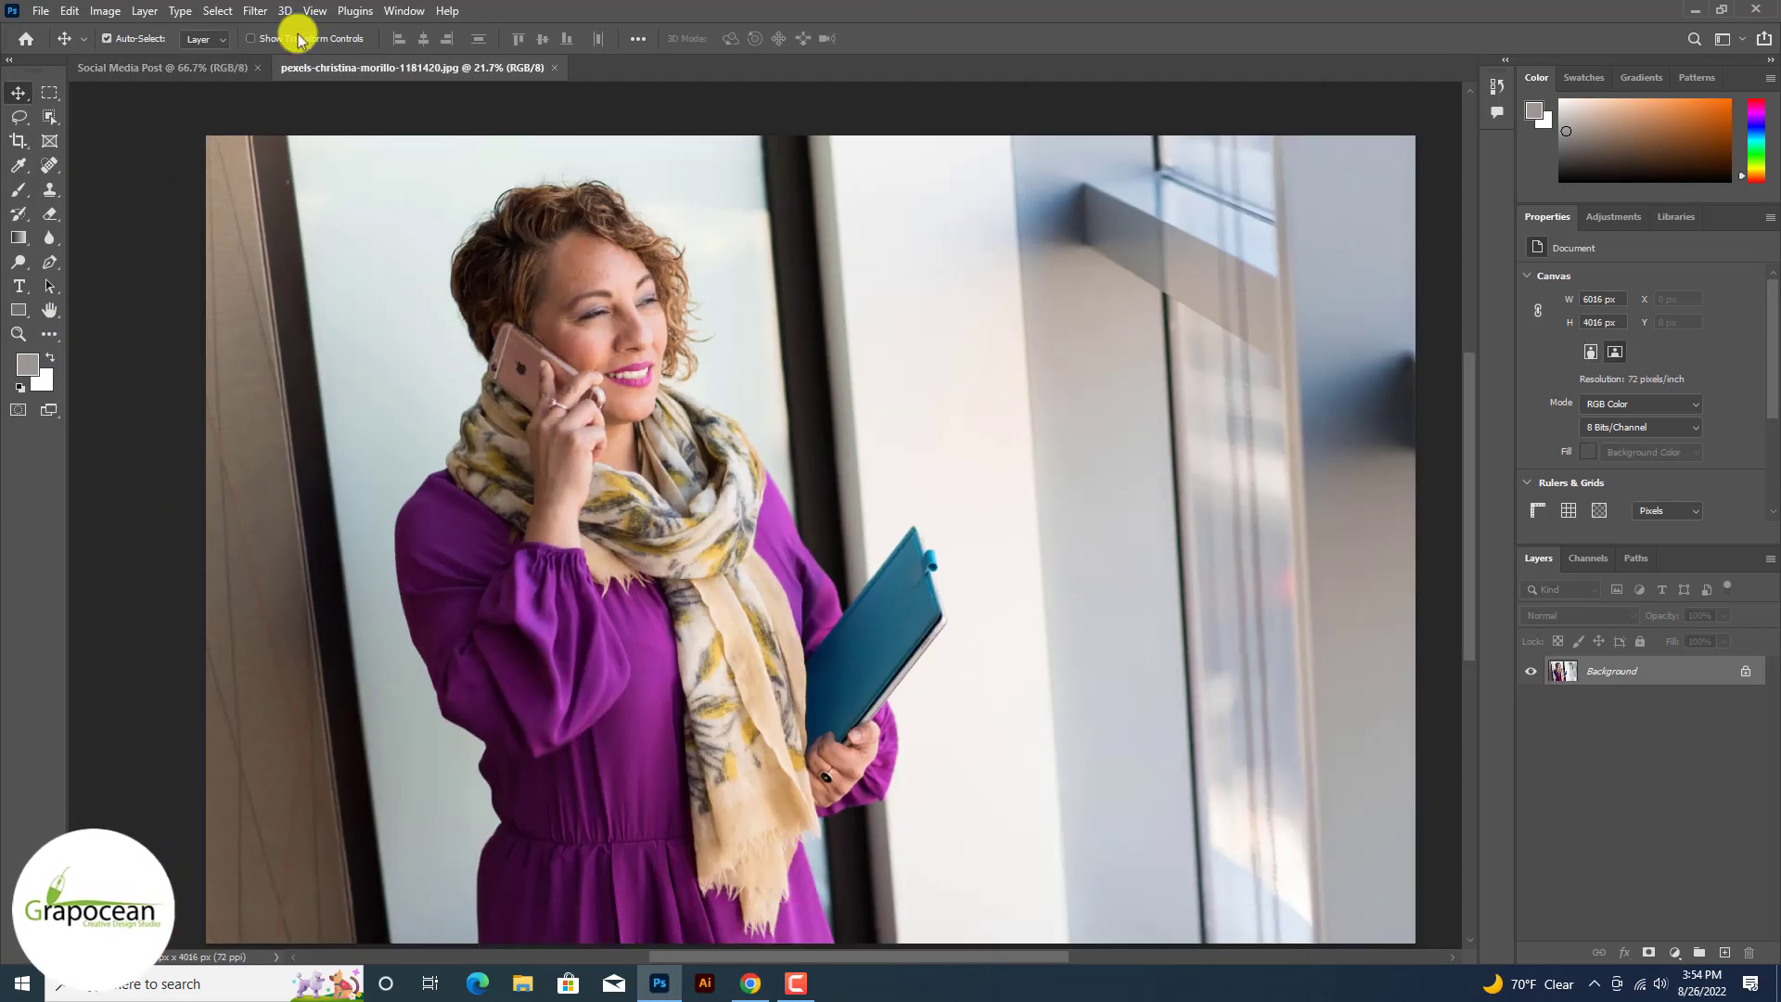
Step: Open the photo in Select and Mask and show the mask as an Overlay at 62% opacity
scroll(803, 644, "up", 1)
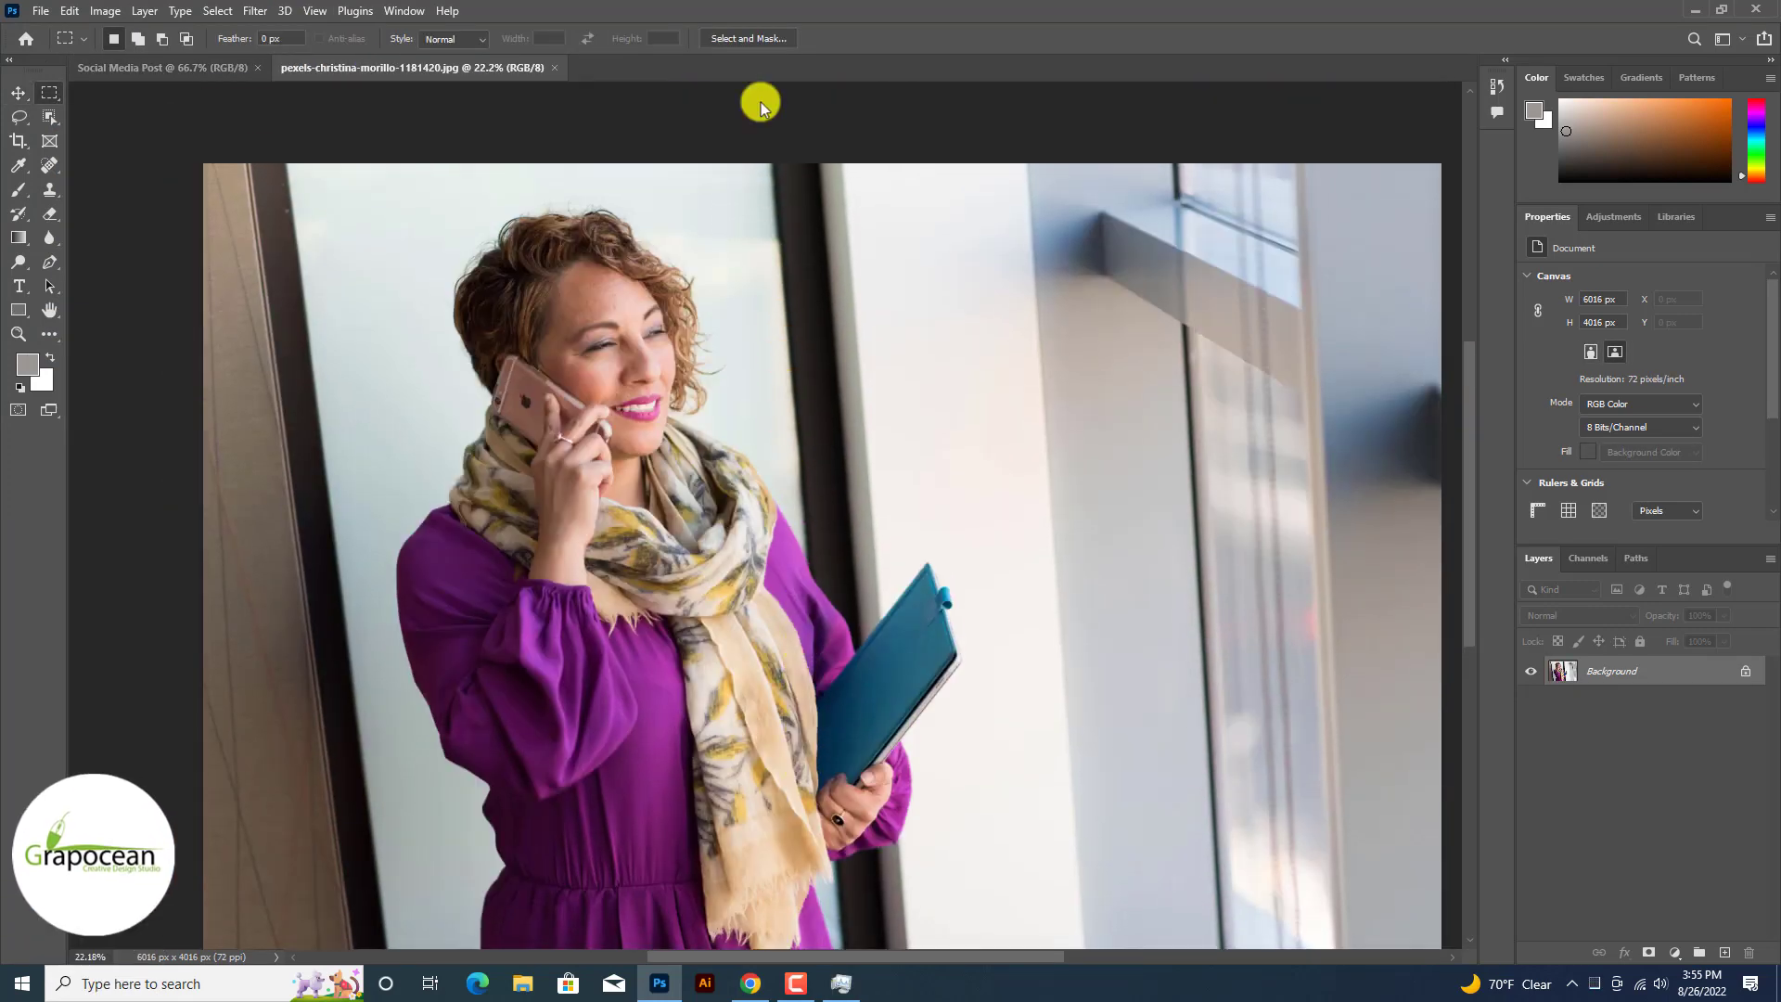
left_click(754, 38)
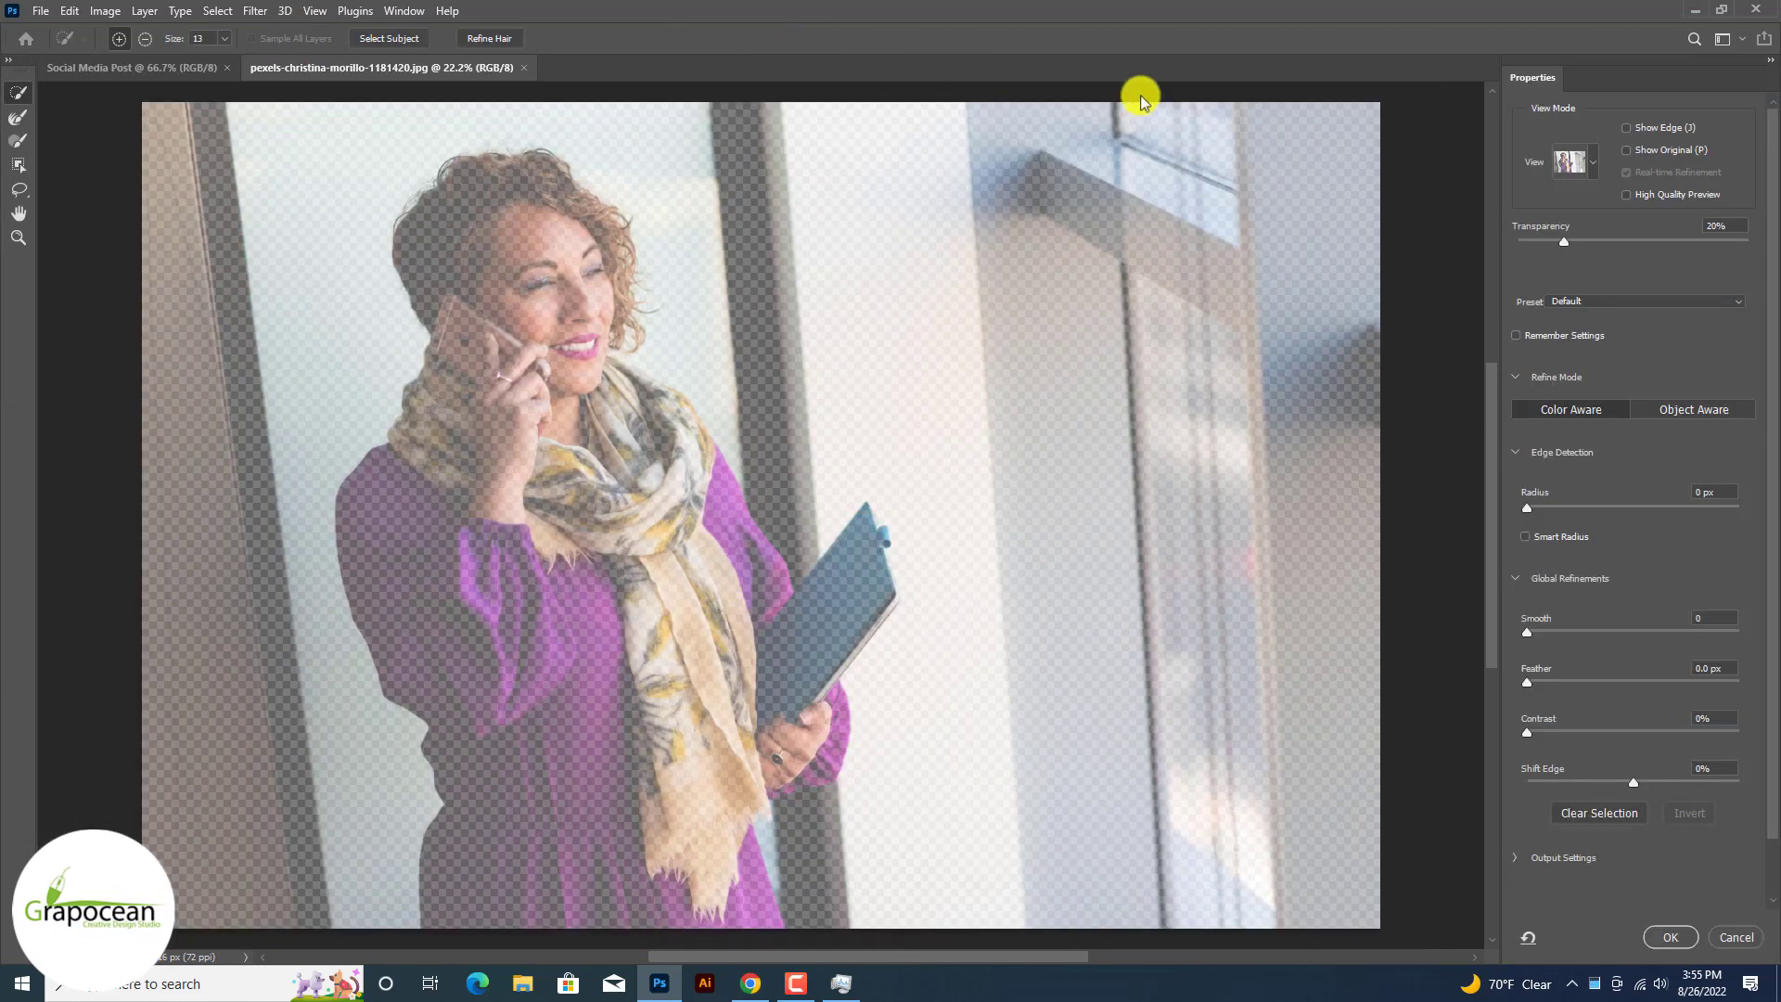
left_click(1577, 160)
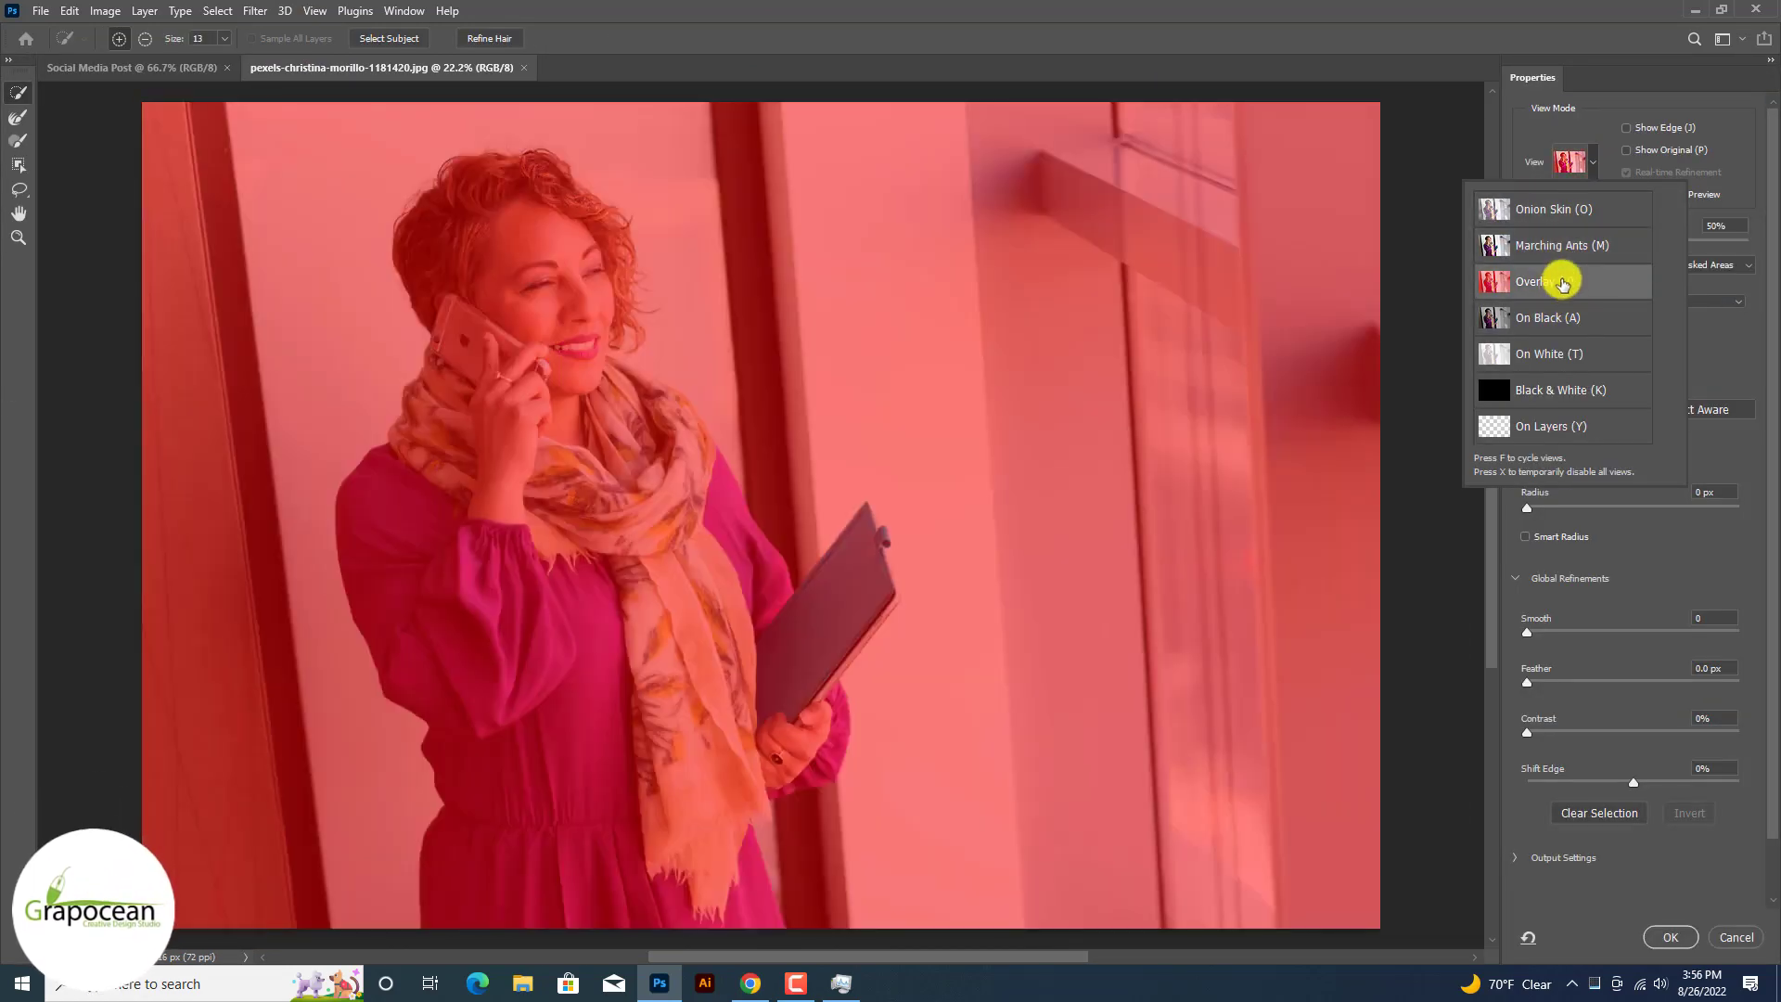
left_click(1592, 191)
mouse_move(1635, 240)
left_mouse_down()
mouse_move(1761, 227)
mouse_move(1661, 235)
left_mouse_up()
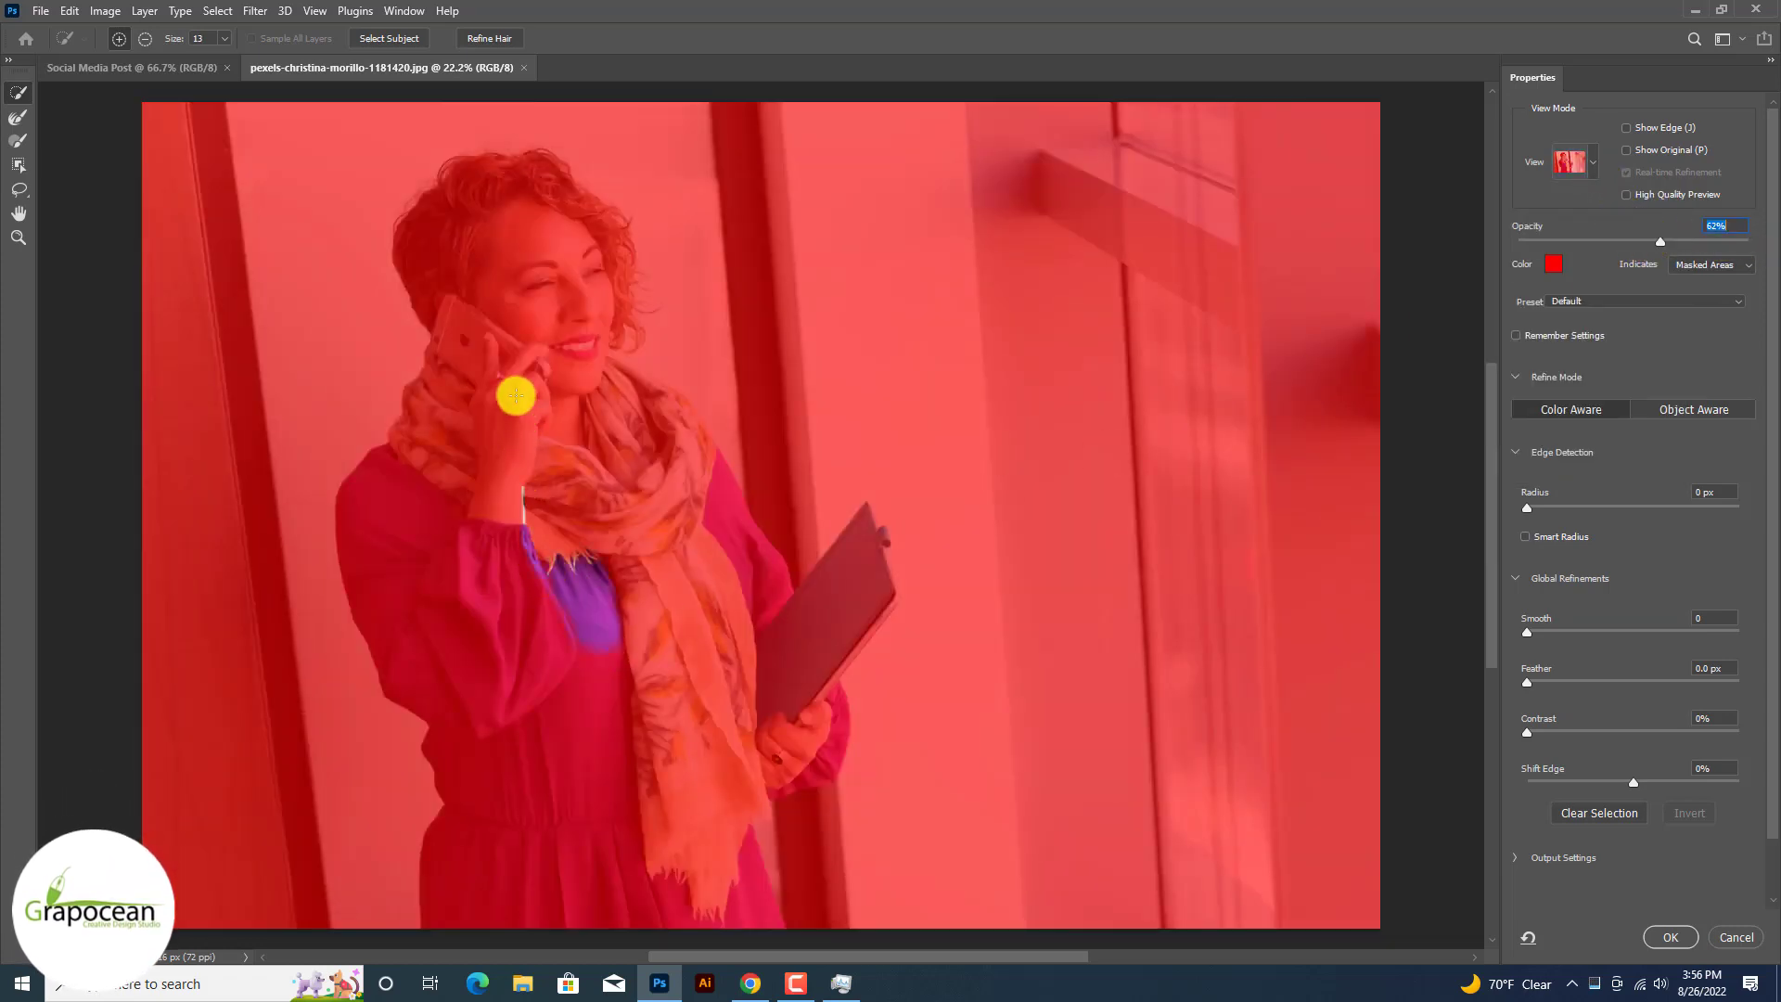
Step: Quick-select the woman's arm, purple dress, scarf, hand and blue folder
mouse_move(516, 395)
left_mouse_down()
mouse_move(520, 287)
mouse_move(505, 287)
mouse_move(486, 687)
left_mouse_up()
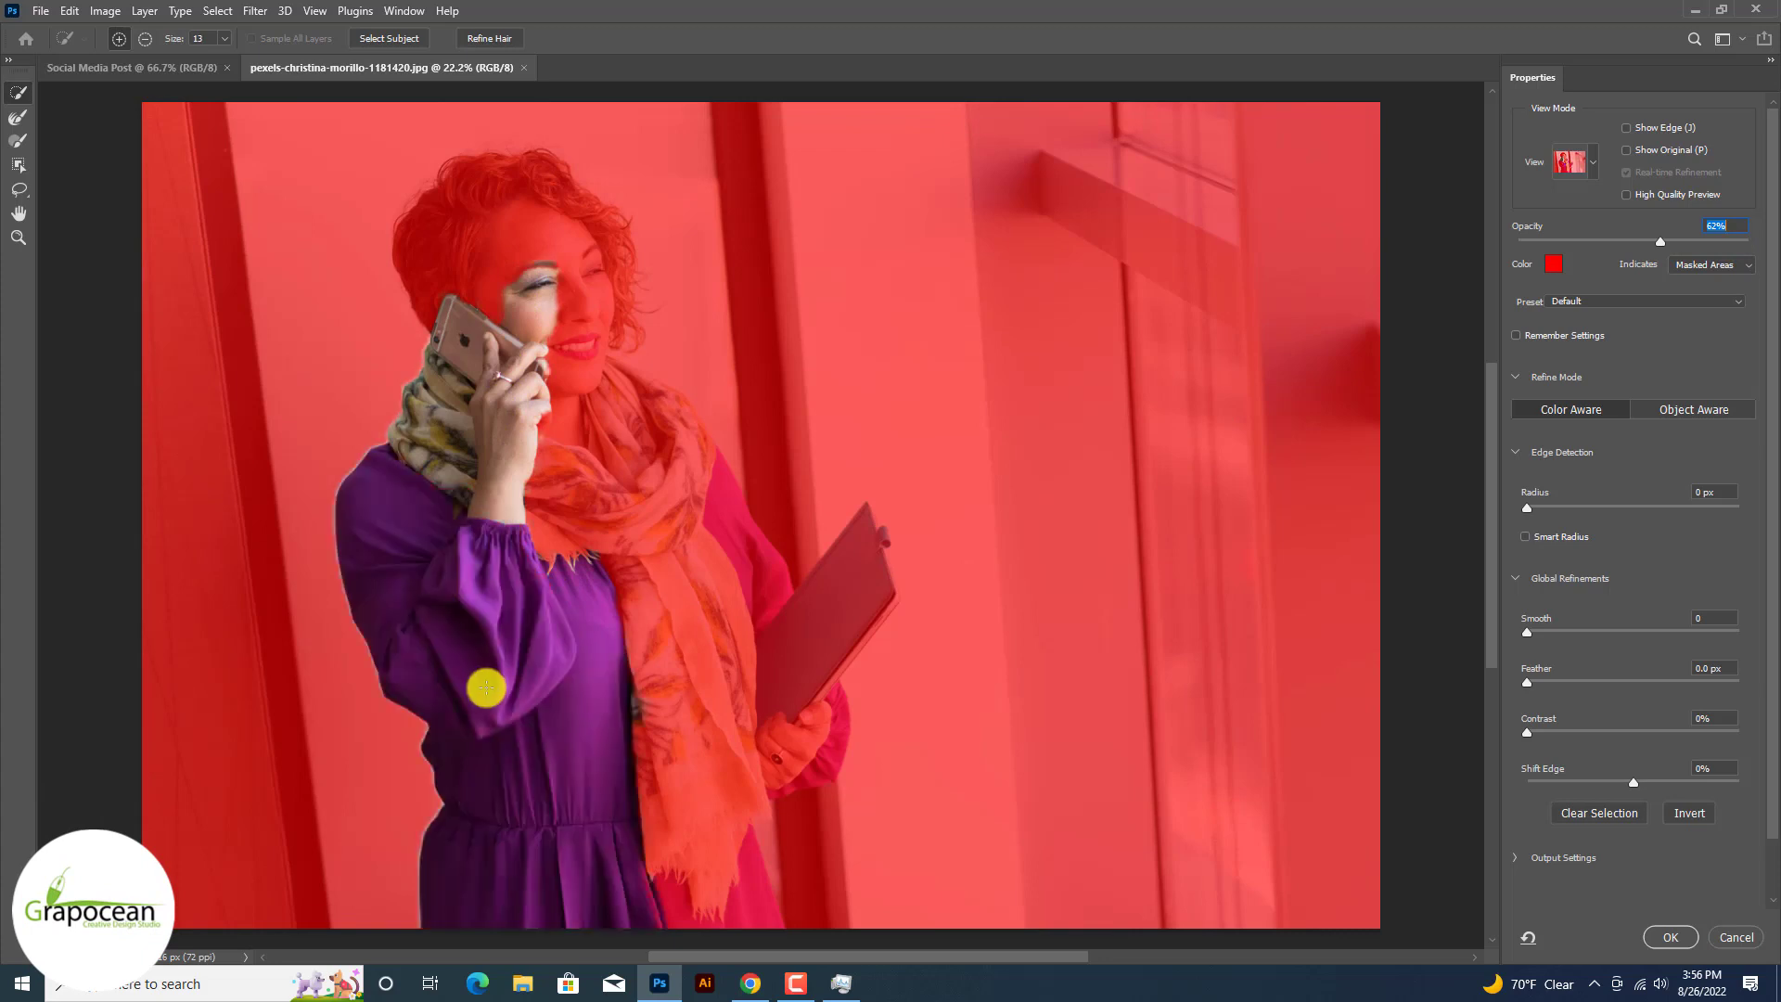
scroll(550, 733, "down", 3)
mouse_move(637, 548)
left_mouse_down()
mouse_move(722, 547)
mouse_move(695, 312)
mouse_move(651, 179)
mouse_move(666, 219)
left_mouse_up()
left_click_drag(811, 475, 855, 491)
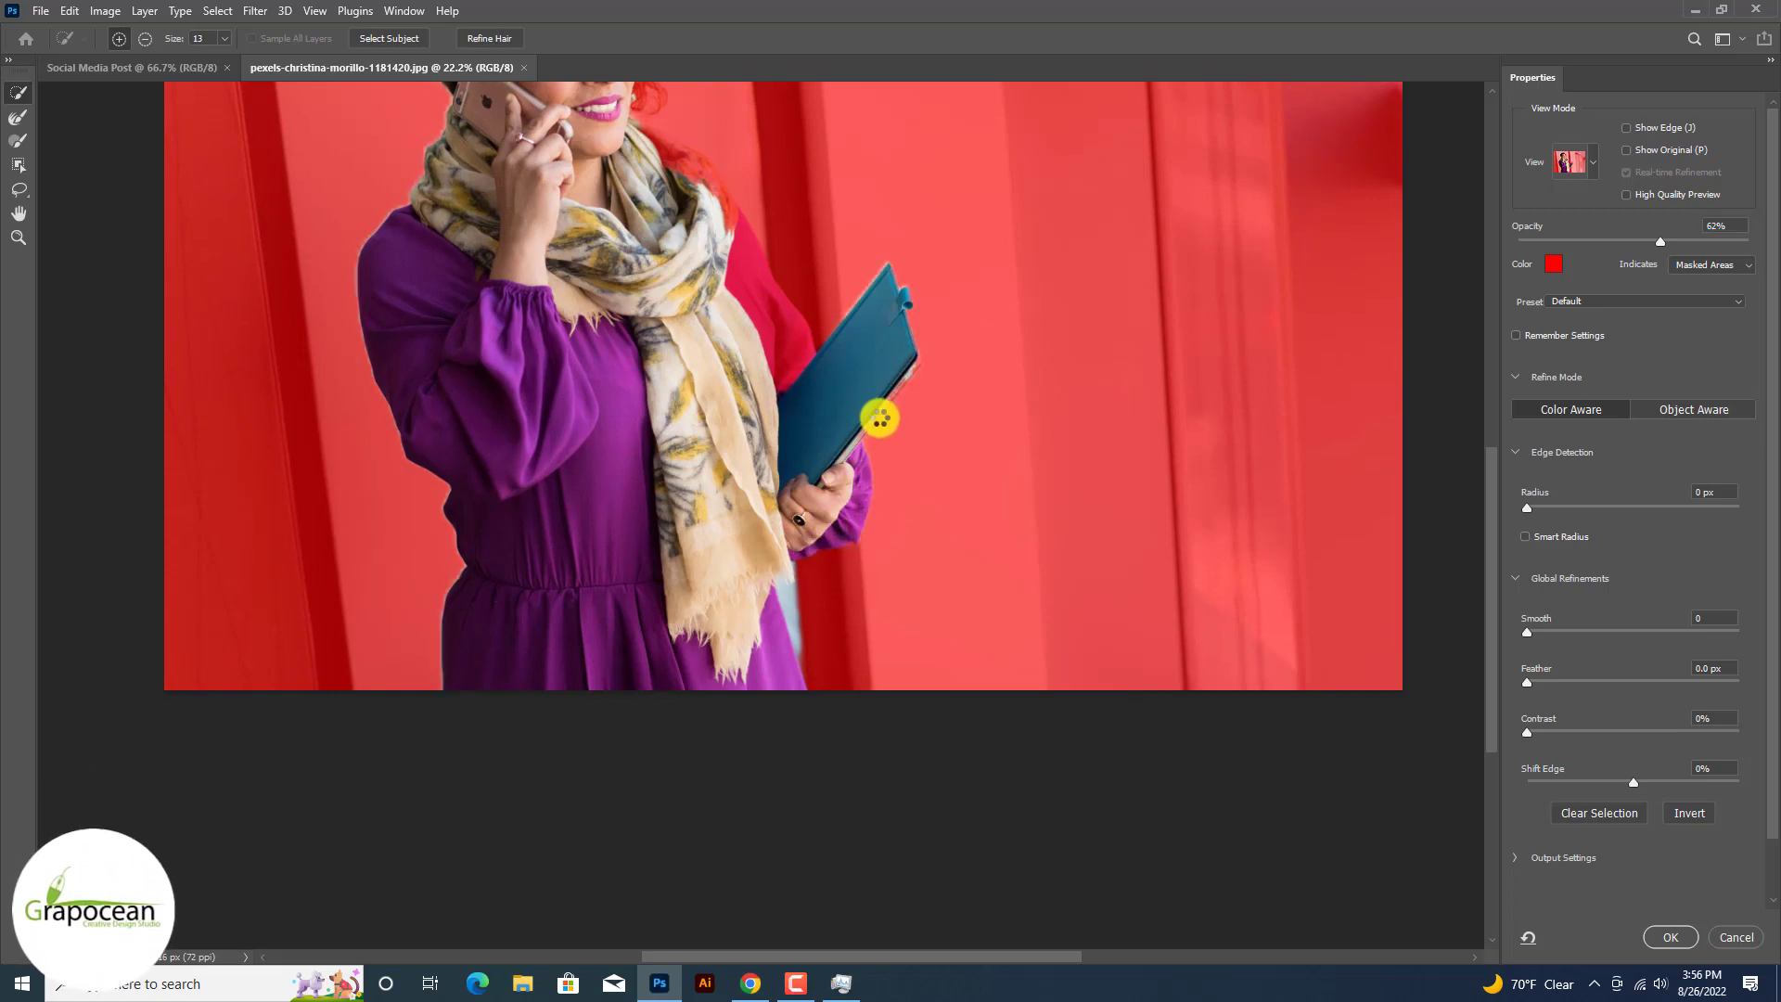
left_click_drag(891, 420, 917, 476)
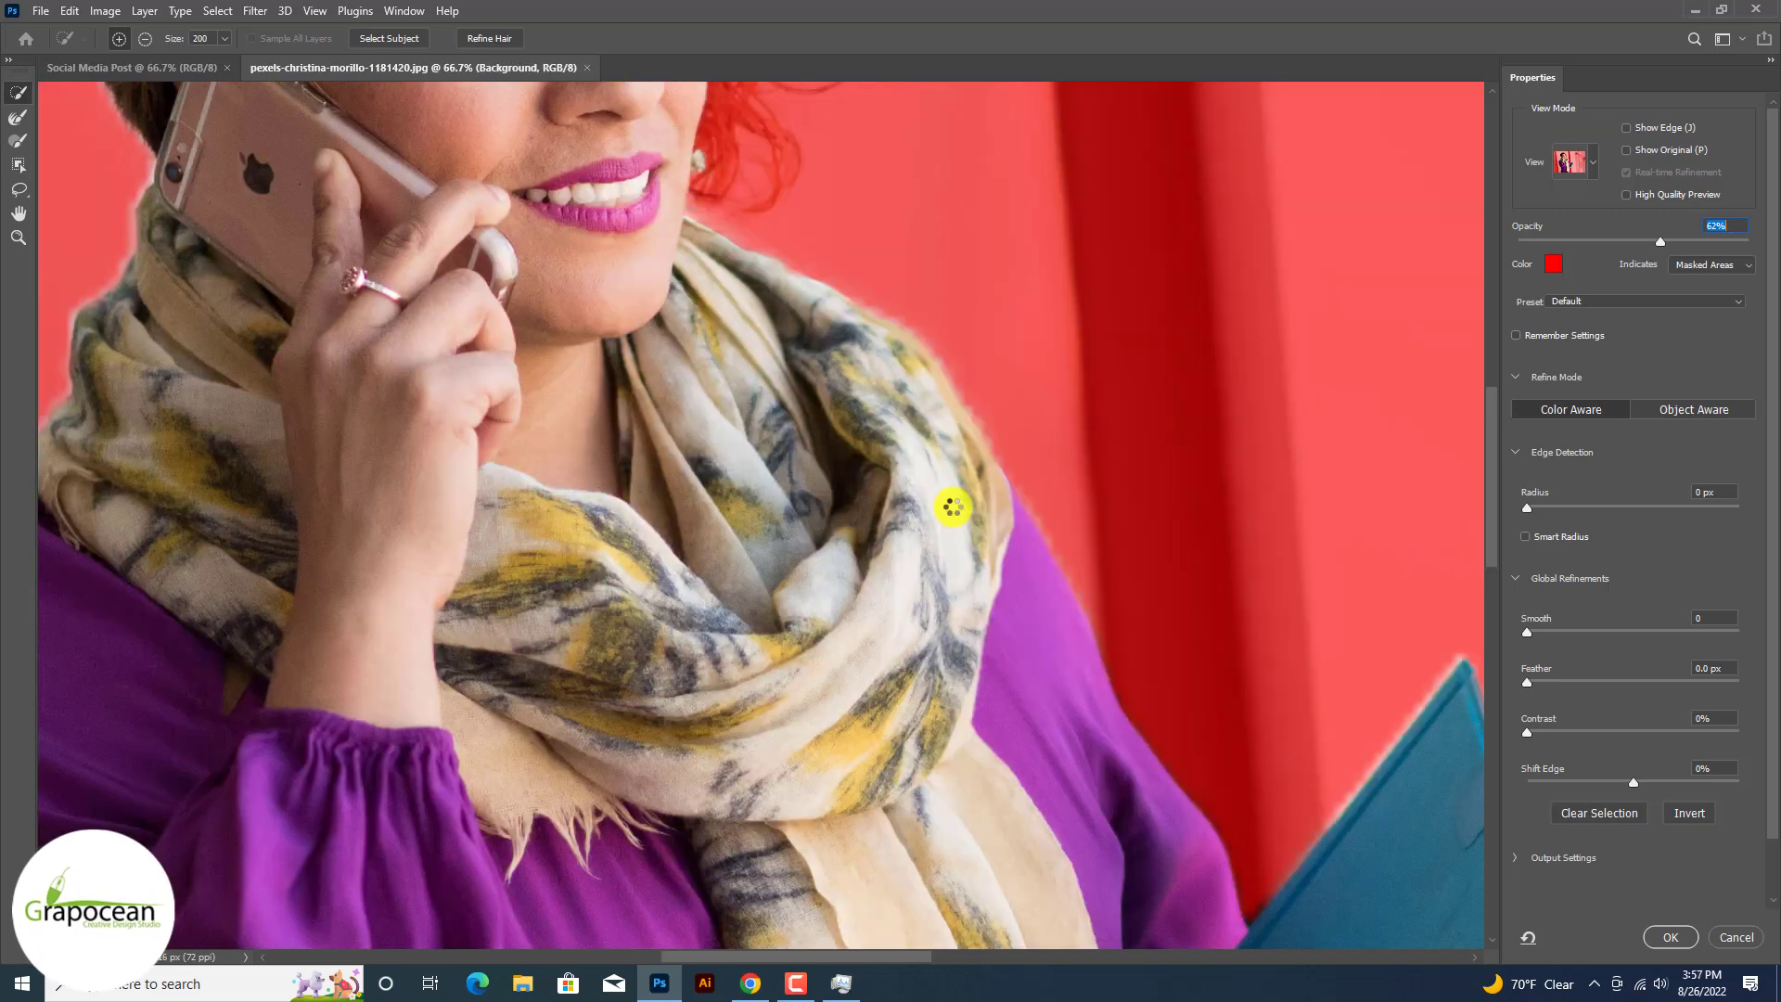
Step: Add the rest of the woman's shoulder, face and hair to the selection and refine the edge along her curls
mouse_move(909, 547)
left_mouse_down()
mouse_move(1022, 433)
mouse_move(1224, 634)
mouse_move(1144, 911)
left_mouse_up()
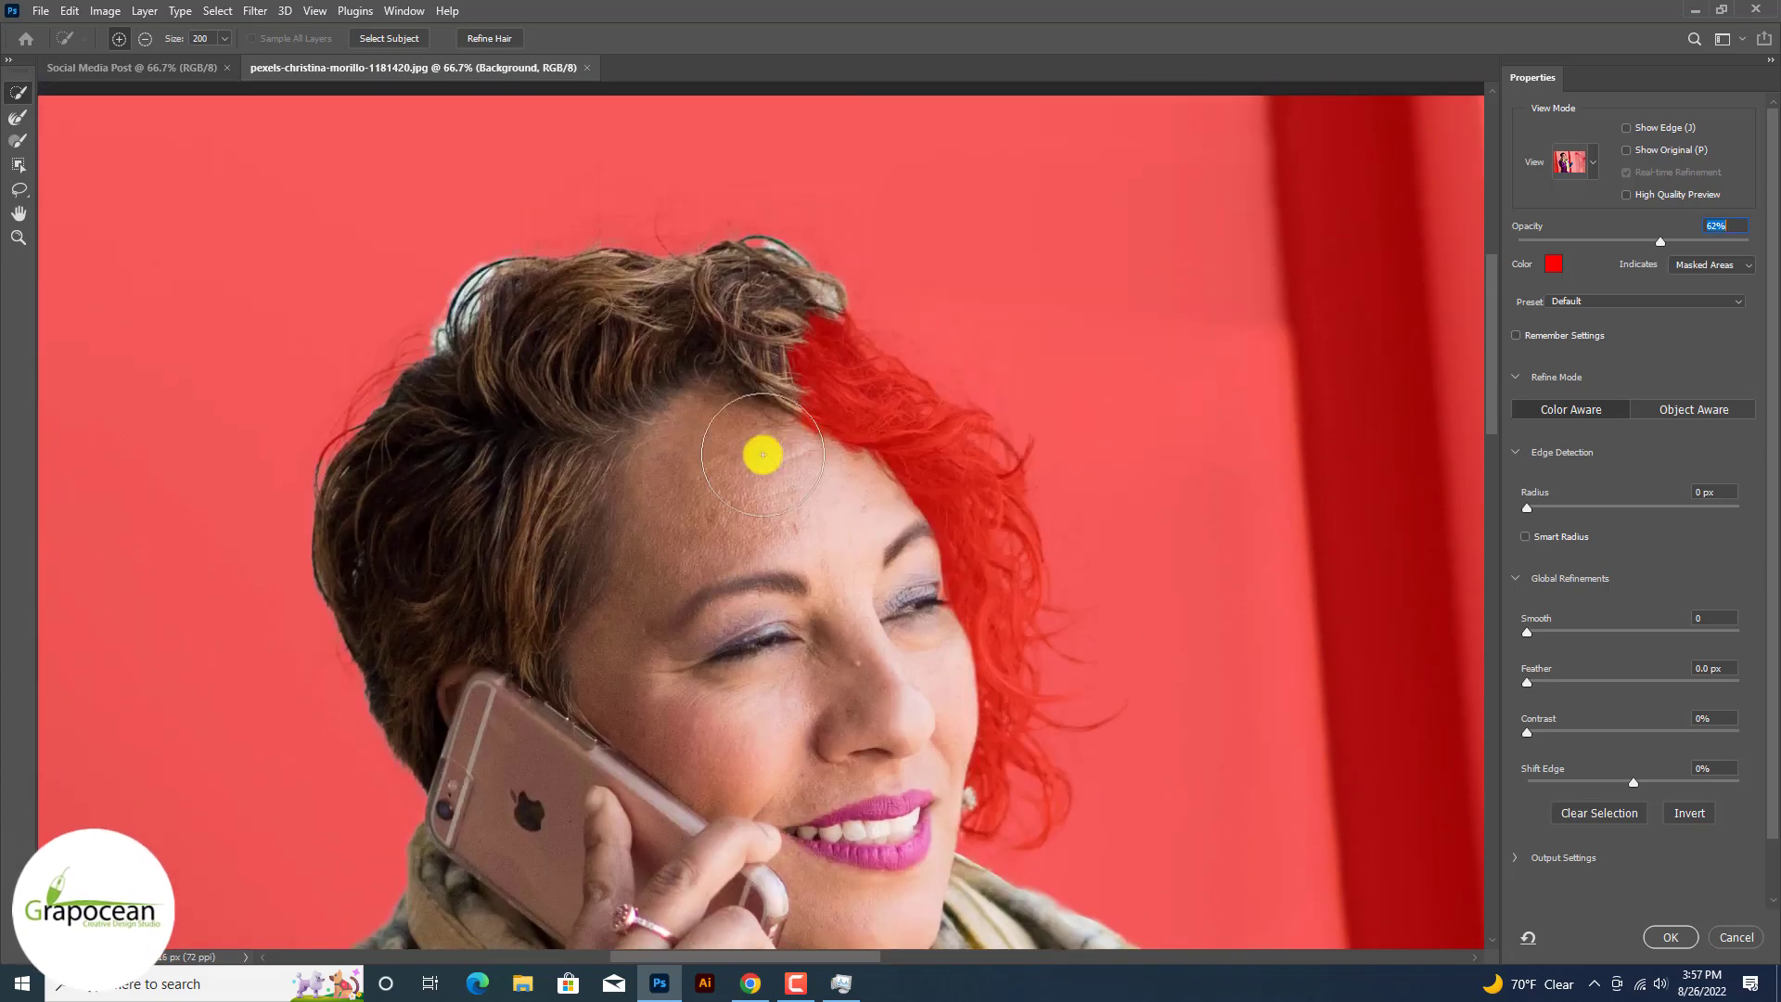
mouse_move(764, 453)
left_mouse_down()
mouse_move(812, 434)
mouse_move(888, 493)
mouse_move(922, 656)
left_mouse_up()
key("r")
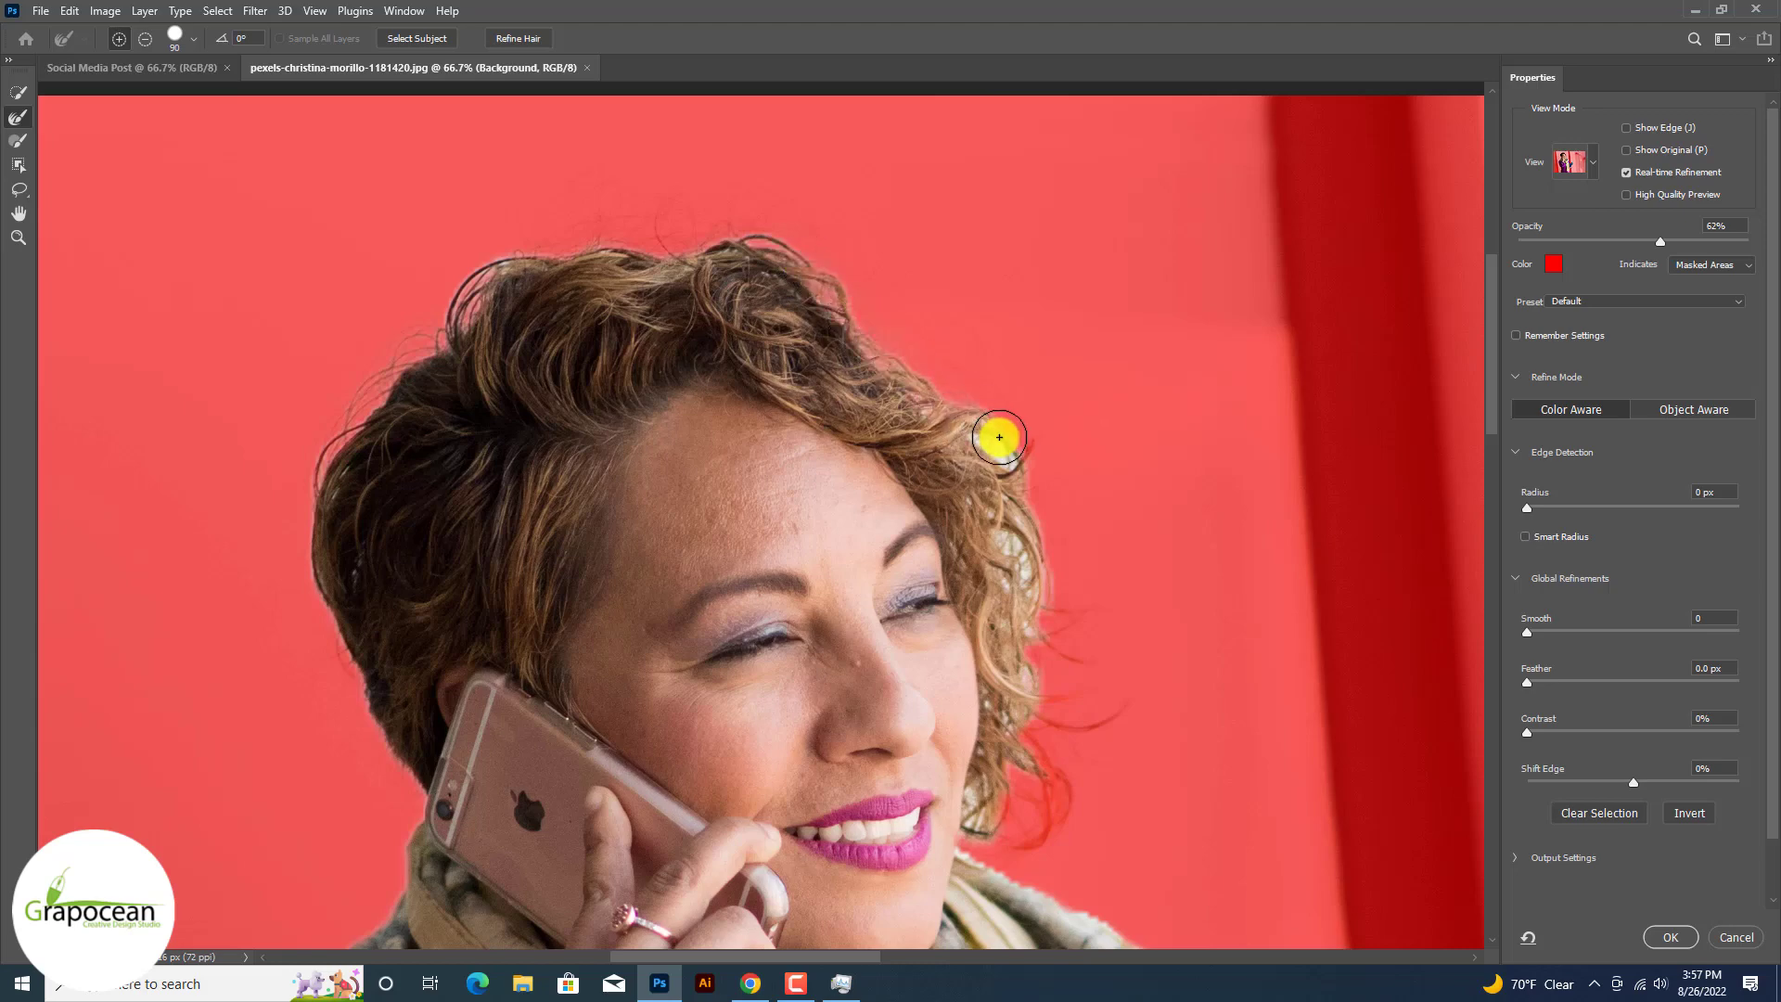
left_click_drag(999, 437, 1035, 647)
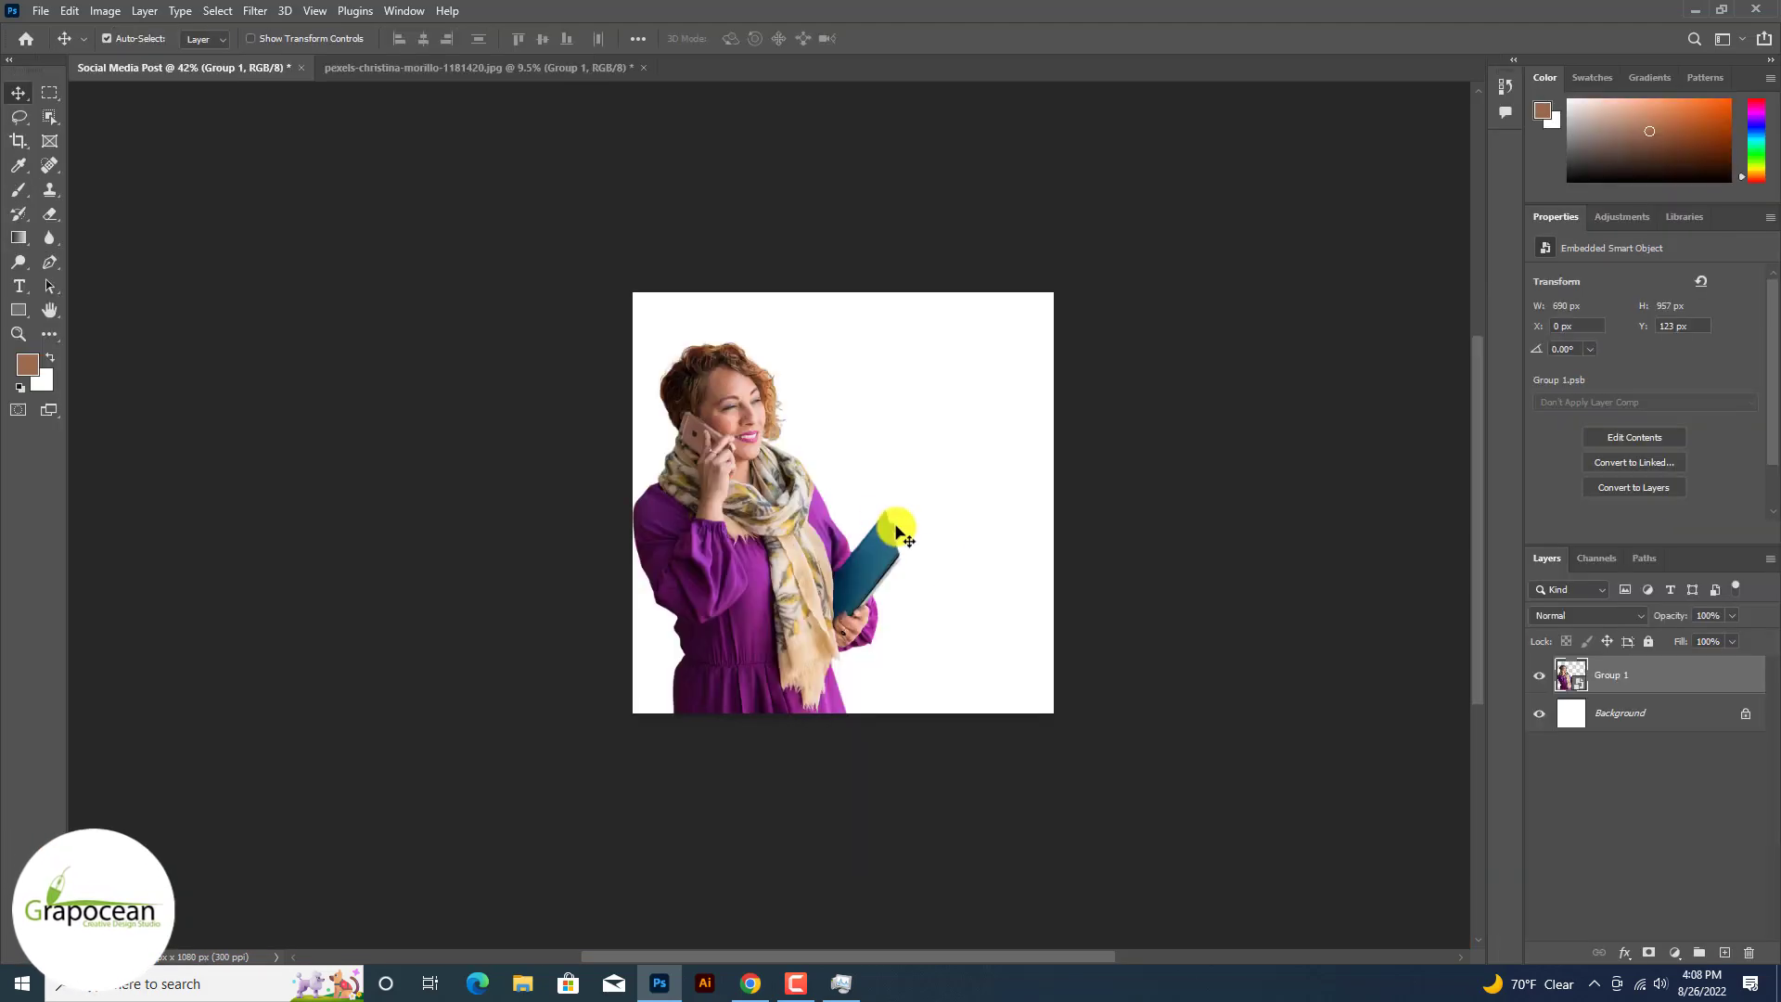
Step: Add a Gradient fill layer directly above the Background layer of the social media post
left_click(1671, 738)
left_click(1675, 952)
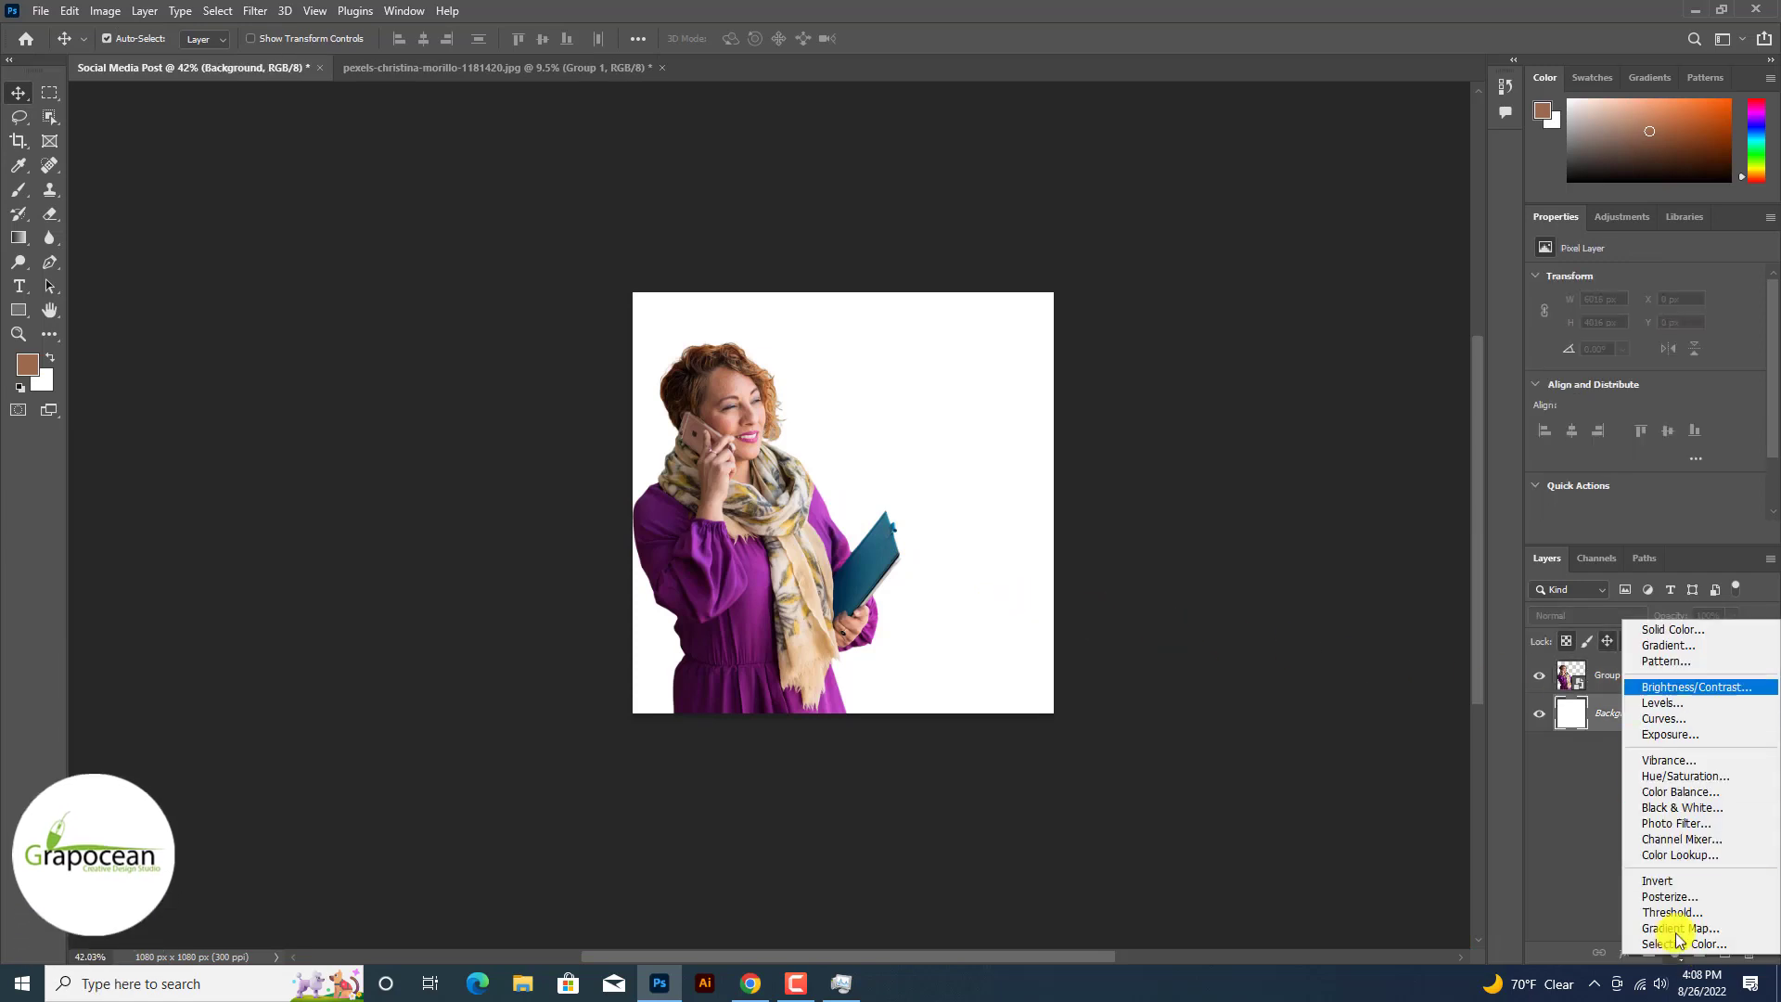
left_click(1689, 643)
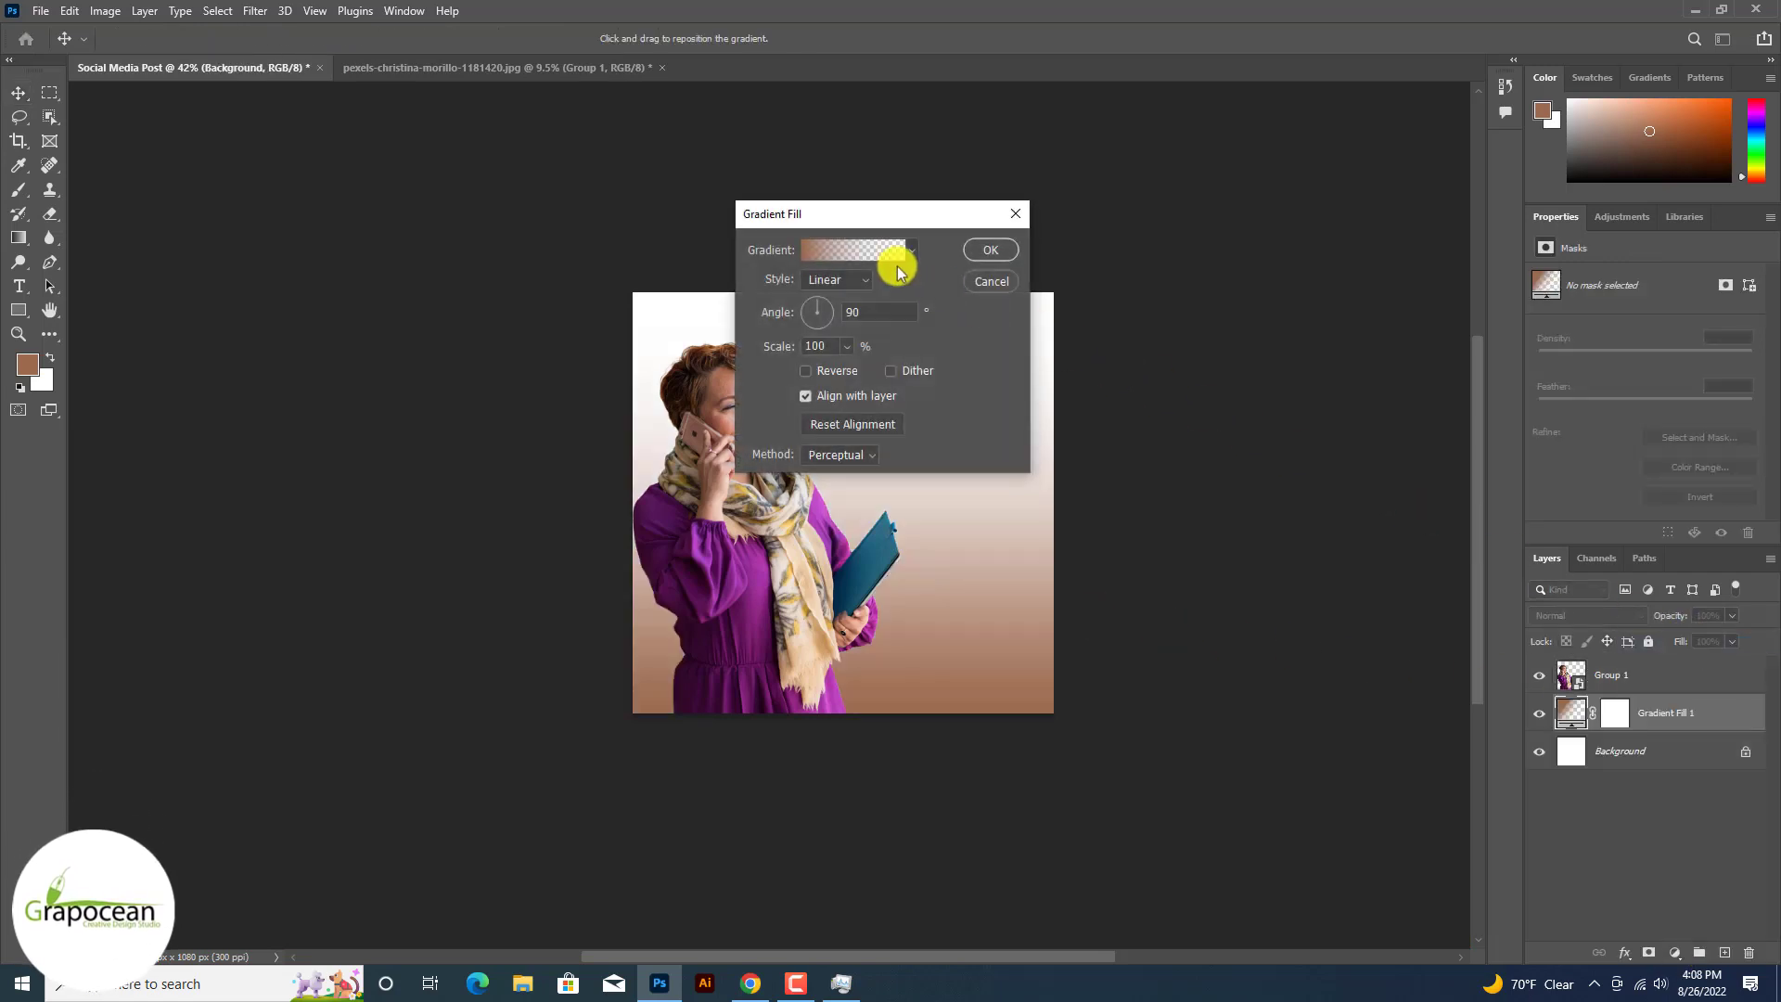
Step: Try several Blues presets for the gradient fill and apply Blue_24
left_click(891, 256)
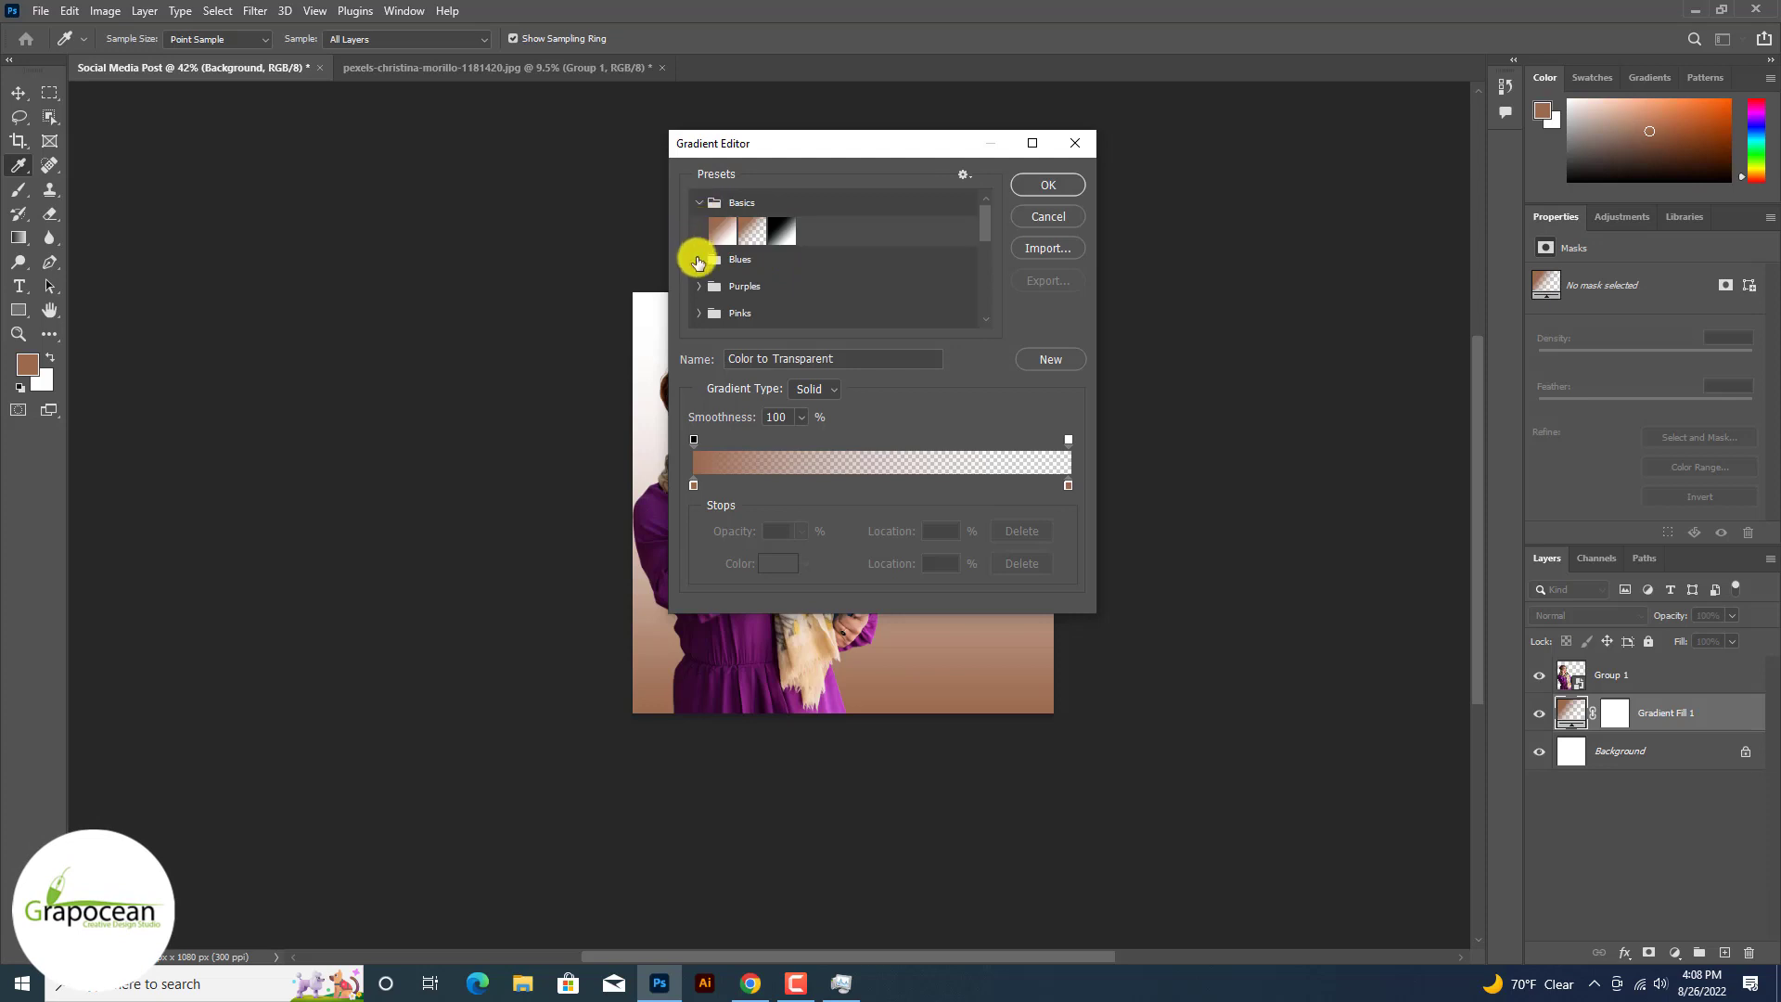
left_click(697, 261)
left_click(780, 318)
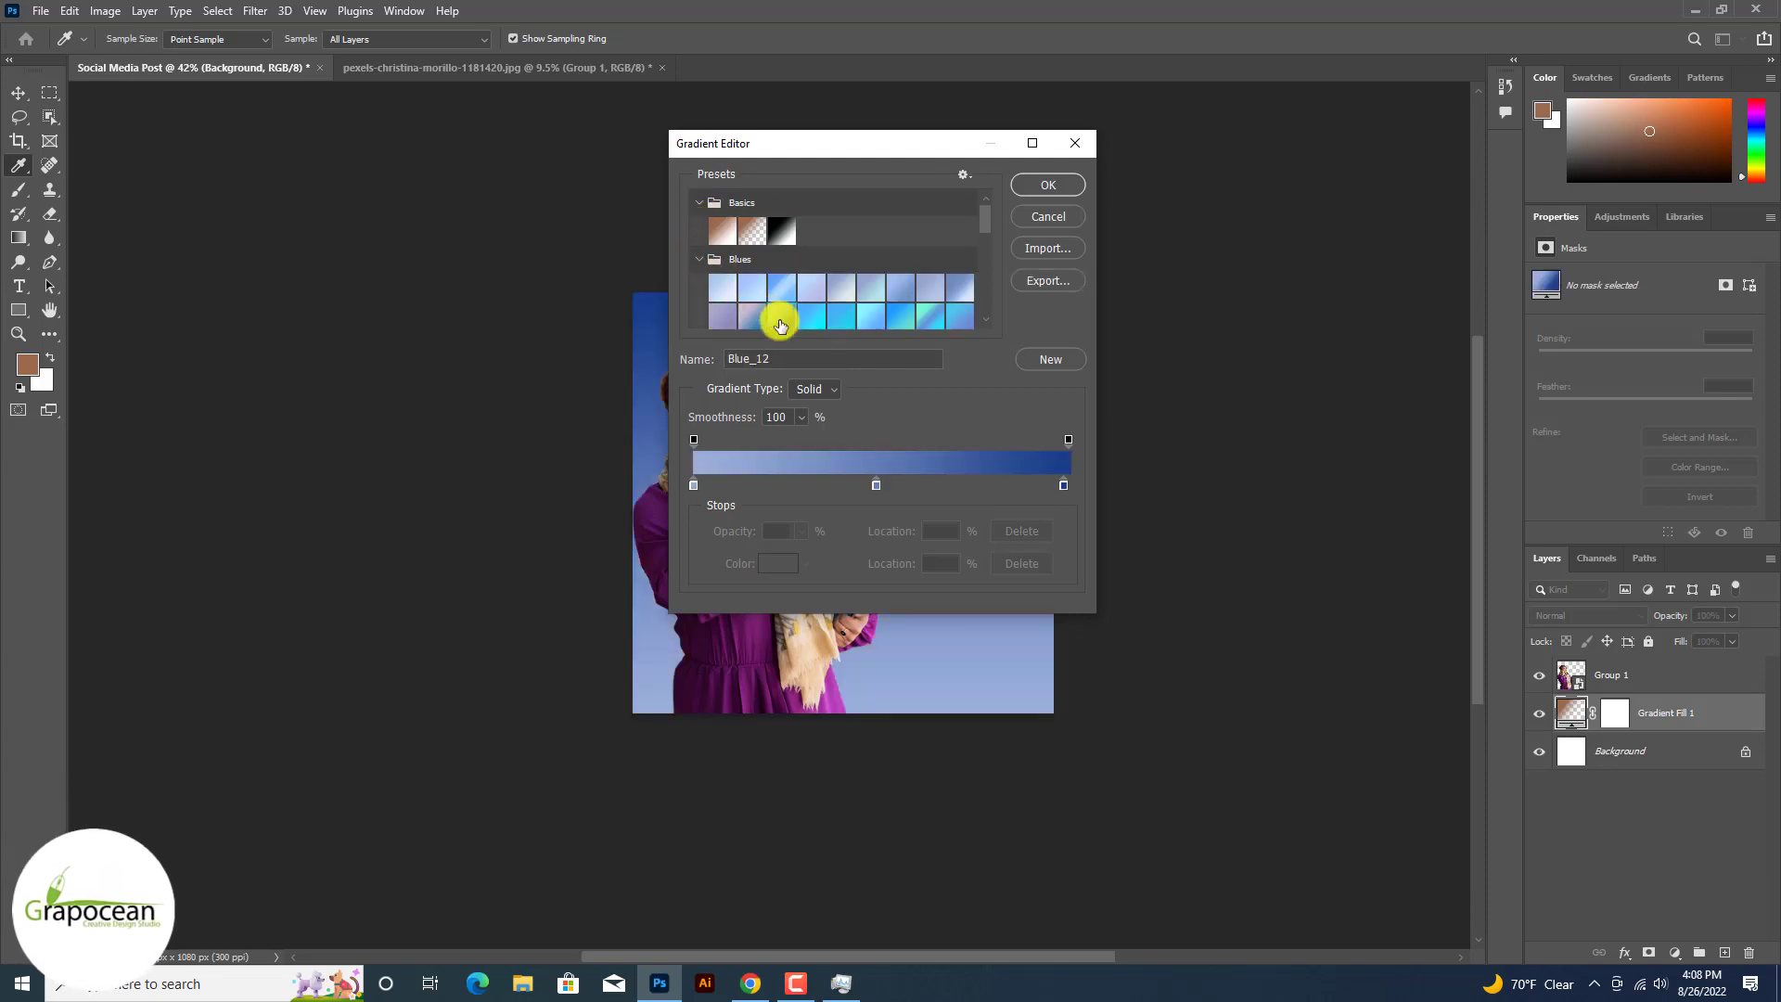
scroll(780, 324, "down", 2)
left_click(825, 287)
left_click(764, 276)
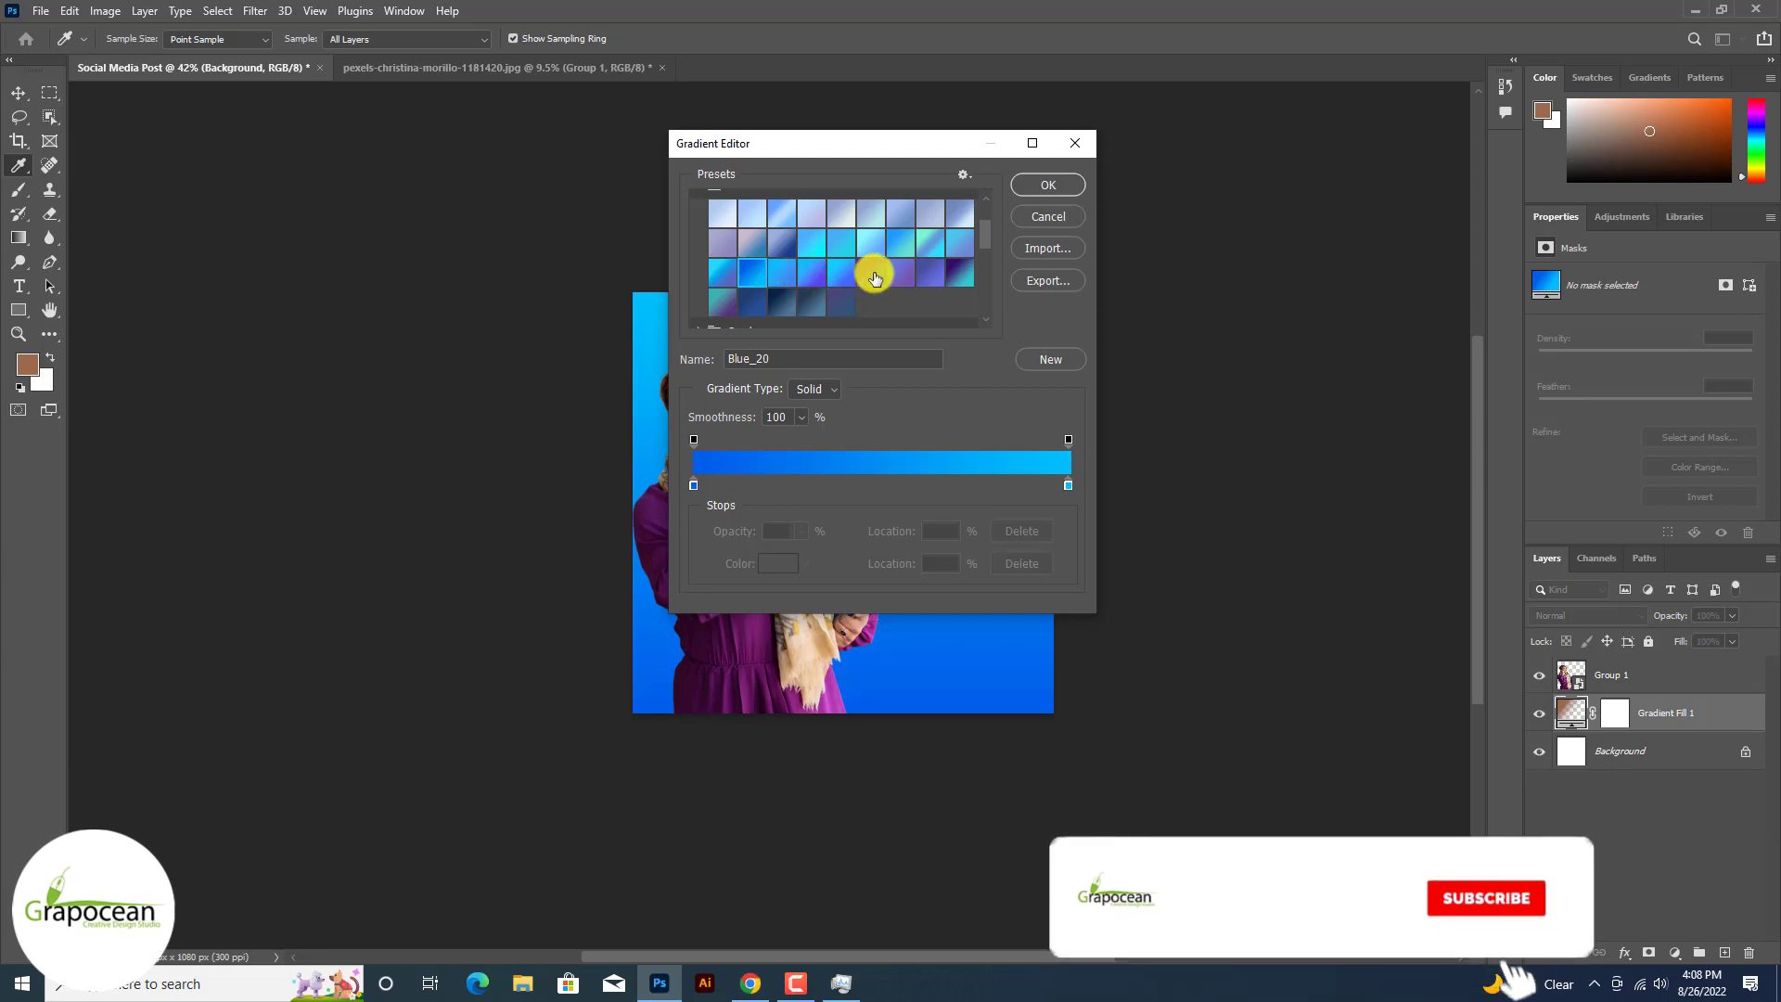
left_click(875, 276)
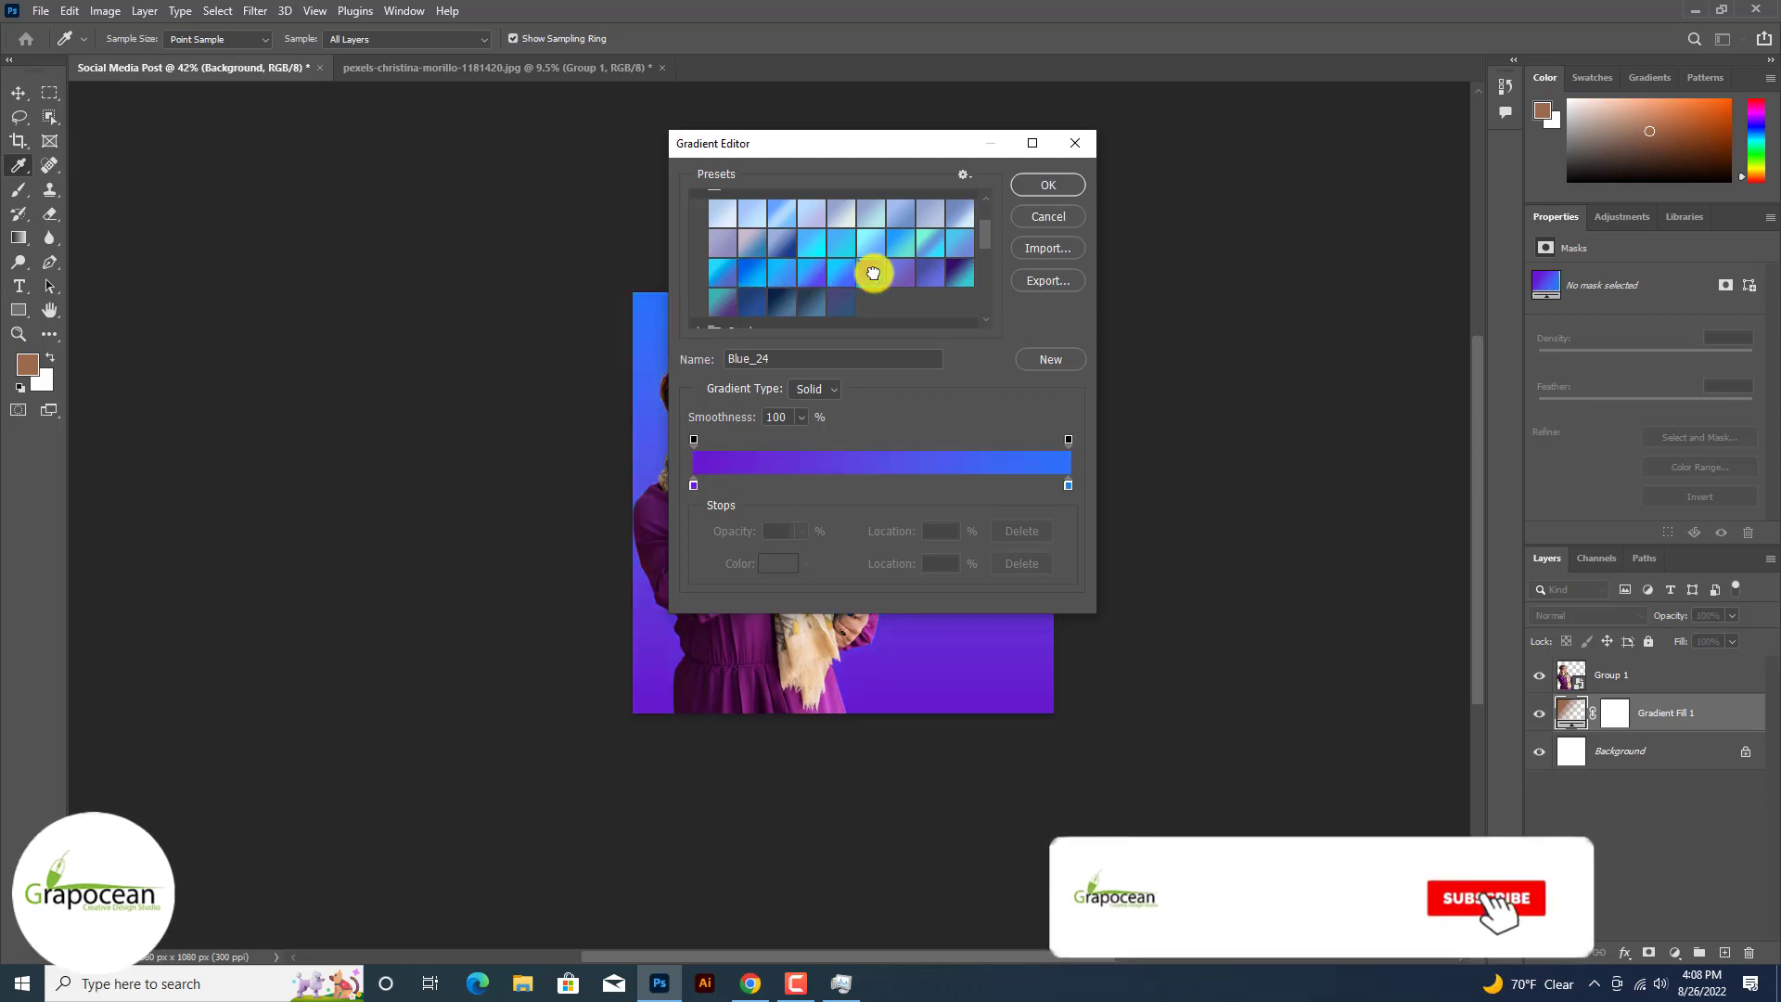
left_click(1030, 190)
left_click(991, 243)
key("v")
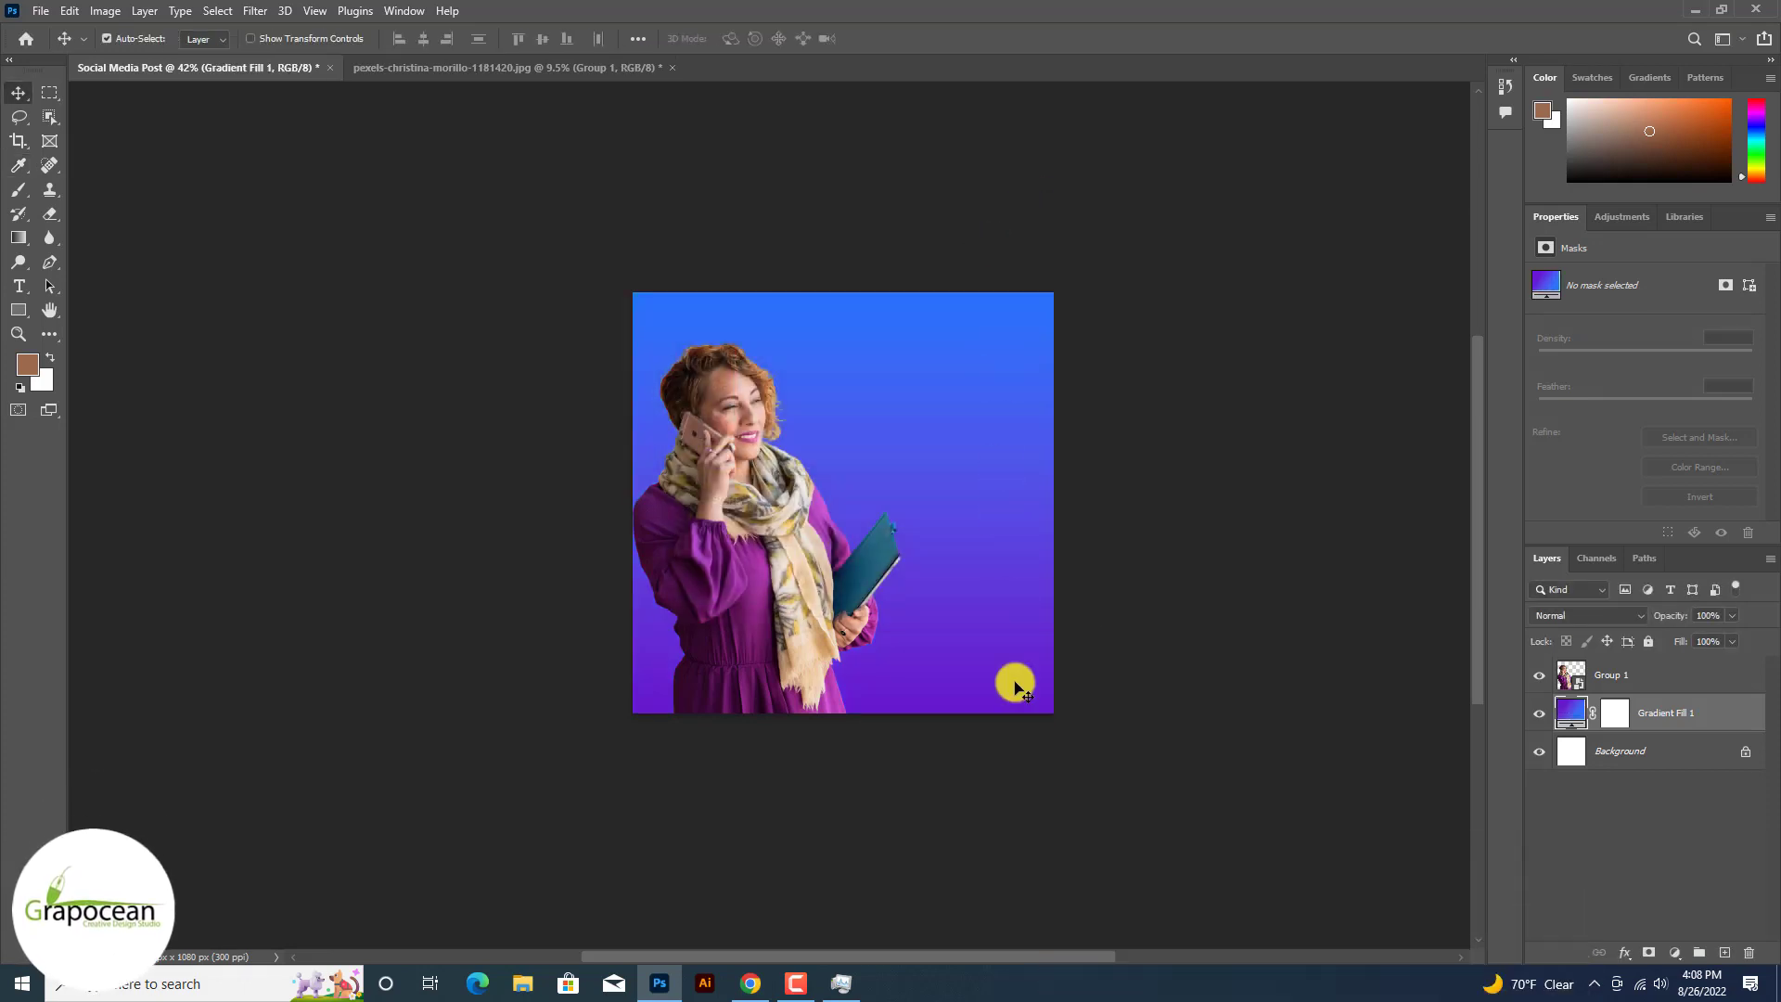
Step: Open the woman's layer in the Camera Raw filter and set Exposure +0.75, Contrast +4, Highlights -17 and Shadows +57
left_click(761, 470)
key("ctrl+shift+a")
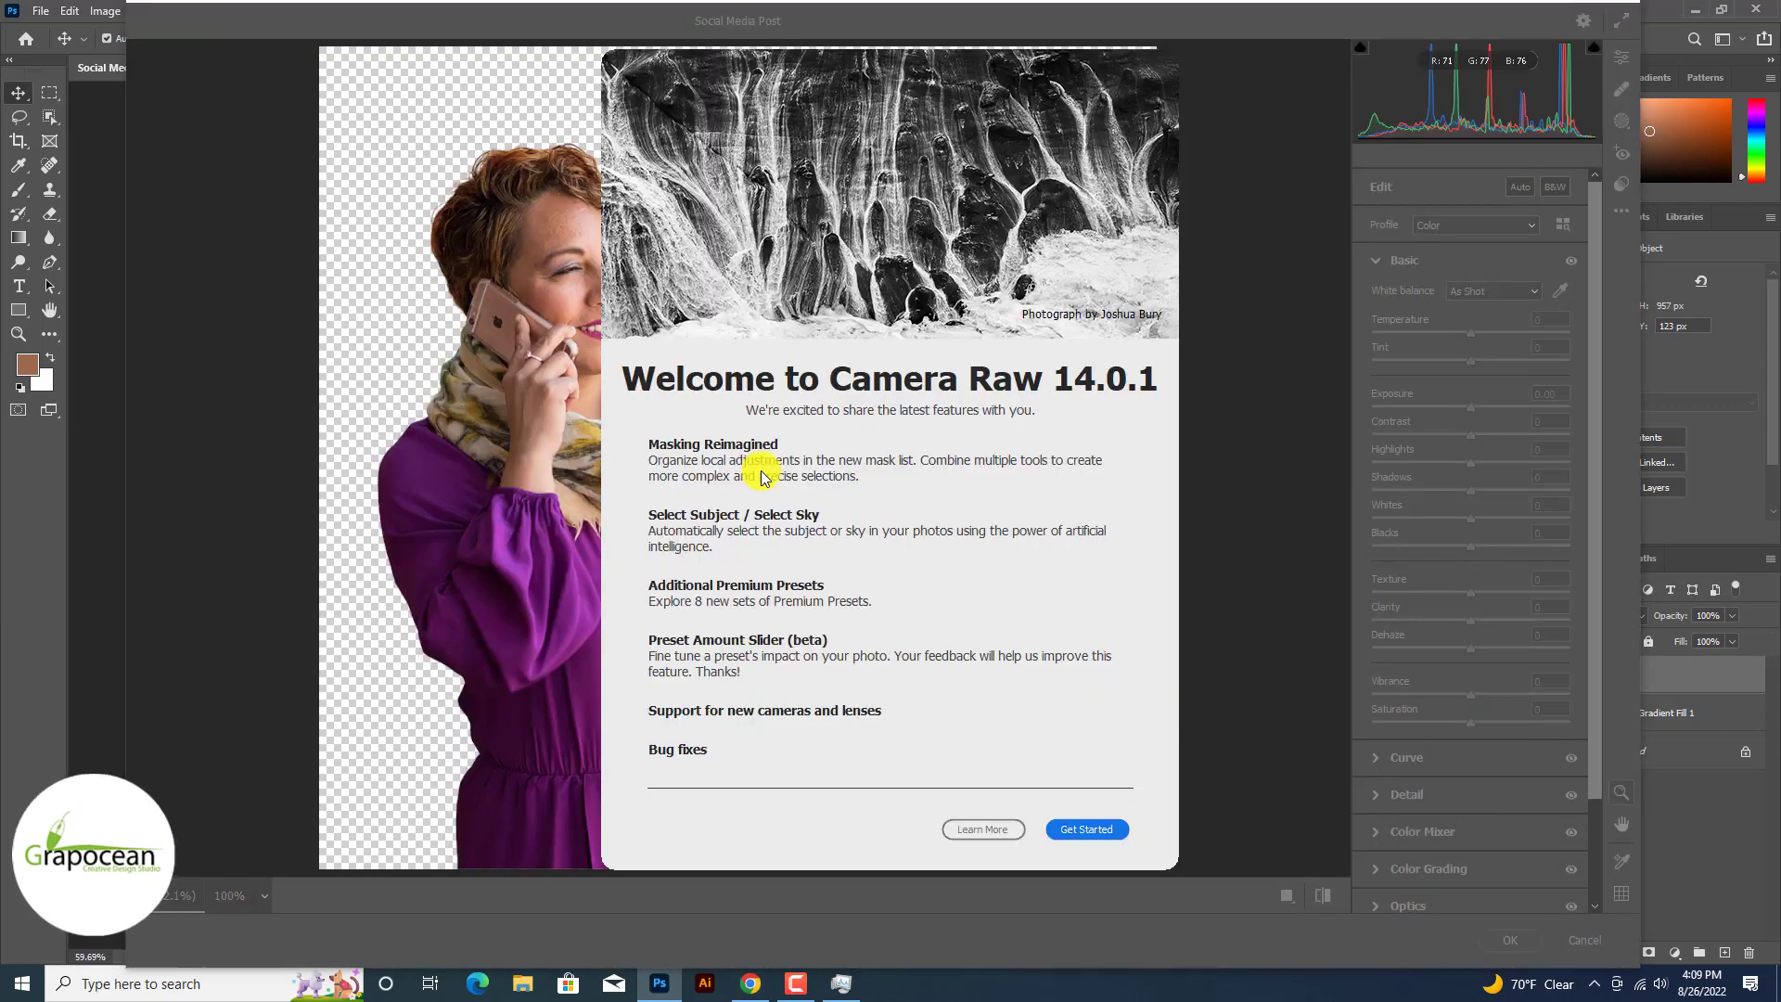
left_click(1085, 828)
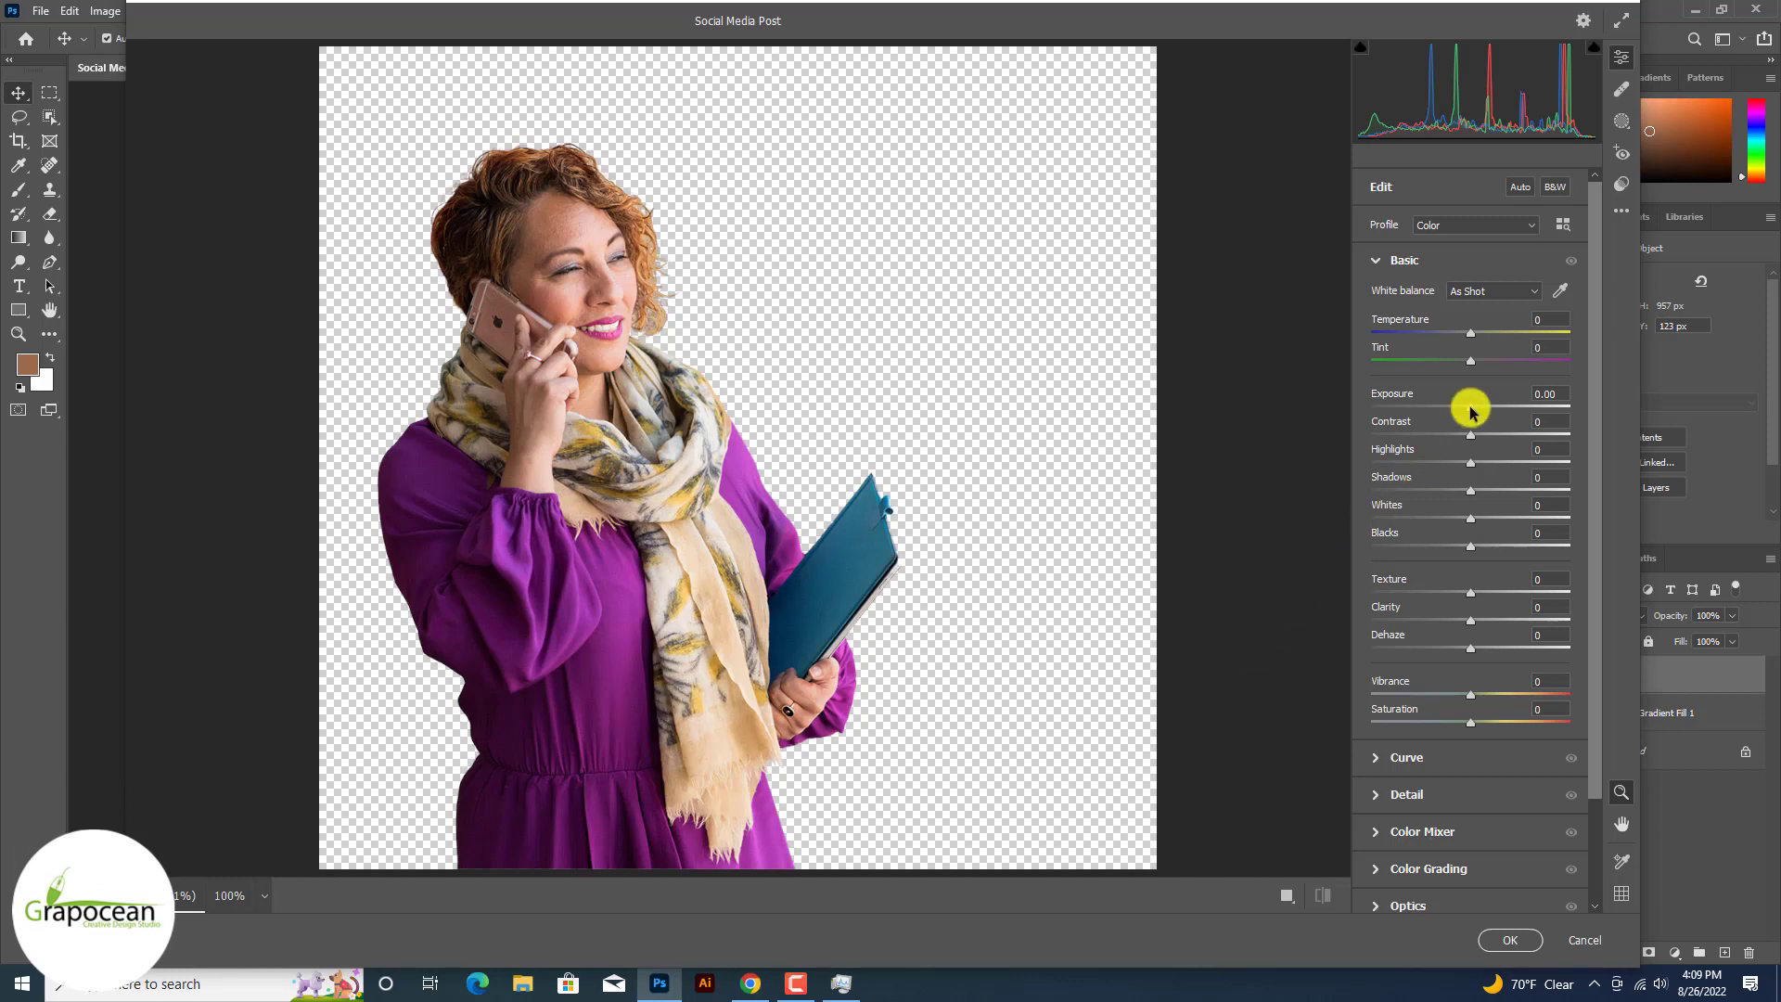
left_click_drag(1472, 409, 1455, 465)
left_click_drag(1472, 491, 1529, 495)
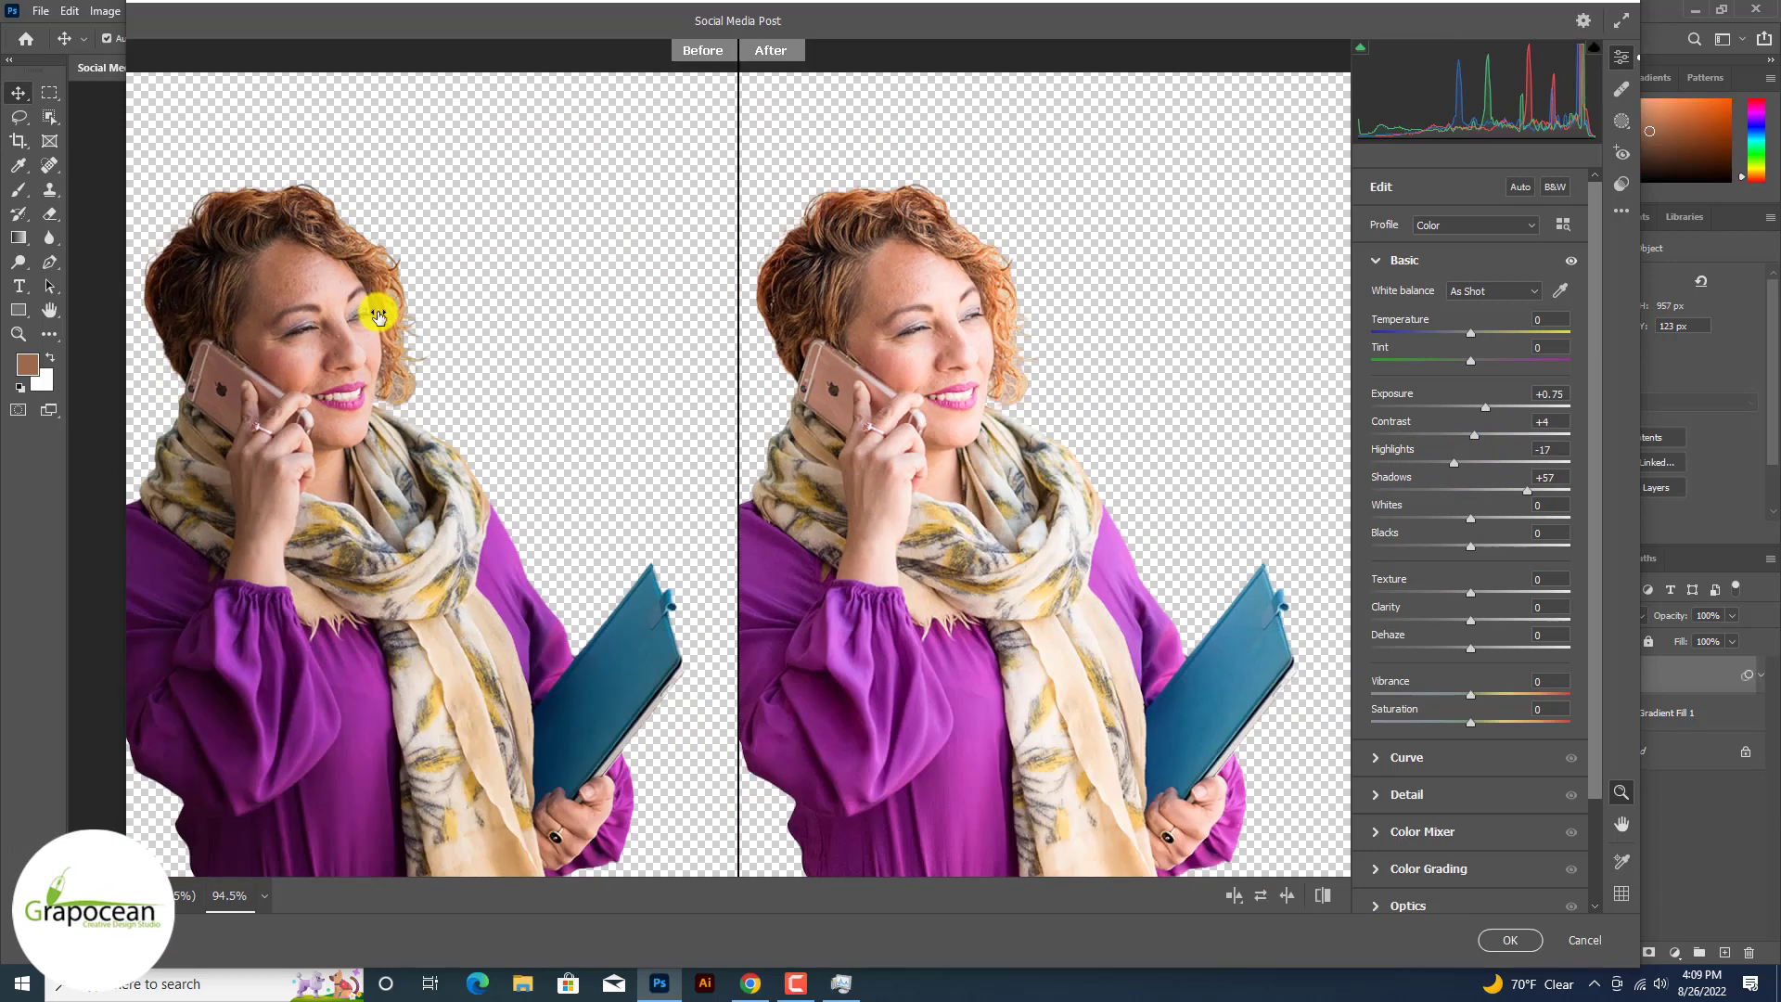
Step: Set Whites -7, Blacks -45, Texture +21 and Clarity -69, plus Sharpening 41 and Noise Reduction 64
left_click_drag(1471, 519, 1398, 609)
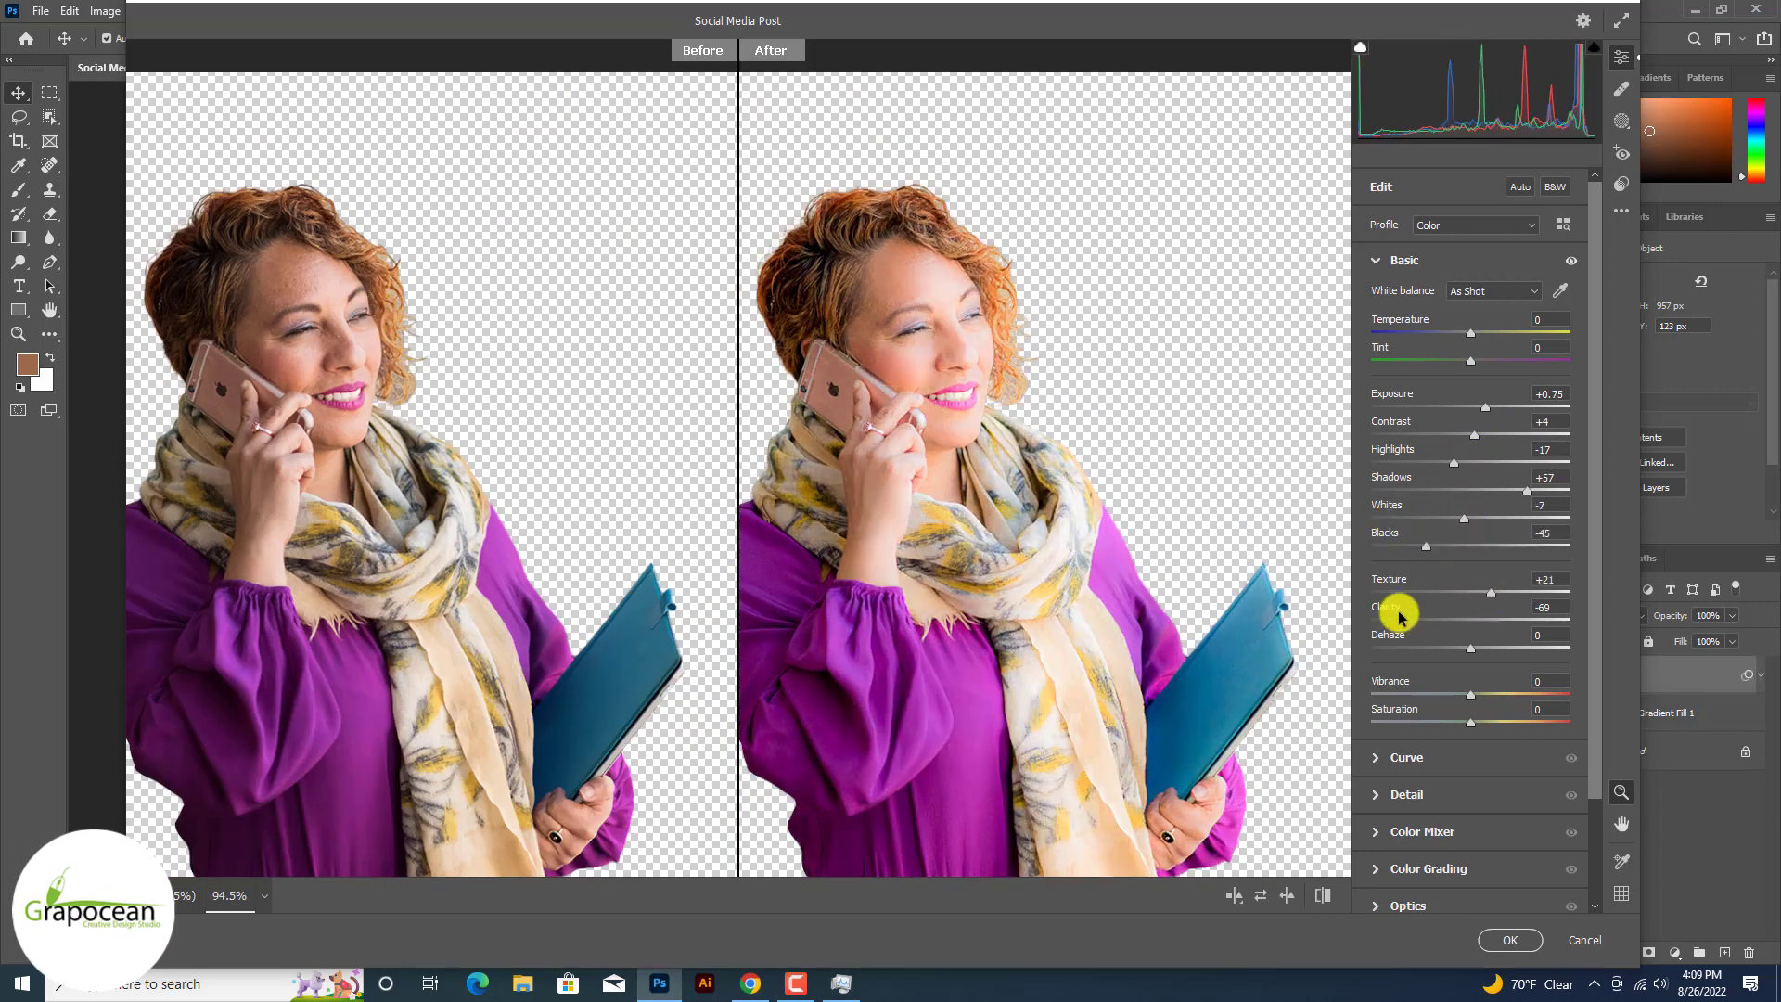
left_click(1407, 794)
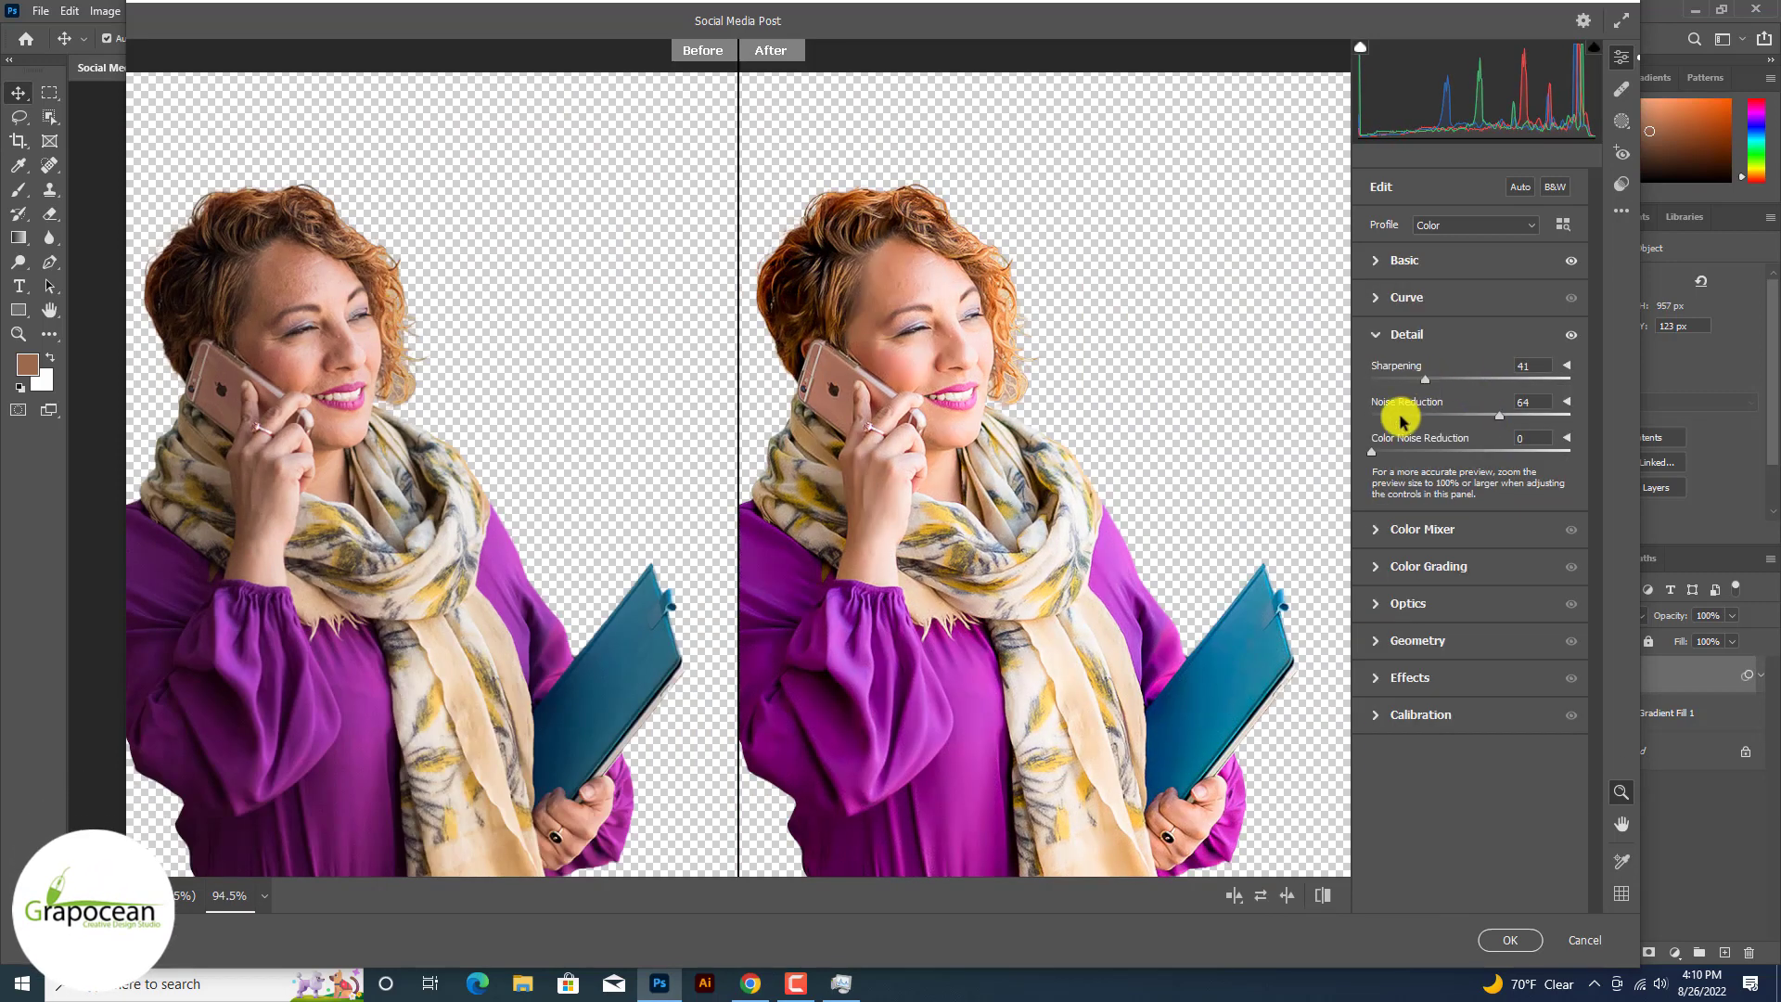
Step: Readjust to Exposure +0.20, Contrast +9, Highlights -7, Shadows +100, Clarity -12 and Dehaze +8, and apply the Camera Raw filter
left_click(1387, 264)
left_click_drag(1463, 469, 1590, 509)
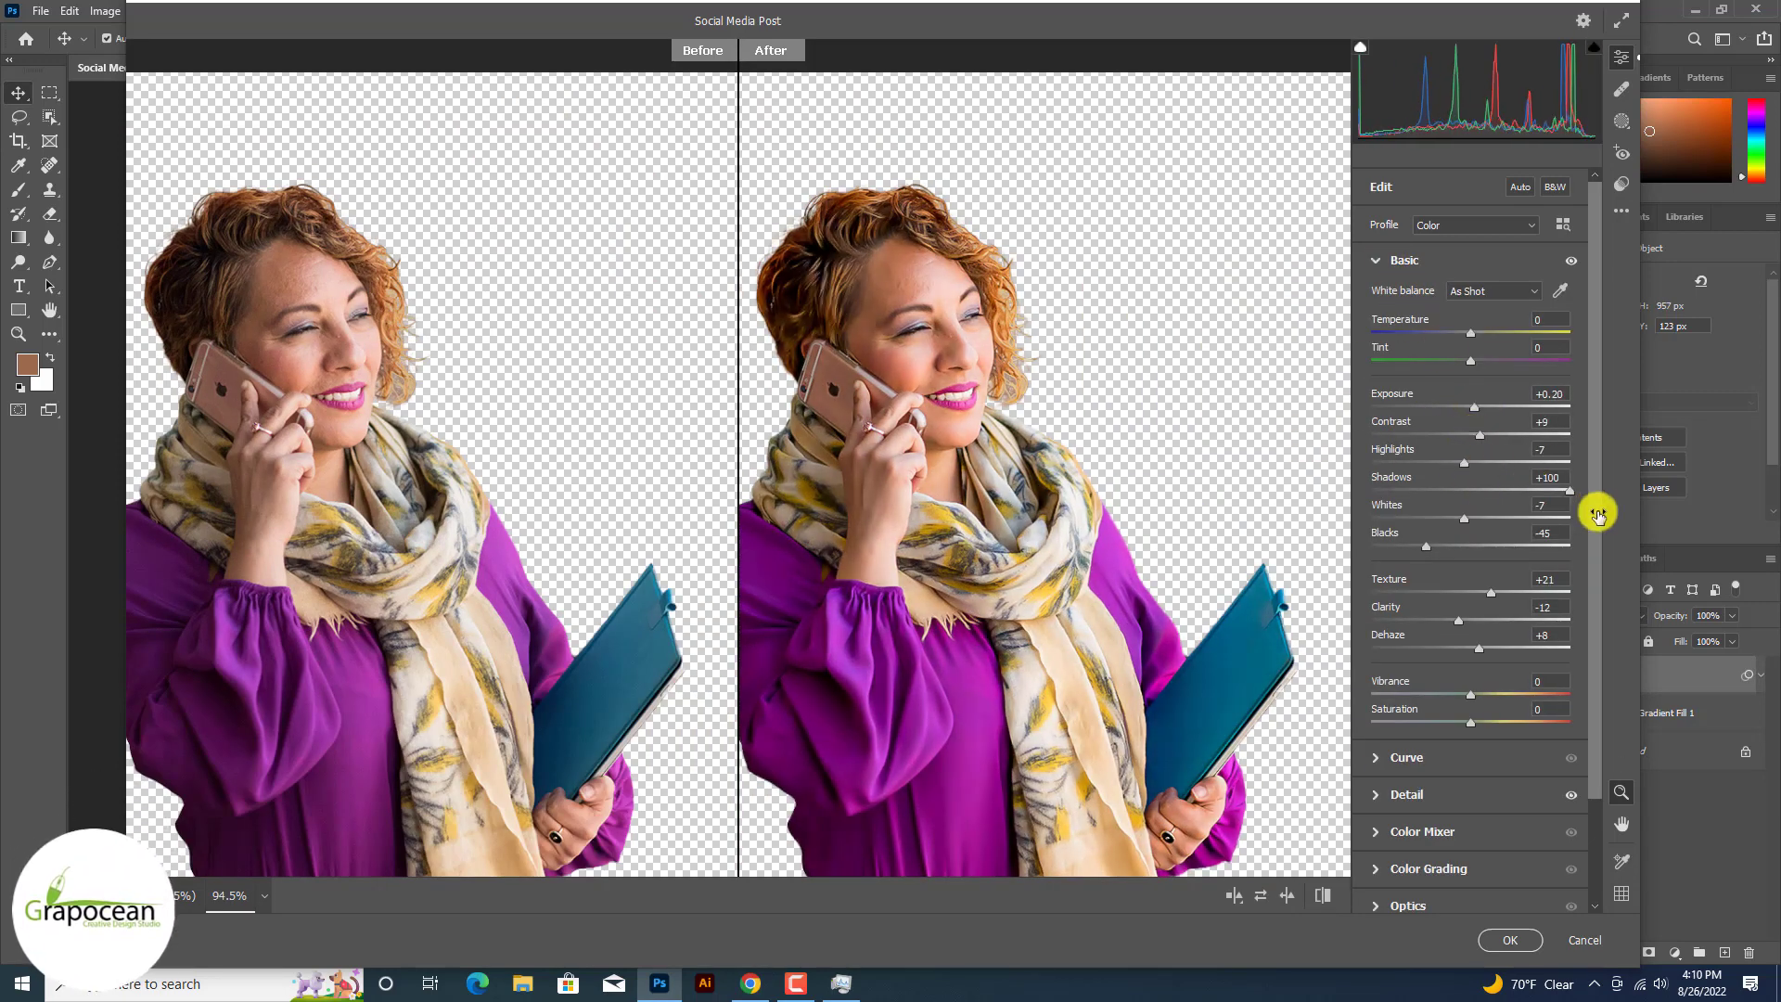
left_click_drag(1452, 623, 1458, 620)
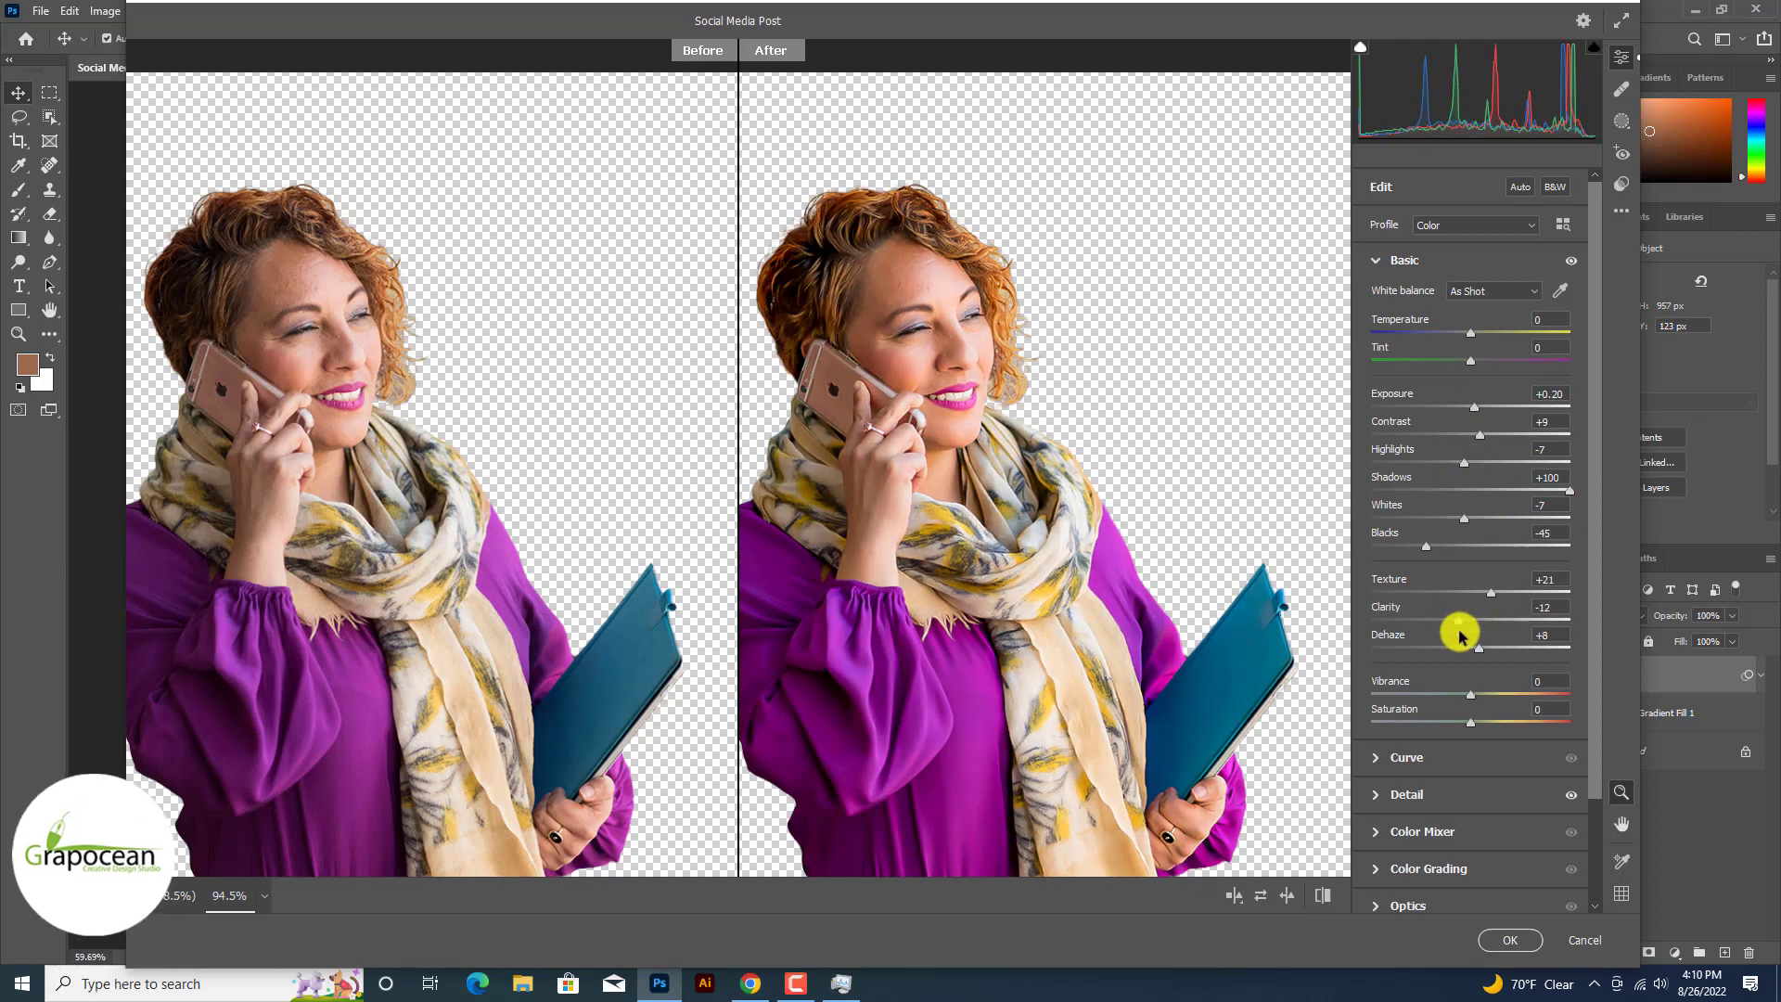
left_click(1516, 941)
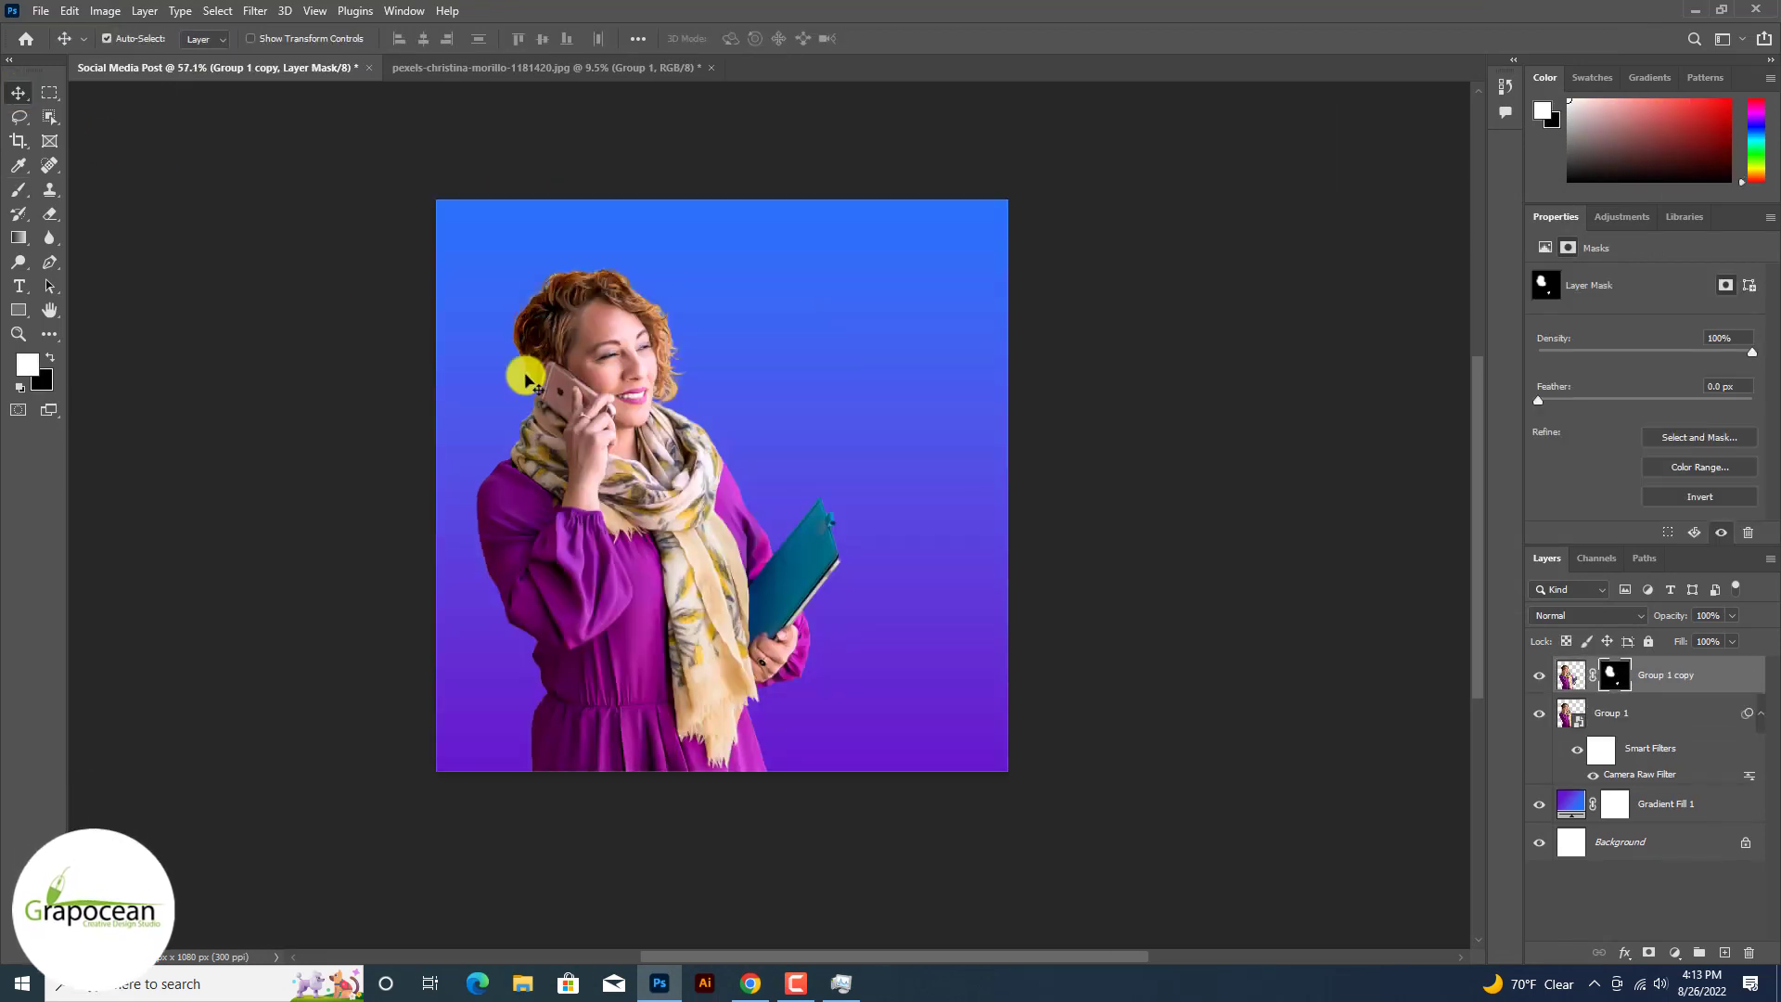
Step: Change the background gradient fill to a reversed Radial style
left_click(886, 576)
double_click(1575, 806)
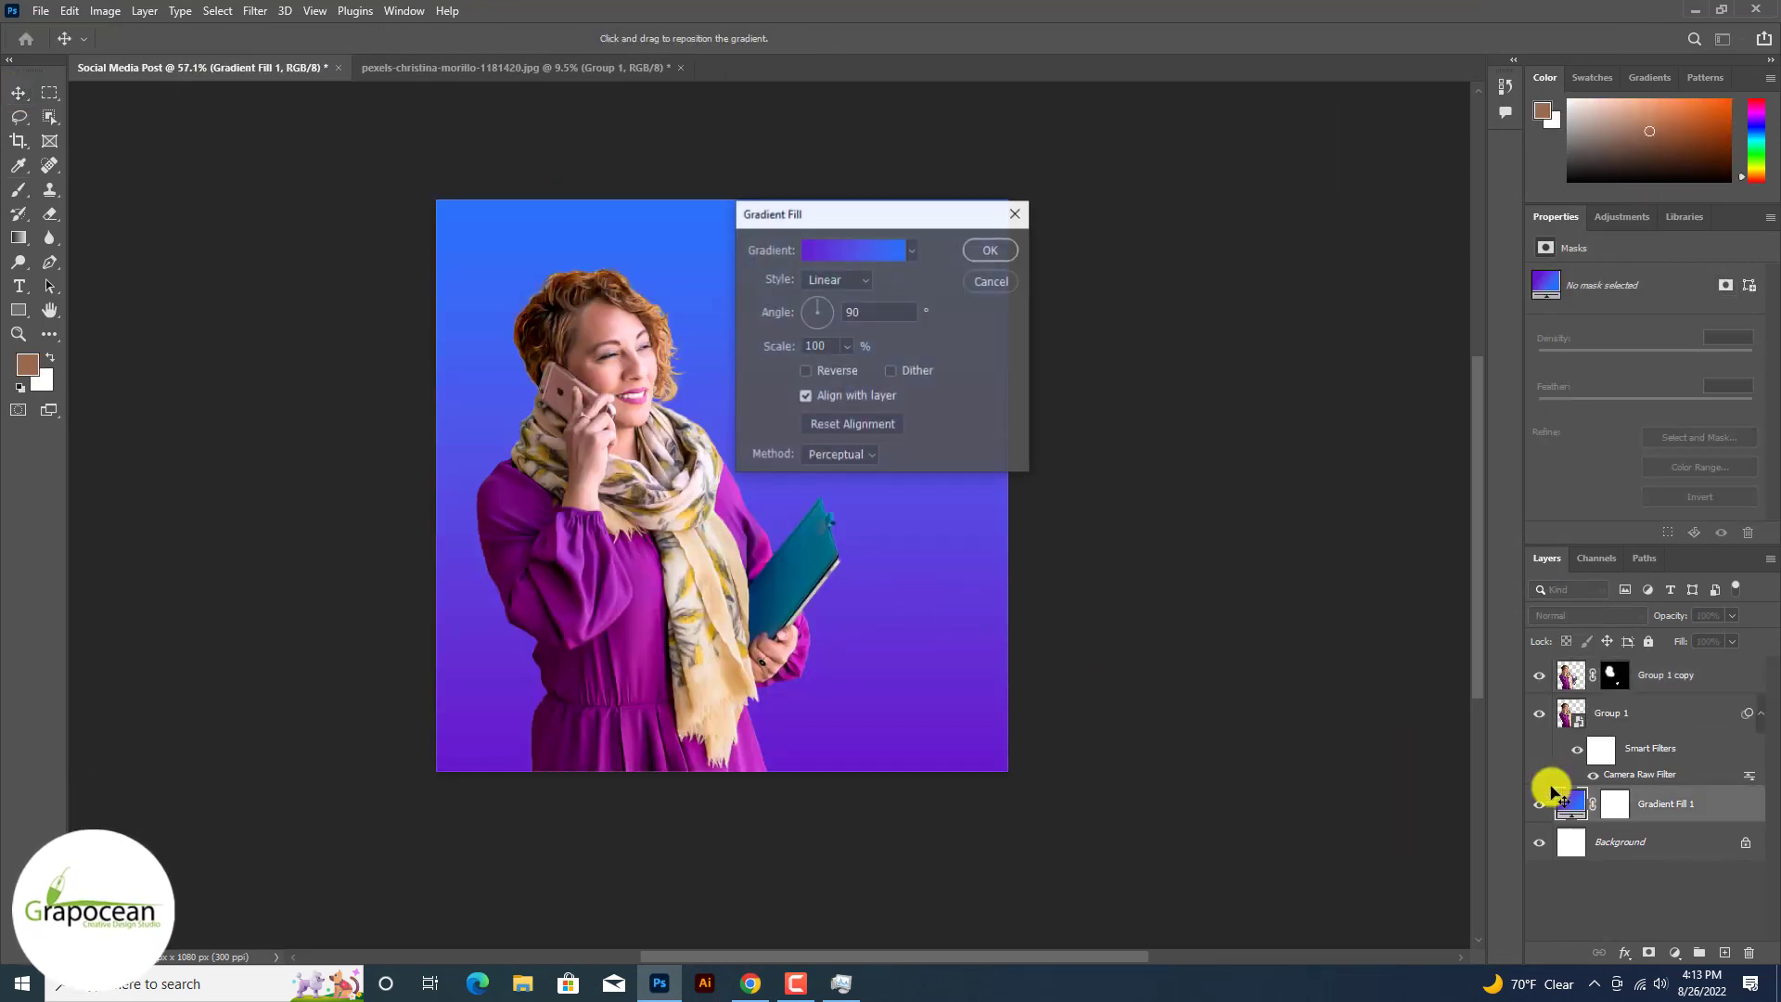
left_click(852, 370)
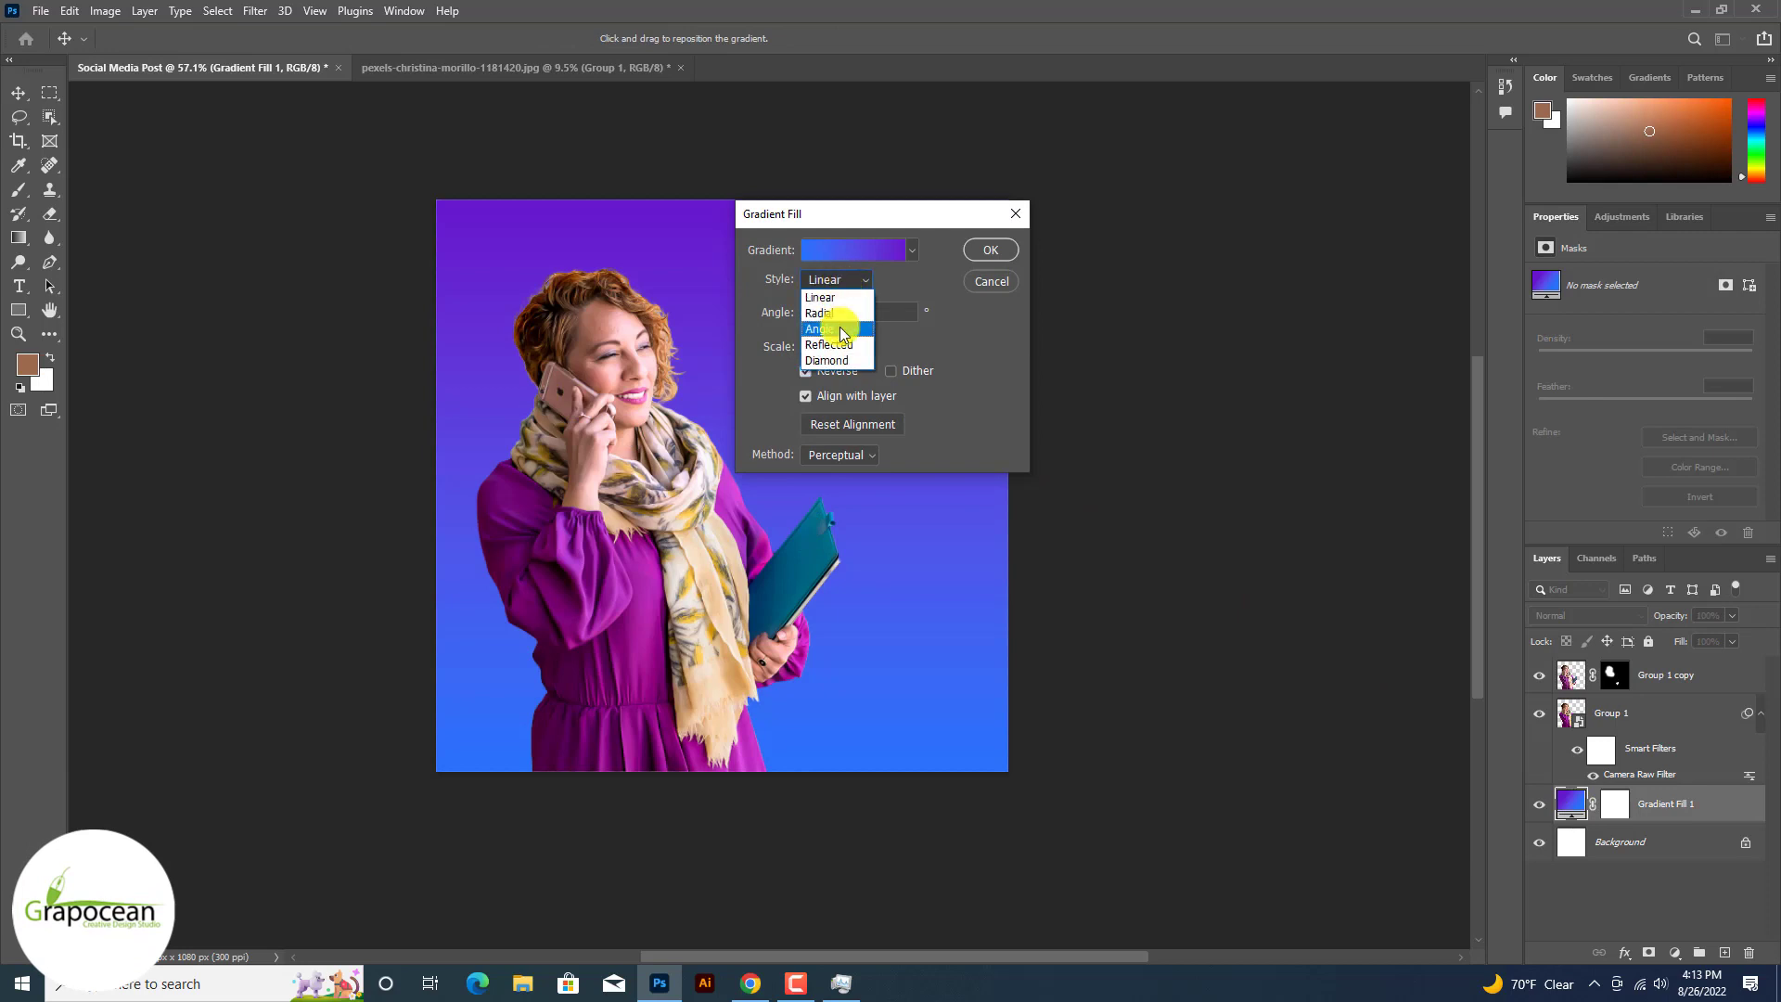
left_click(844, 314)
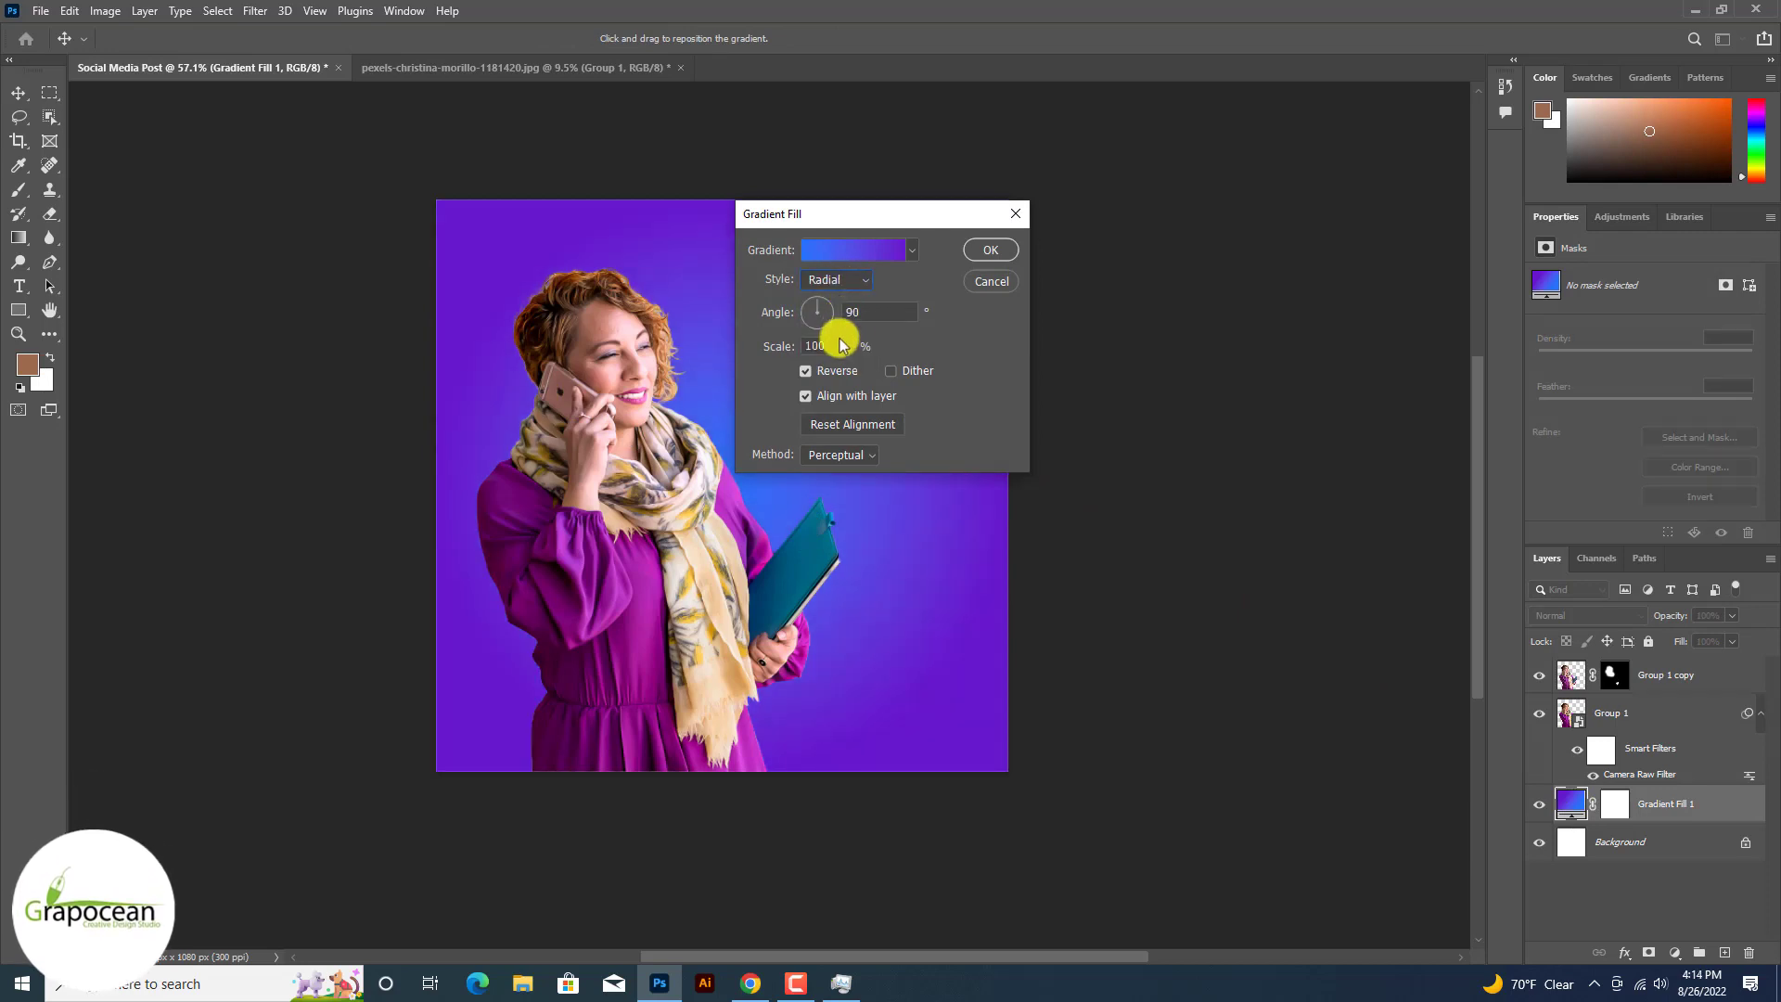
left_click(835, 371)
left_click(835, 371)
Step: Recolor the gradient's purple stop at location 0% to dark blue 0c08a5
left_click(856, 249)
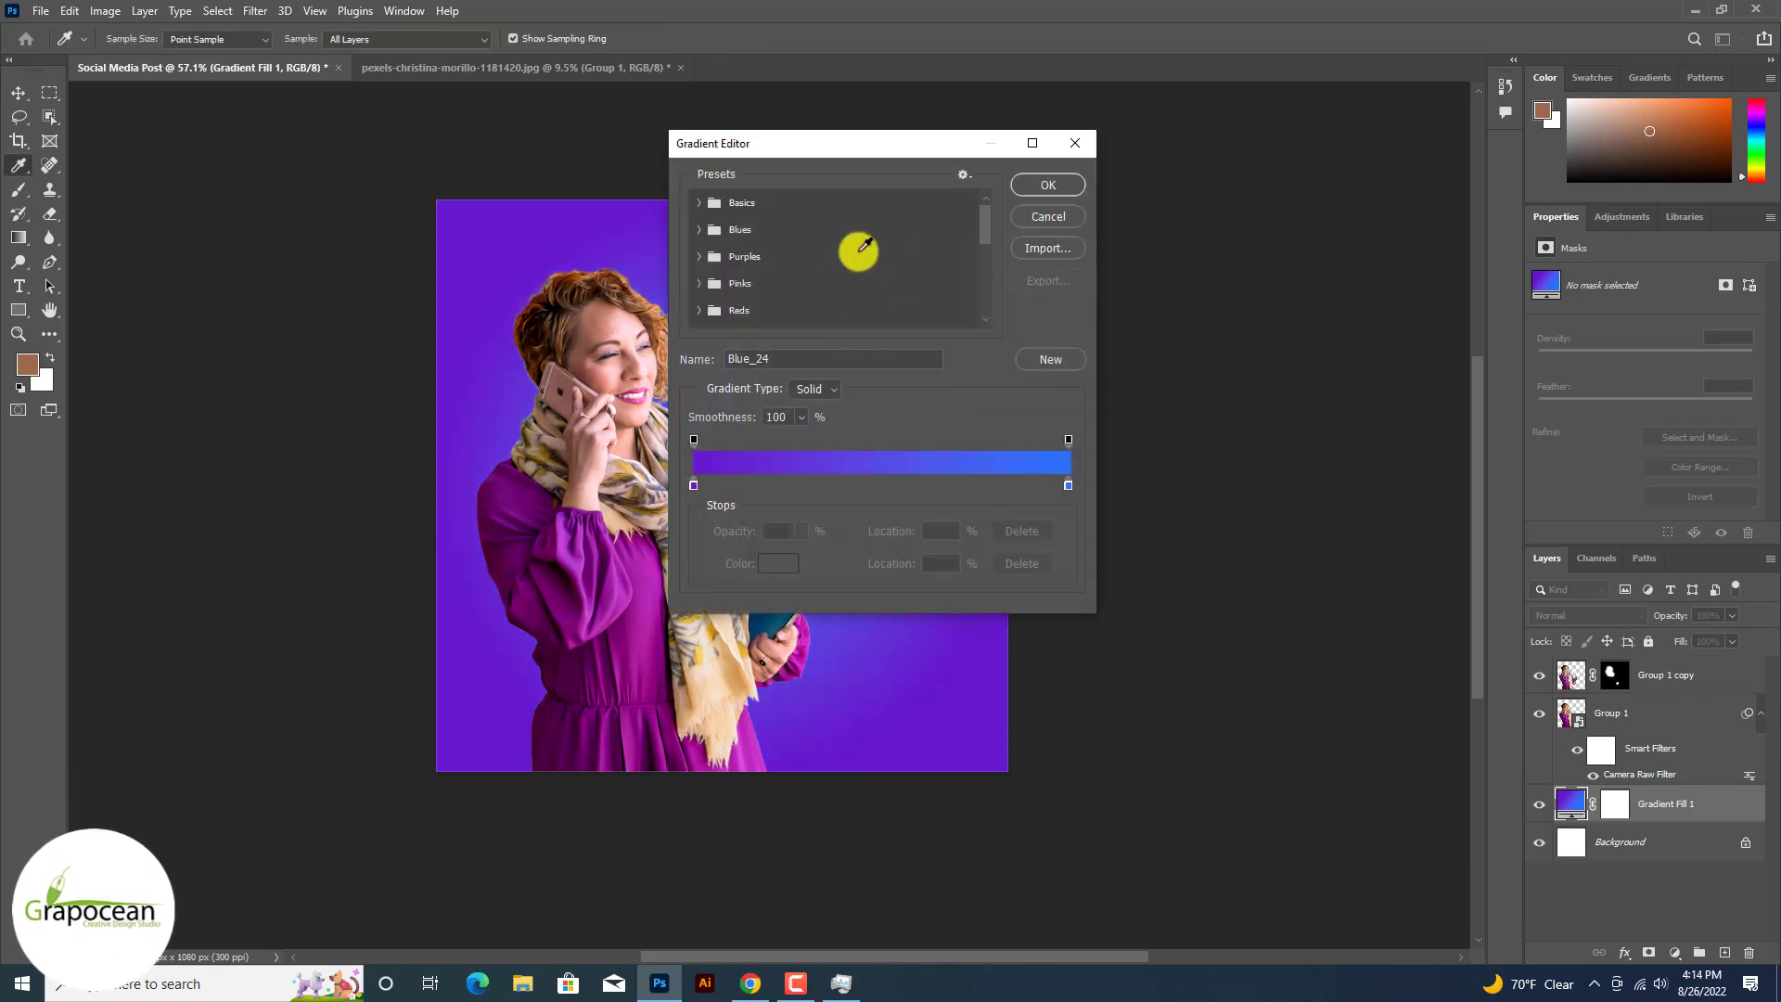
double_click(695, 485)
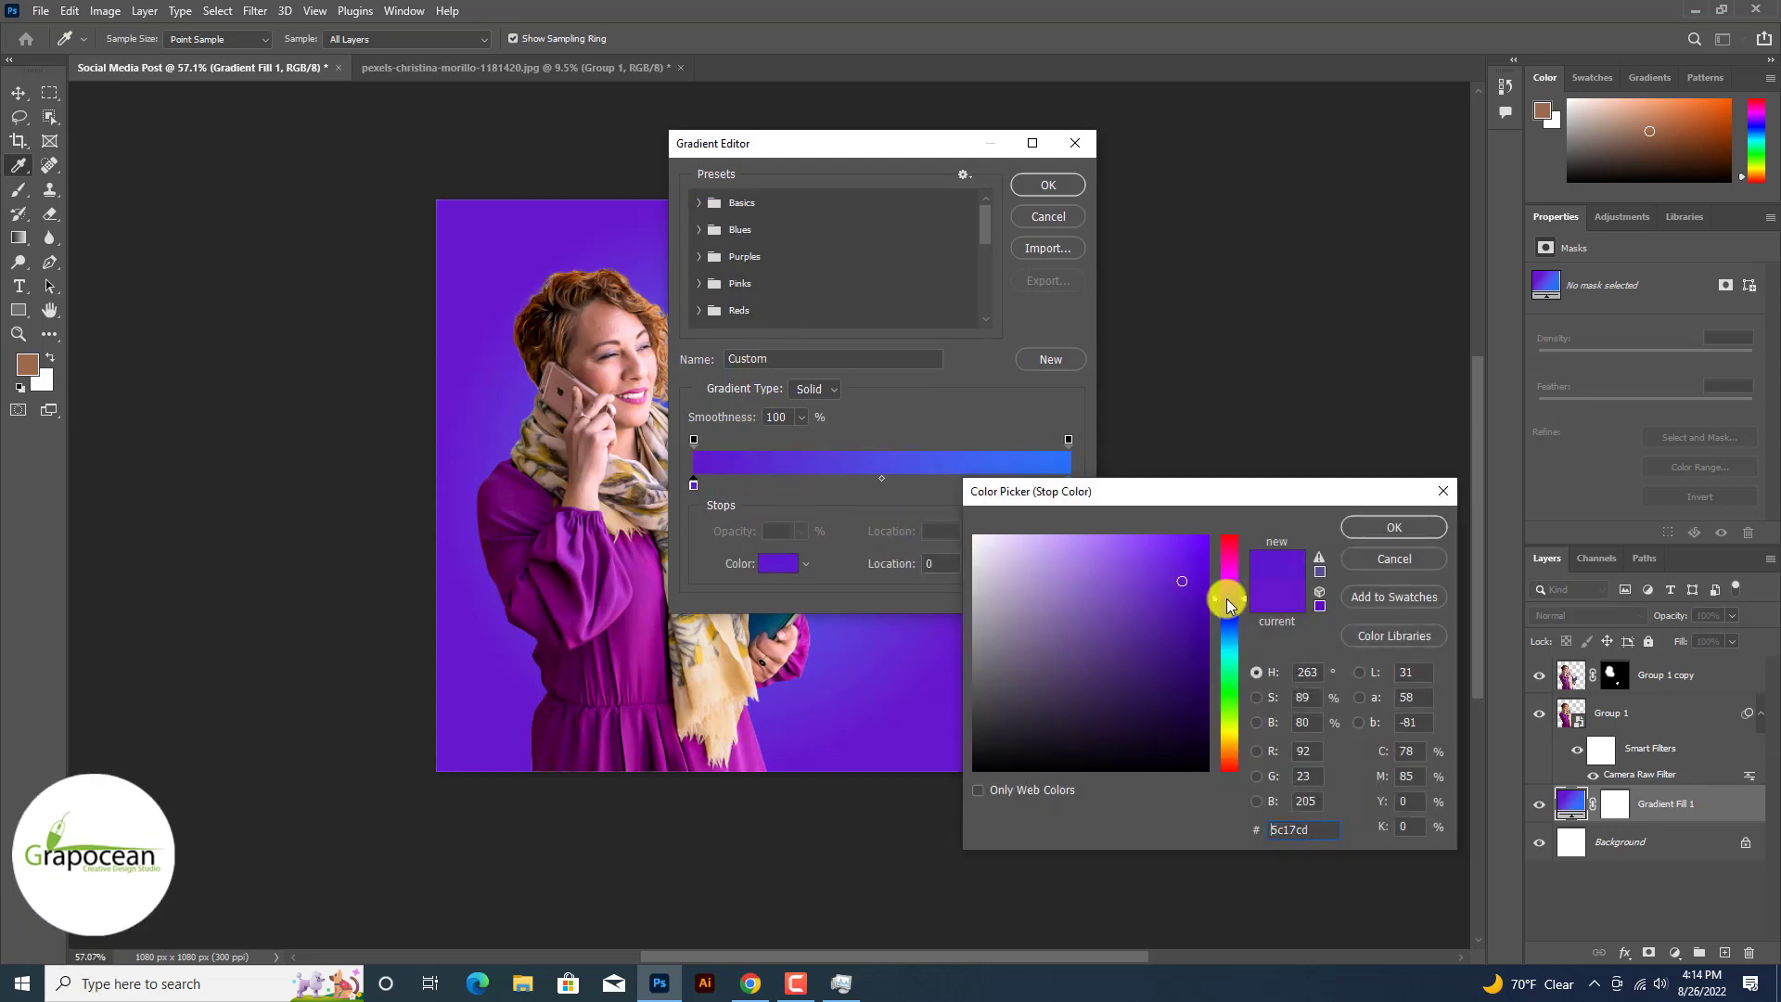
left_click_drag(1224, 593, 1228, 604)
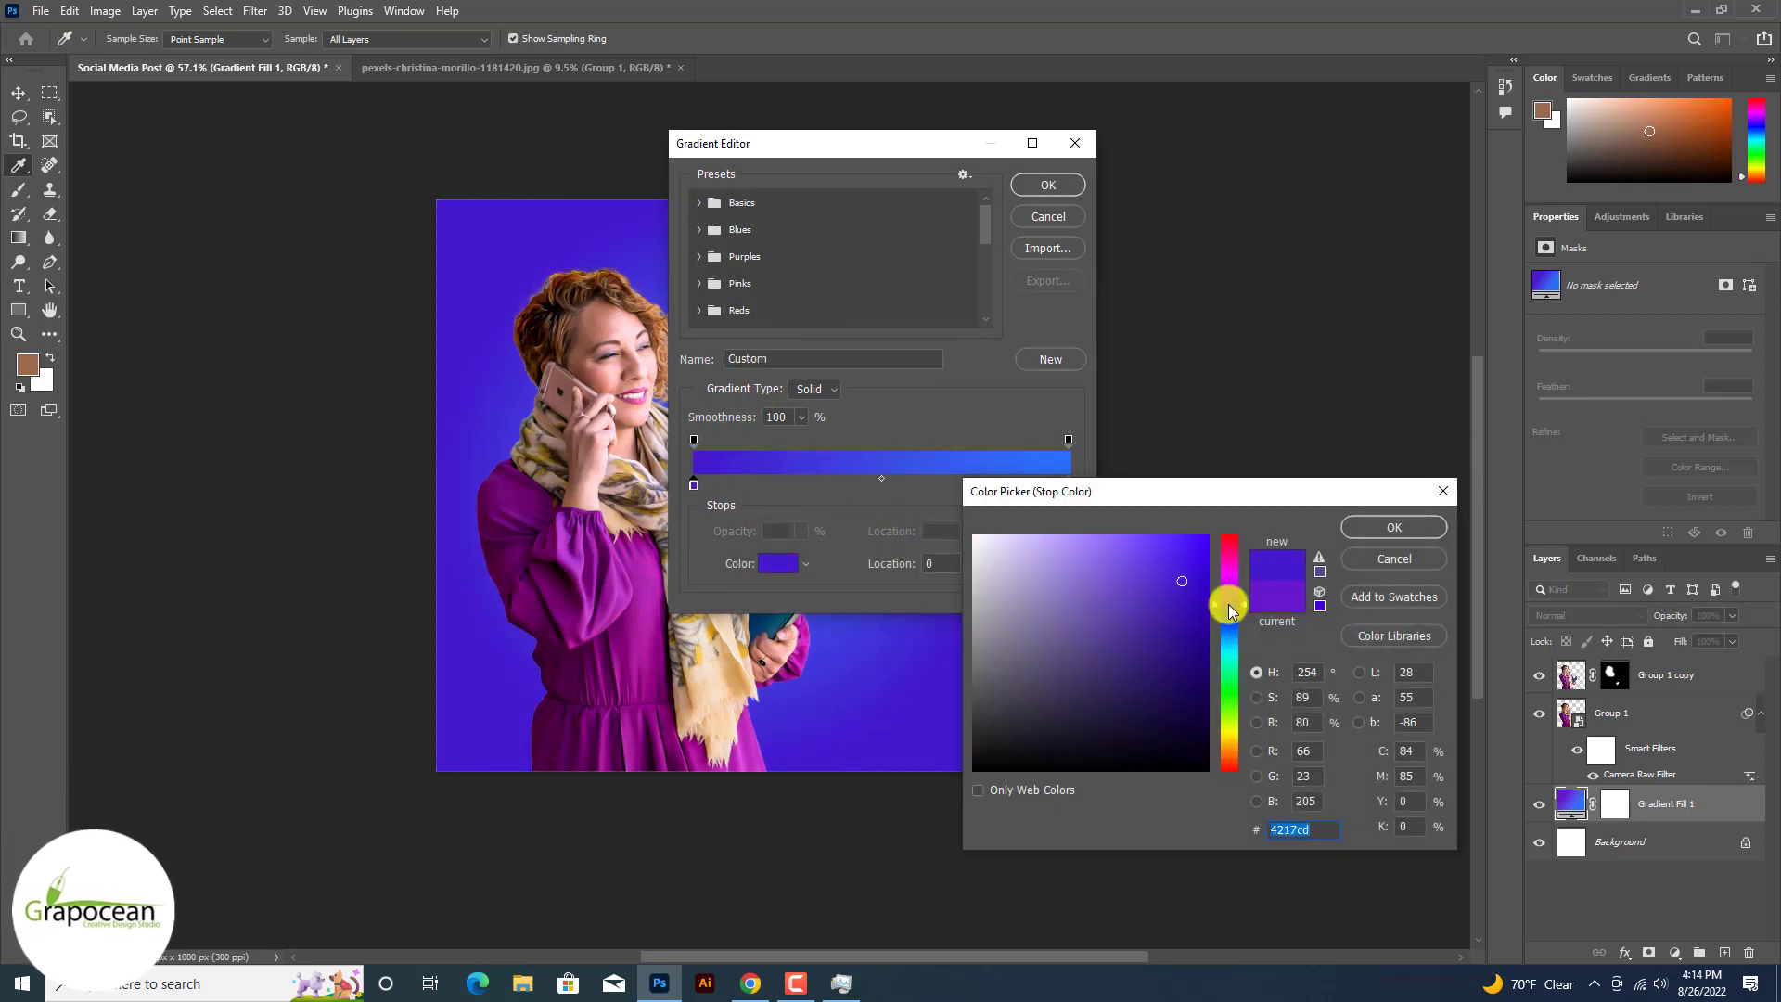
type("0c08a5")
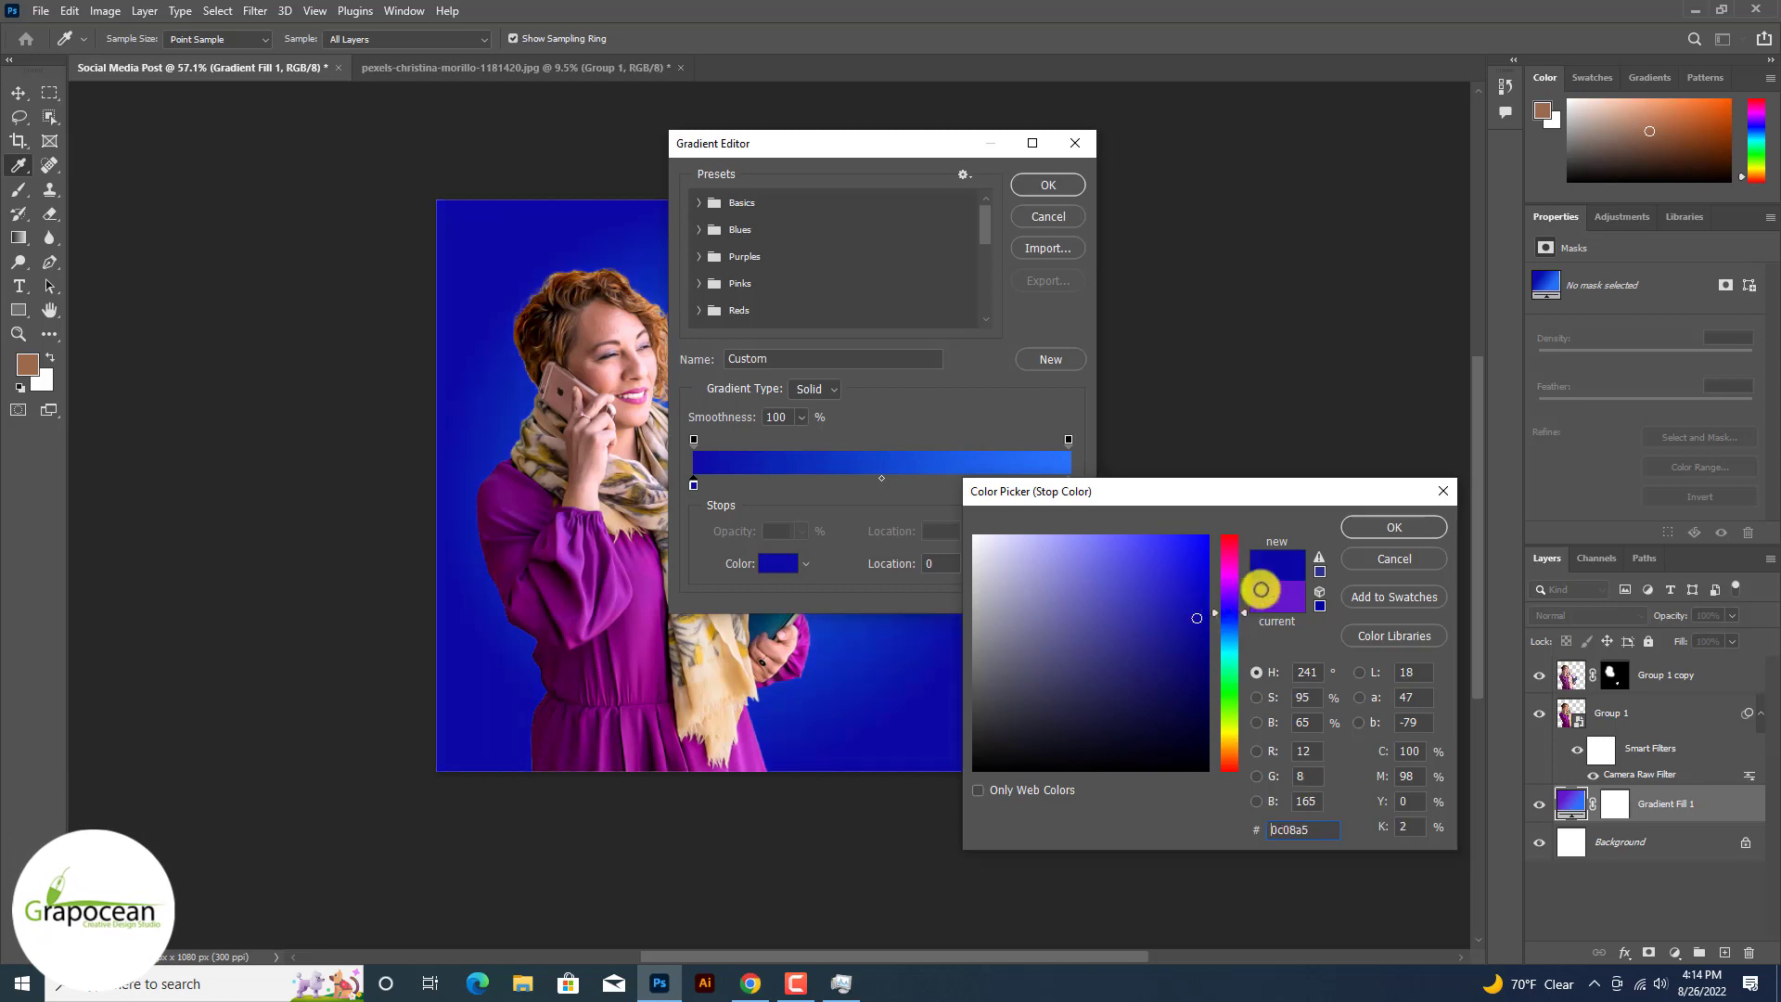
left_click(1389, 529)
Step: Move the Gradient Editor off the artwork and shift the dark blue stop's hue toward purple
left_click_drag(835, 147, 1232, 266)
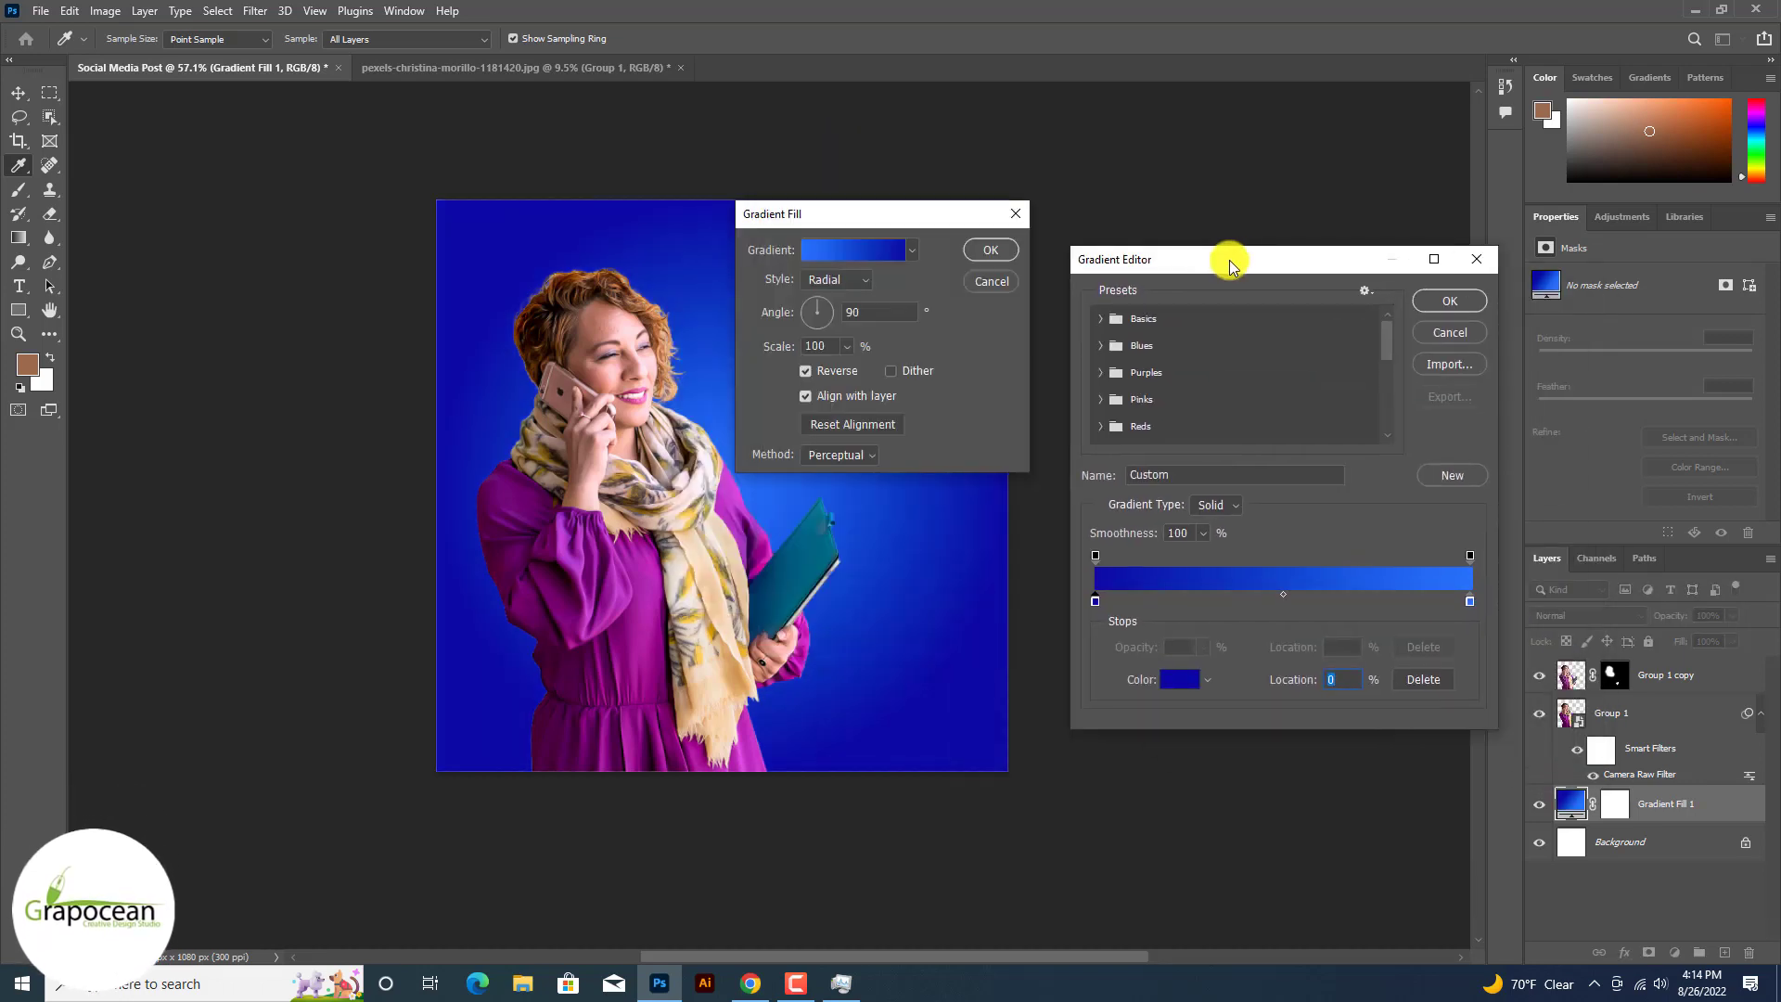
double_click(1097, 598)
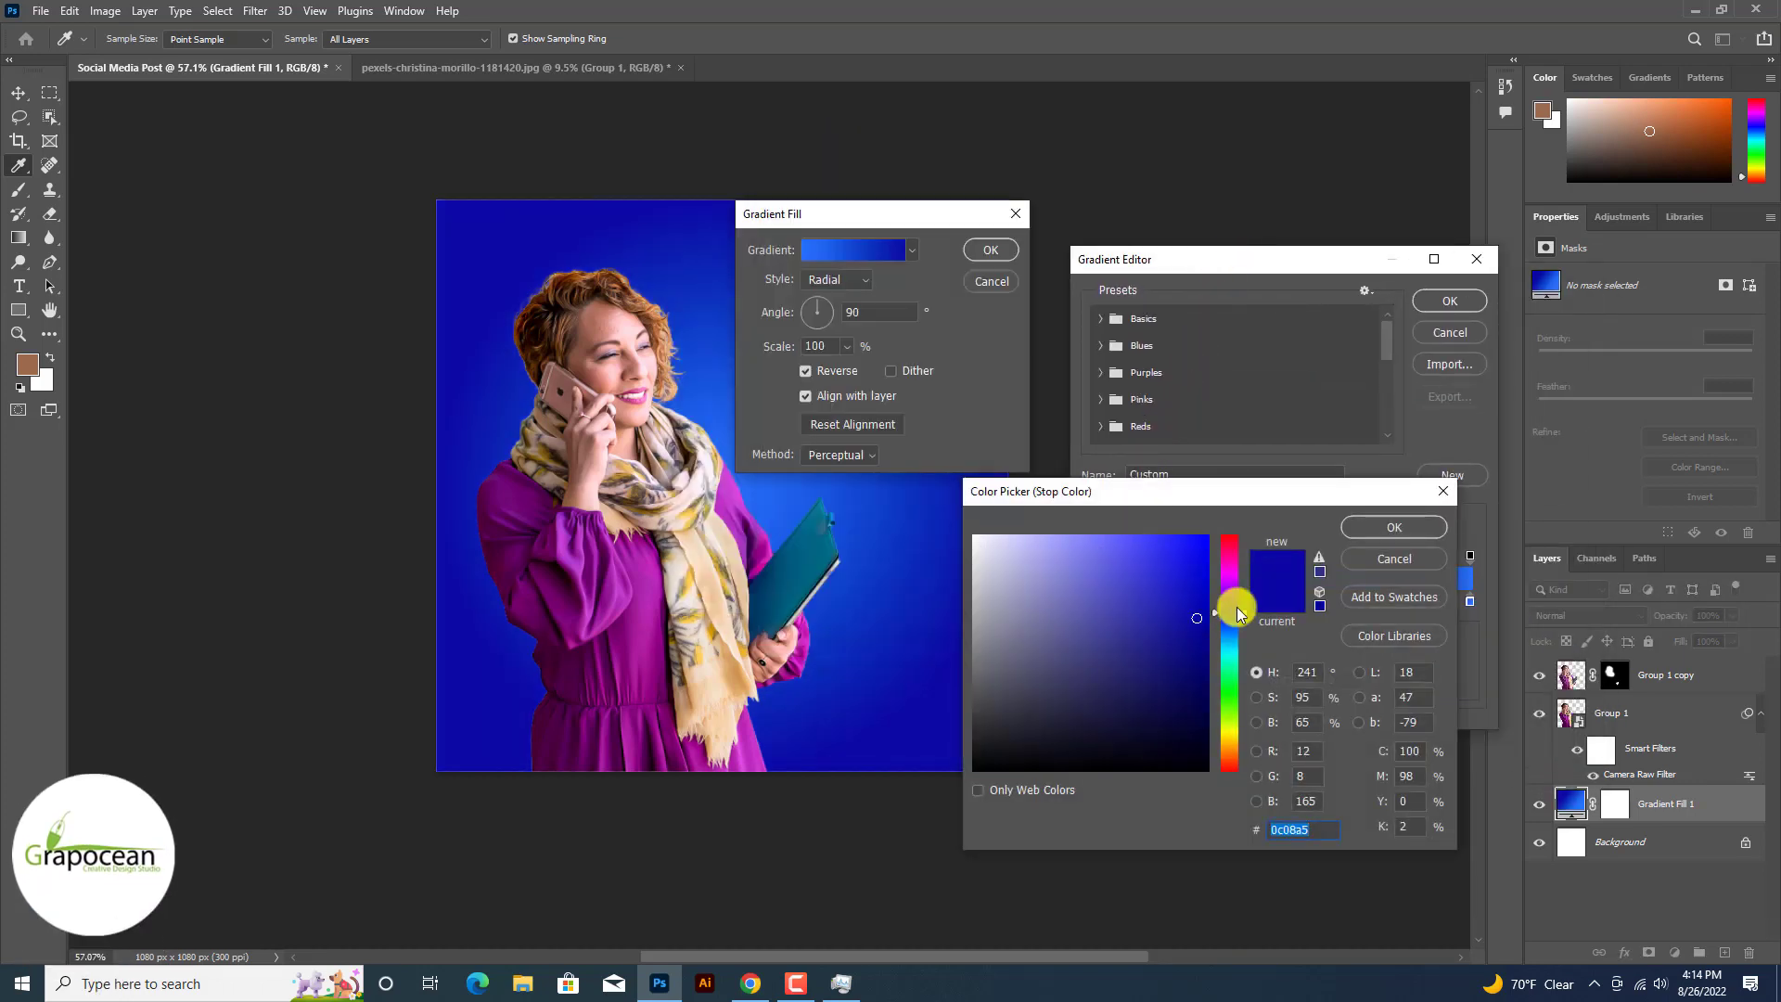
left_click_drag(1232, 604, 1239, 599)
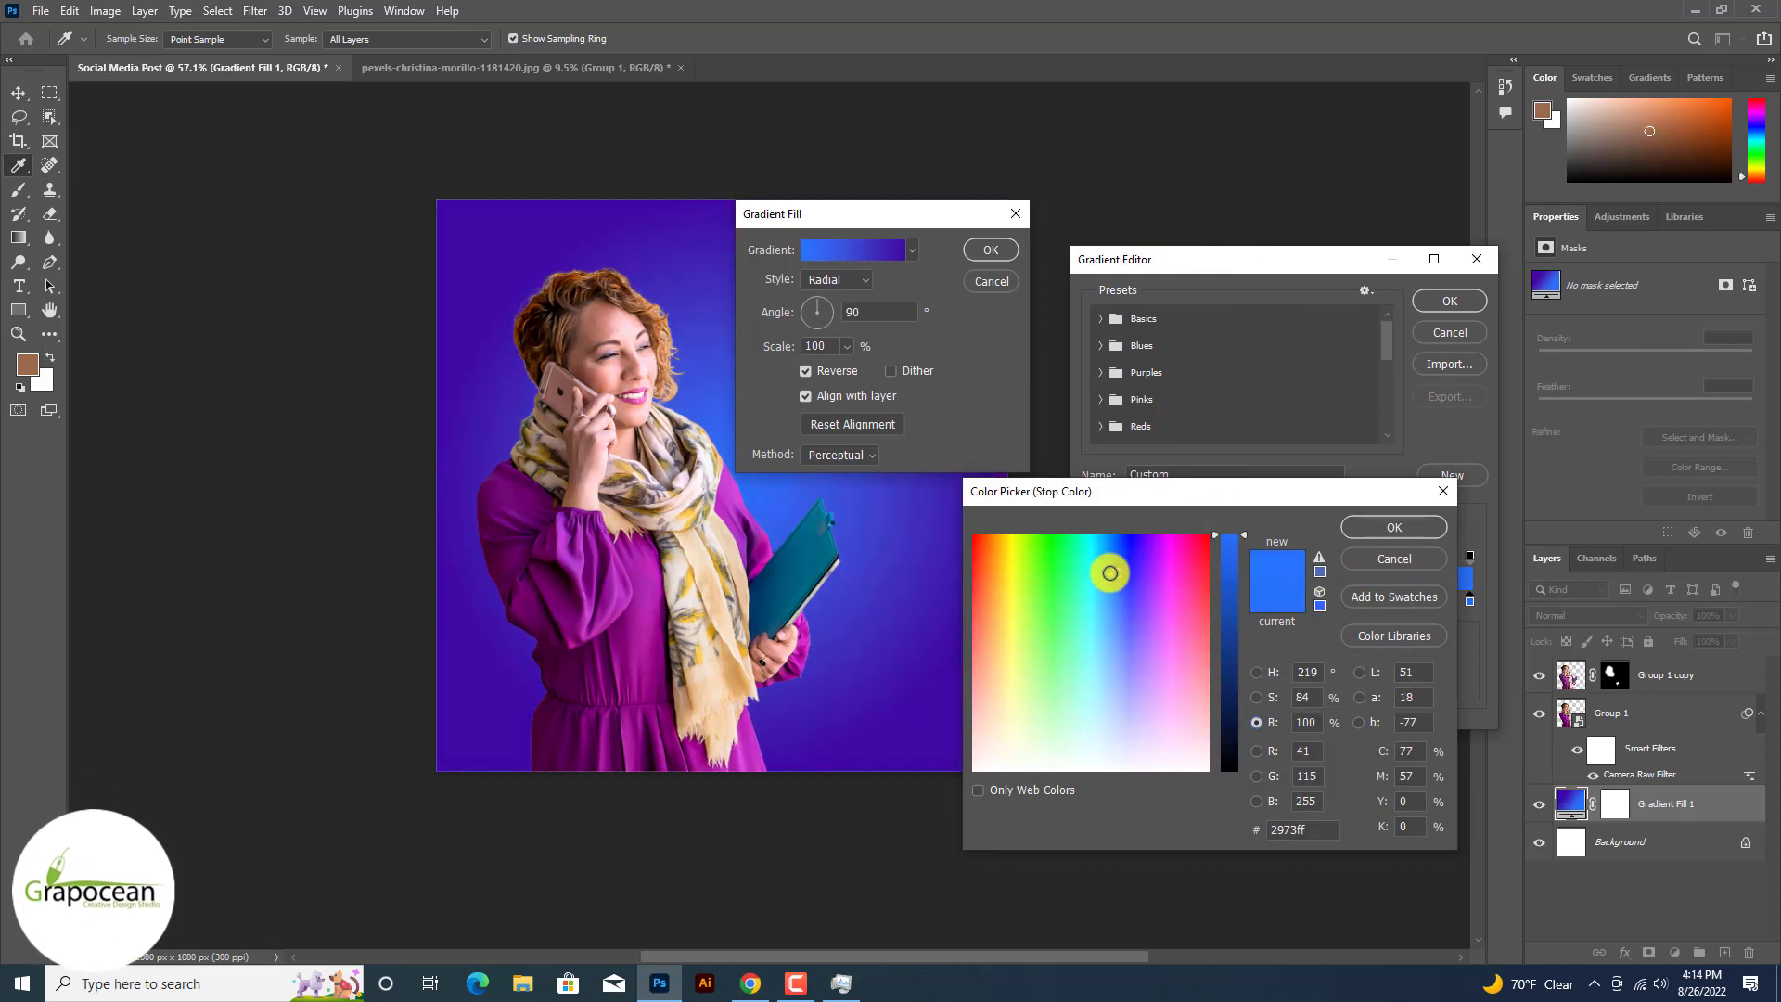
Step: Change the gradient's blue stop to lighter blue 2189ff and apply the gradient fill
left_click_drag(1110, 572, 1111, 565)
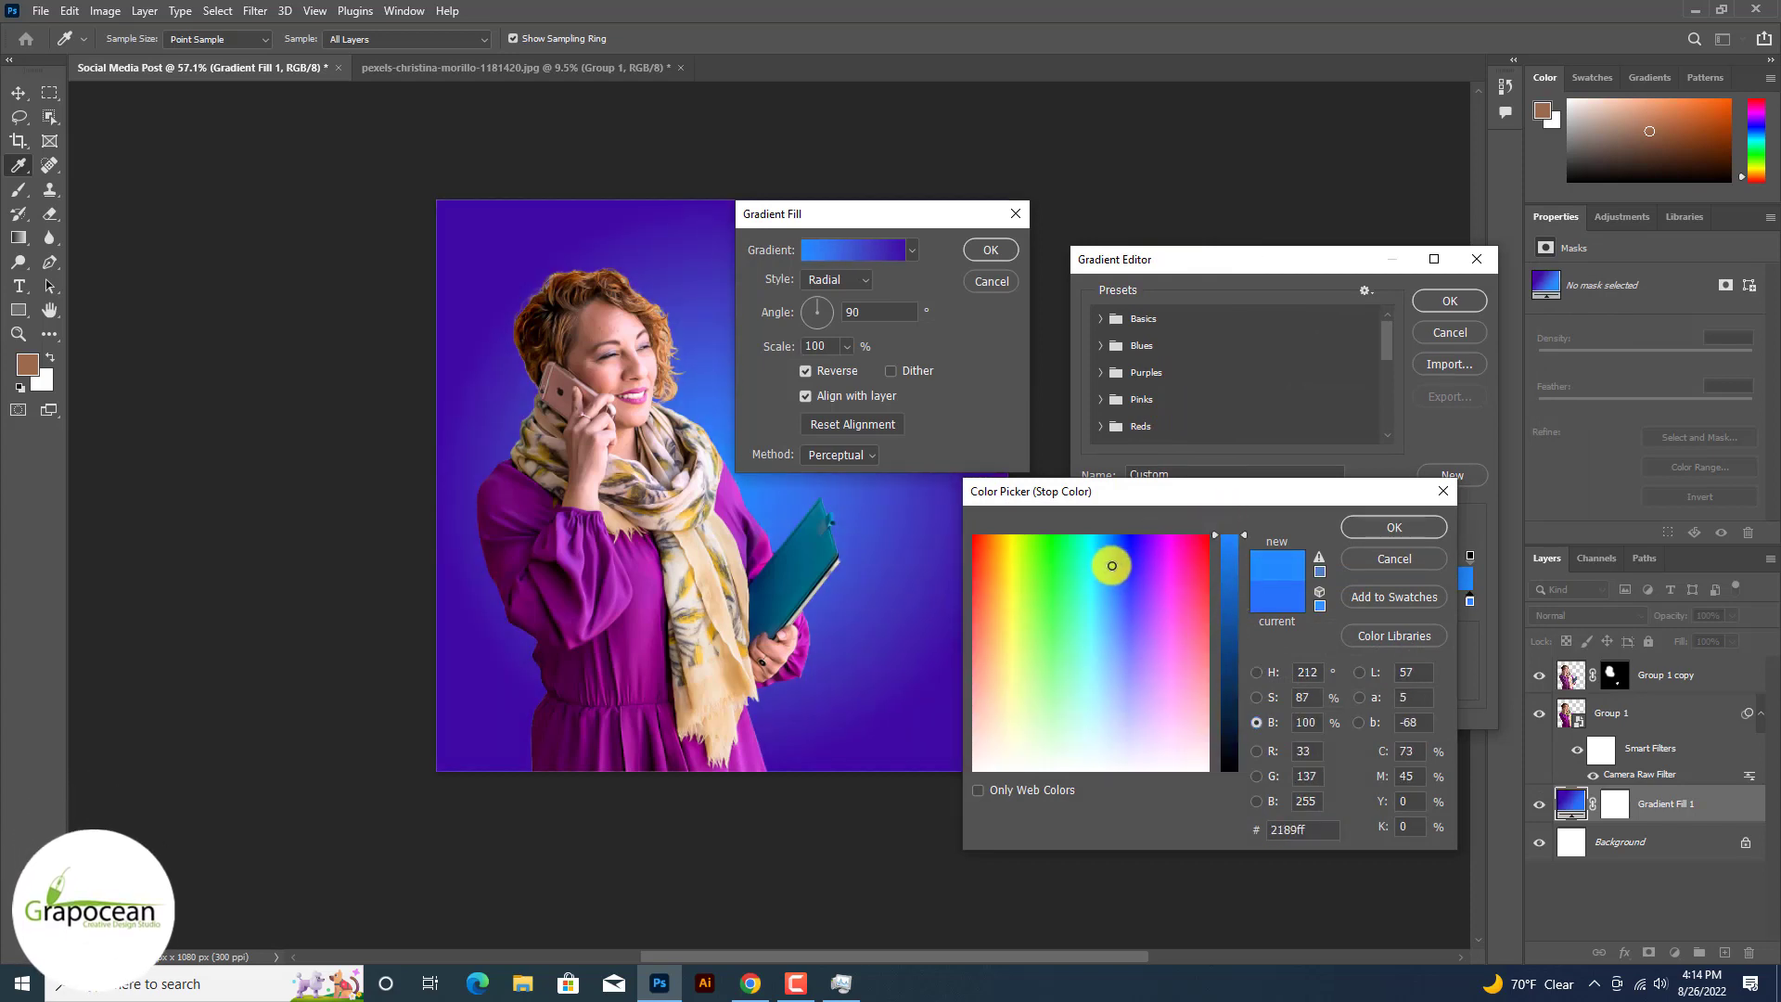
left_click(1411, 530)
left_click(1450, 301)
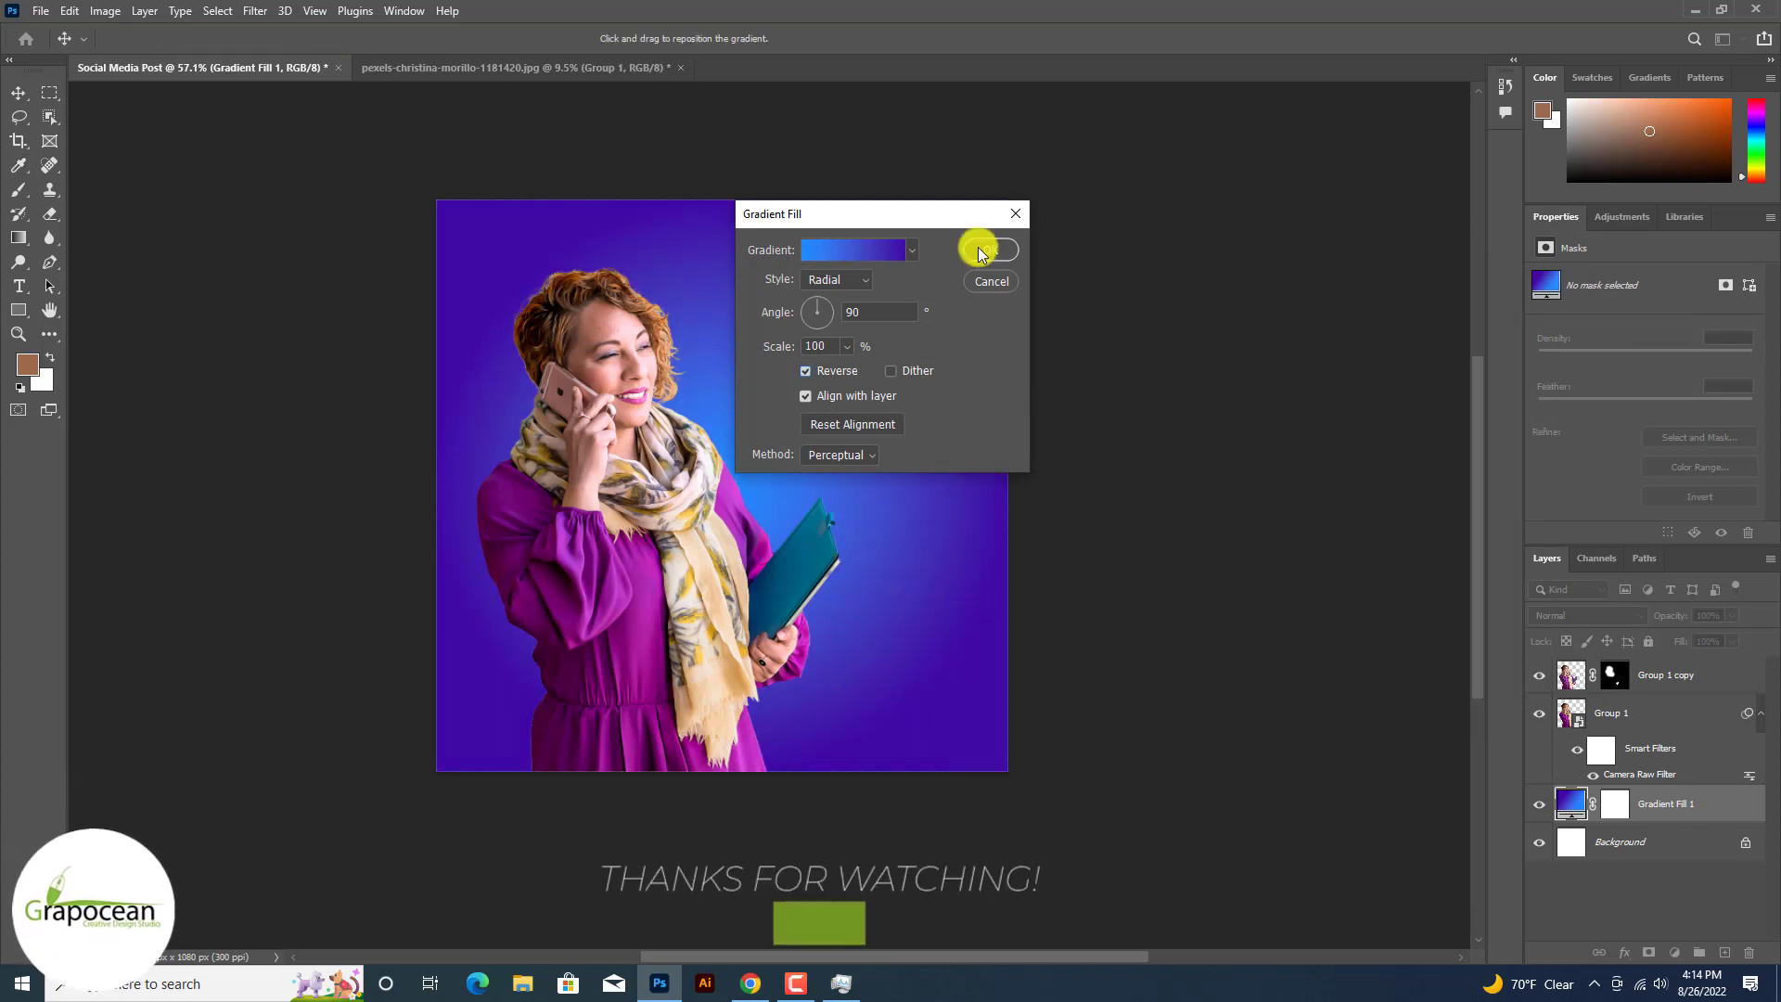
left_click(990, 249)
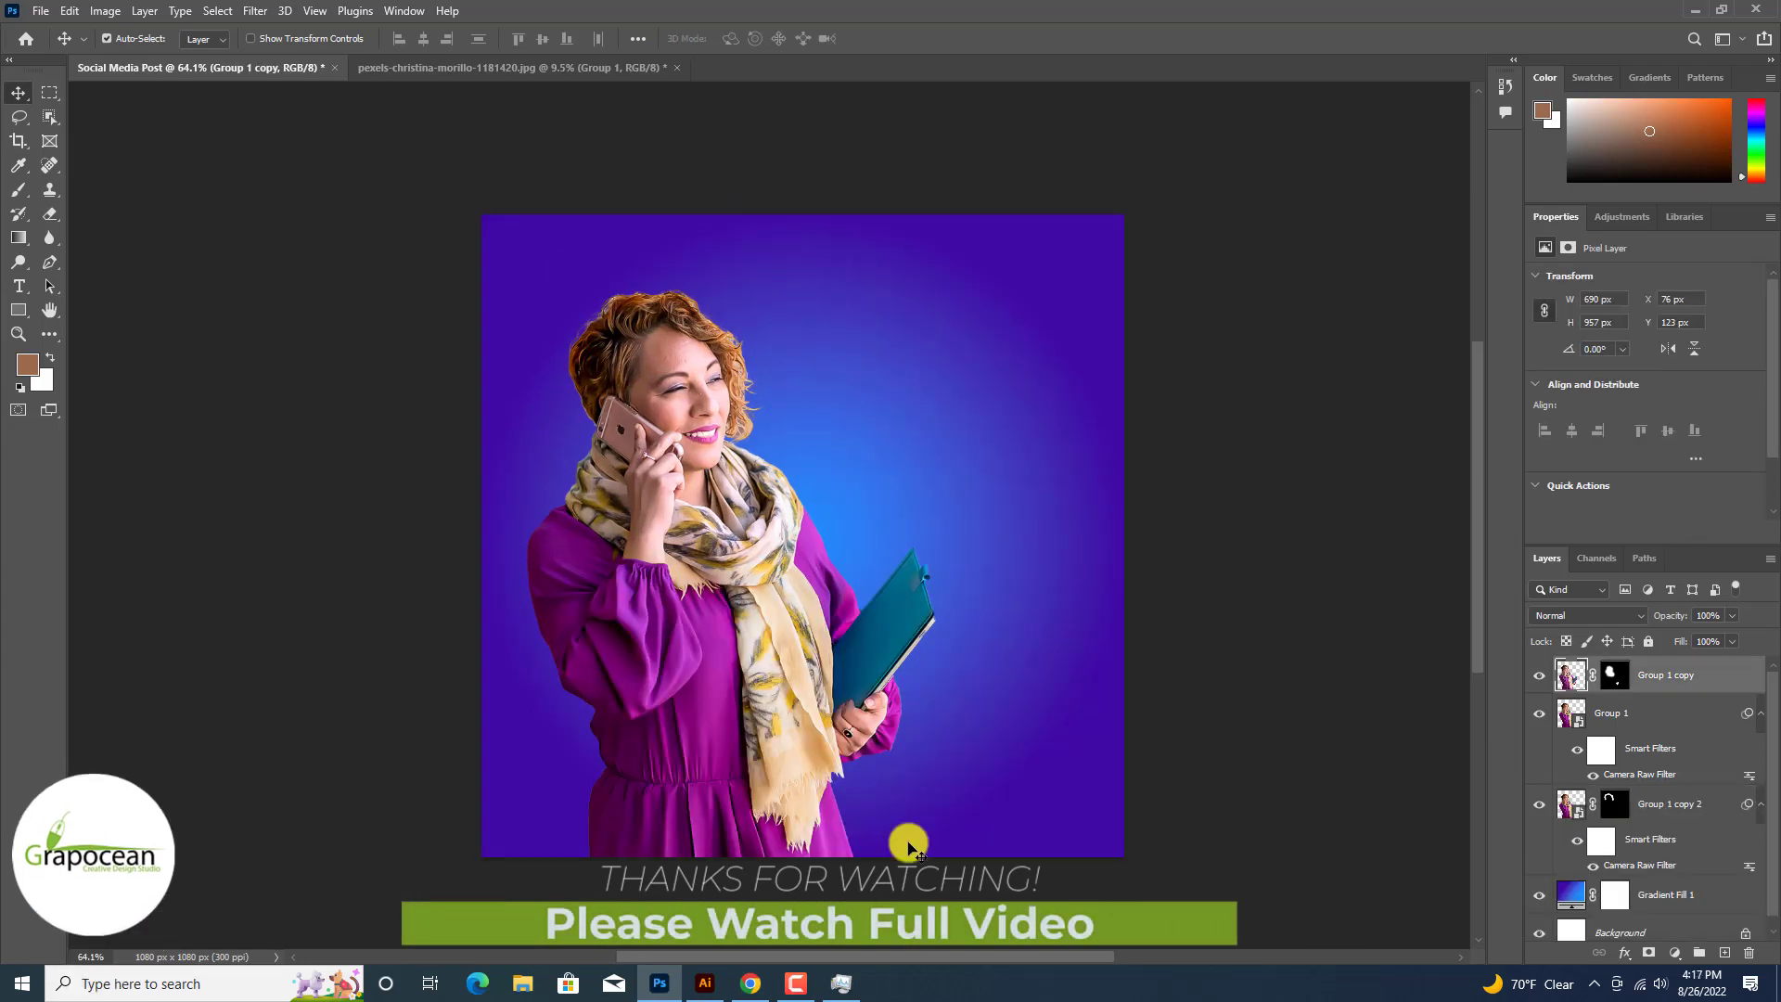
Step: Switch to Illustrator and create a new portrait A4 document in CMYK color at 300 ppi
left_click(705, 982)
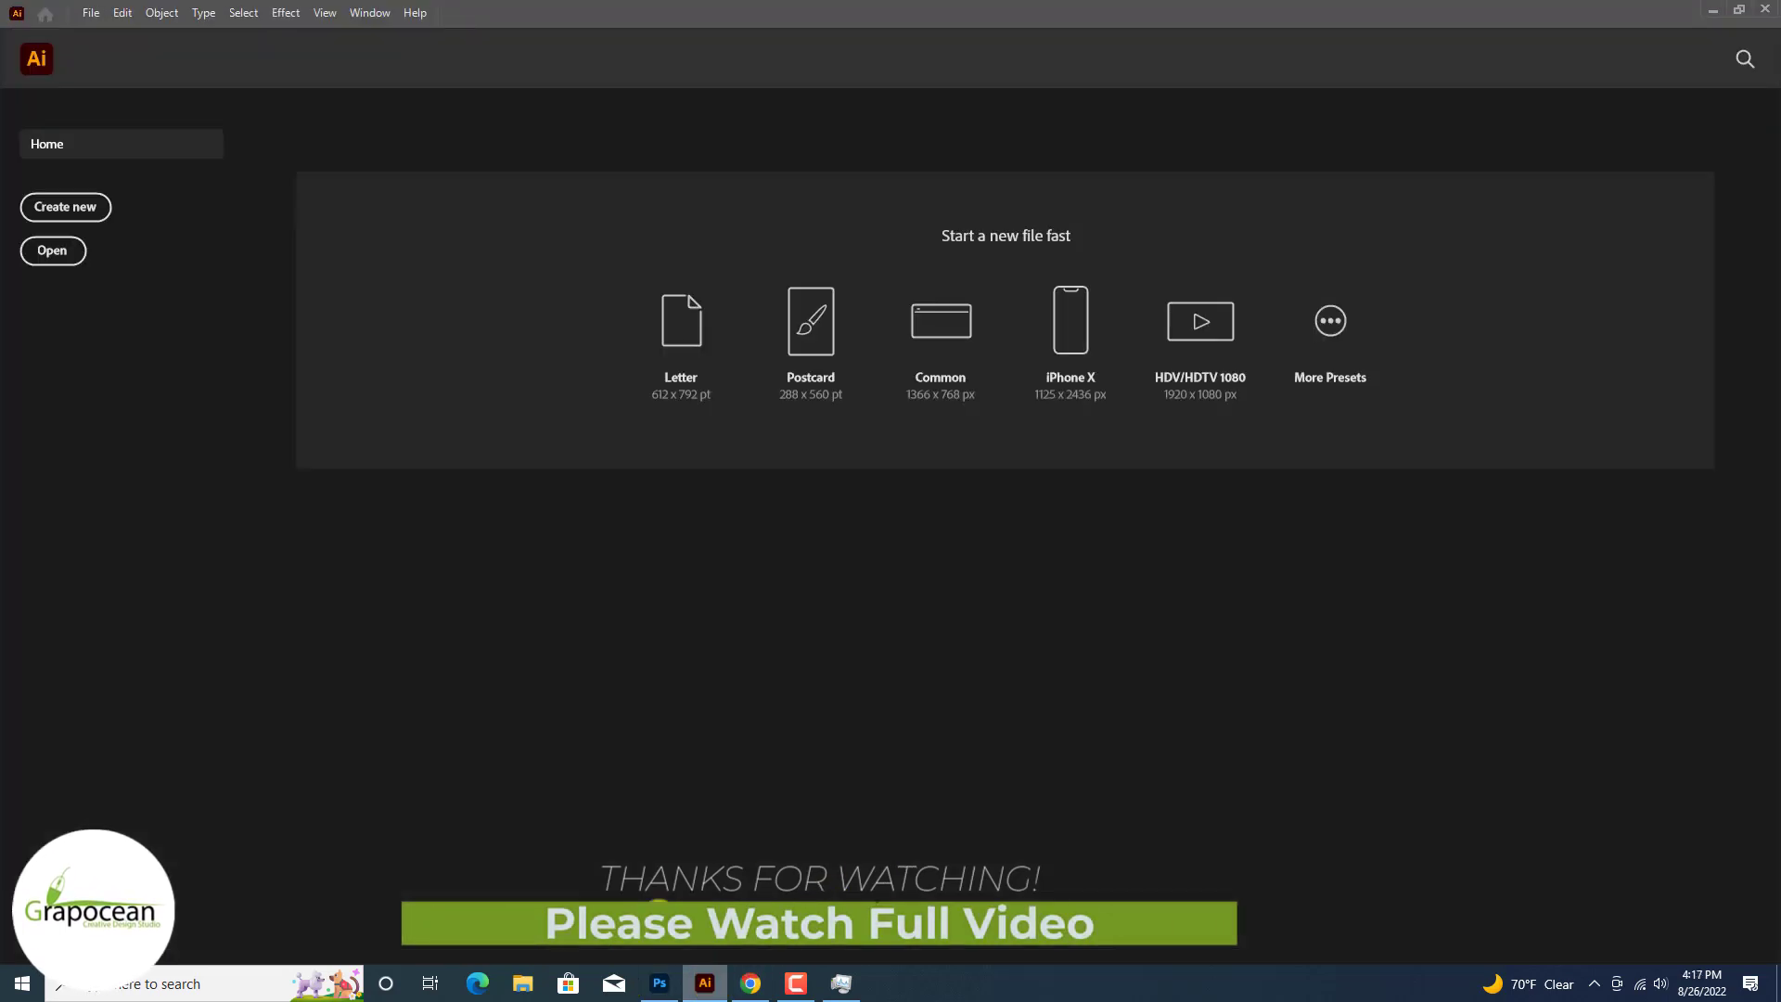
left_click(81, 207)
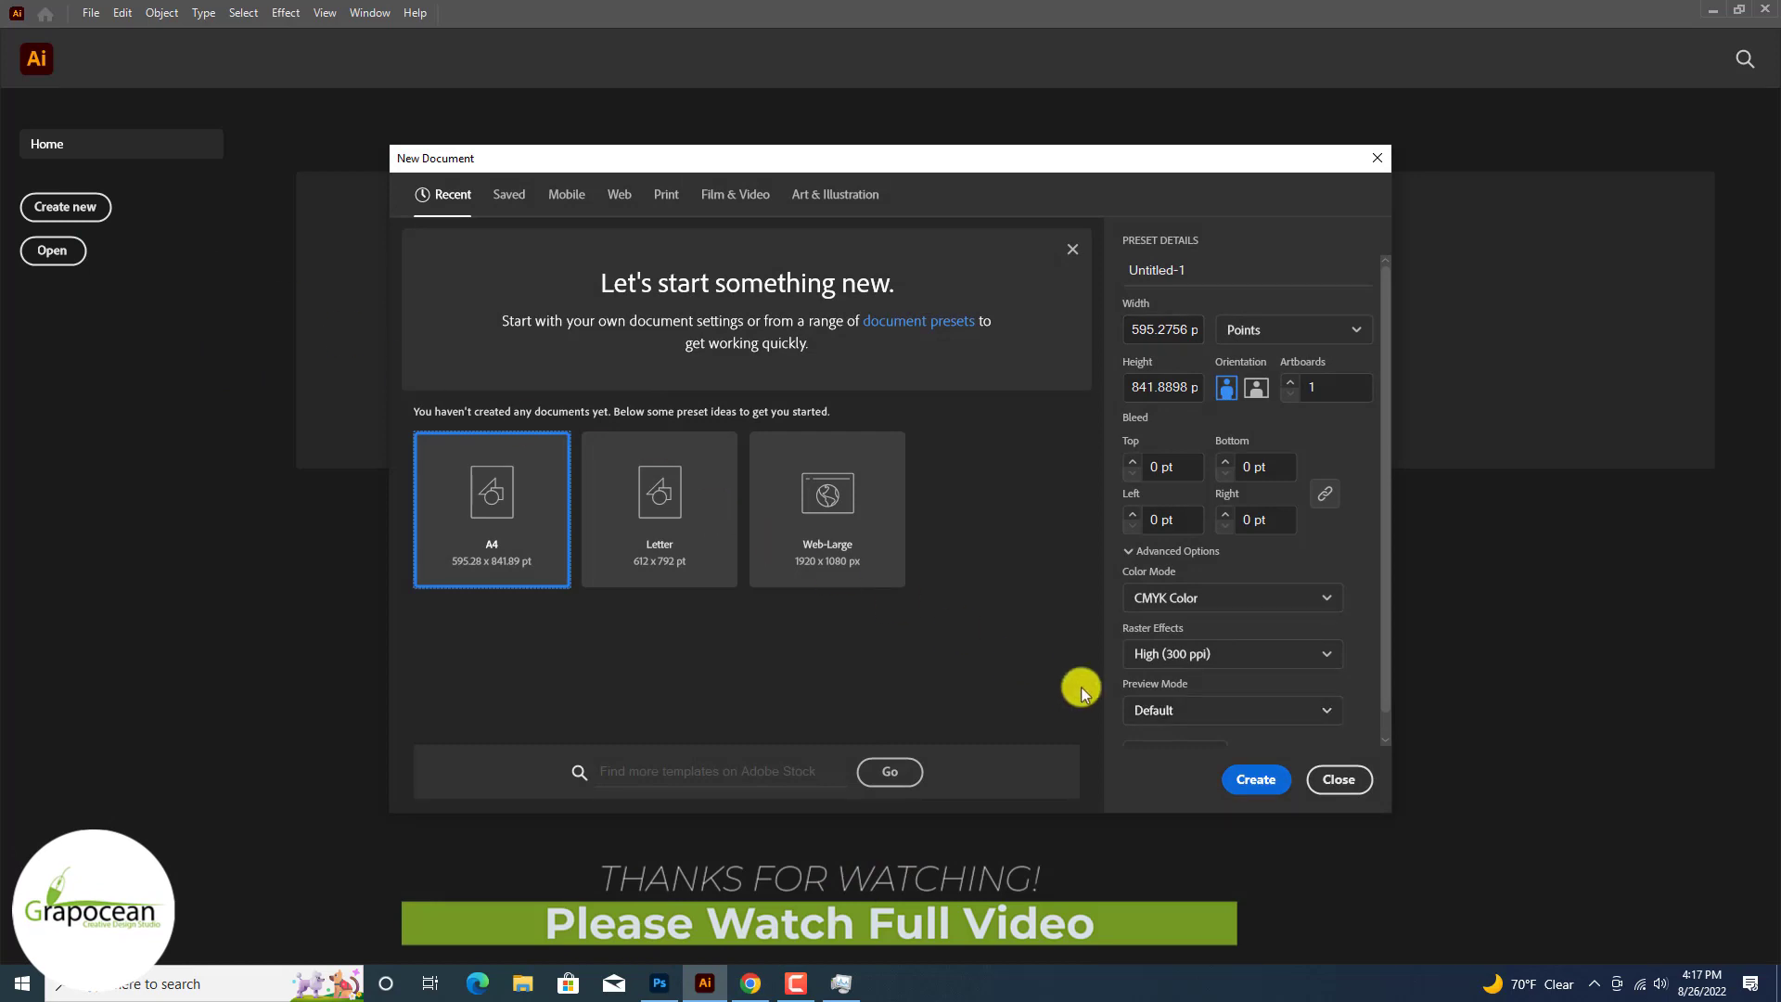
left_click(1260, 778)
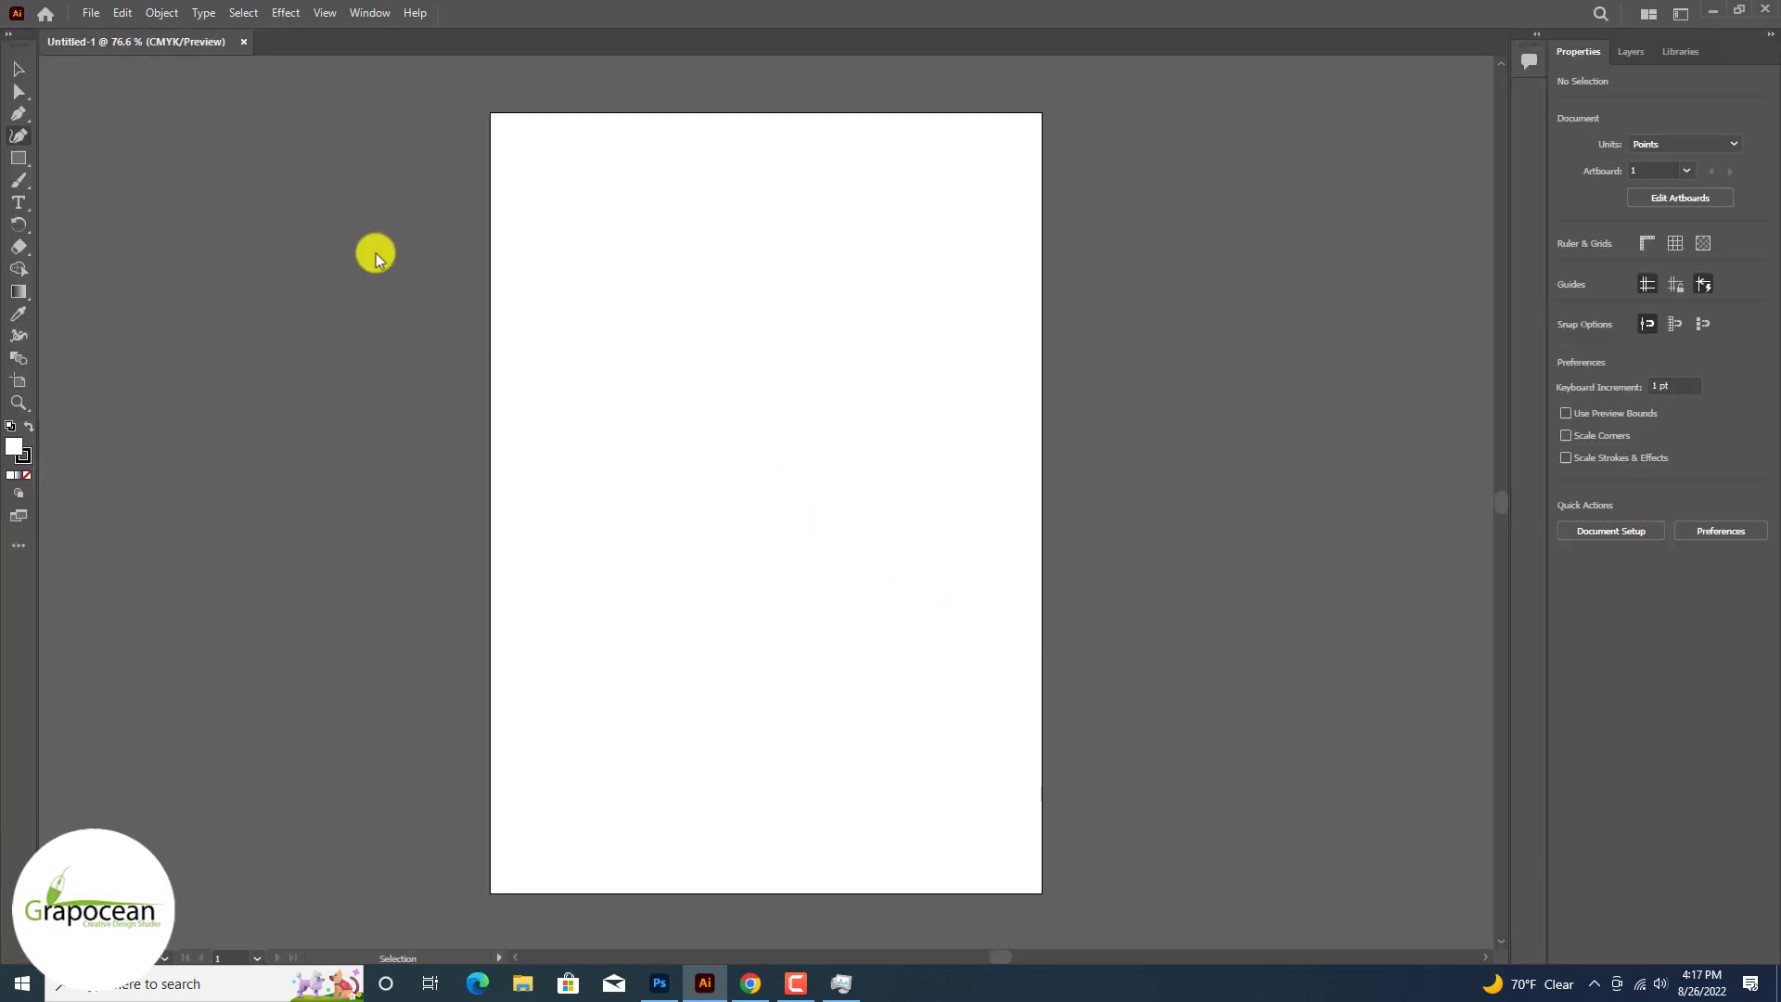
left_click(10, 35)
left_click(20, 136)
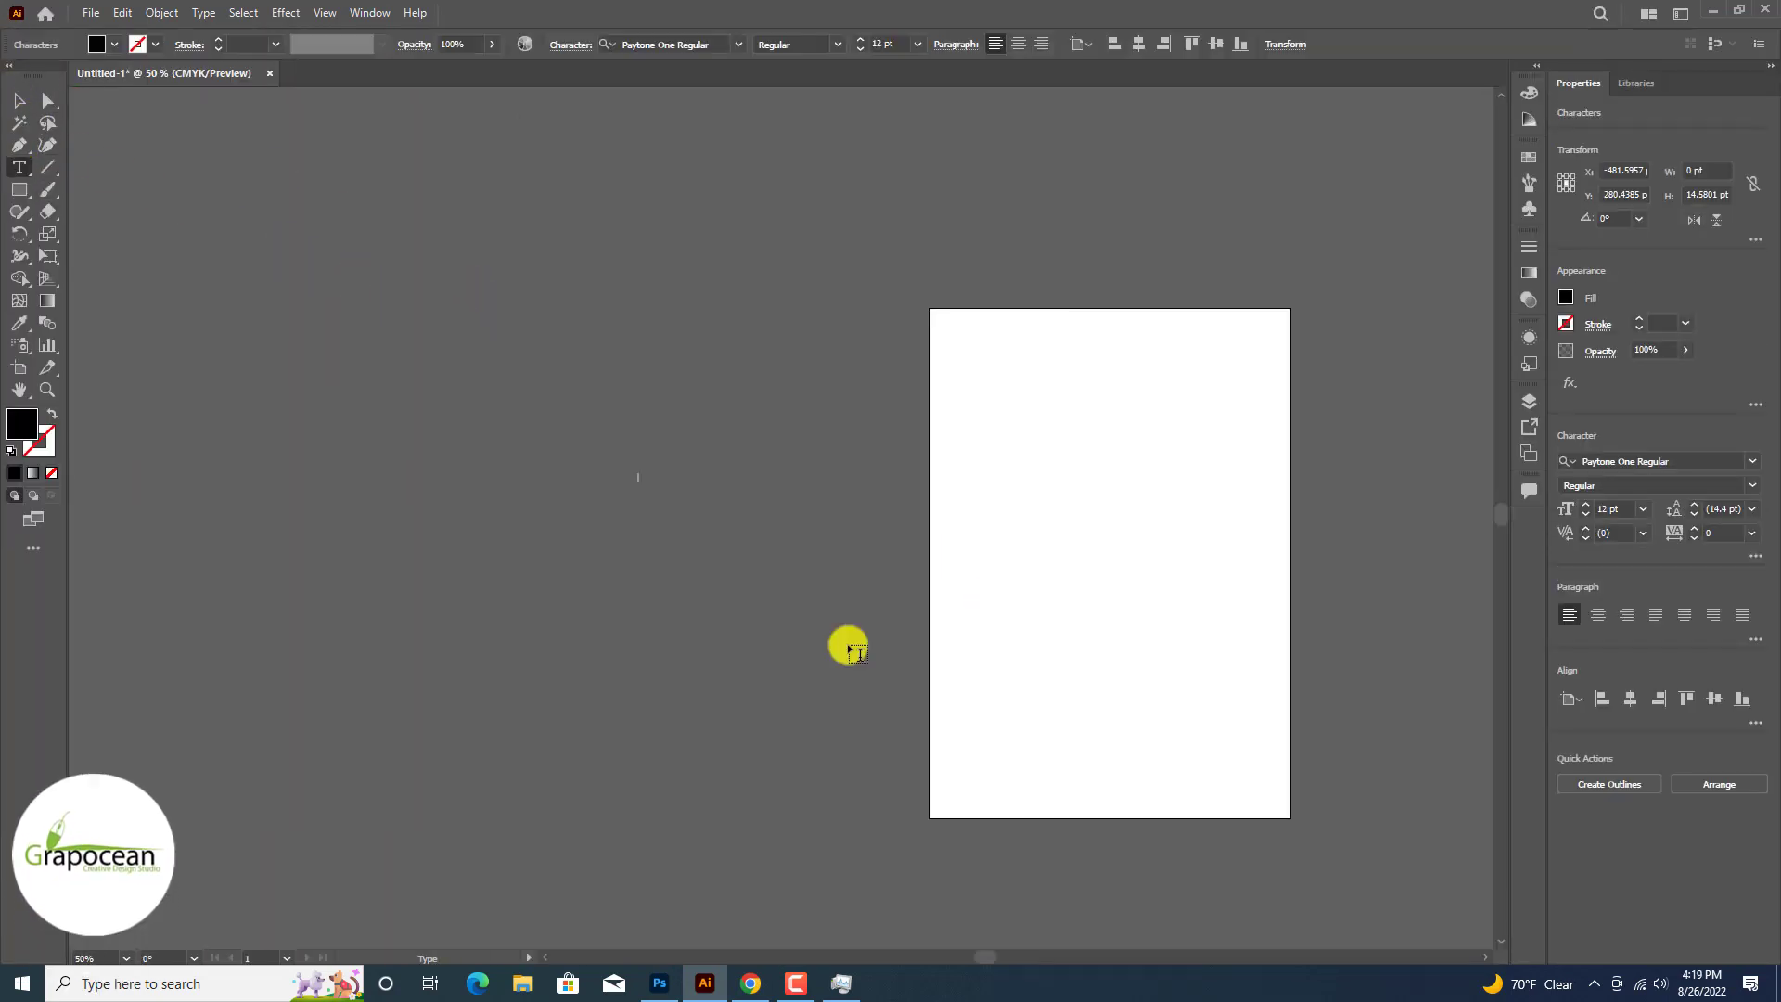
Step: Add a % sign in Paytone One Regular beside the artboard and set its font size to 13 pt
key("ctrl+plus")
key("ctrl+plus")
key("ctrl+plus")
key("ctrl+plus")
key("ctrl+plus")
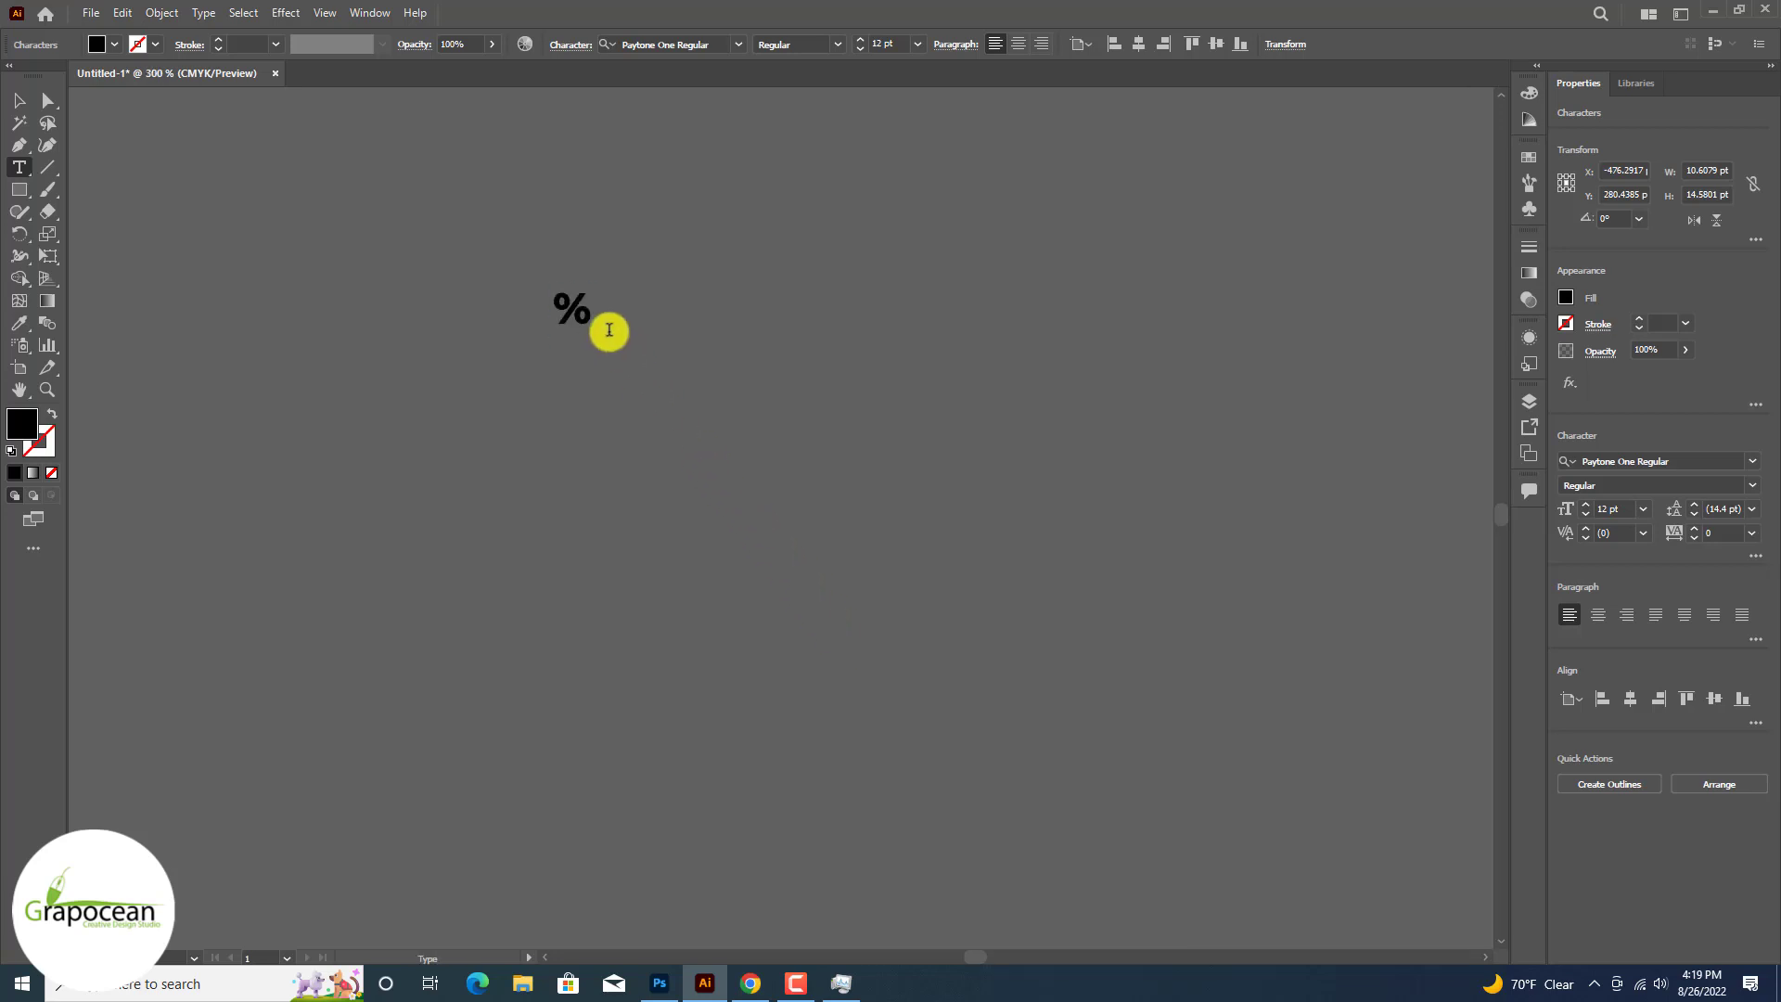
left_click_drag(609, 328, 342, 292)
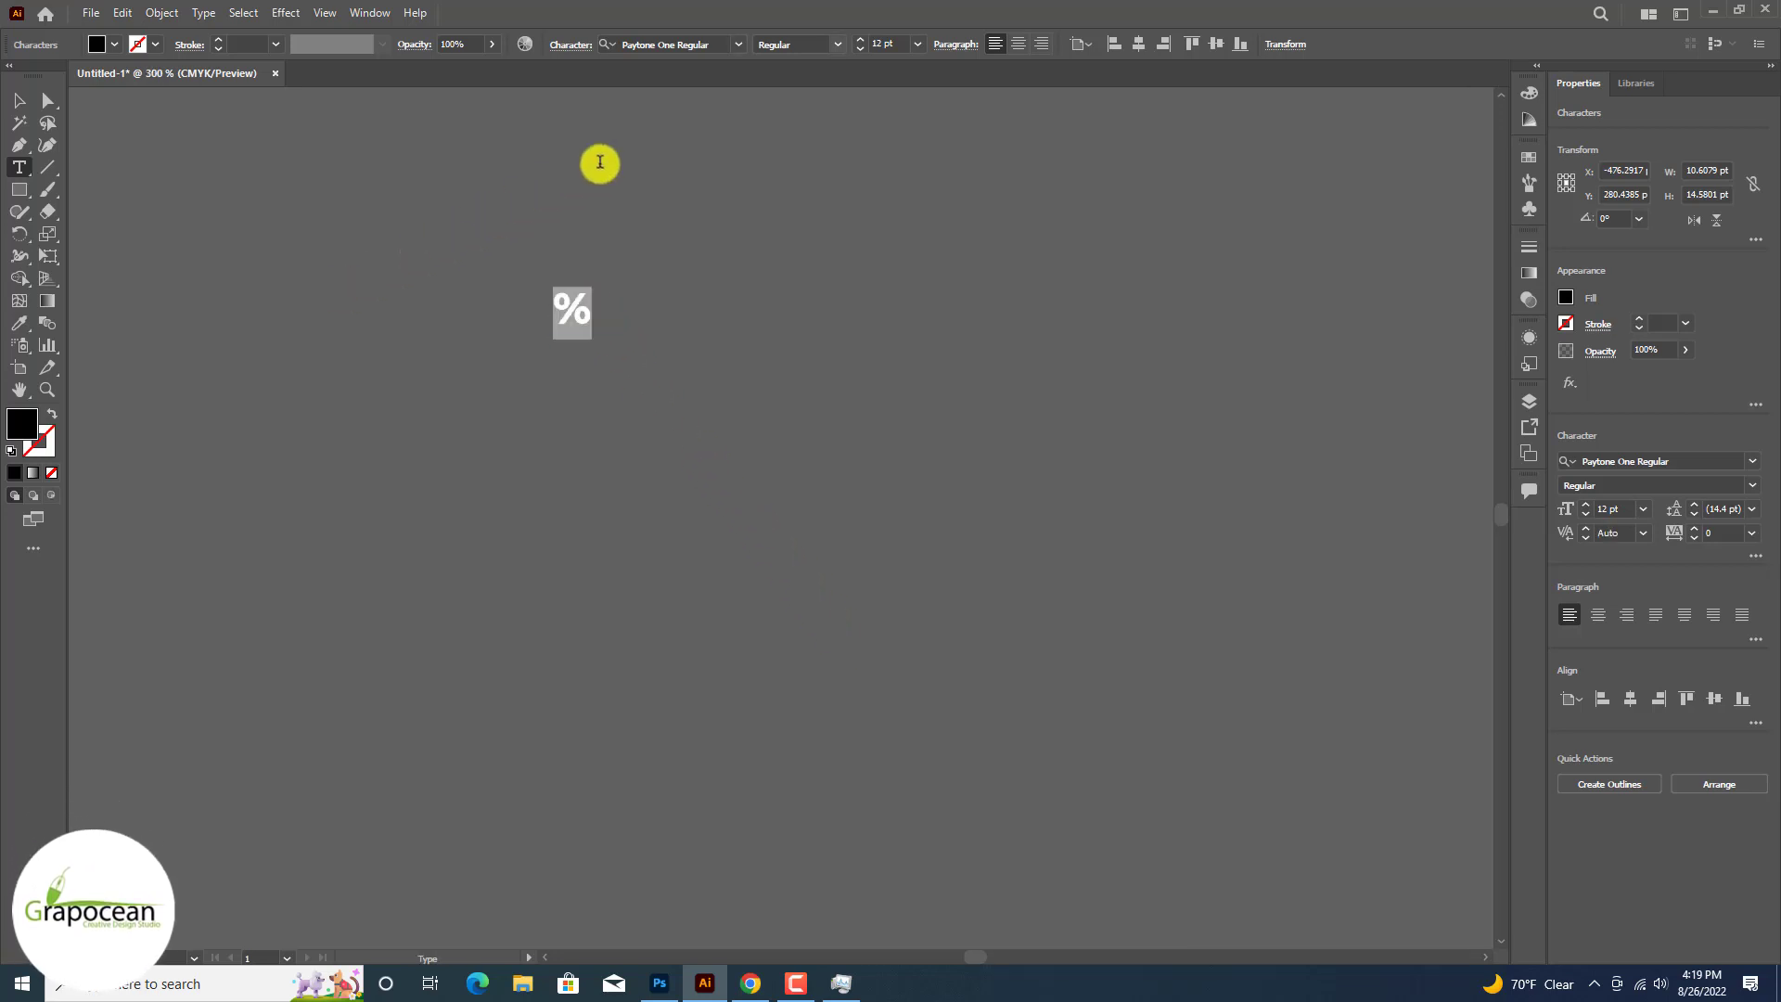
left_click(741, 47)
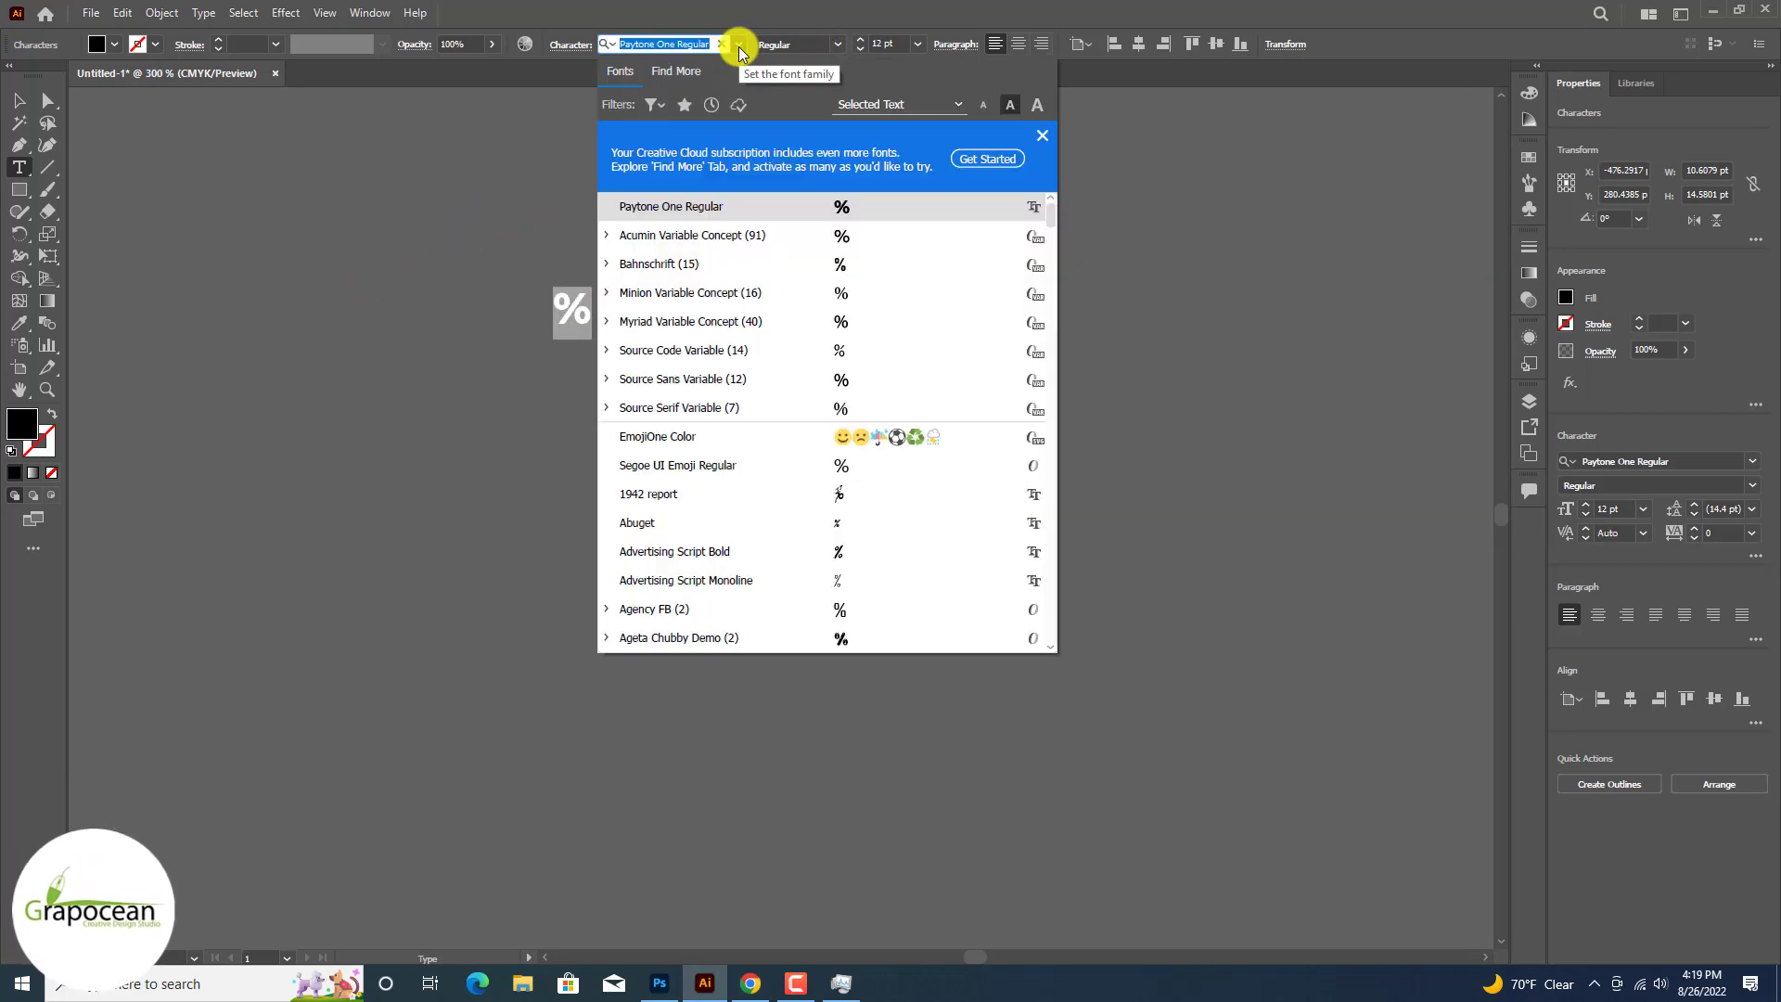
left_click(453, 146)
left_click_drag(598, 297, 462, 302)
left_click(860, 39)
key("Escape")
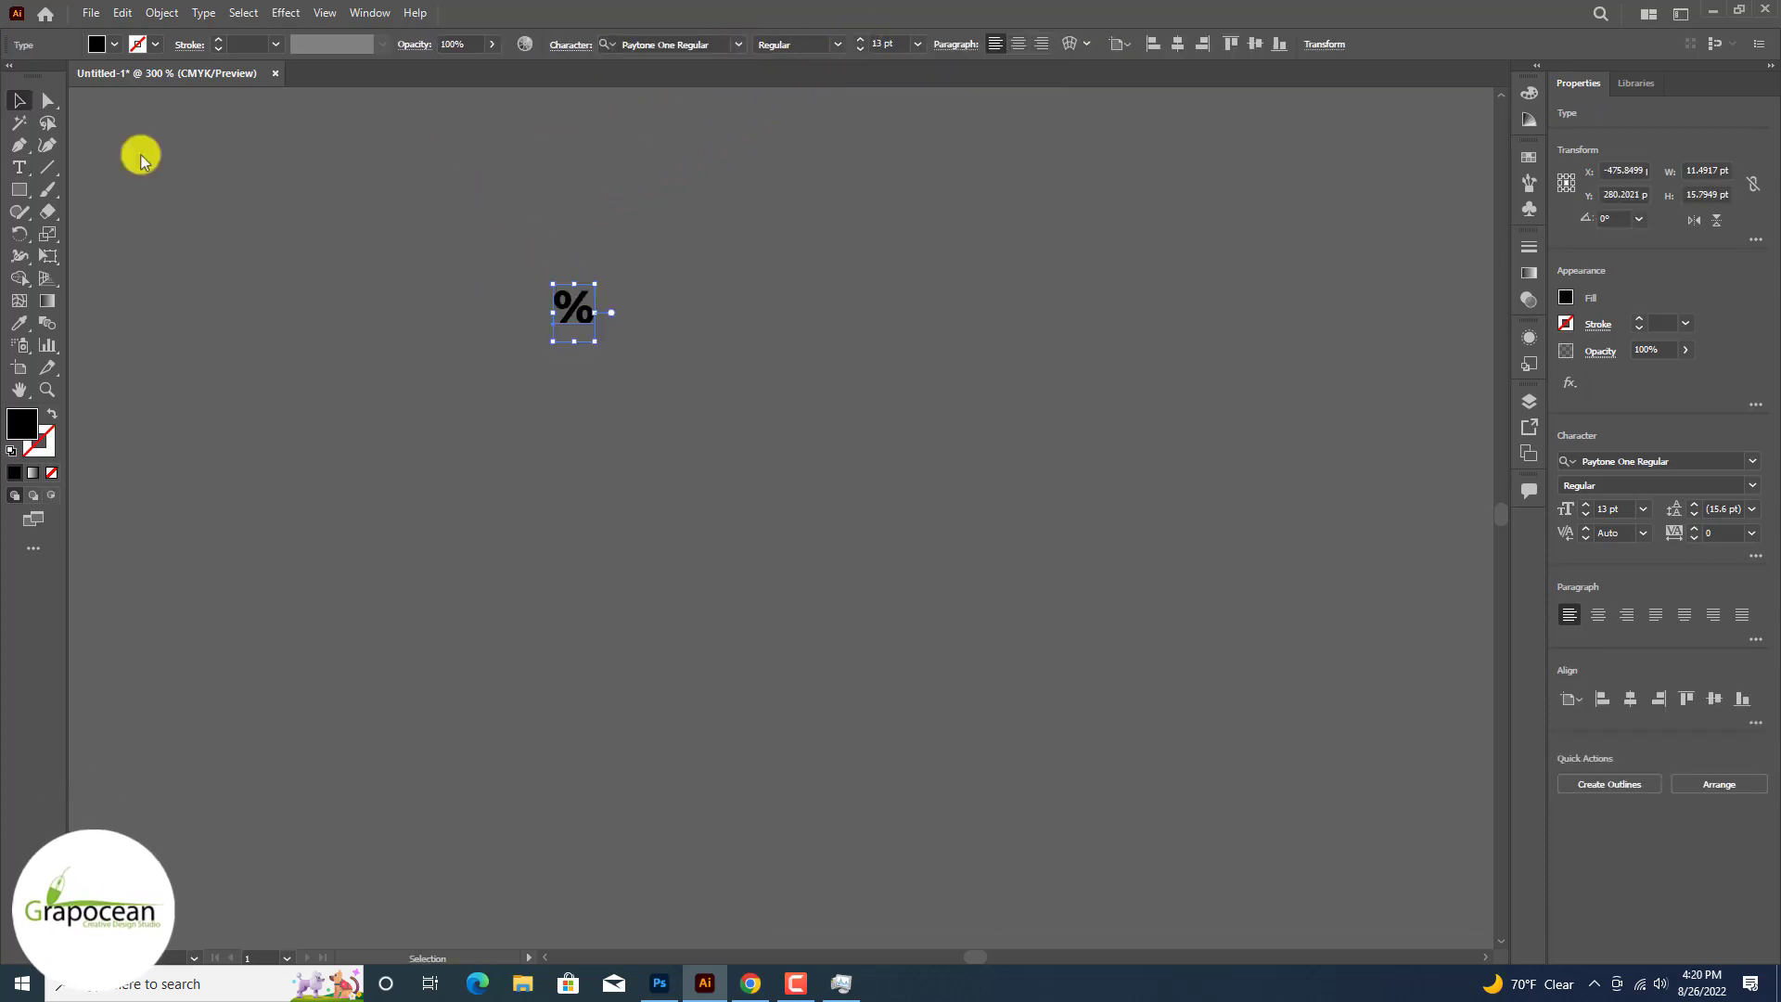
Step: Open the character settings and scale the % sign up proportionally from its center to about 124 pt
key("ctrl+t")
left_click(591, 322)
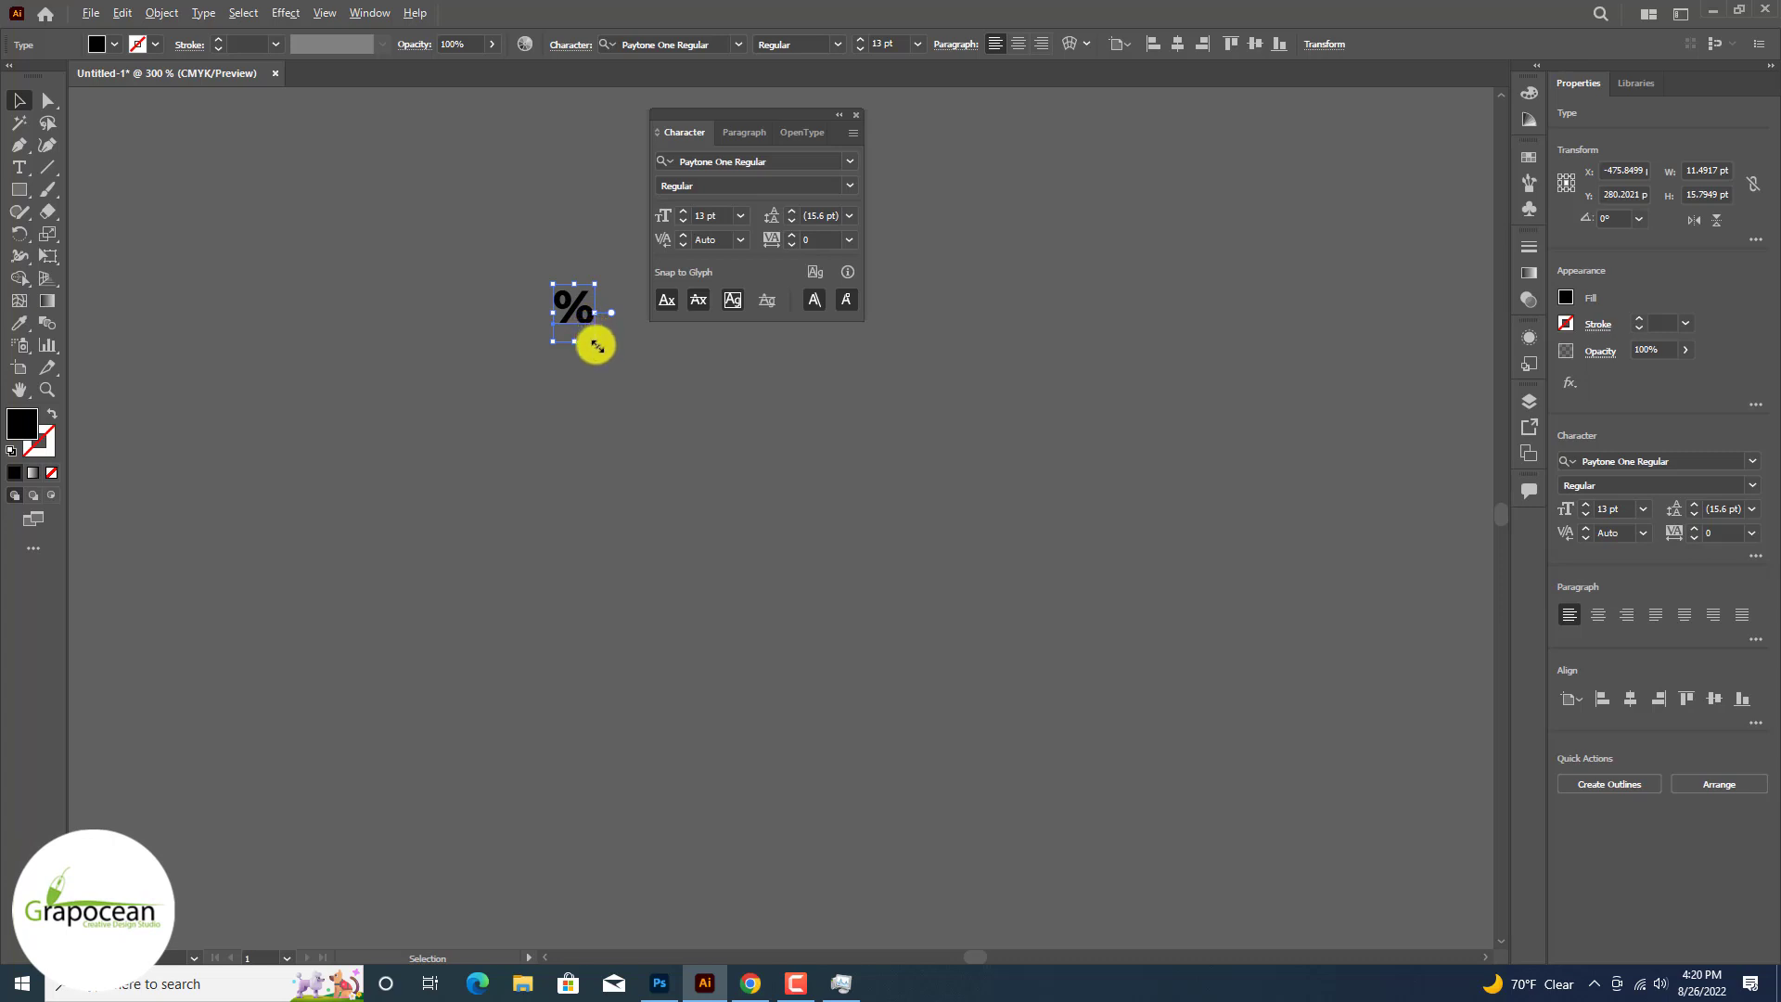
left_click_drag(596, 346, 755, 481)
key("ctrl+z")
left_click_drag(596, 343, 818, 590)
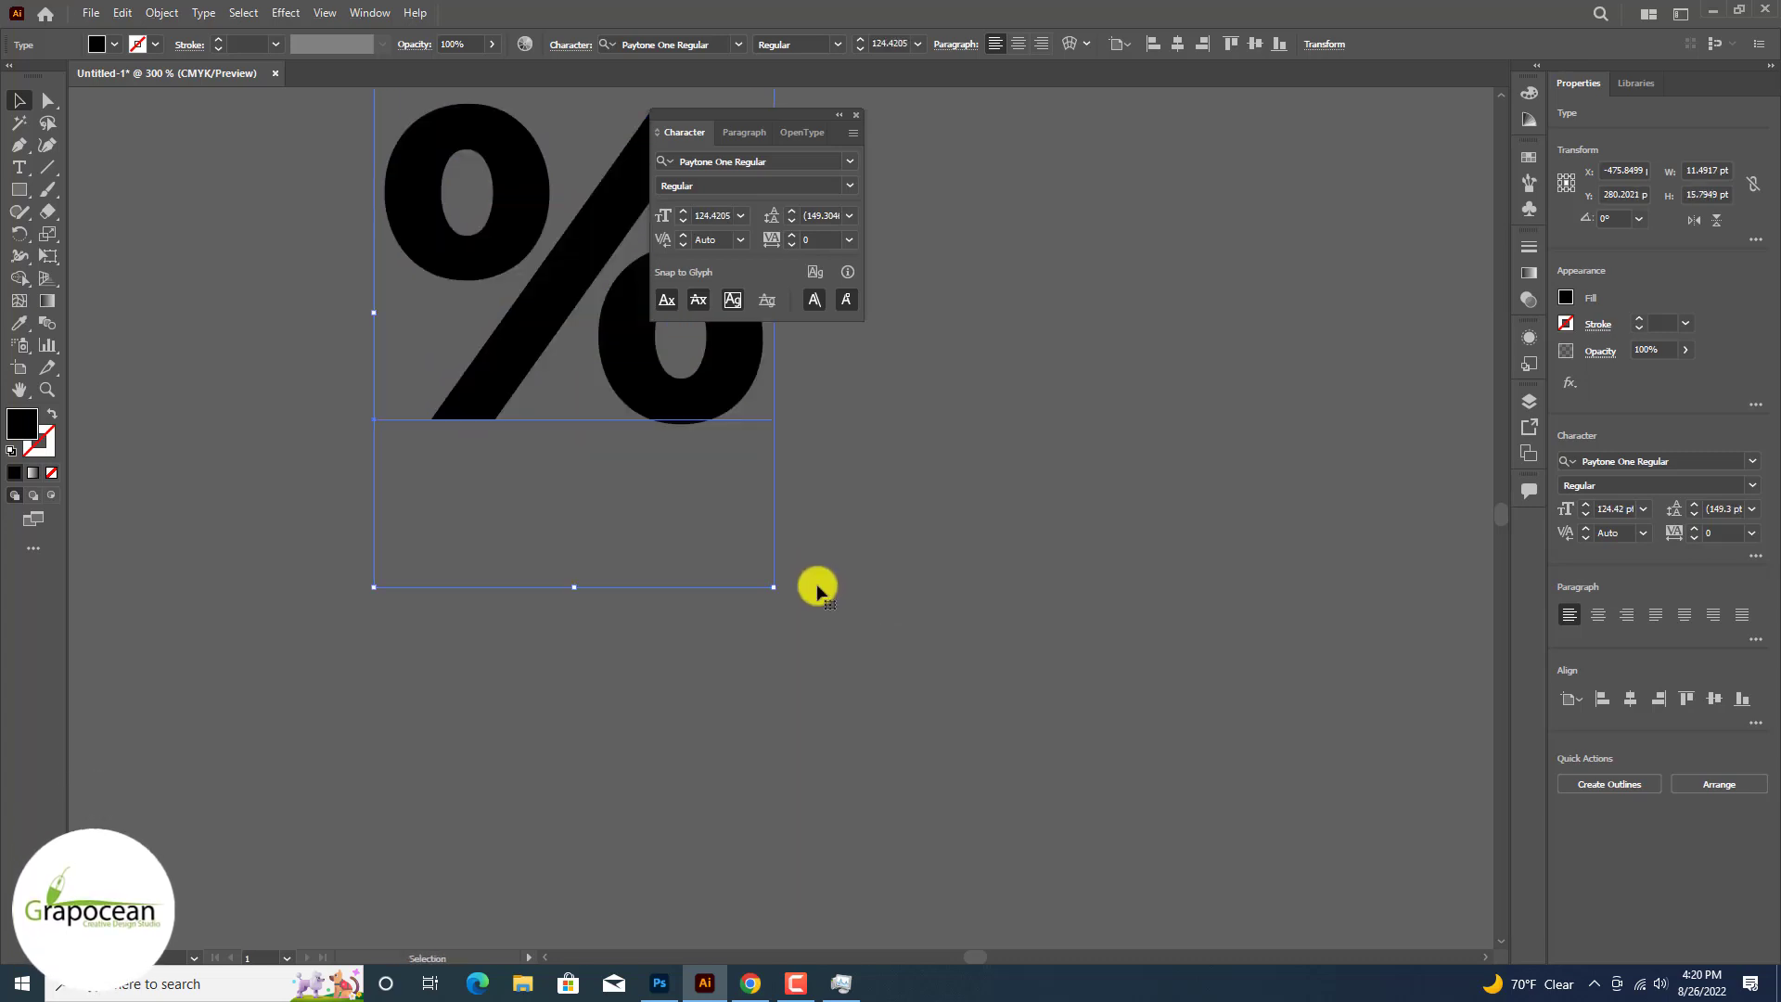
Step: Enlarge the % sign further to about 589 pt and move it farther from the artboard
key("ctrl+minus")
key("ctrl+minus")
key("ctrl+minus")
key("ctrl+minus")
key("ctrl+minus")
key("ctrl+minus")
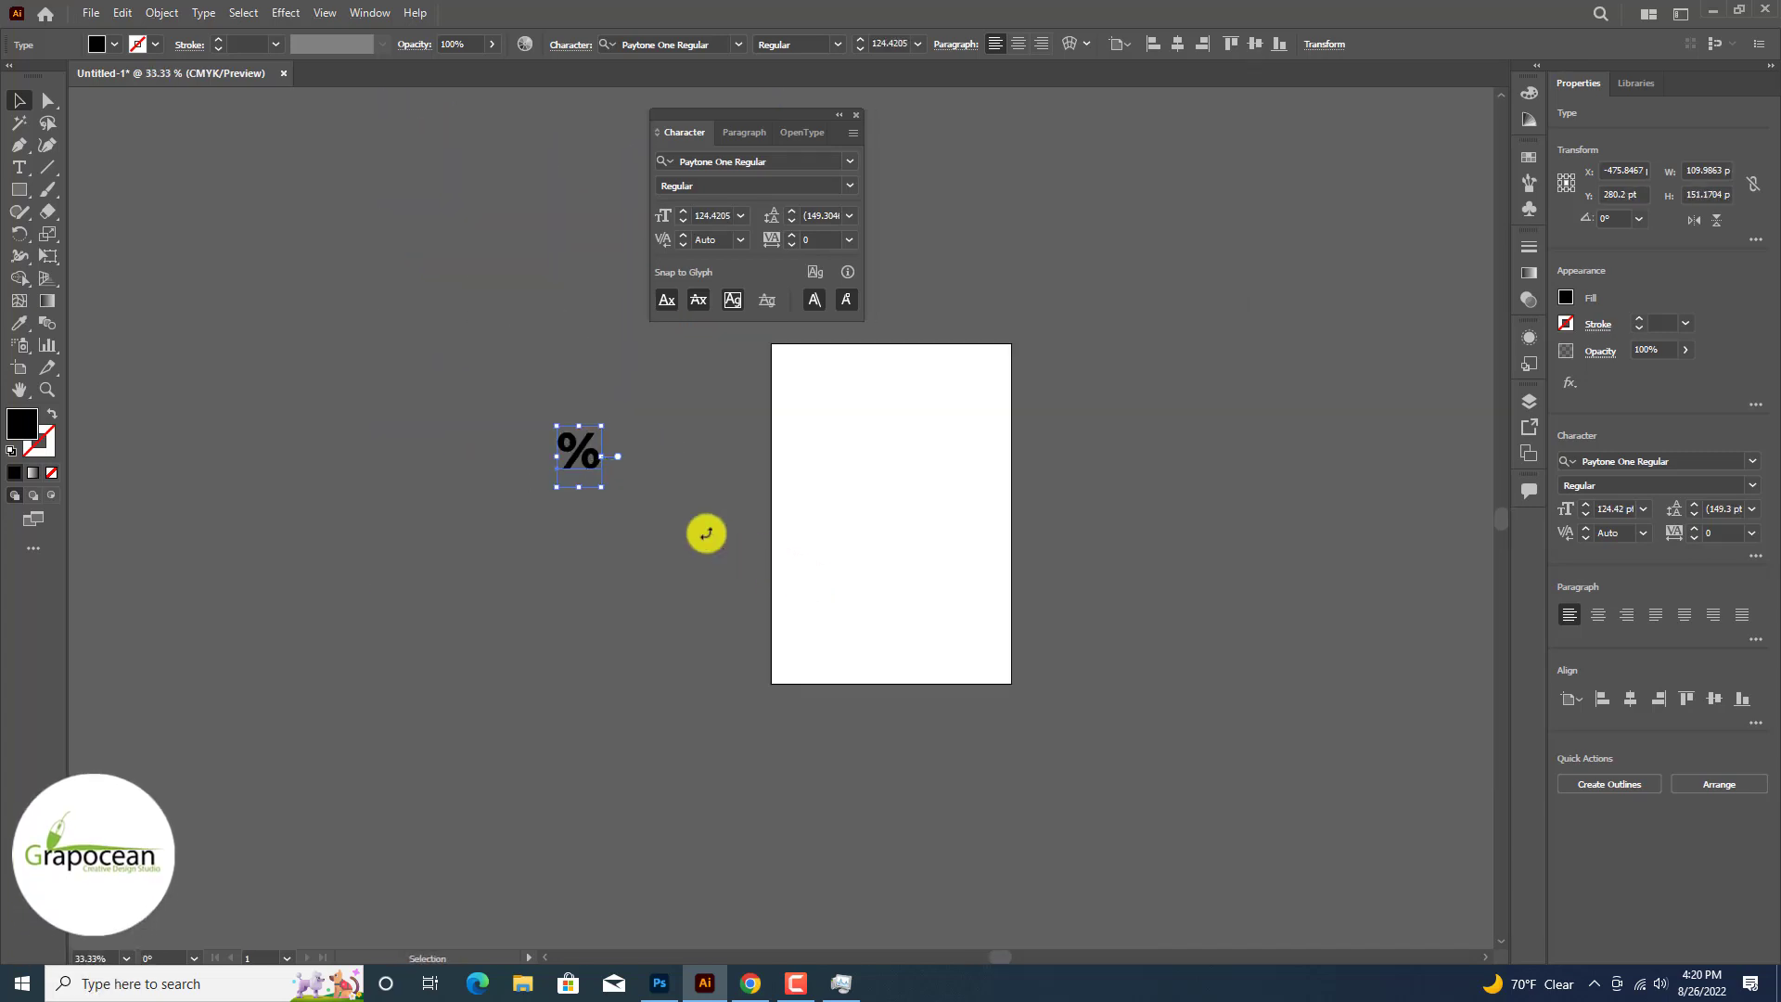
left_click_drag(604, 486, 684, 551)
left_click_drag(595, 438, 511, 463)
left_click(582, 658)
scroll(442, 449, "up", 2)
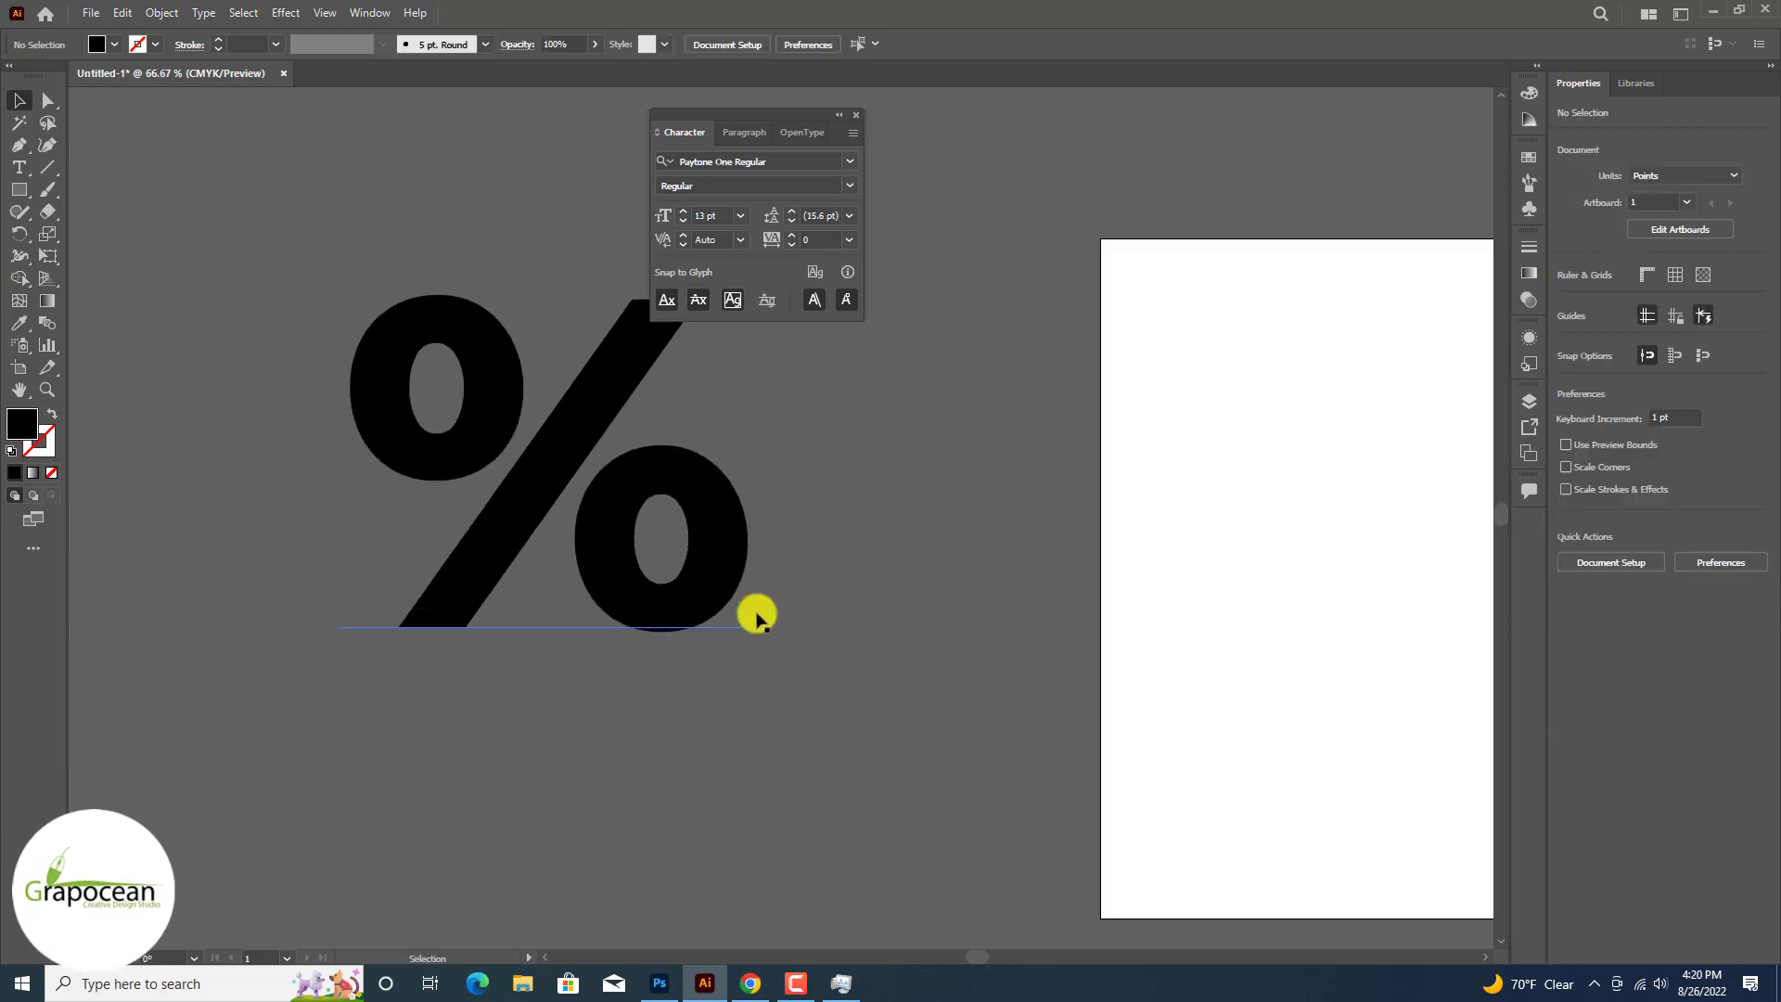
left_click(542, 499)
scroll(756, 556, "up", 3)
left_click(831, 604)
left_click(694, 666)
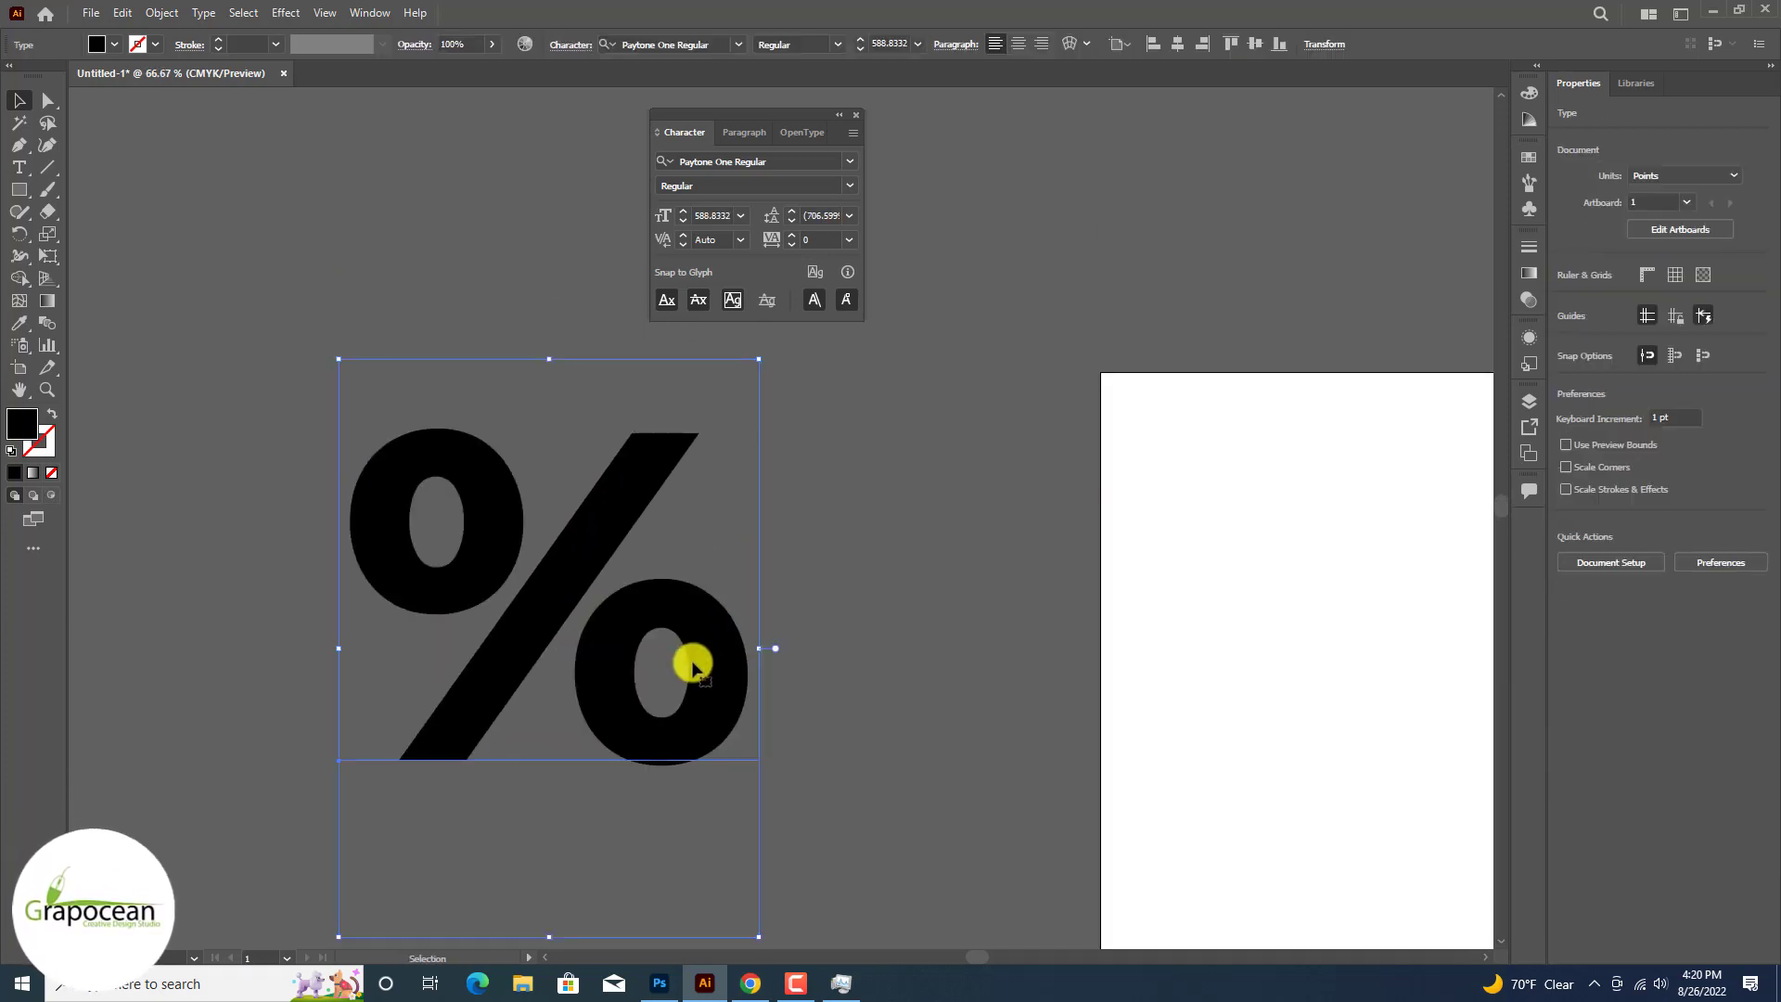
right_click(694, 666)
left_click(955, 402)
left_click(162, 13)
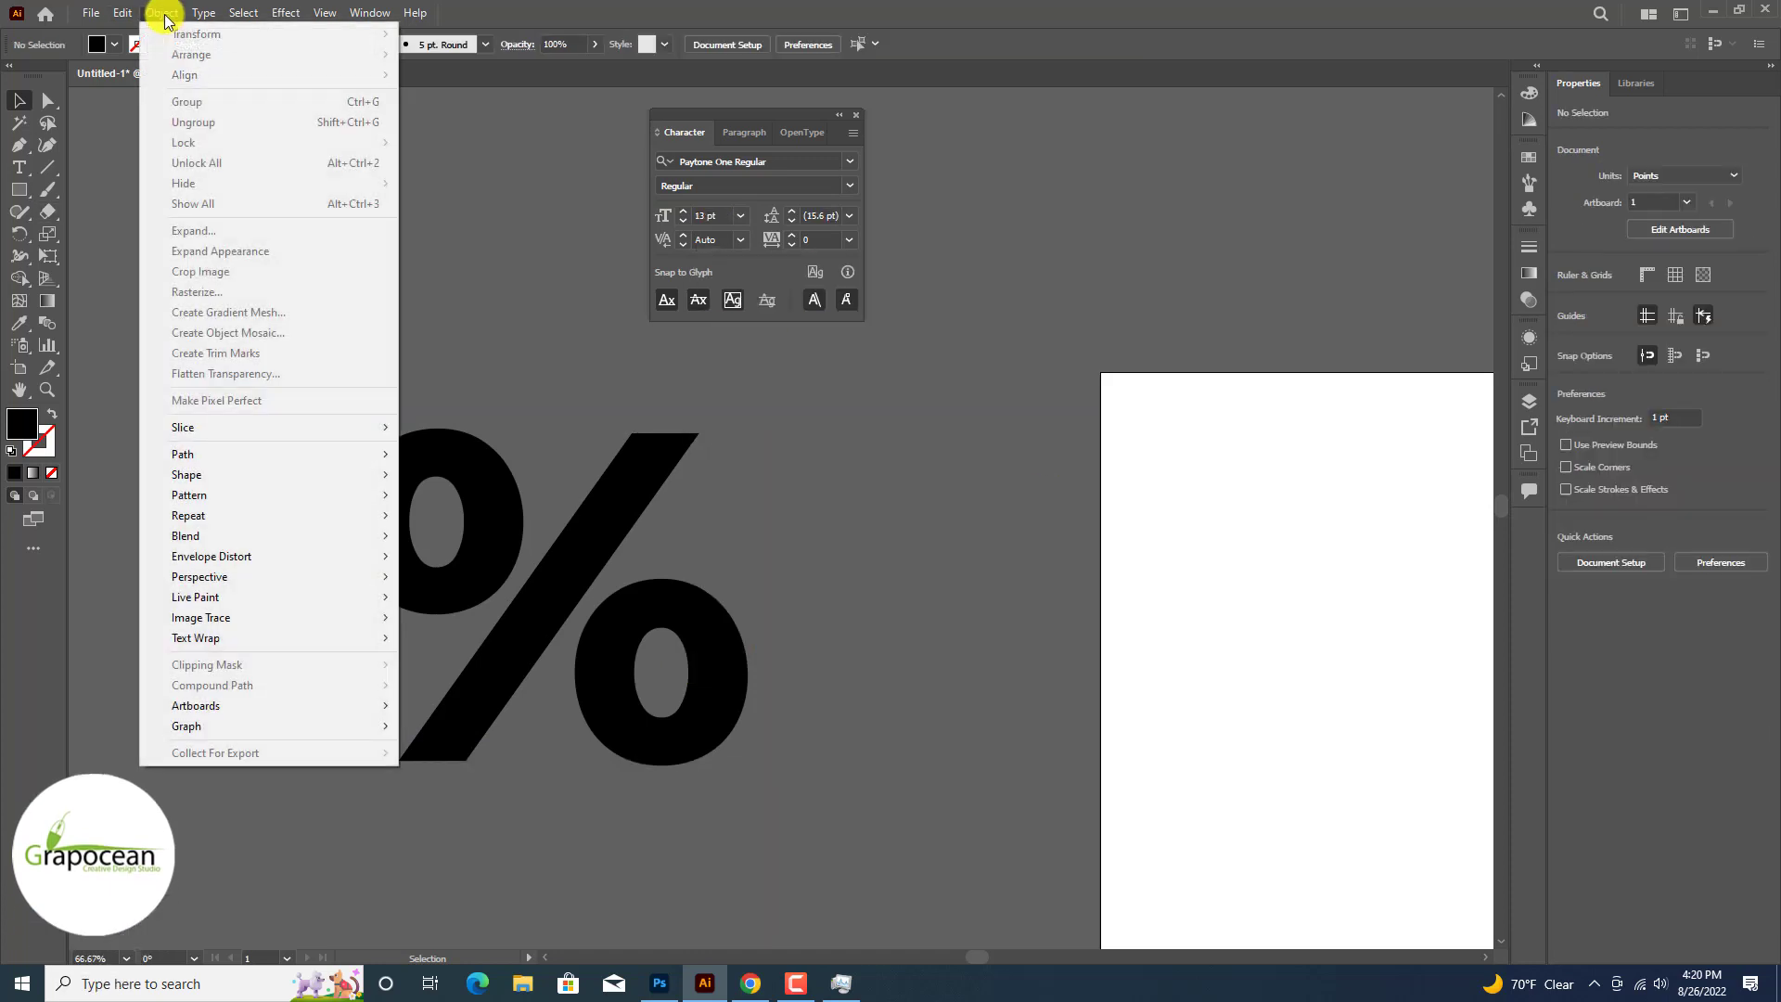
Step: Break the % text into separate shapes by creating outlines, ungrouping them and releasing the compound path
left_click(608, 554)
right_click(609, 556)
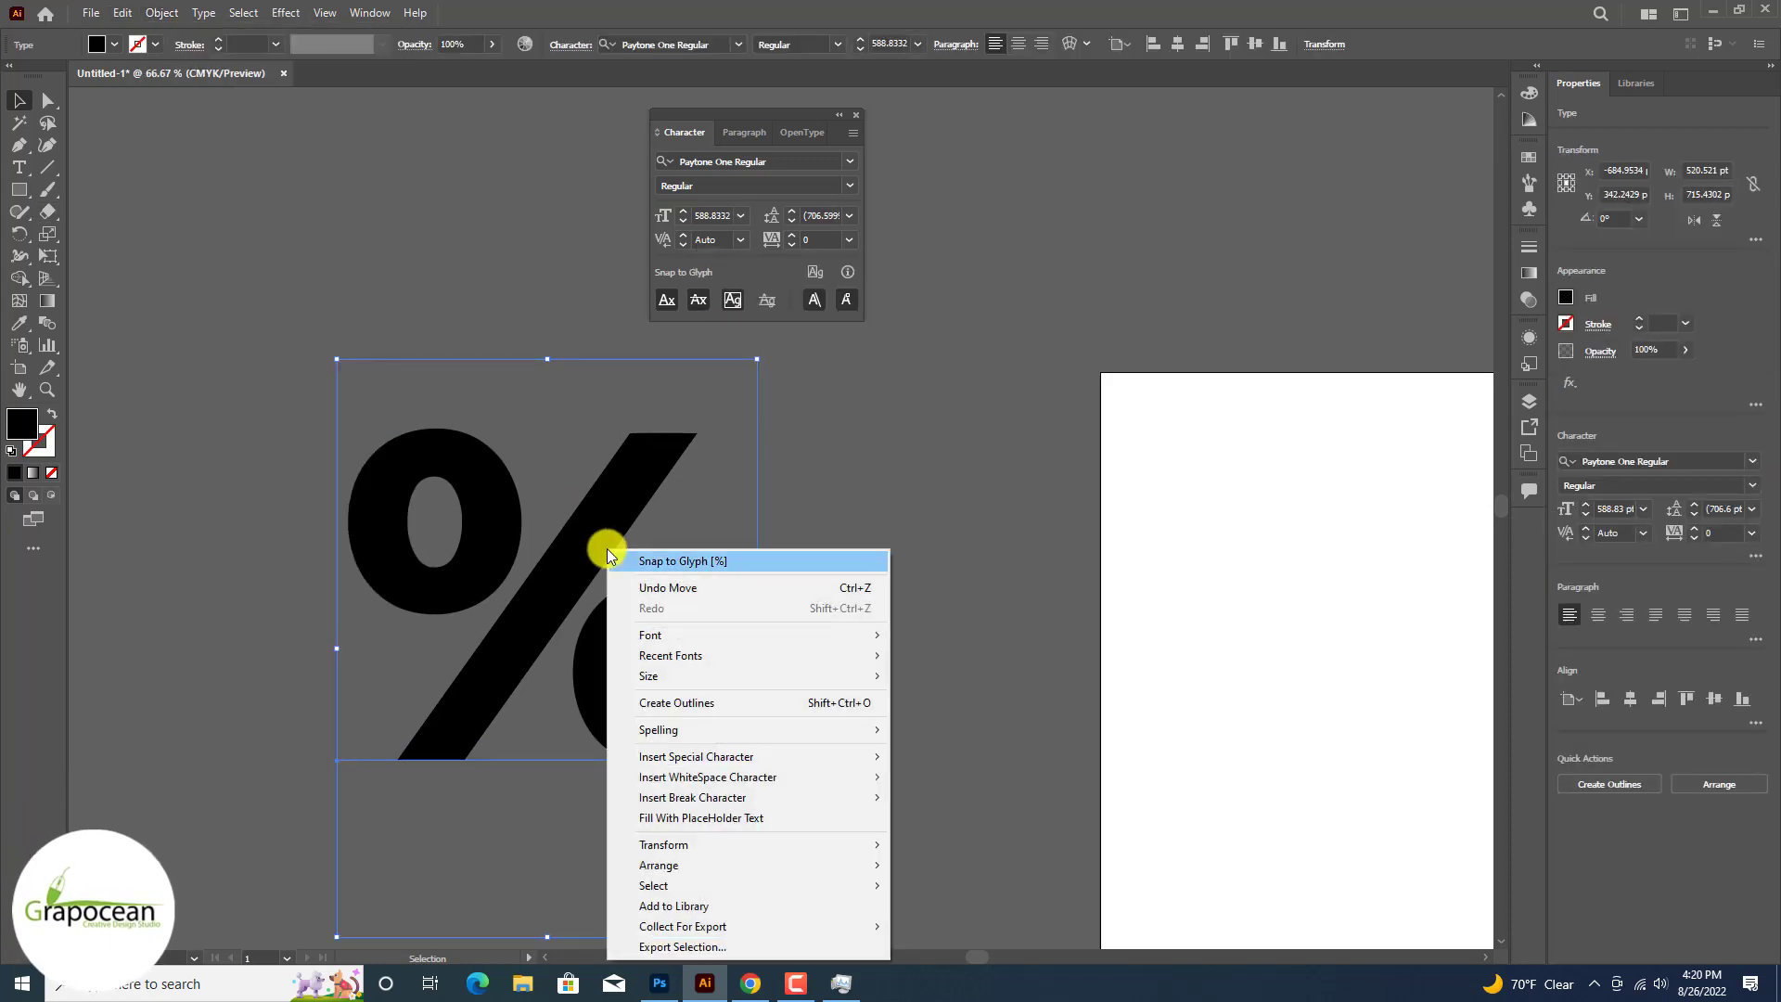
left_click(728, 703)
right_click(729, 646)
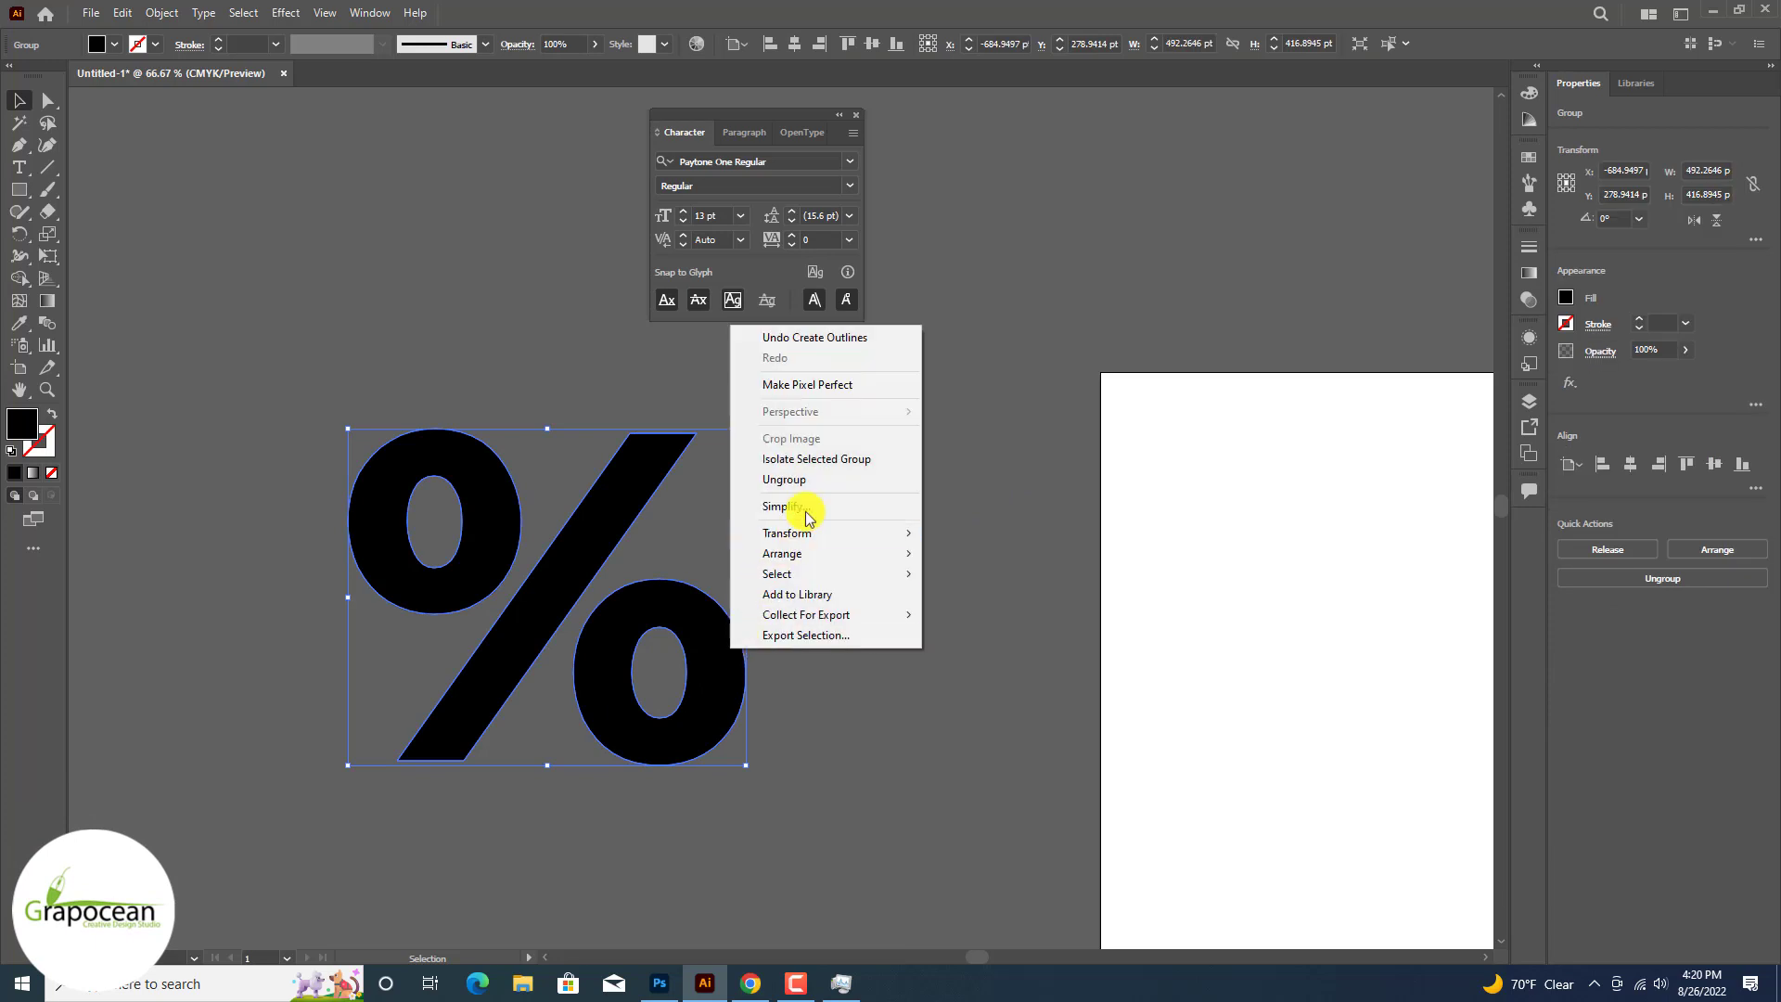
left_click(784, 479)
right_click(708, 660)
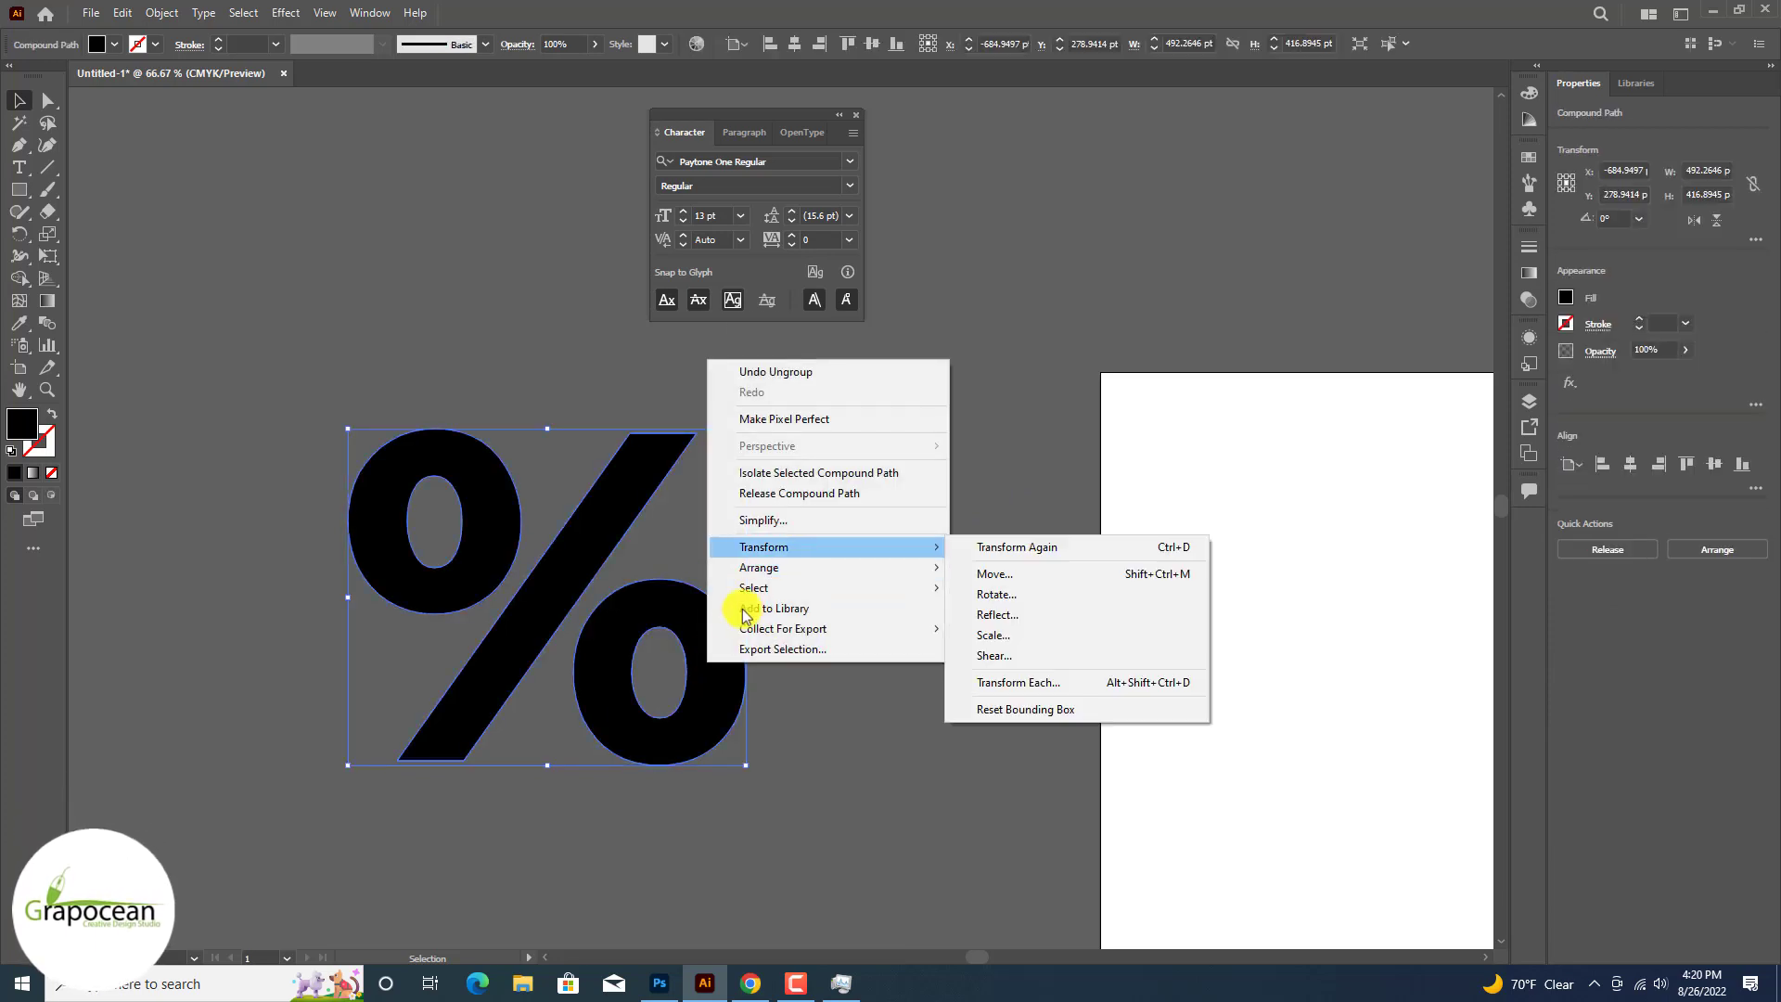
left_click(819, 495)
left_click(805, 564)
Step: Delete both ovals of the % sign with their inner shapes, keeping only the slash
left_click(707, 637)
key("Delete")
left_click(674, 656)
key("Delete")
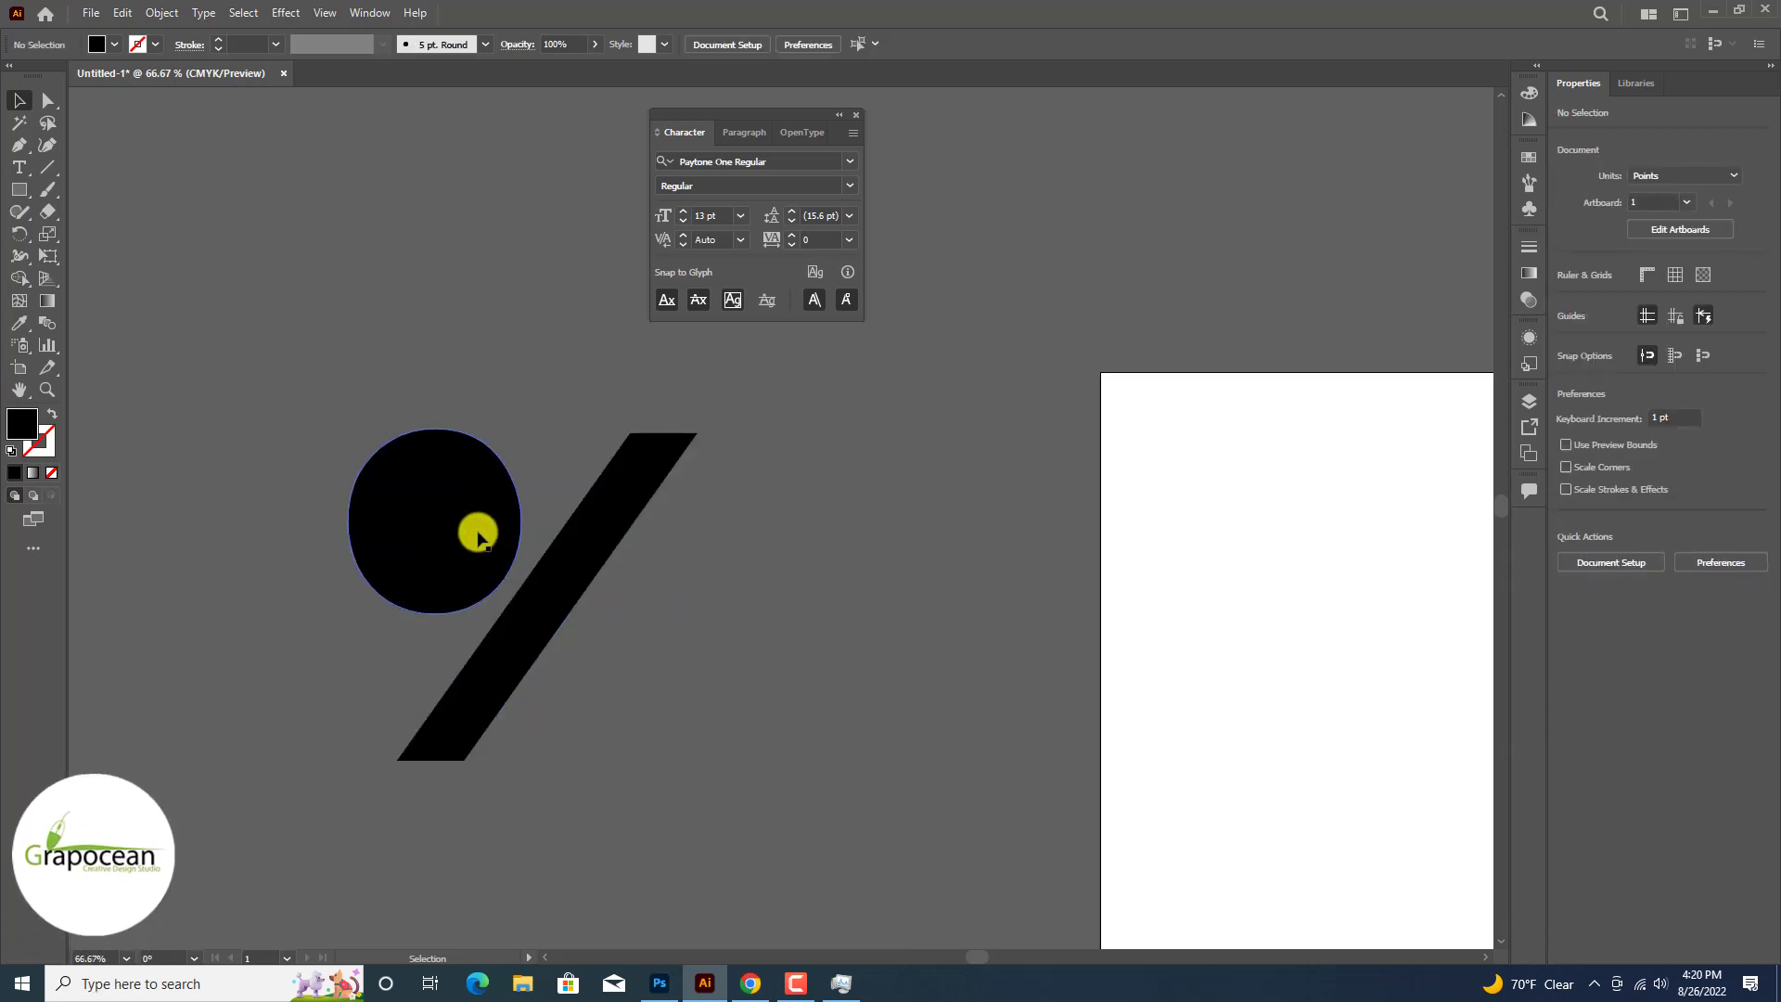
left_click(477, 538)
key("Delete")
key("ctrl+a")
left_click(771, 711)
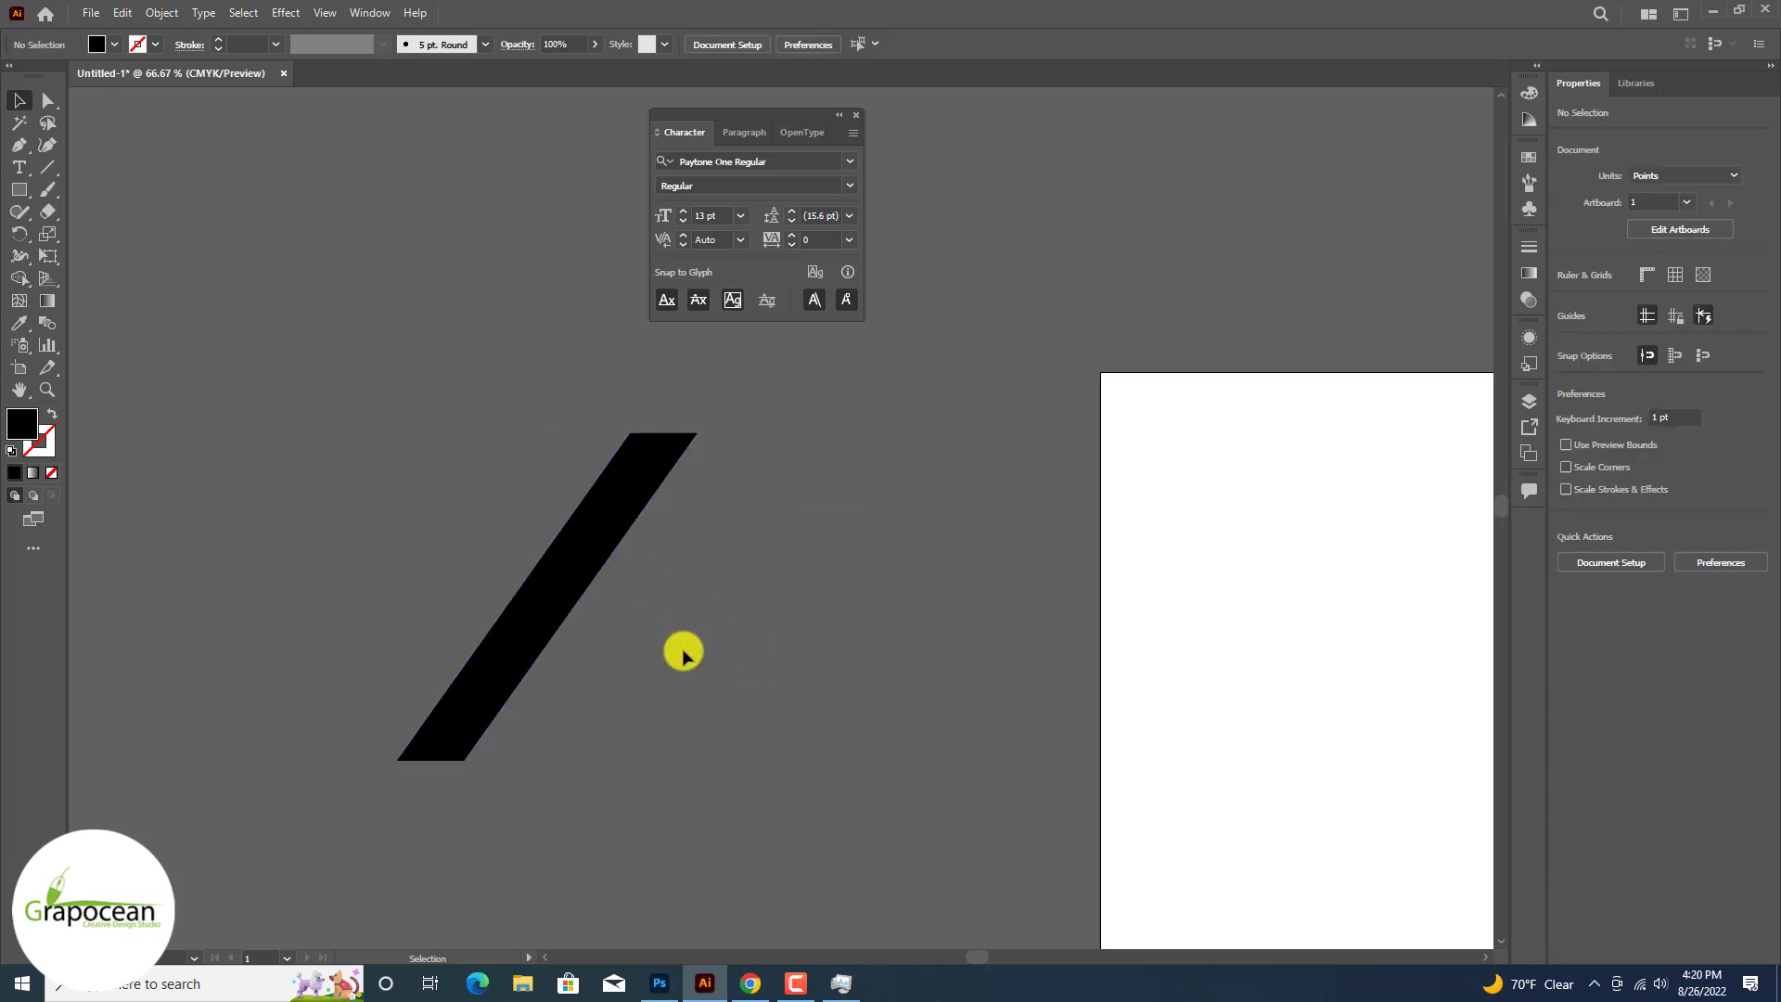
Step: Use Offset Path on the slash to create a larger copy about 468 pt wide and 455 pt high
left_click_drag(20, 189, 119, 236)
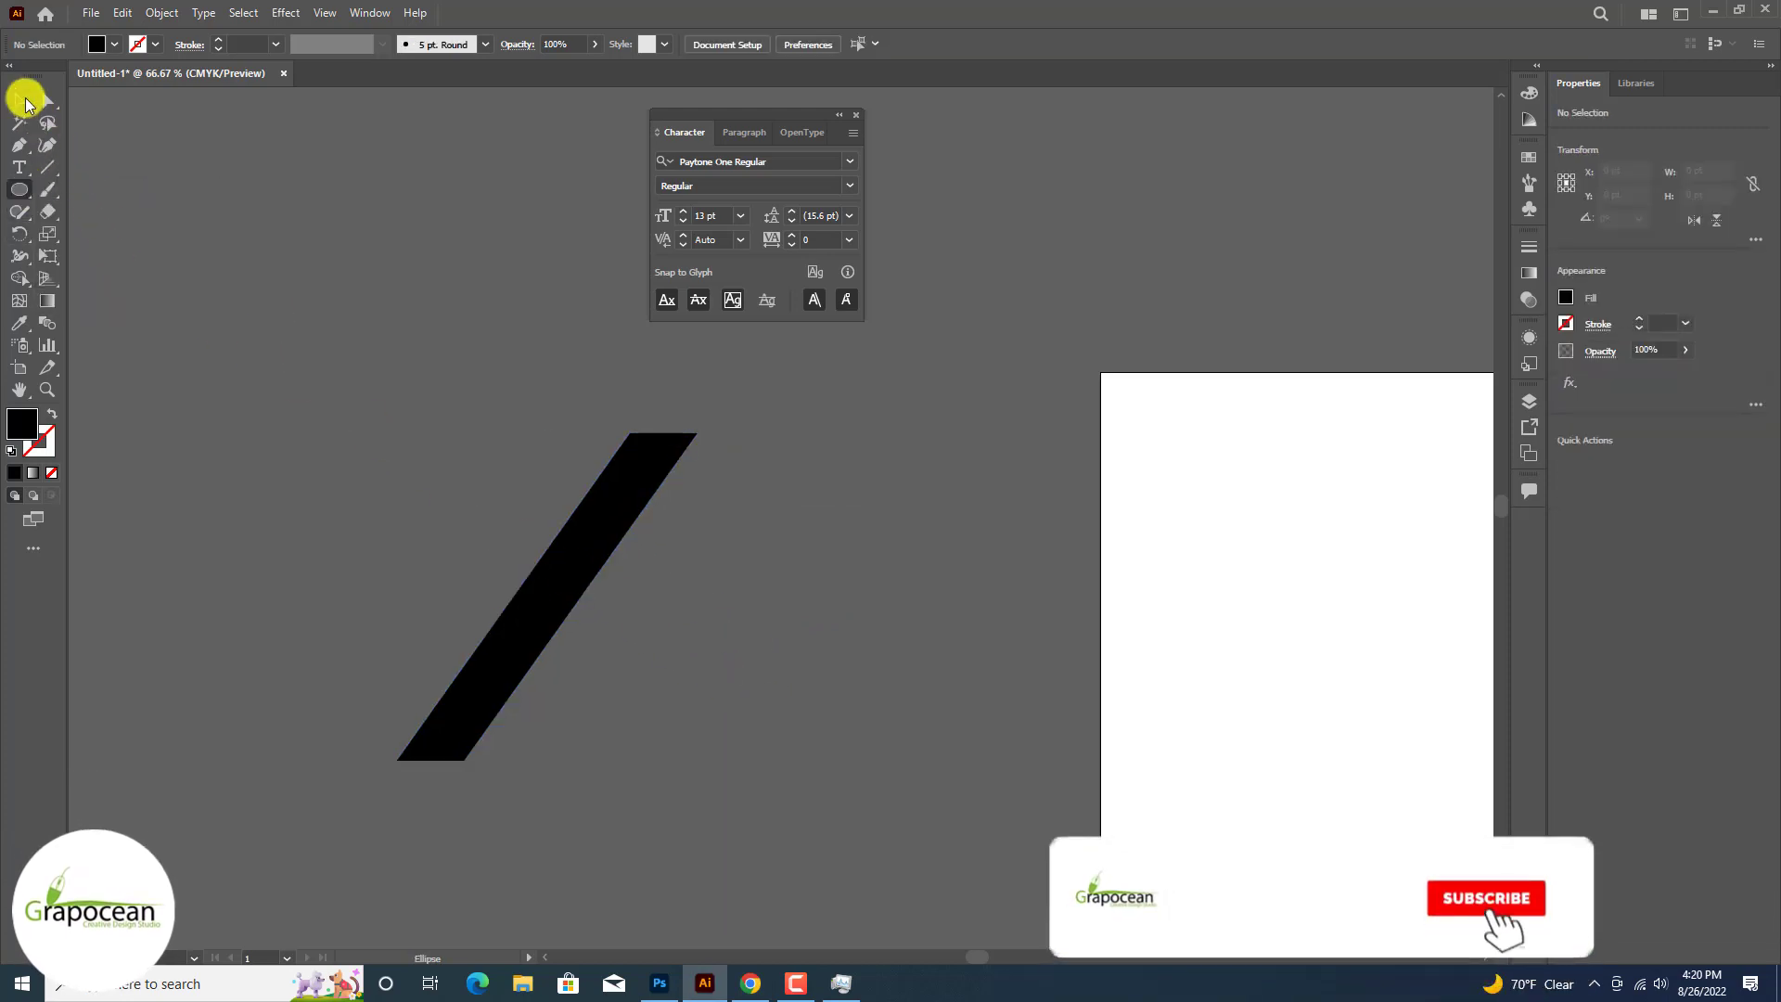
left_click(22, 100)
left_click(580, 559)
left_click(163, 13)
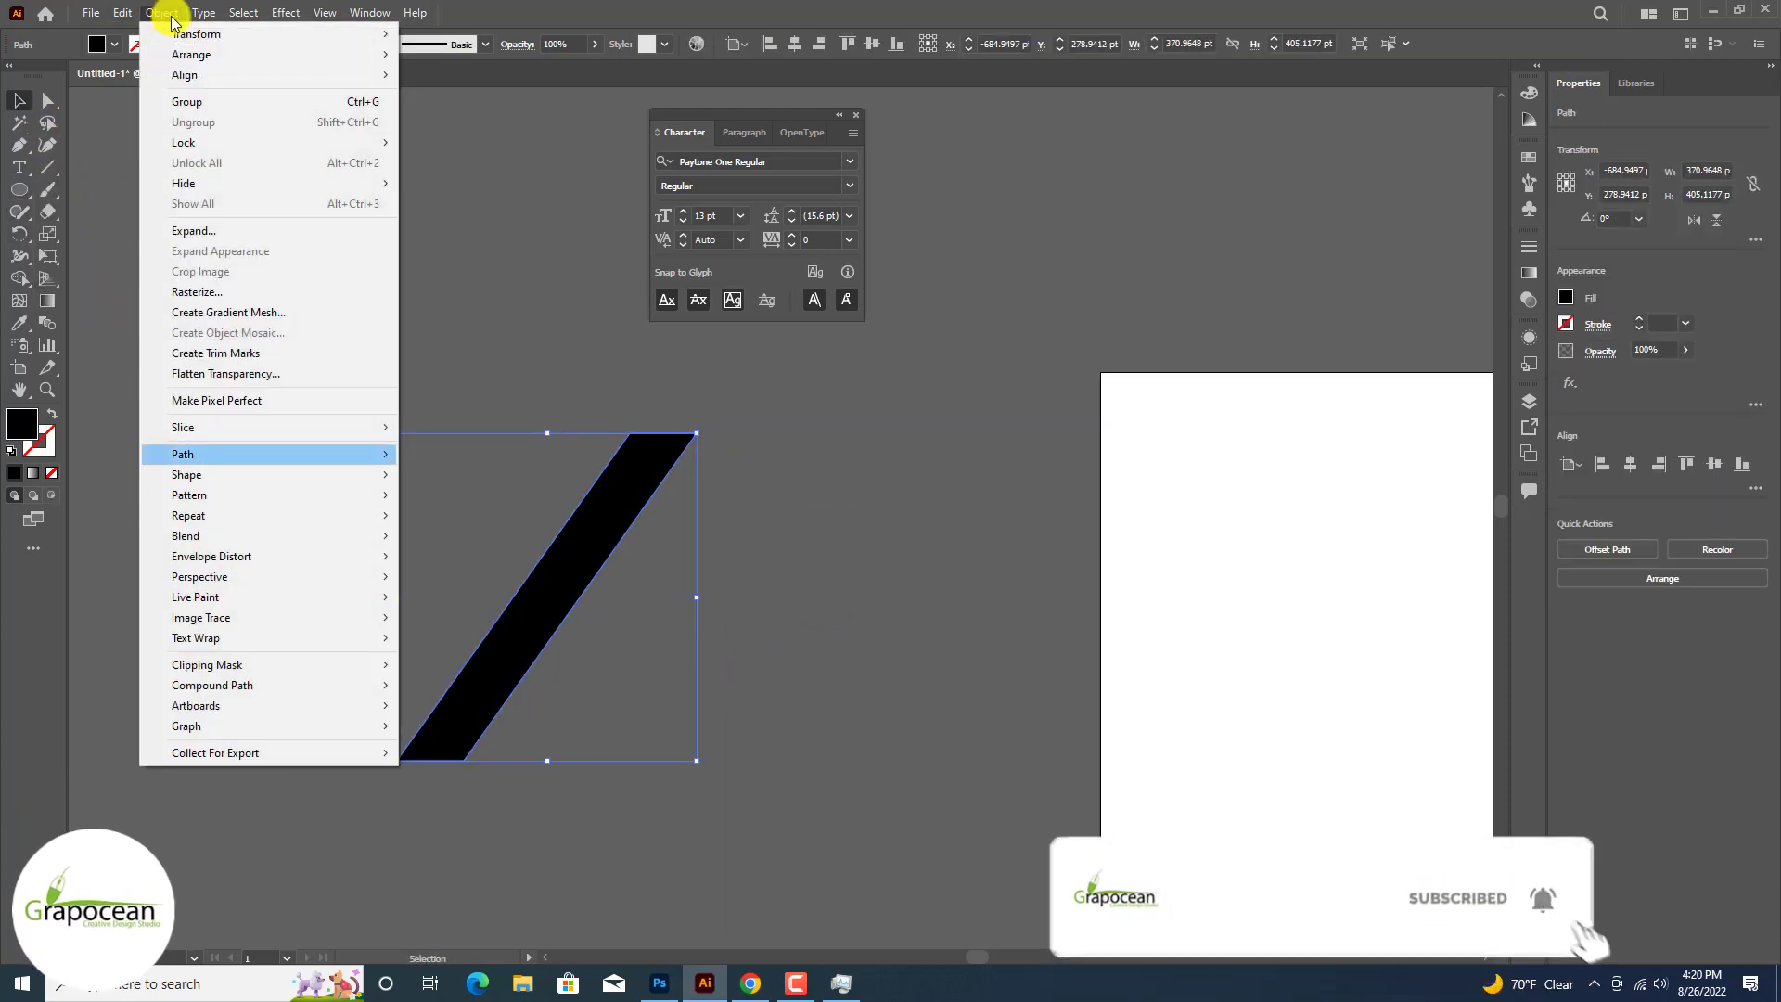
left_click(504, 518)
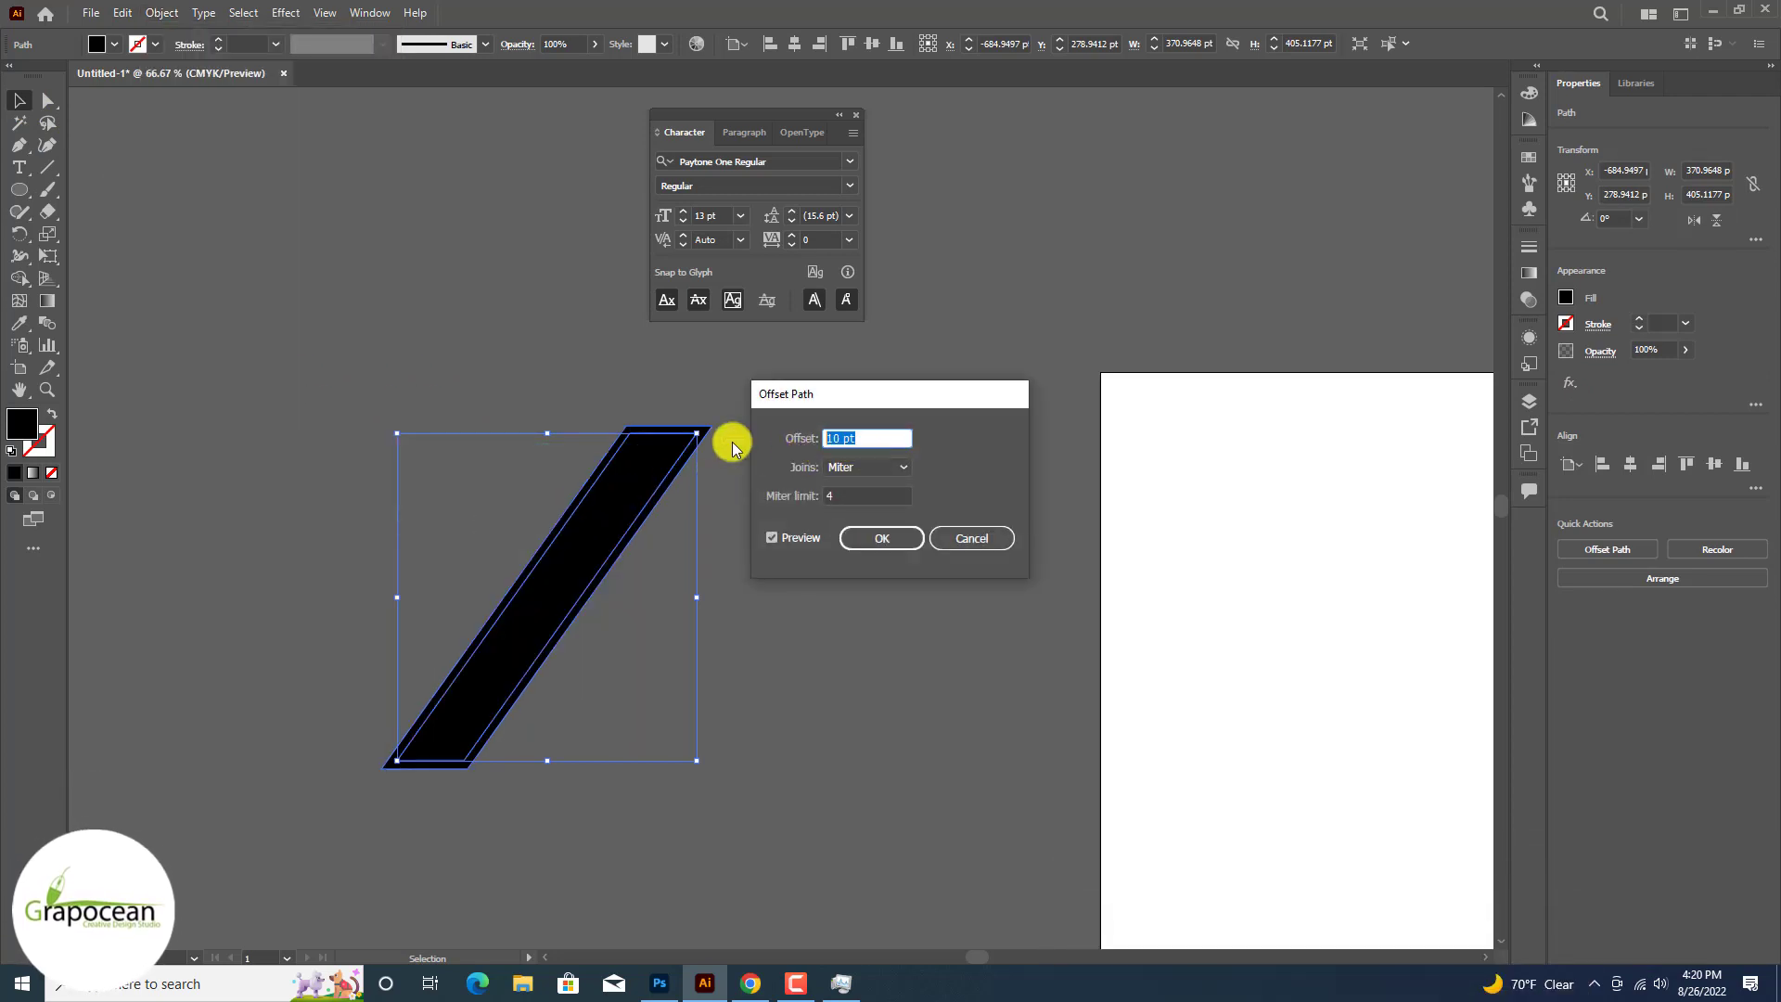
type("30")
key("Return")
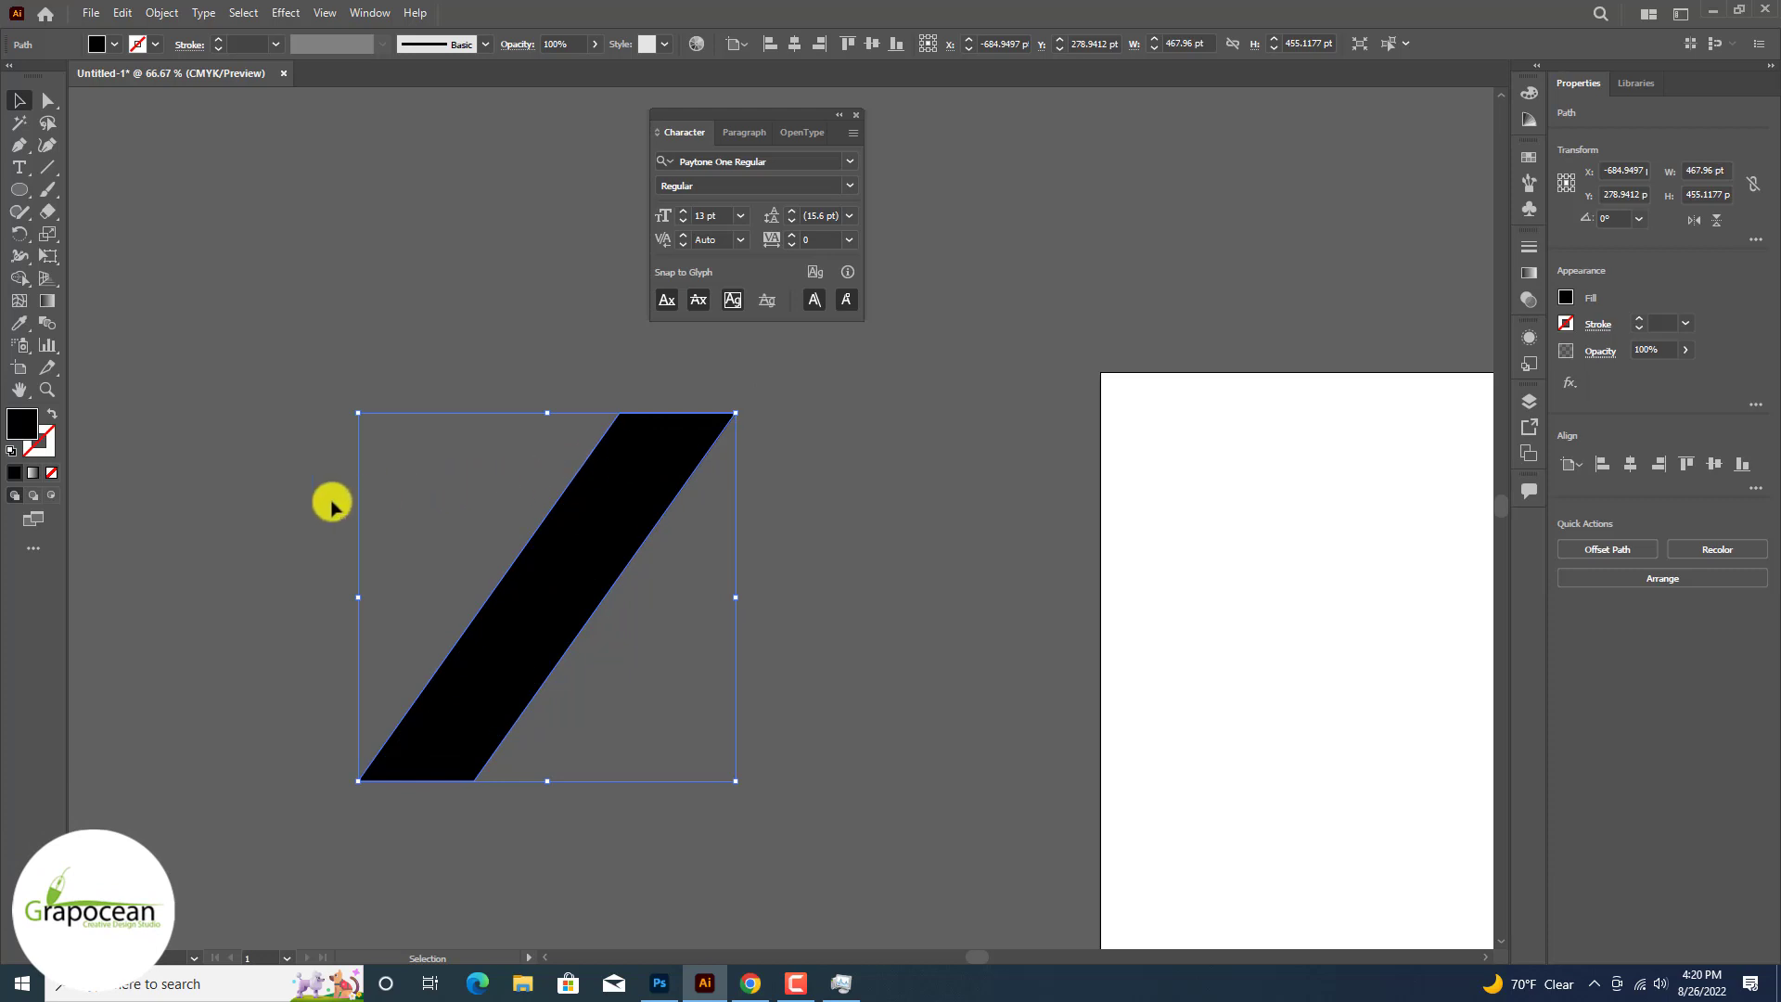
Step: Try to expand the inner slash path, and try again with both slash paths selected
left_click(279, 509)
scroll(513, 607, "down", 2)
left_click(534, 570)
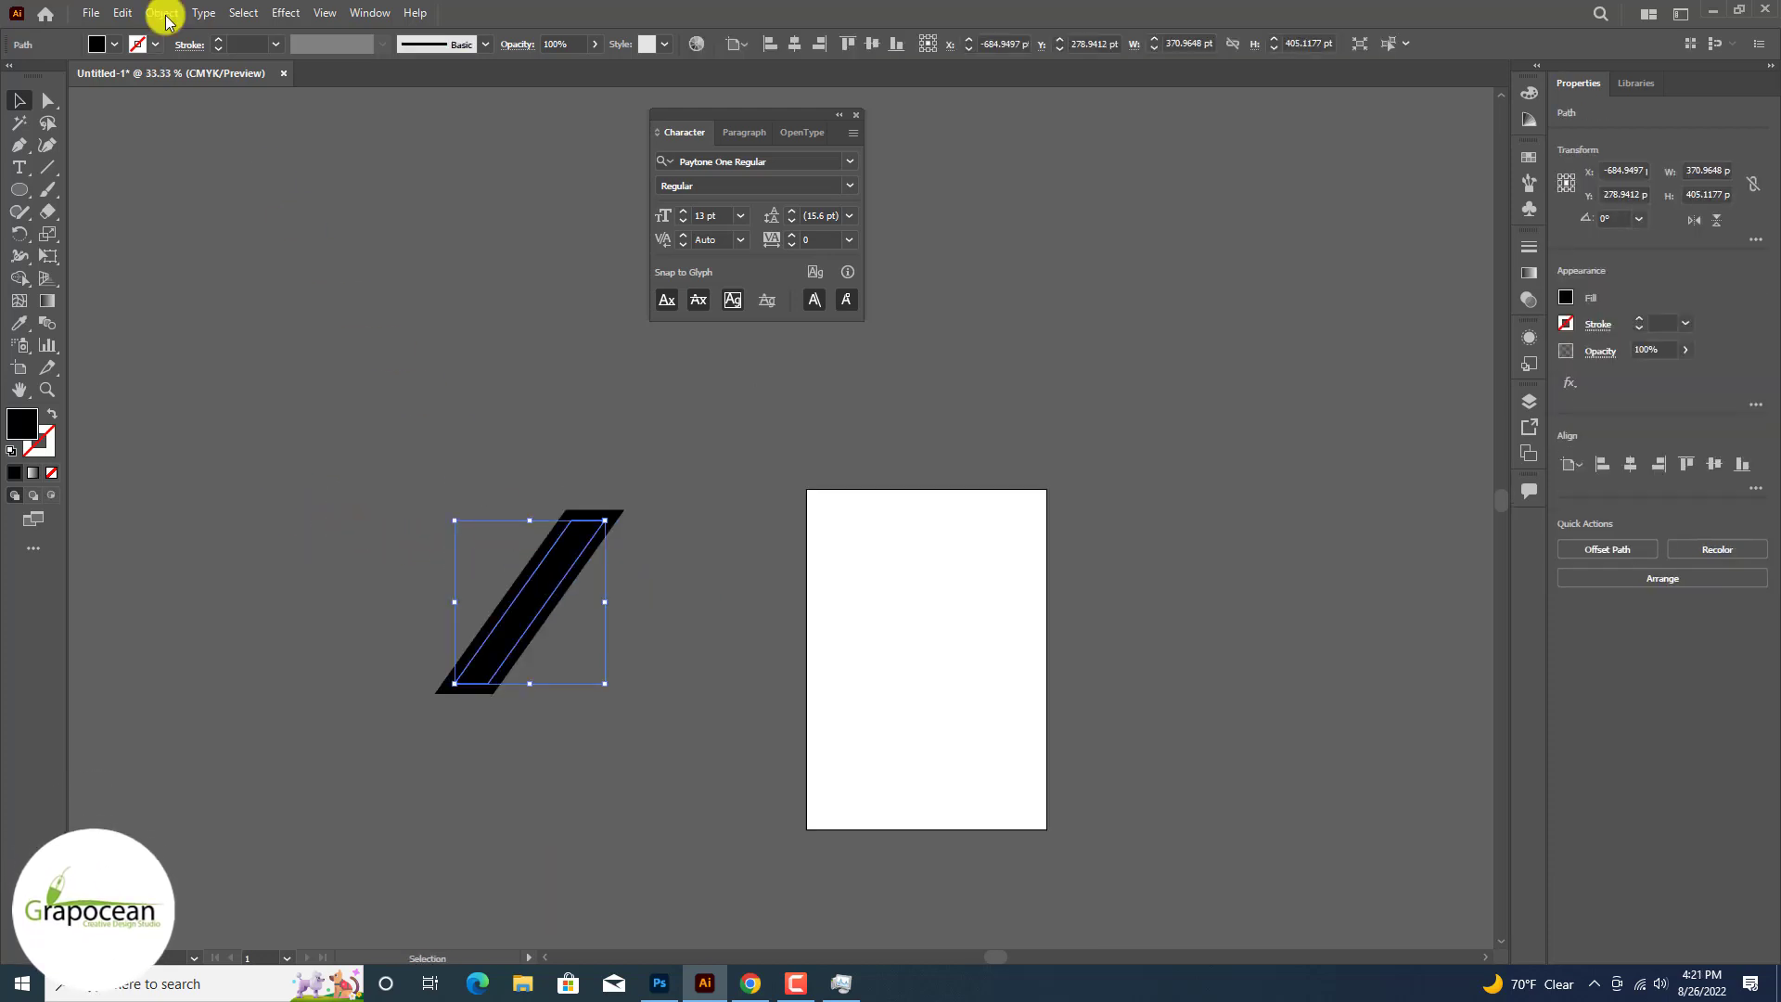
left_click(168, 20)
left_click(243, 232)
left_click_drag(707, 521, 506, 598)
left_click(168, 20)
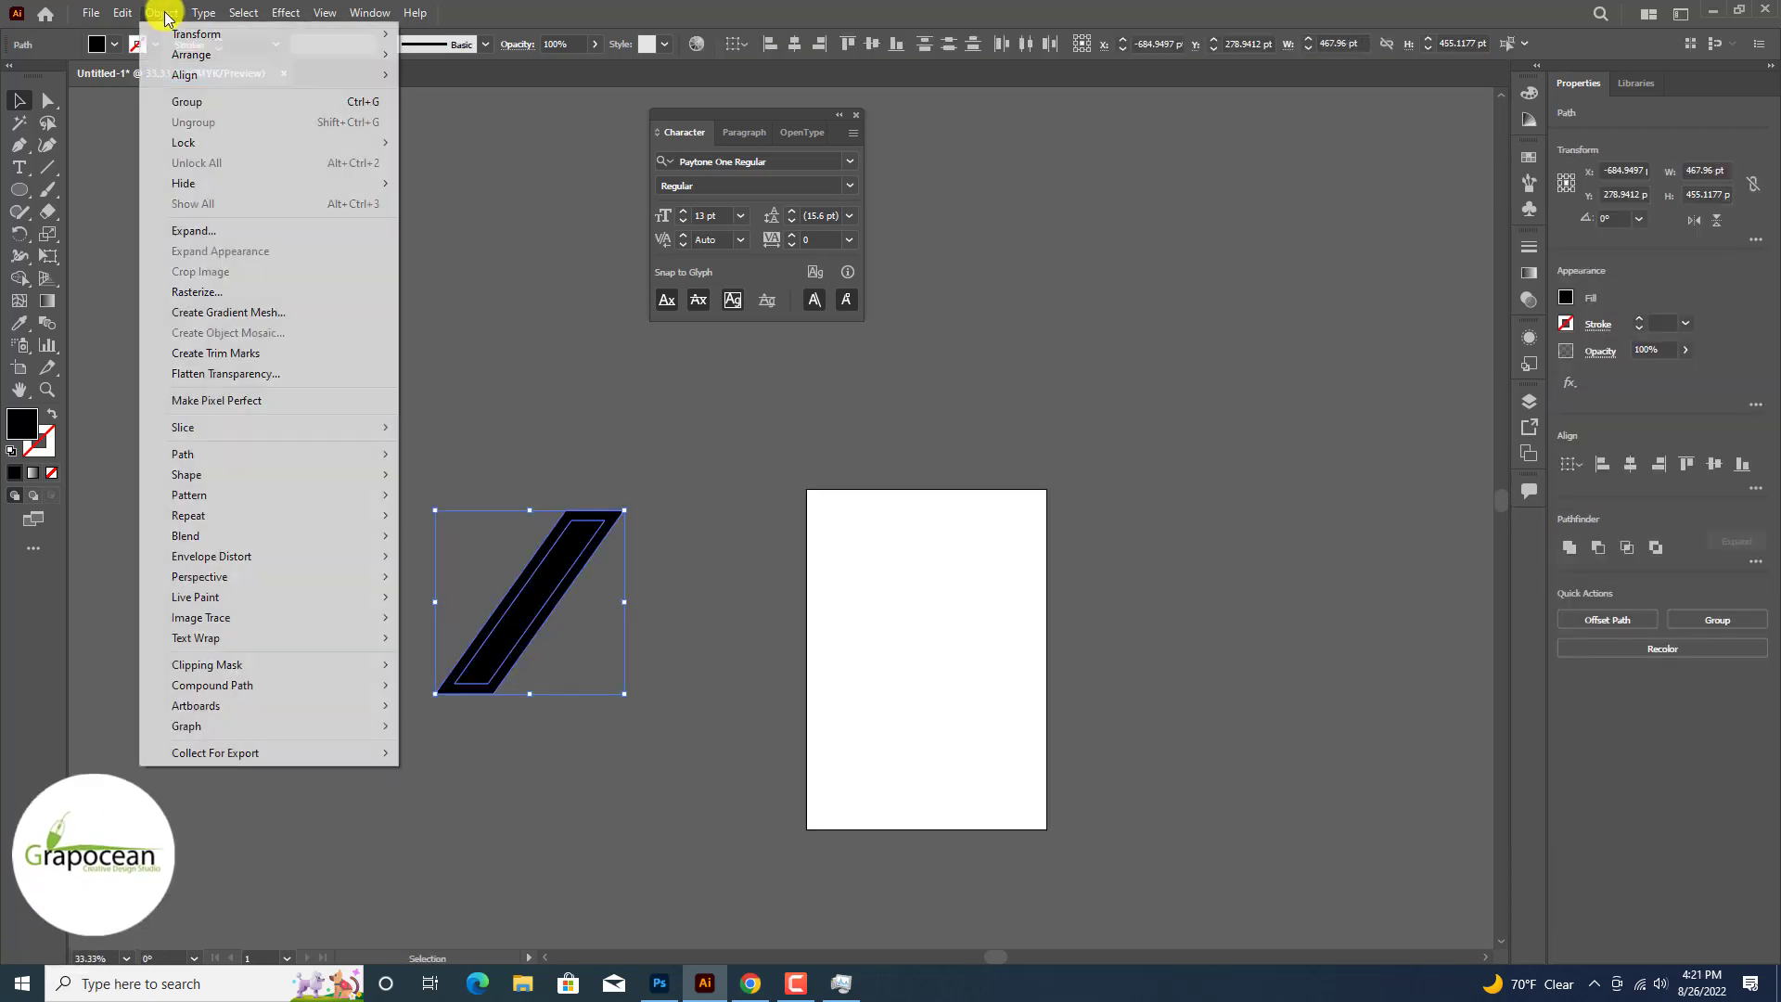
left_click(226, 232)
Step: Merge the slash and its offset copy into one shape with the Shape Builder tool and deselect it
left_click_drag(660, 583, 362, 482)
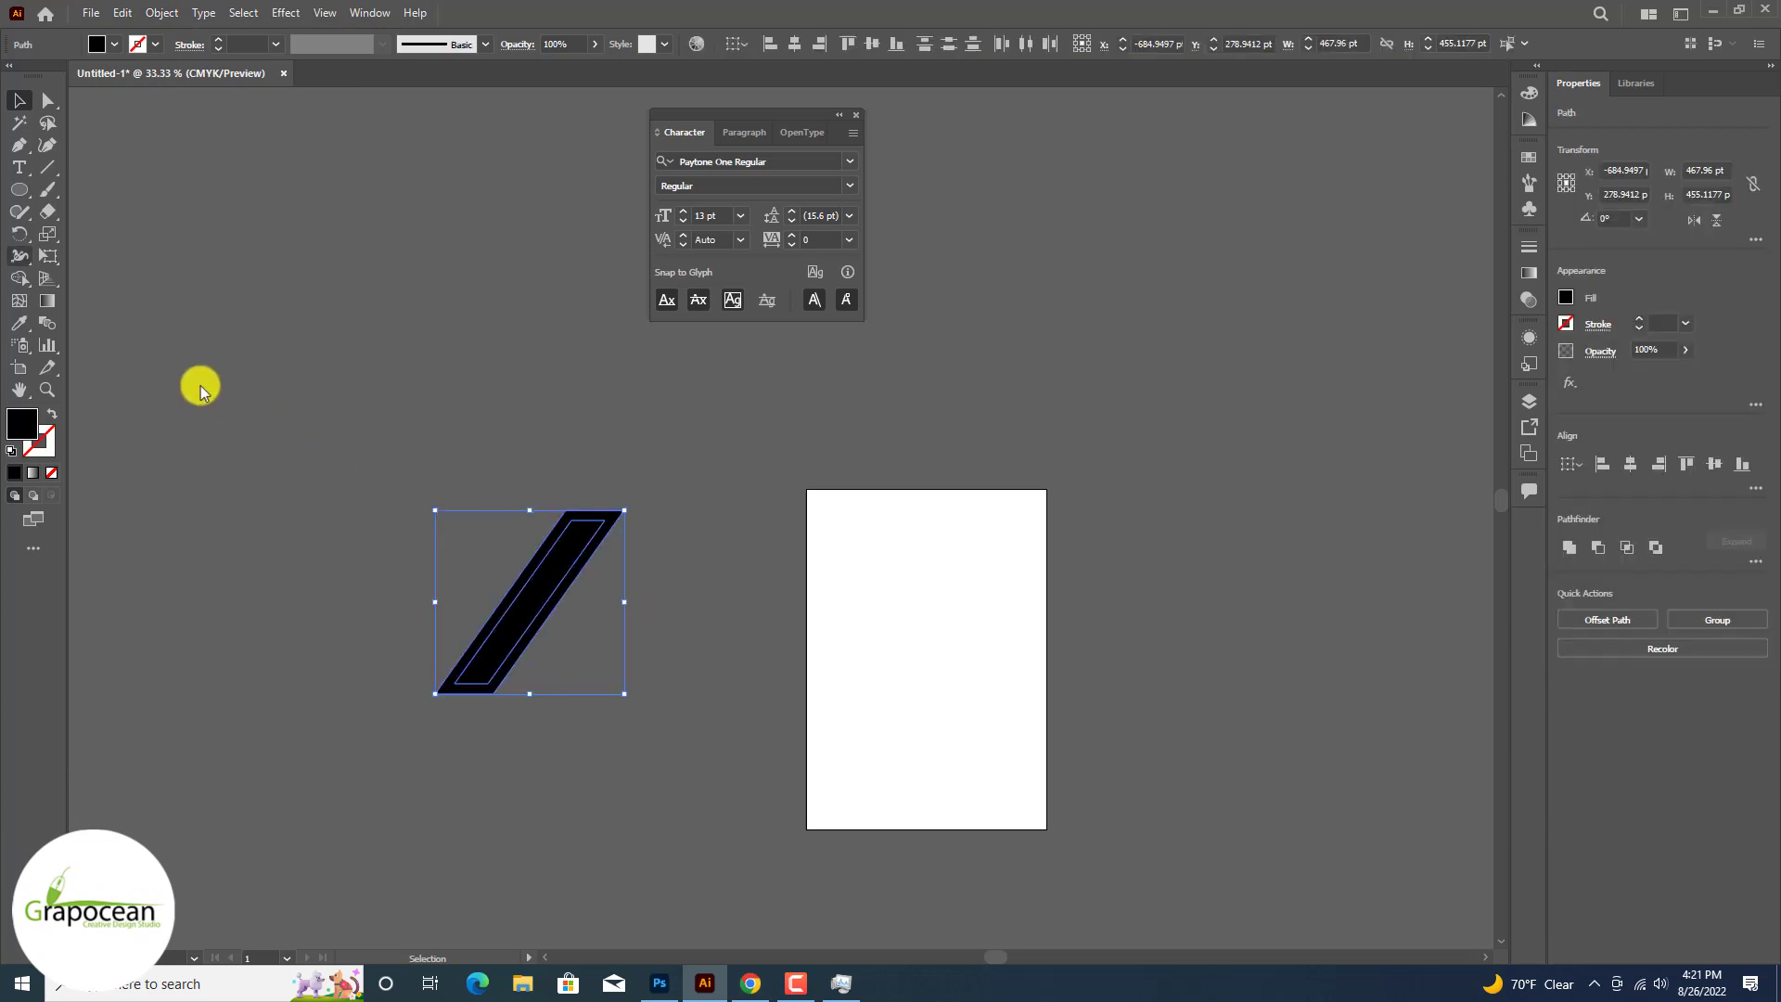
left_click(19, 278)
left_click_drag(597, 517, 552, 552)
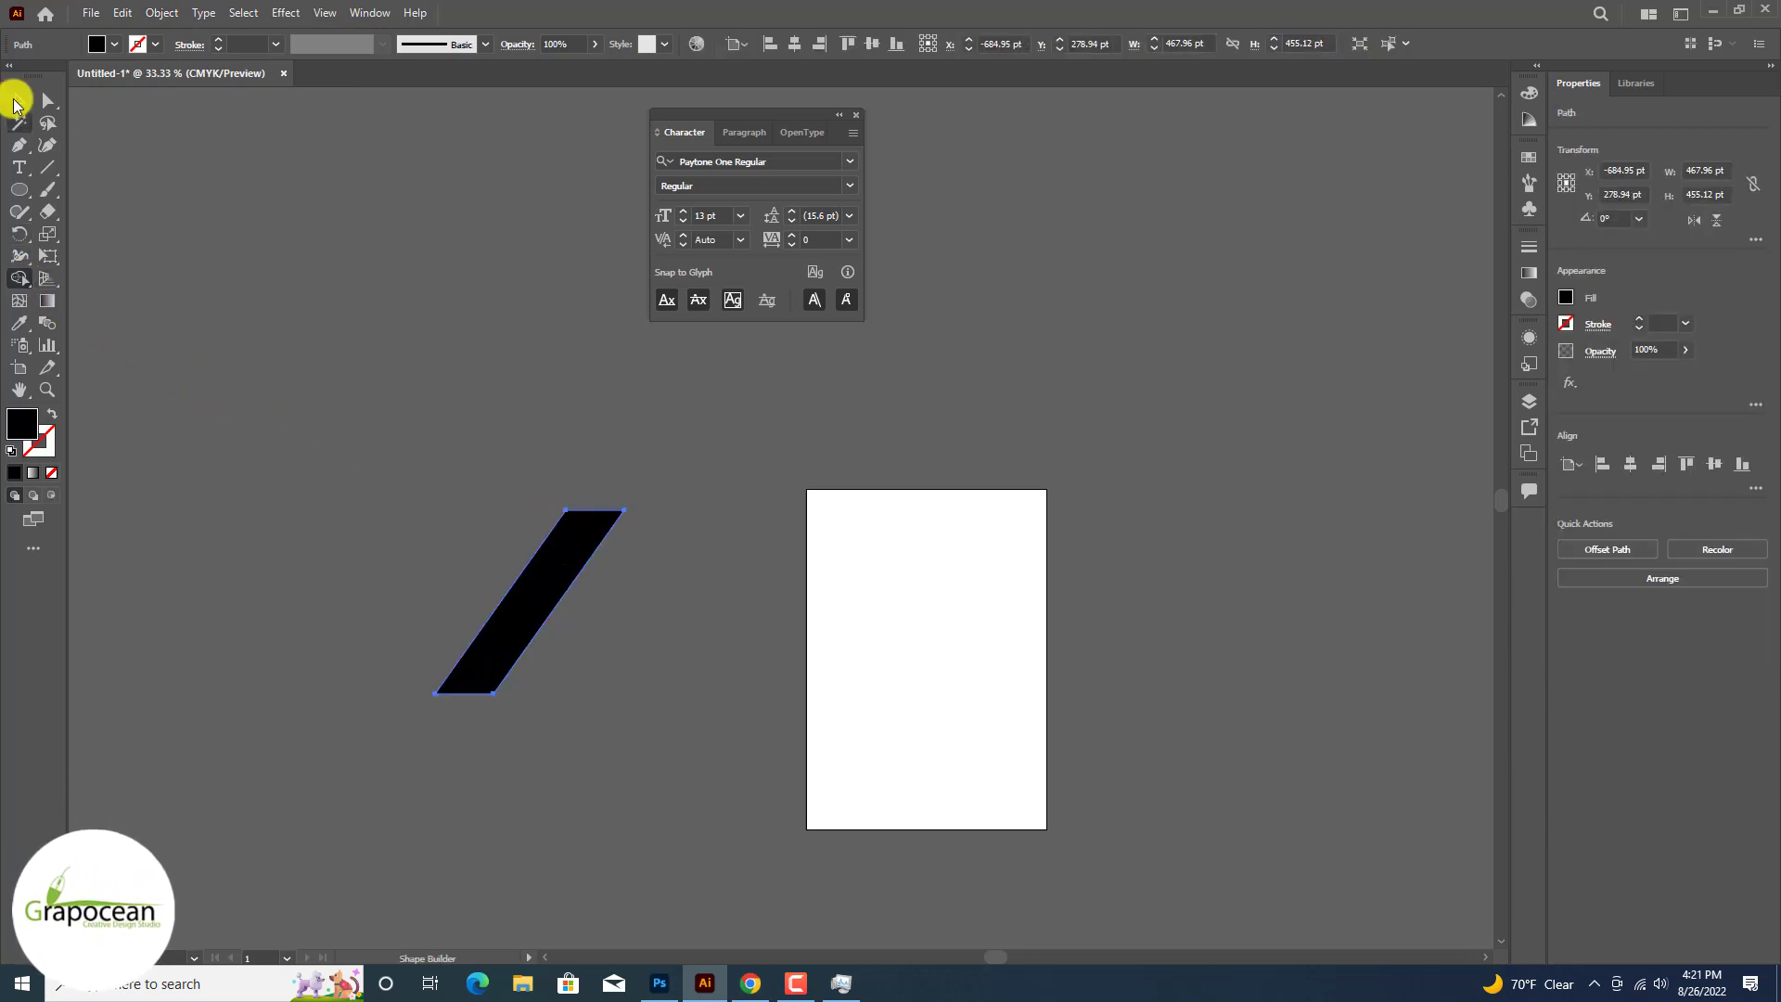
left_click(18, 100)
left_click(259, 417)
Step: Draw a circle about 249 pt in diameter at the upper left of the slash and remove its fill
key("ctrl+plus")
key("ctrl+plus")
left_click(17, 203)
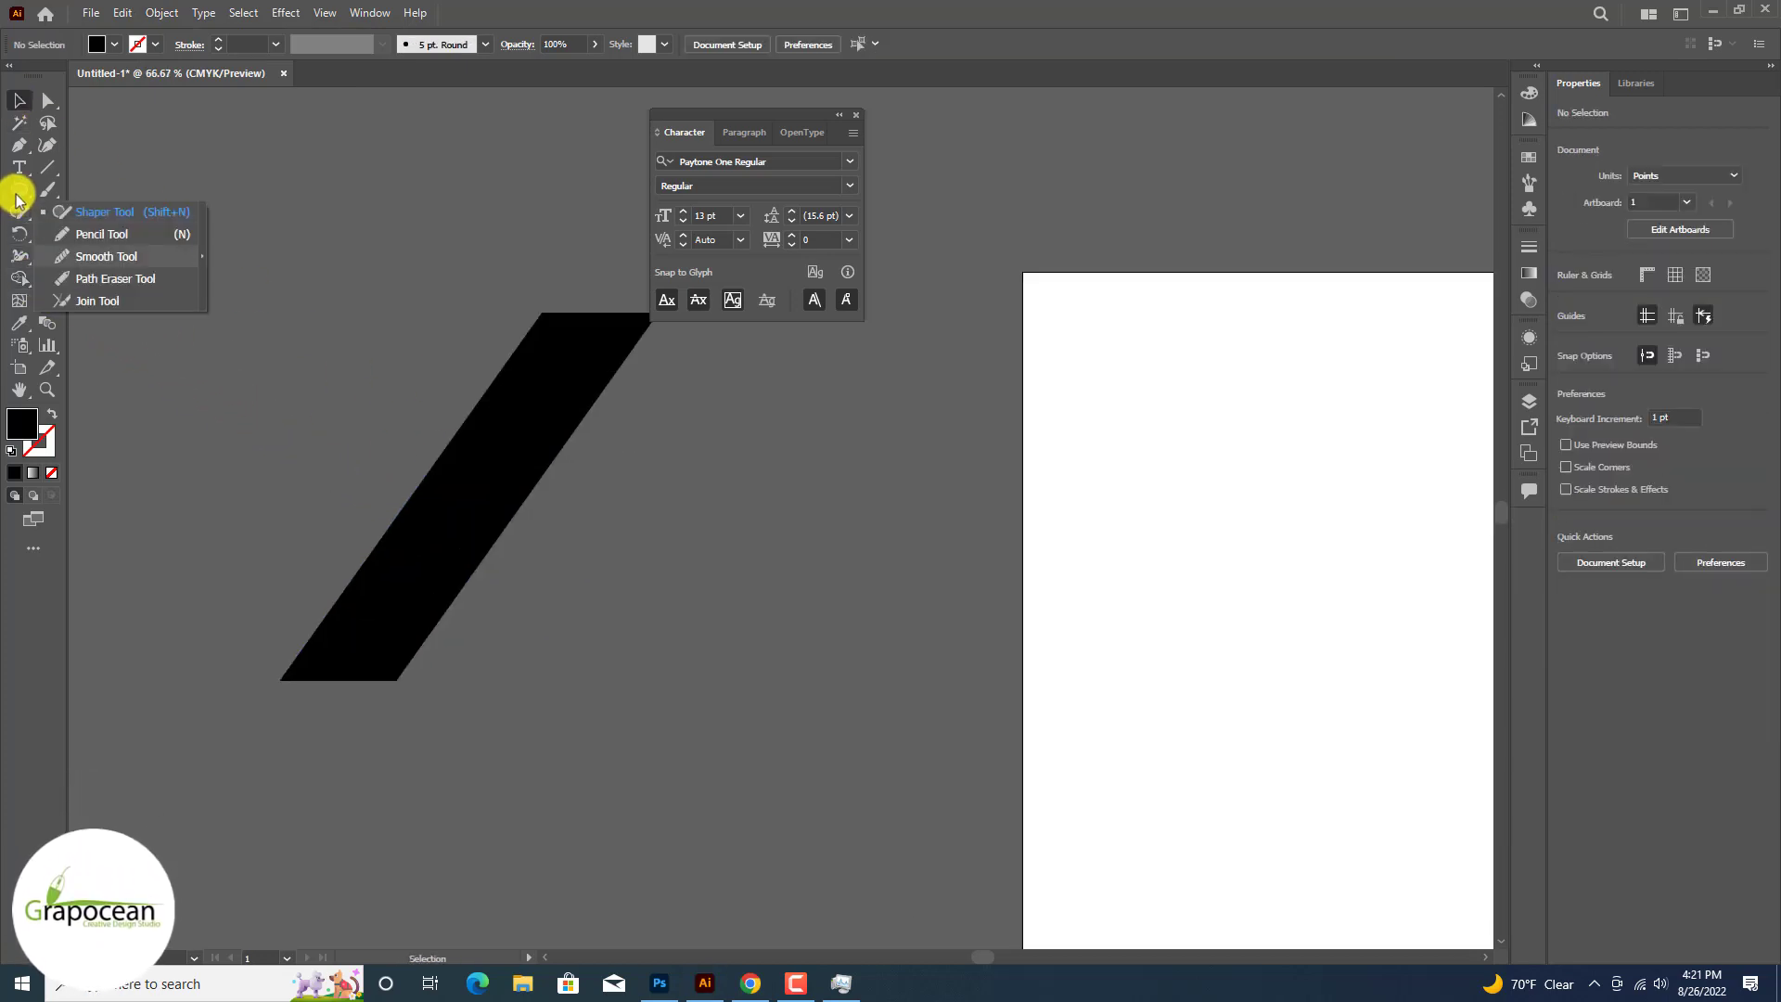
left_click_drag(19, 189, 92, 233)
left_click_drag(219, 287, 374, 486)
left_click(112, 45)
left_click(19, 73)
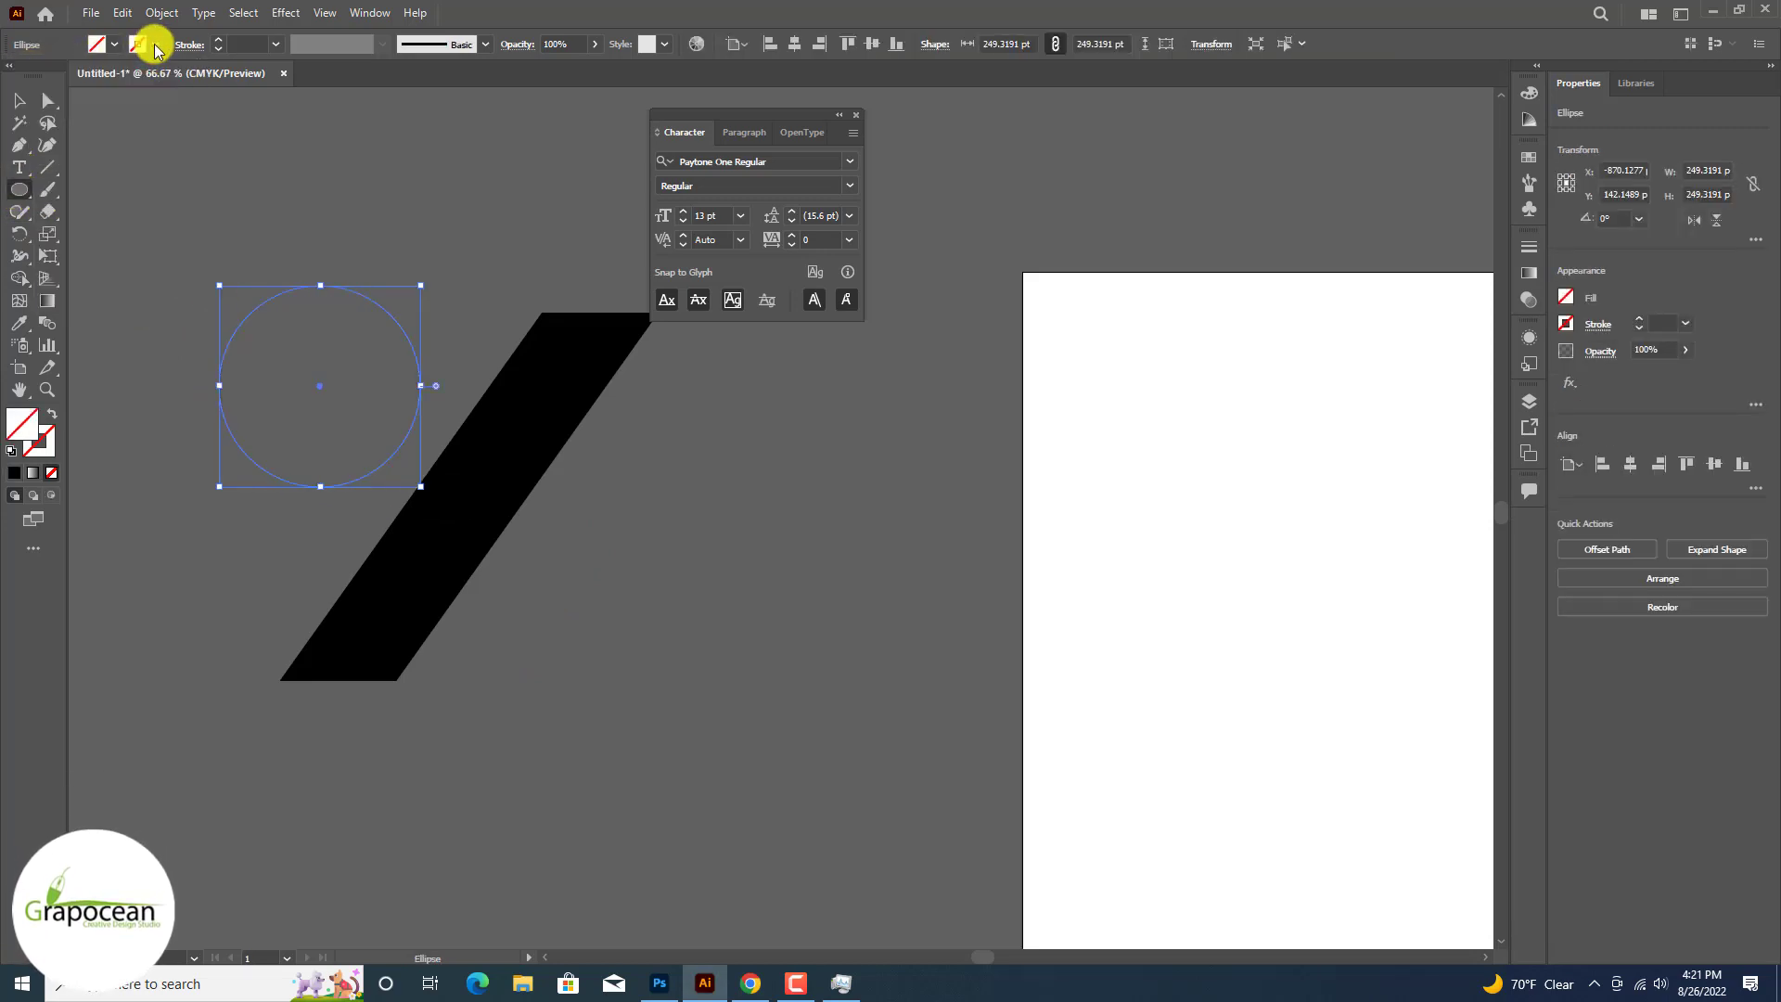
Step: Give the circle a black stroke with a weight of 47 pt
left_click(155, 45)
left_click(51, 75)
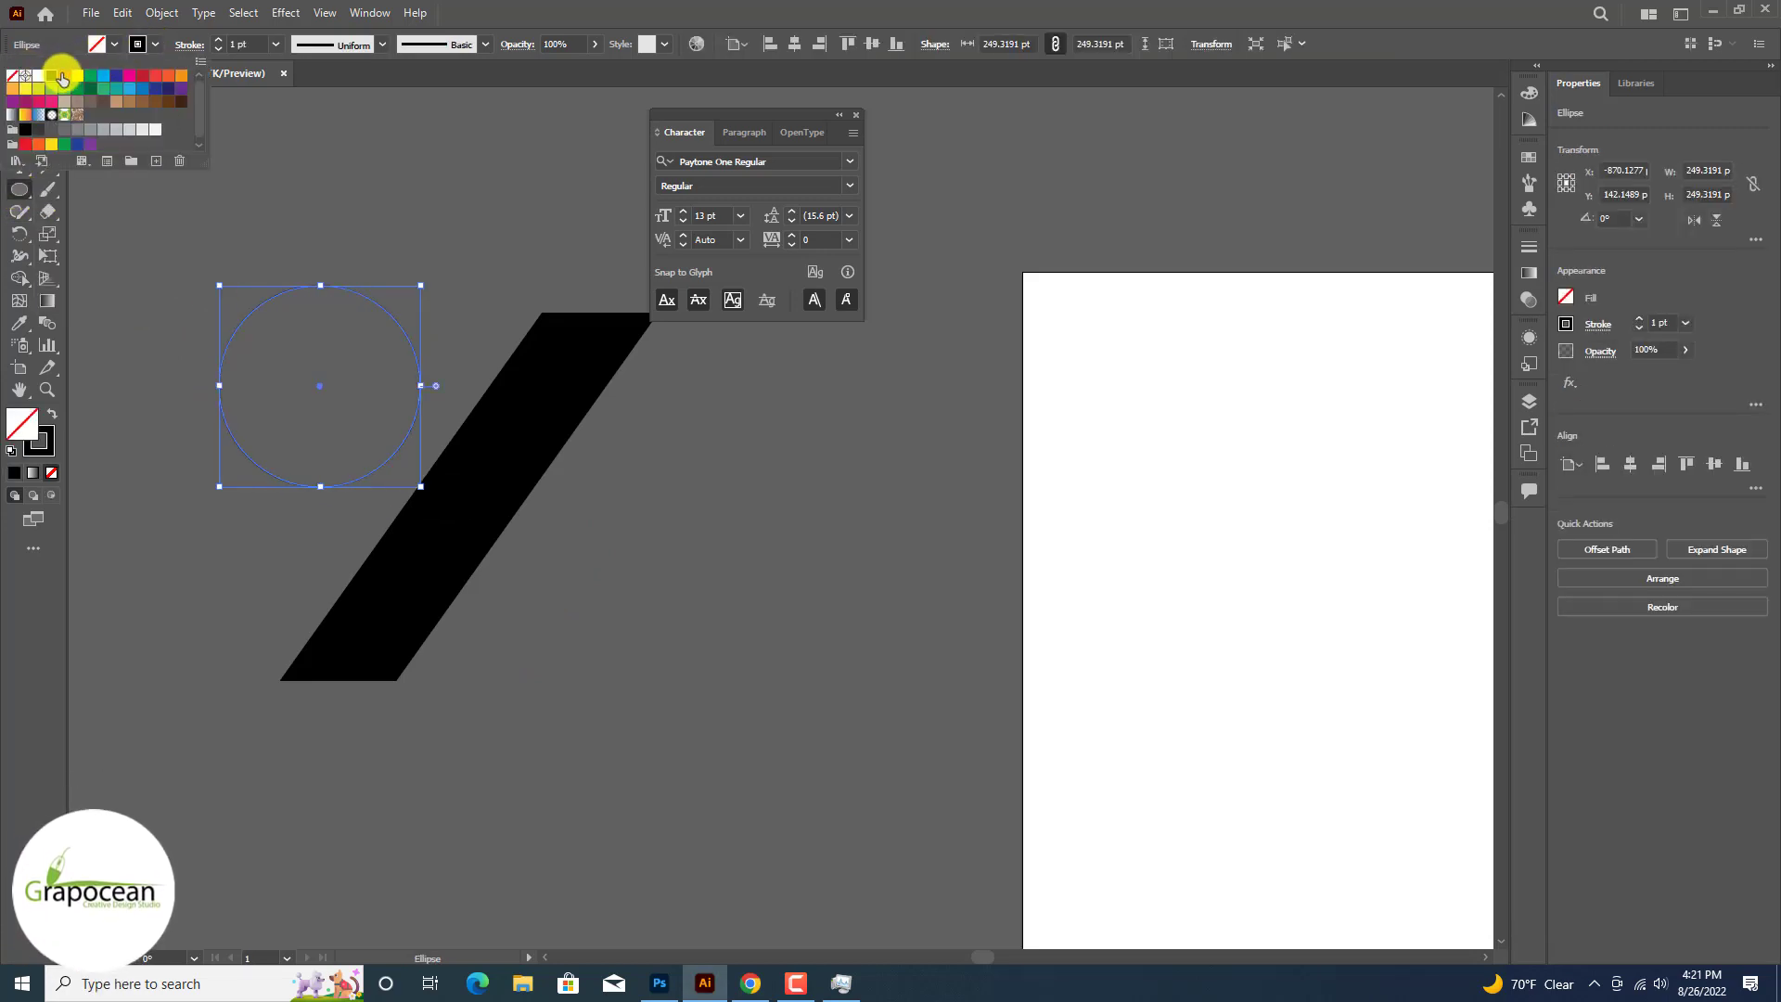
left_click(220, 41)
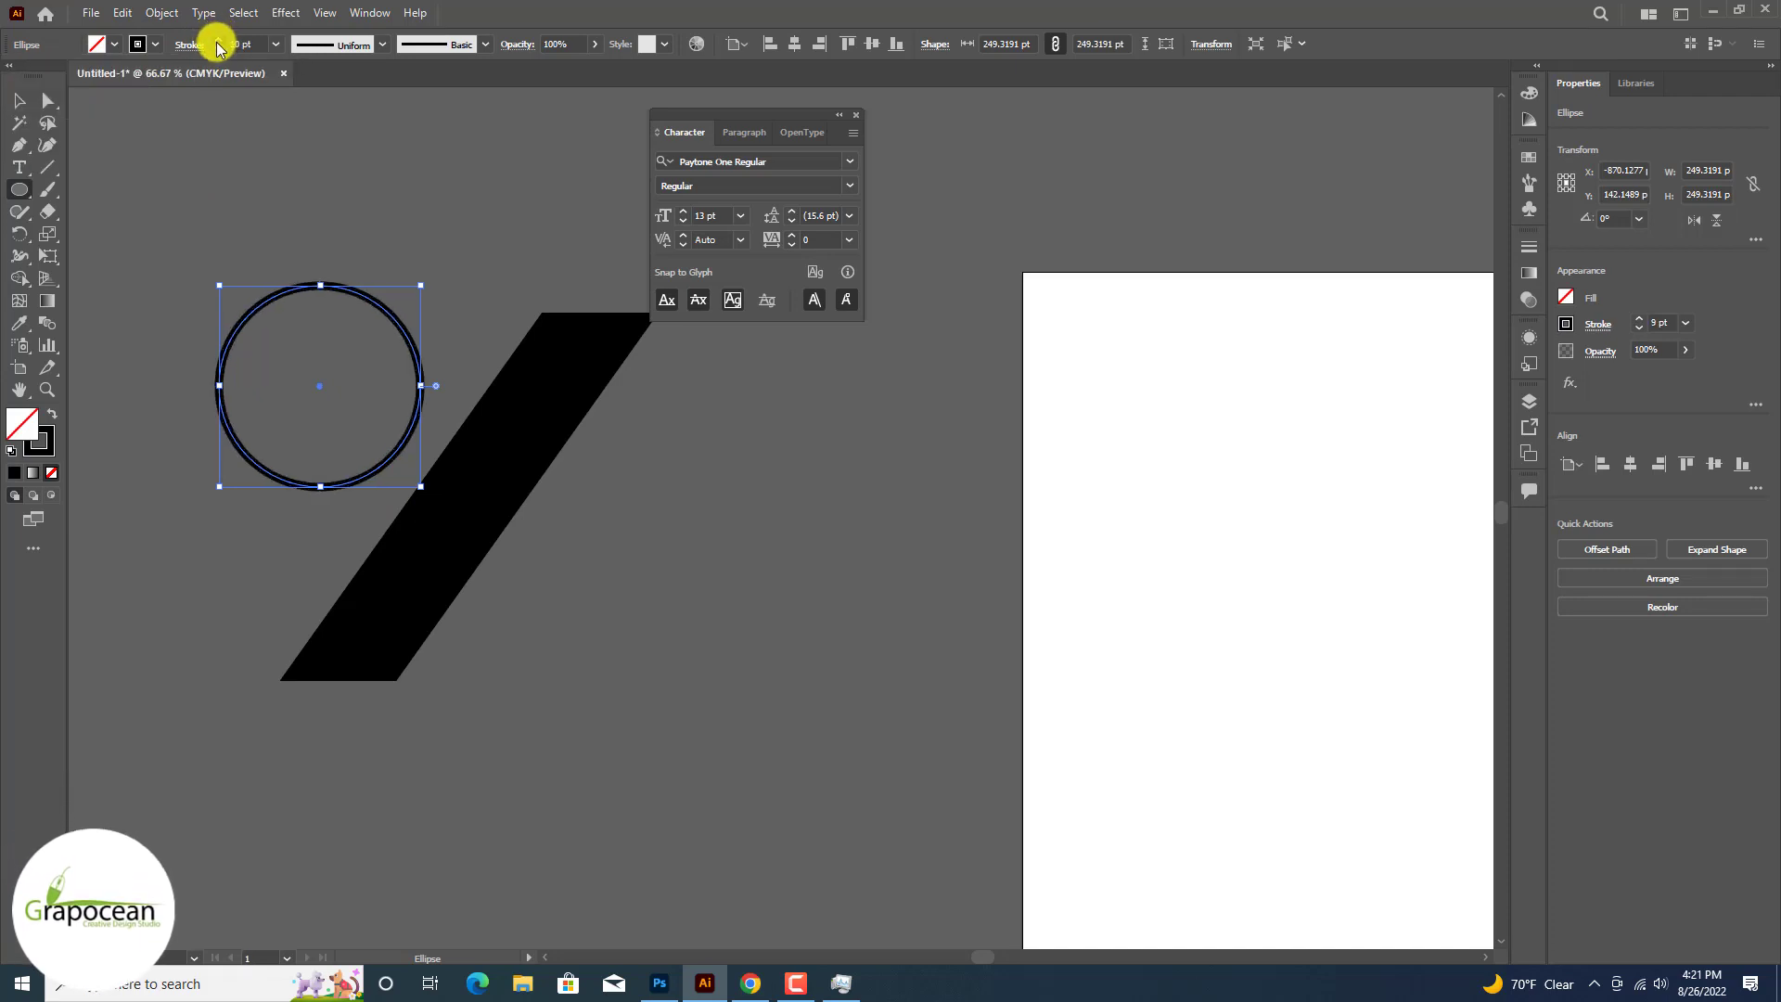
left_click_drag(220, 41, 220, 41)
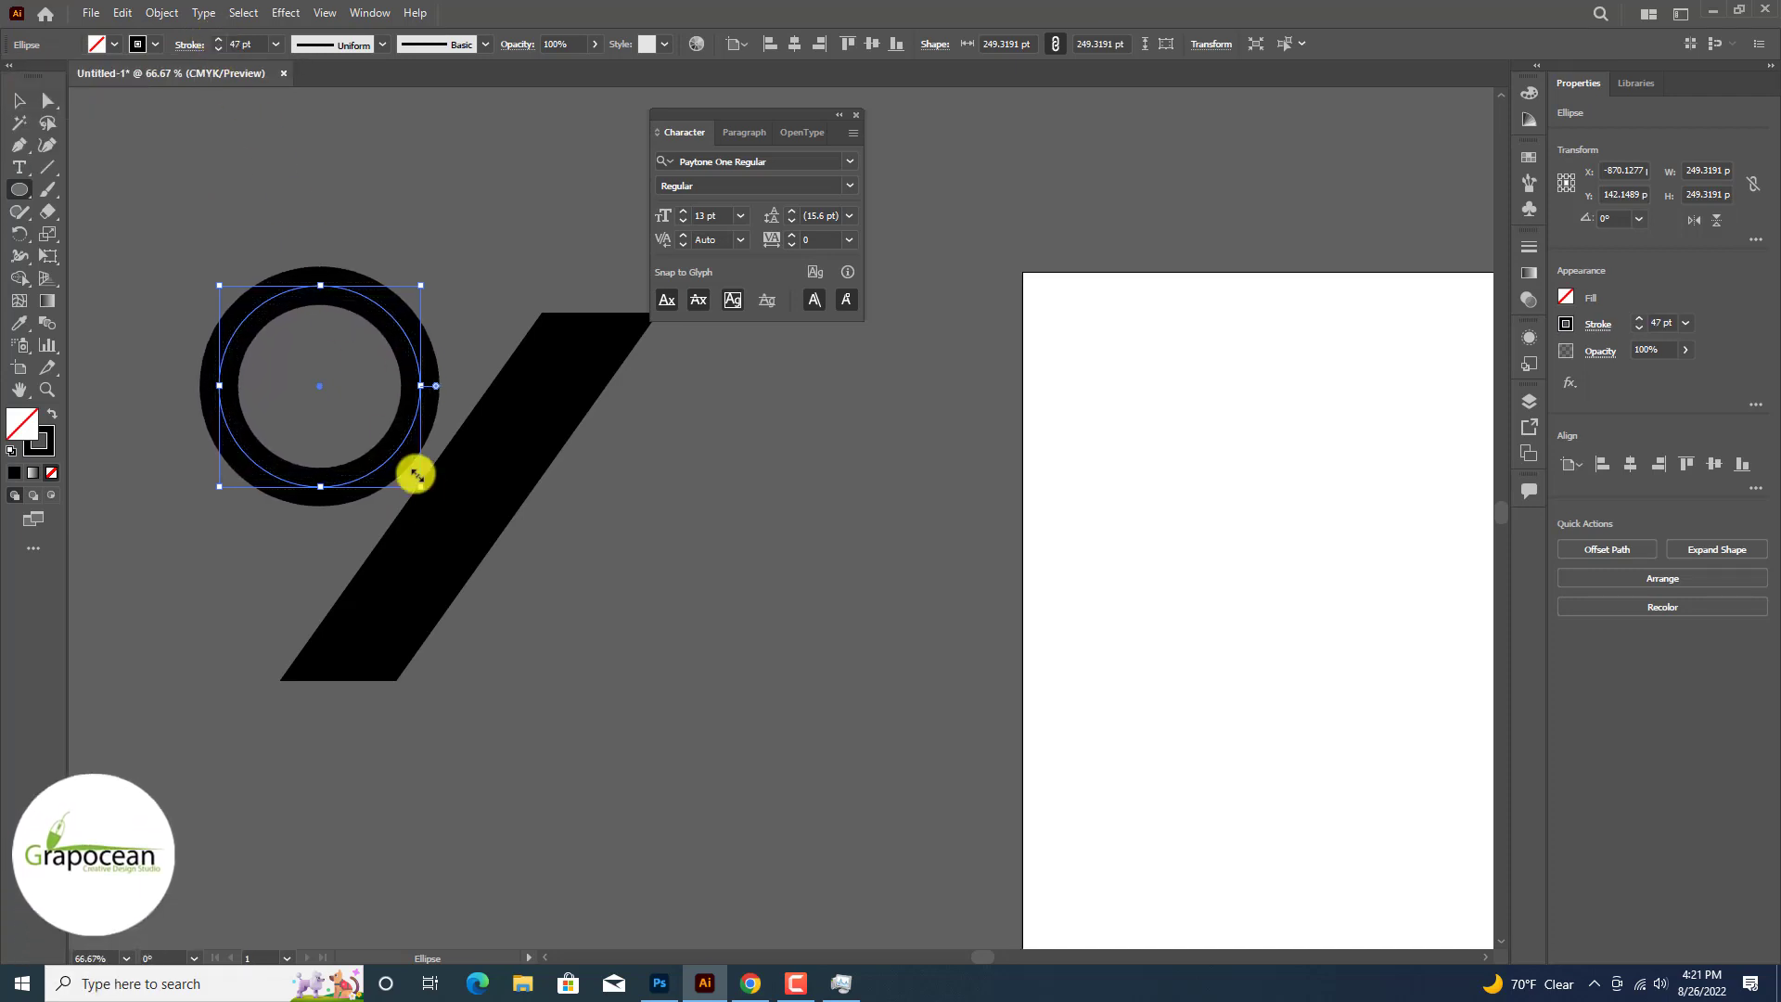
Step: Shrink the circle to about 109 pt in diameter and set its stroke weight to 39 pt
left_click_drag(416, 475, 364, 430)
left_click(218, 49)
left_click(218, 49)
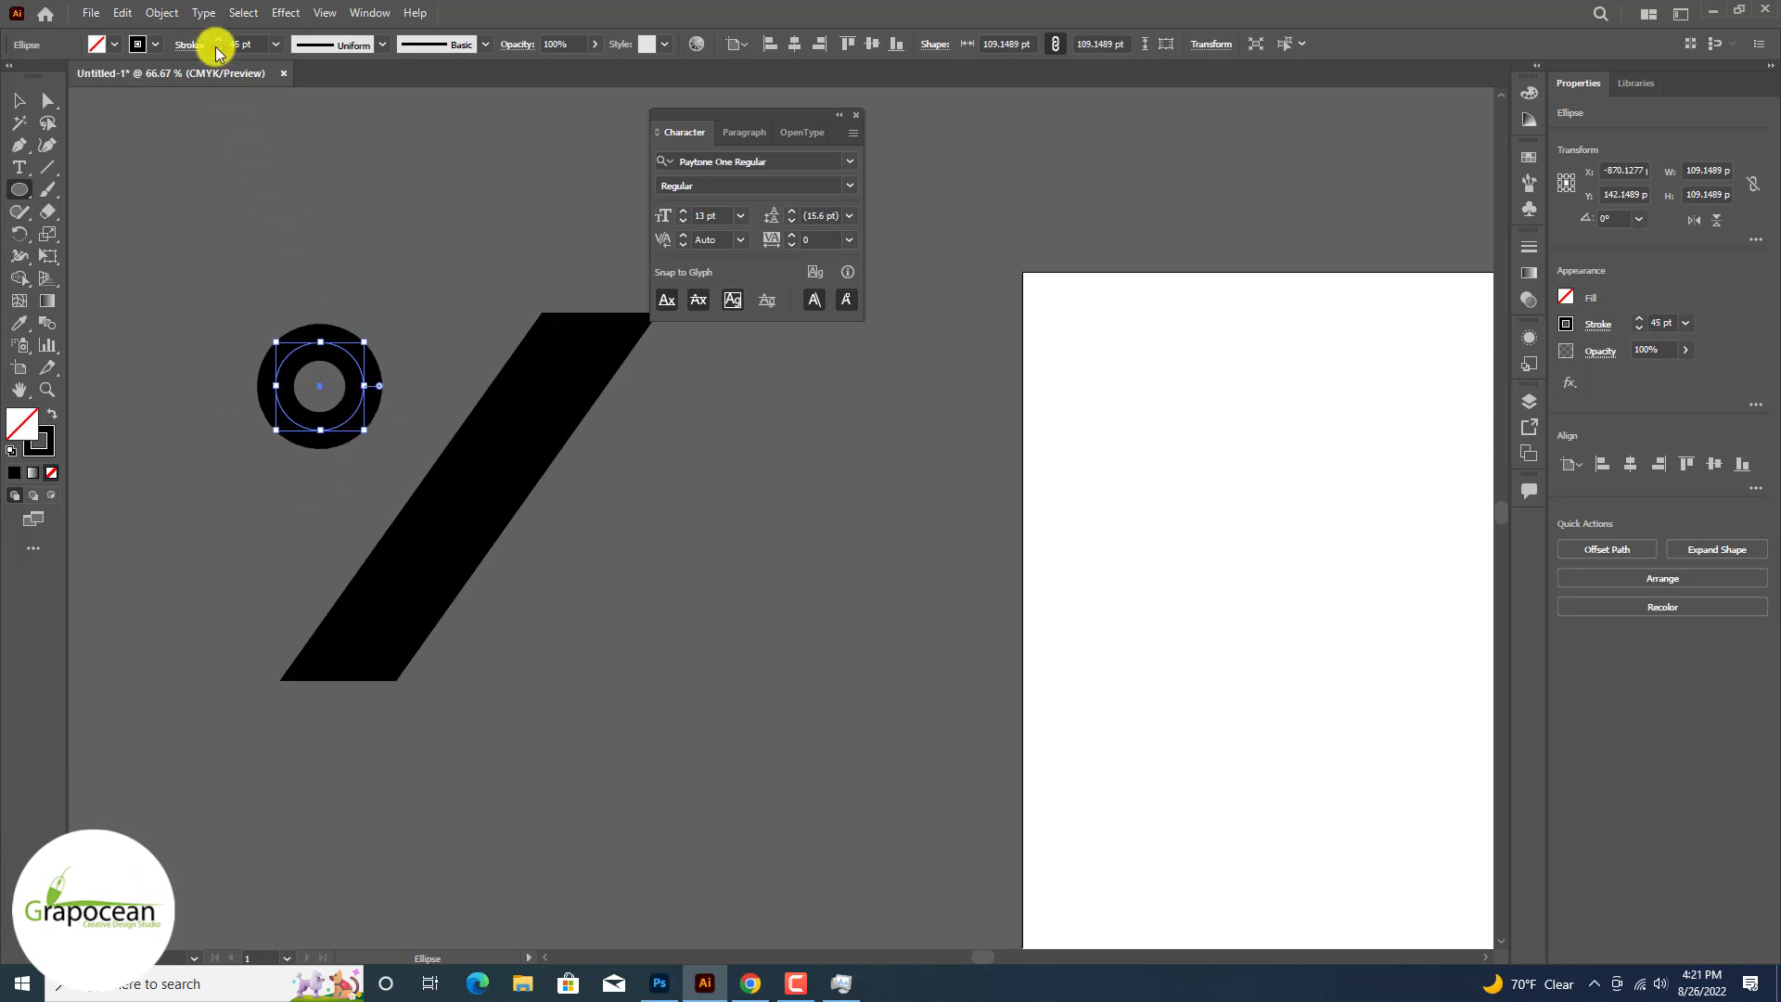
left_click(218, 49)
left_click(218, 49)
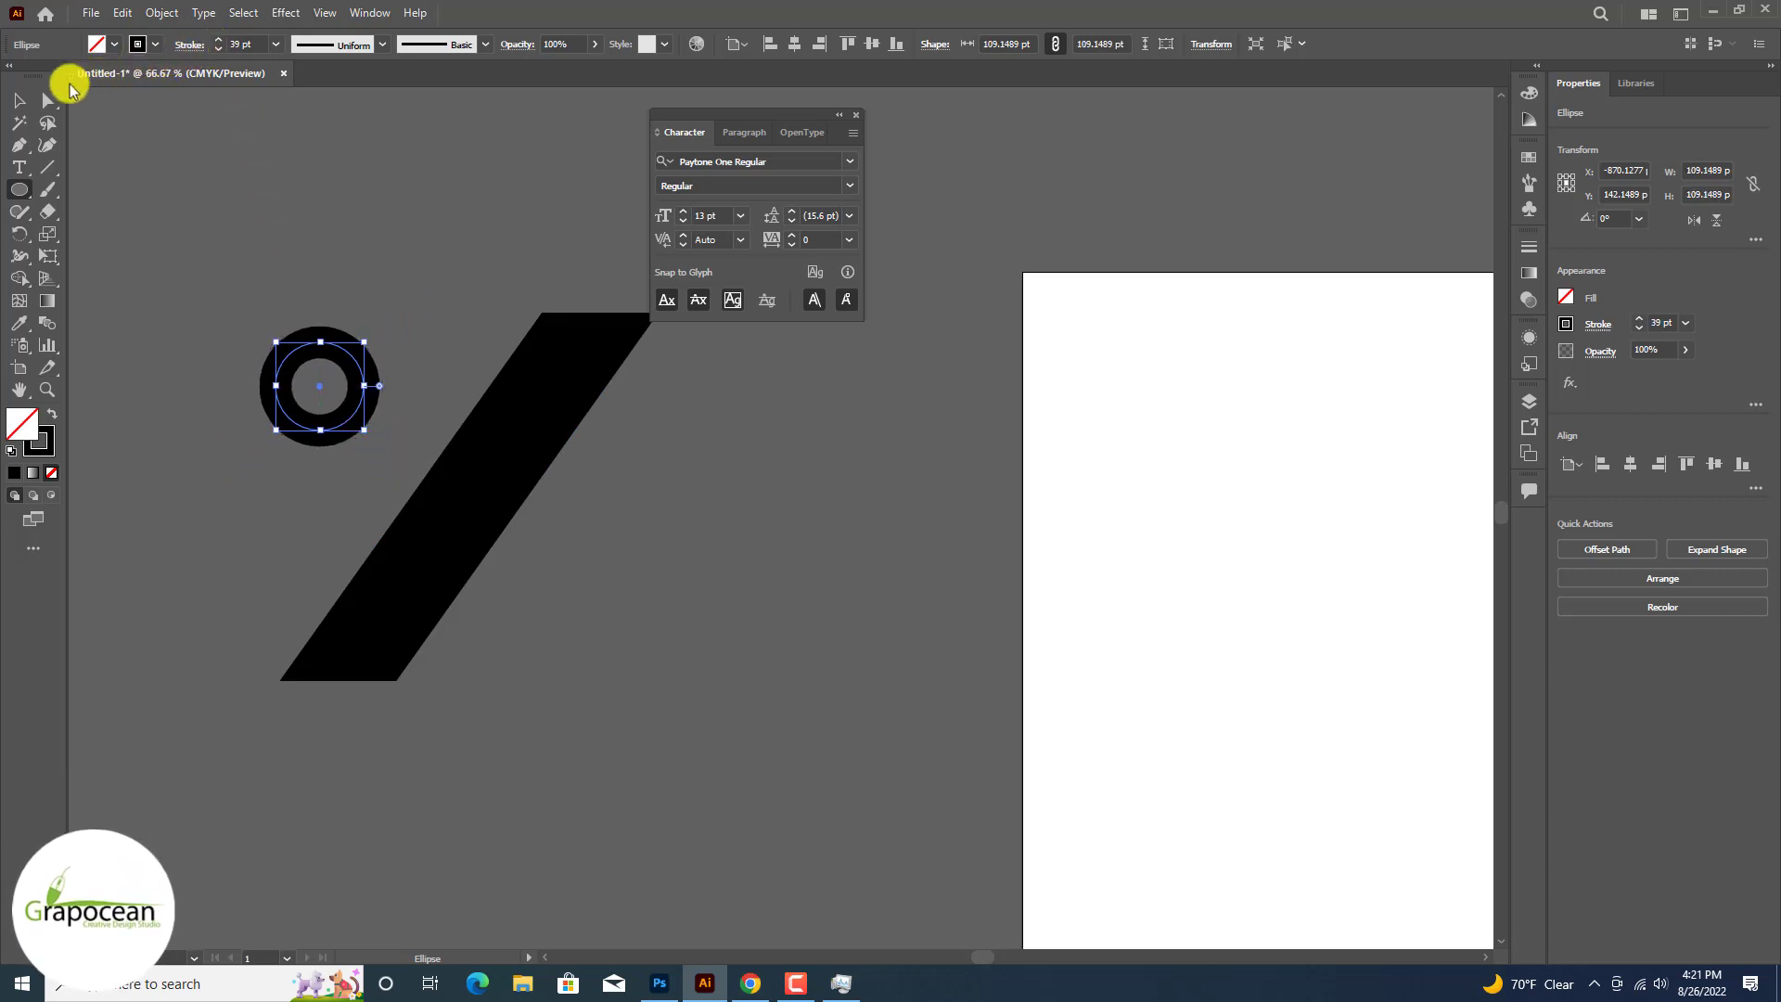
Step: Move the small ring against the upper left side of the slash and deselect it
left_click(19, 101)
left_click(187, 219)
left_click_drag(362, 377, 404, 406)
left_click(449, 426)
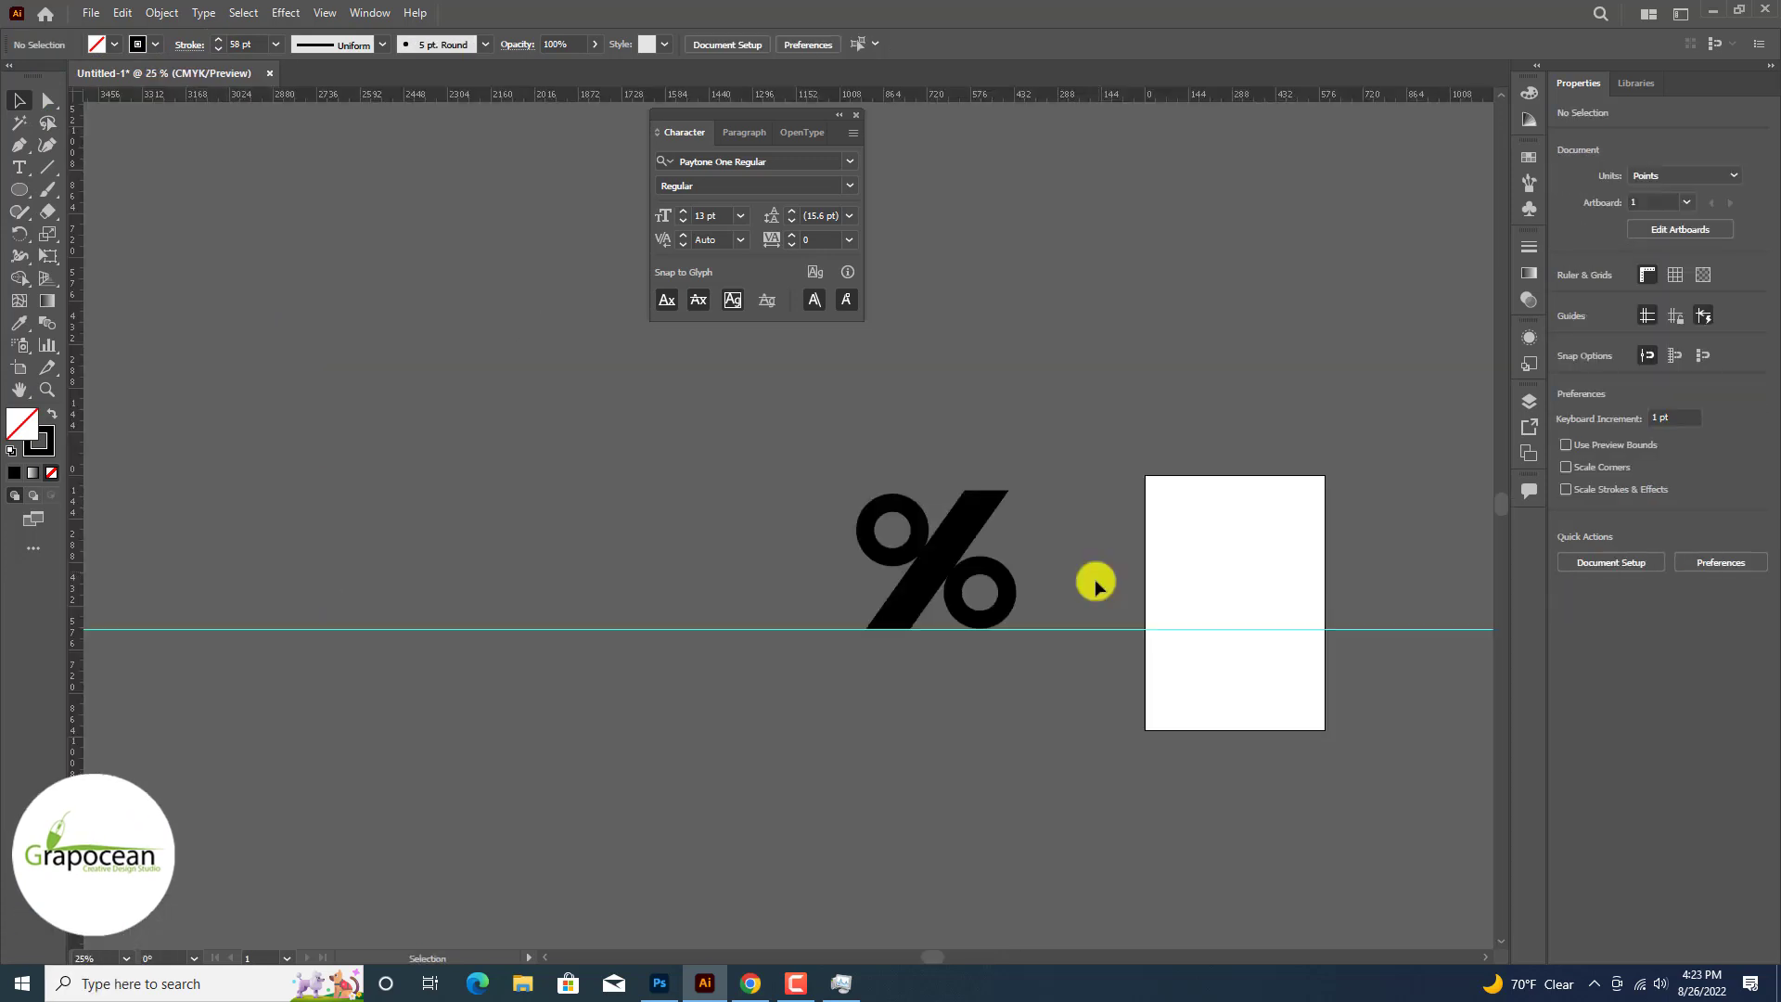
Step: Expand the fill and stroke of the whole percent sign and fill it with magenta
left_click(954, 510)
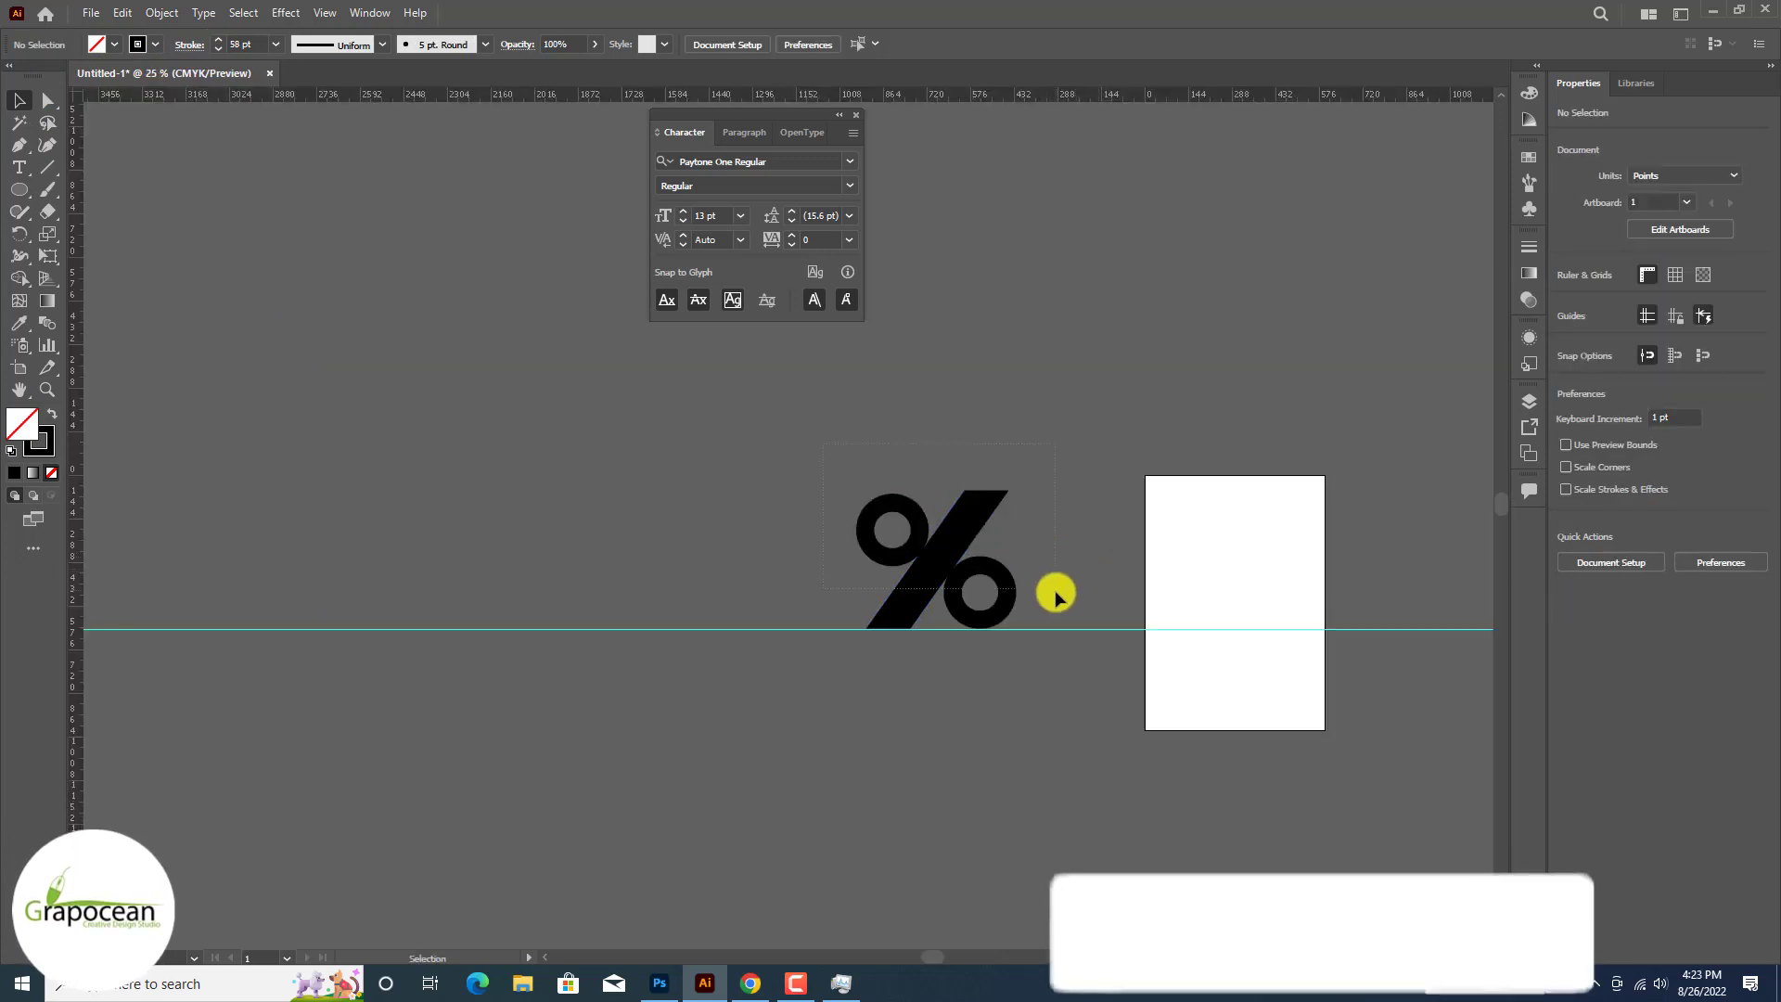
left_click(164, 13)
left_click(249, 230)
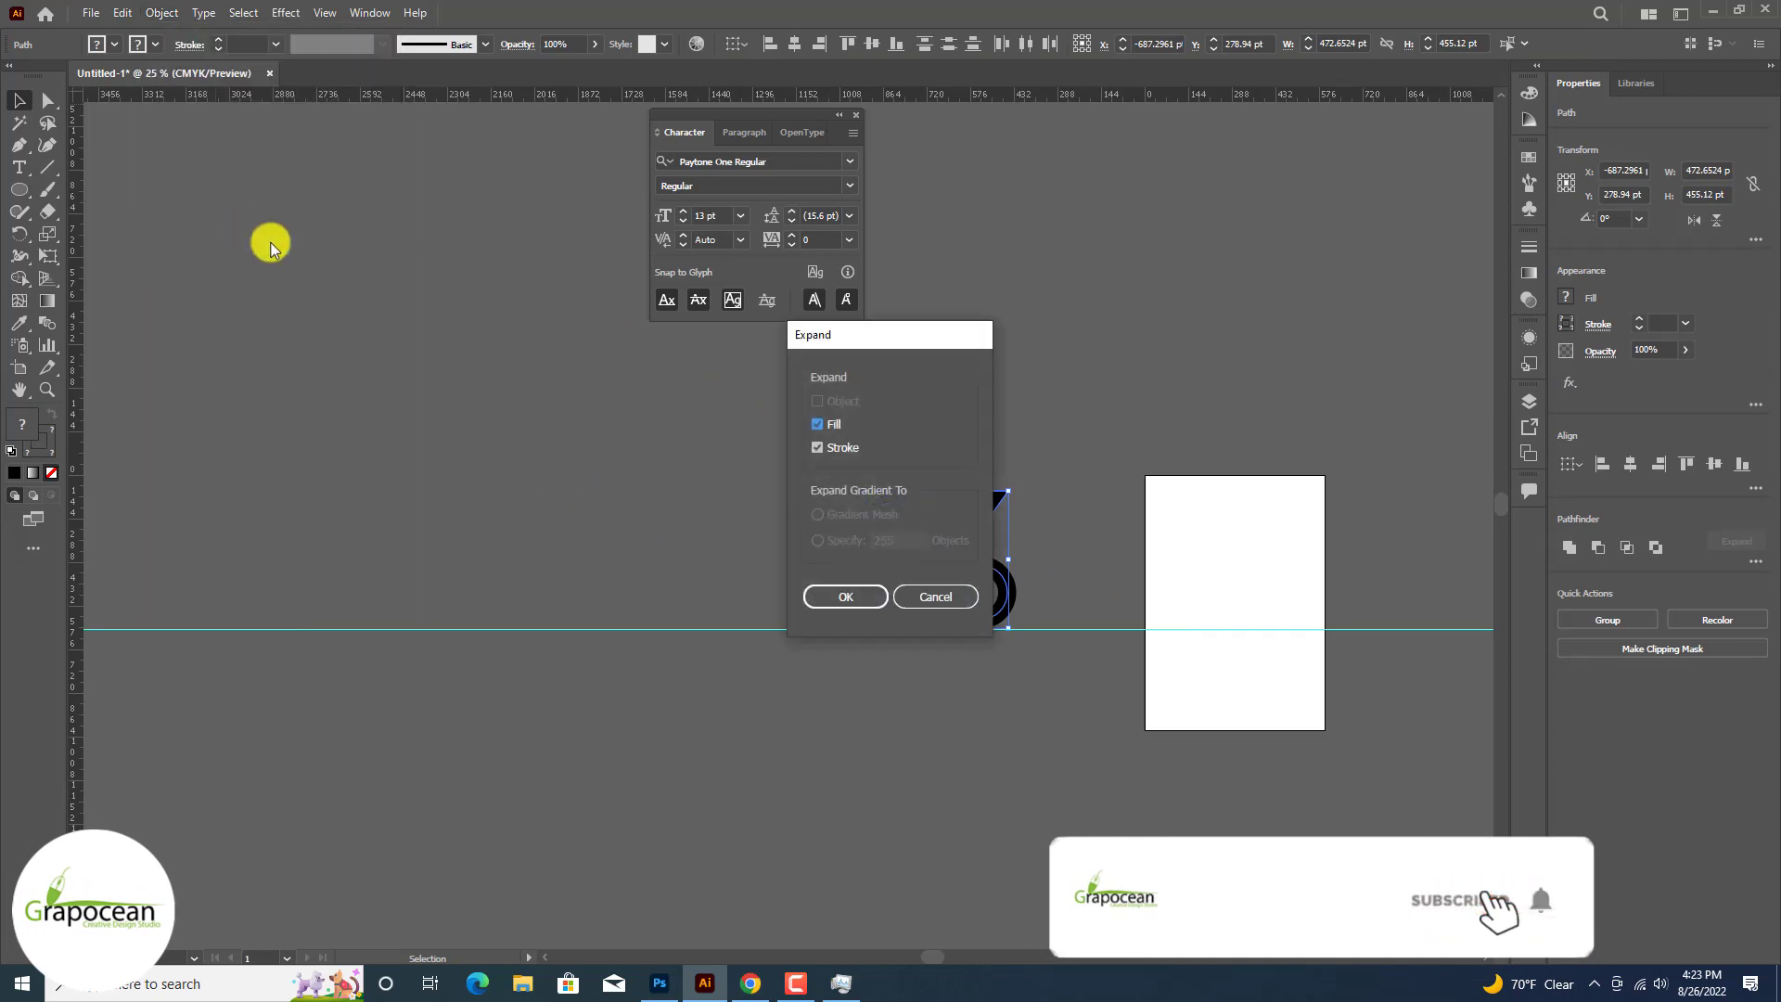
left_click(863, 595)
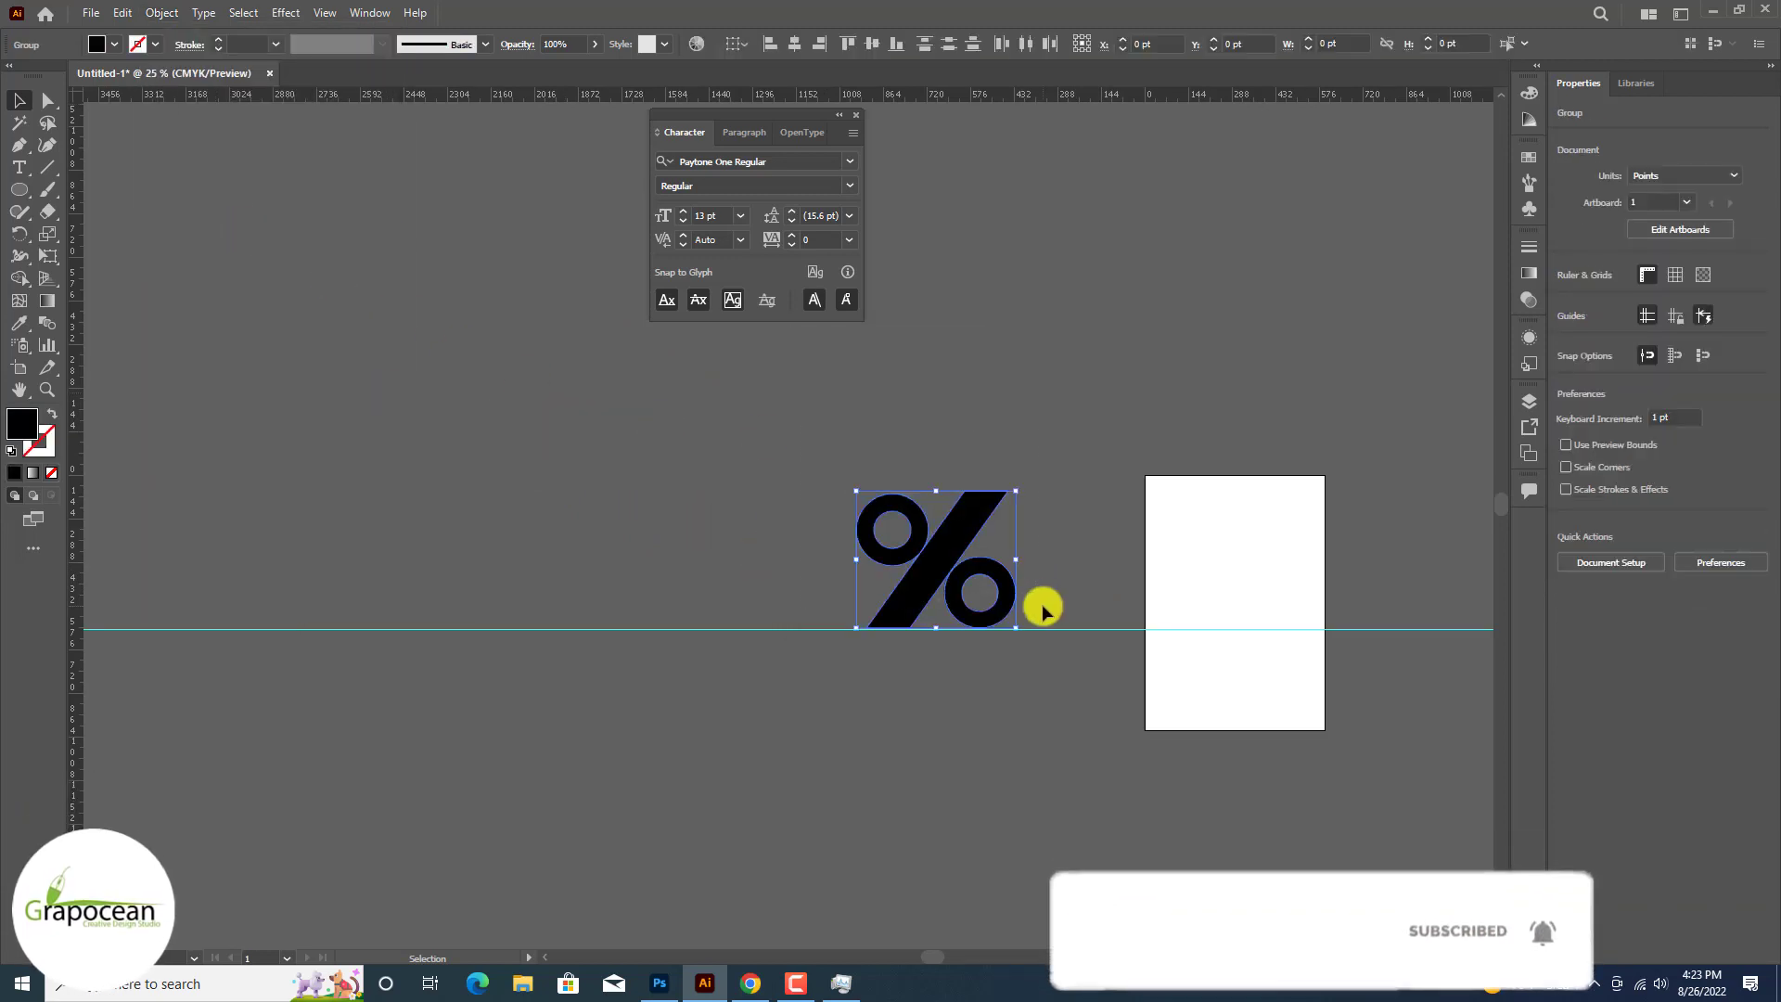
left_click(114, 43)
left_click(128, 68)
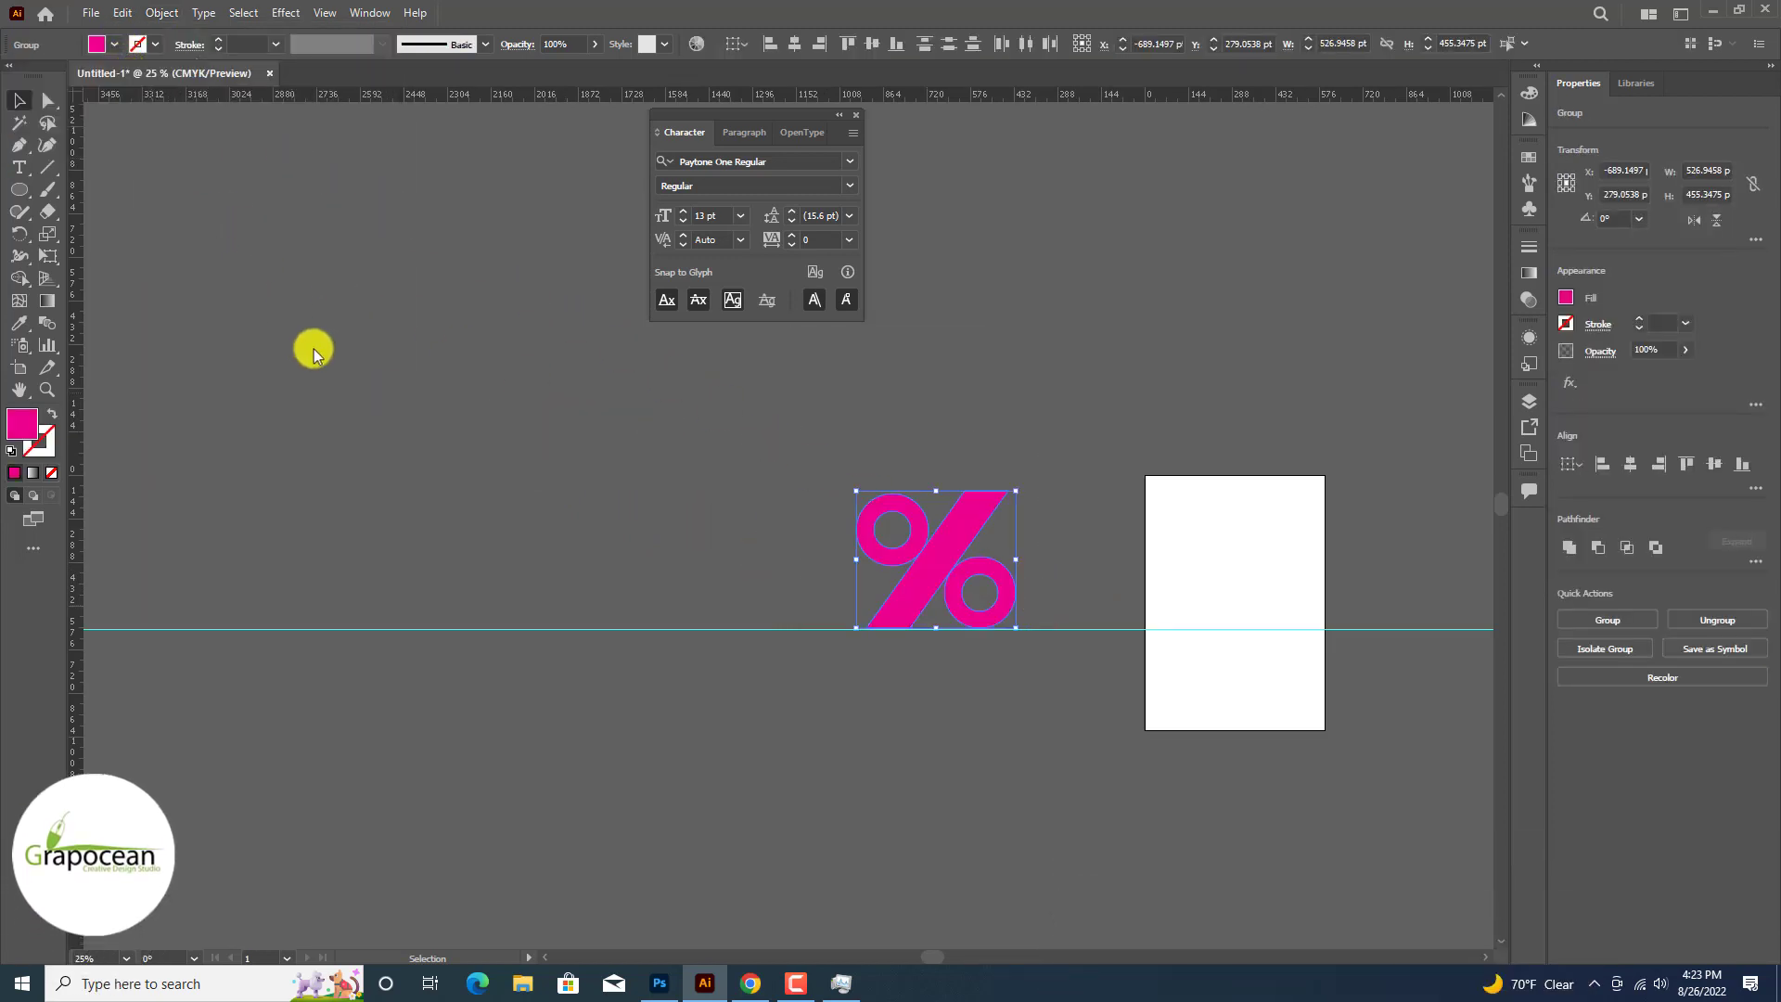
Step: Delete the horizontal guide under the percent sign and group the sign's pieces
left_click(834, 438)
left_click_drag(835, 438, 1049, 603)
left_click_drag(525, 540, 607, 708)
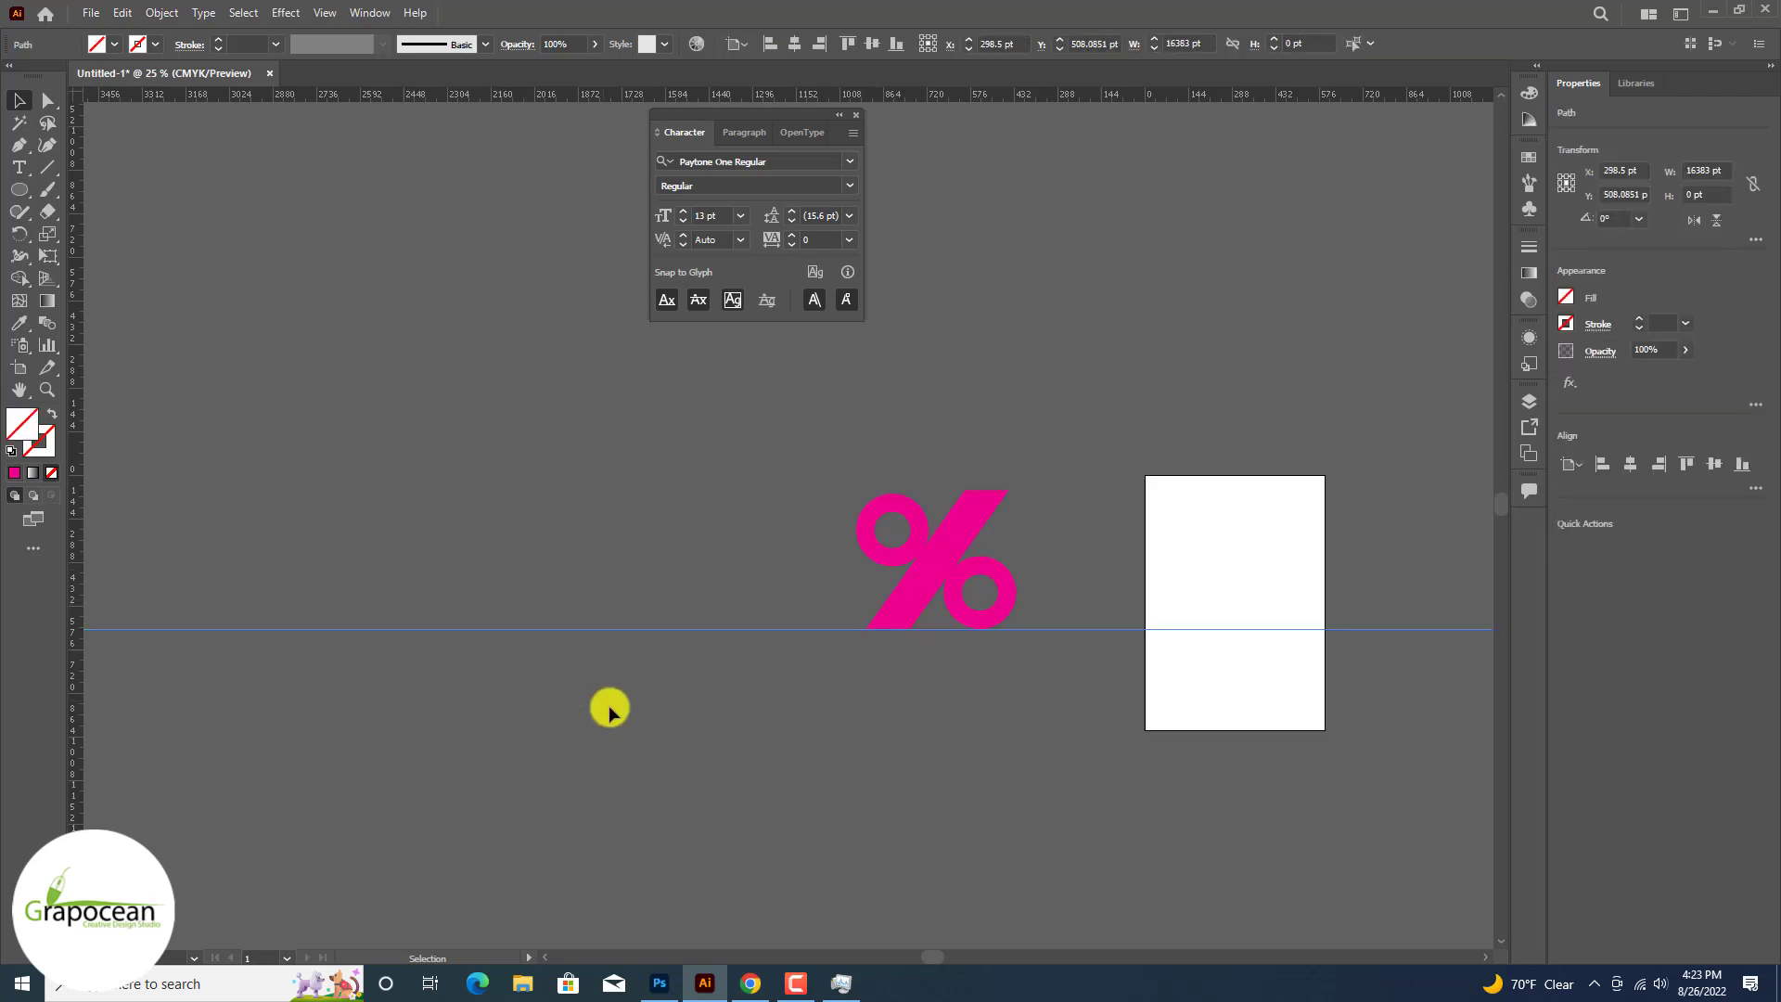
key("Delete")
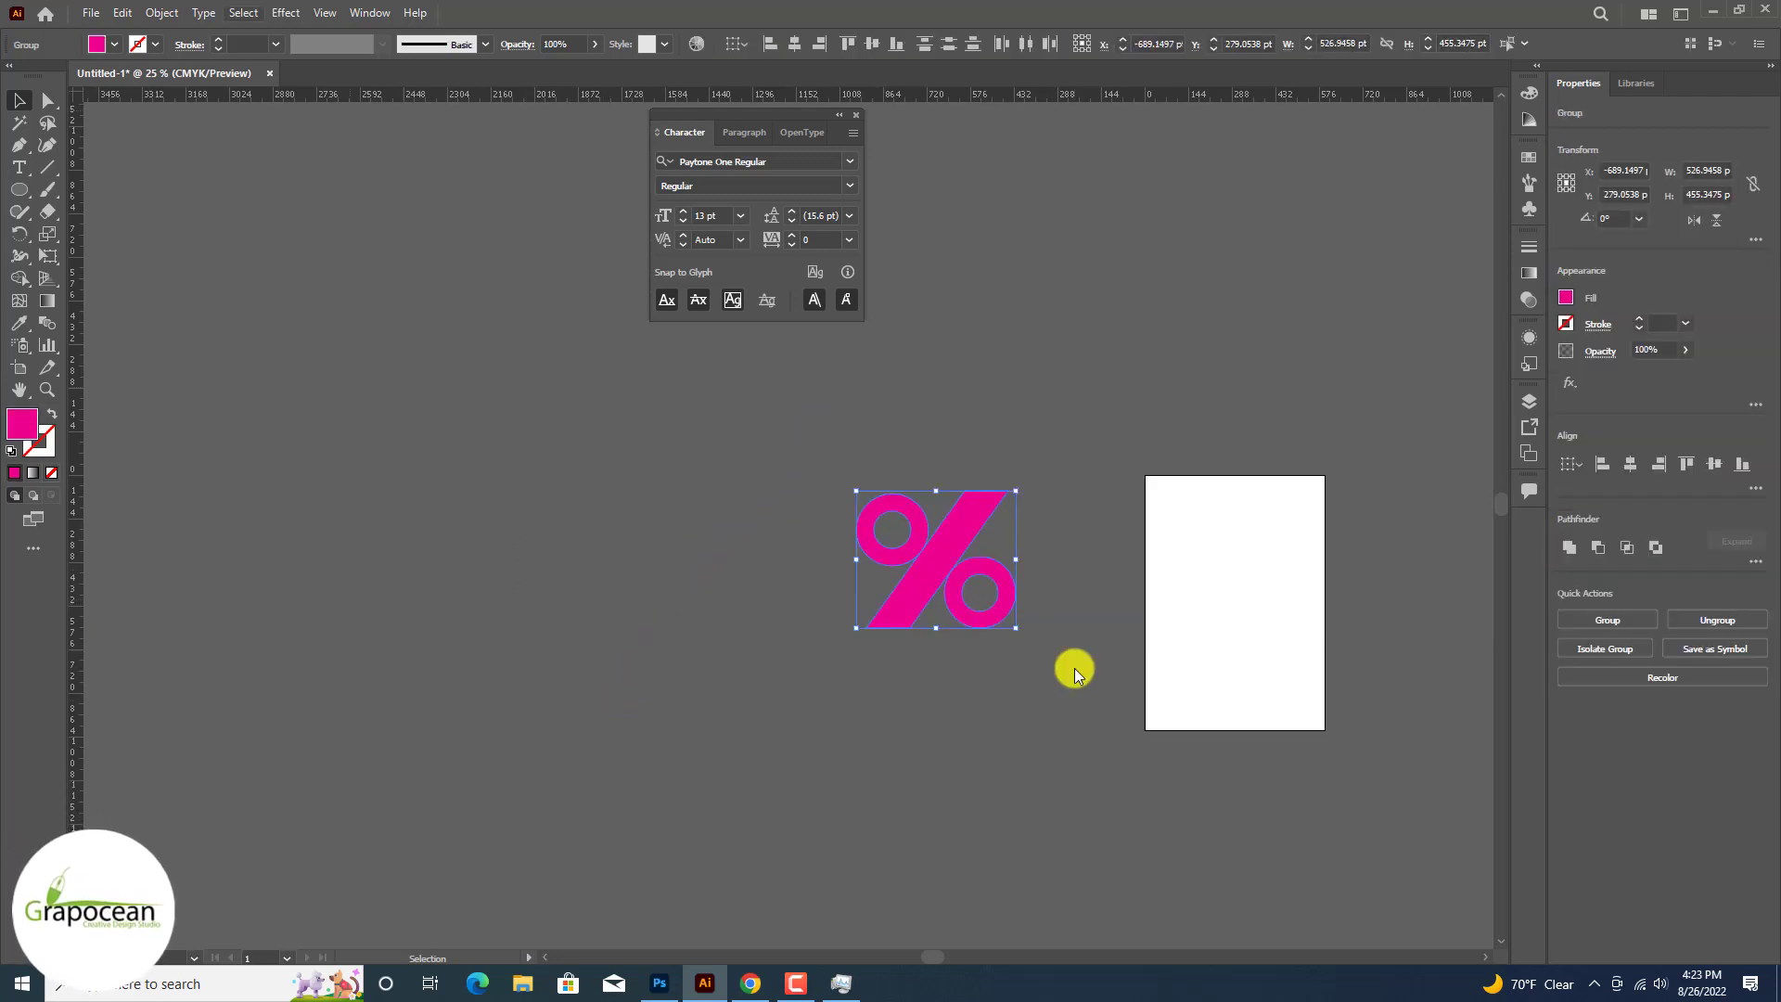
key("v")
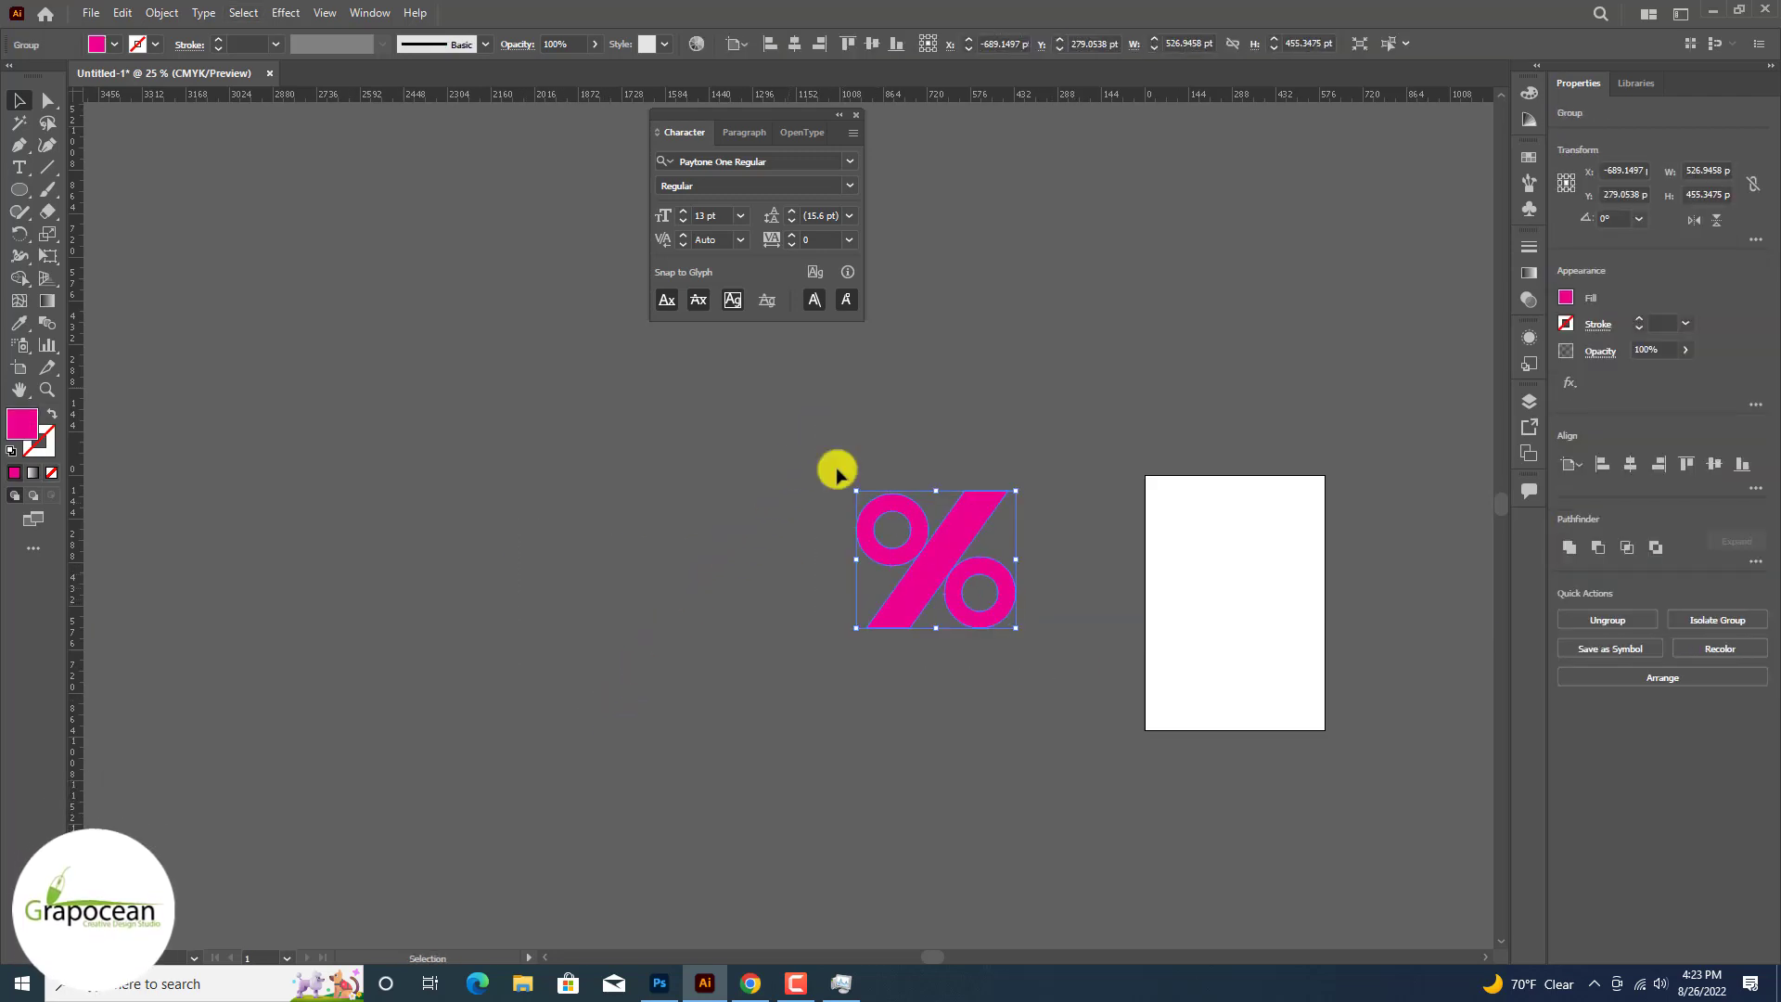
Step: Apply a 3D Extrude & Bevel effect to the percent sign with 115 pt depth and a Classic bevel of 13% width
left_click(285, 13)
mouse_move(390, 118)
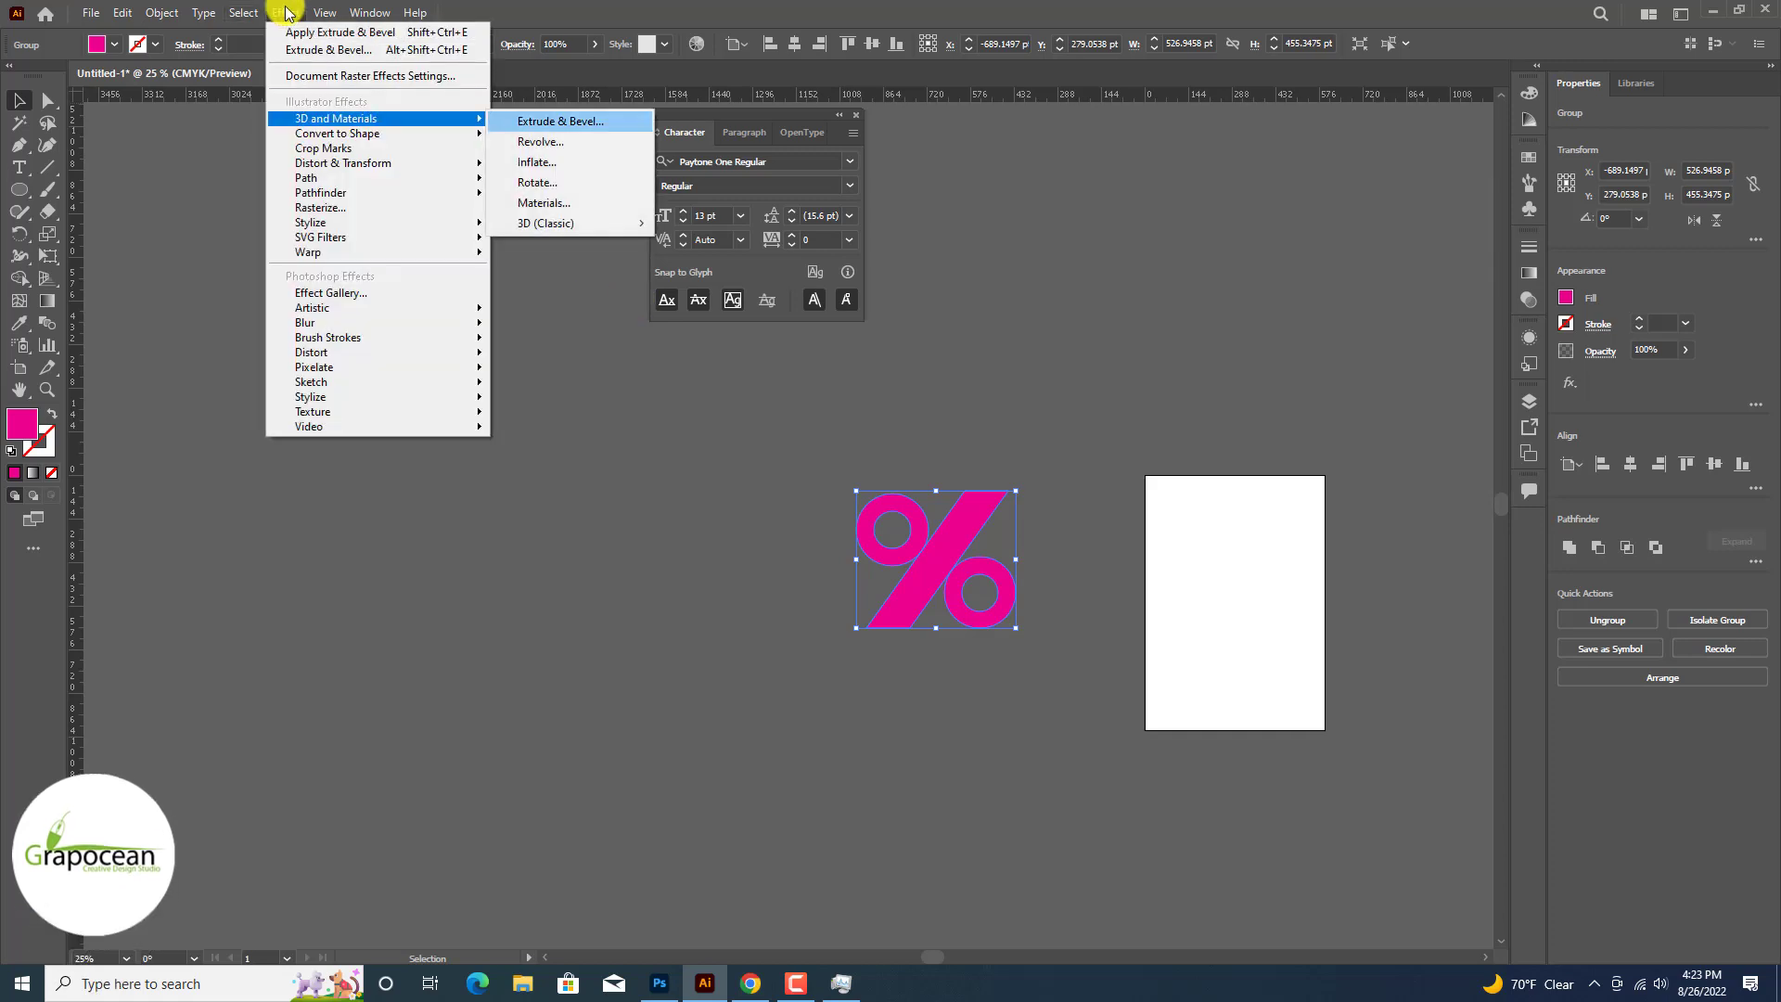
left_click(610, 131)
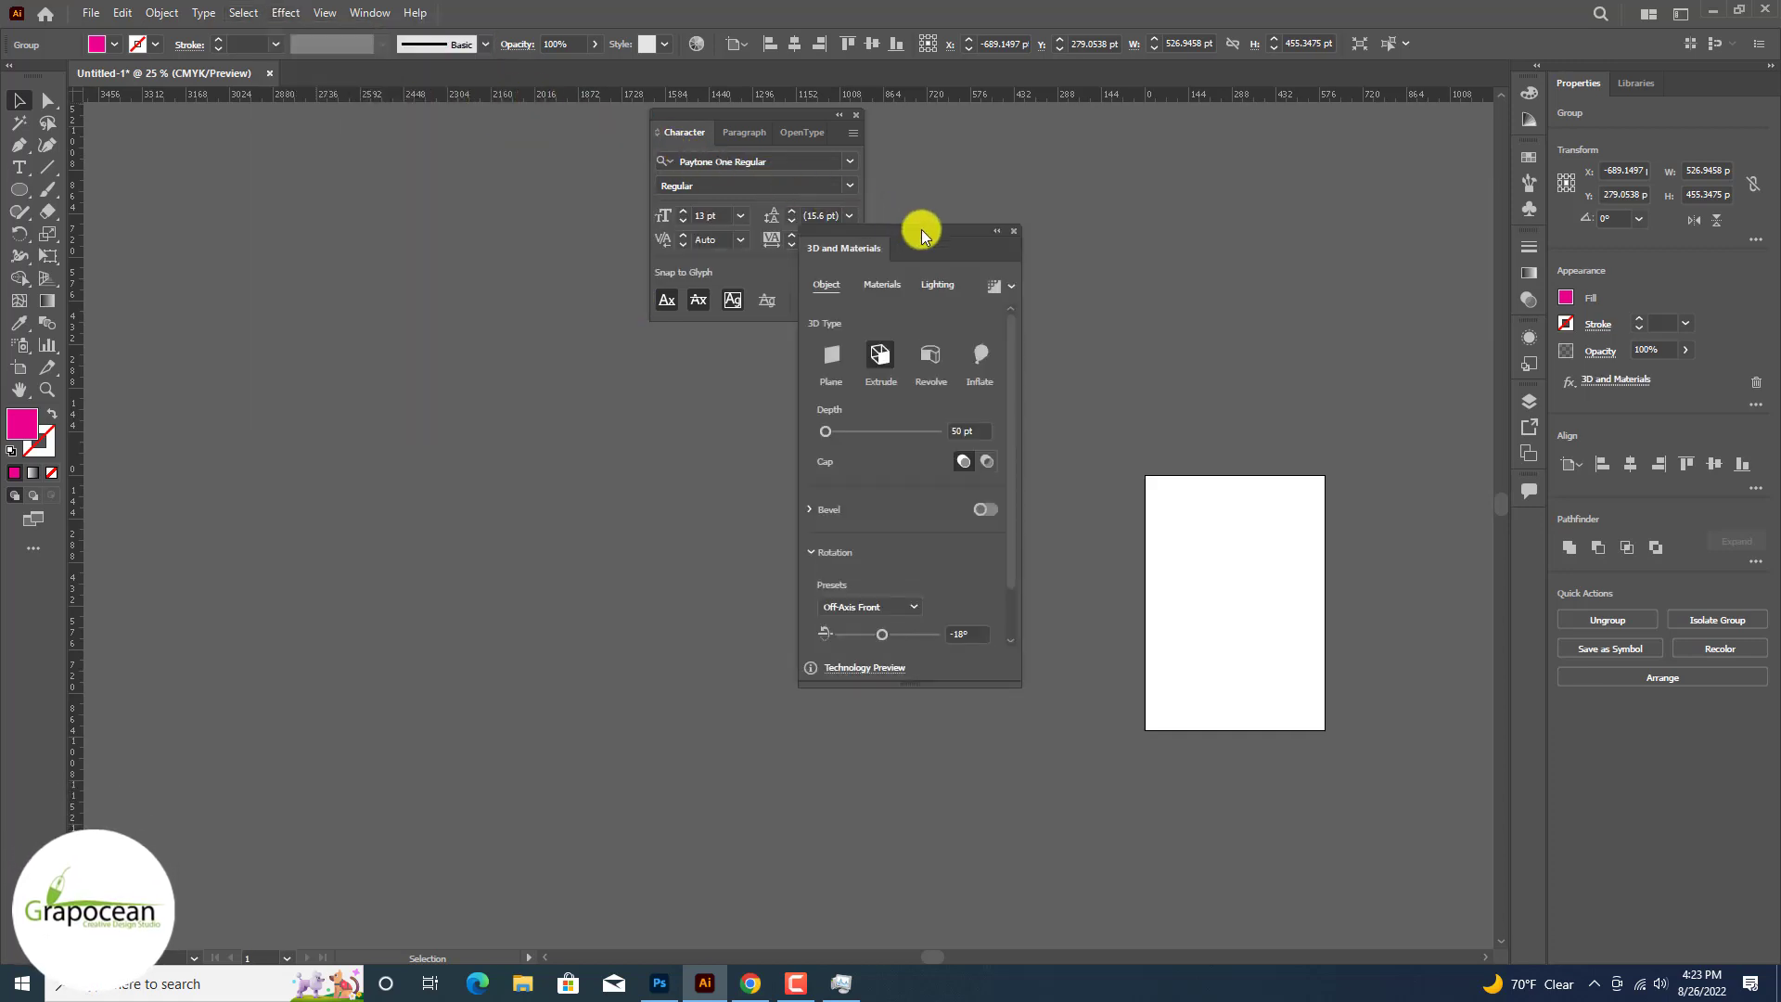
left_click_drag(921, 228, 1235, 227)
left_click_drag(1136, 428, 1139, 428)
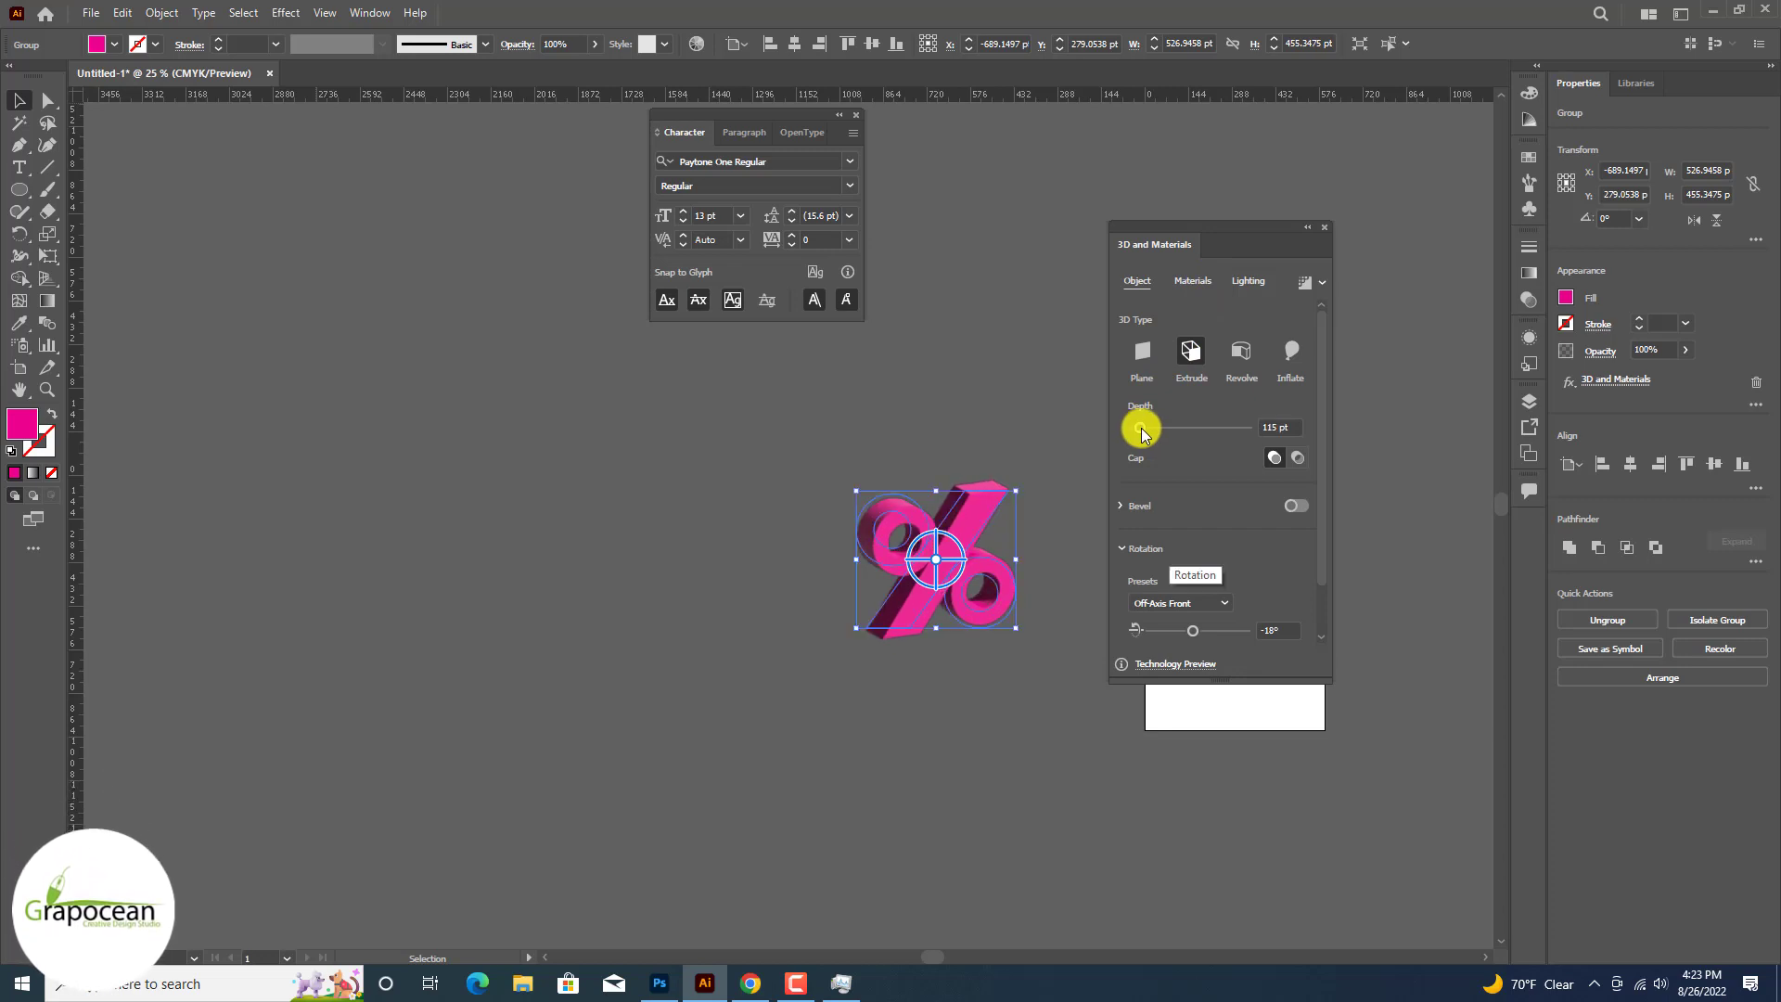
left_click(1295, 507)
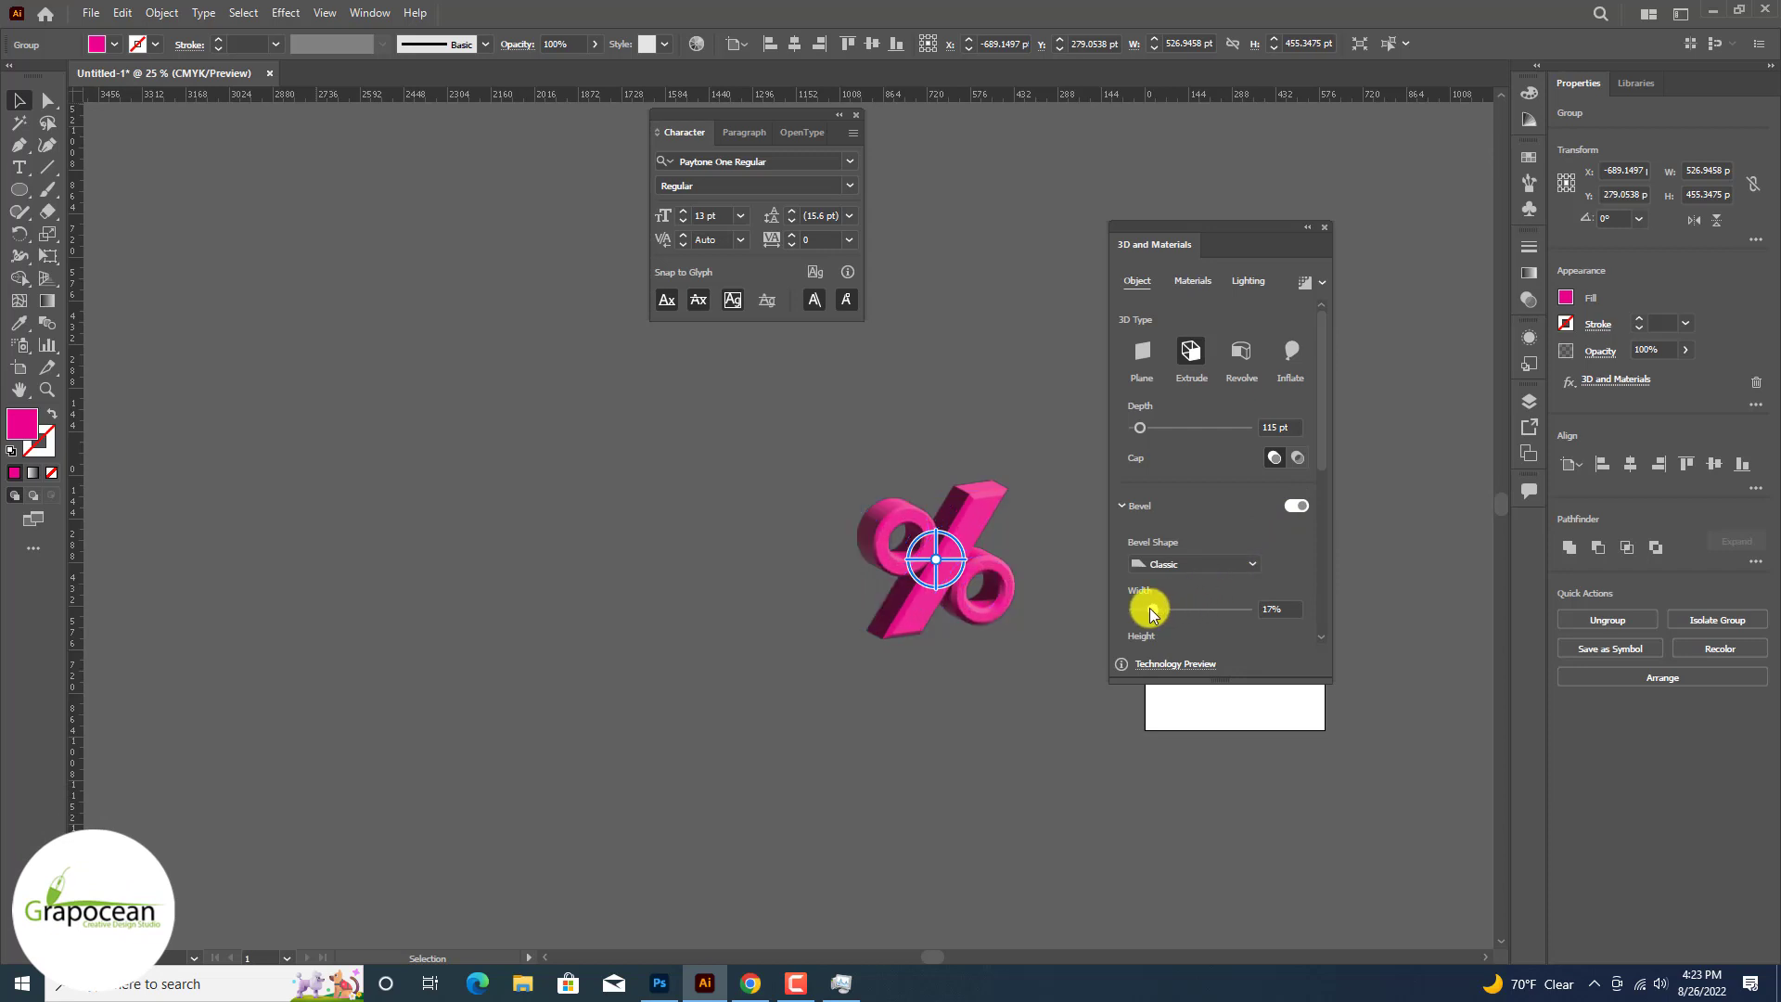
left_click_drag(1150, 614, 1150, 614)
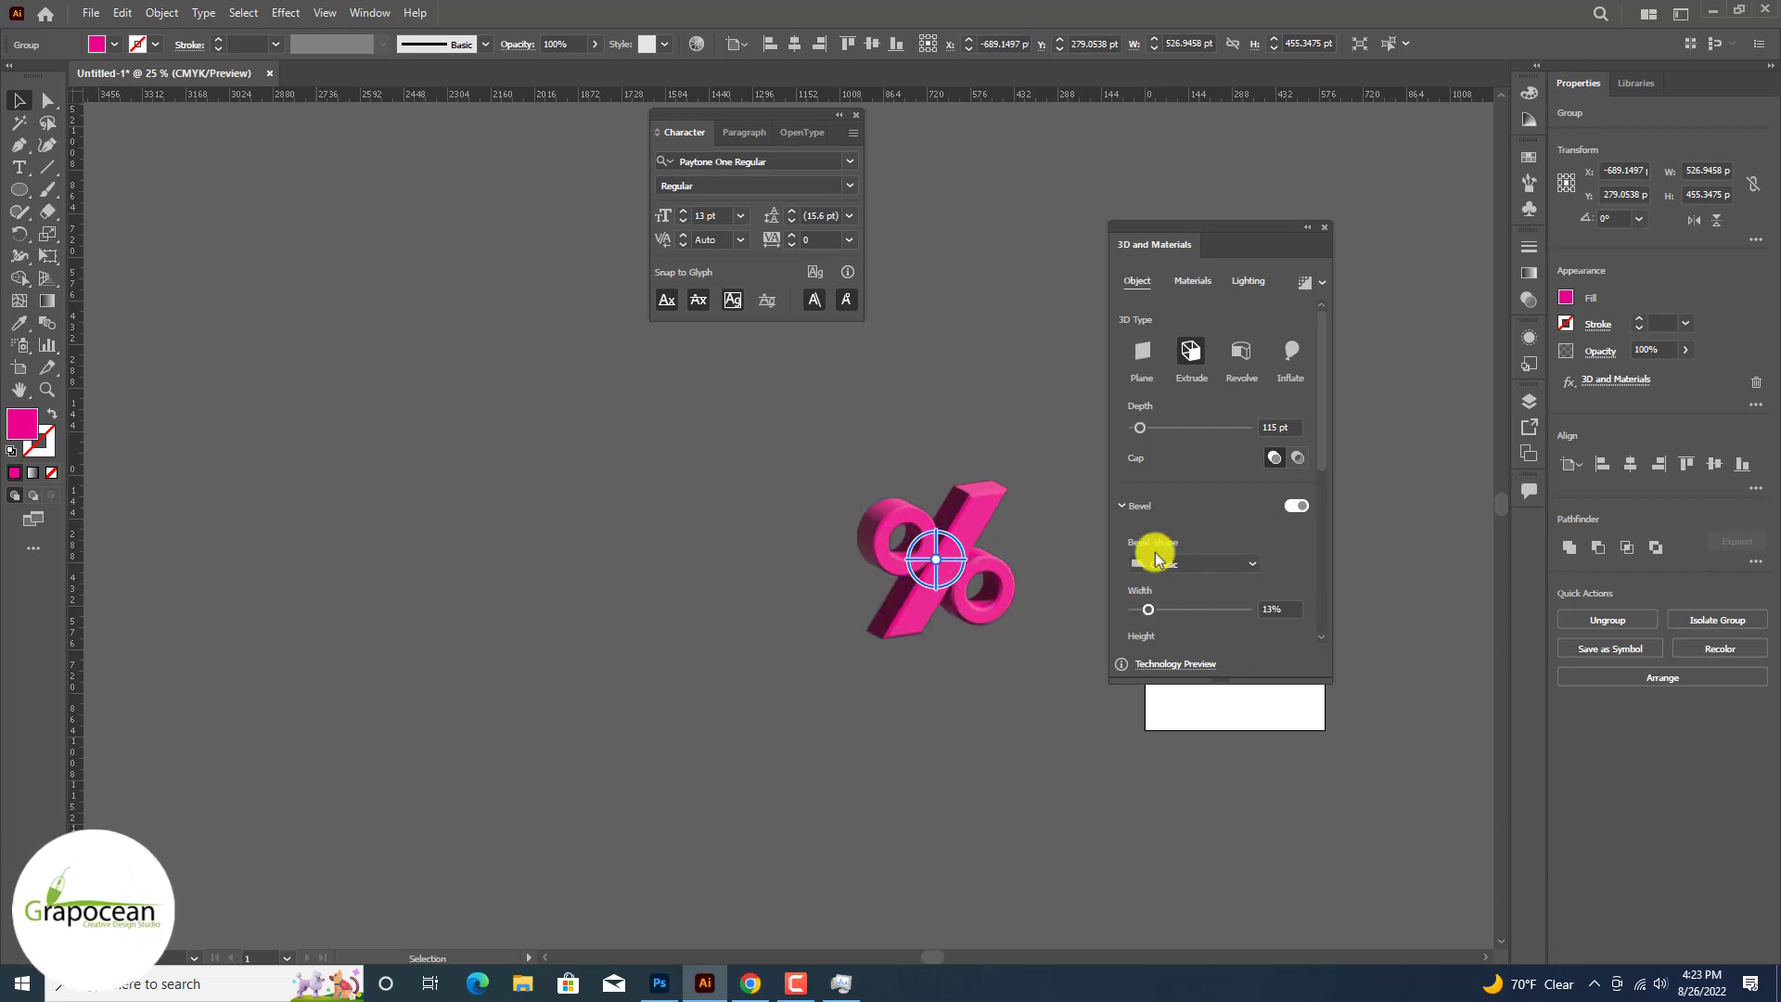
Step: Raise the 3D material's roughness, set its metallic value to 0.72, and adjust the light on the percent sign
left_click(1193, 281)
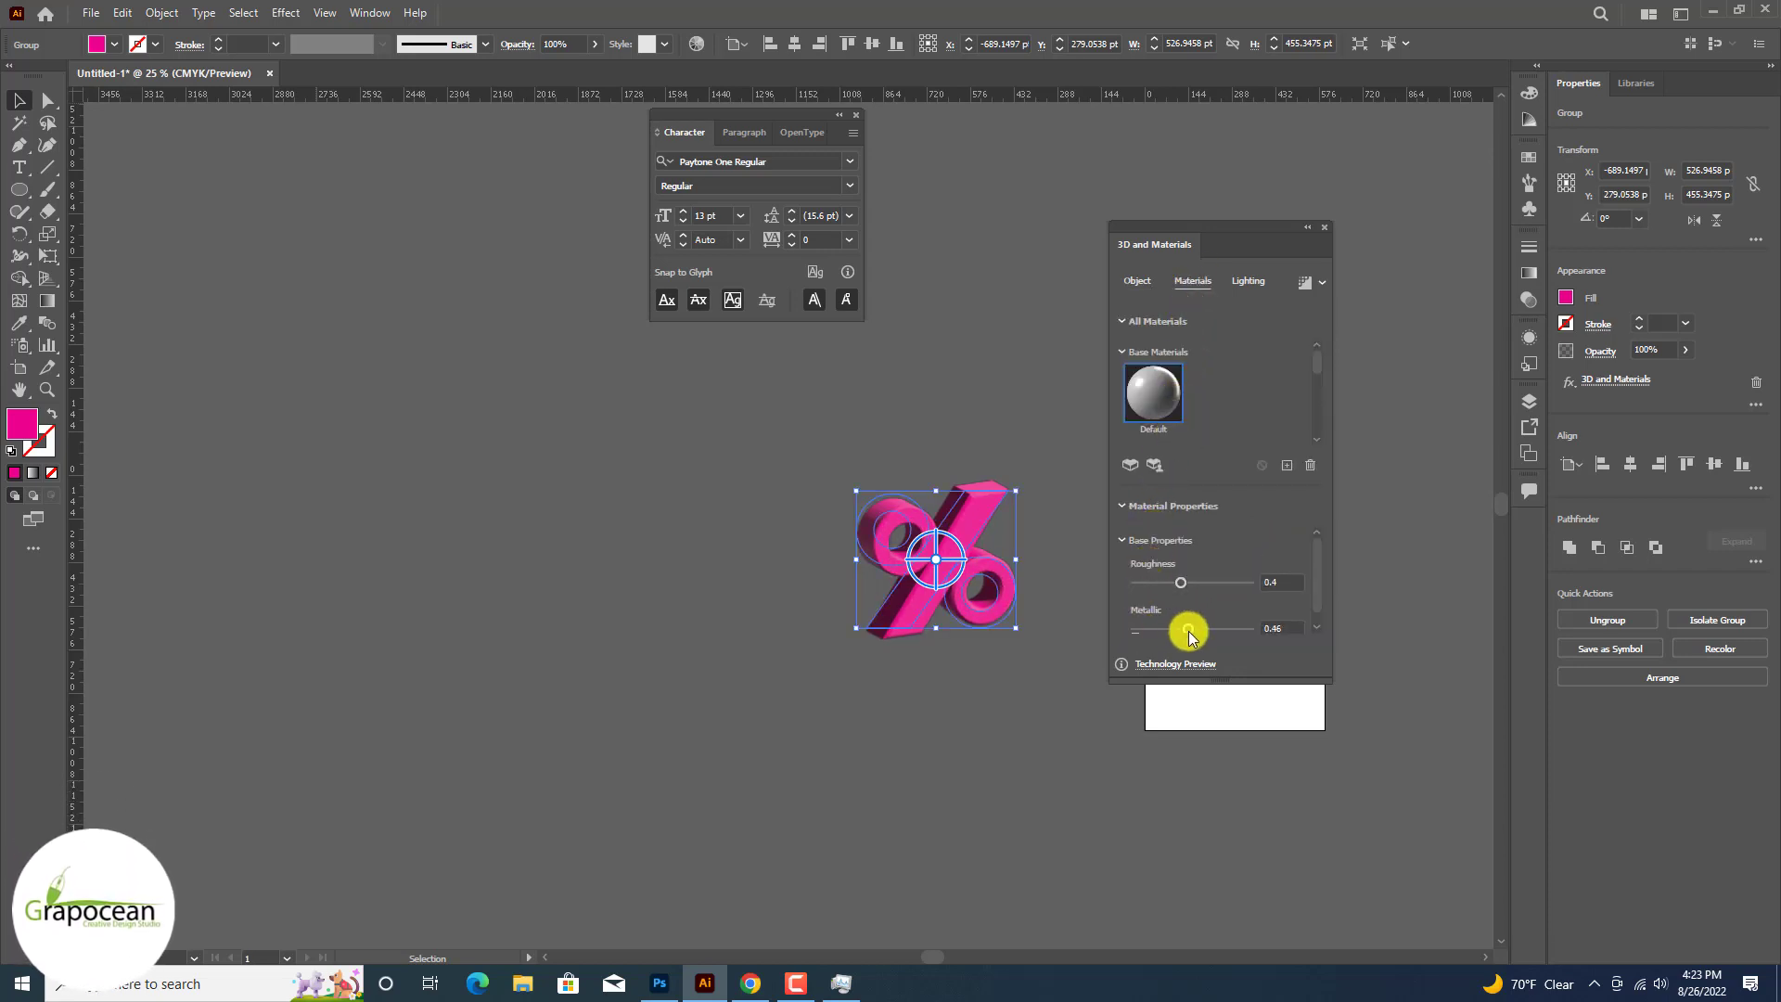
mouse_move(1180, 586)
left_mouse_down()
mouse_move(1159, 584)
mouse_move(1216, 587)
left_mouse_up()
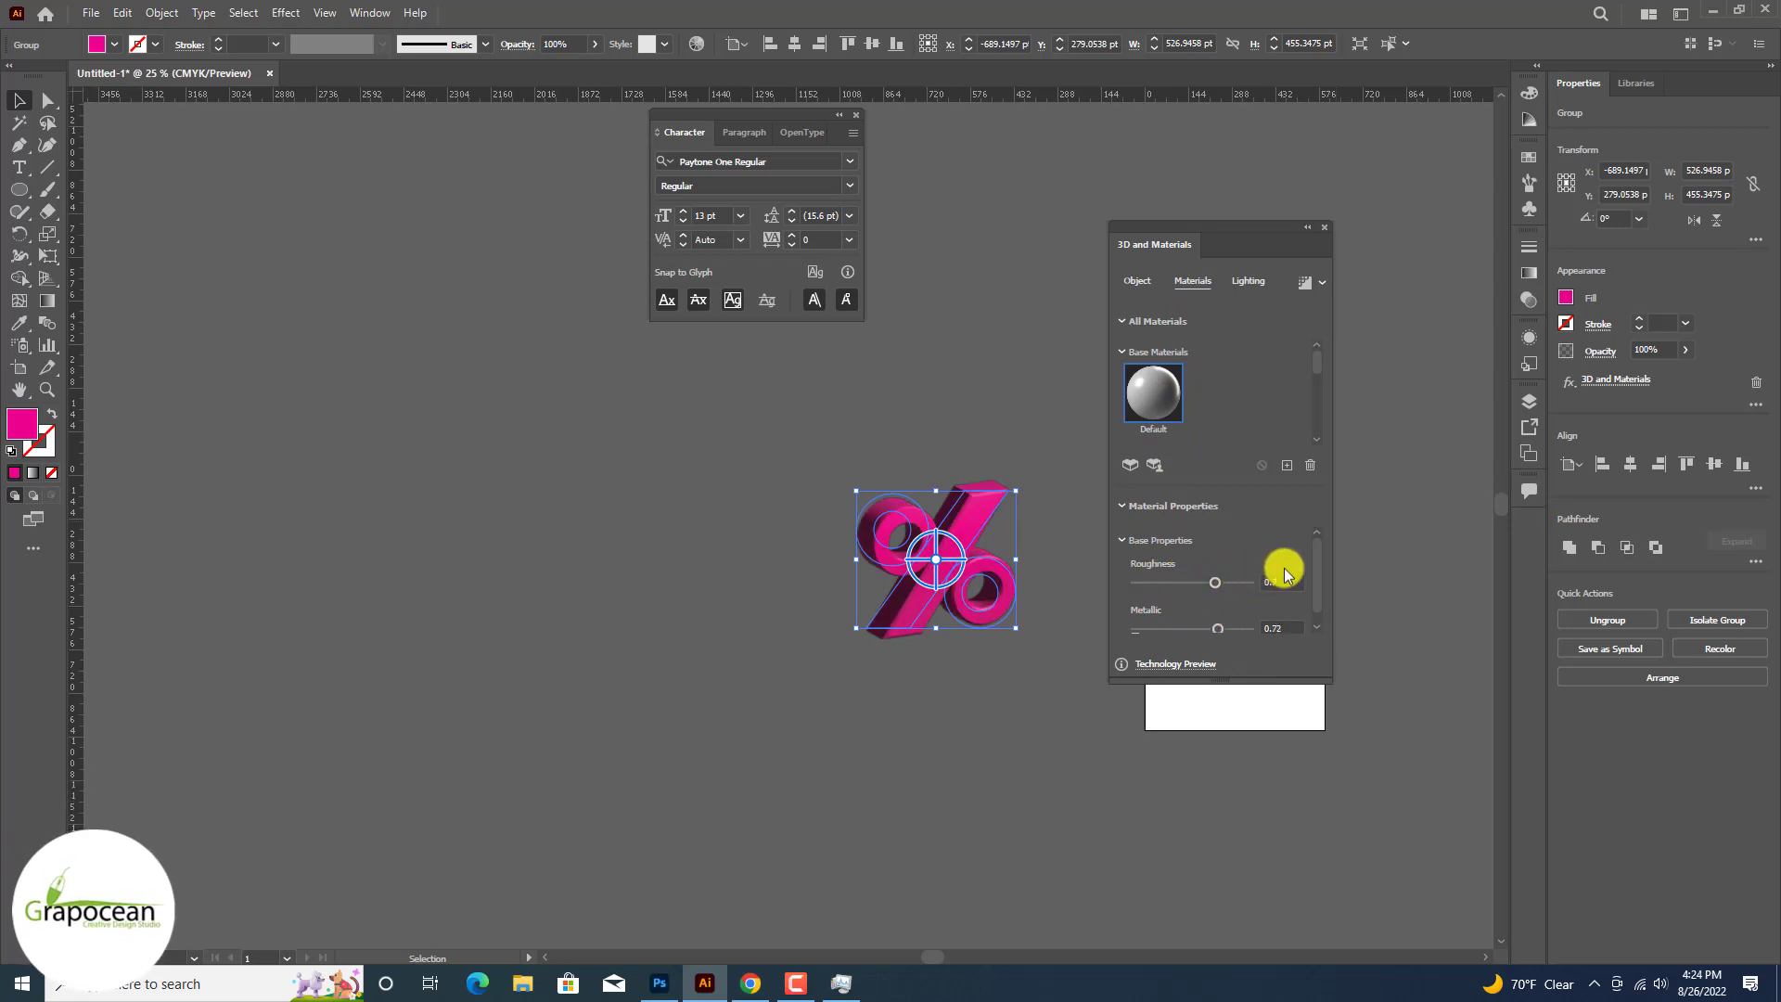
left_click(1246, 282)
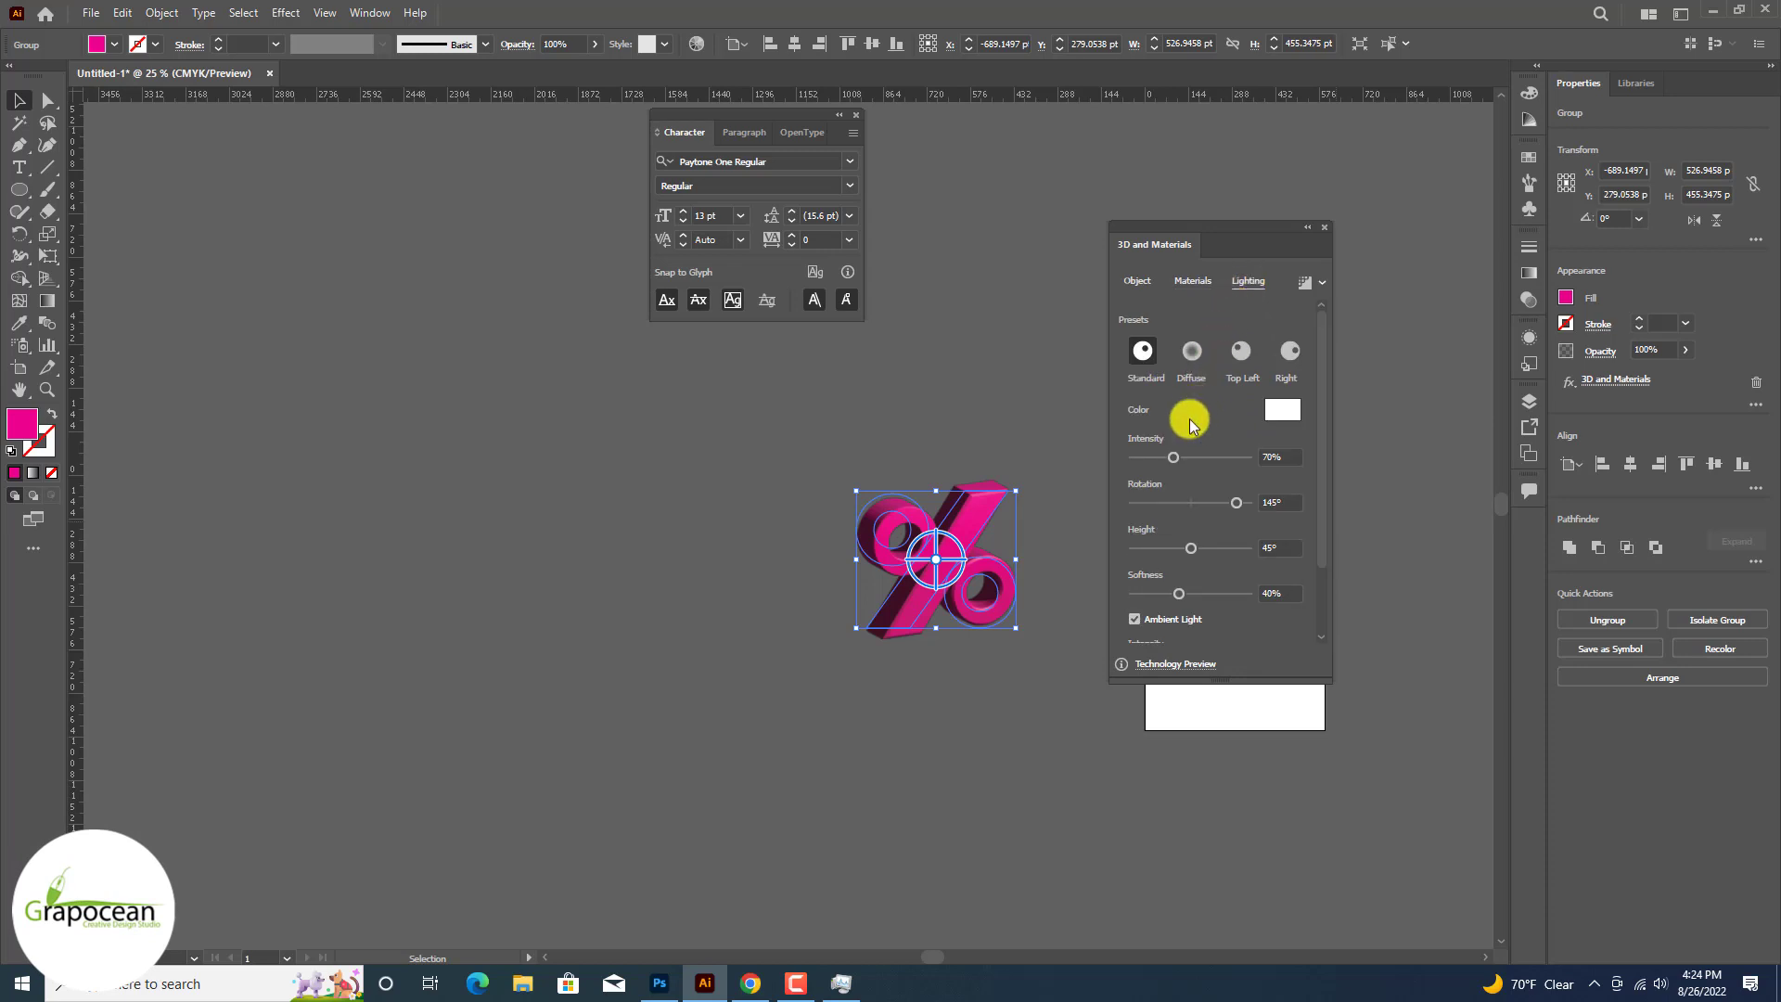
mouse_move(1174, 457)
left_mouse_down()
mouse_move(1231, 458)
mouse_move(1157, 500)
mouse_move(1203, 507)
mouse_move(1144, 542)
mouse_move(1244, 553)
mouse_move(1162, 567)
left_mouse_up()
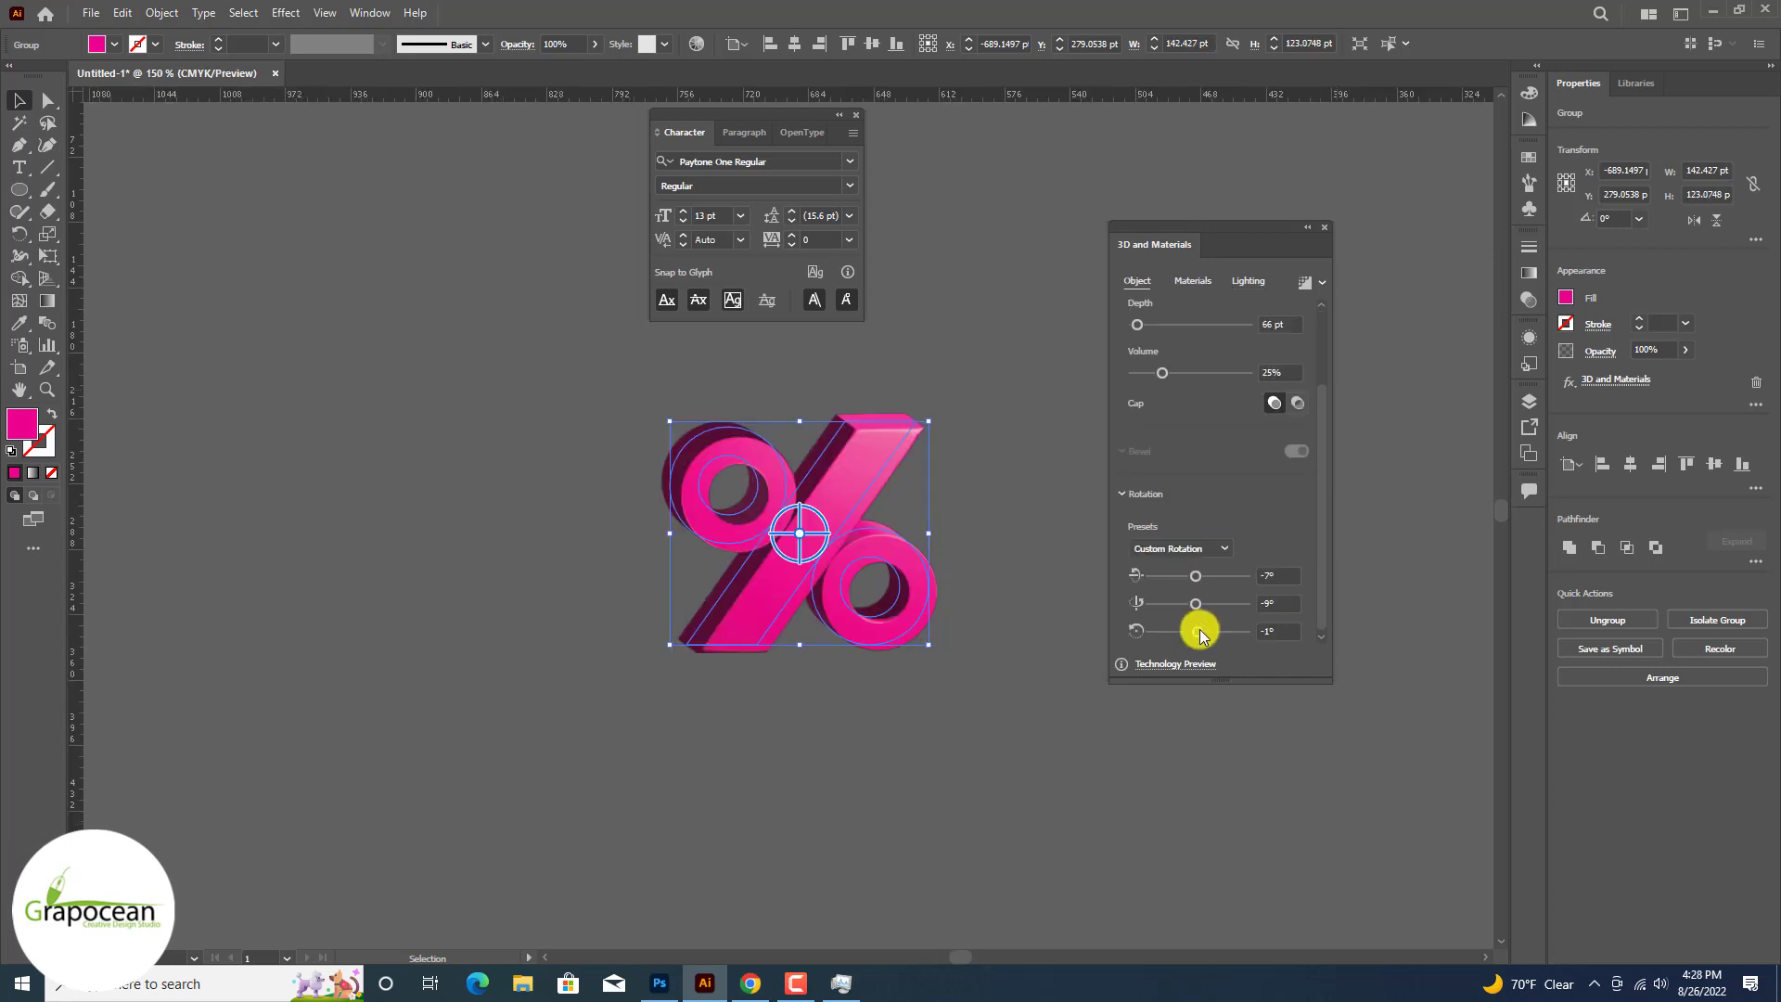
Step: Set the sign's 3D rotation to 0°, -15° and 2°, and its light to 172% intensity, 180° rotation, 77° height and 4% softness
left_click_drag(1198, 579, 1200, 638)
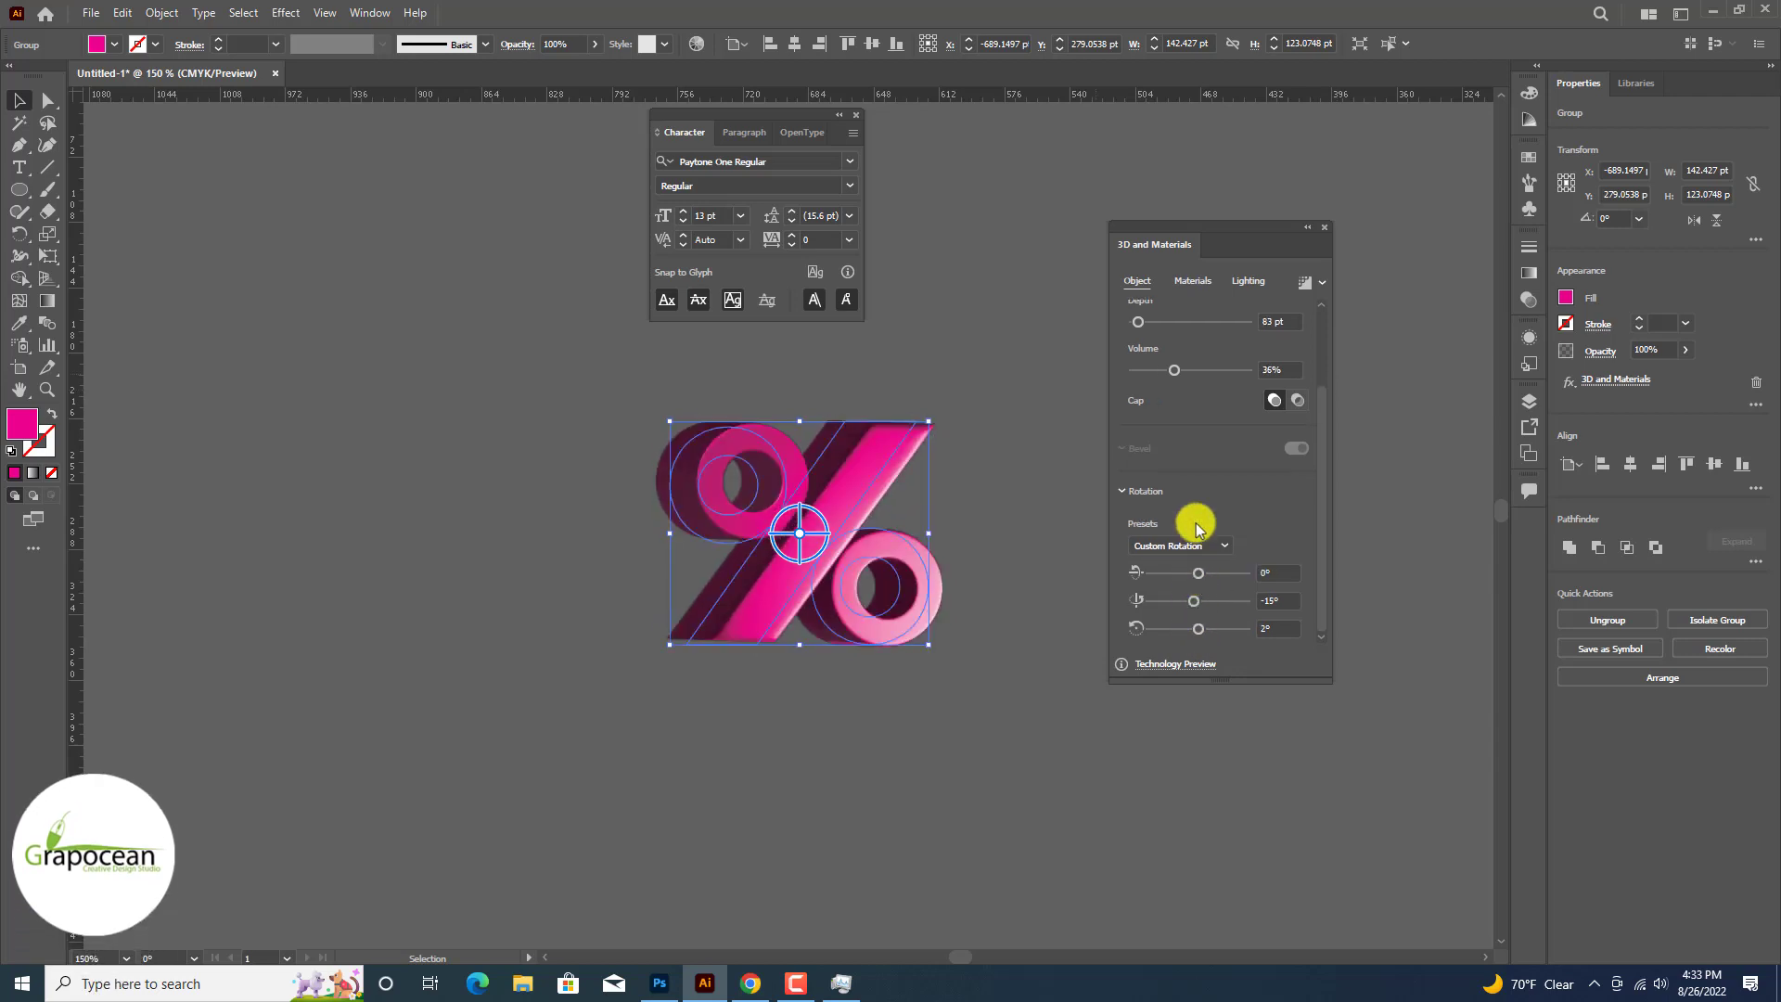
left_click(1244, 289)
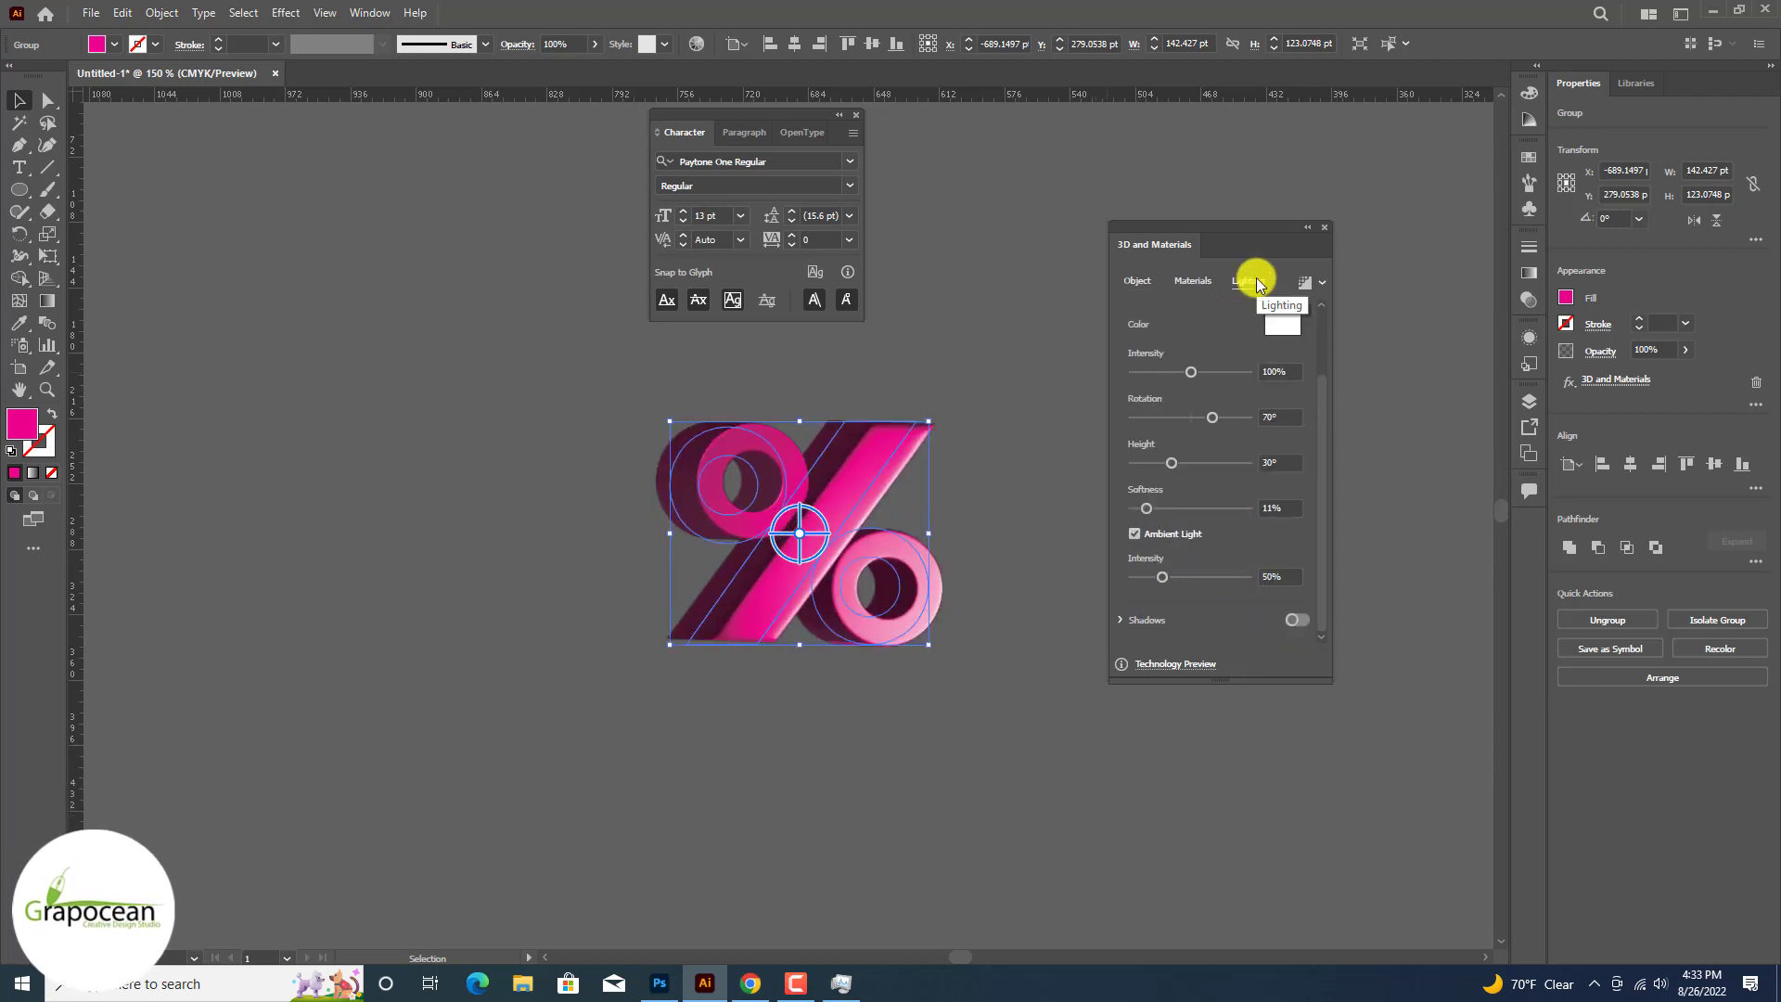
left_click_drag(1197, 370, 1191, 478)
left_click_drag(1166, 577, 1219, 577)
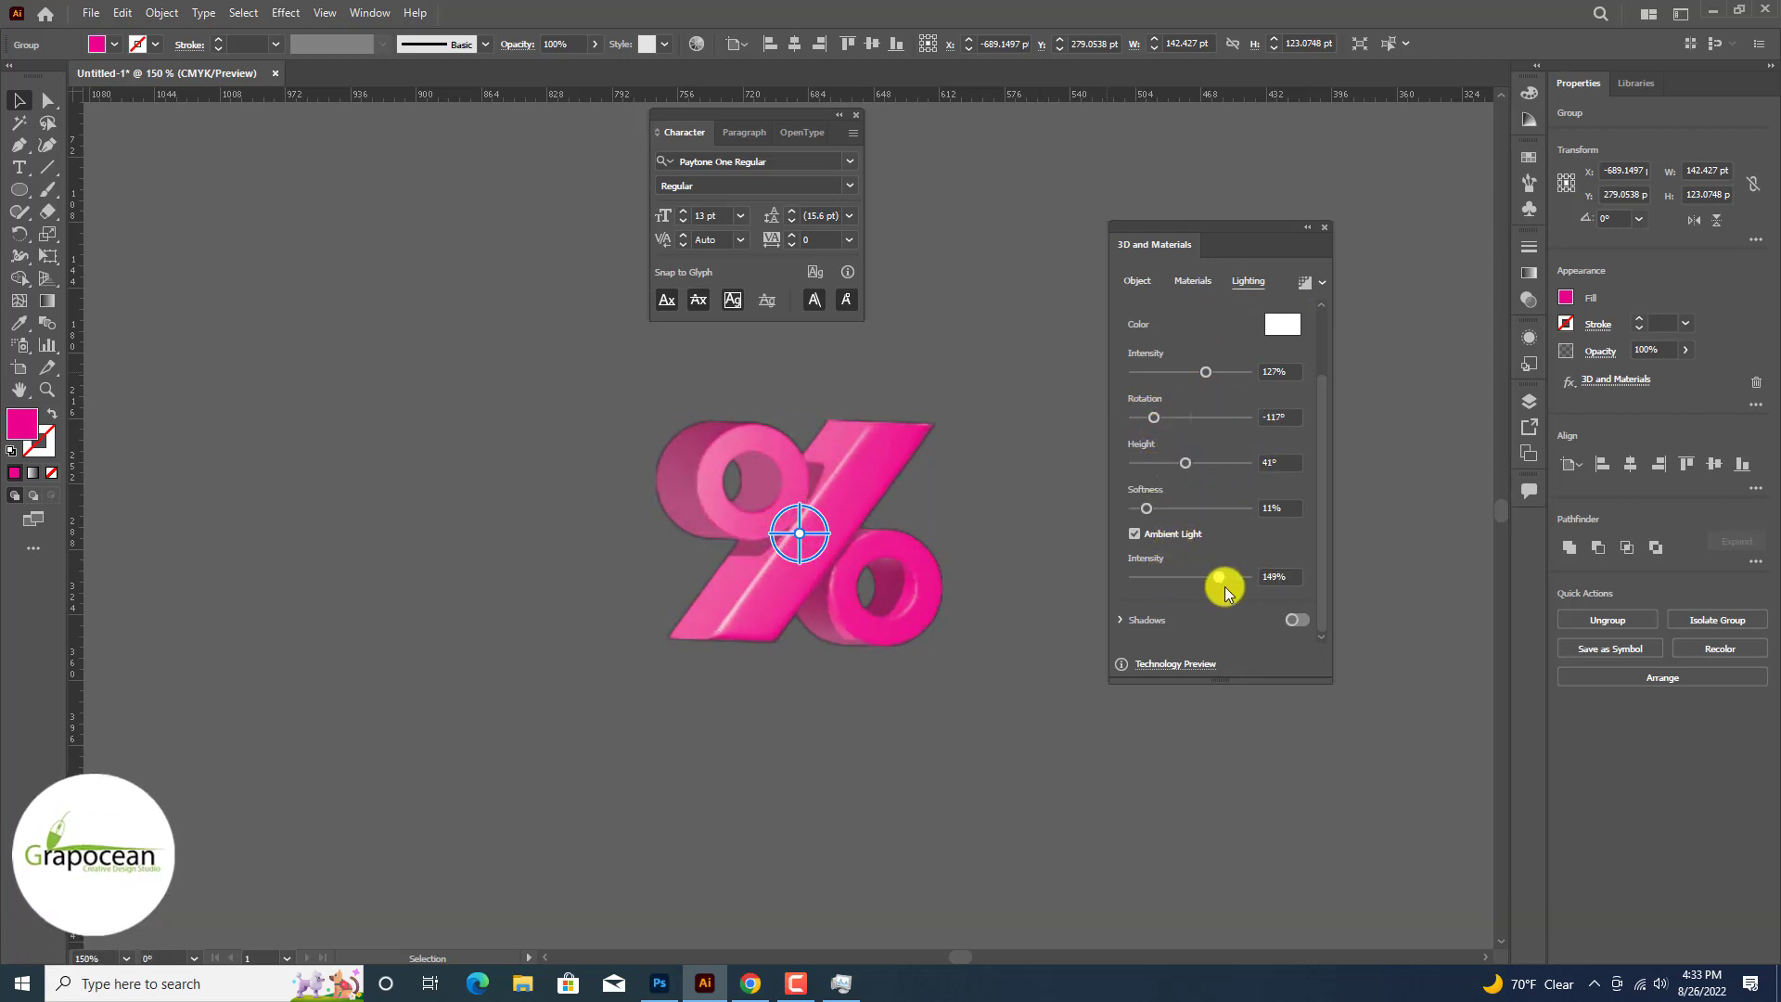
left_click_drag(1147, 509, 1166, 509)
left_click_drag(1167, 580, 1223, 586)
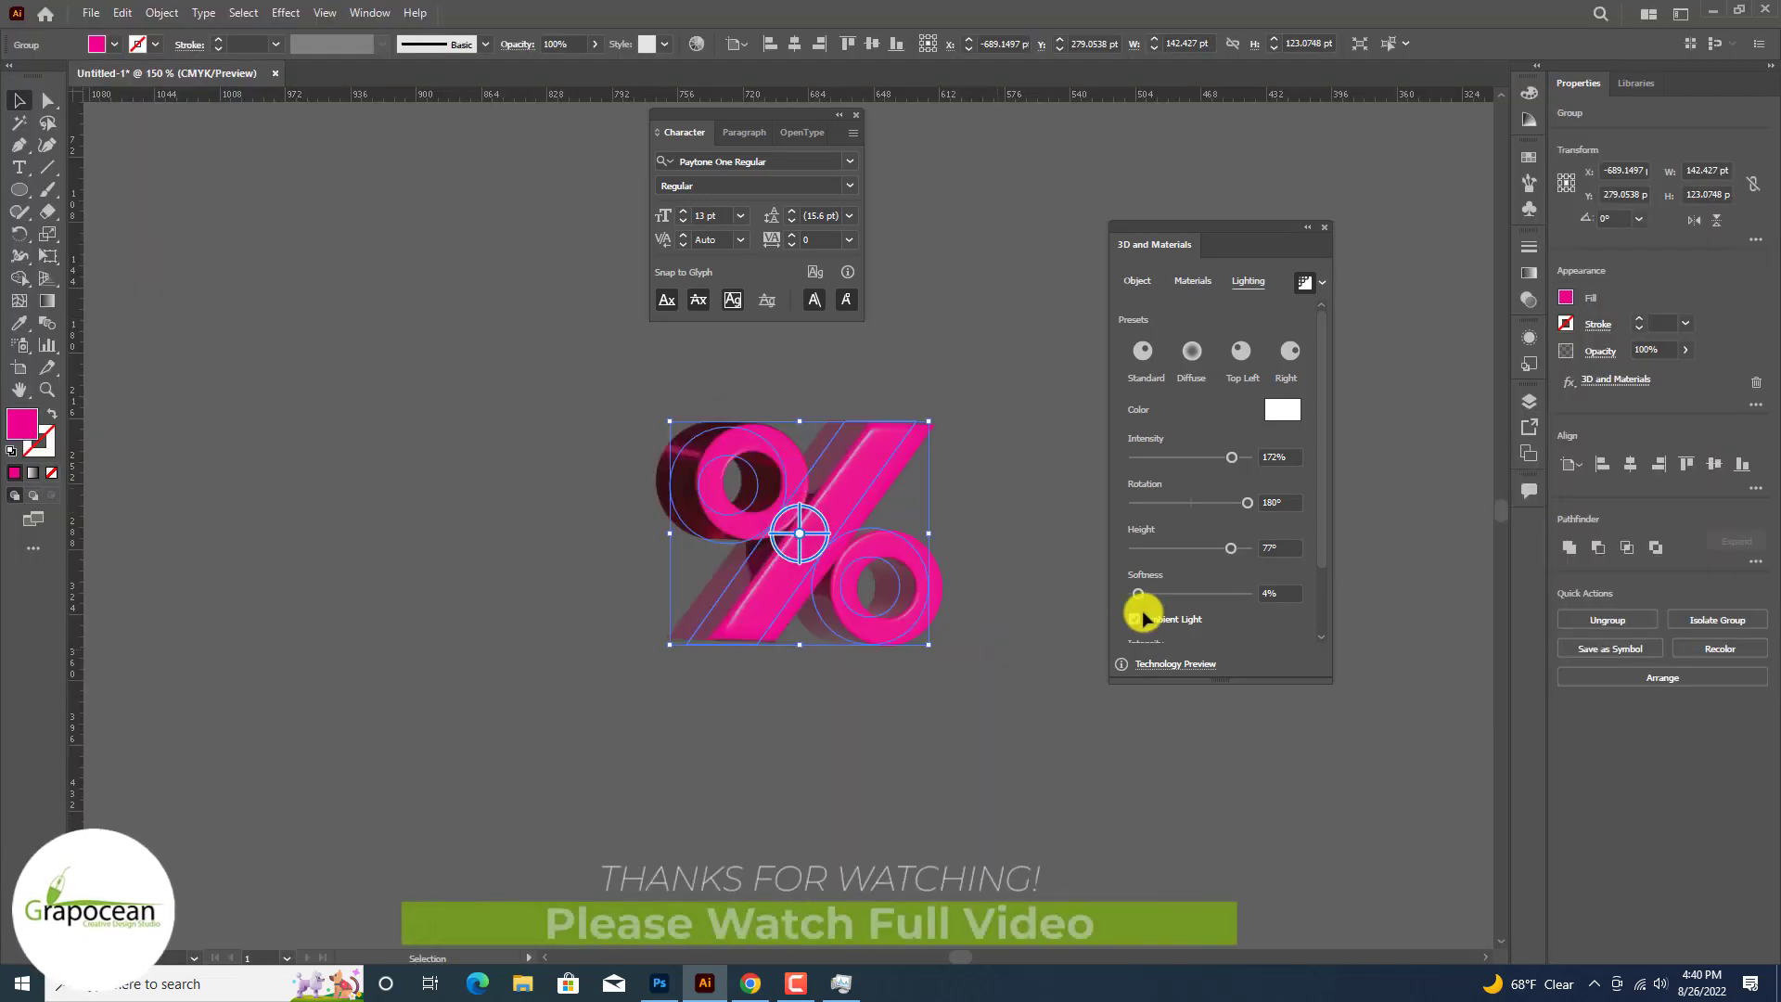
Step: Bring the 3D percent sign into the Social Media Post document in Photoshop and place it beside the woman's head
left_click(974, 710)
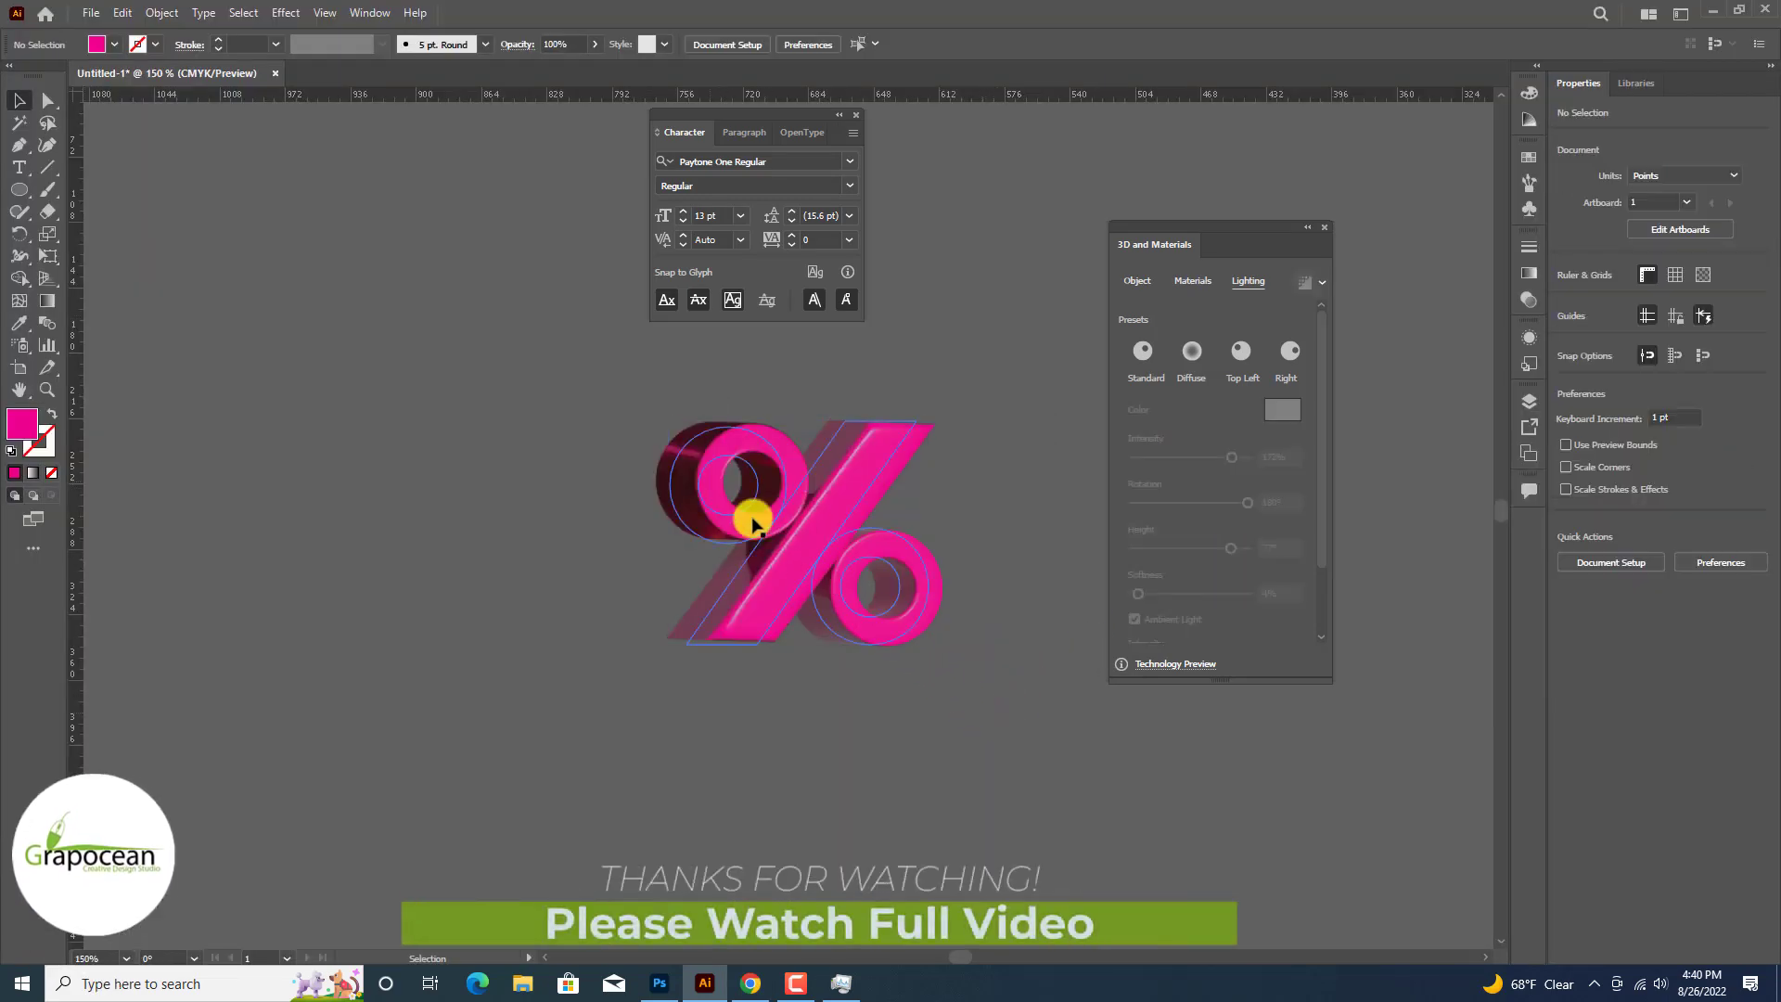
left_click(724, 489)
left_click(789, 730)
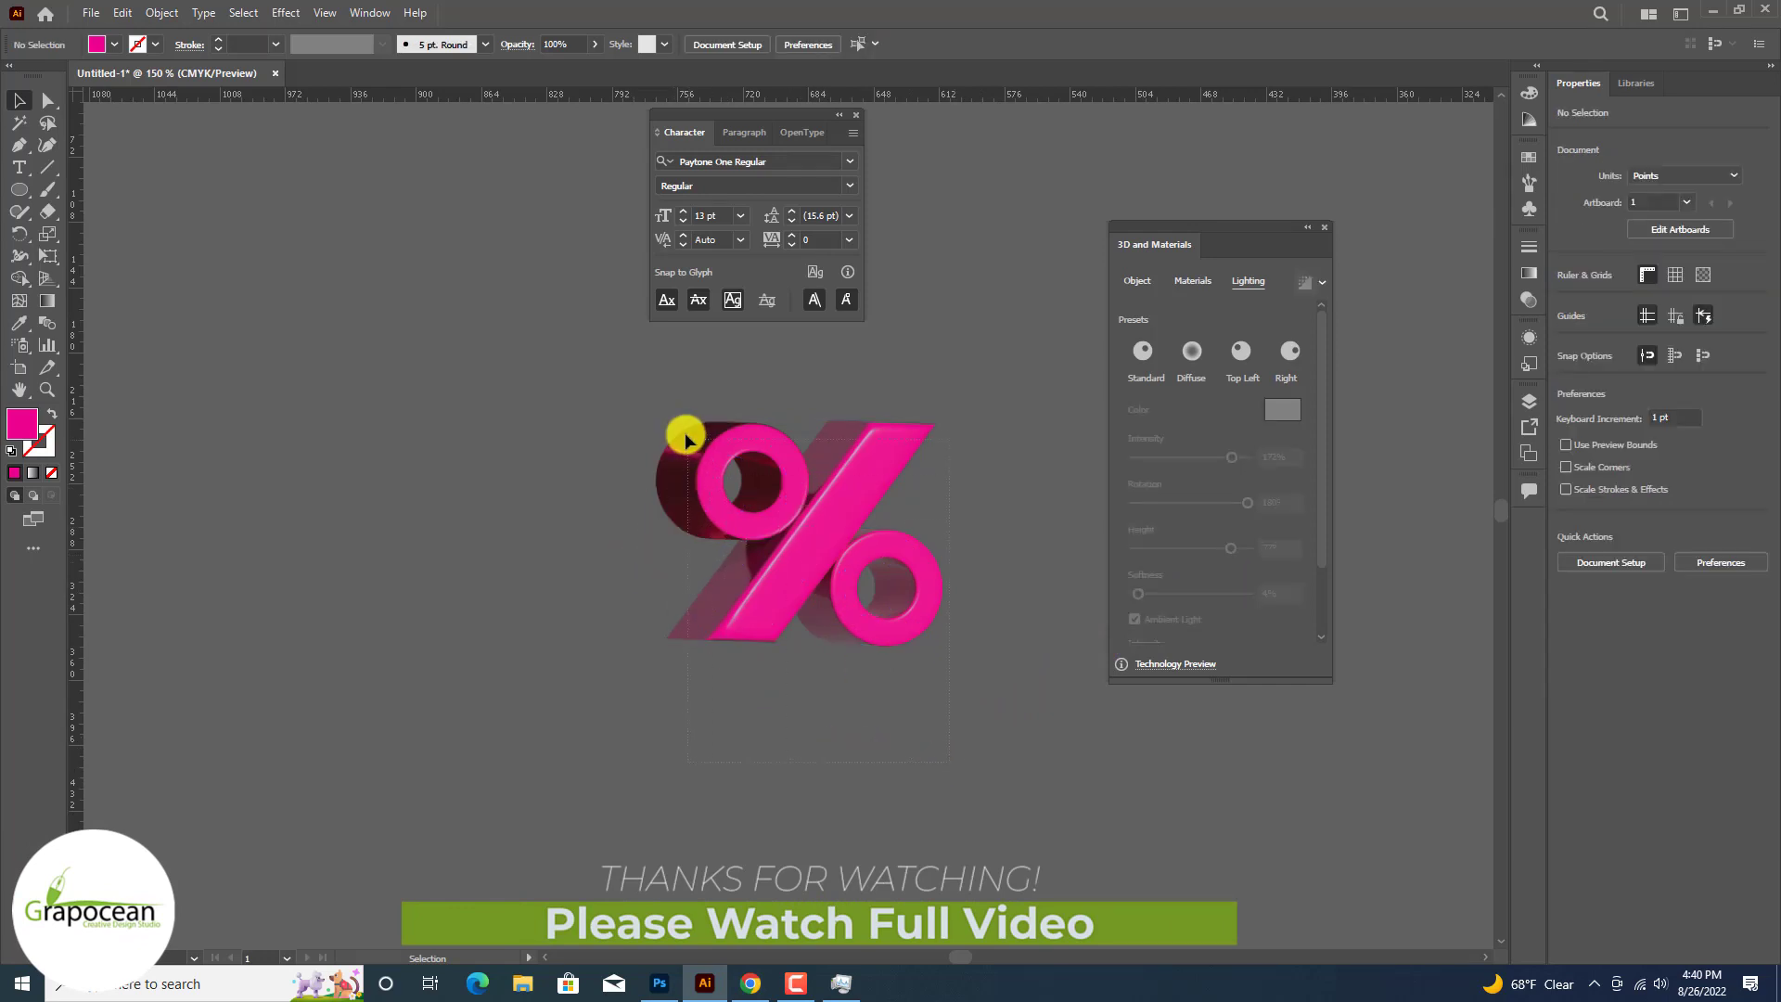
left_click(691, 455)
left_click_drag(696, 424, 687, 955)
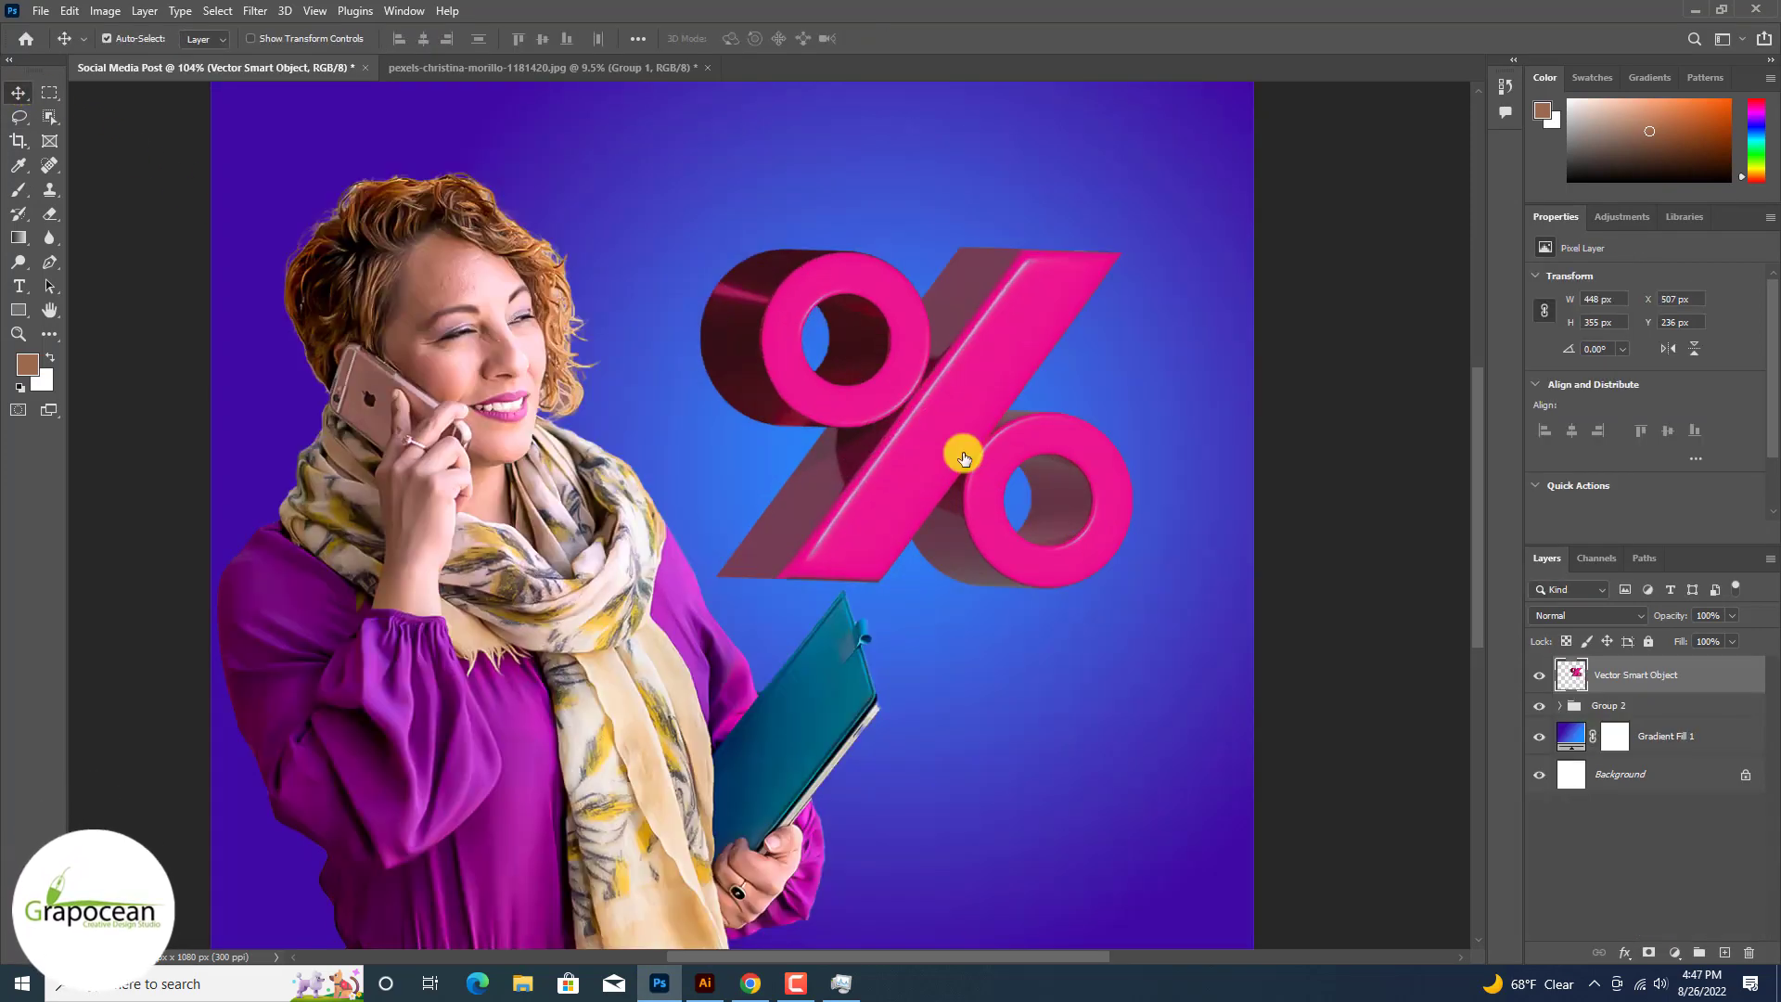
key("ctrl+j")
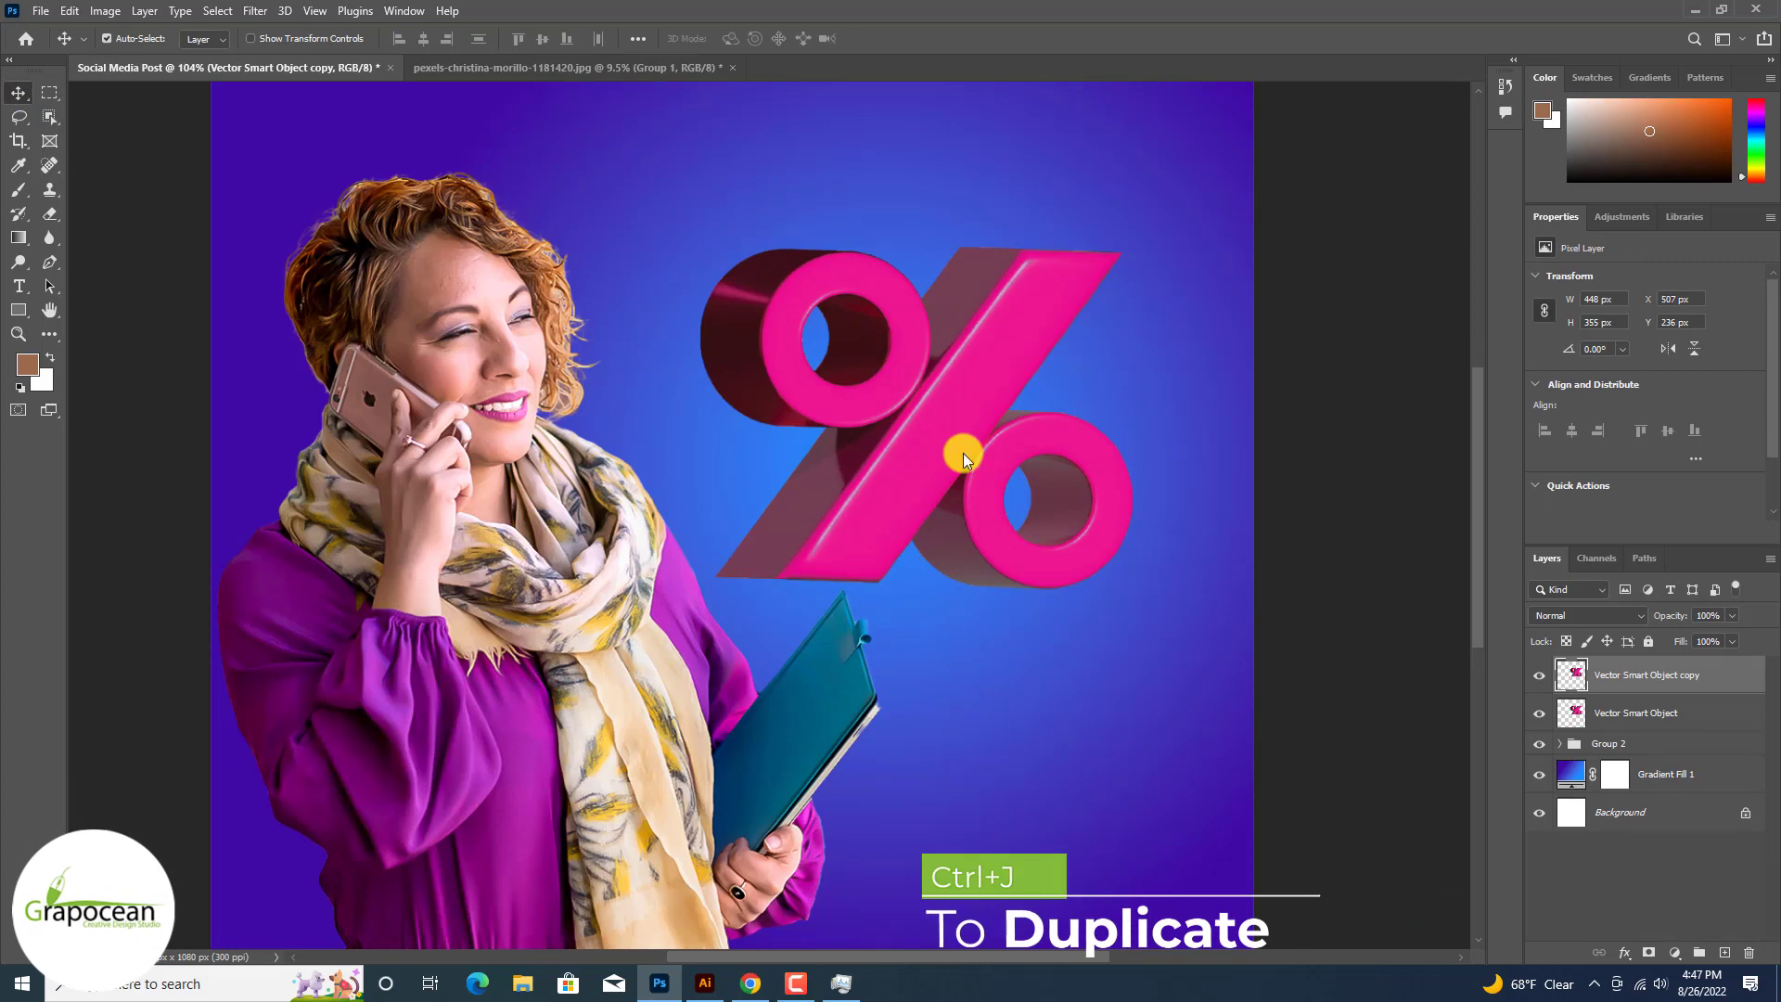
key("ctrl+z")
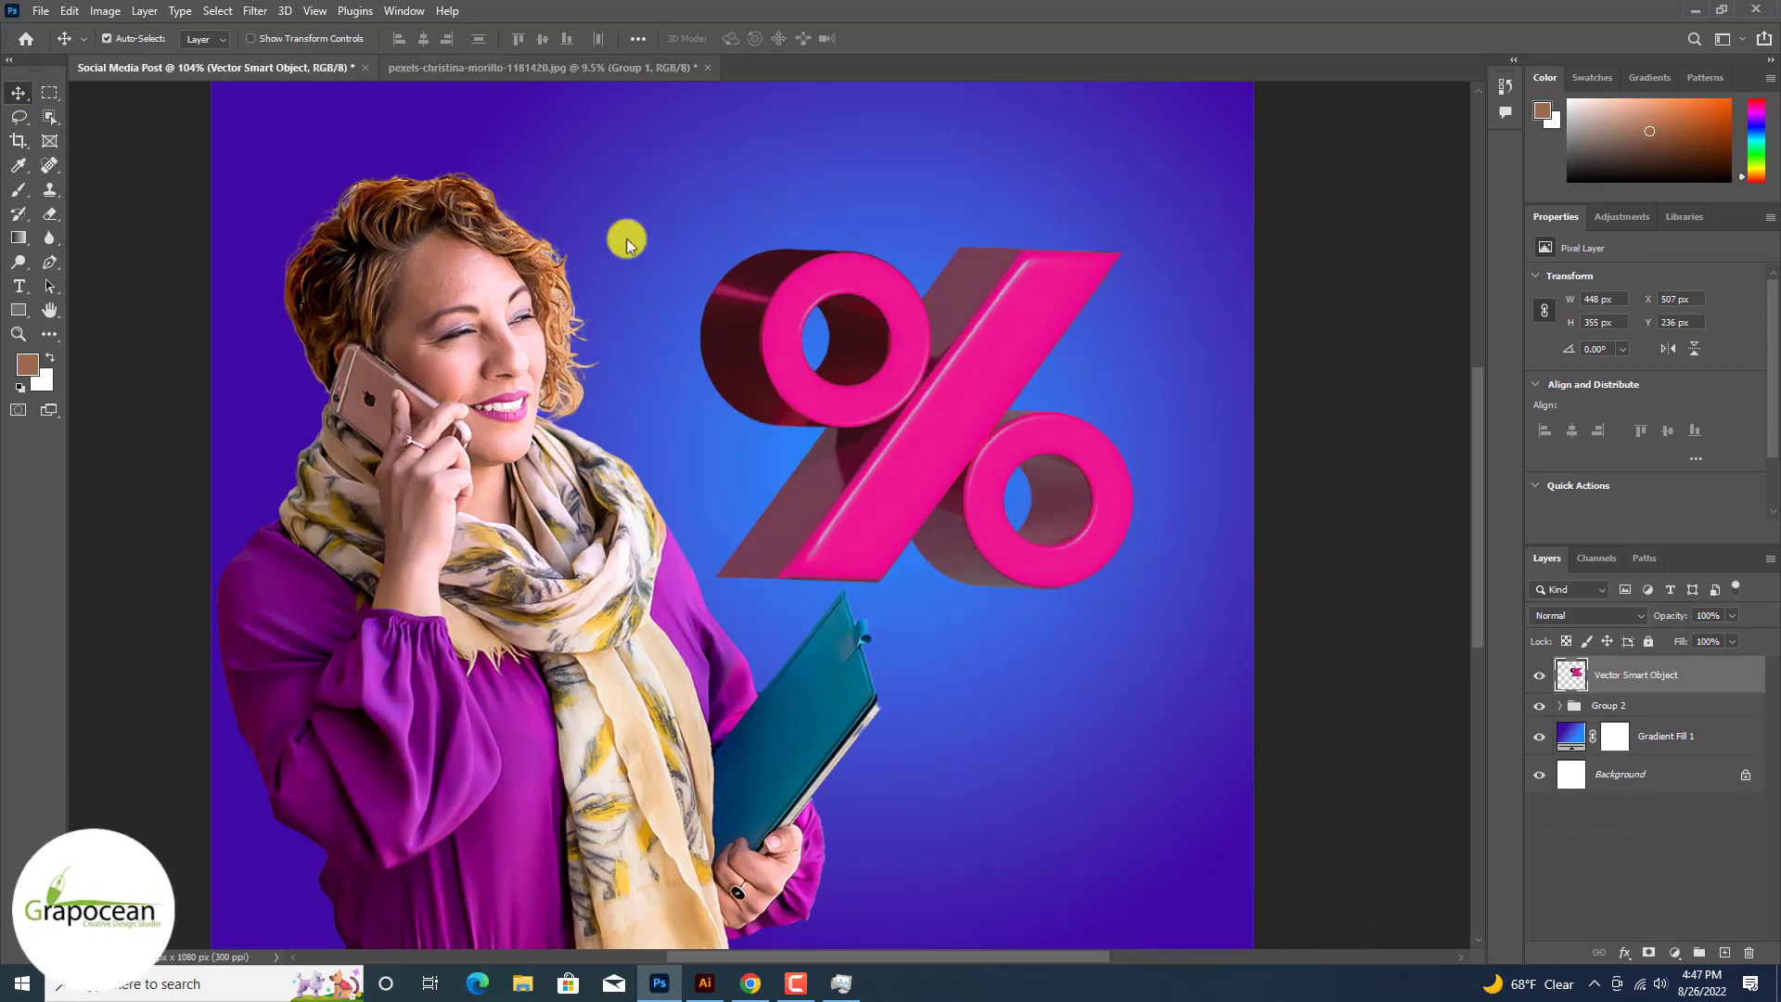
left_click(257, 11)
left_click(257, 10)
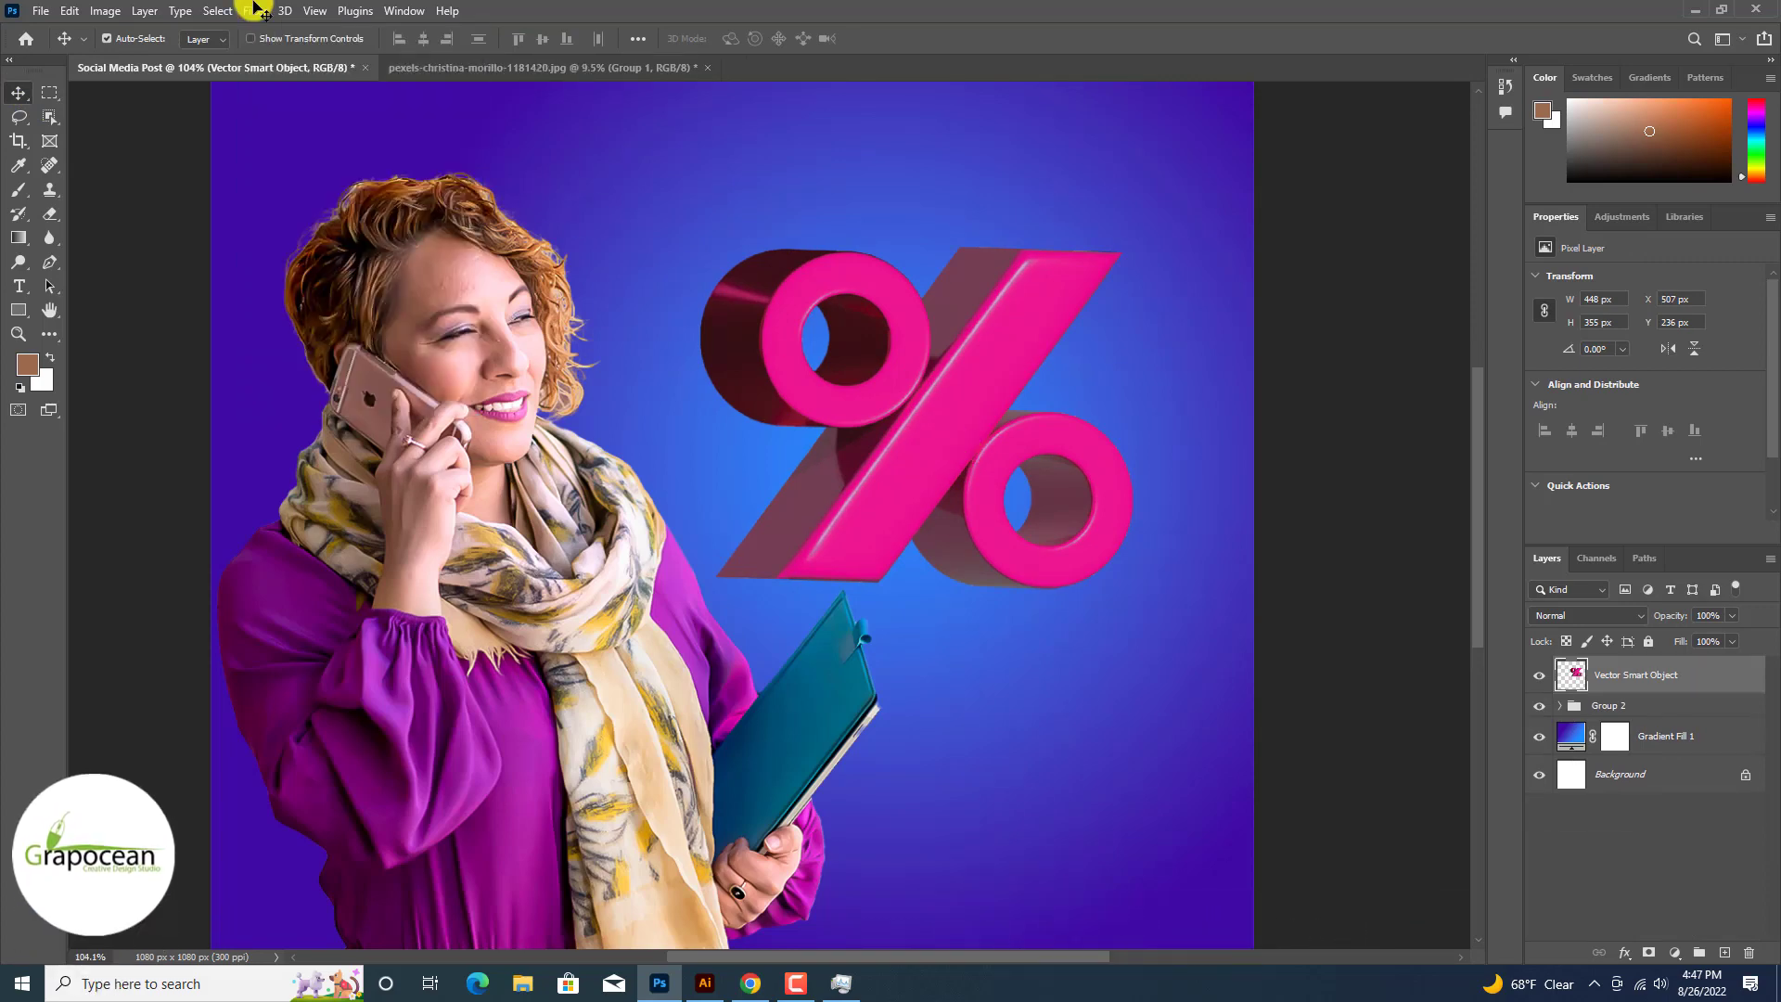
left_click(258, 11)
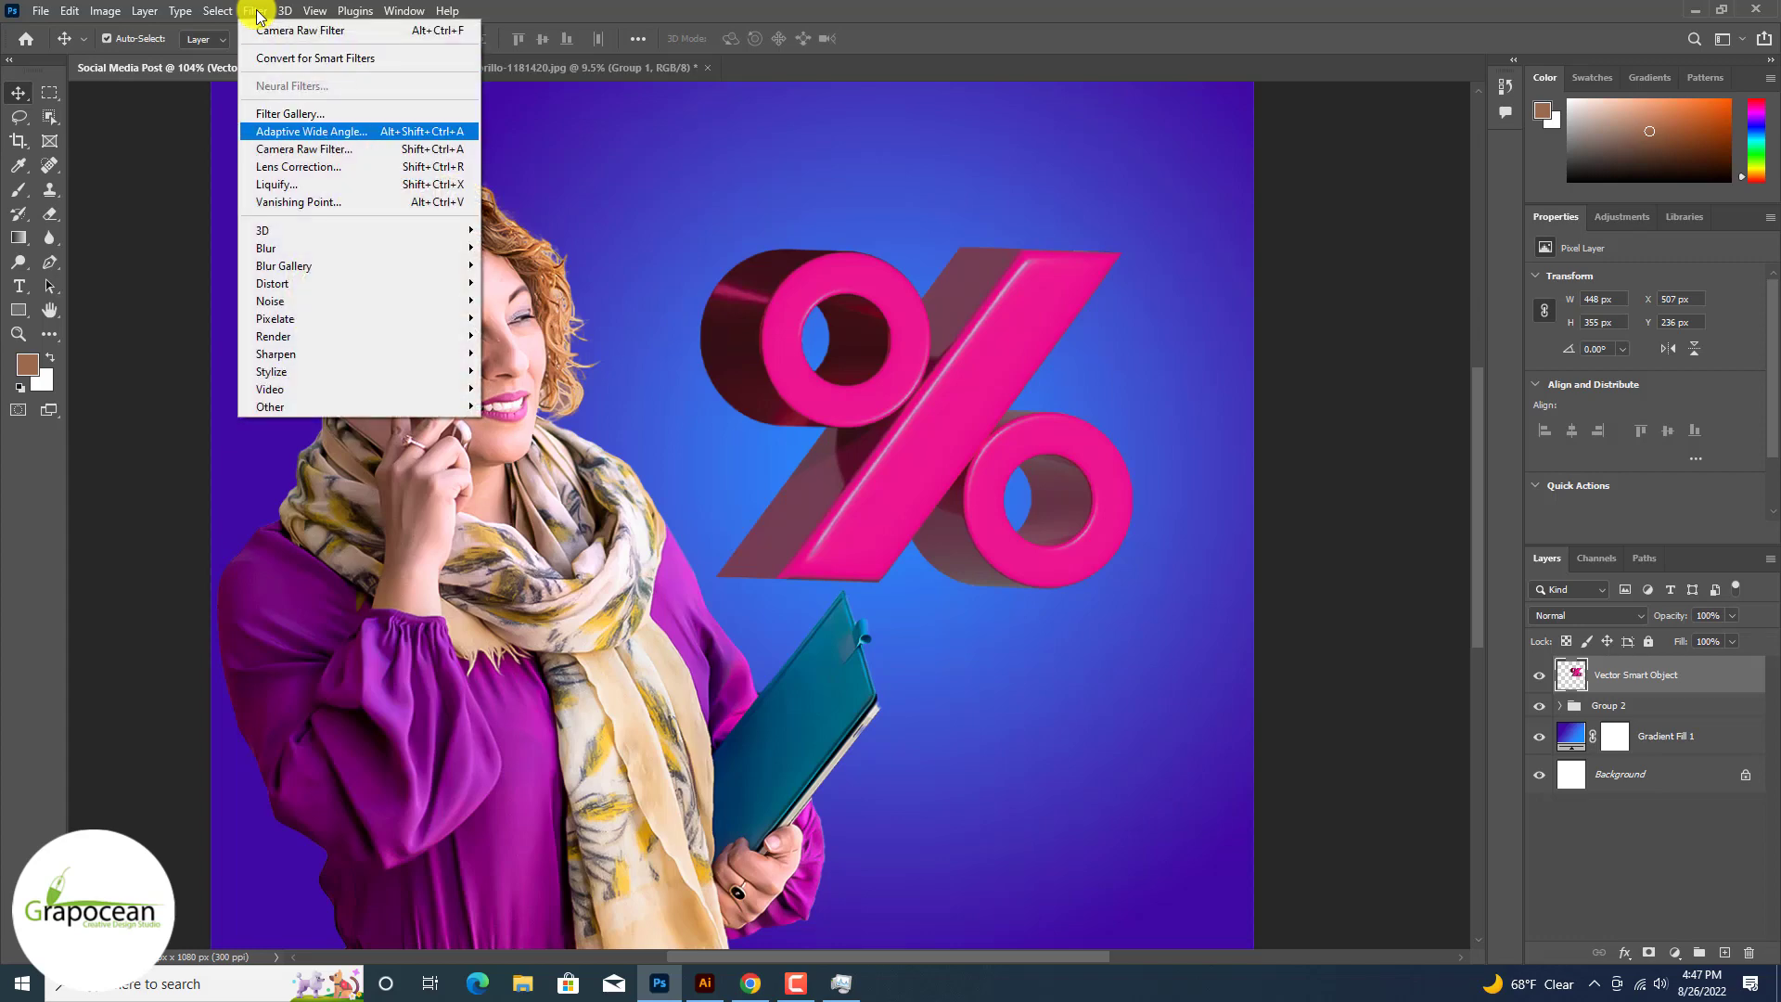
right_click(1646, 674)
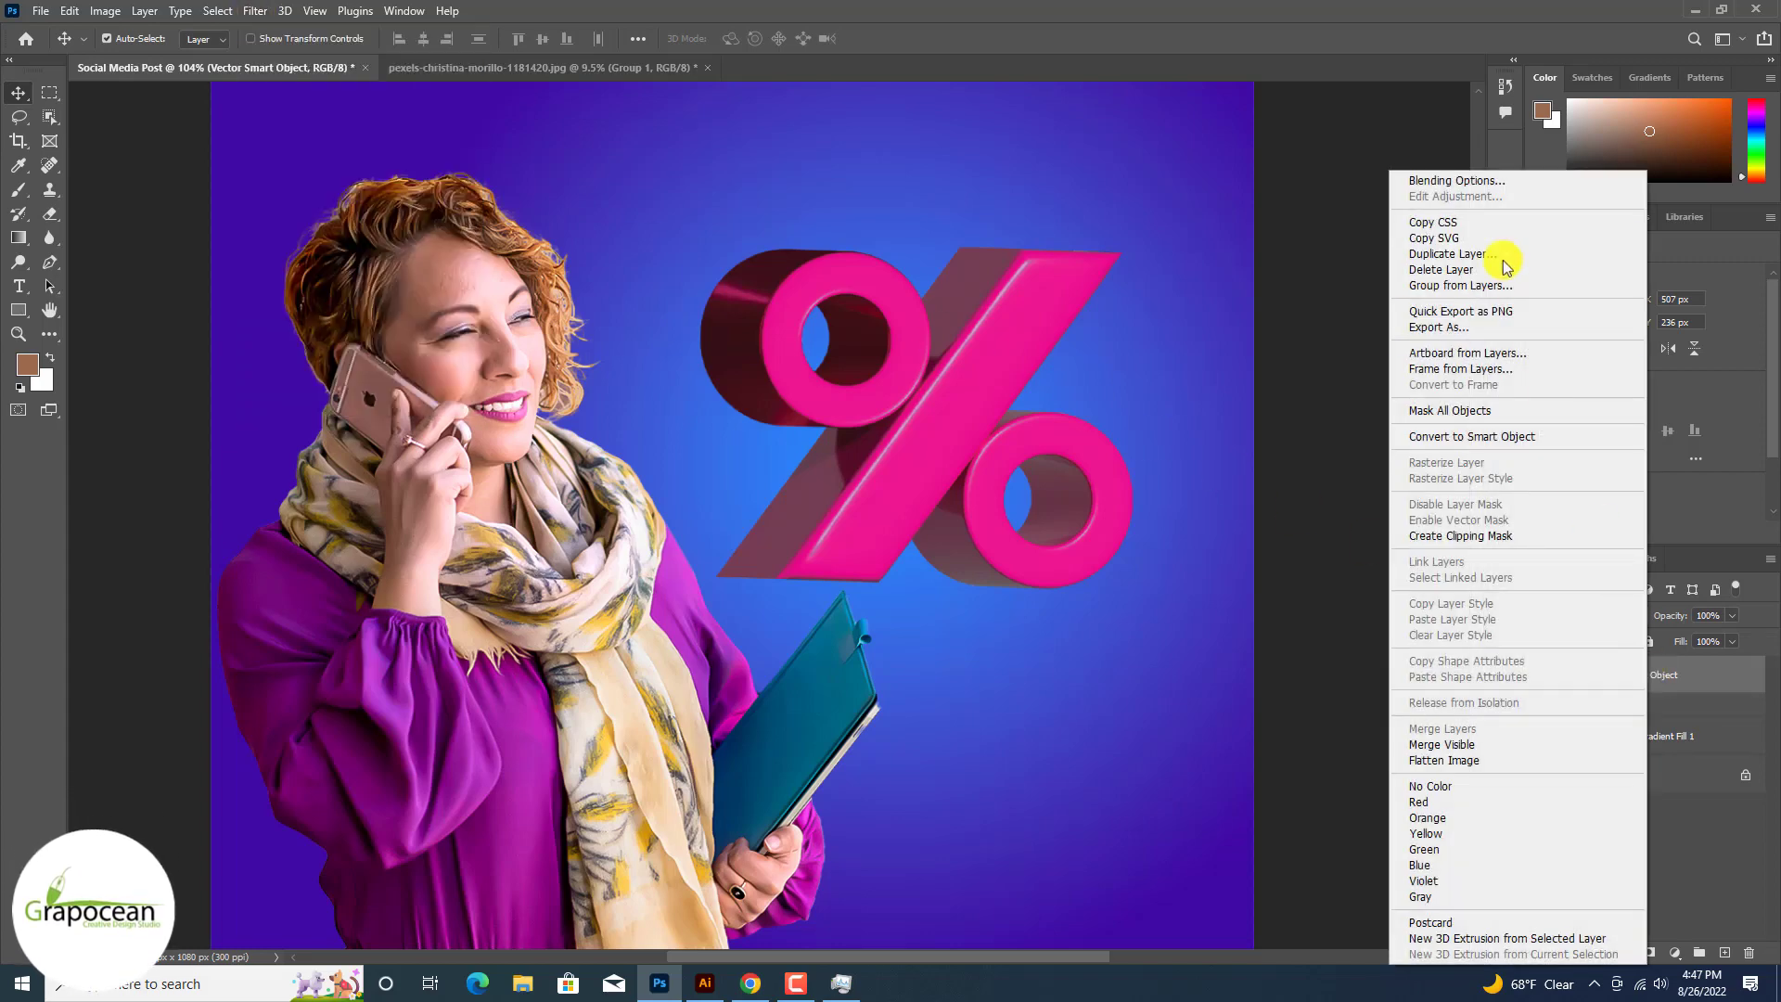
left_click(1473, 179)
left_click(1384, 579)
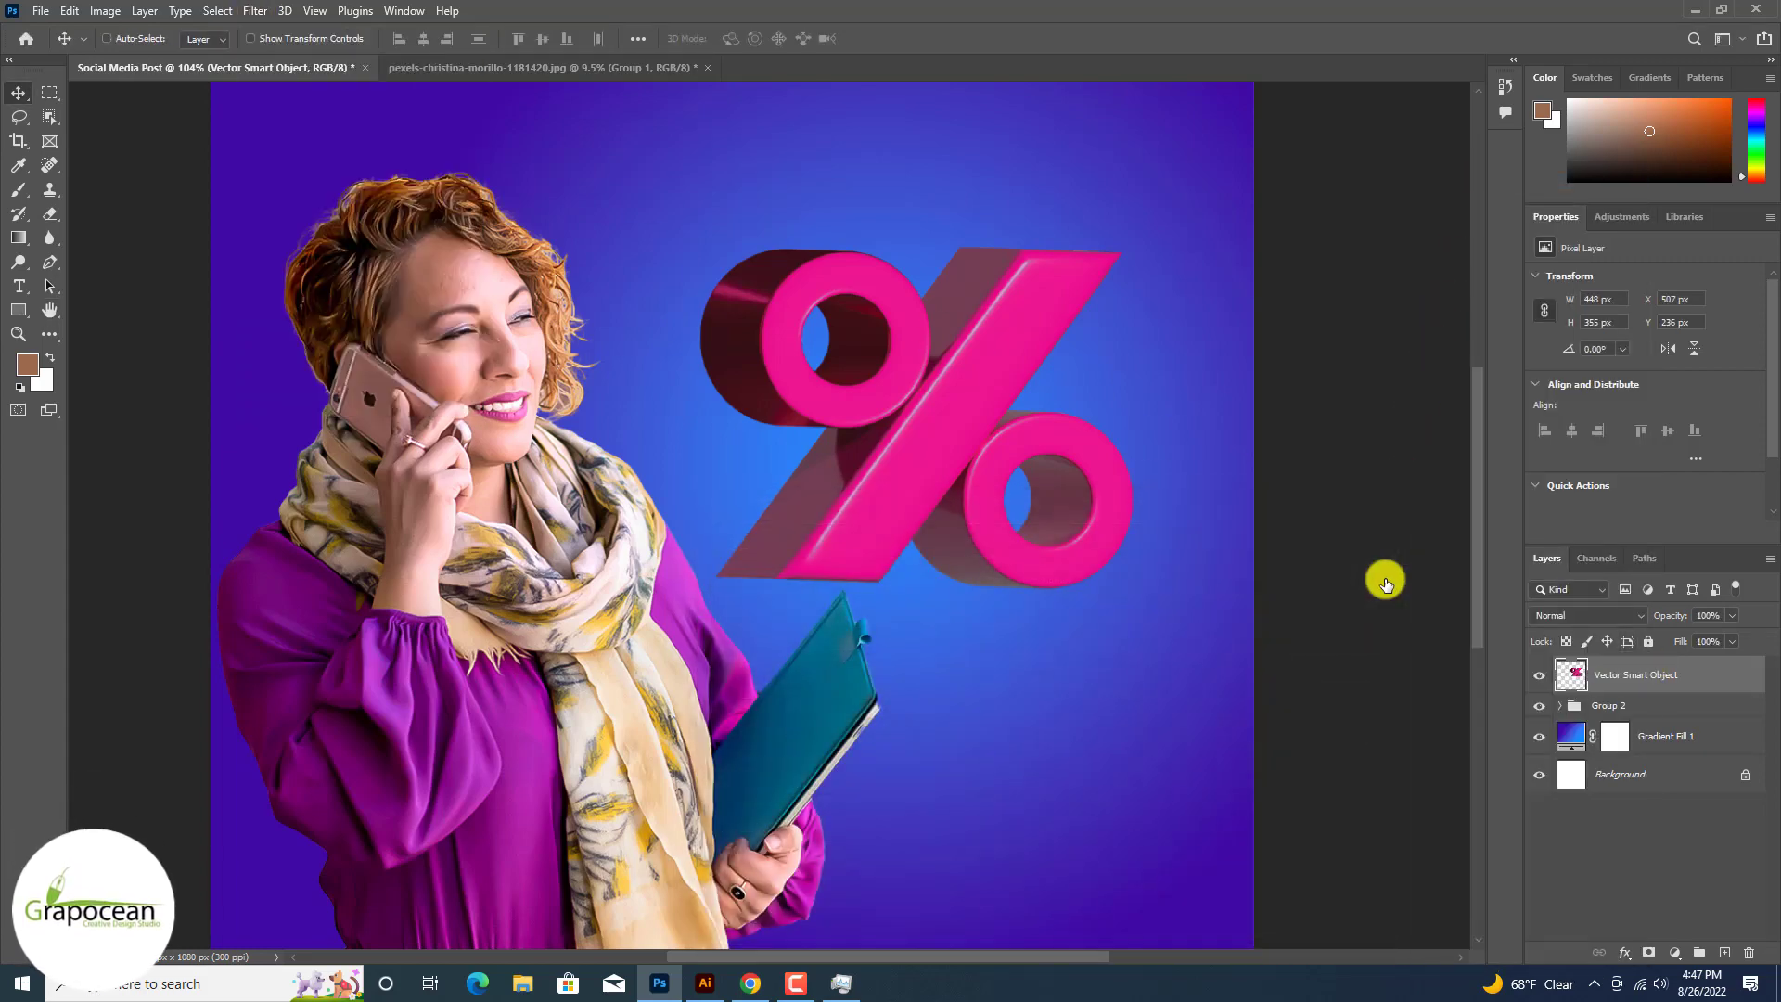
Step: Duplicate the percent sign layer and give the copy a Bevel & Emboss effect with 64% highlight opacity
key("ctrl+j")
right_click(1626, 685)
left_click(1423, 175)
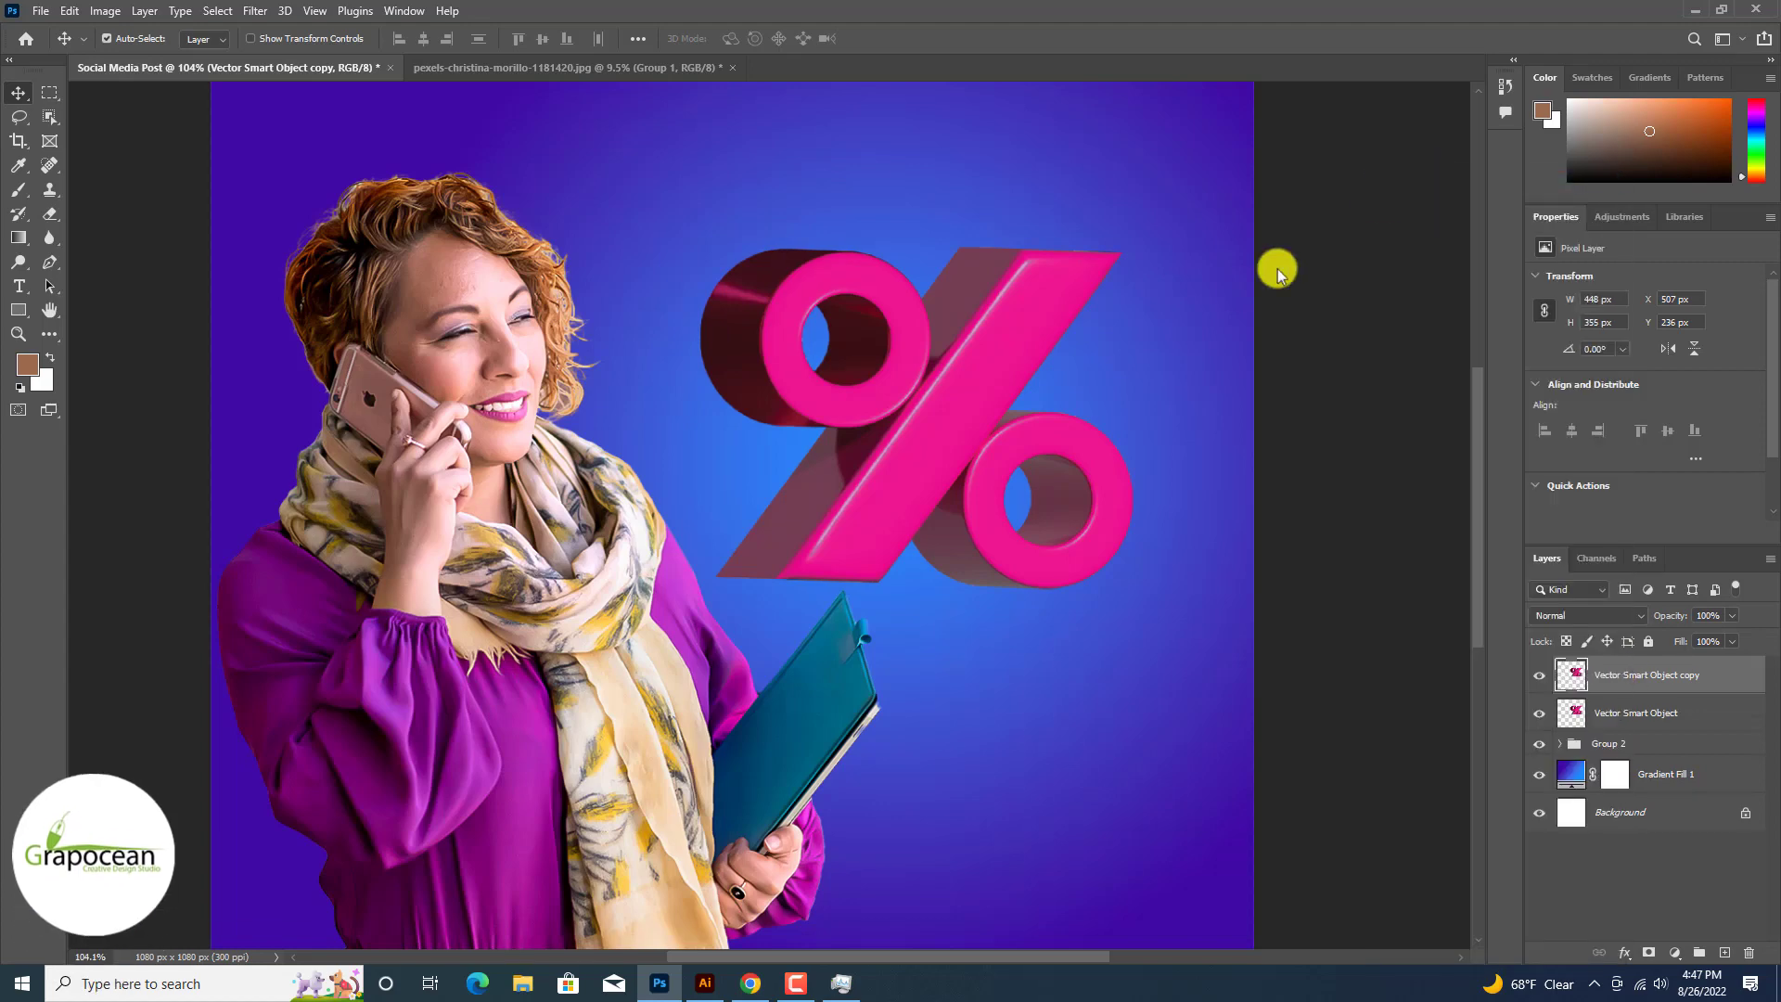
left_click(783, 589)
left_click_drag(1006, 506, 1427, 469)
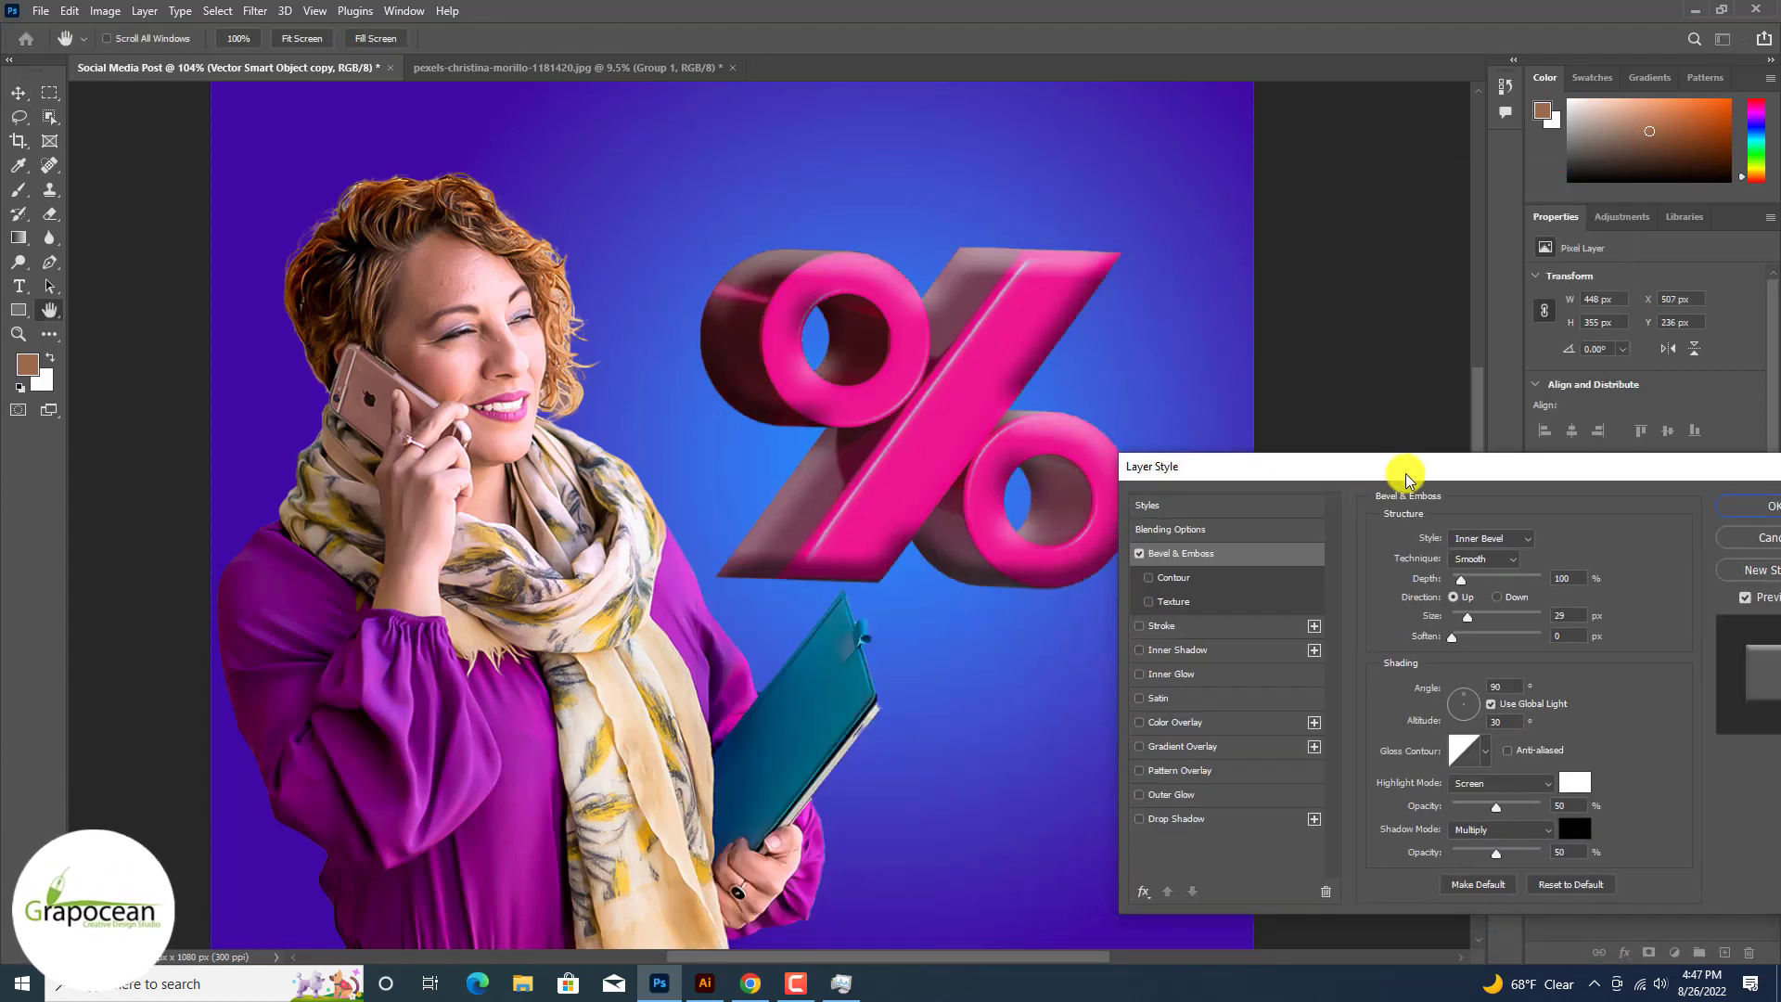
mouse_move(1496, 806)
left_mouse_down()
mouse_move(1557, 810)
mouse_move(1455, 807)
mouse_move(1510, 810)
left_mouse_up()
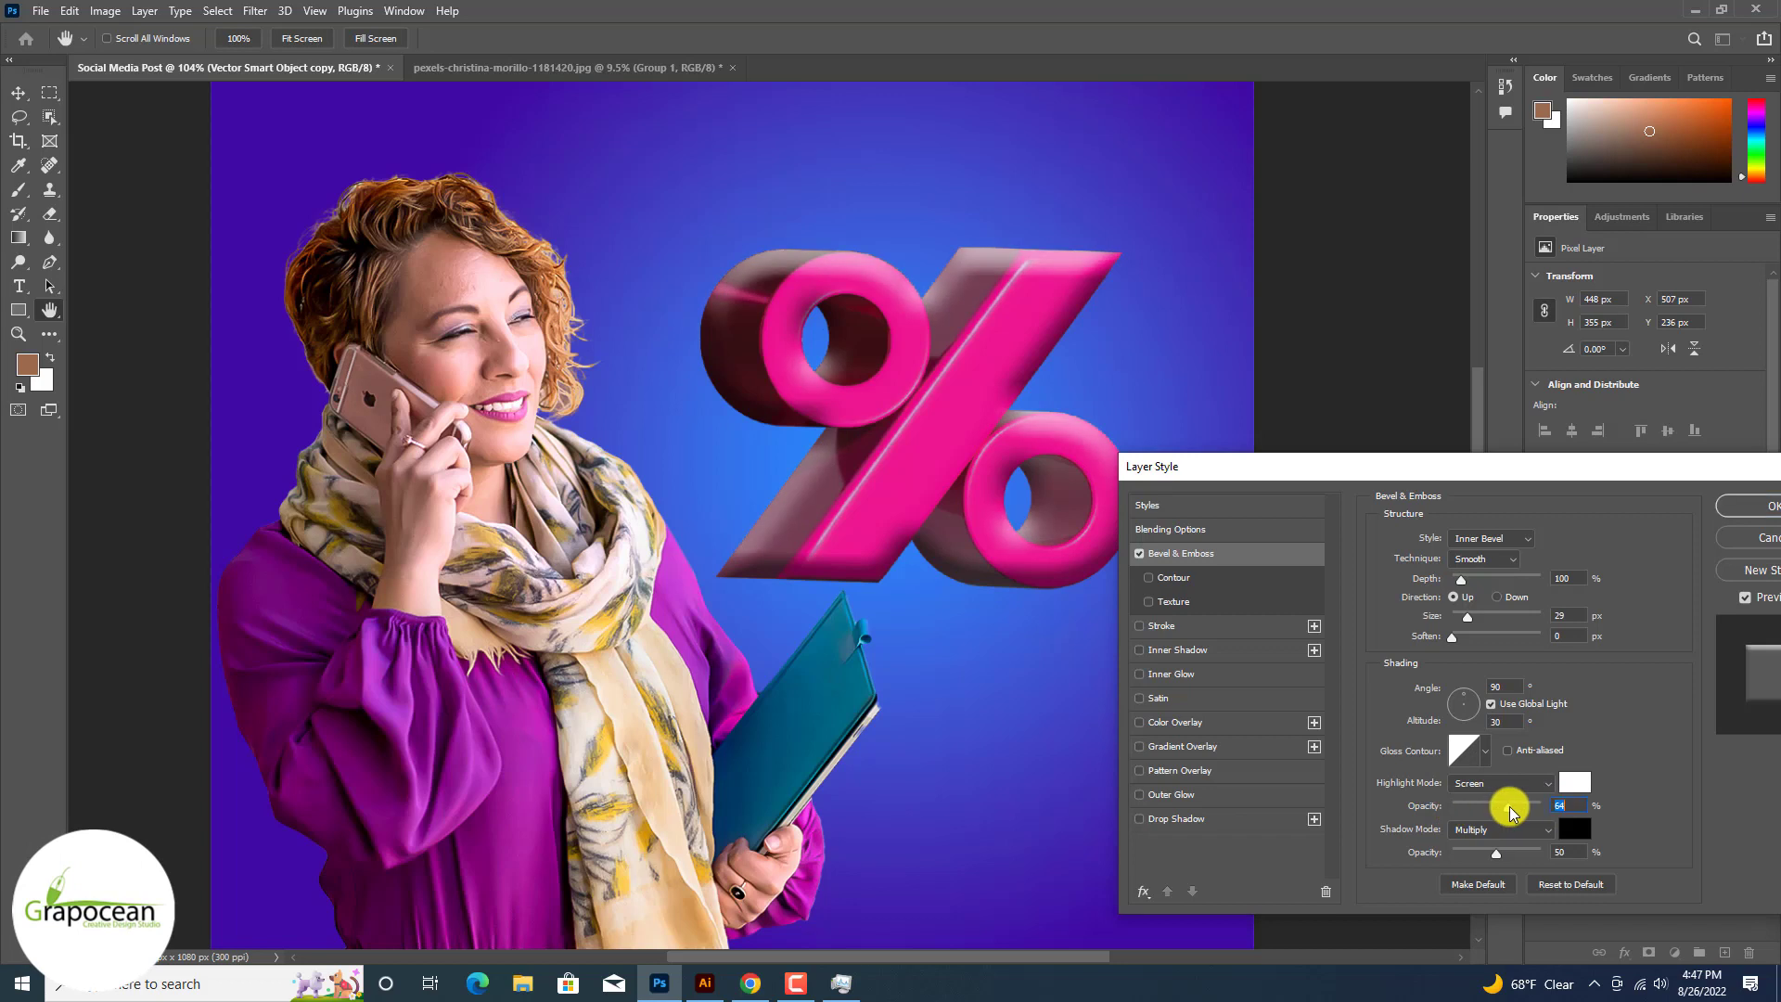
Step: Try several gloss contours on the copy's bevel and choose the sawtooth-shaped one
left_click(1486, 752)
left_click(1431, 793)
left_click(1434, 823)
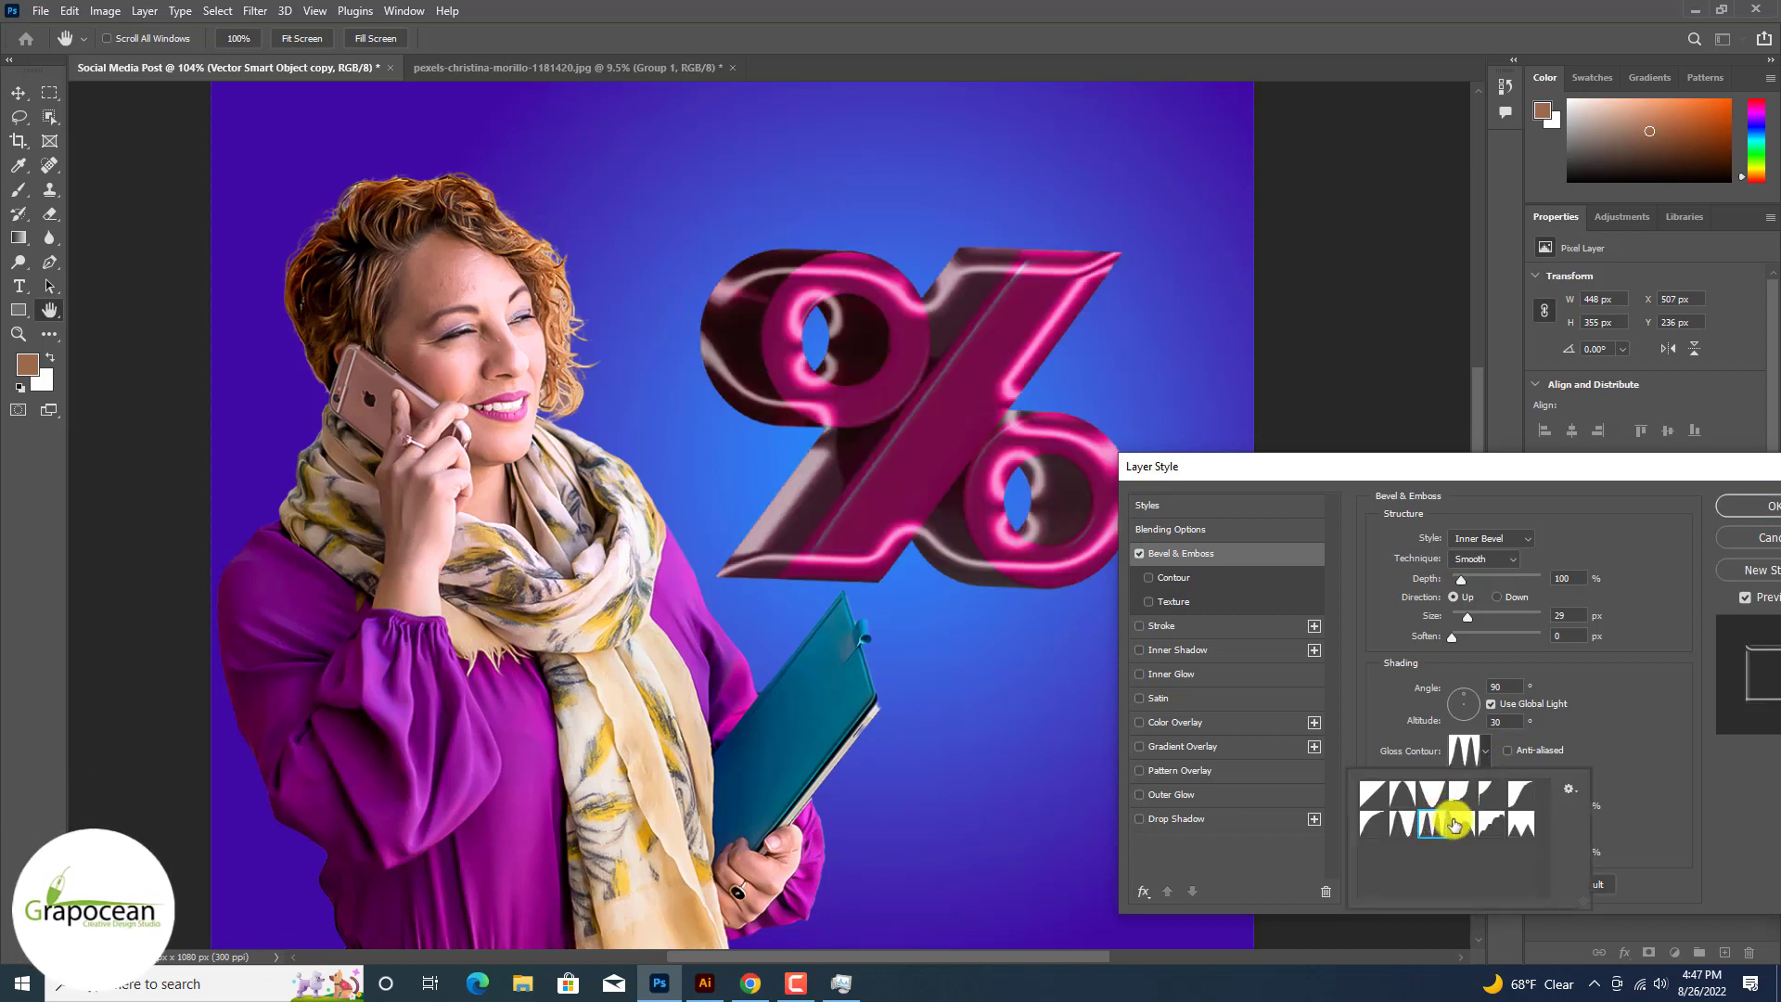
left_click(1482, 824)
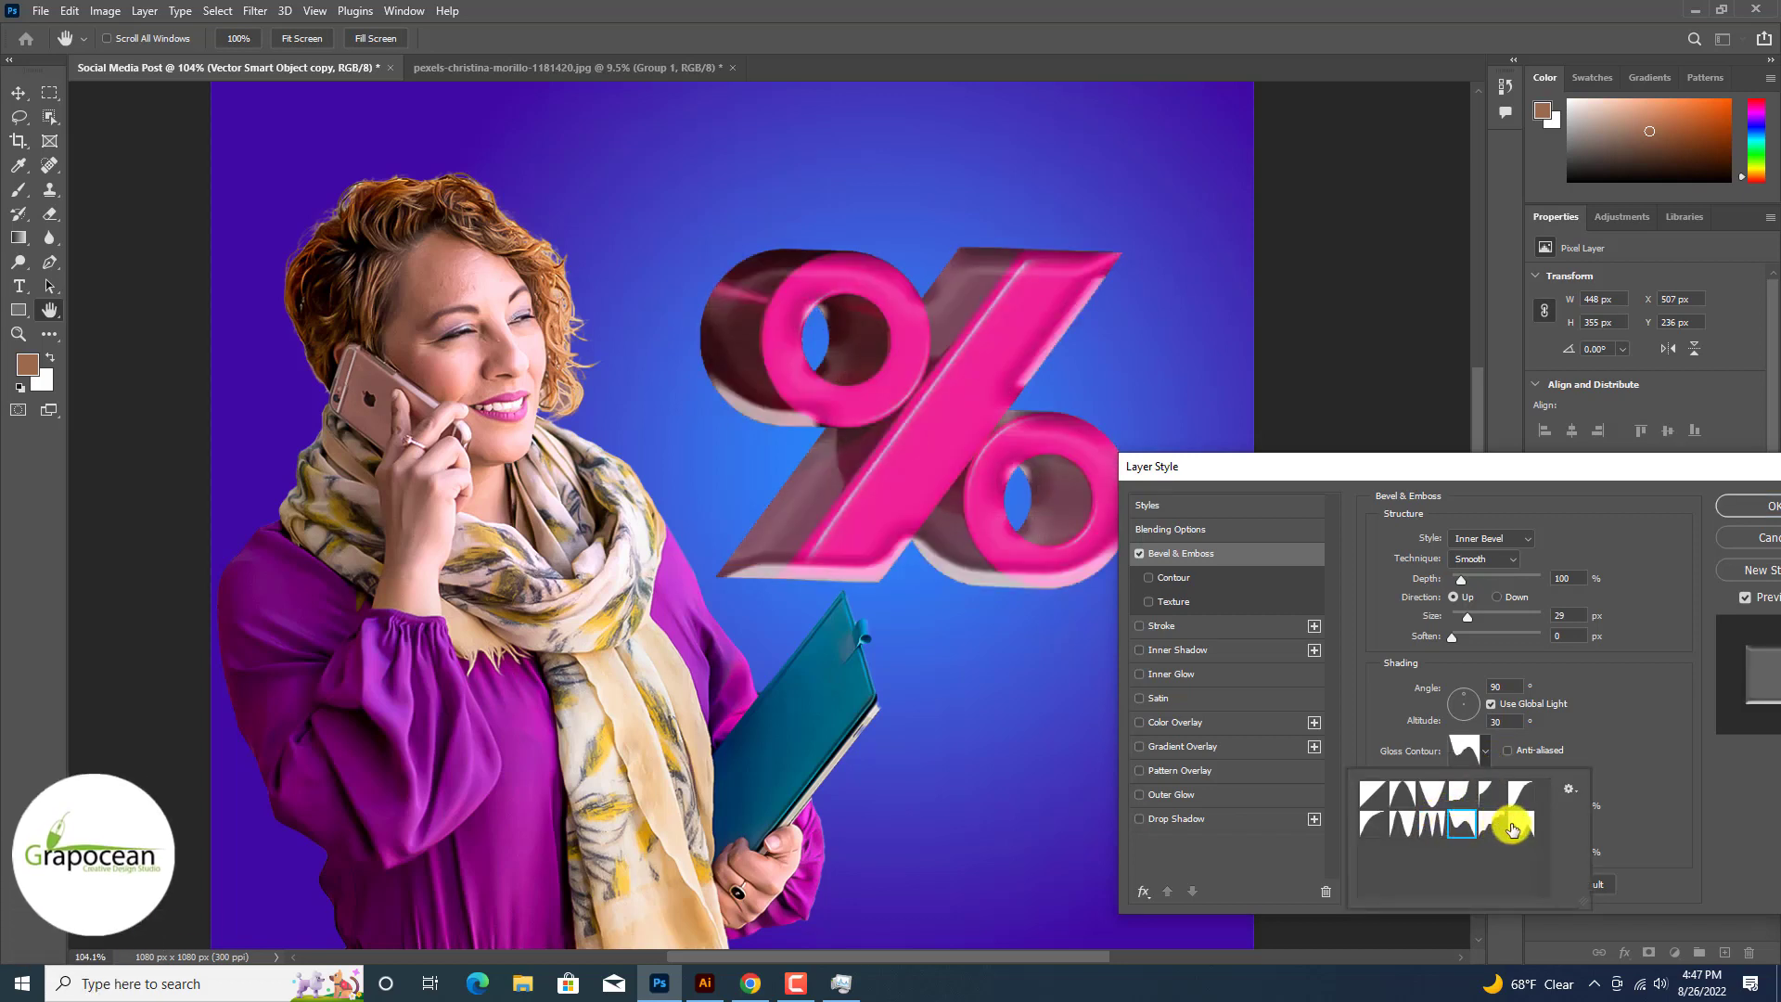
left_click(1521, 824)
left_click(1647, 719)
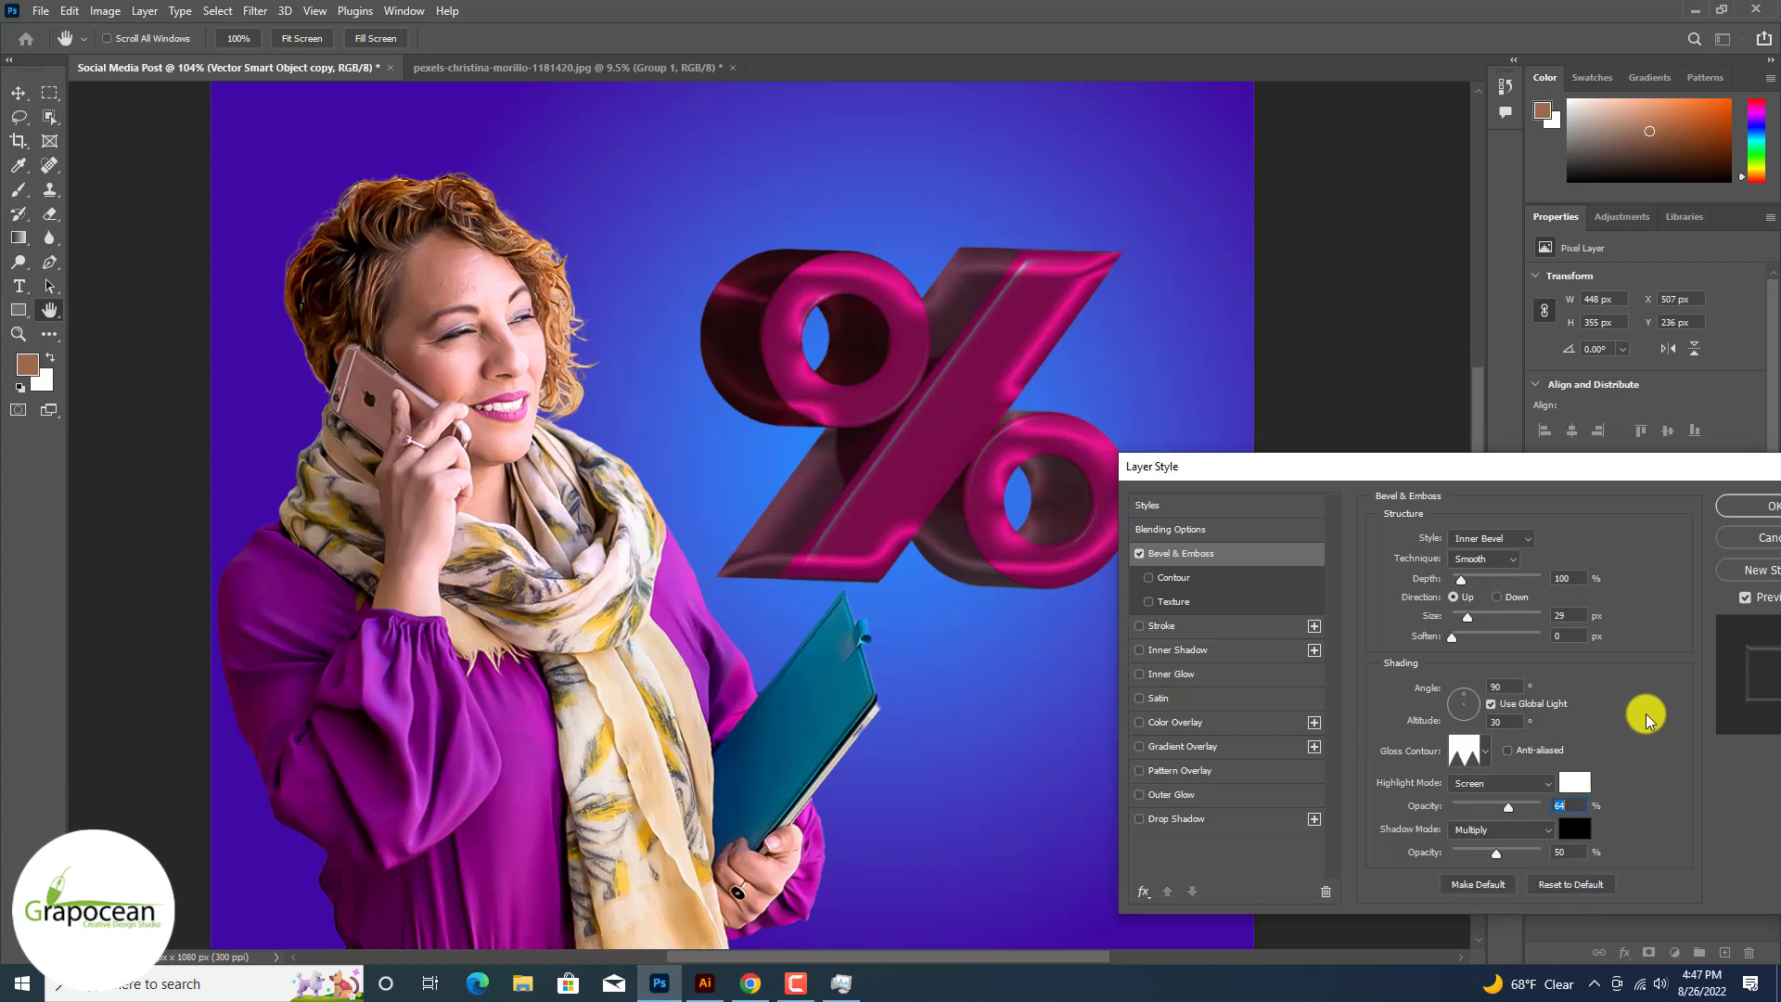
left_click(1512, 784)
left_click(1619, 740)
Step: Add a Satin effect to the percent sign copy with 8% opacity, 198 px distance and 174 px size
left_click(1141, 699)
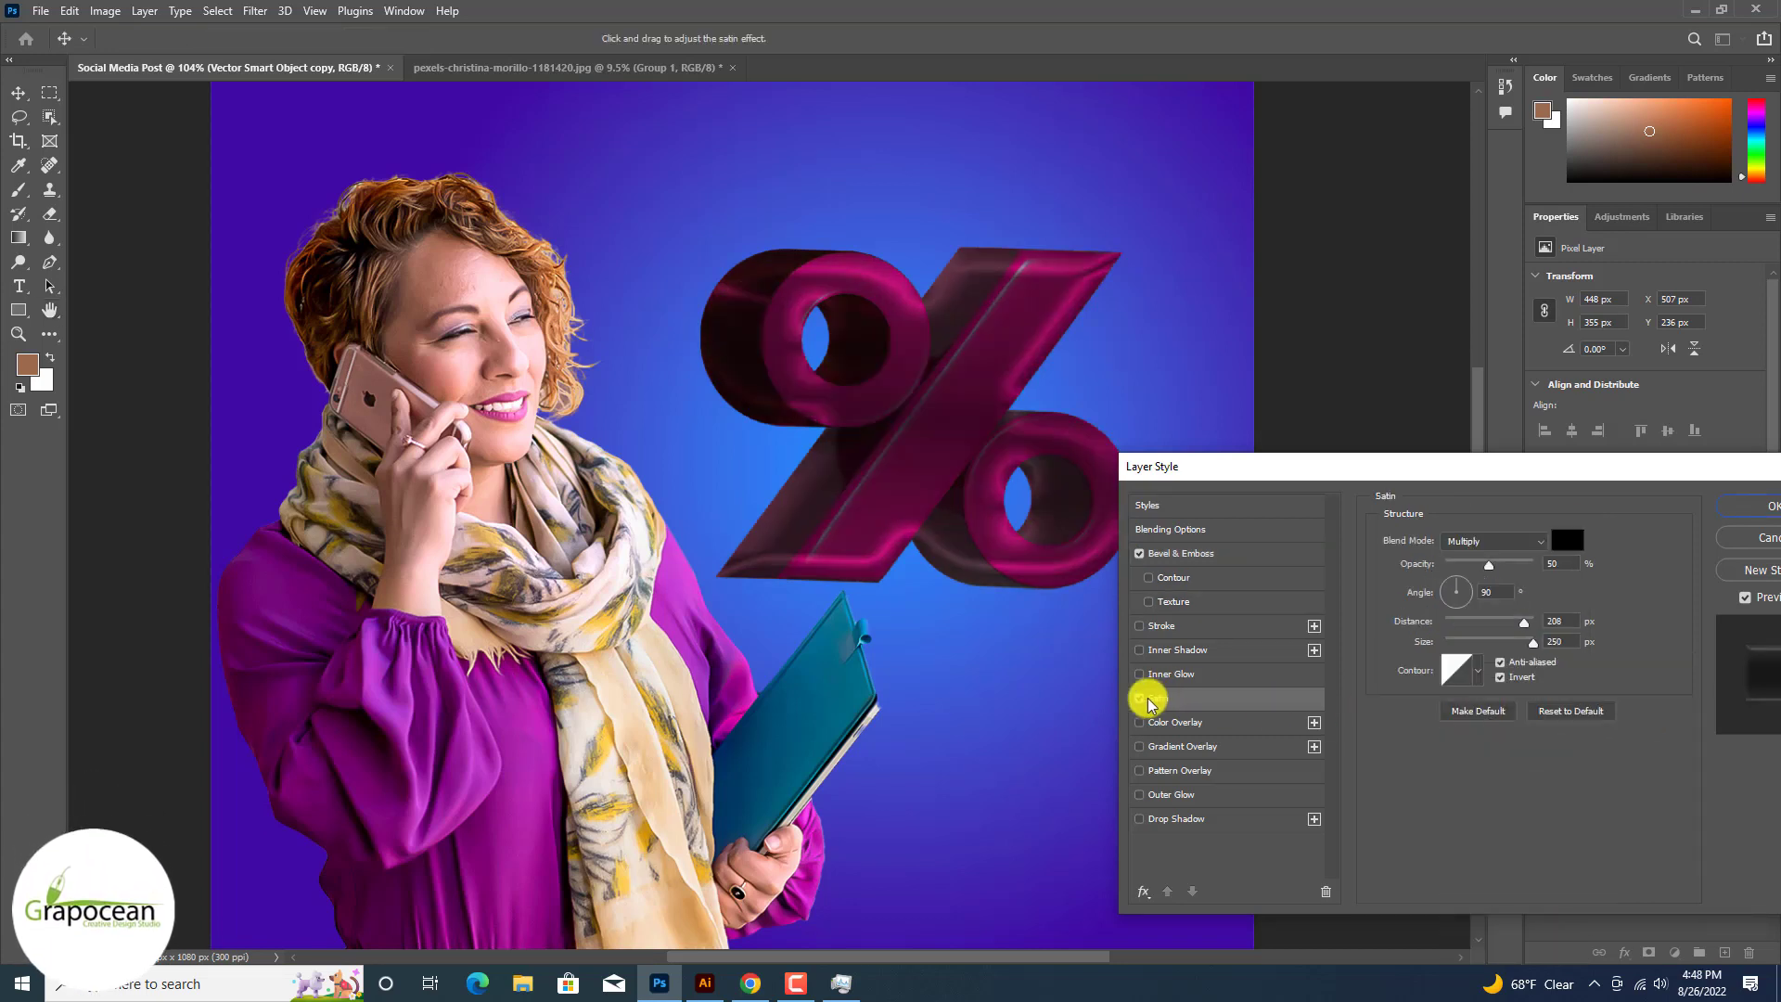
left_click(1141, 698)
left_click(1172, 728)
left_click(1141, 724)
left_click(1157, 701)
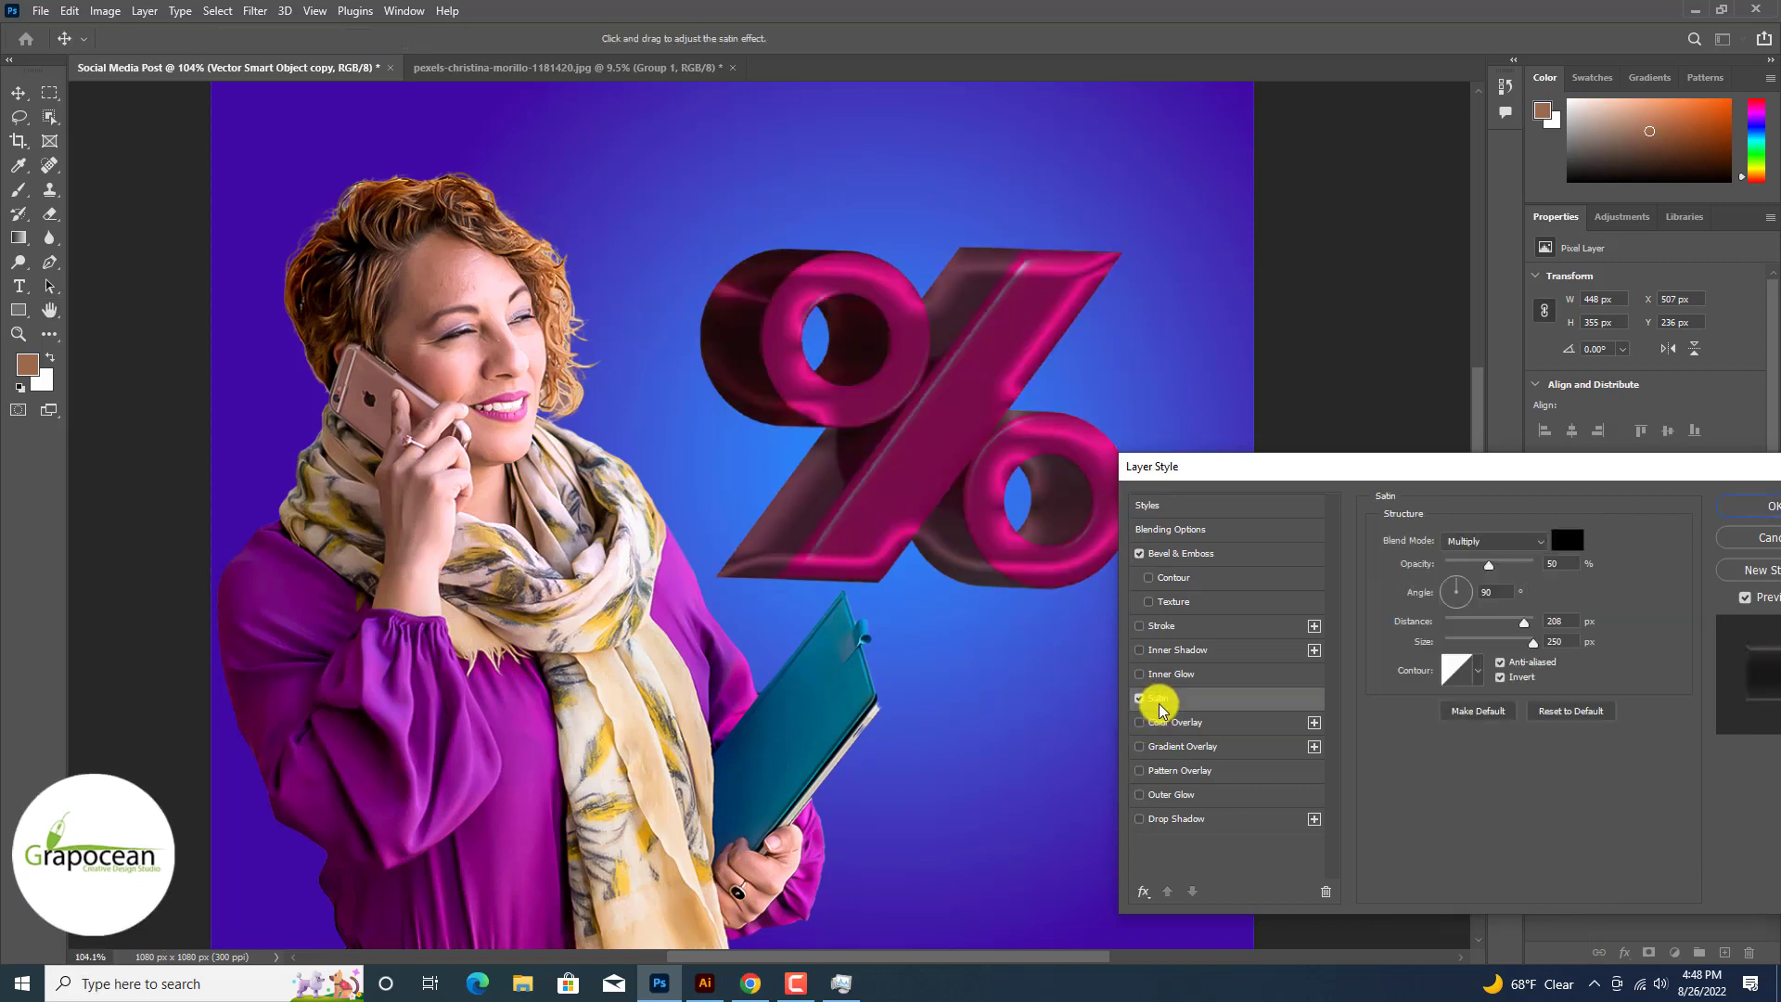
mouse_move(1489, 565)
left_mouse_down()
mouse_move(1548, 570)
mouse_move(1460, 575)
left_mouse_up()
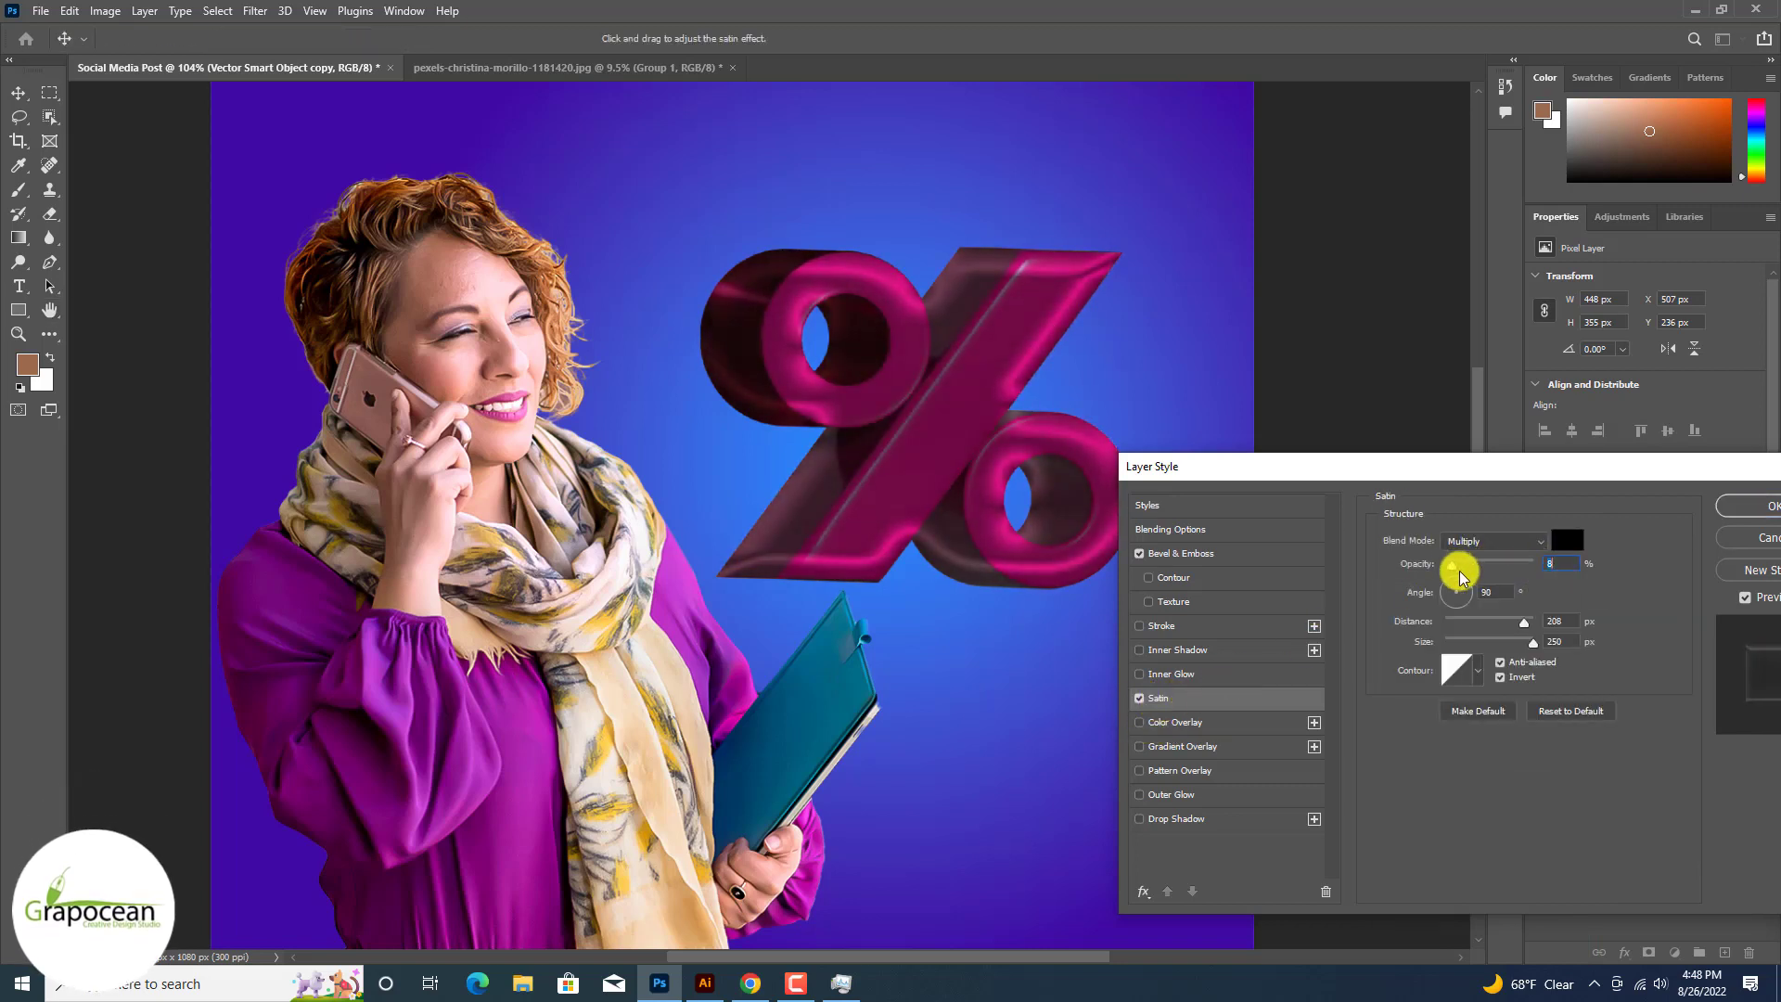
left_click(1522, 621)
mouse_move(1533, 643)
left_mouse_down()
mouse_move(1478, 641)
mouse_move(1525, 643)
left_mouse_up()
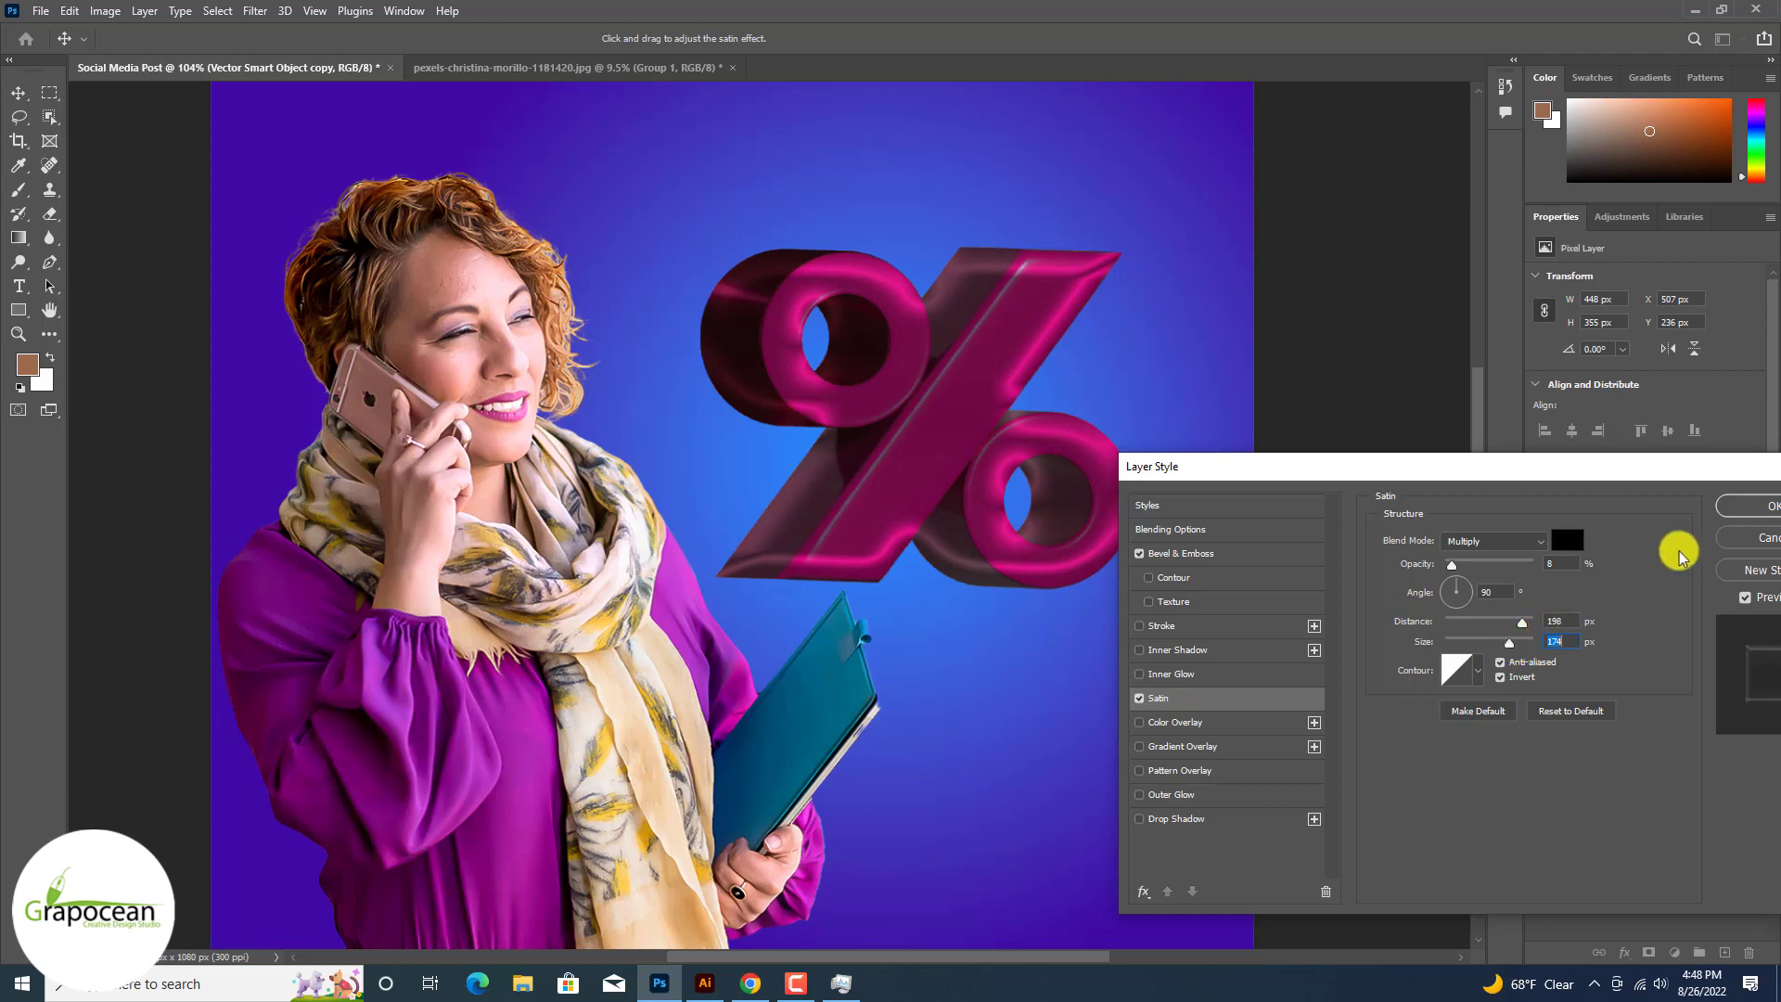
left_click(1753, 506)
Step: Convert the styled copy to a smart object, set its blend mode to Color Dodge, and compare it hidden and shown
right_click(1660, 670)
left_click(1503, 437)
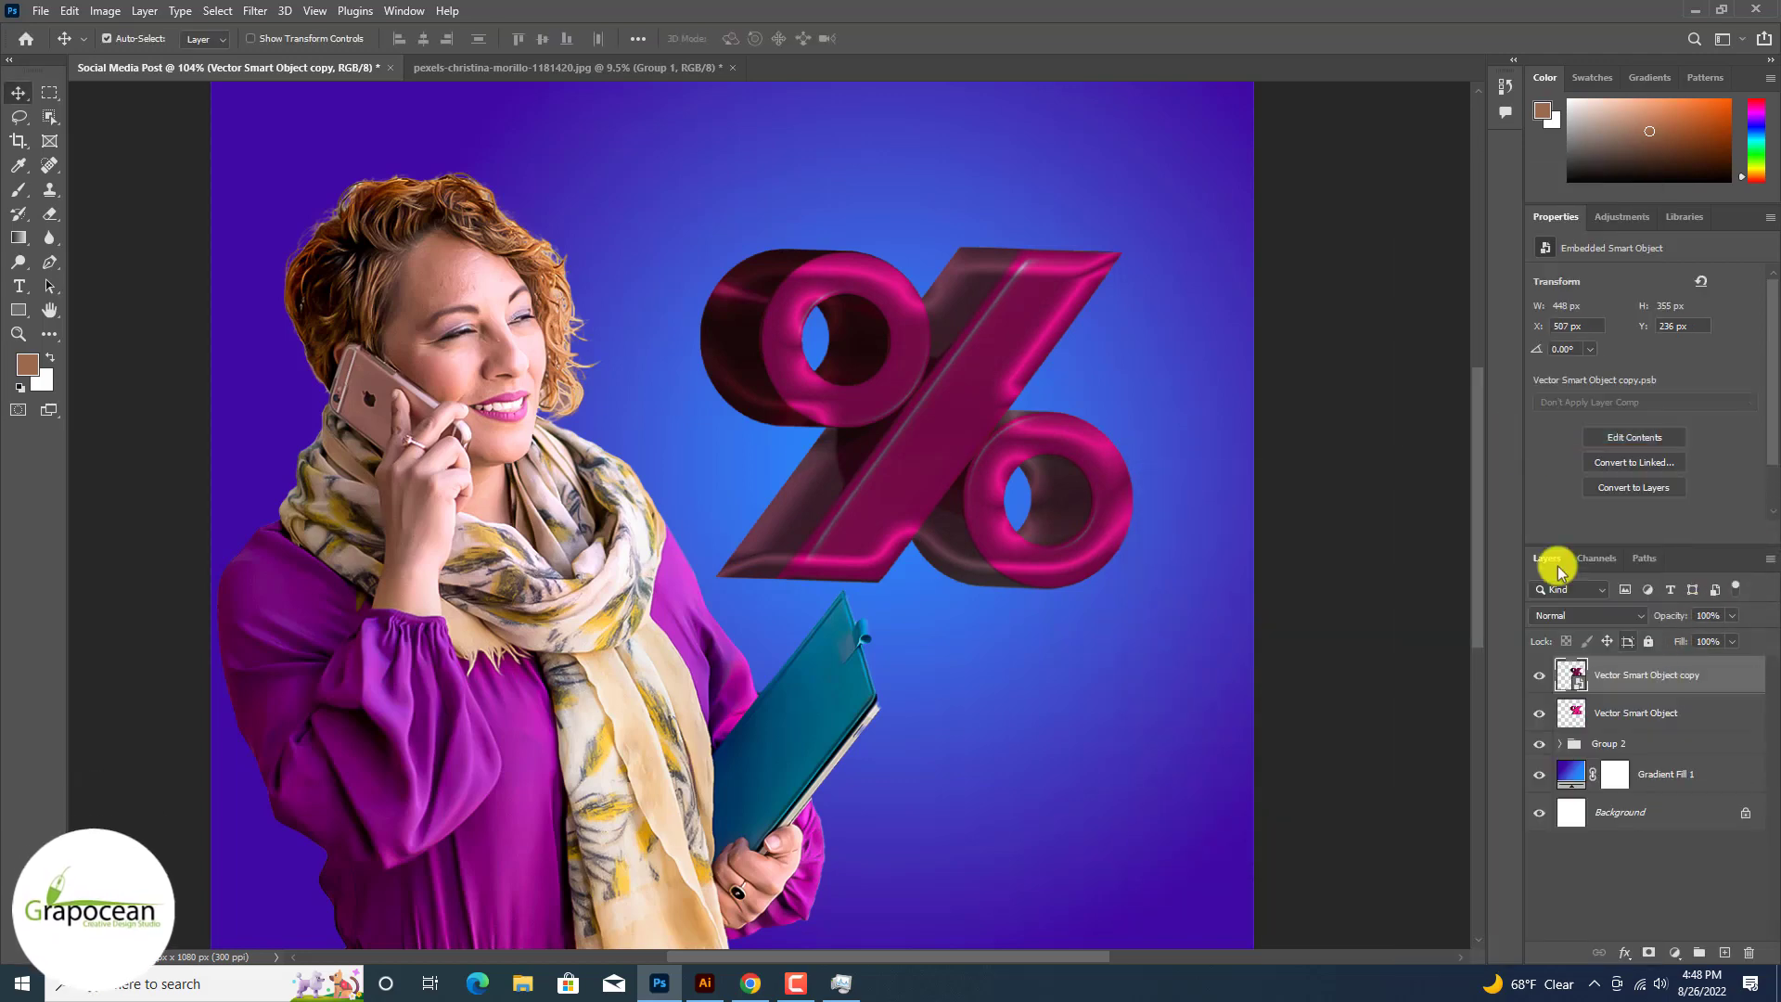
left_click(1577, 615)
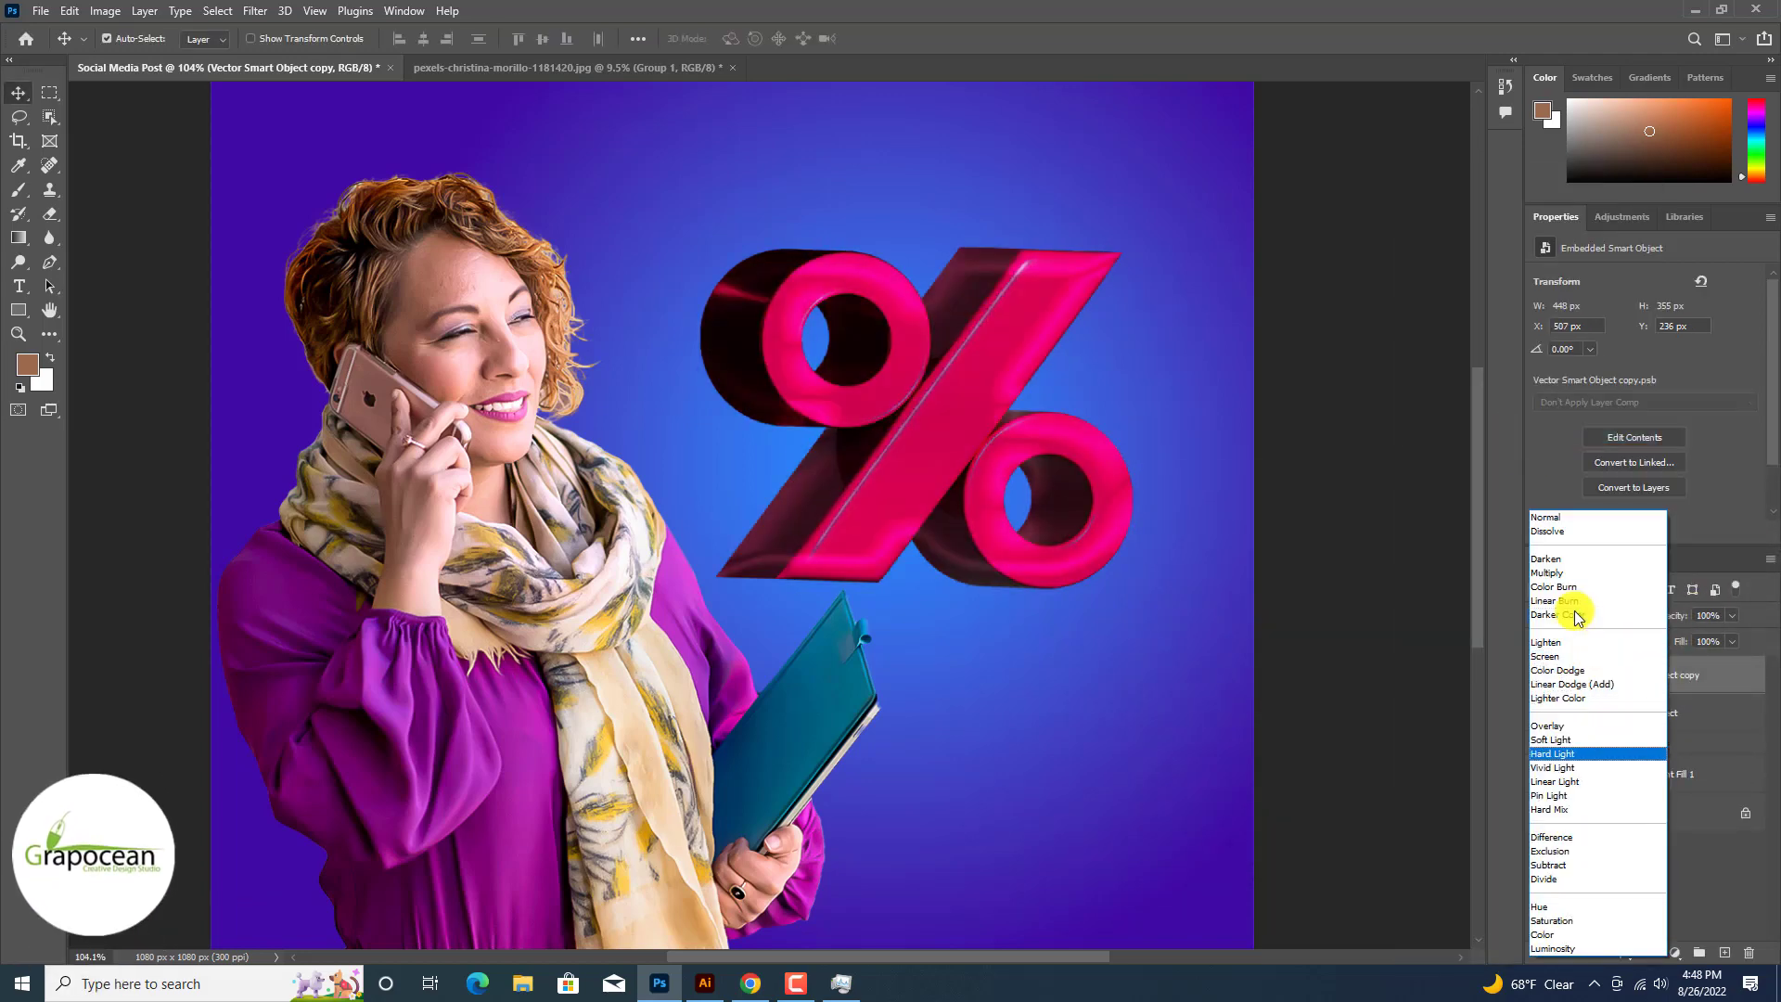
scroll(1579, 619, "down", 8)
scroll(1579, 619, "up", 13)
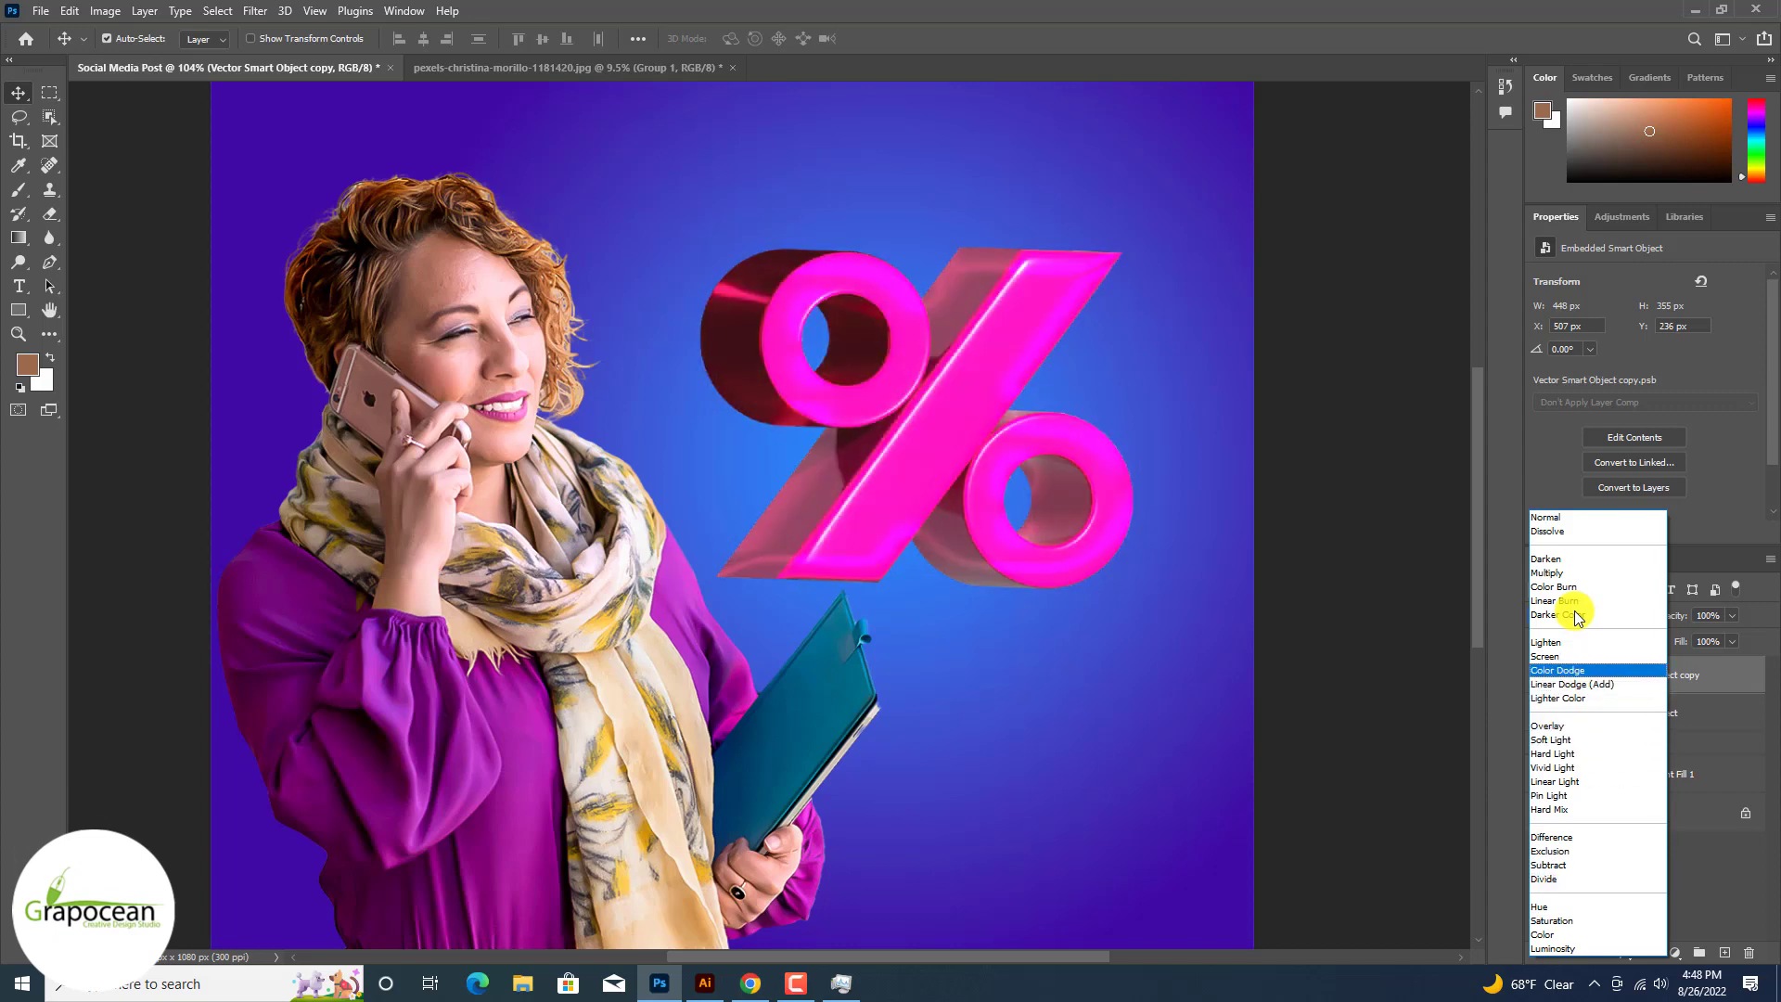
left_click(1603, 669)
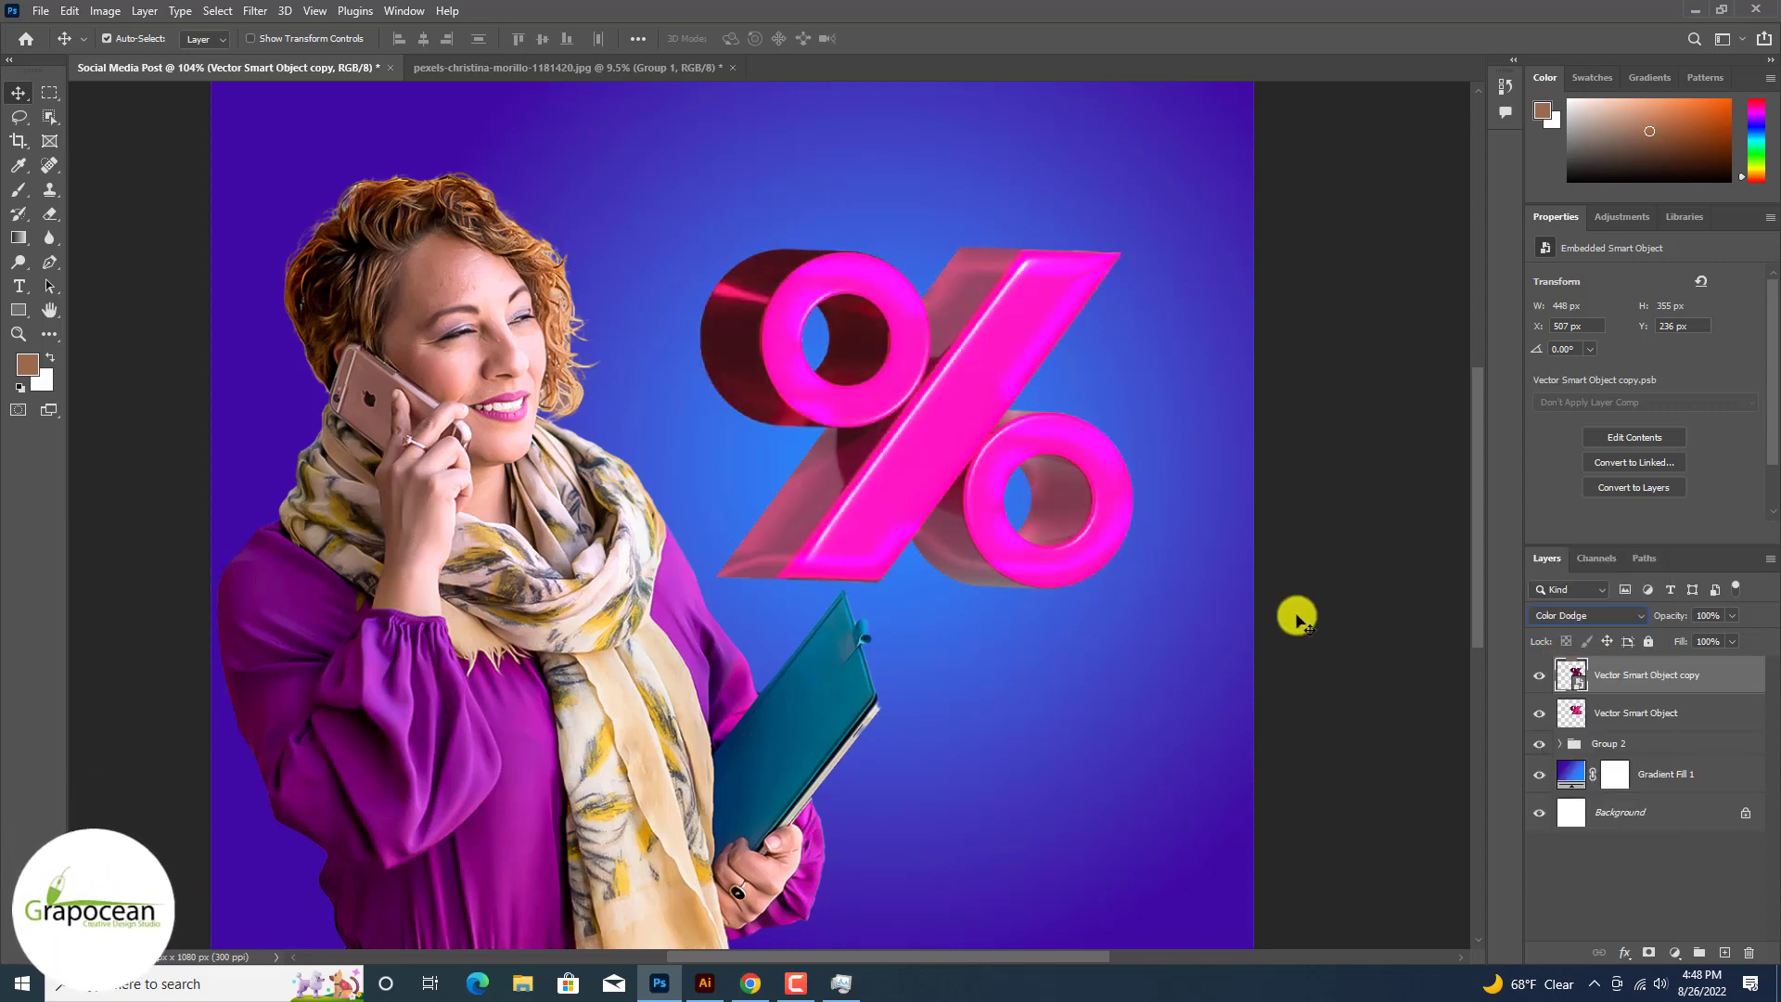
scroll(1036, 575, "down", 3)
scroll(1036, 576, "up", 5)
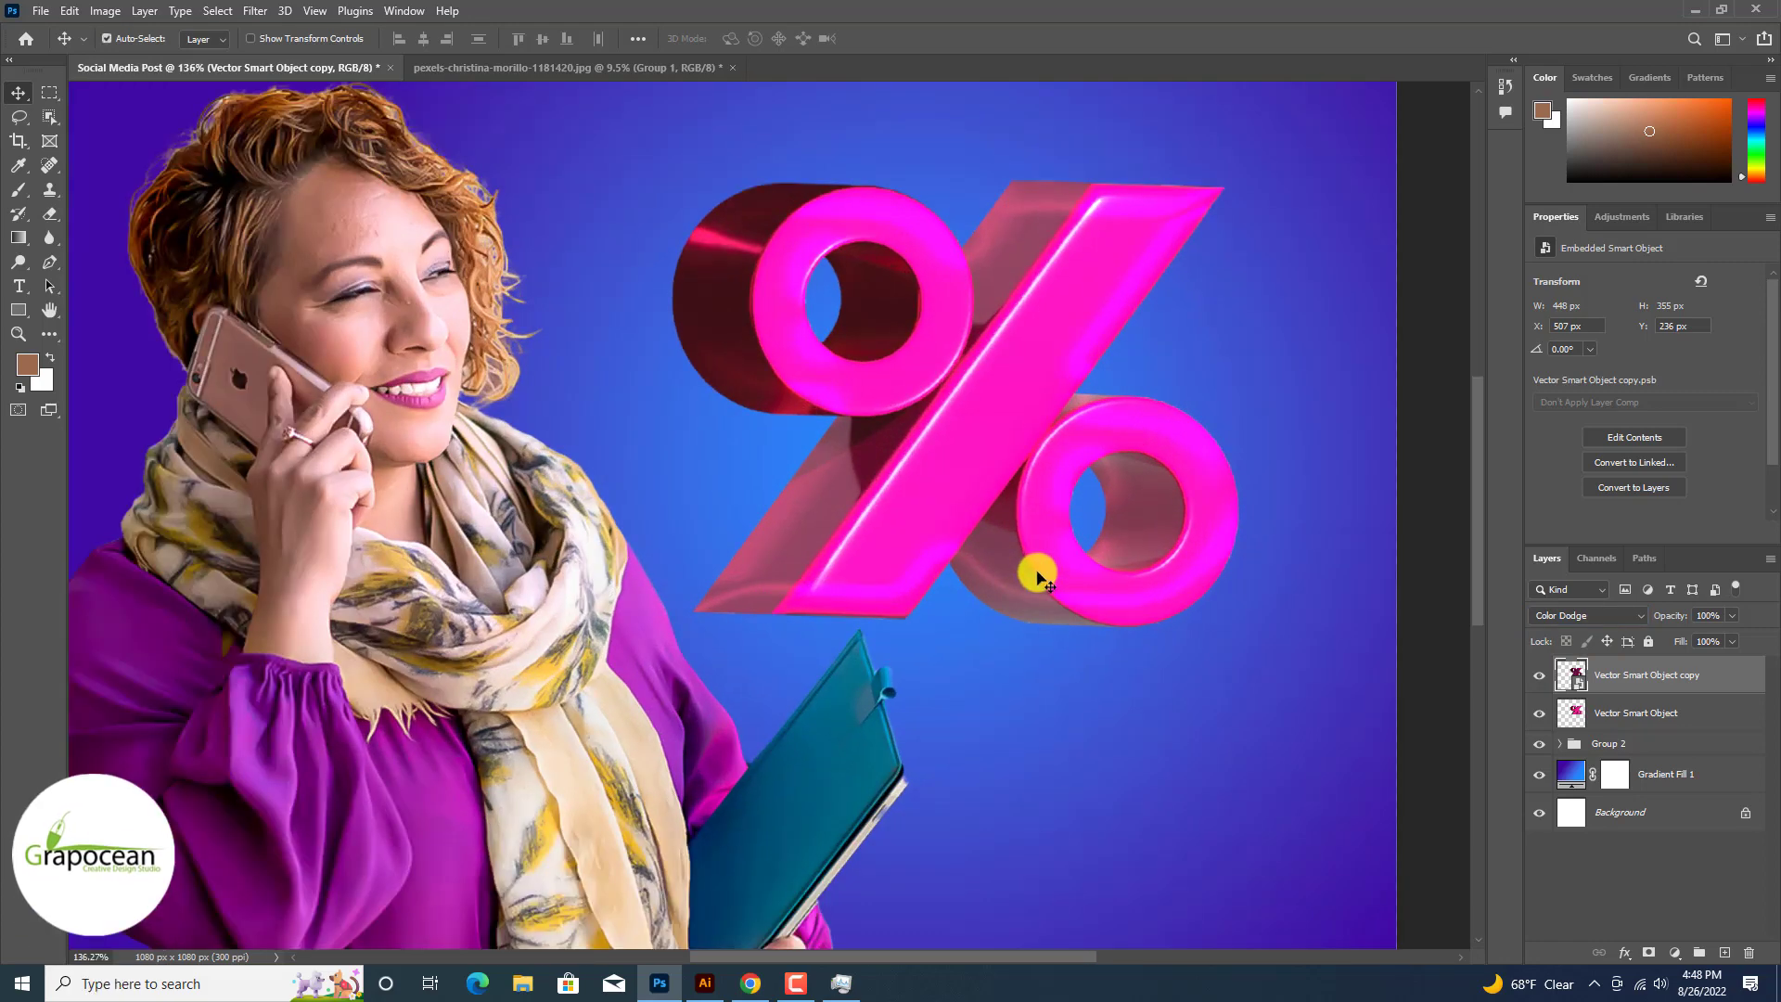
left_click(1539, 675)
left_click(1539, 675)
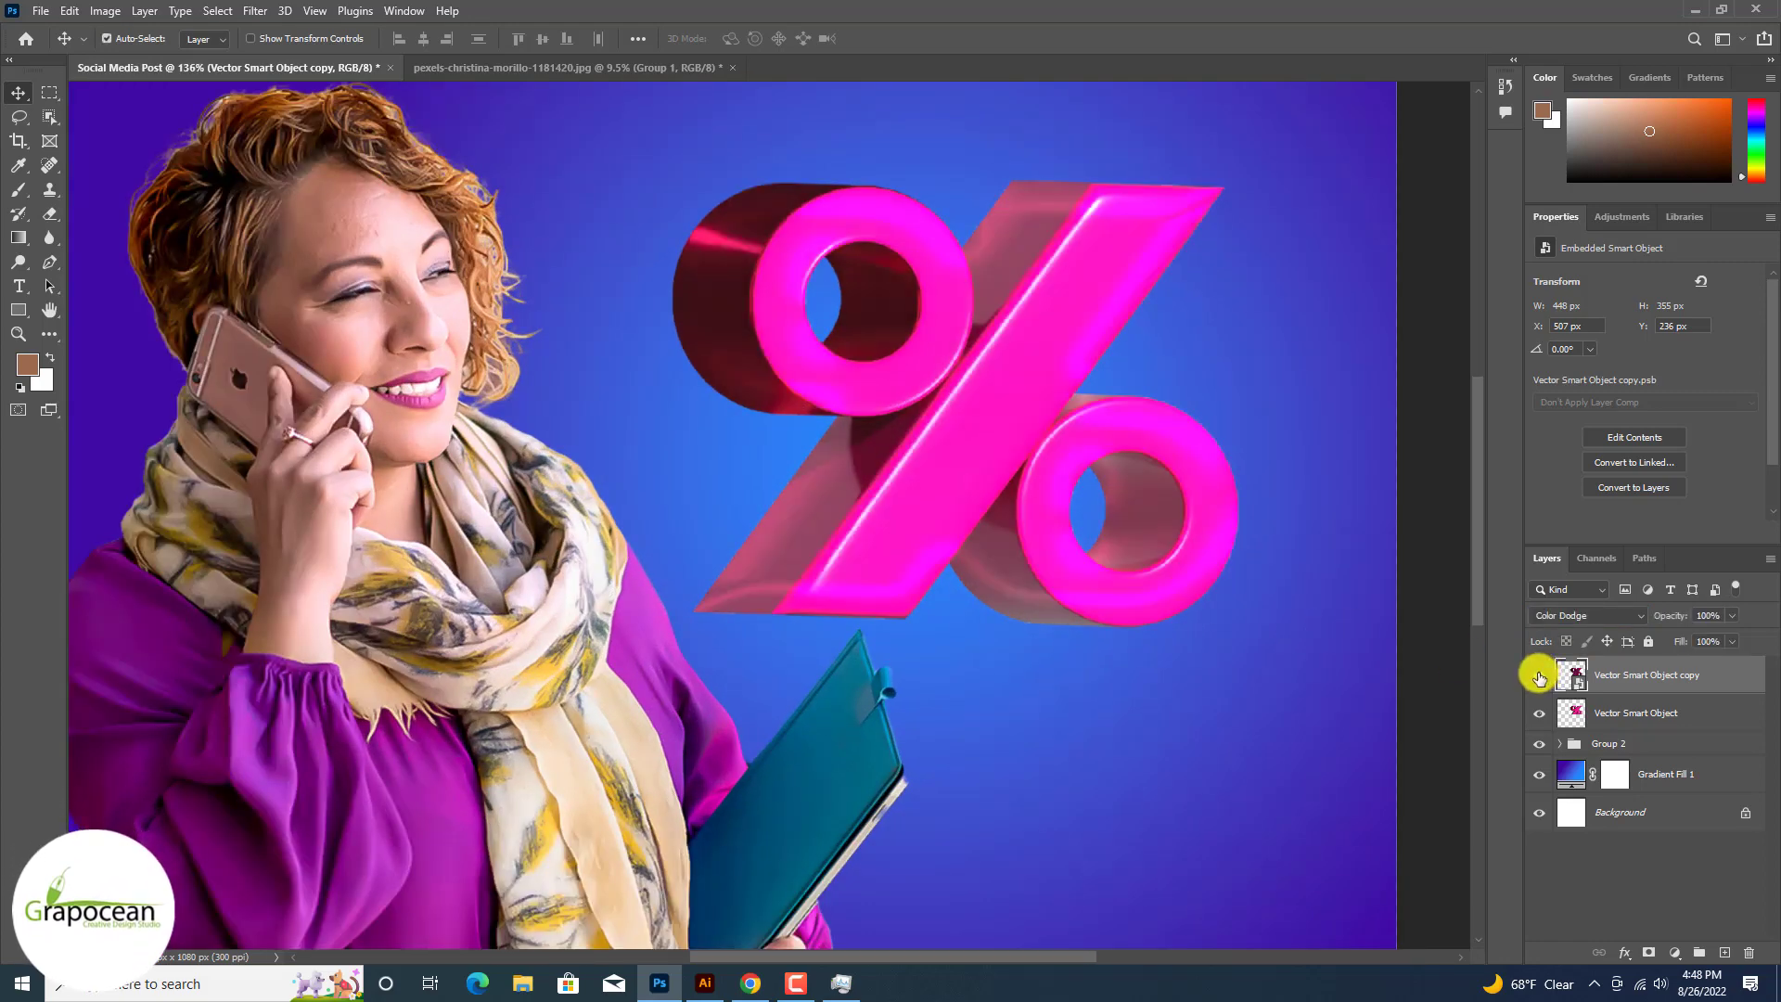
Step: Duplicate the original percent sign layer again and give this copy a Bevel & Emboss effect with the multi-peaked double-ring gloss contour
left_click(1642, 715)
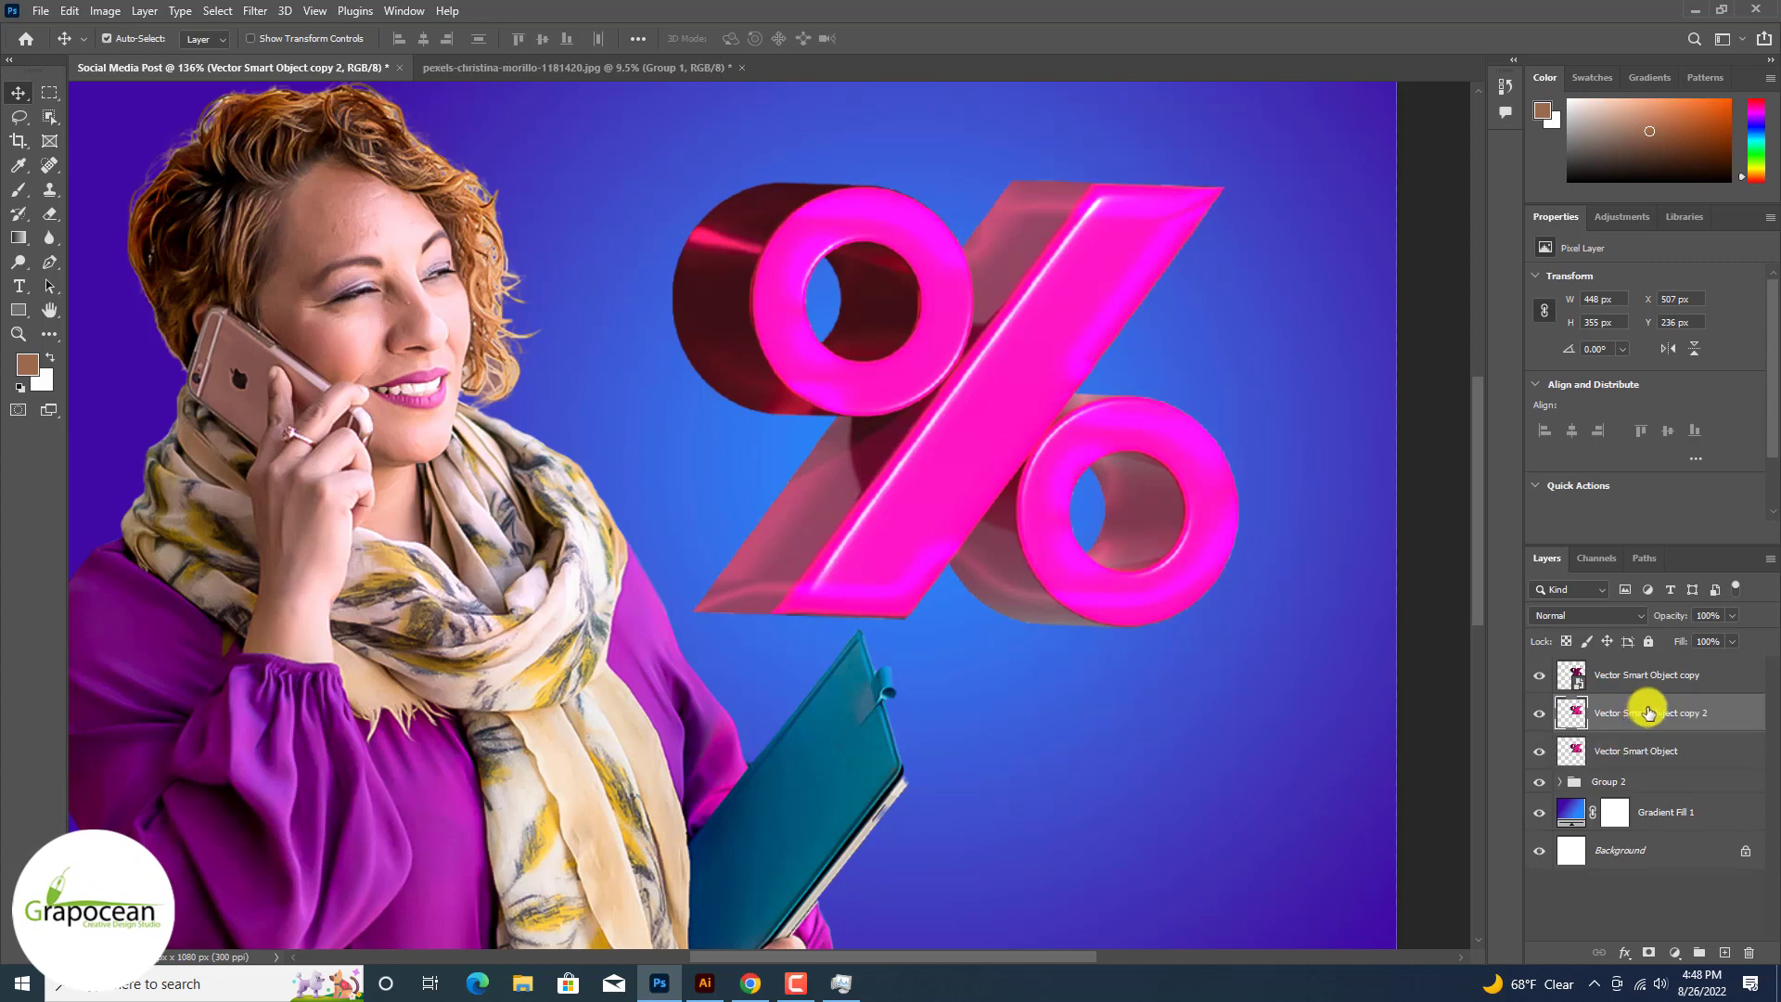
right_click(1654, 709)
left_click(1449, 190)
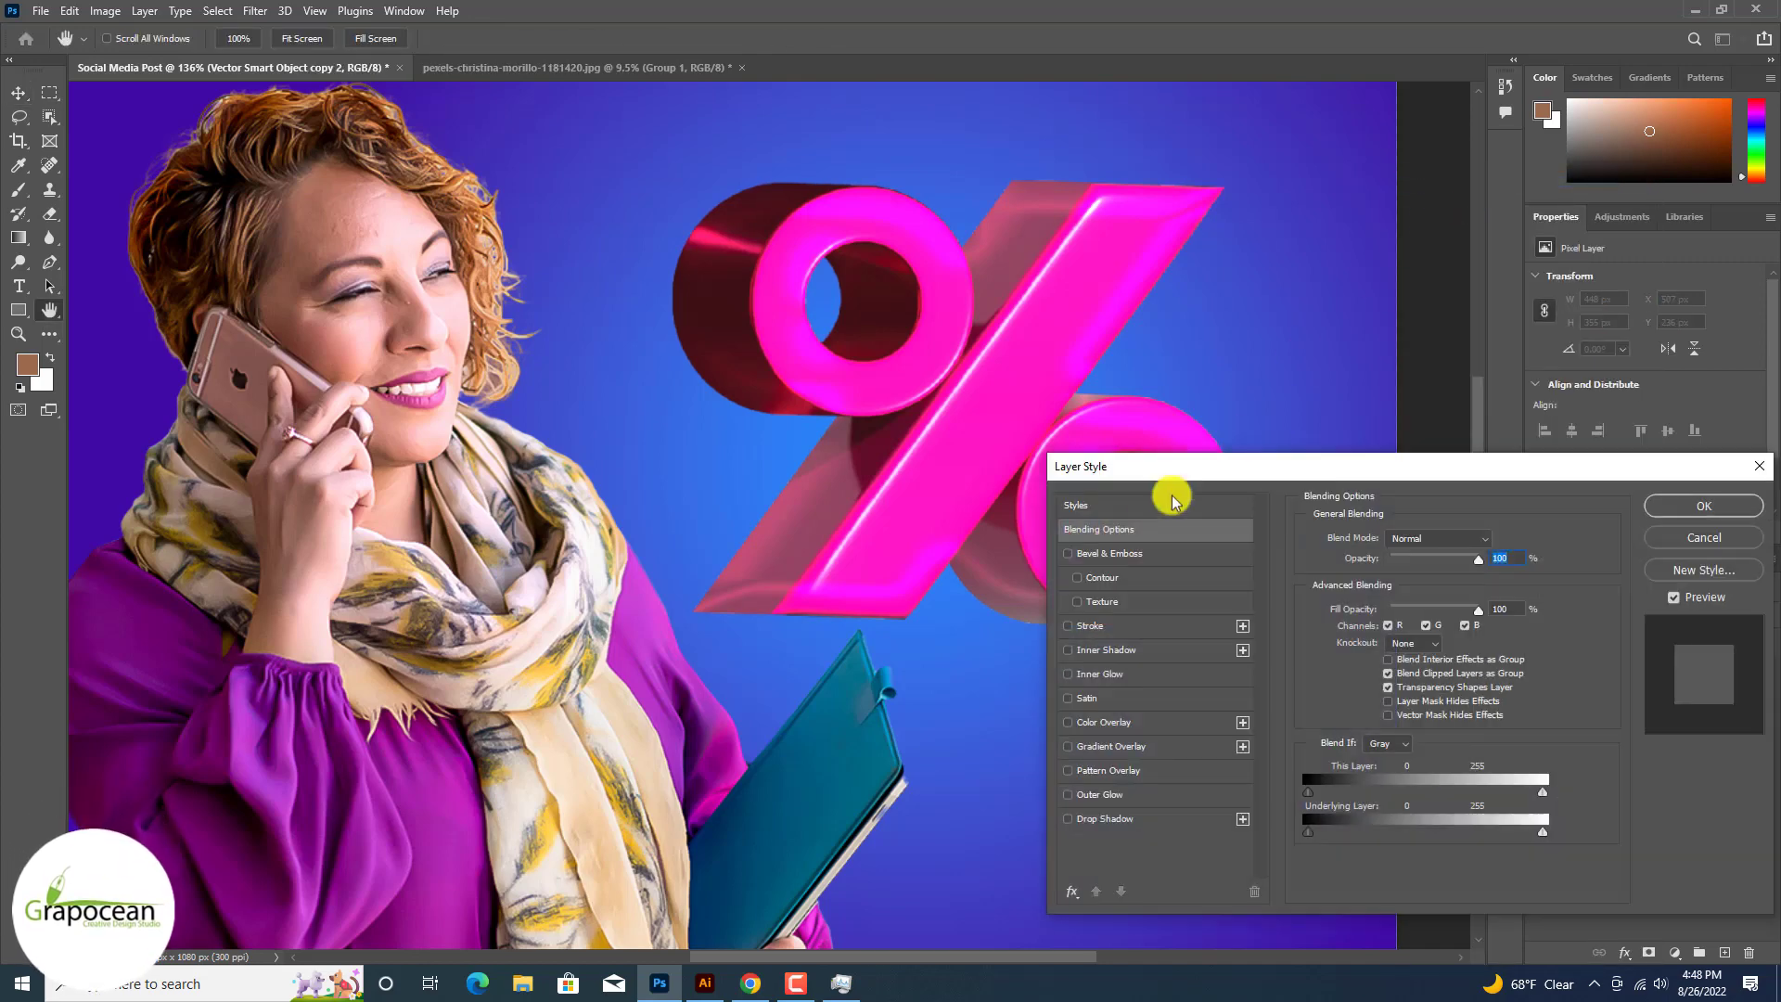
left_click(1127, 554)
left_click_drag(1290, 480, 1401, 500)
left_click(1525, 770)
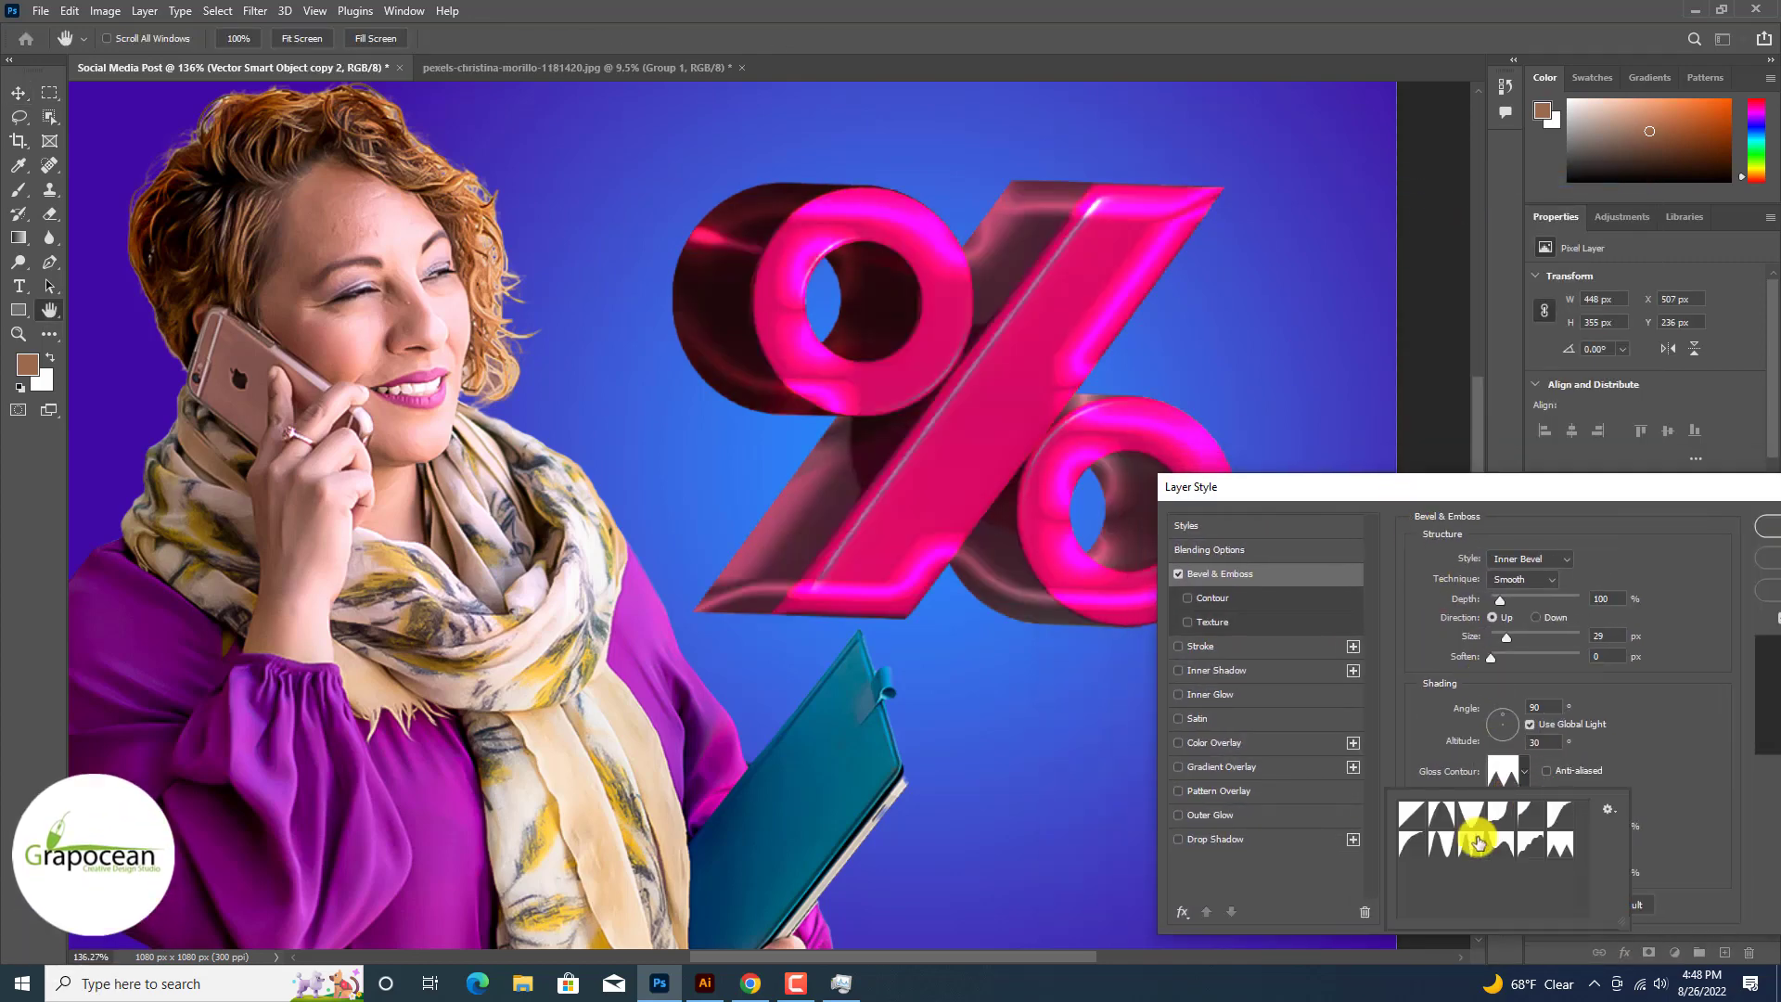
left_click(1441, 842)
left_click(1470, 849)
left_click(1764, 526)
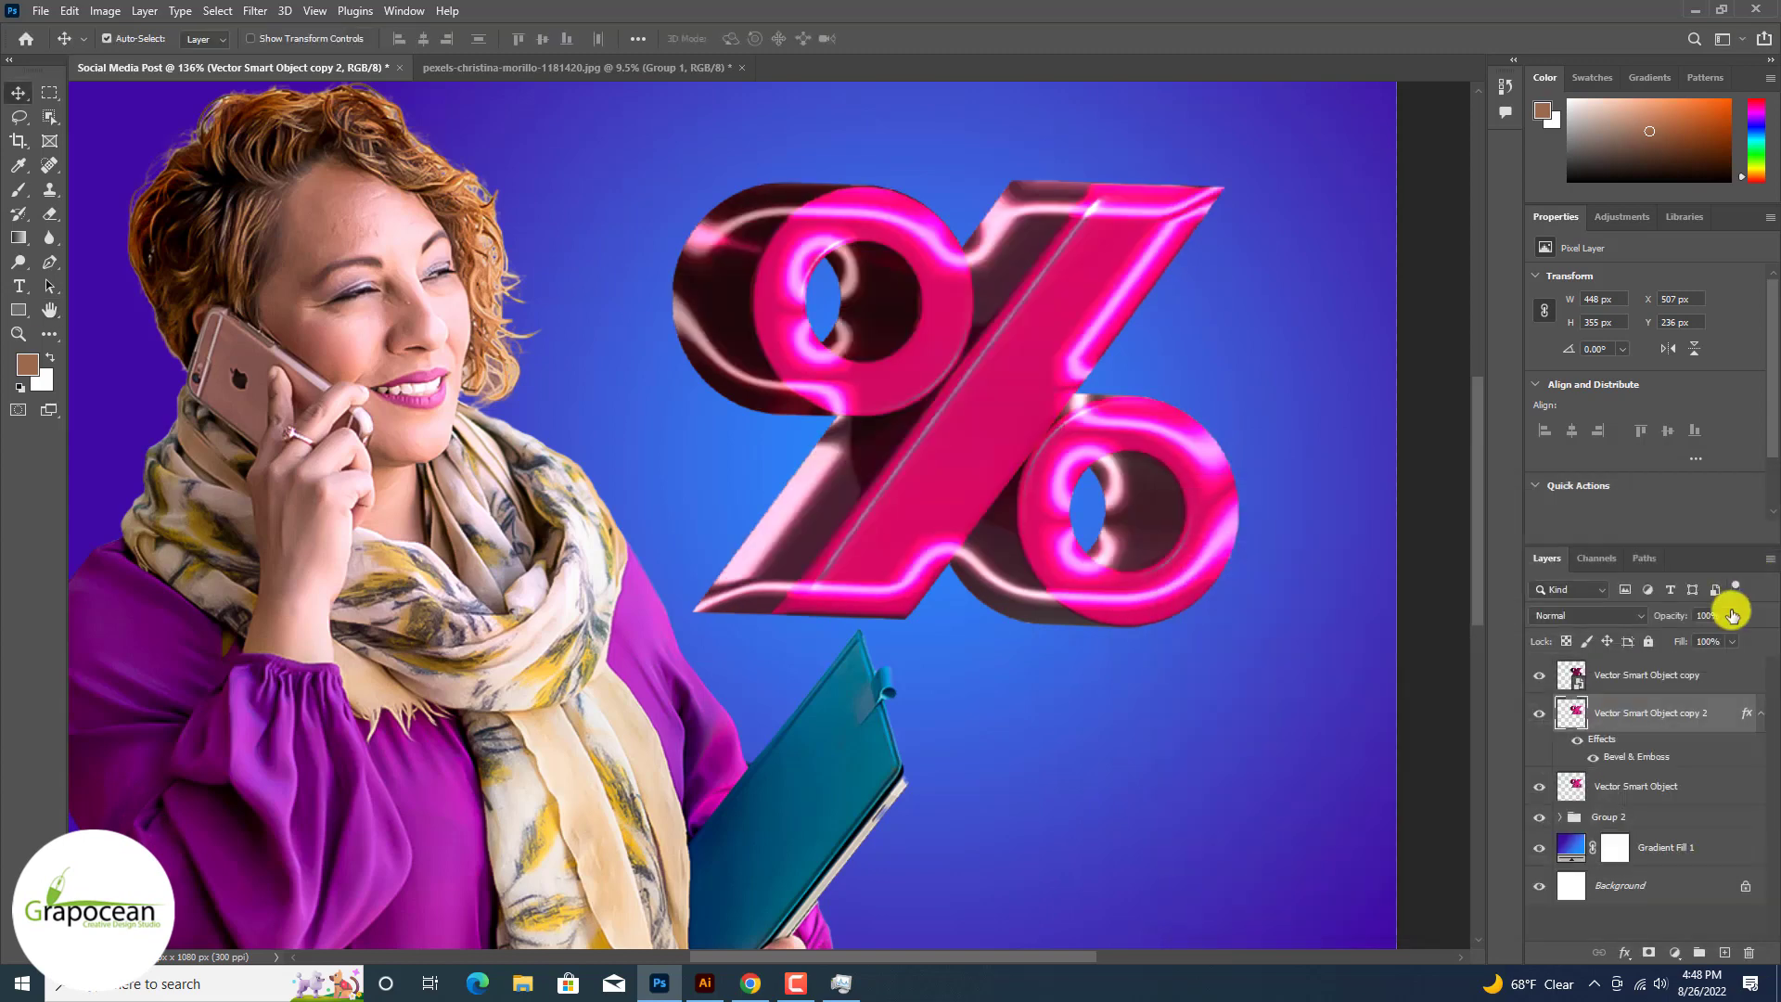
Step: Convert the second styled copy to a smart object and, after previewing the blend modes, set it to Color Dodge
right_click(1678, 714)
left_click(1543, 478)
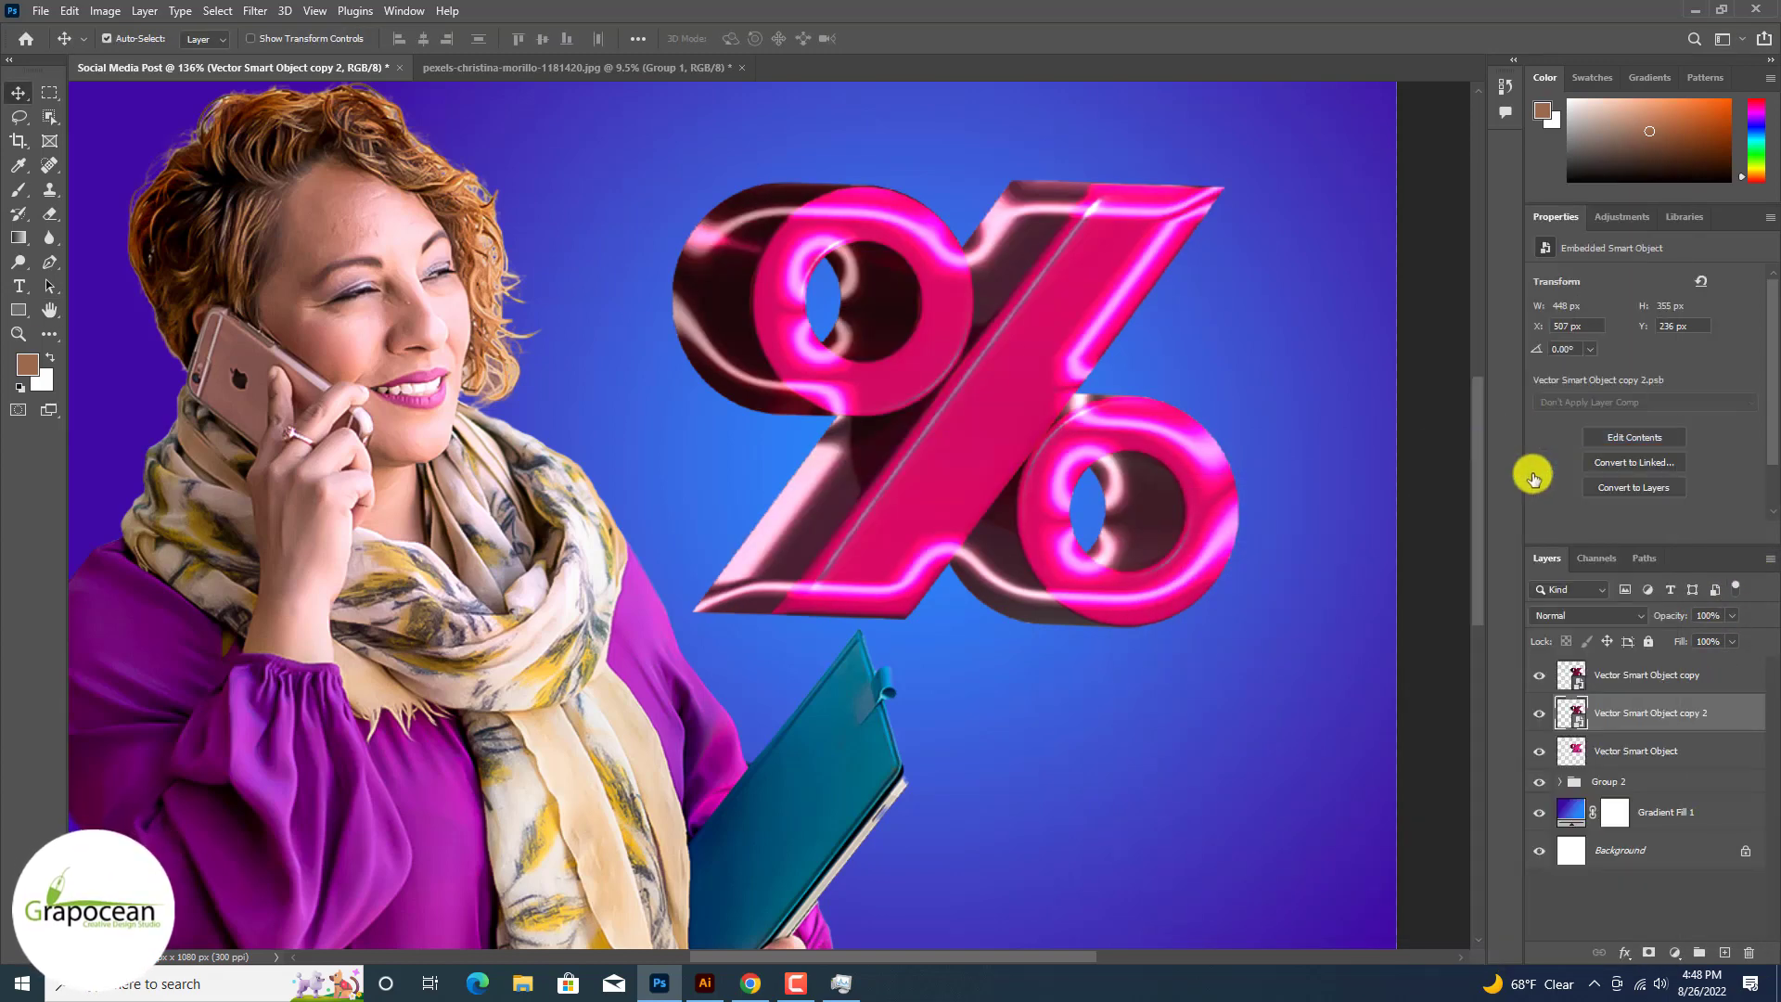
left_click(1580, 618)
key("Down")
key("Down")
key("Down")
key("Down")
key("Down")
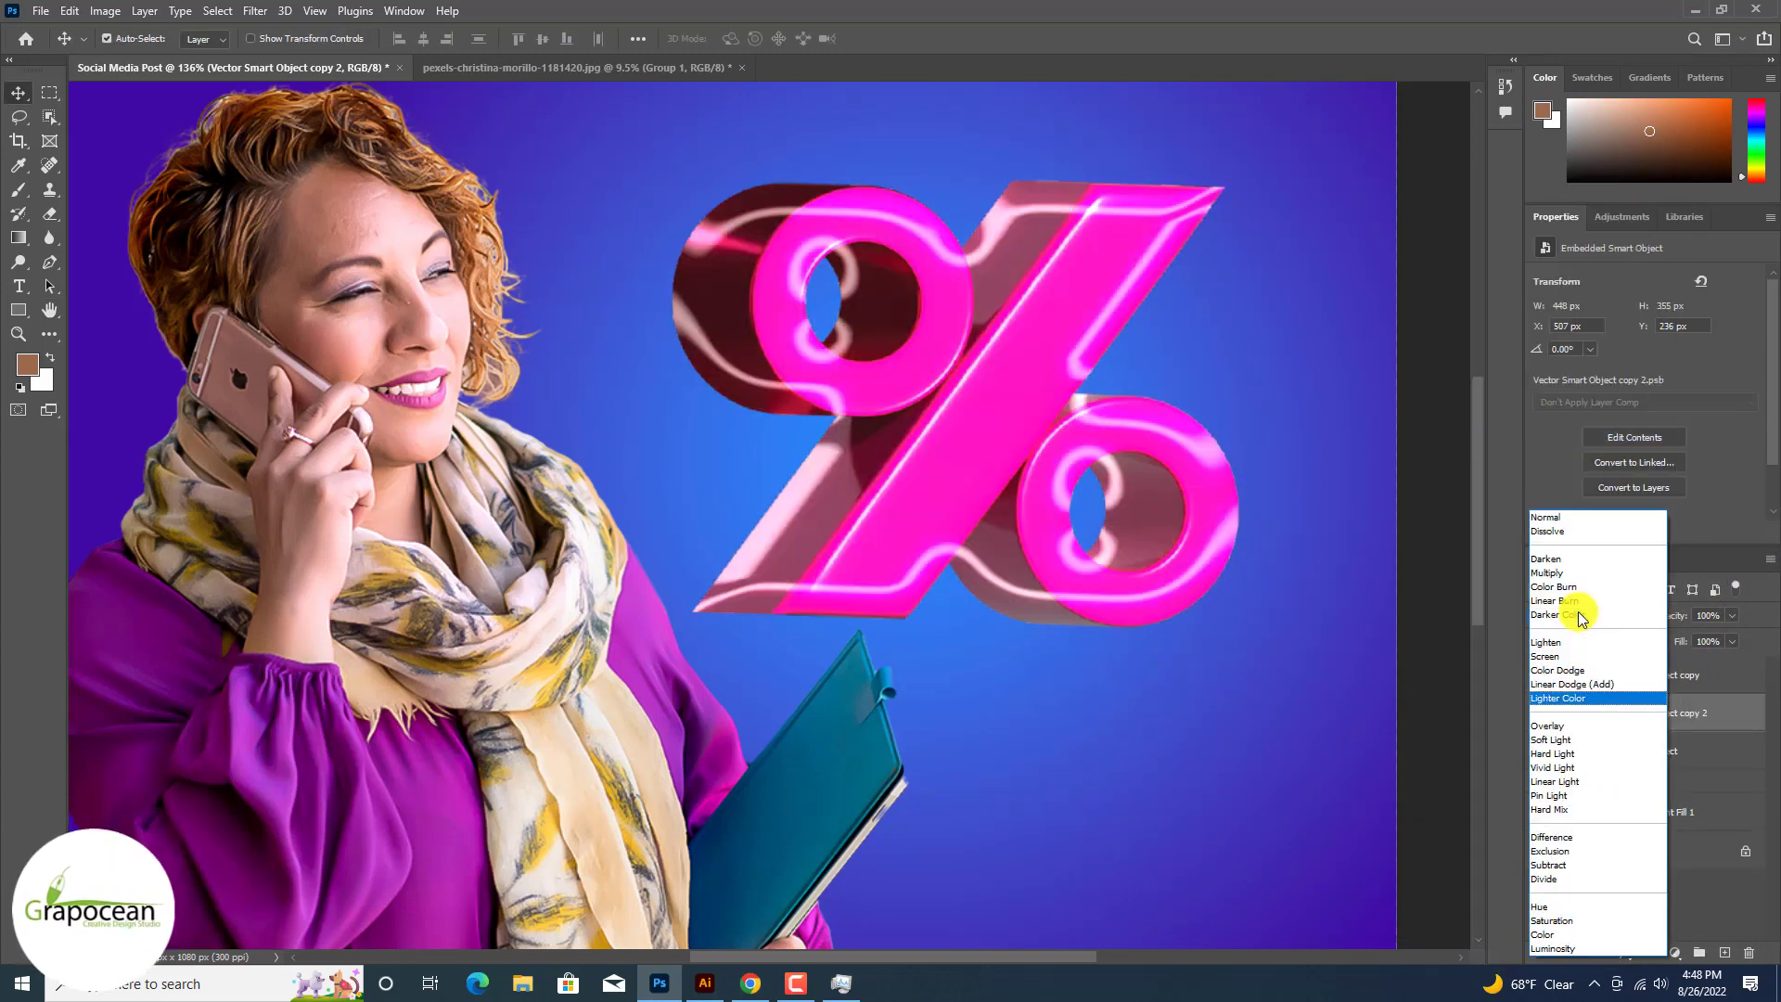
key("Down")
key("Down")
key("Down")
key("Down")
key("Down")
key("Down")
key("Down")
key("Down")
key("Down")
key("Down")
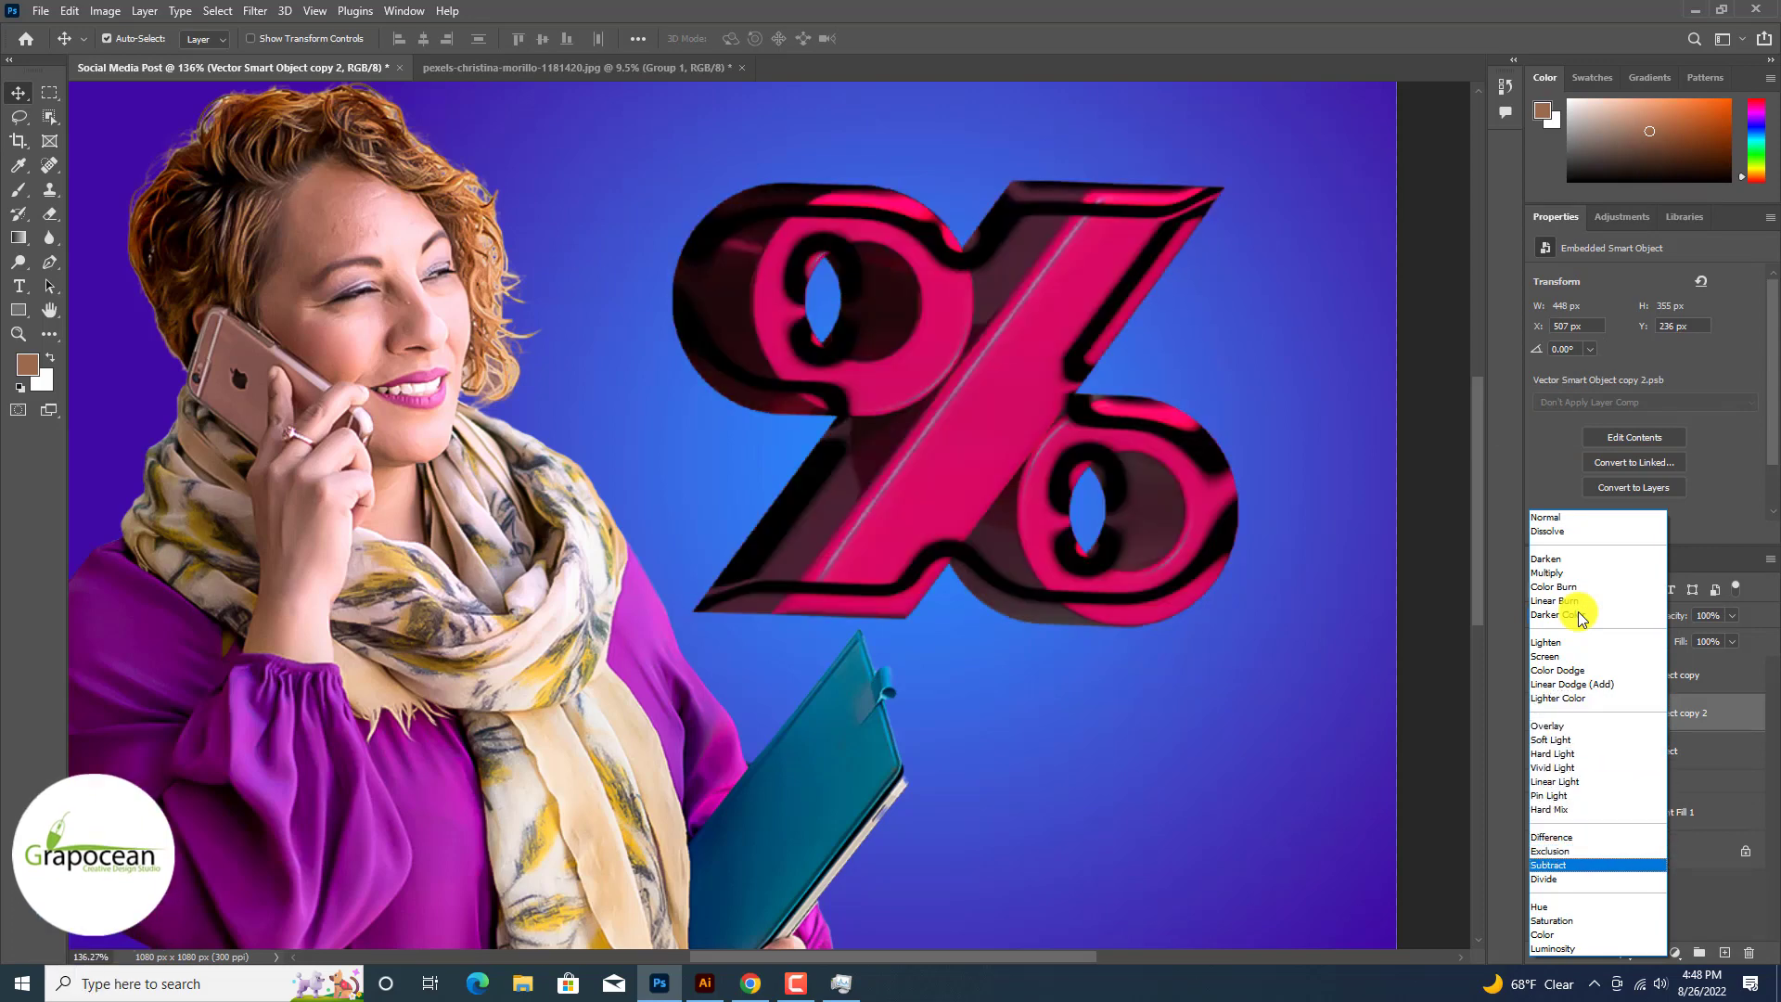
key("Up")
key("Up")
key("Up")
key("Up")
key("Up")
key("Up")
key("Up")
key("Up")
key("Up")
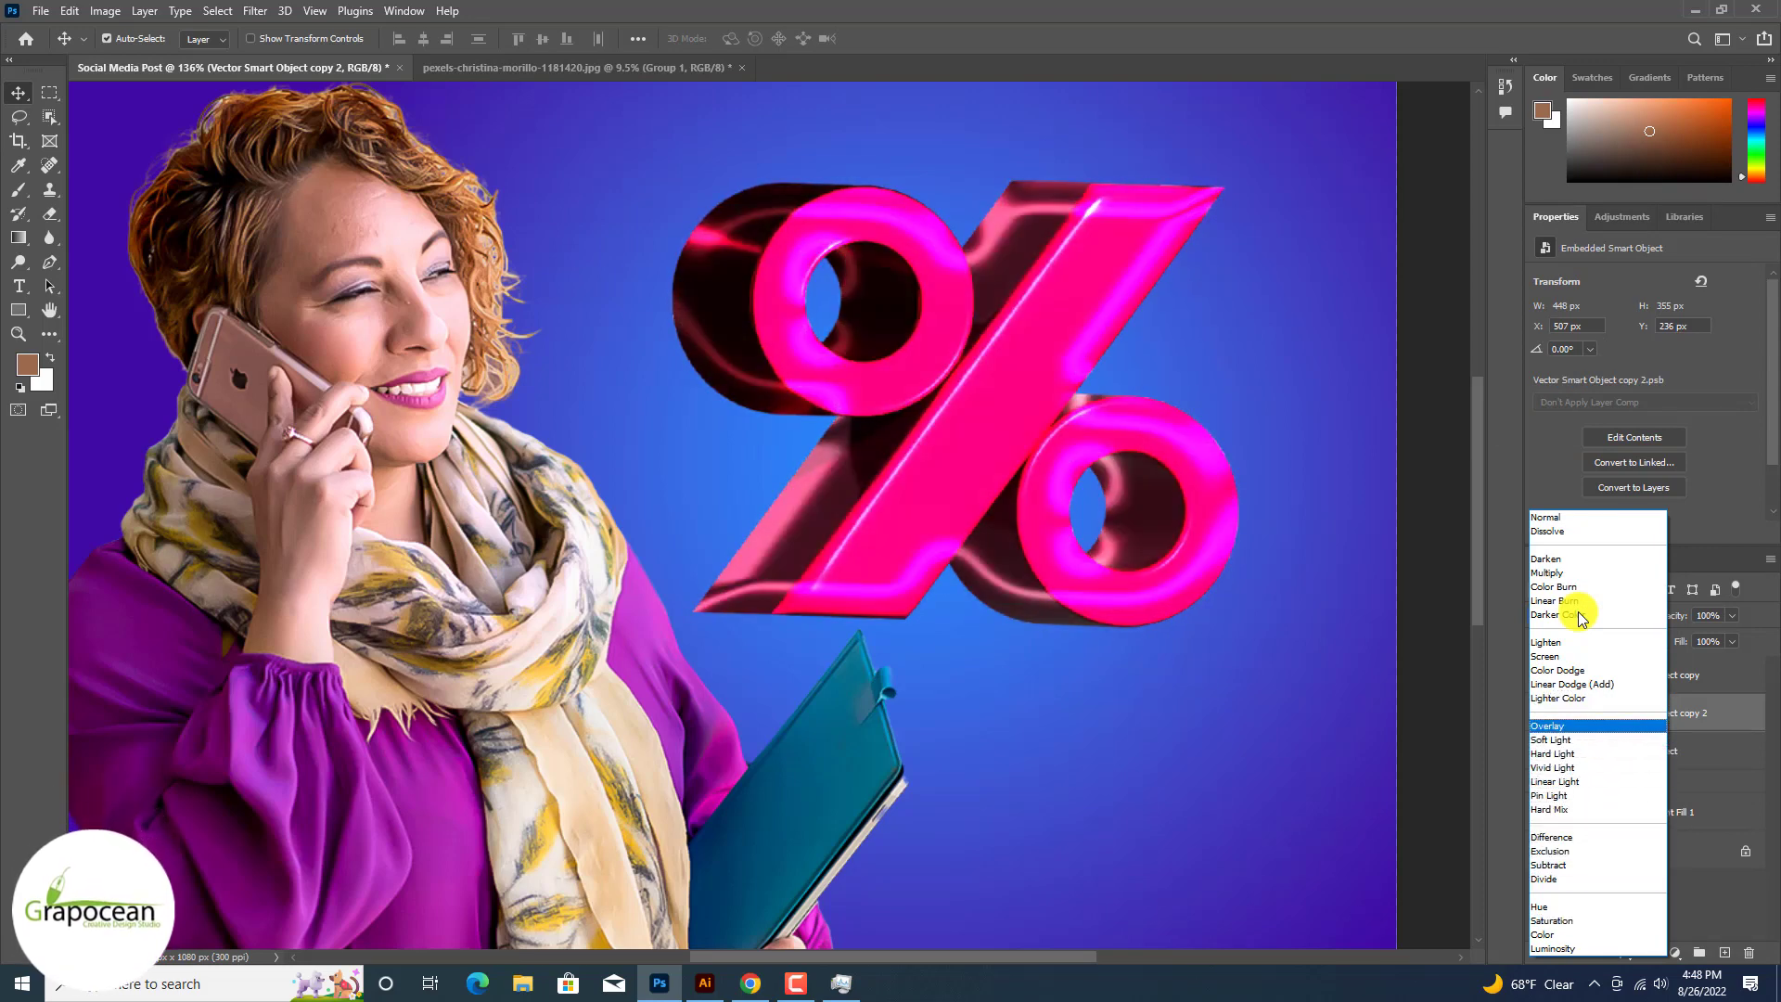
key("Up")
key("Up")
key("Up")
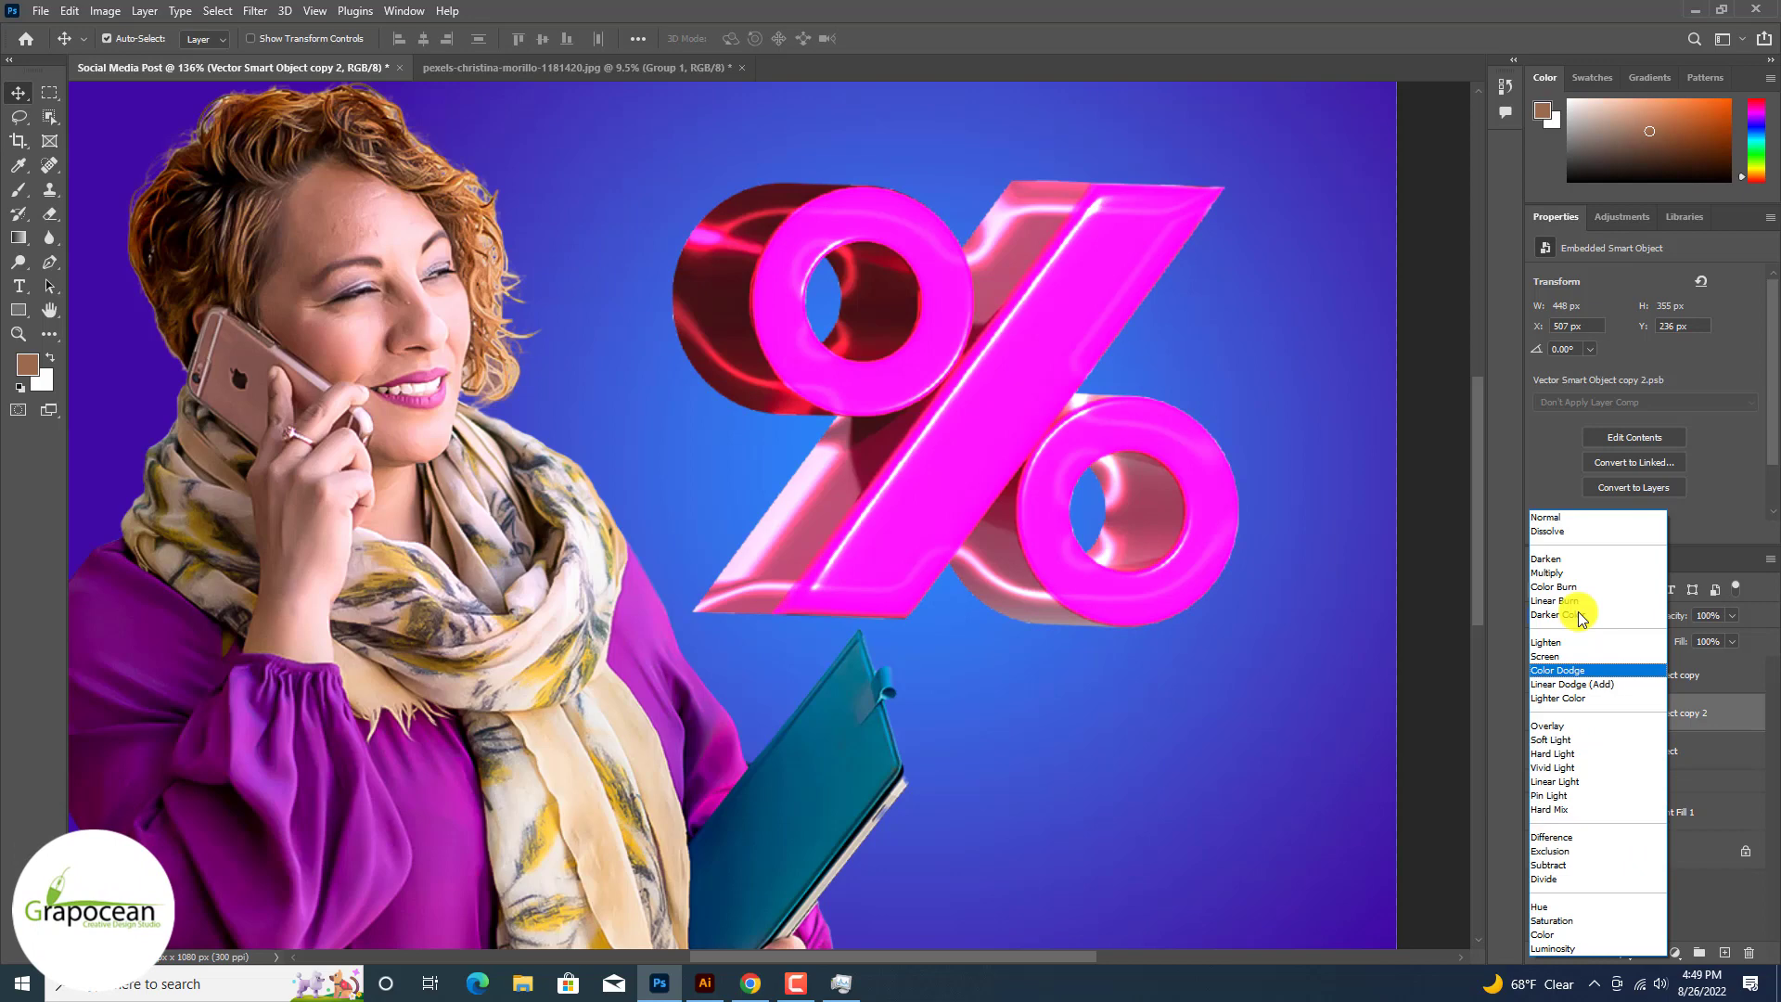
left_click(1621, 670)
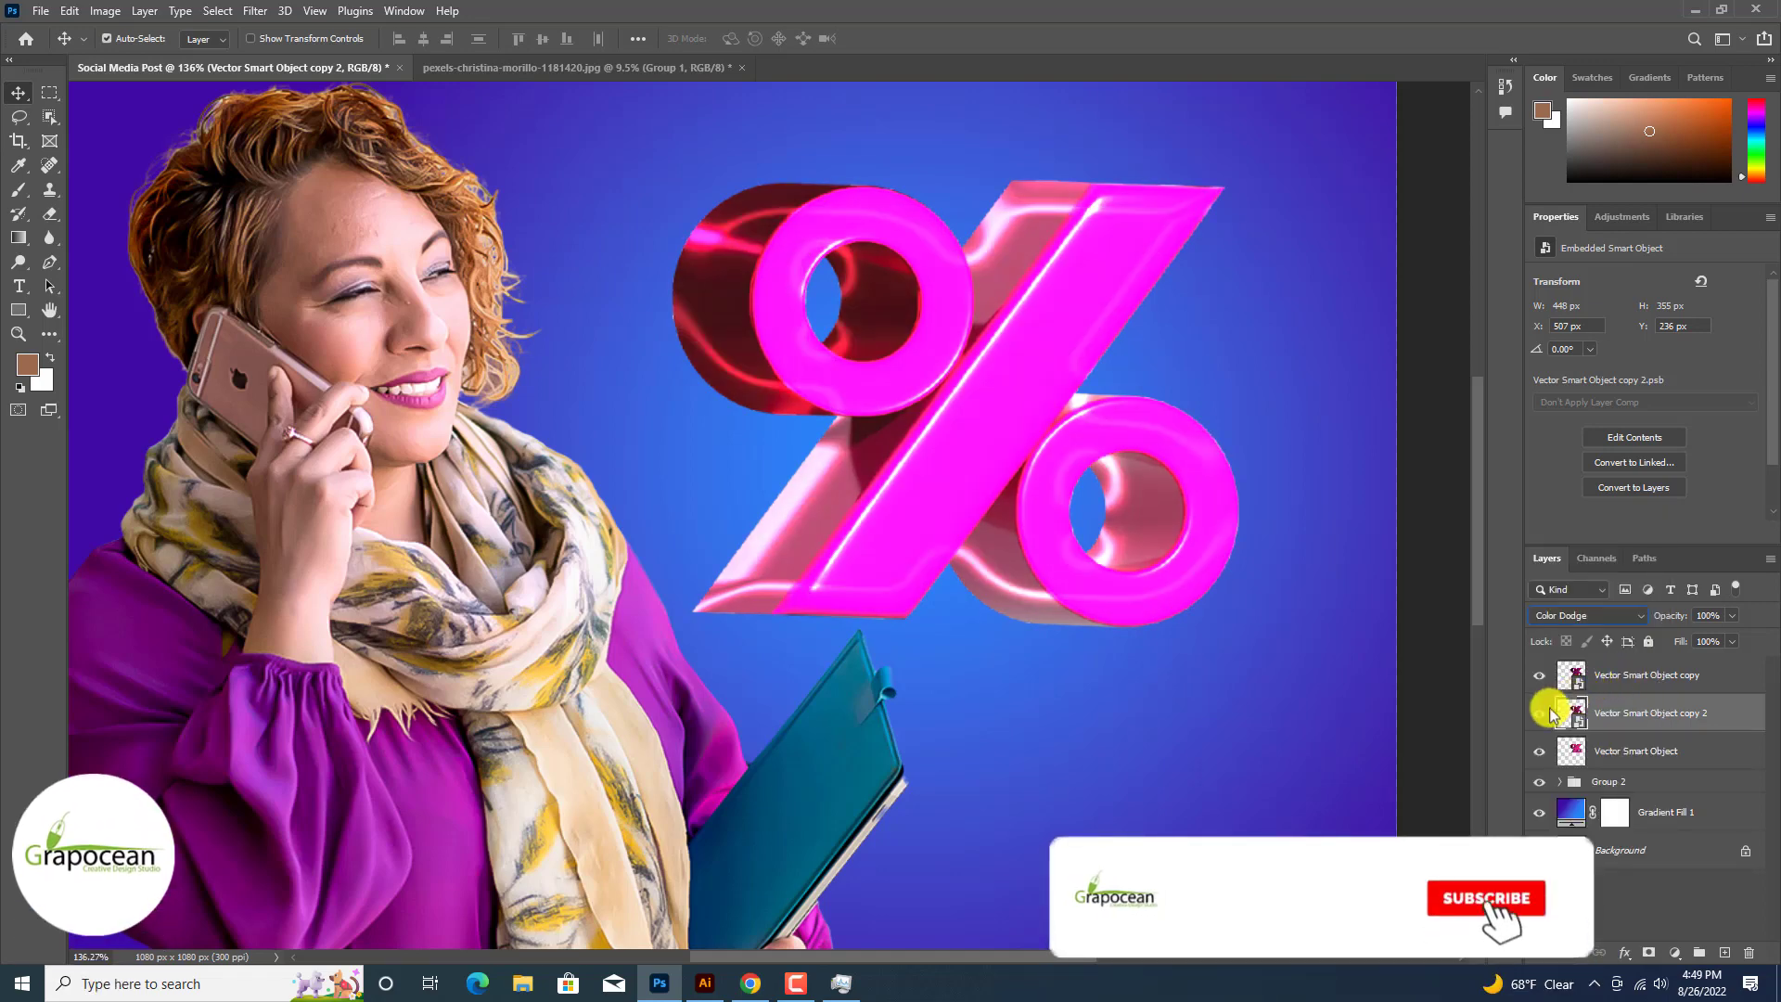
Step: Compare the percent sign with its styled copies hidden and shown, preview another blend mode, and examine the whole post
left_click(1540, 676)
left_click(1540, 676)
left_click(1540, 676)
left_click(1540, 677)
left_click(1540, 676)
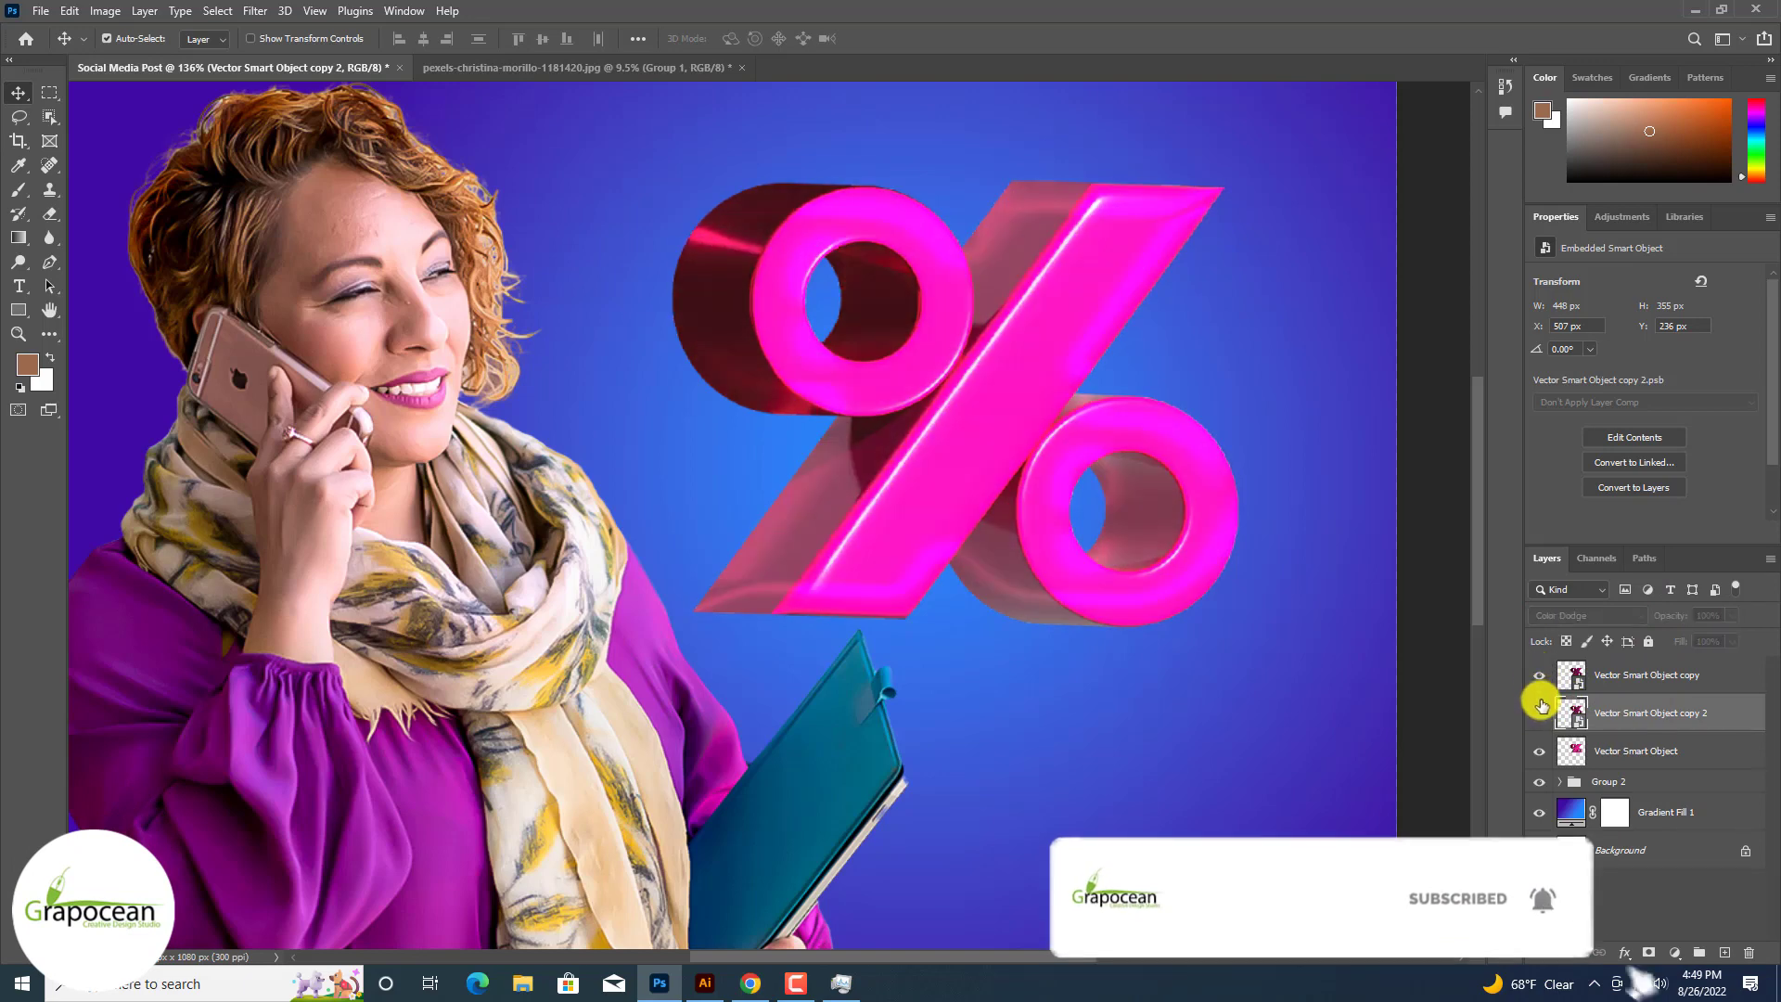
left_click(1540, 676)
left_click(1603, 616)
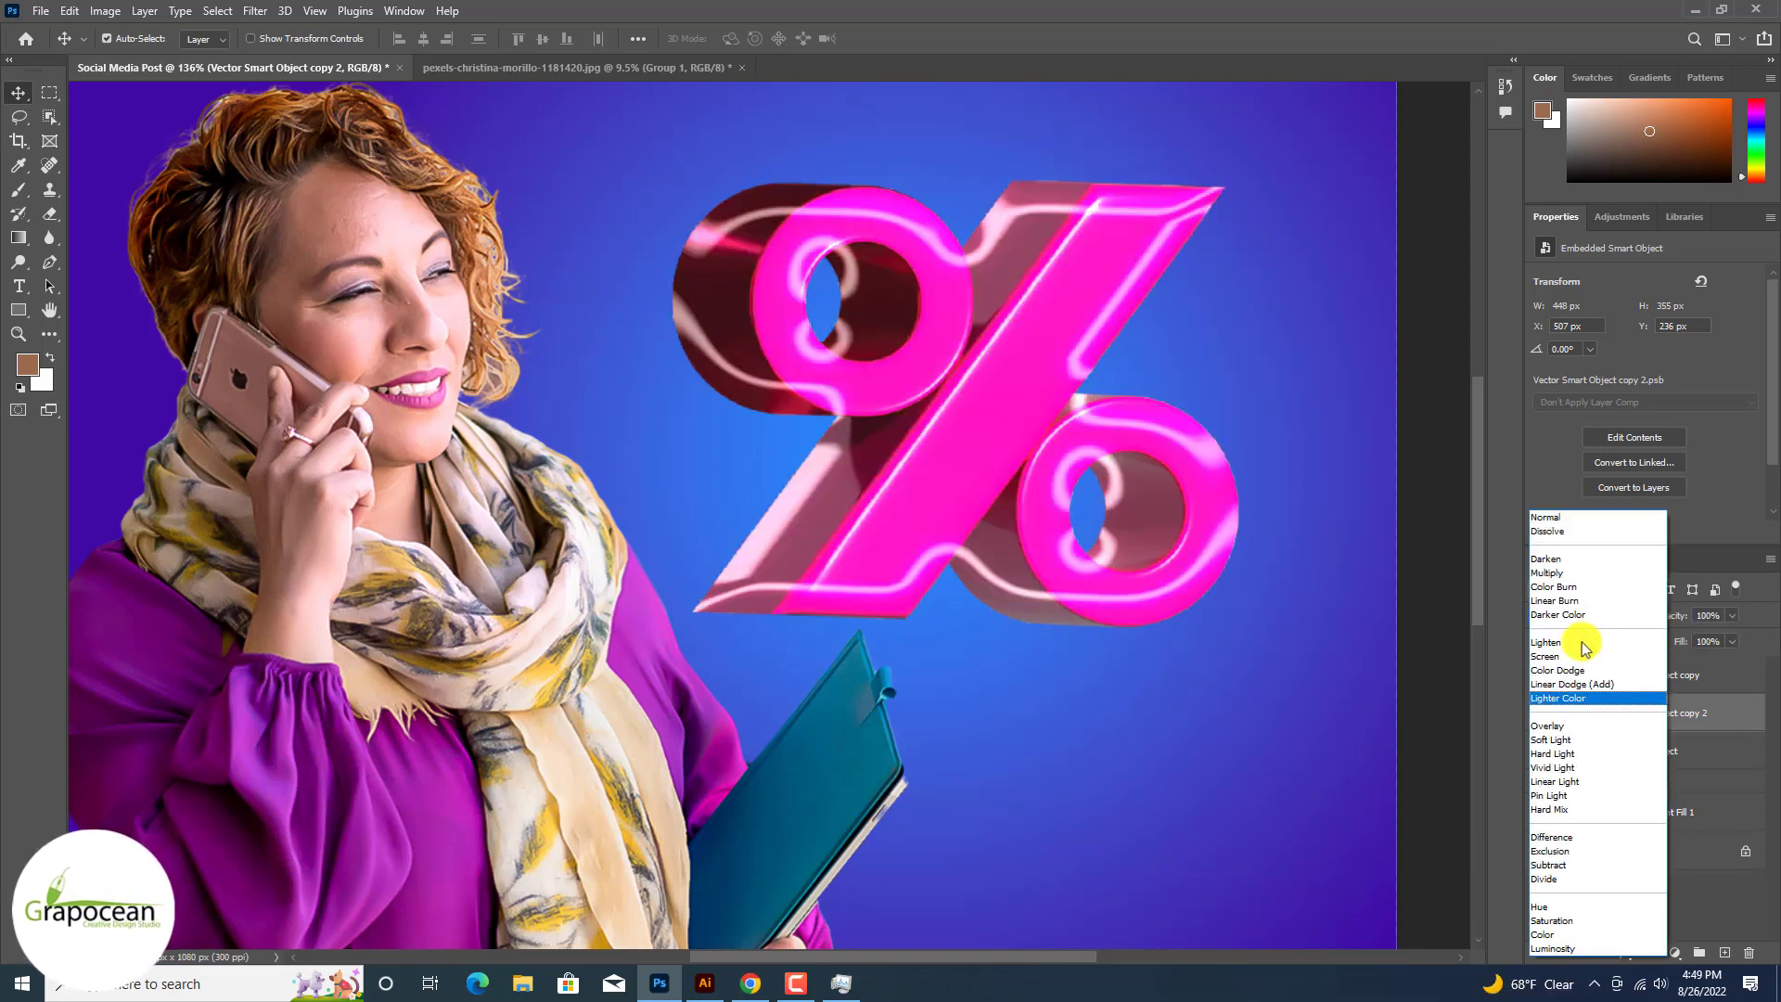
left_click(1449, 806)
left_click(1126, 784)
scroll(1125, 784, "down", 8)
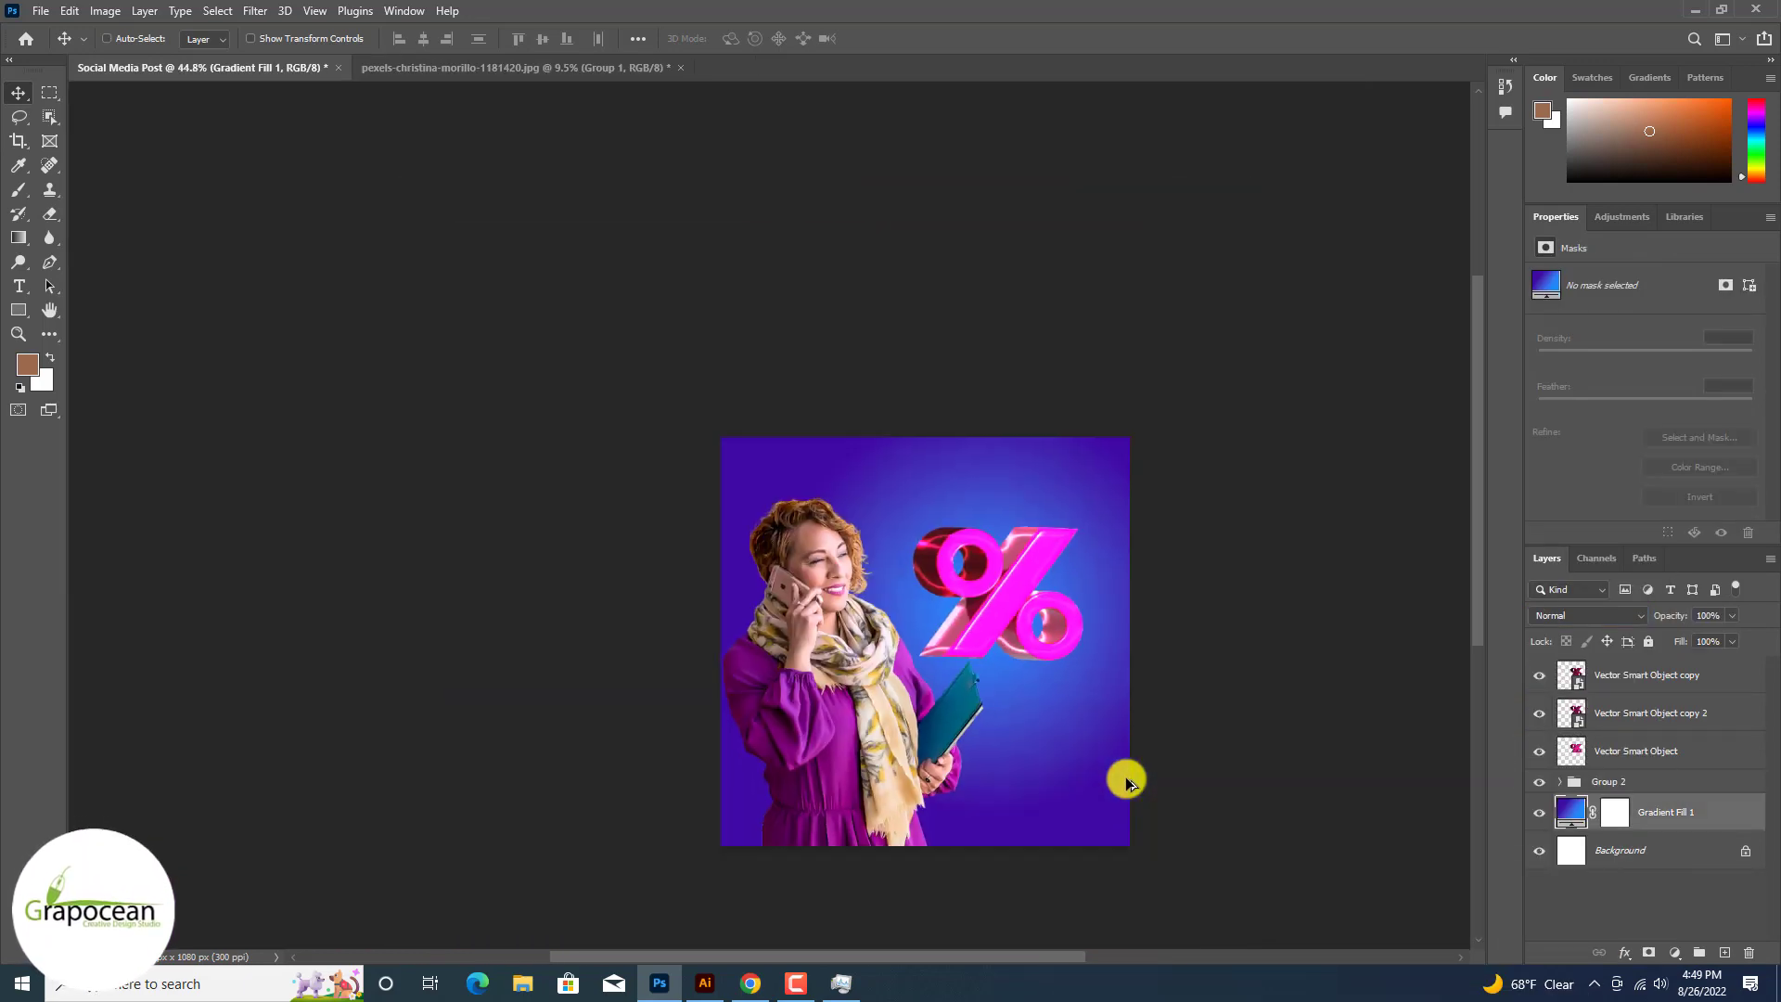
scroll(1018, 685, "up", 6)
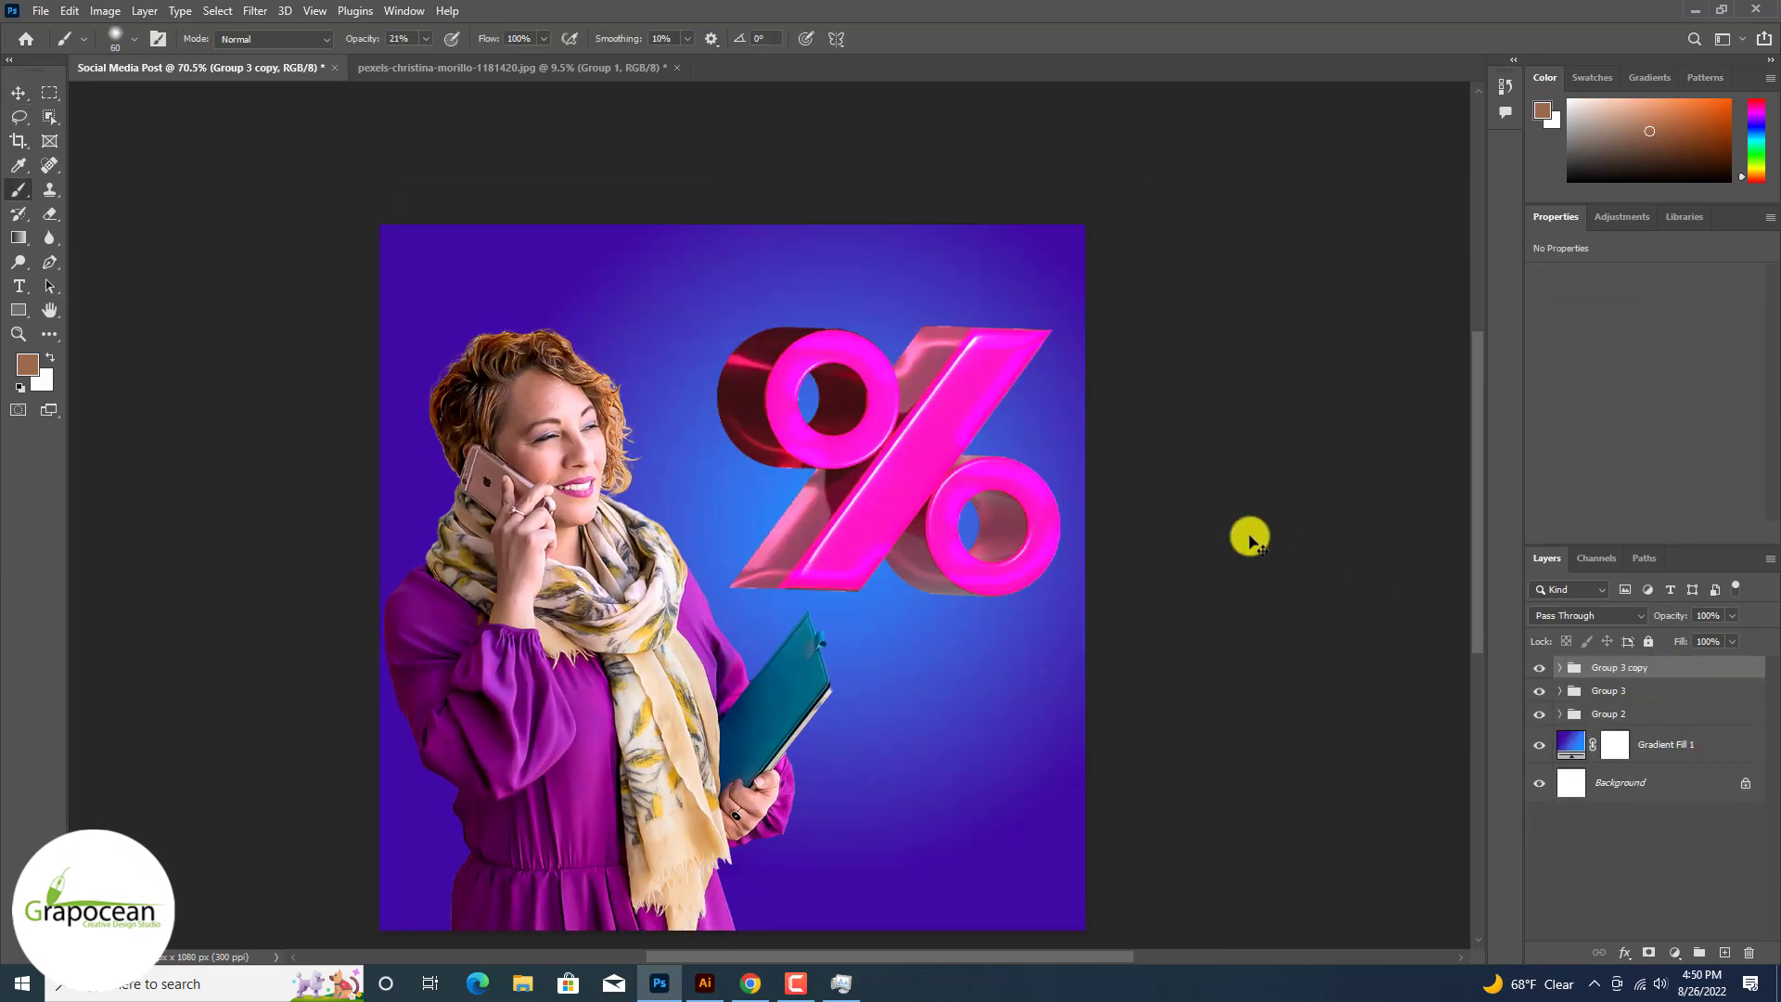
Step: Flip the Group 3 copy of the percent sign vertically, keeping its horizontal orientation
key("ctrl+t")
right_click(882, 415)
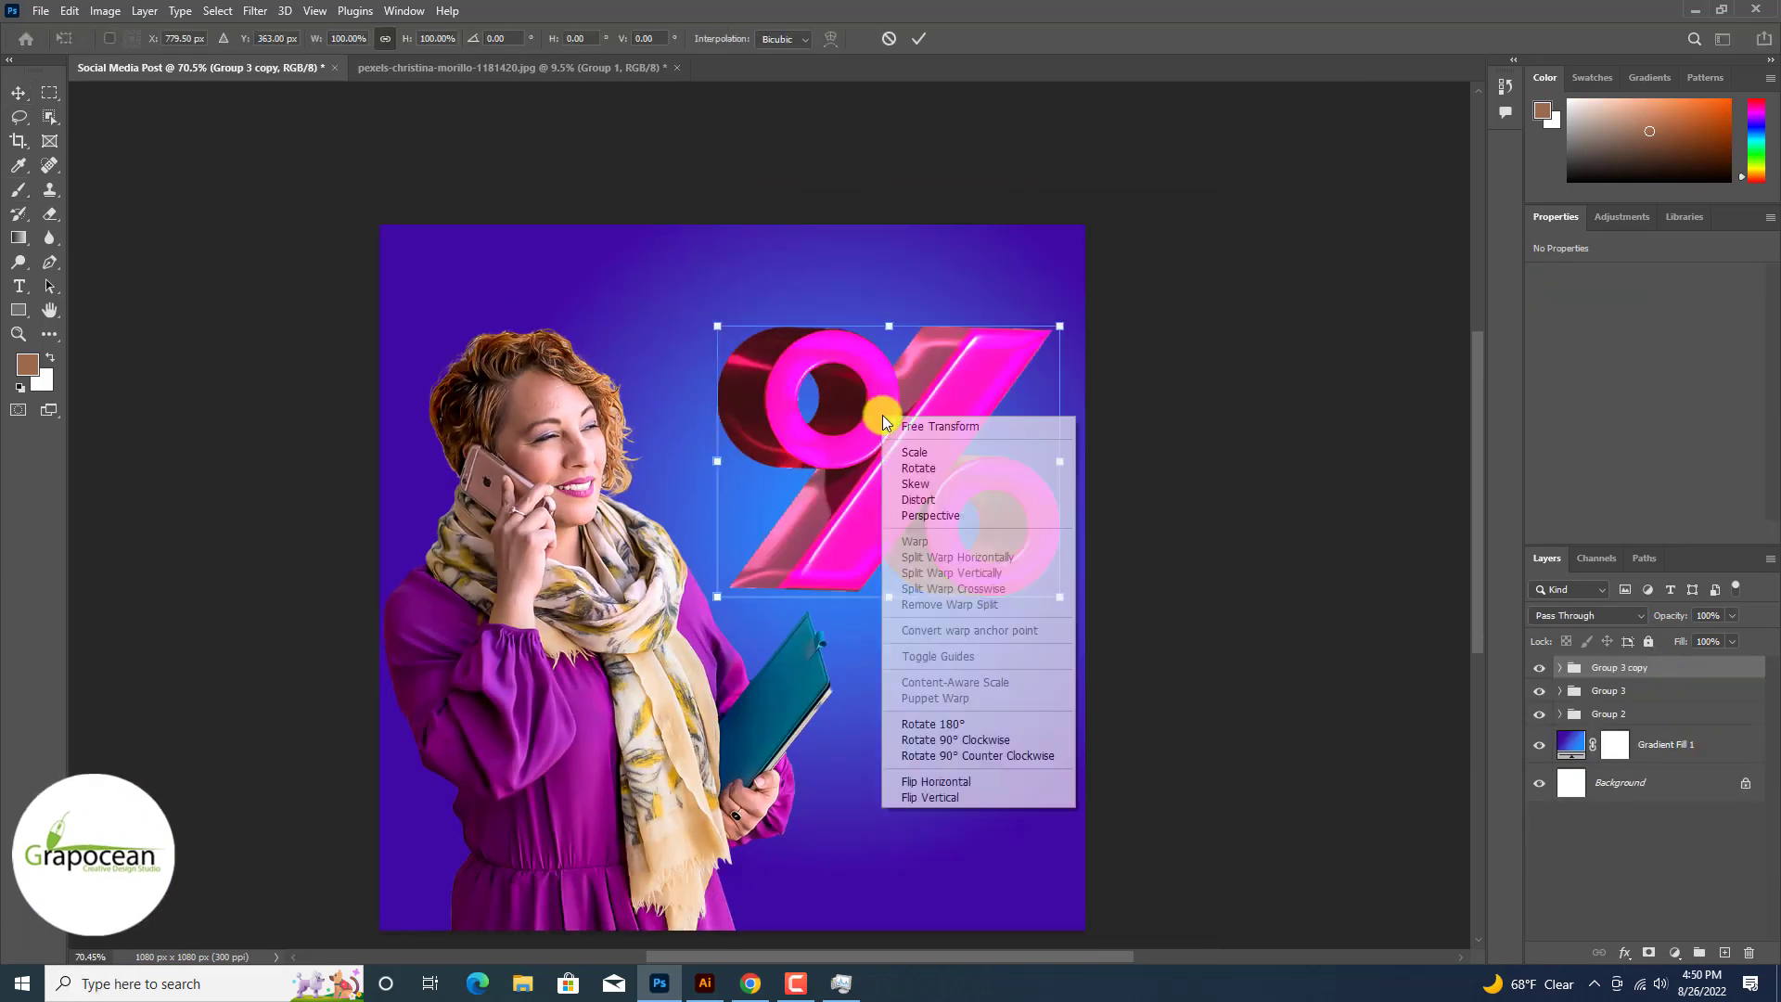
left_click(956, 783)
right_click(889, 469)
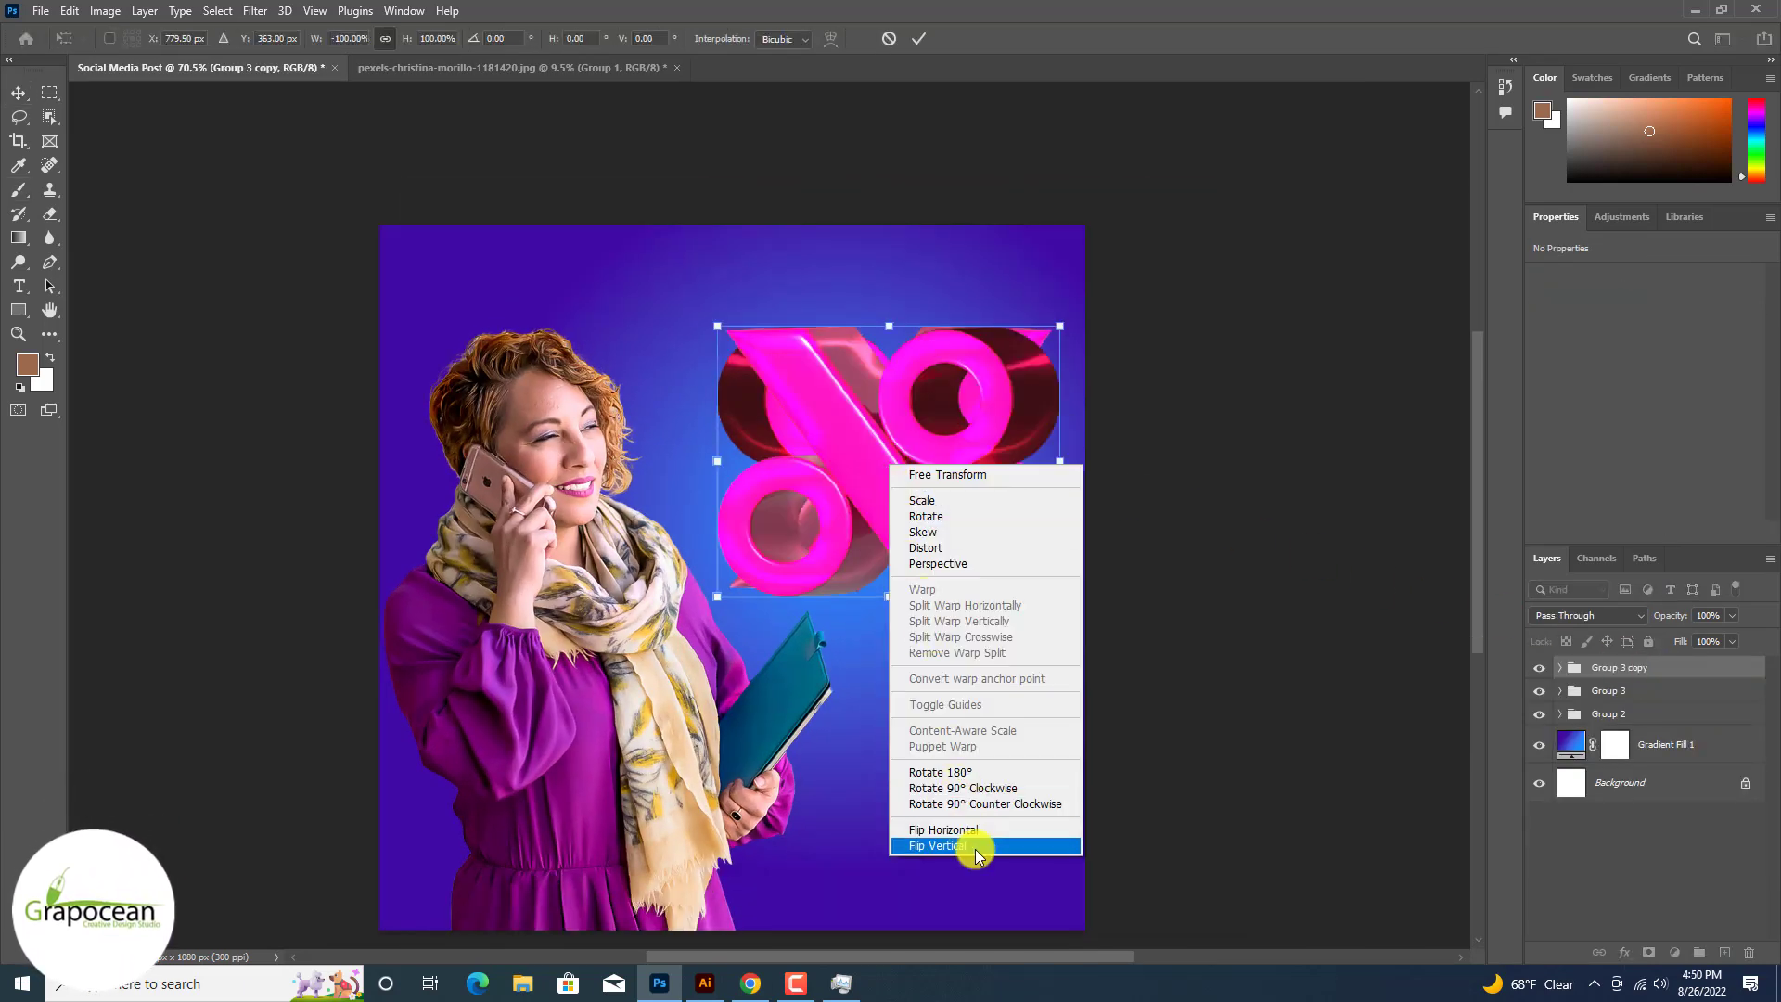
left_click(976, 846)
right_click(885, 460)
left_click(909, 831)
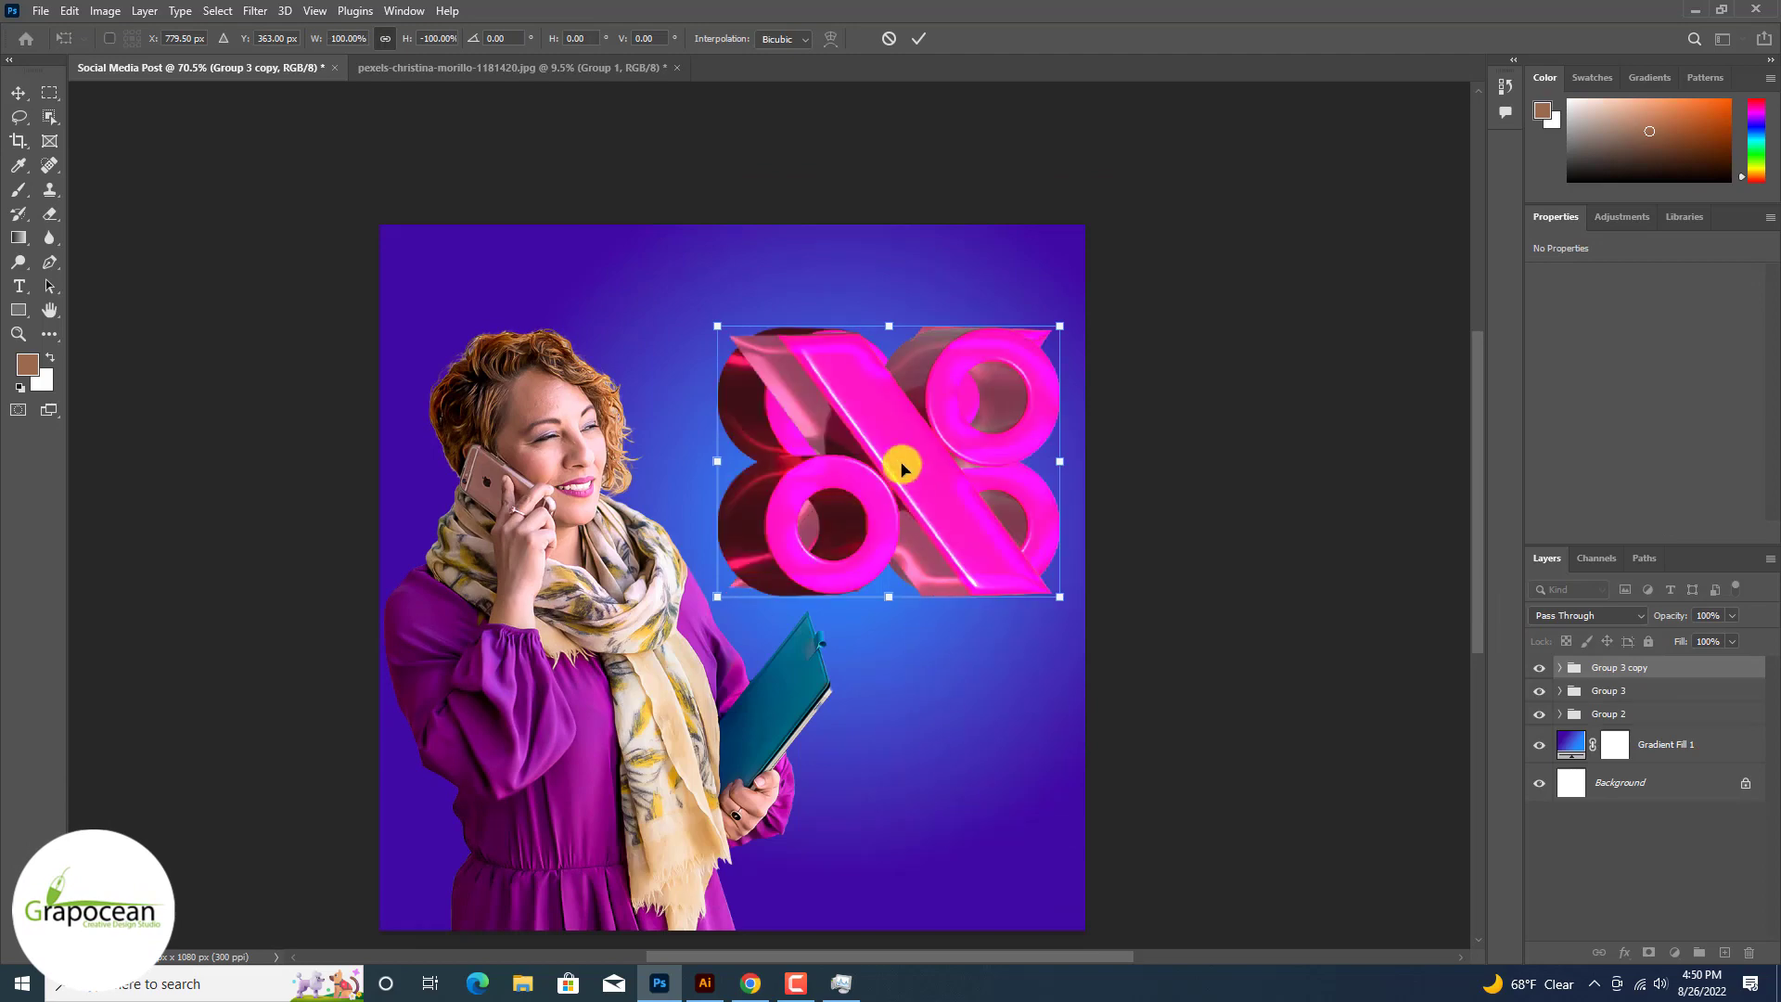
Step: Place the flipped sign directly beneath the original as a reflection and move its group below Group 3 in the layer order
left_click_drag(903, 468, 838, 669)
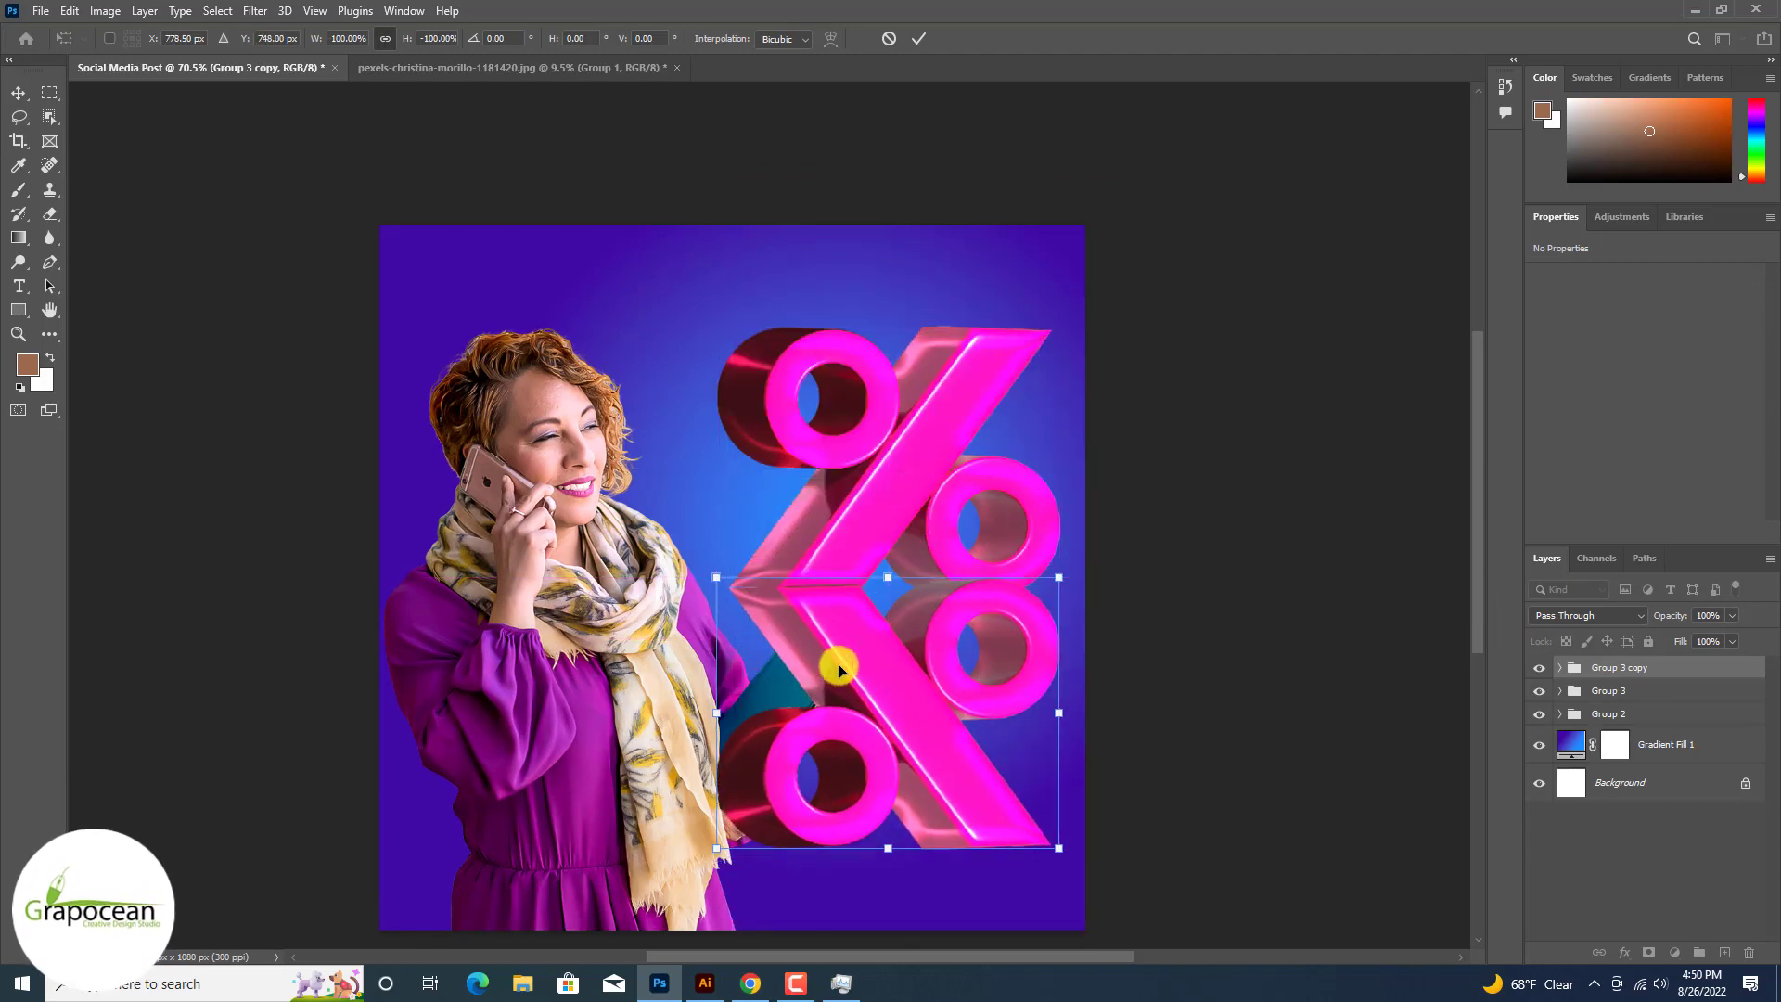
left_click_drag(1568, 680, 1616, 705)
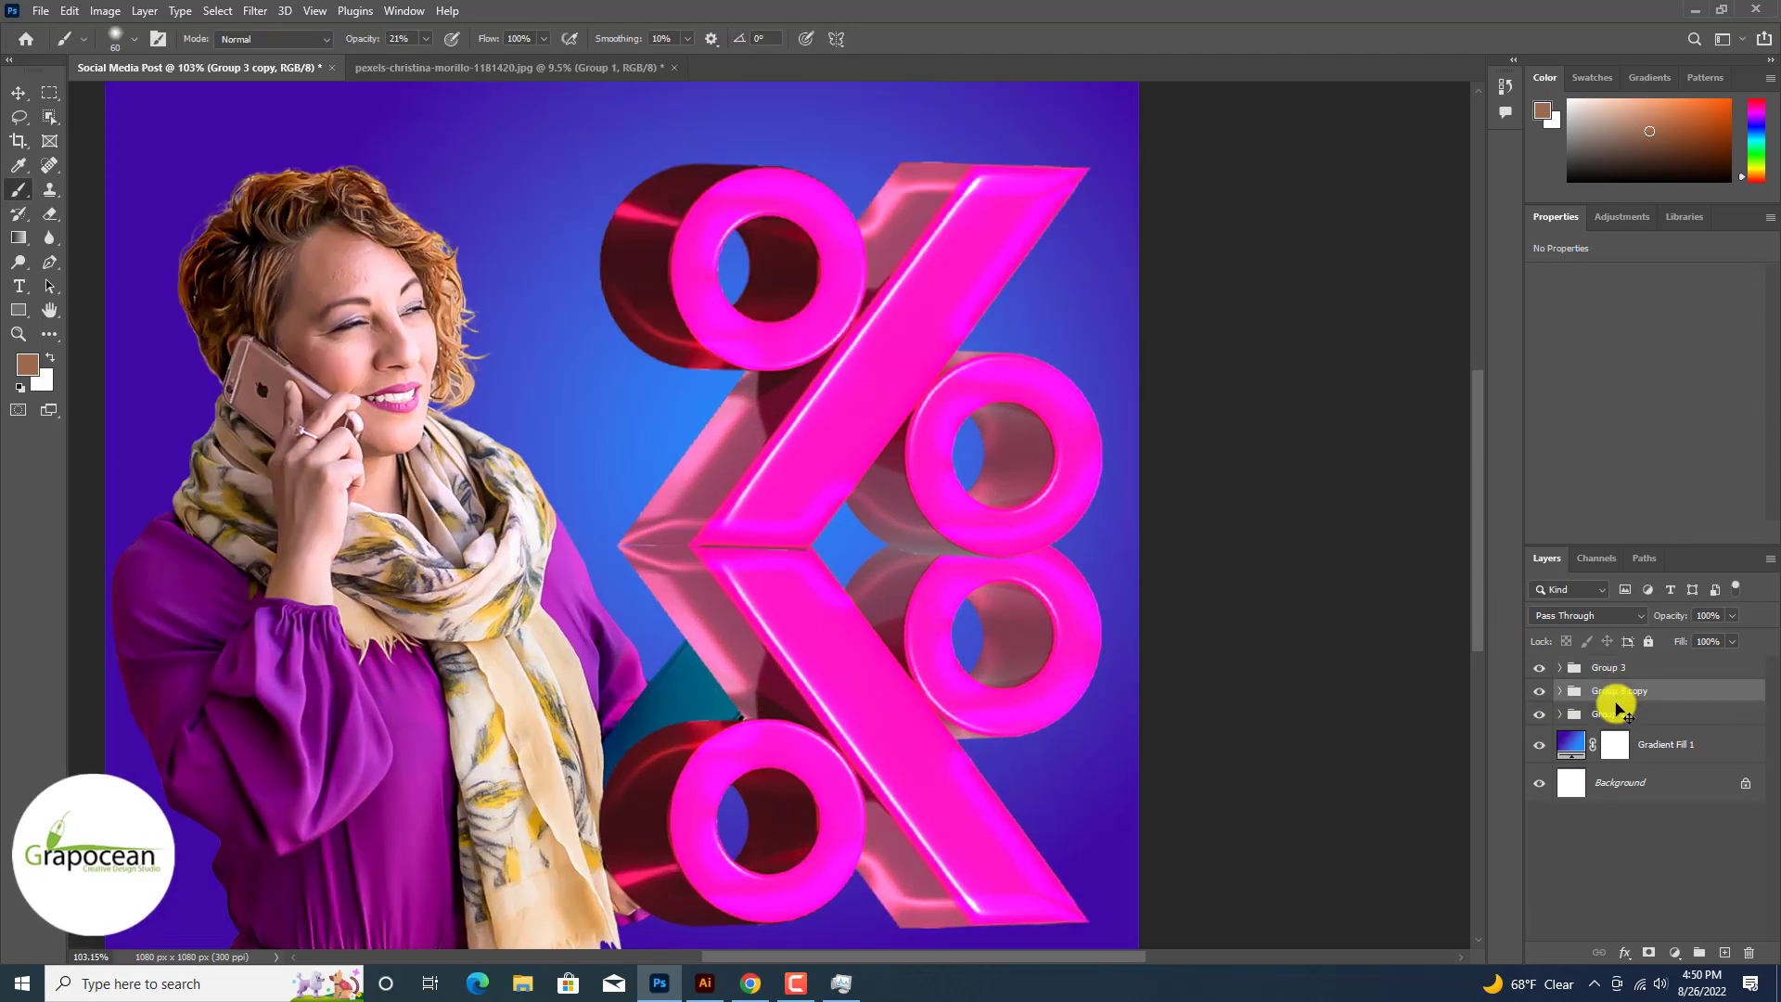
Step: Rotate the flipped percent sign copy by about 3.58° and move it up against the base of the original sign
key("ctrl+t")
left_click_drag(1290, 585, 1158, 568)
left_click_drag(1036, 655, 968, 708)
left_click_drag(1155, 633, 1158, 614)
left_click_drag(961, 674, 972, 677)
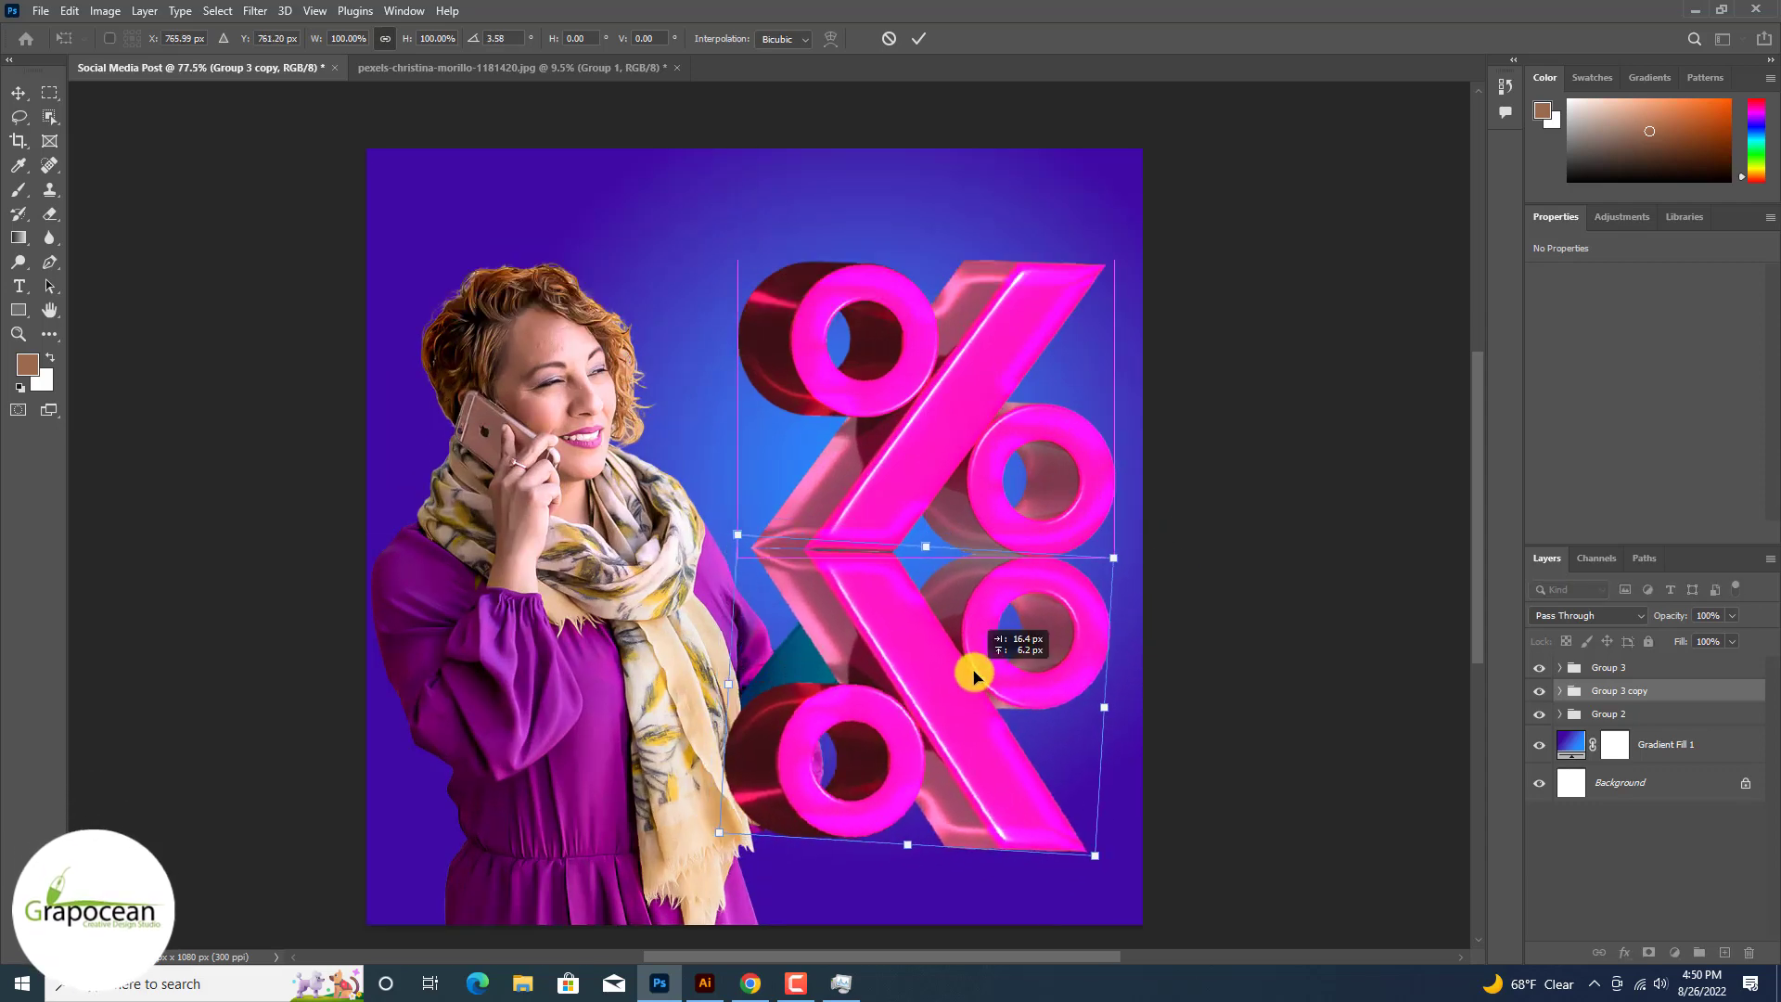
Step: Fine-tune the rotated reflection's position so its upper edge meets the base of the original sign, and apply the transform
scroll(974, 675, "up", 3)
scroll(863, 681, "up", 2)
left_click_drag(803, 682, 803, 676)
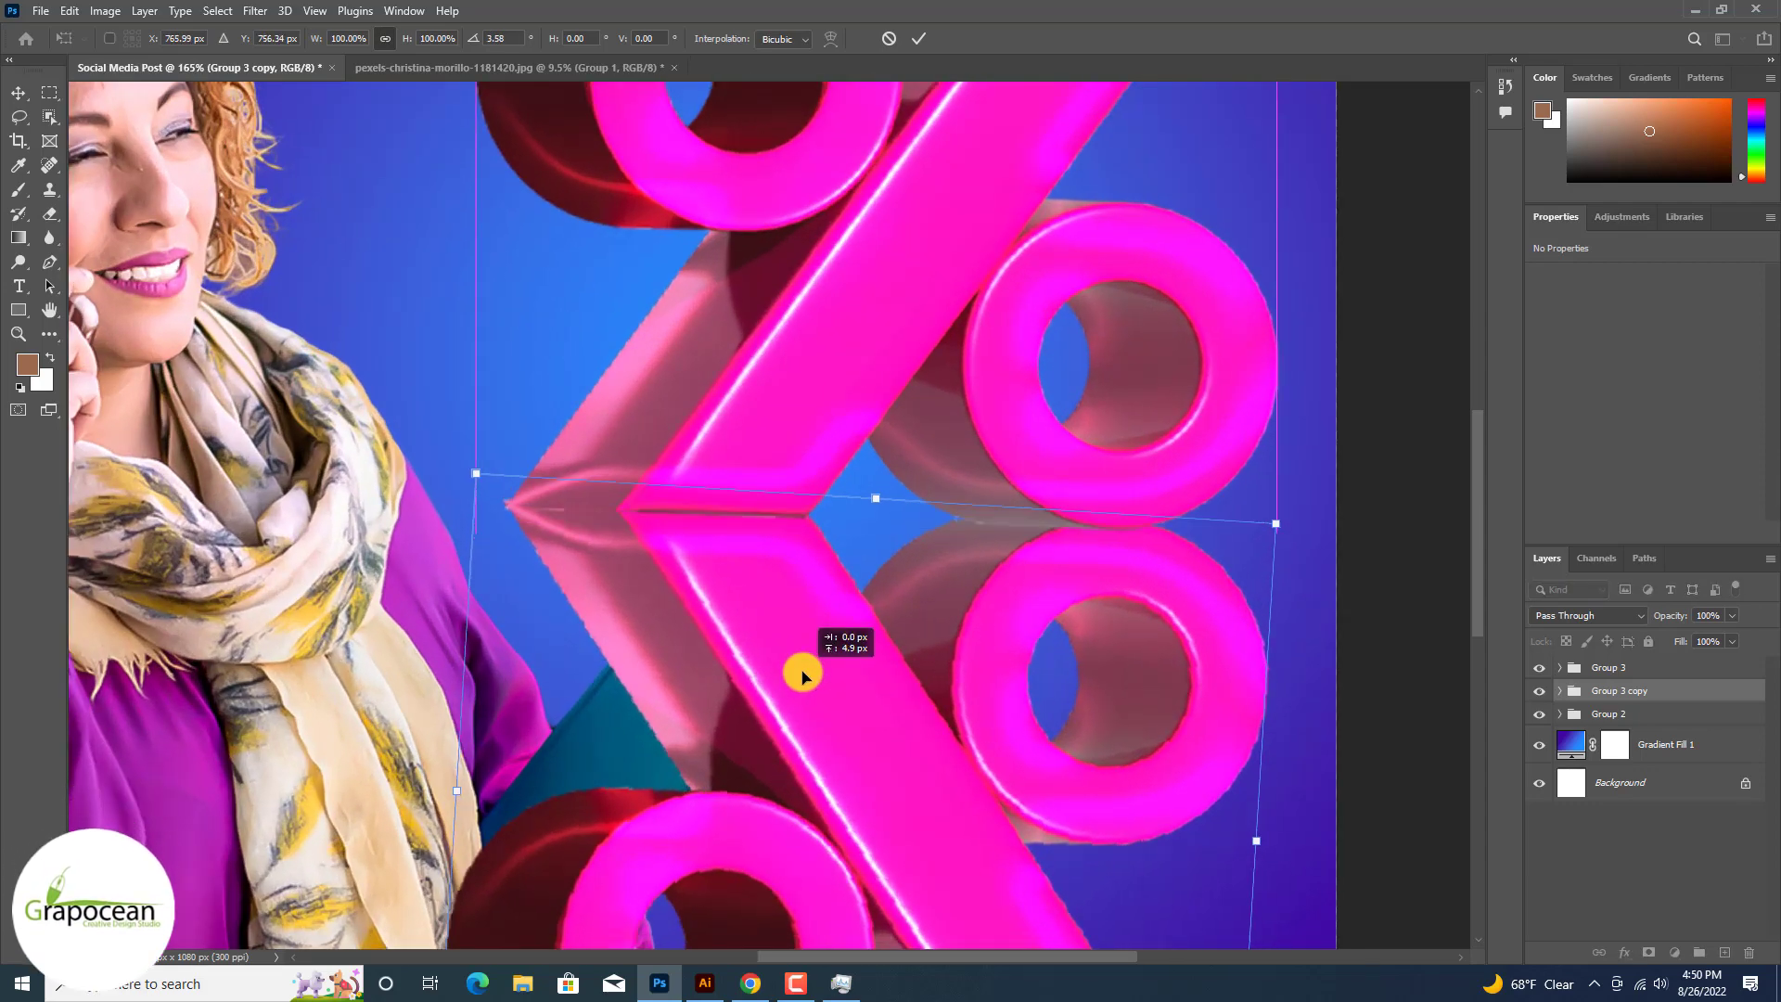
key("Down")
key("Down")
key("Down")
key("Down")
key("Down")
key("Right")
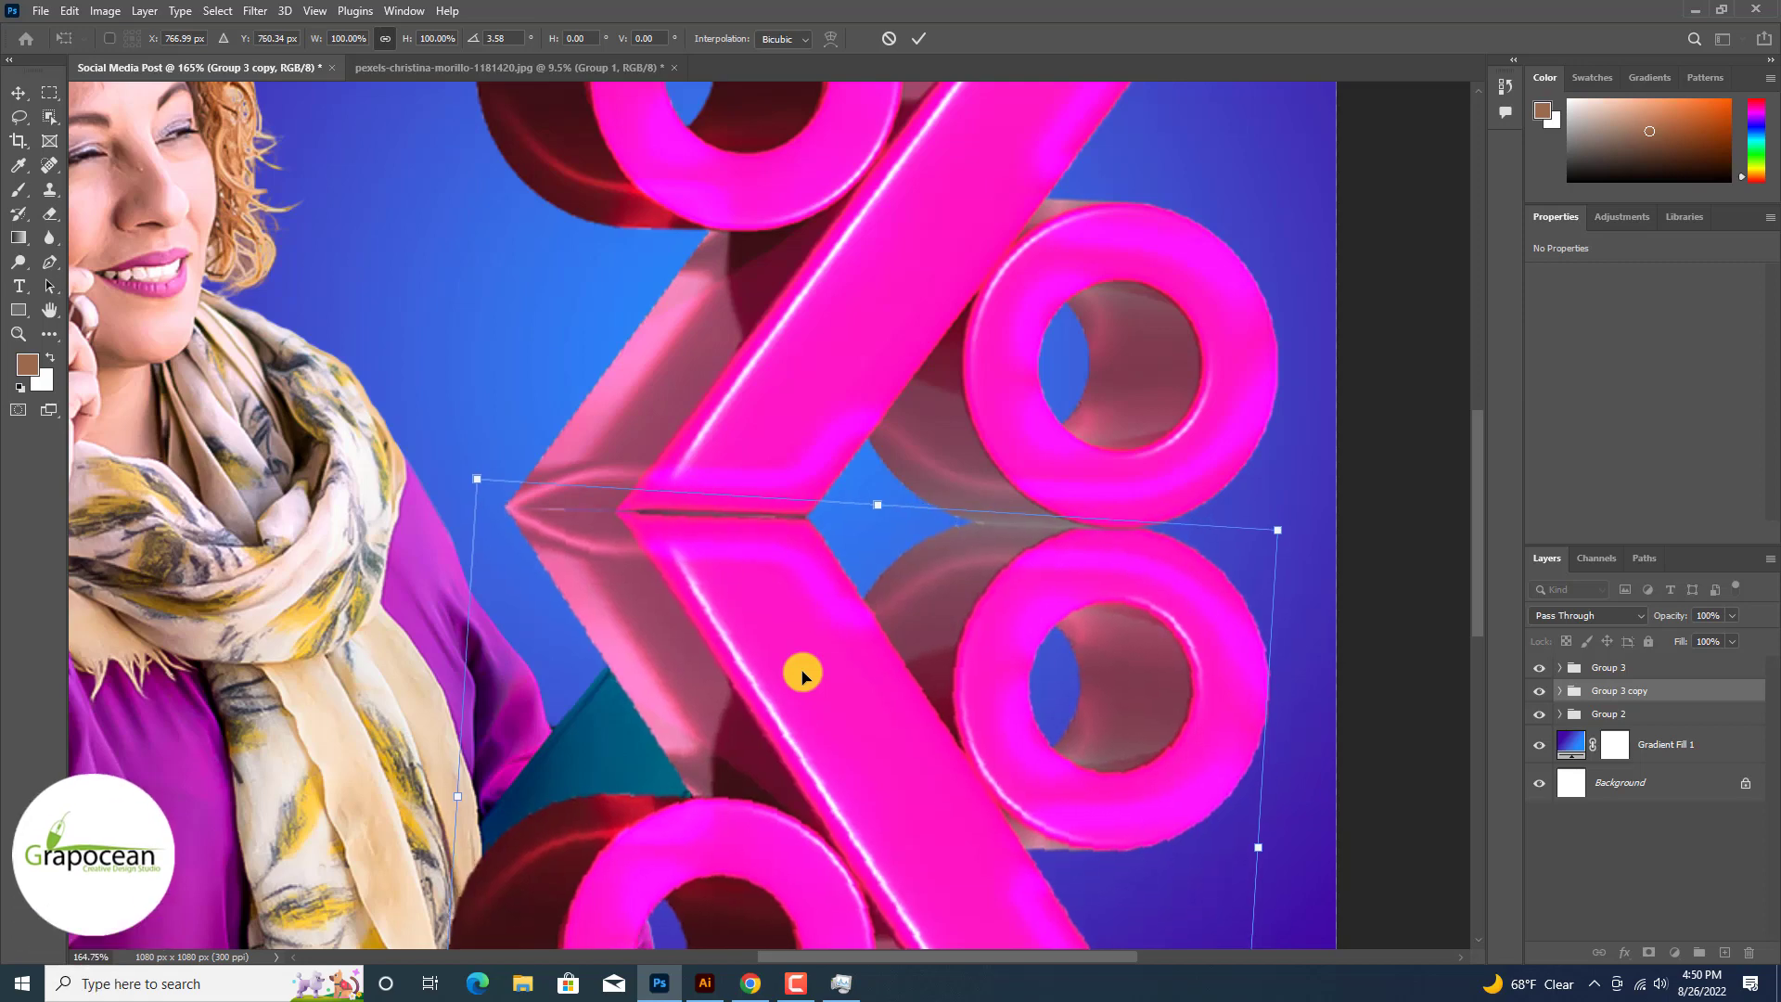
key("Up")
key("Up")
key("Up")
left_click(918, 38)
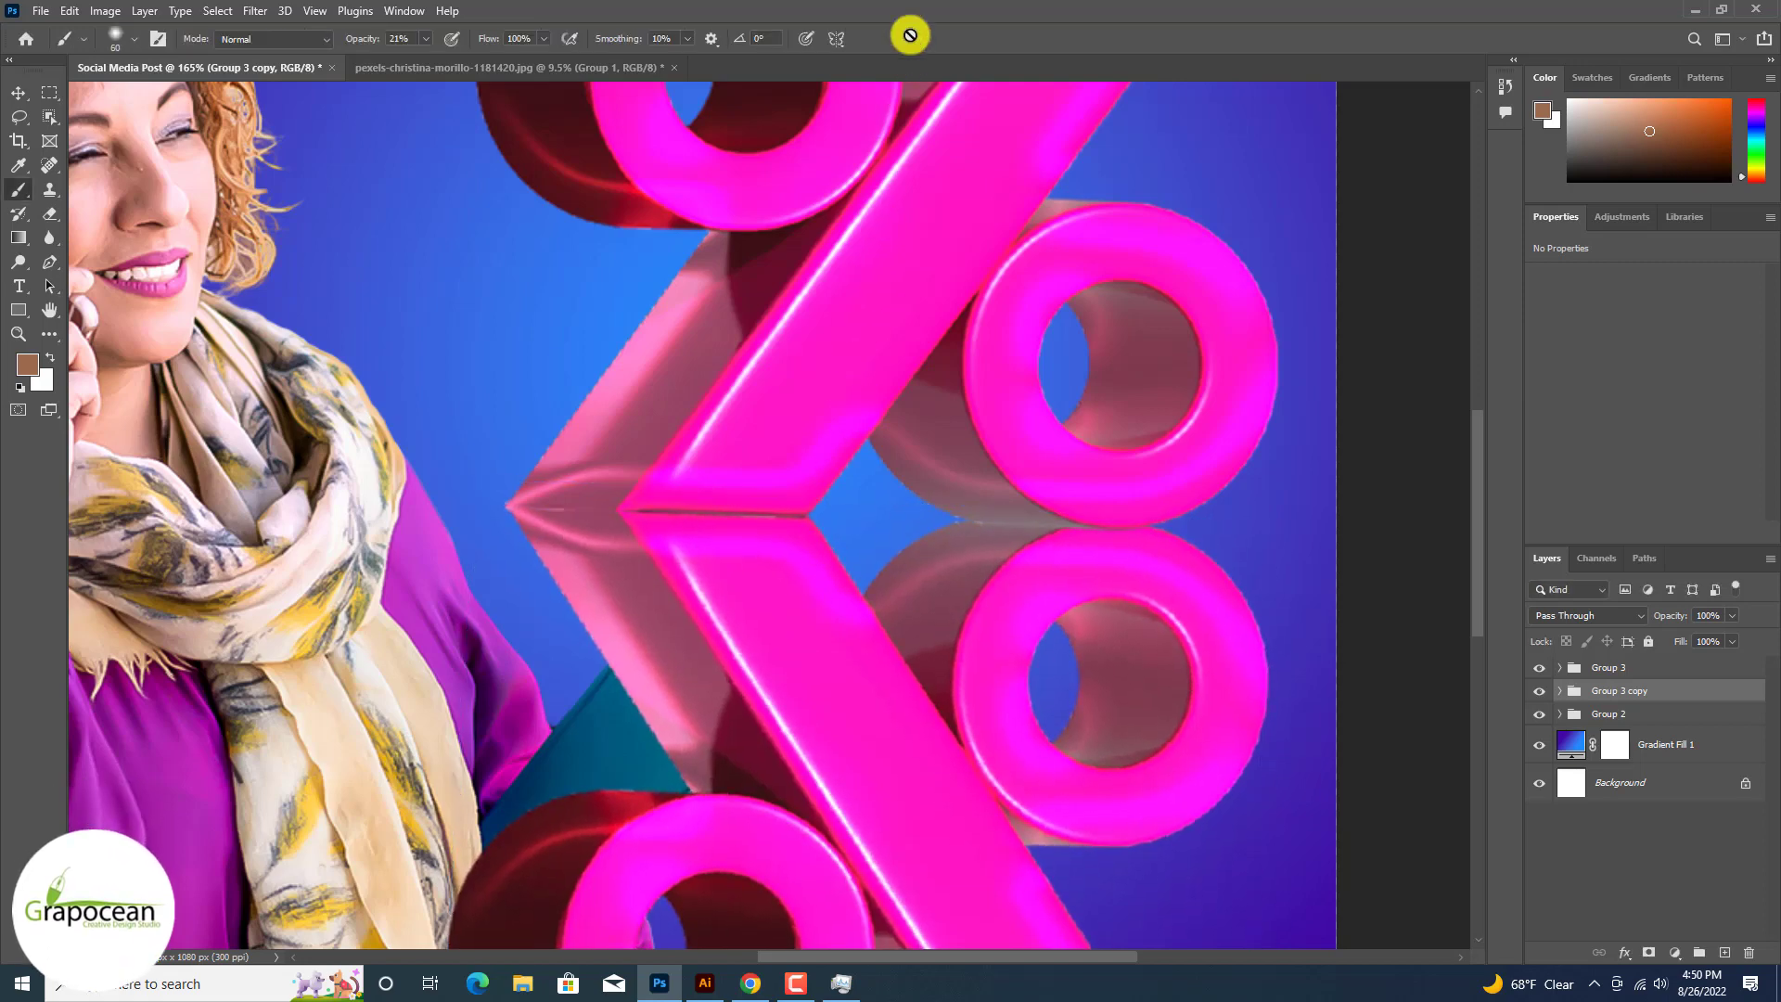
Step: Hide the Group 3 copy behind a black layer mask and paint white with a soft 175 px brush to reveal a fading reflection under the sign
key("ctrl+0")
left_click(1649, 953, "alt")
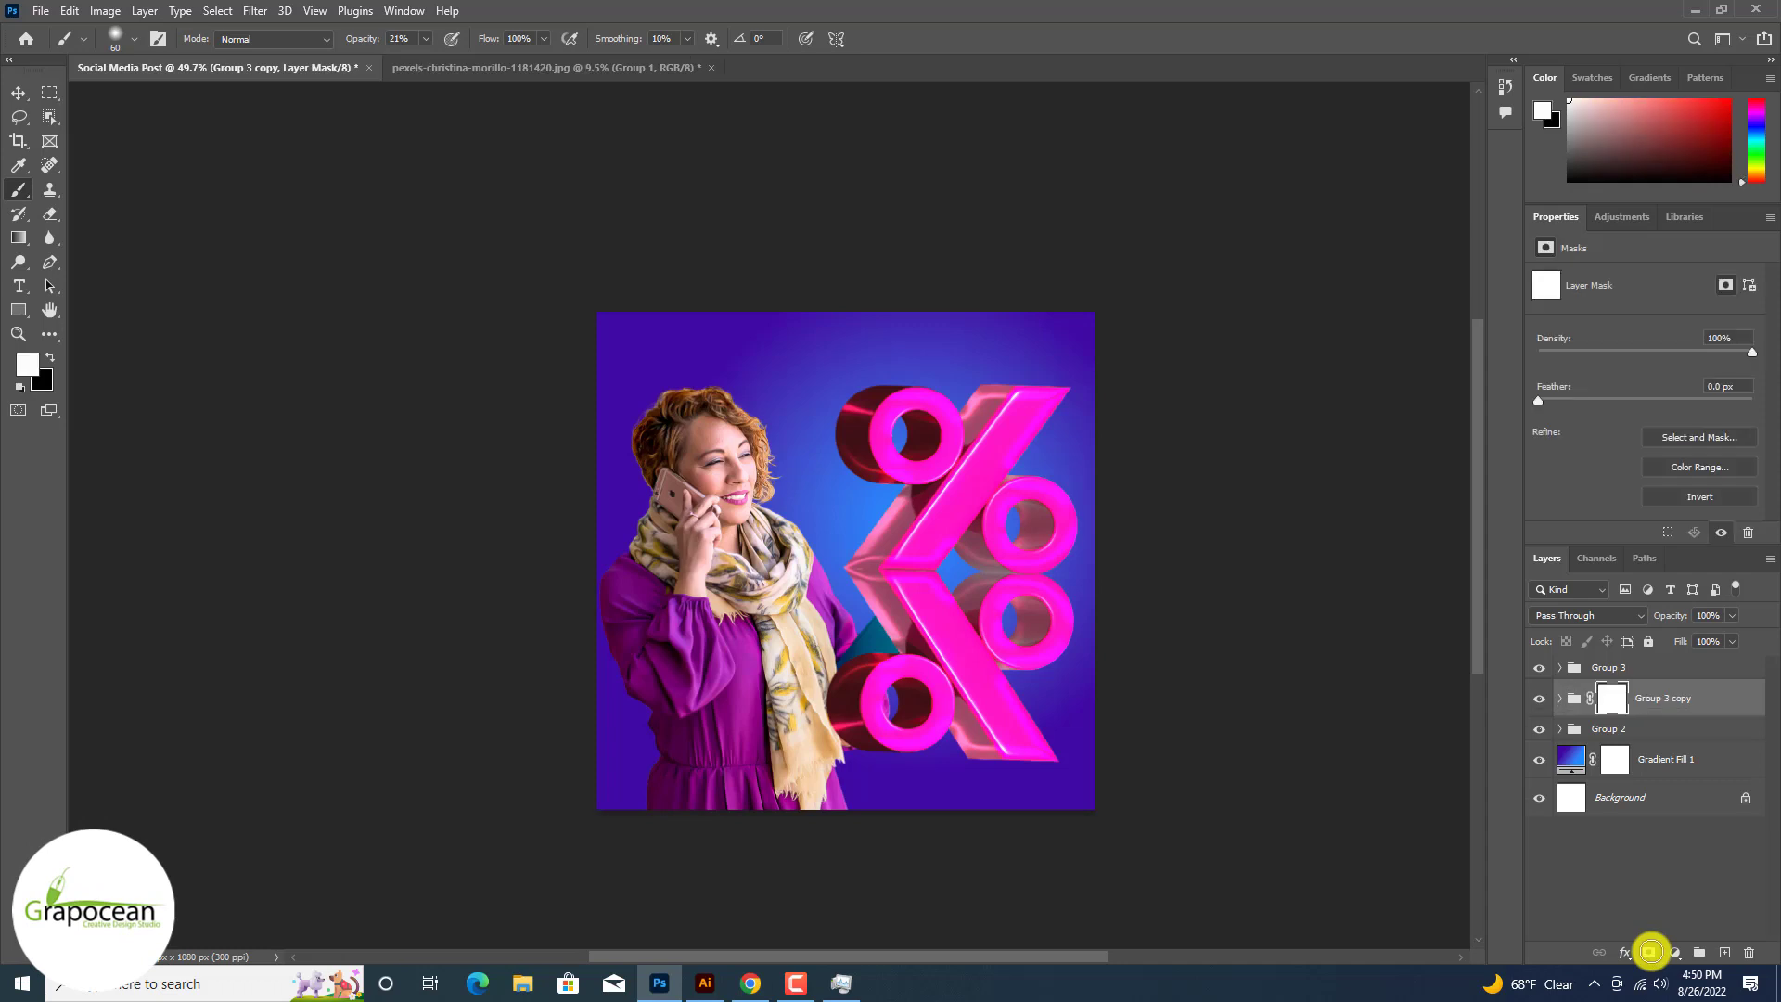
scroll(790, 452, "up", 5)
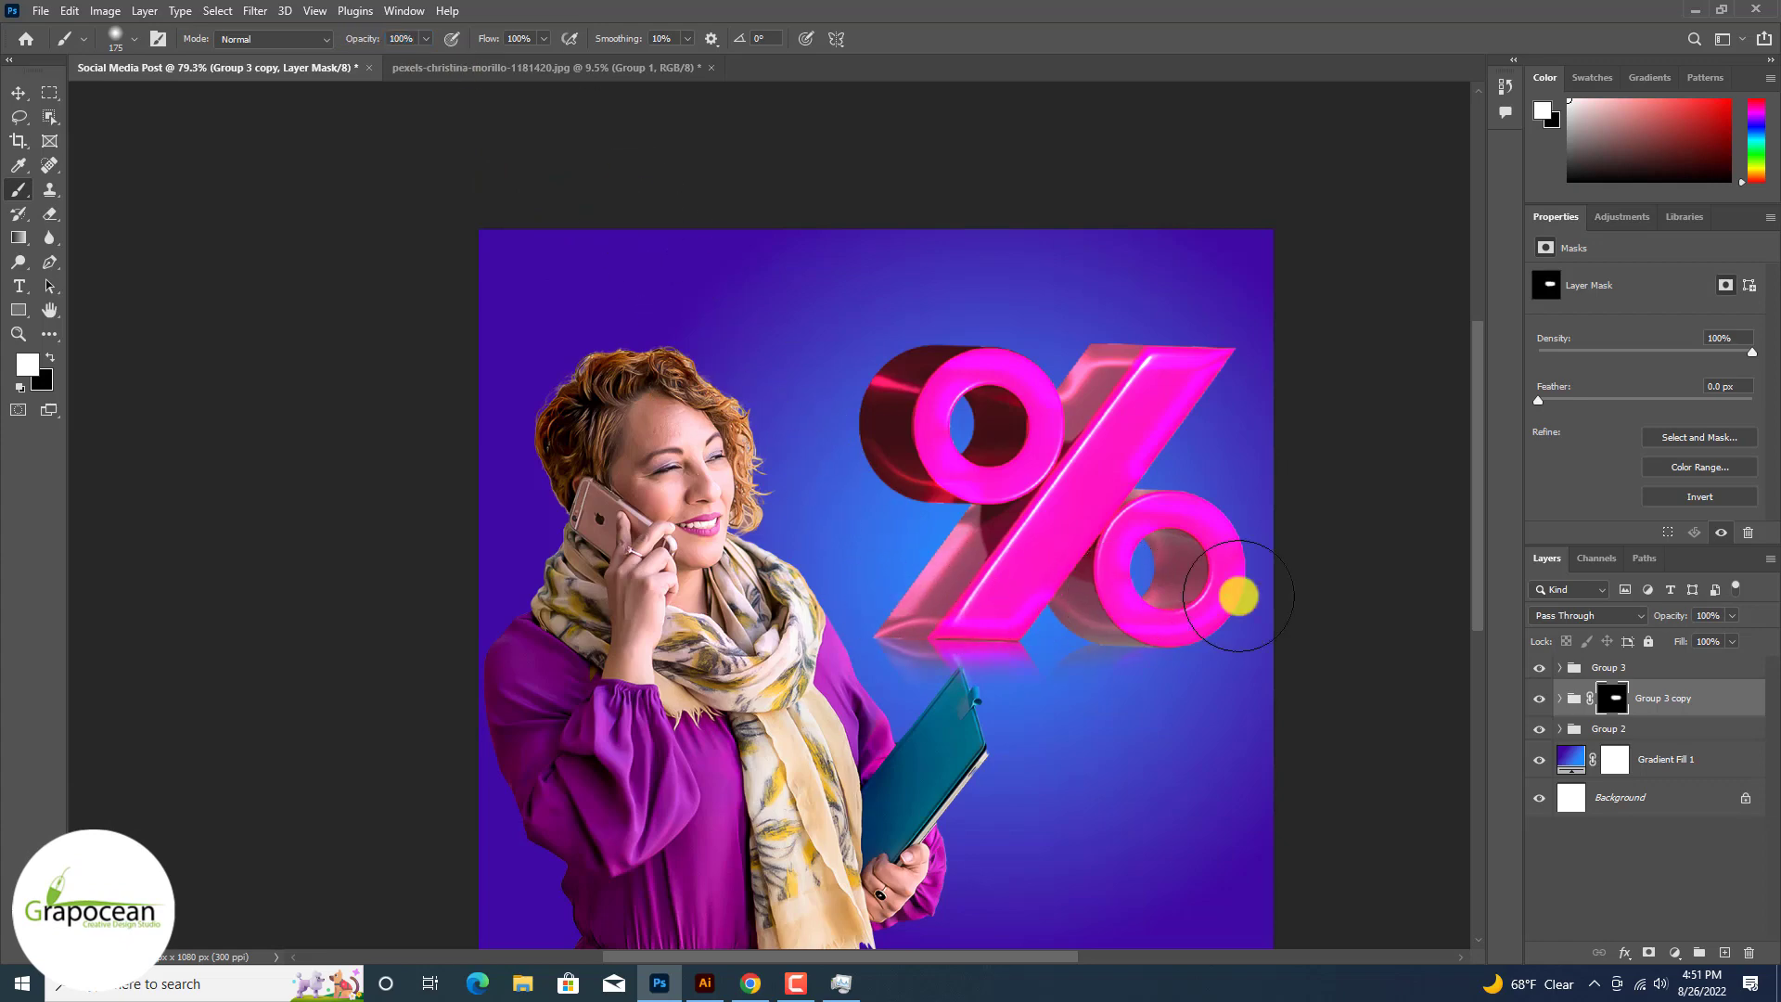
scroll(1323, 595, "down", 5)
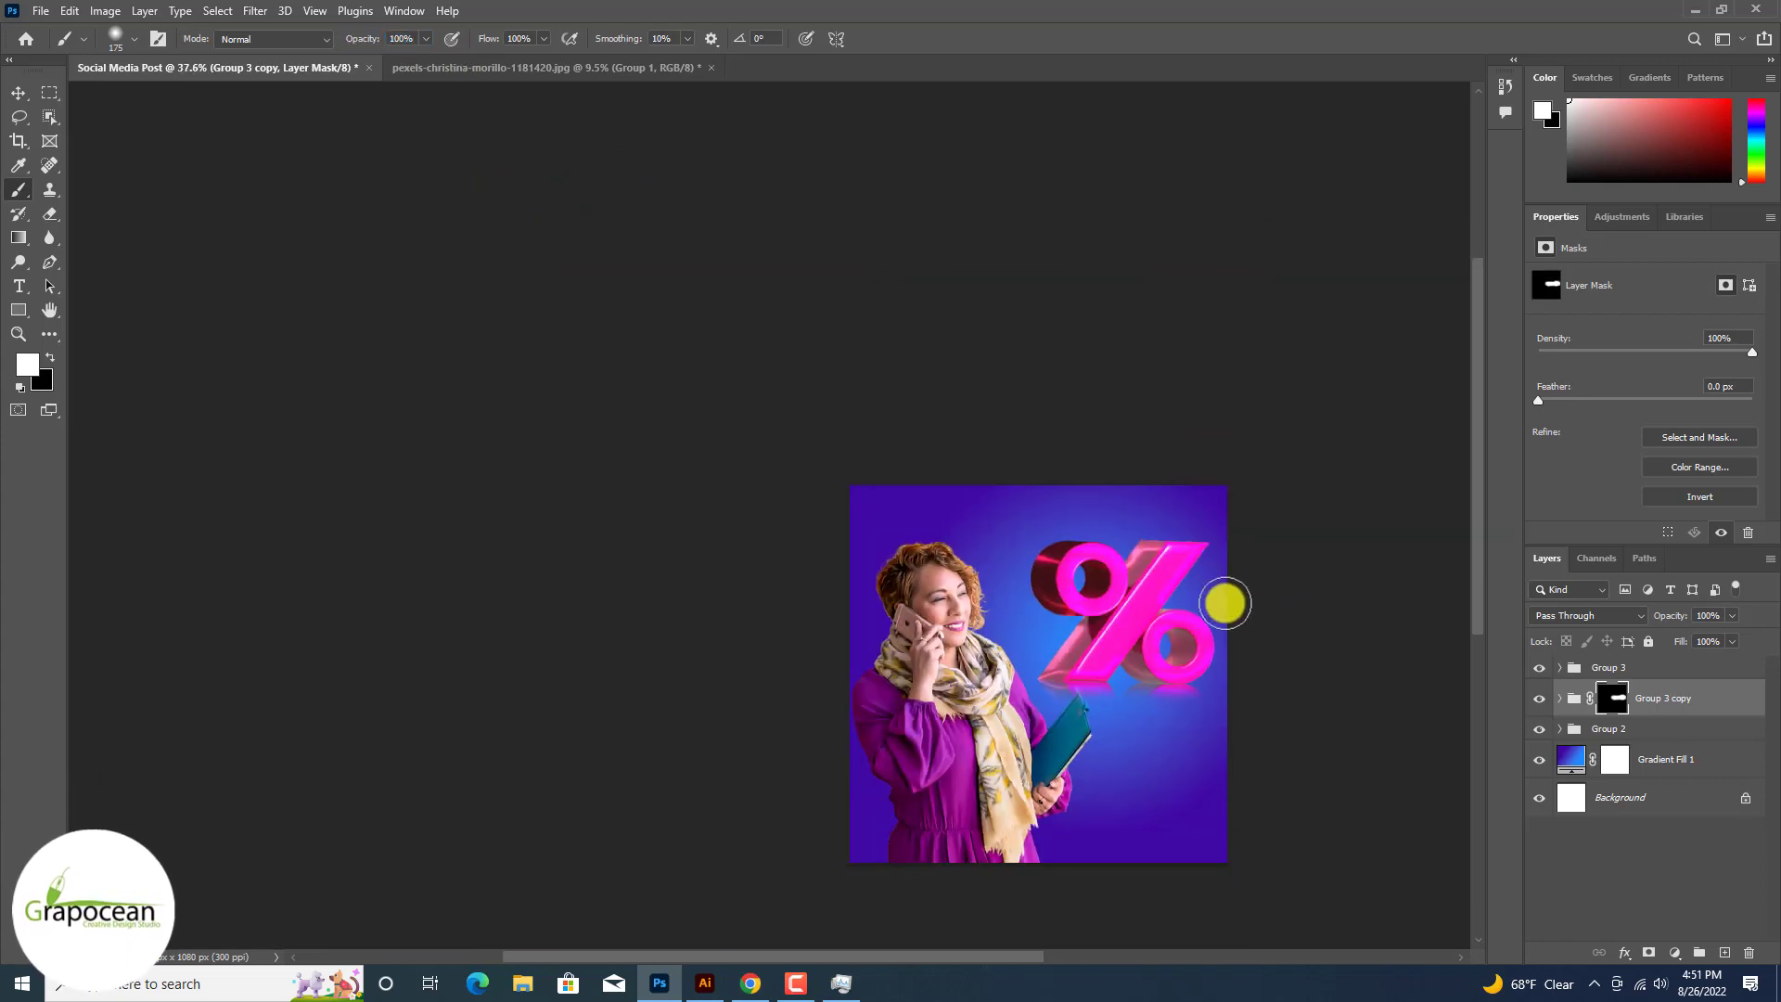
scroll(1225, 604, "up", 8)
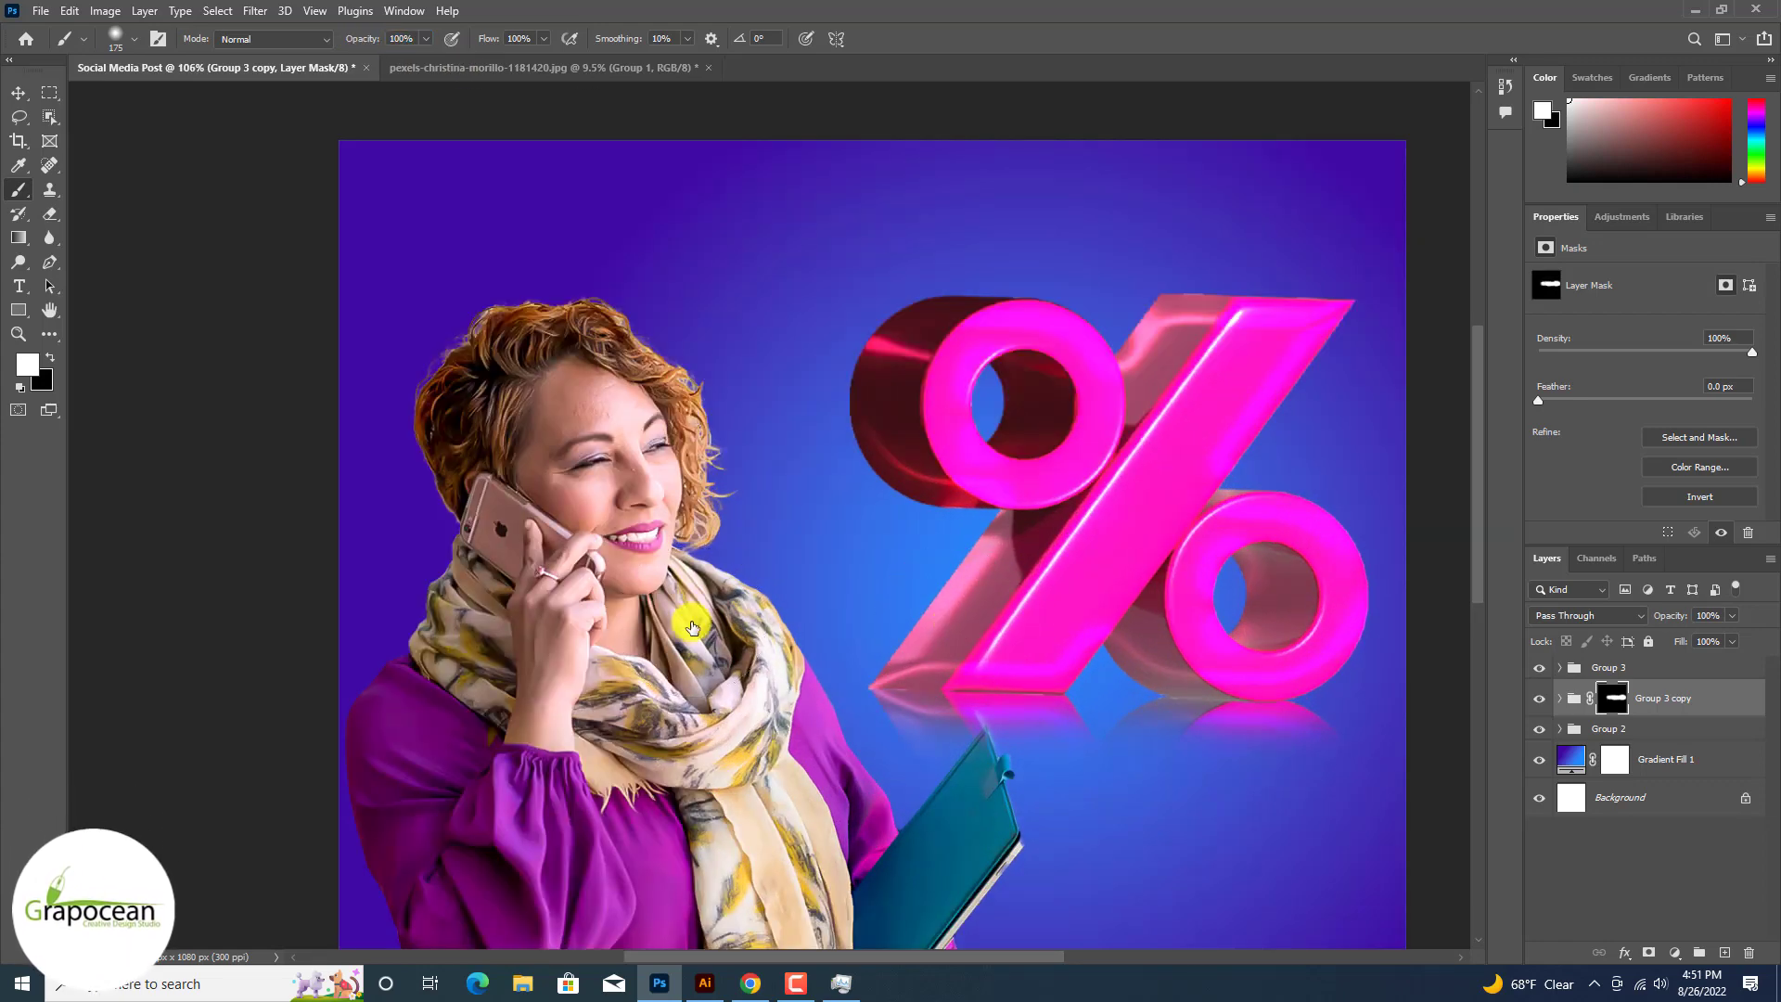
Step: Add a layer beneath Group 3 and paint a black shadow of about 688 by 137 px under the sign with a flattened soft brush
left_click(1724, 956)
right_click(1056, 642)
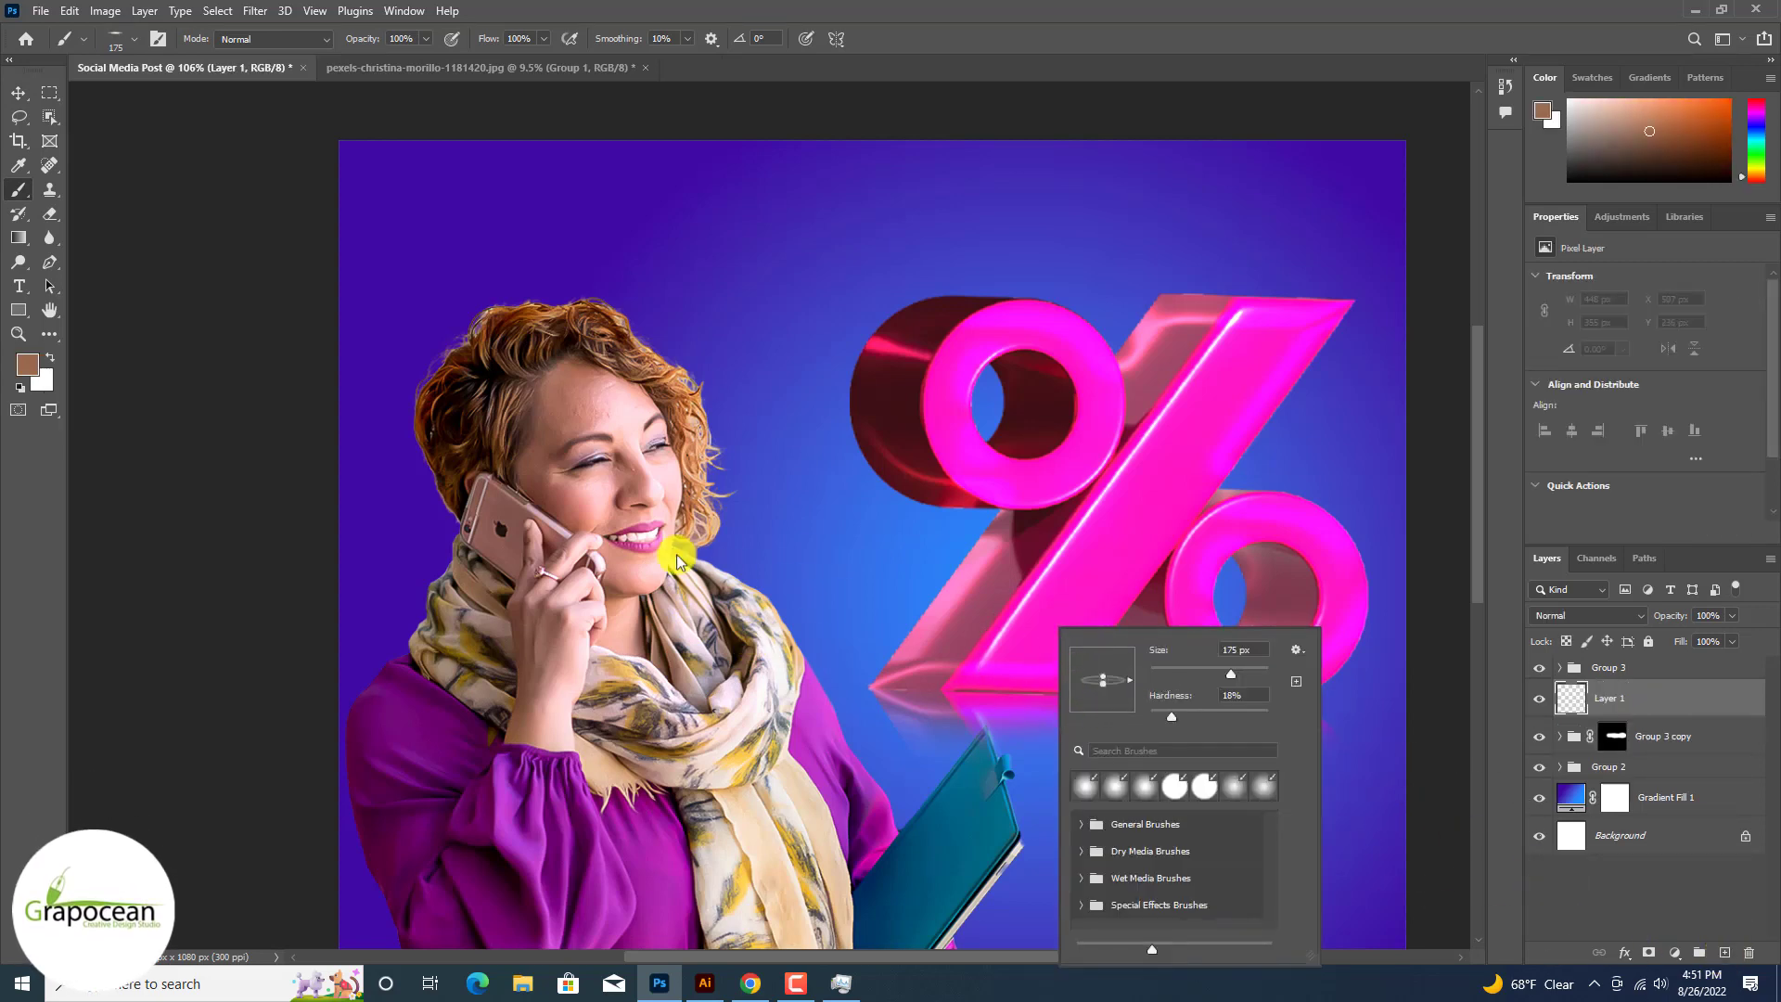
left_click(27, 364)
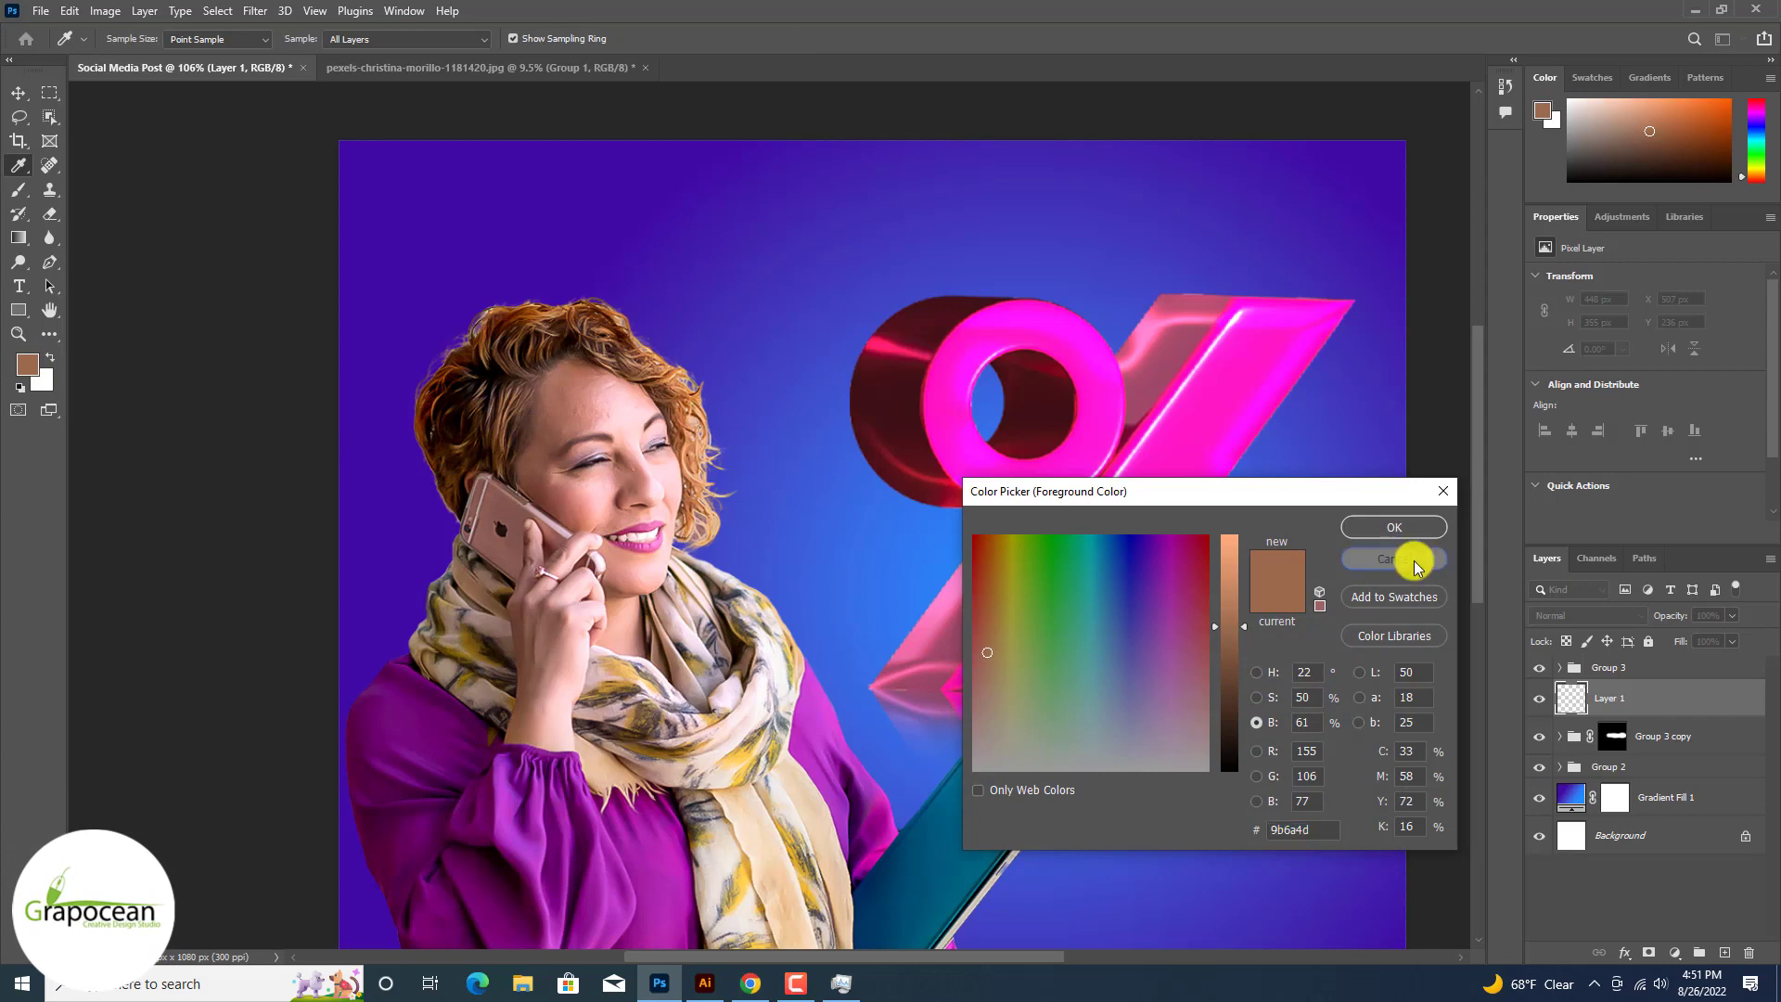
left_click(1401, 559)
key("d")
key("ctrl+z")
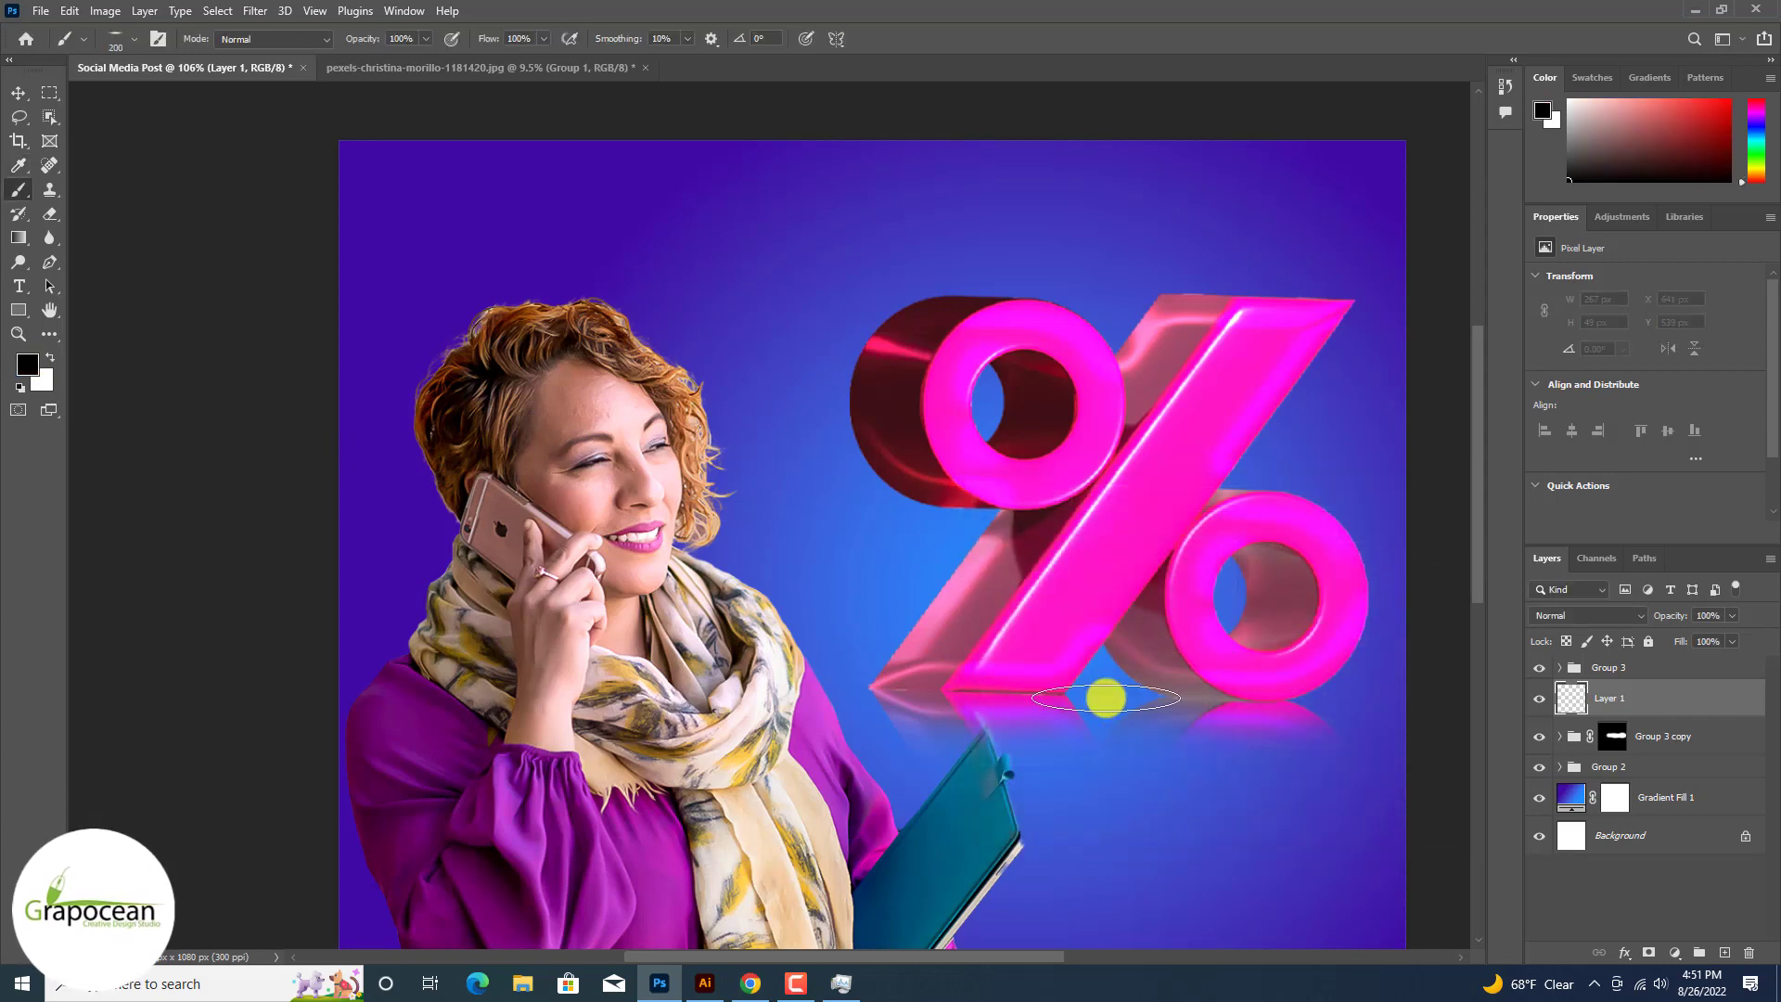
scroll(1085, 678, "down", 3)
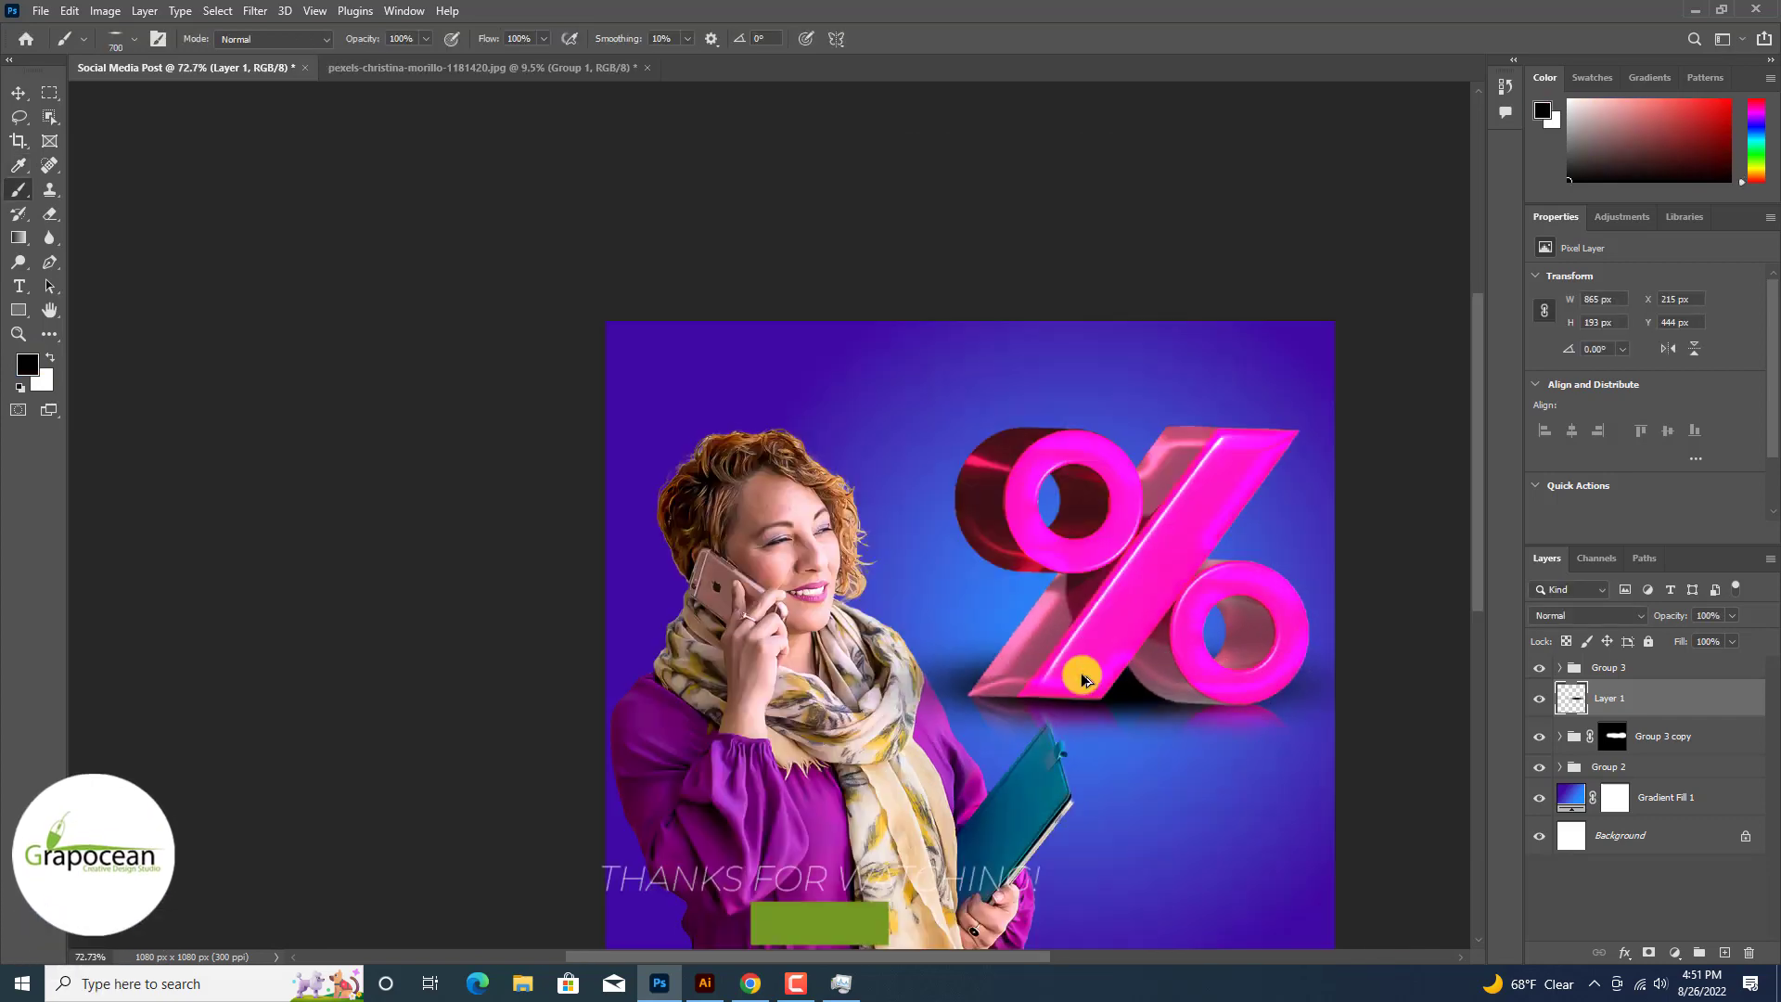
scroll(1129, 695, "down", 3)
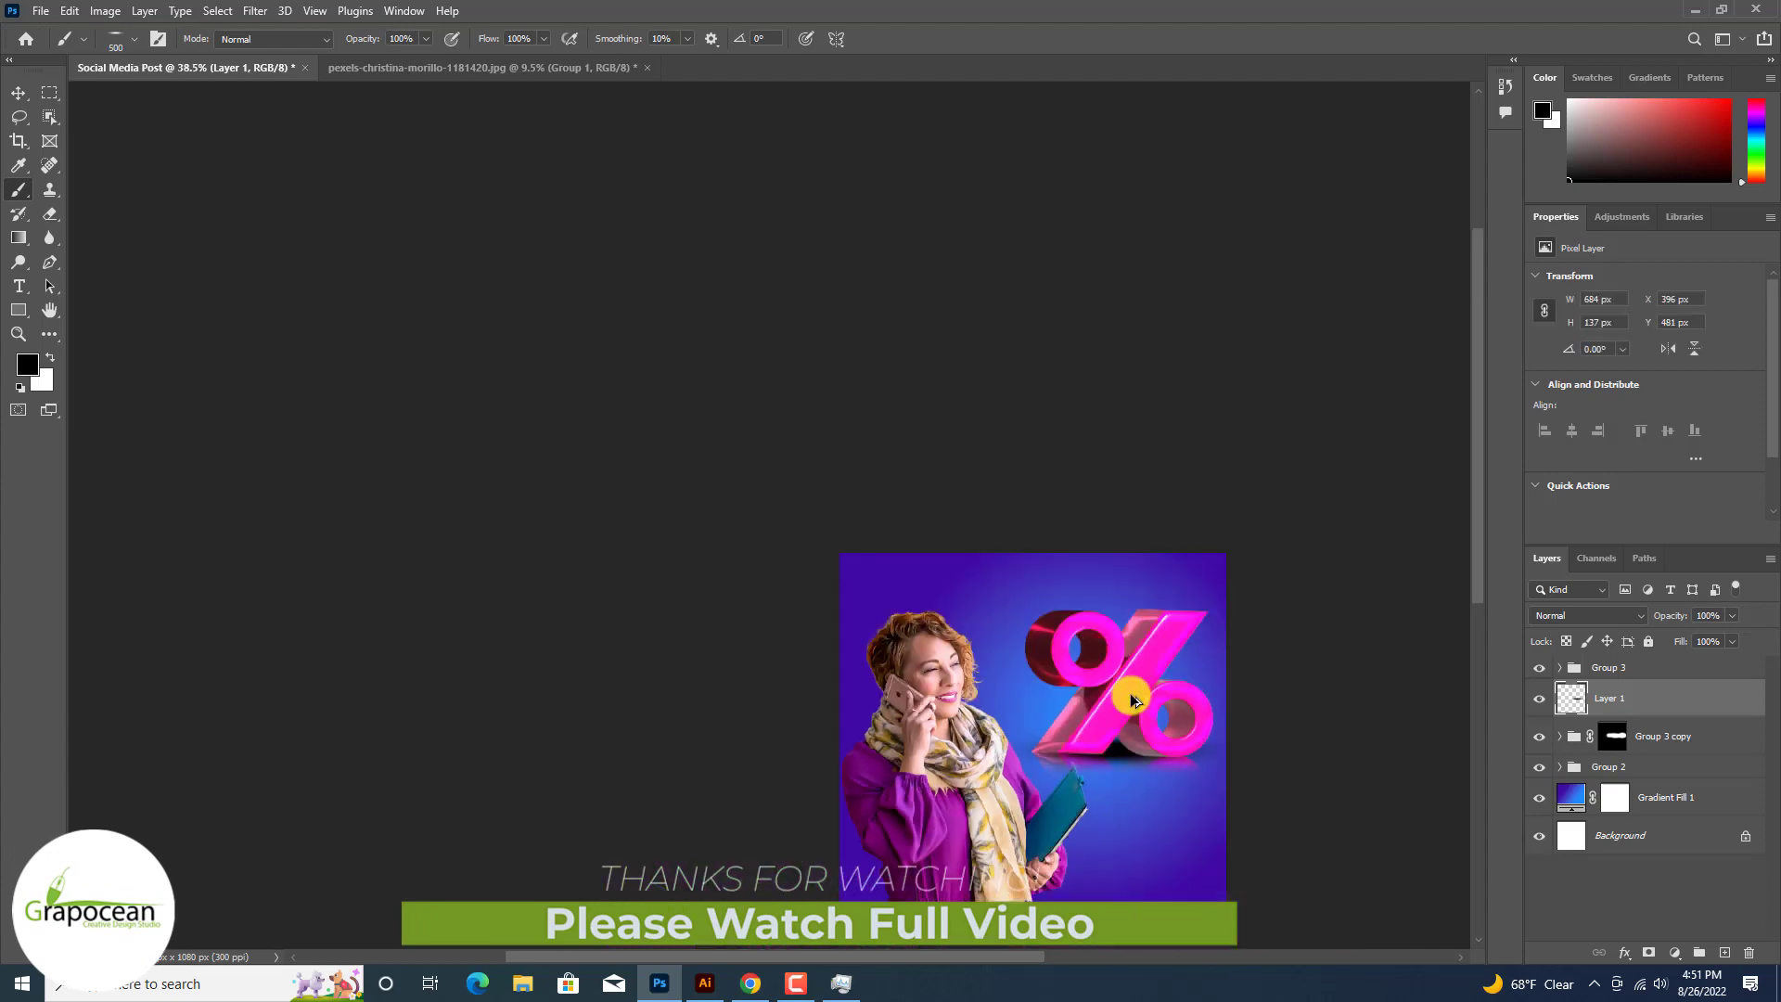
scroll(1114, 704, "up", 4)
Step: Preview the blend modes on the shadow layer and set it to Soft Light
left_click(1592, 622)
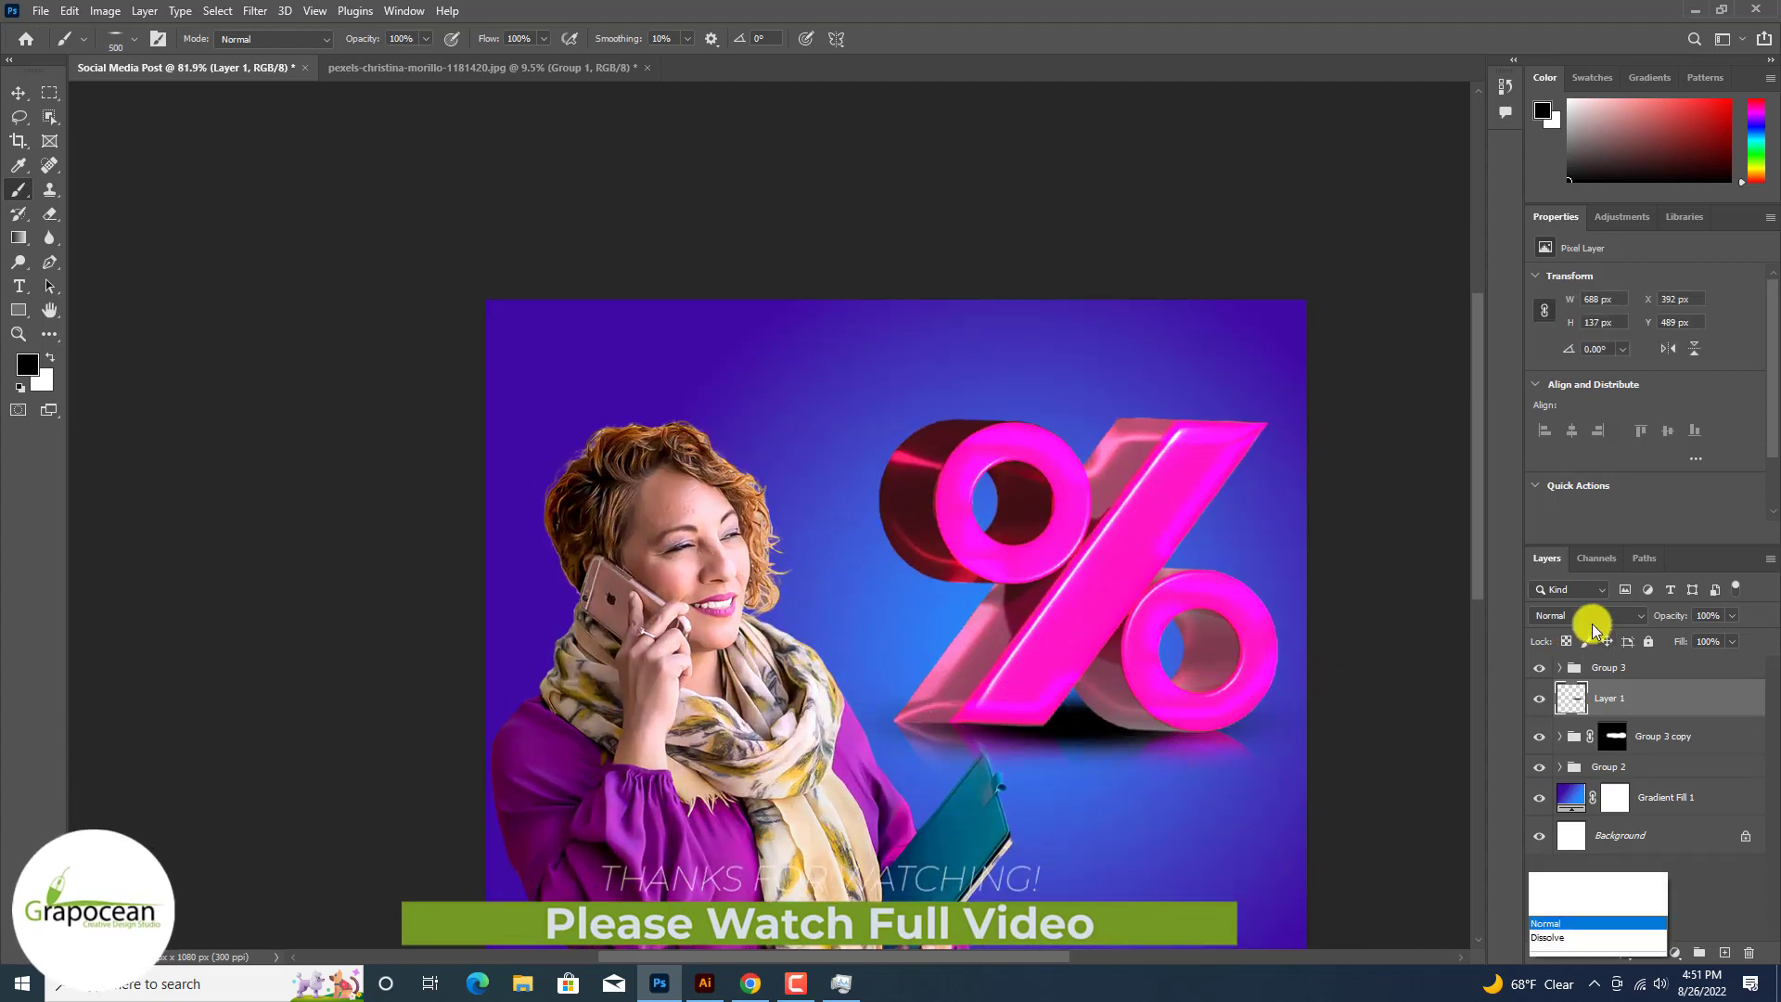
scroll(1593, 625, "down", 15)
scroll(1593, 624, "up", 3)
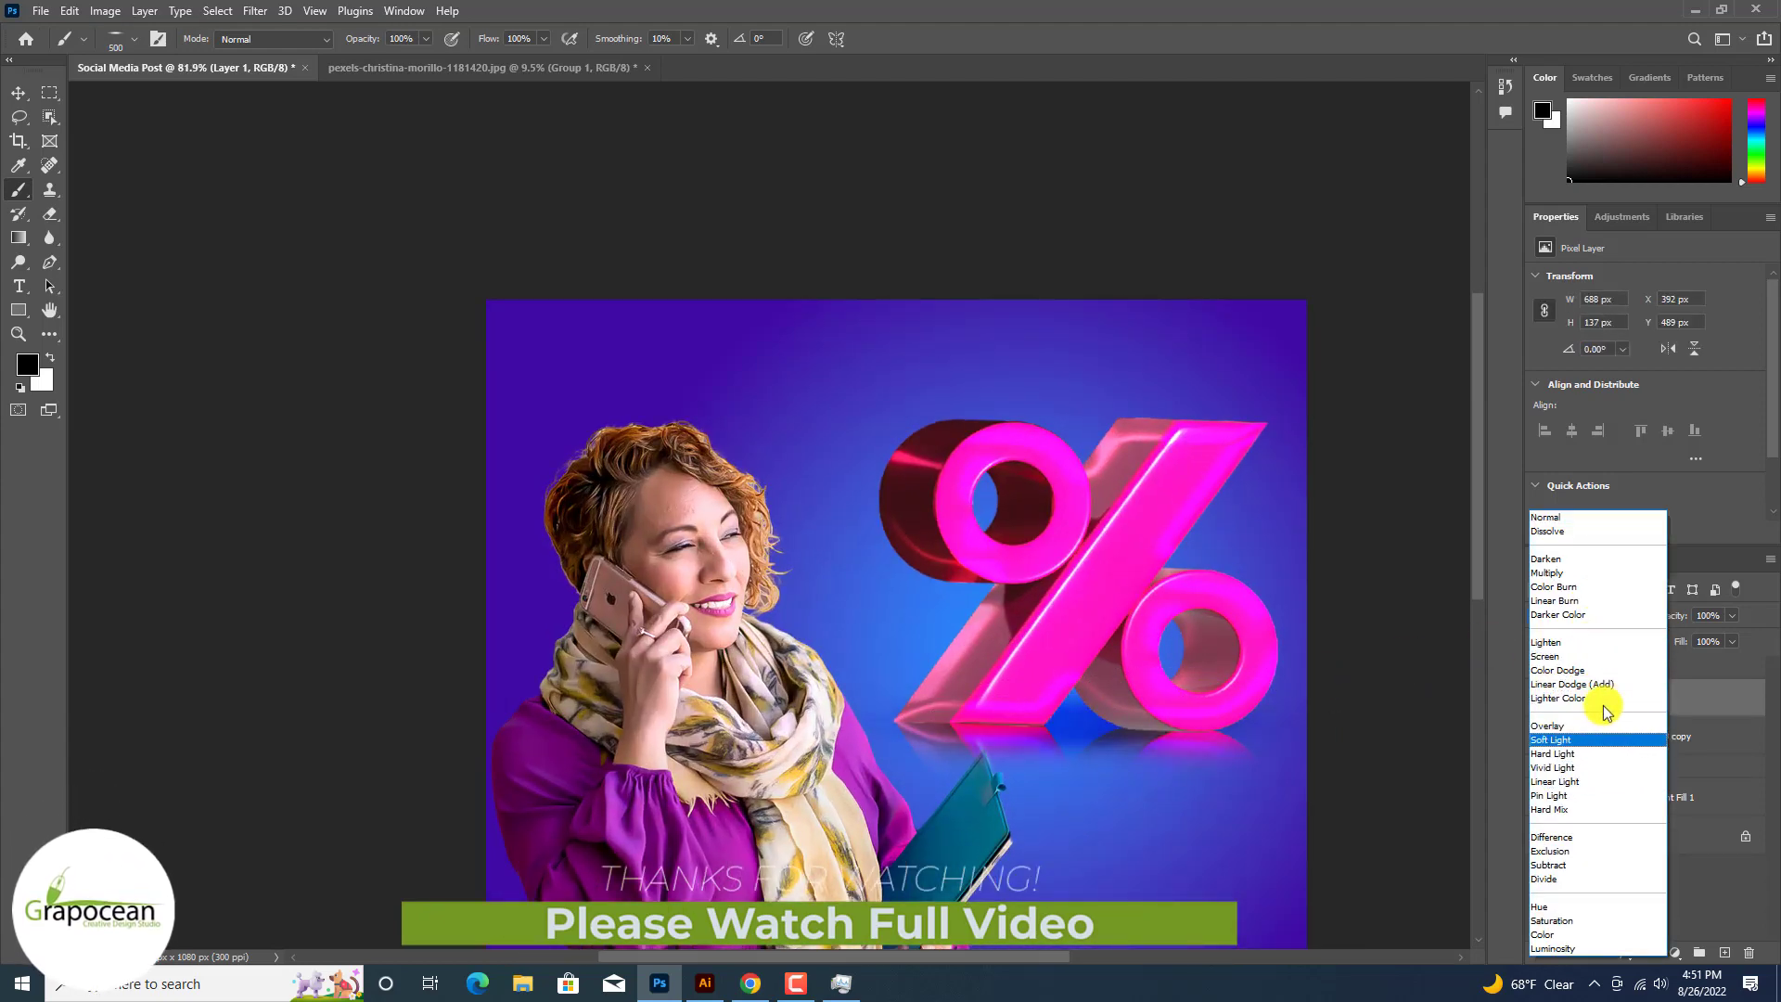
left_click(1577, 739)
Step: Transform the shadow on Layer 1, stretching it wider beneath the percent sign
left_click(25, 98)
scroll(28, 103, "down", 5)
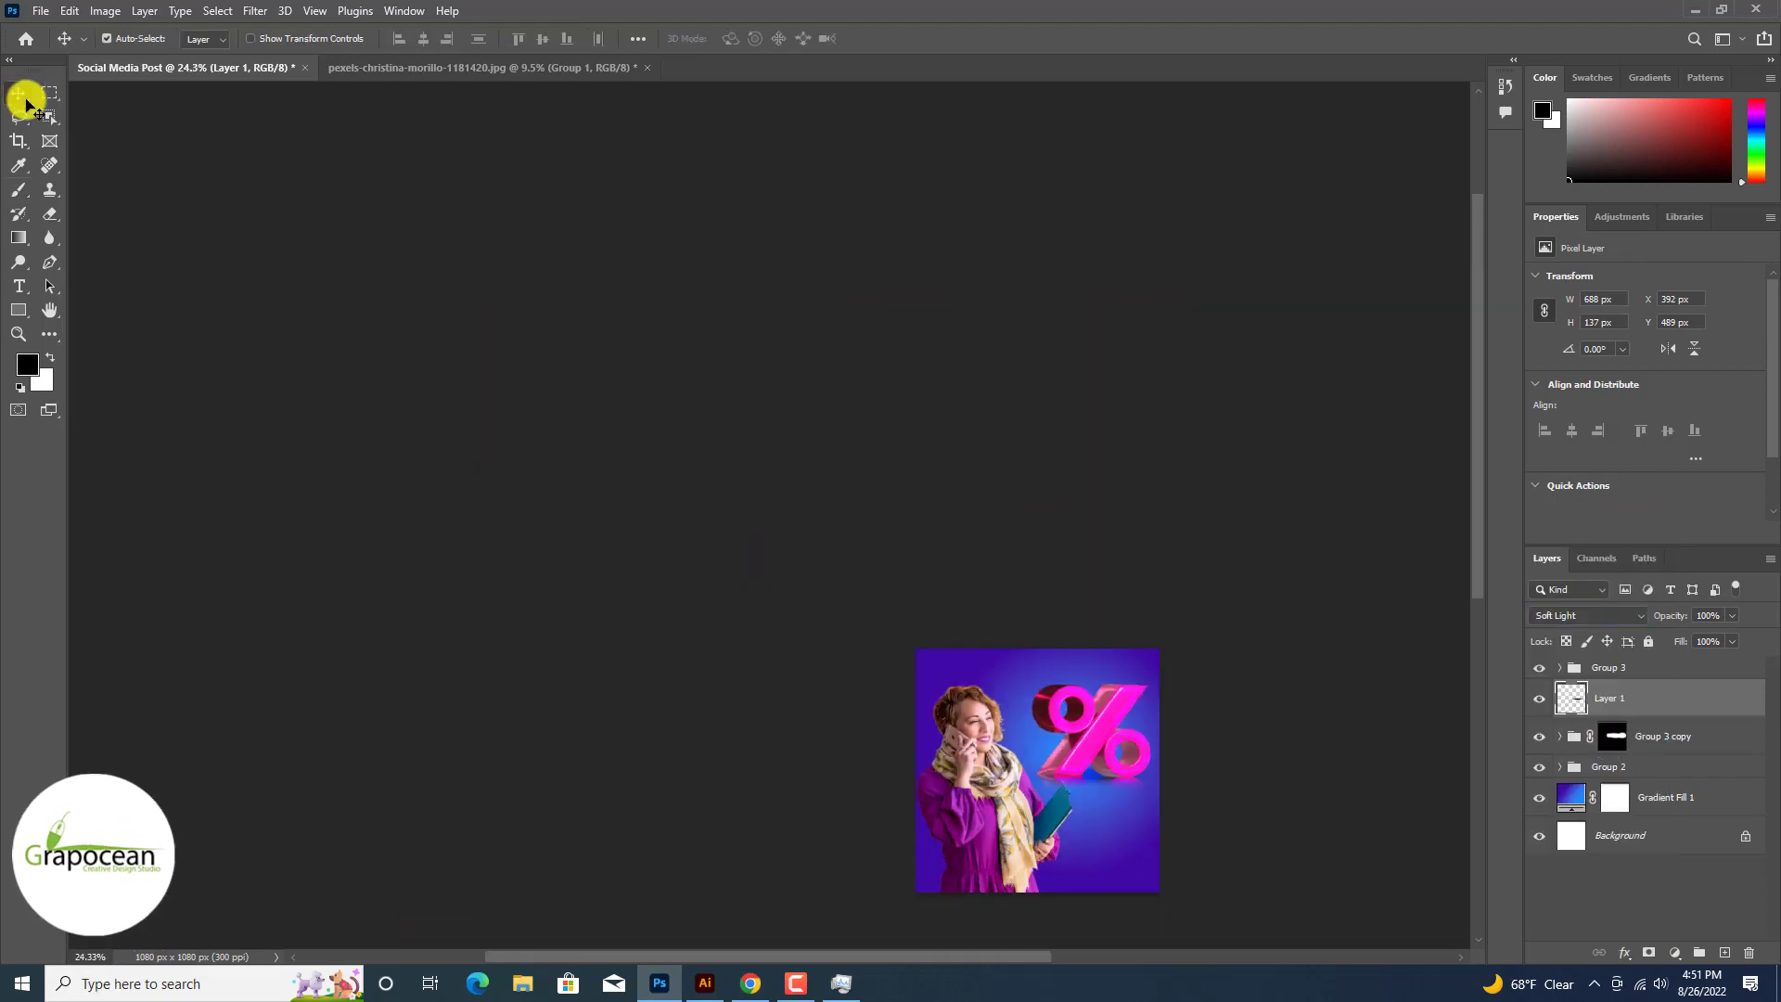
scroll(28, 102, "up", 3)
key("ctrl+t")
left_click_drag(1166, 750, 1312, 776)
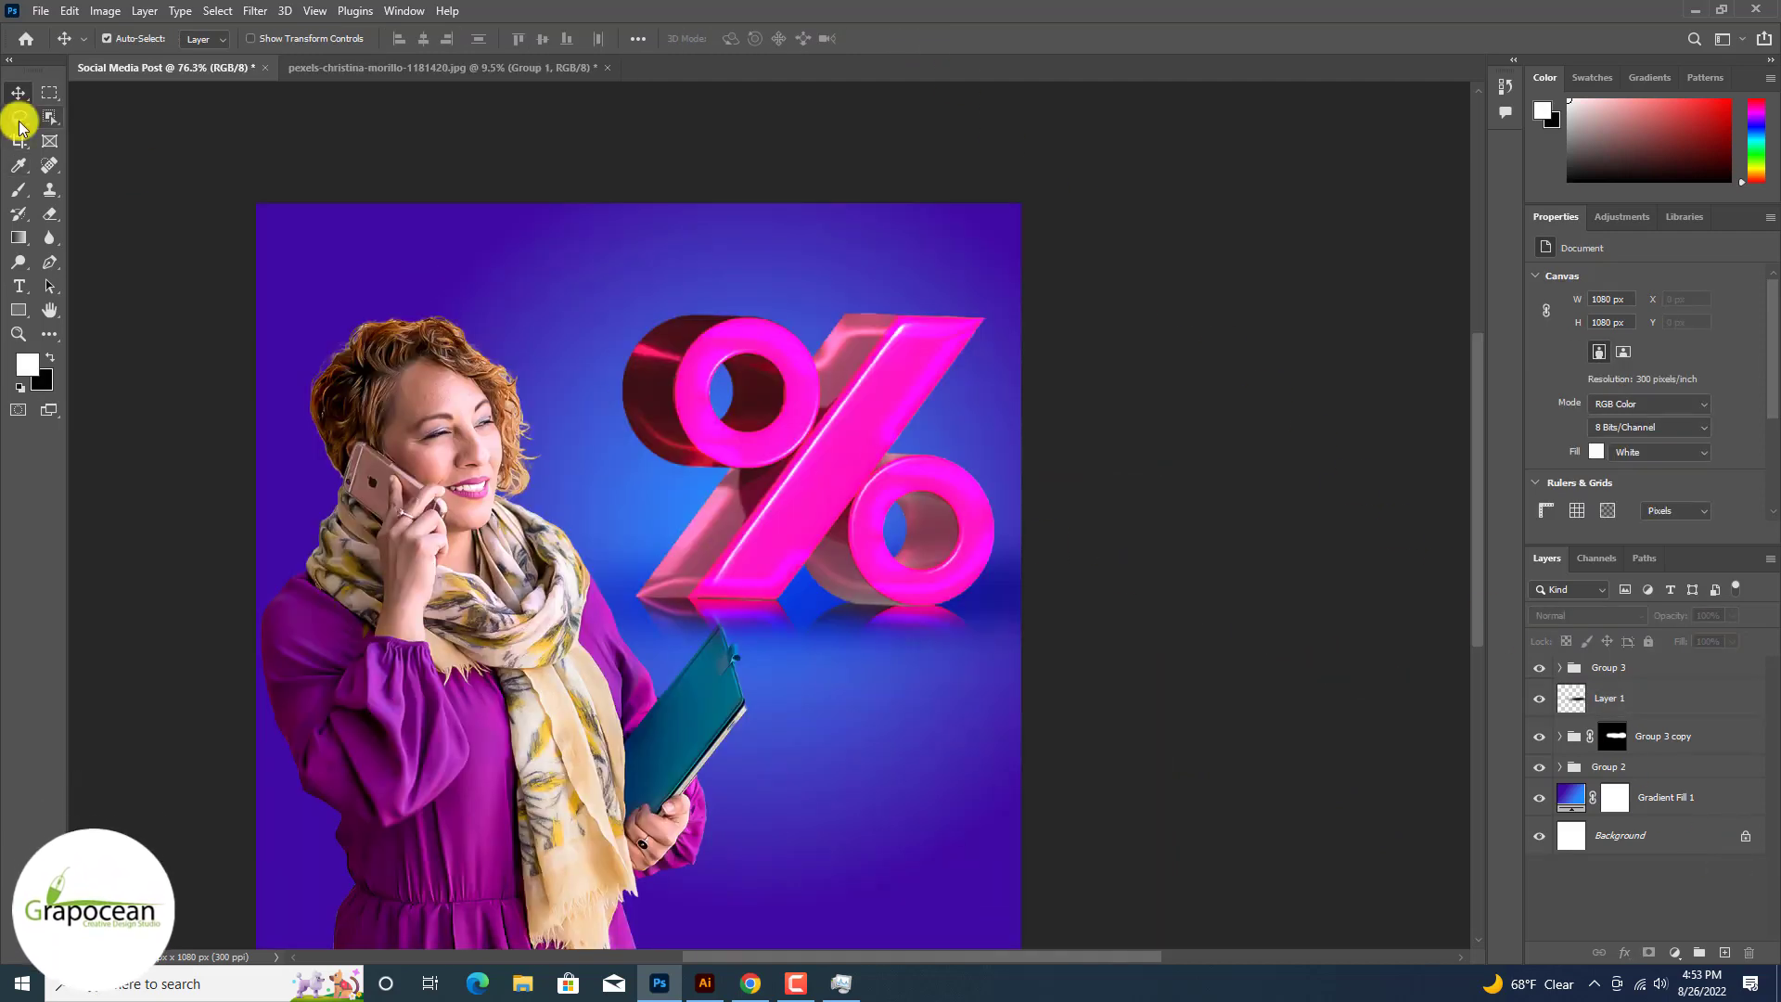
Step: Lasso an area of about 715 by 407 px around the upper percent sign and fill it with white brush strokes on a new top layer
mouse_move(668, 466)
left_mouse_down()
mouse_move(1097, 367)
mouse_move(931, 230)
mouse_move(608, 226)
left_mouse_up()
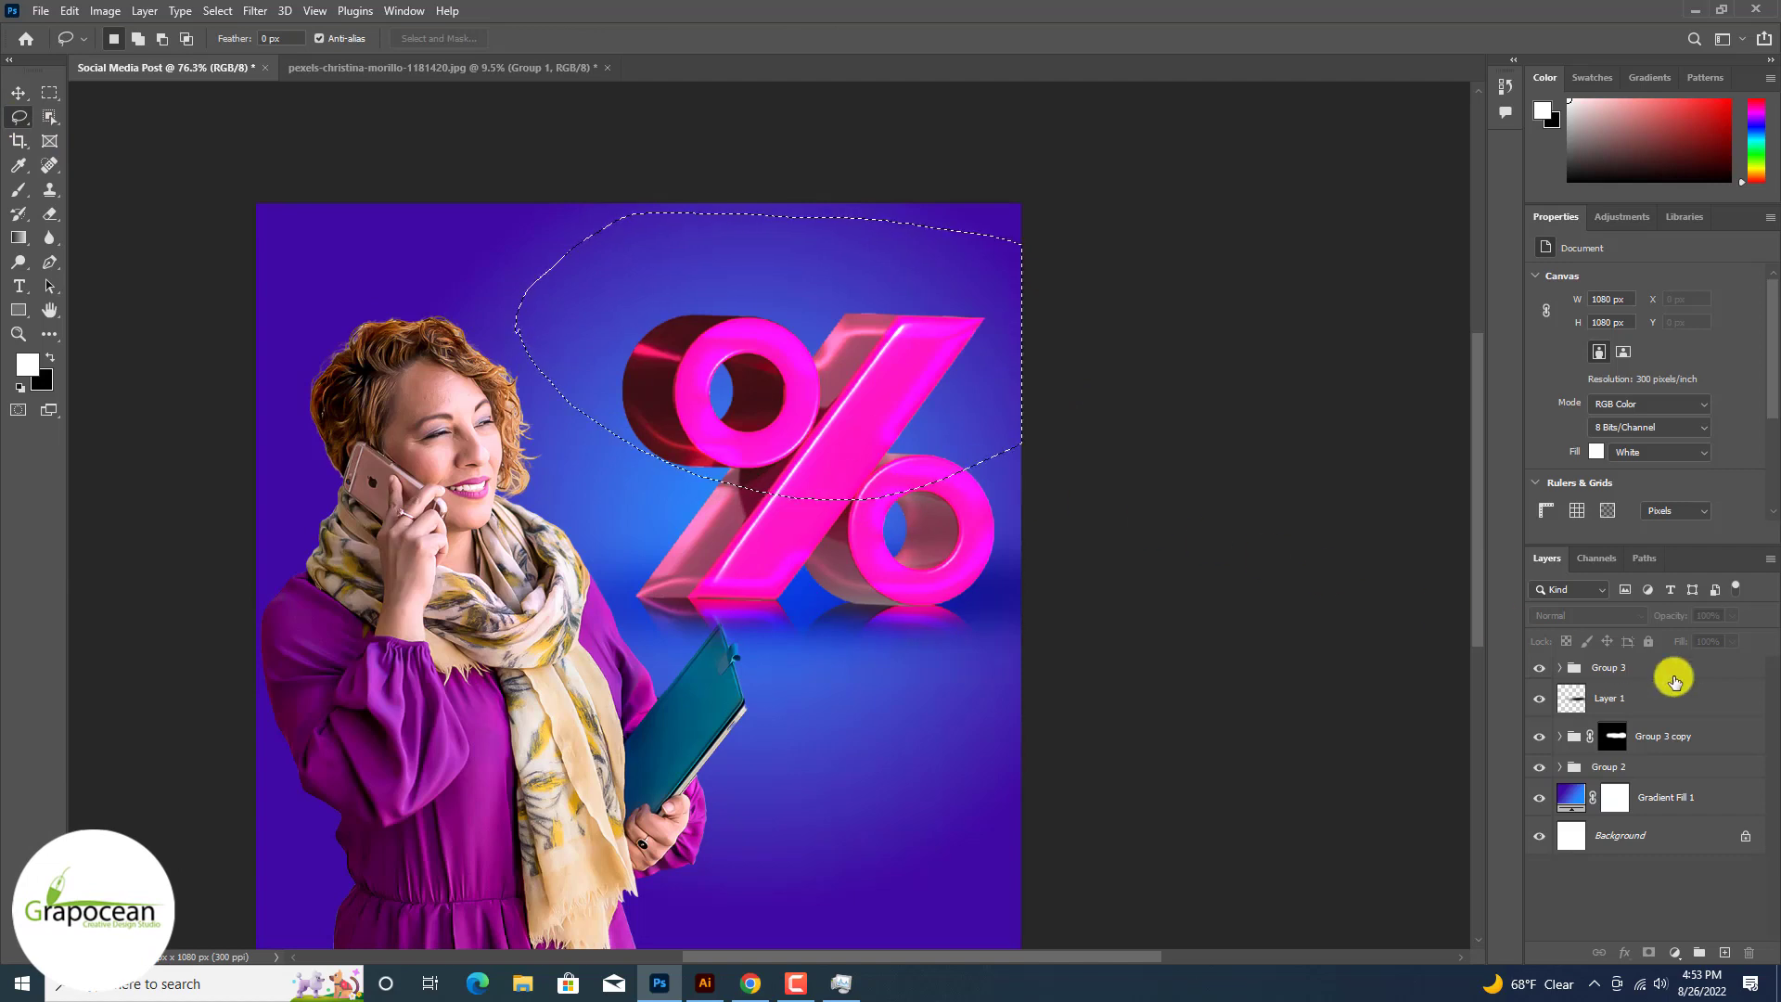
left_click(1725, 953)
key("b")
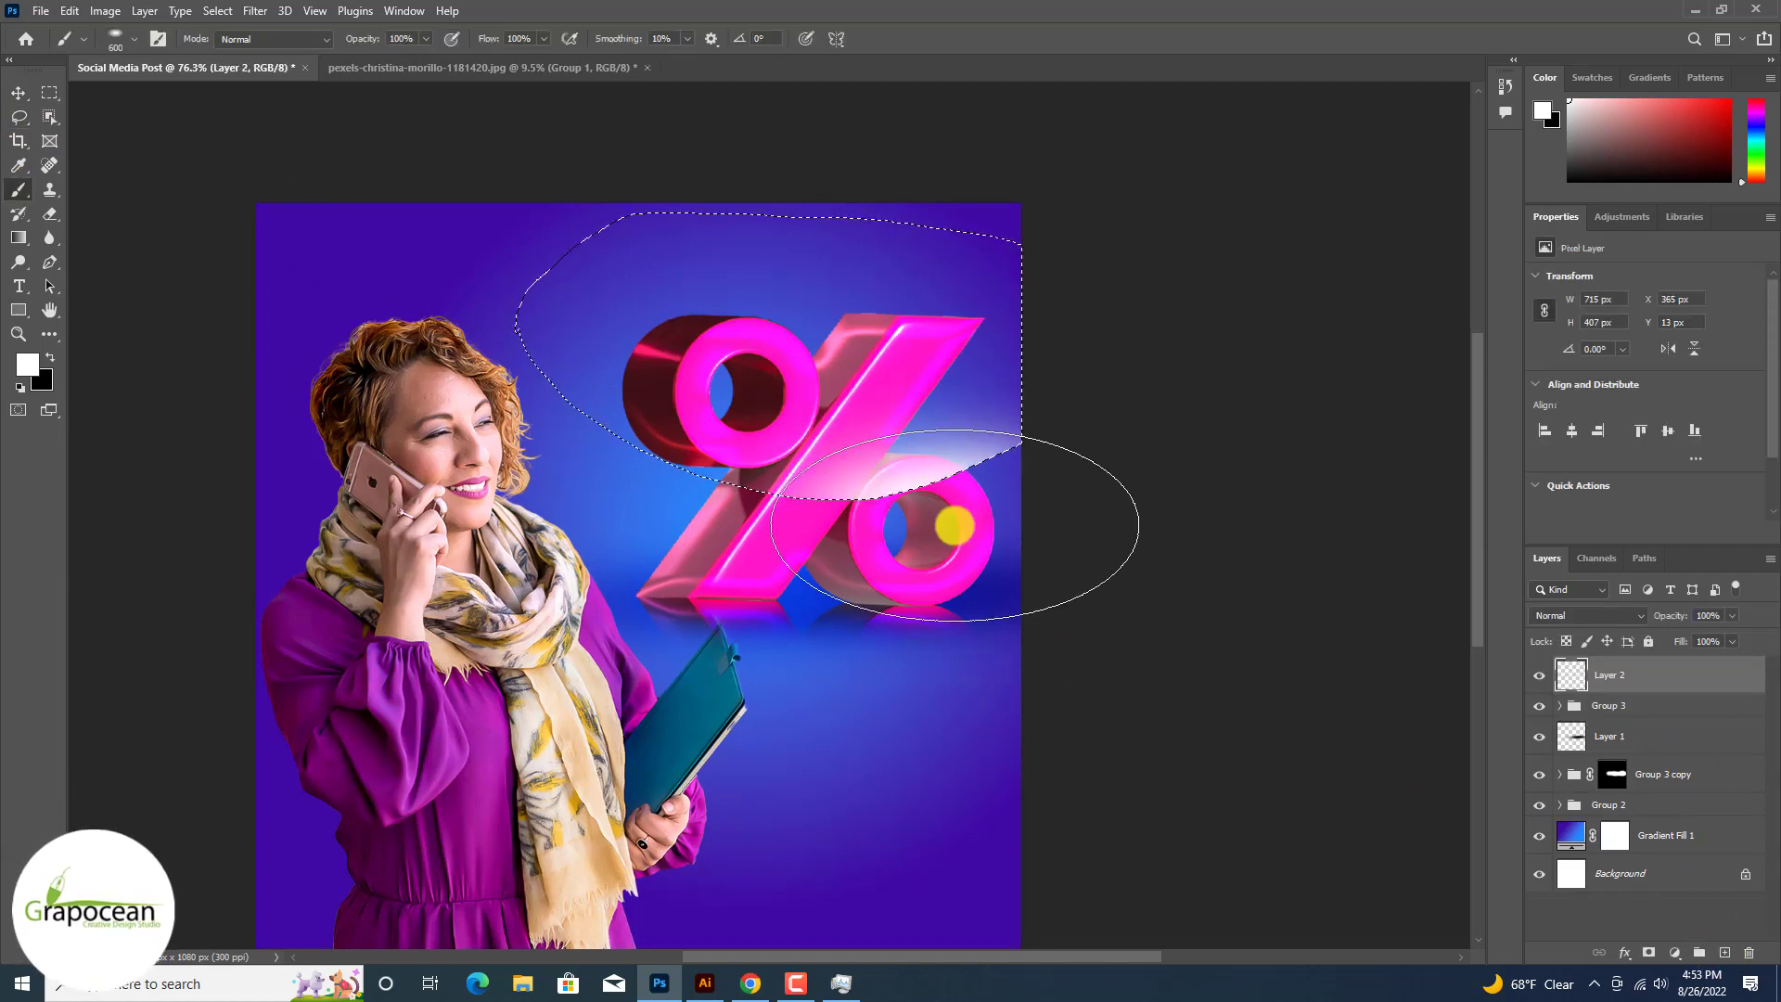
mouse_move(1066, 423)
left_mouse_down()
mouse_move(705, 427)
mouse_move(654, 449)
mouse_move(855, 233)
mouse_move(596, 310)
mouse_move(755, 398)
mouse_move(891, 399)
left_mouse_up()
Step: Lower the white glow layer's opacity to 73% and clear the selection
left_click(1731, 615)
left_click_drag(1703, 638, 1702, 629)
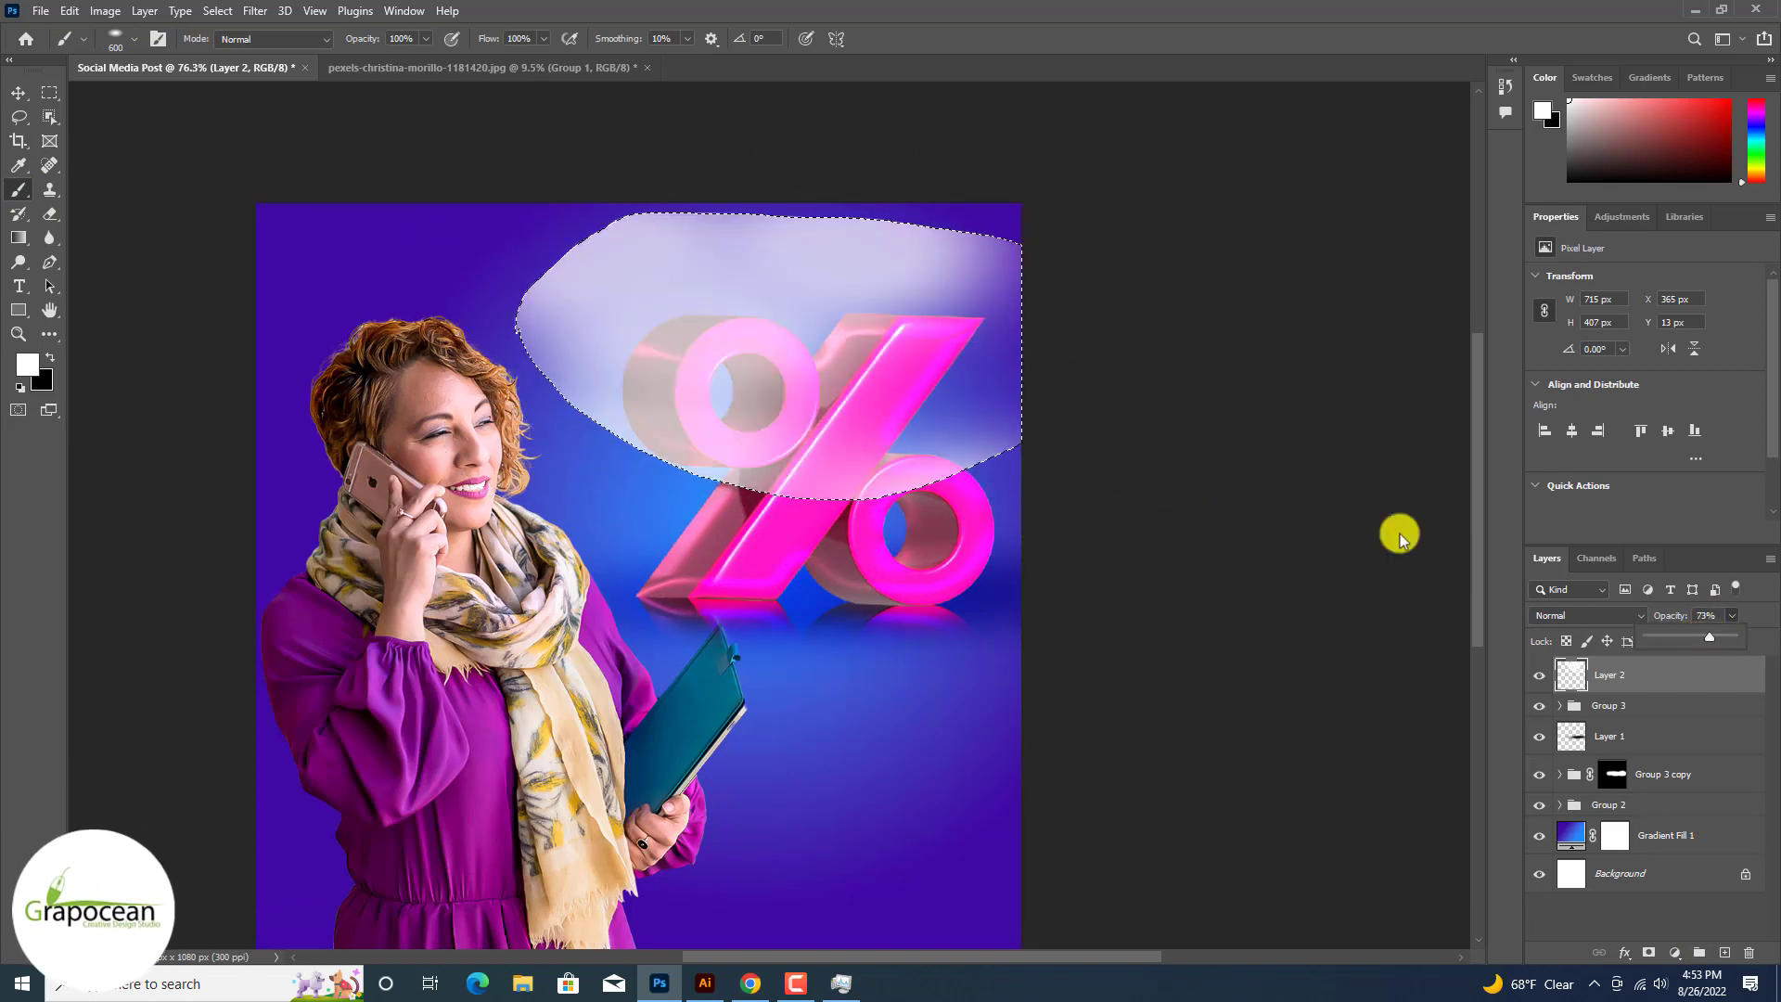
key("m")
left_click(149, 217)
scroll(150, 220, "down", 4)
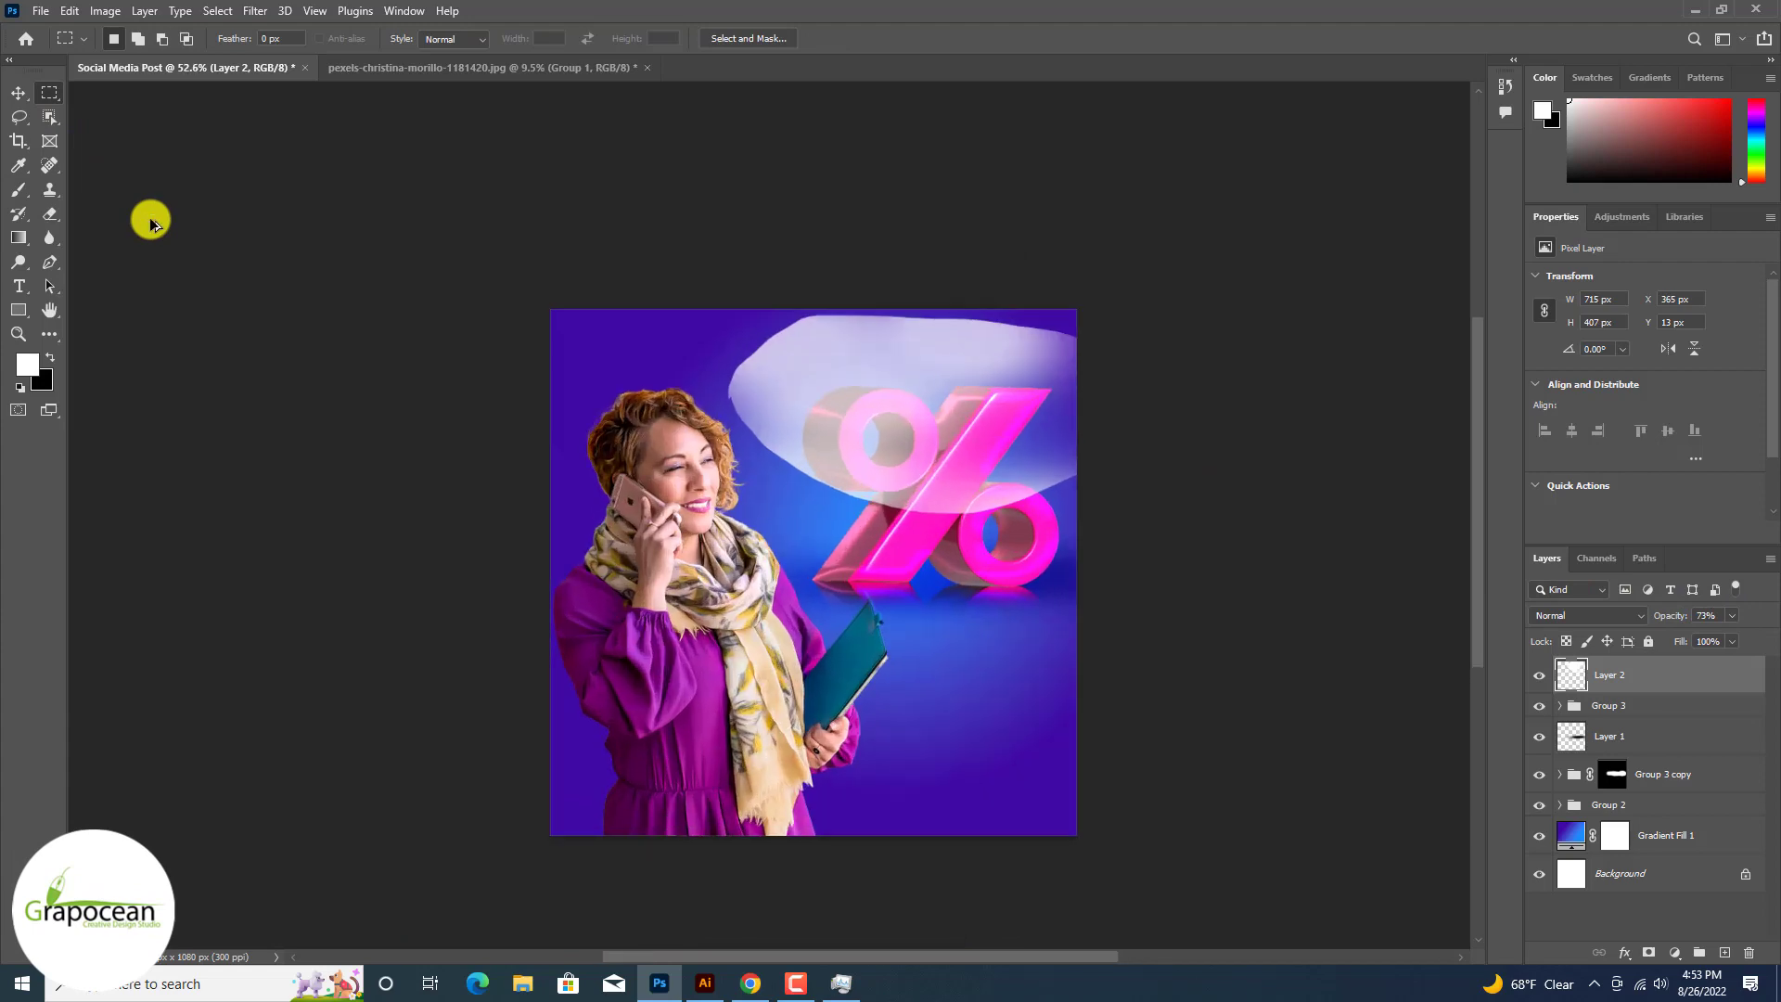
Step: Soften the edges of the white shape on Layer 2 with a Gaussian Blur
left_click(217, 10)
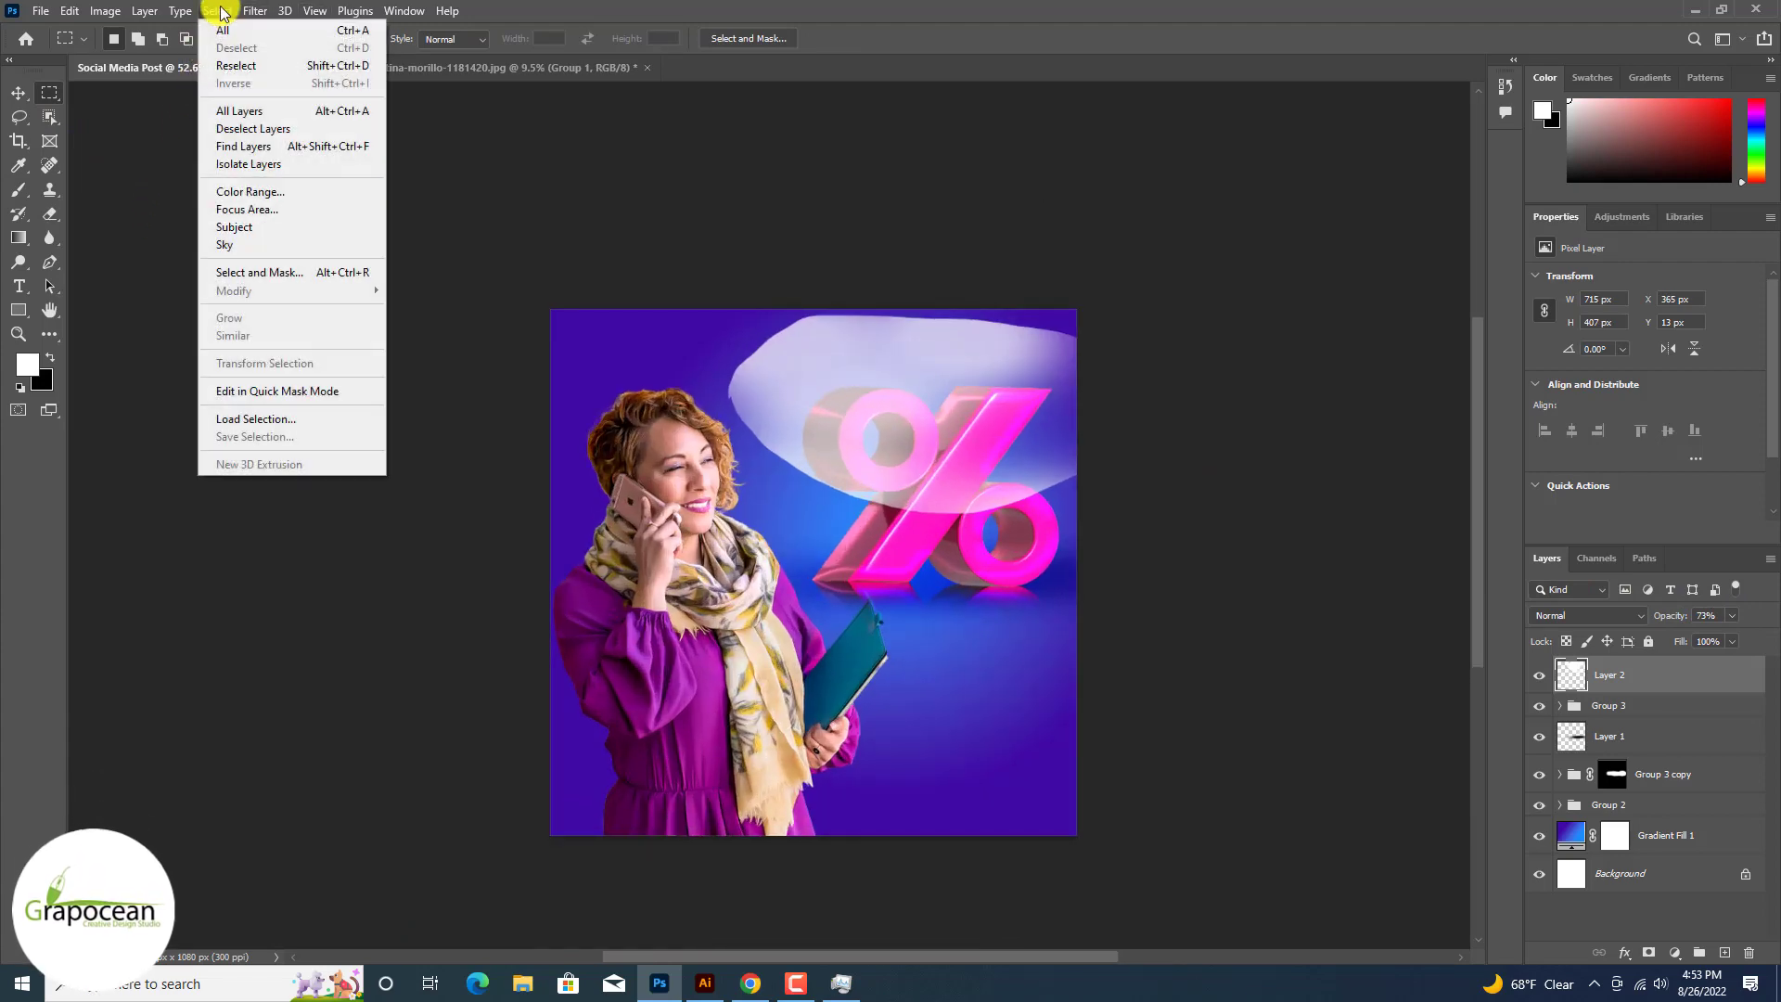
mouse_move(255, 10)
mouse_move(471, 243)
left_click(531, 318)
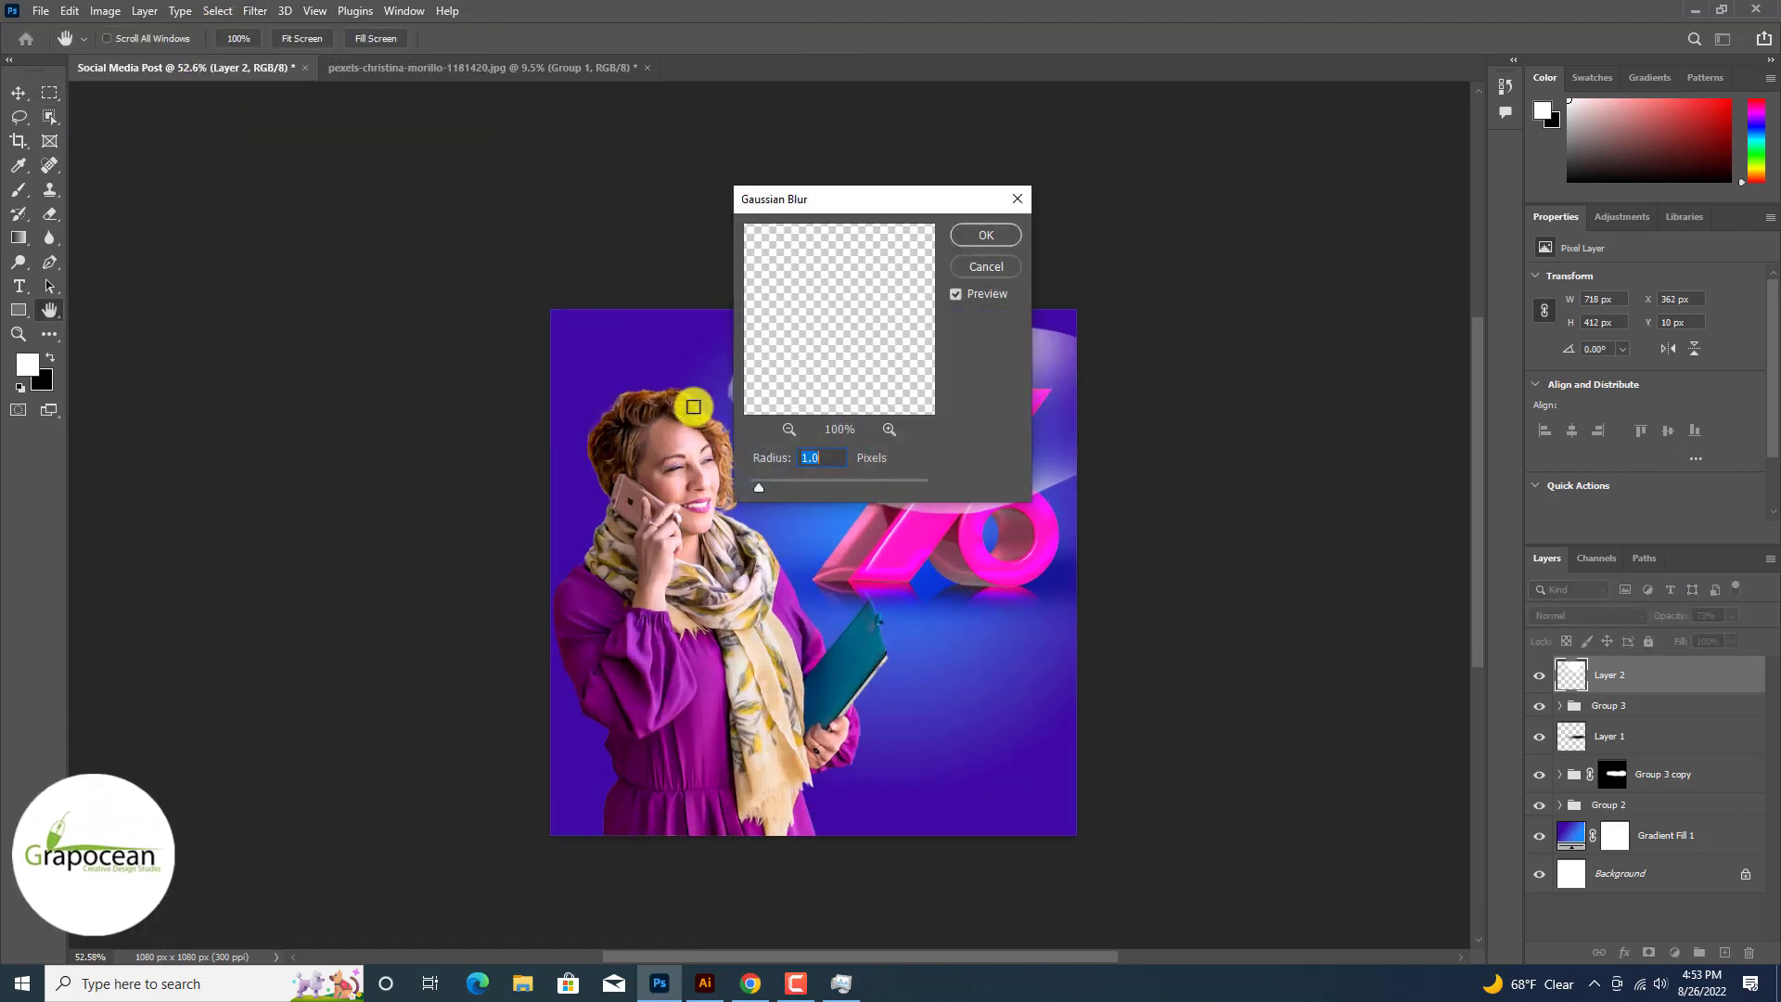
left_click(986, 235)
Step: Preview the blend modes on the blurred white layer and set it to Overlay
left_click(1594, 617)
scroll(1594, 618, "down", 8)
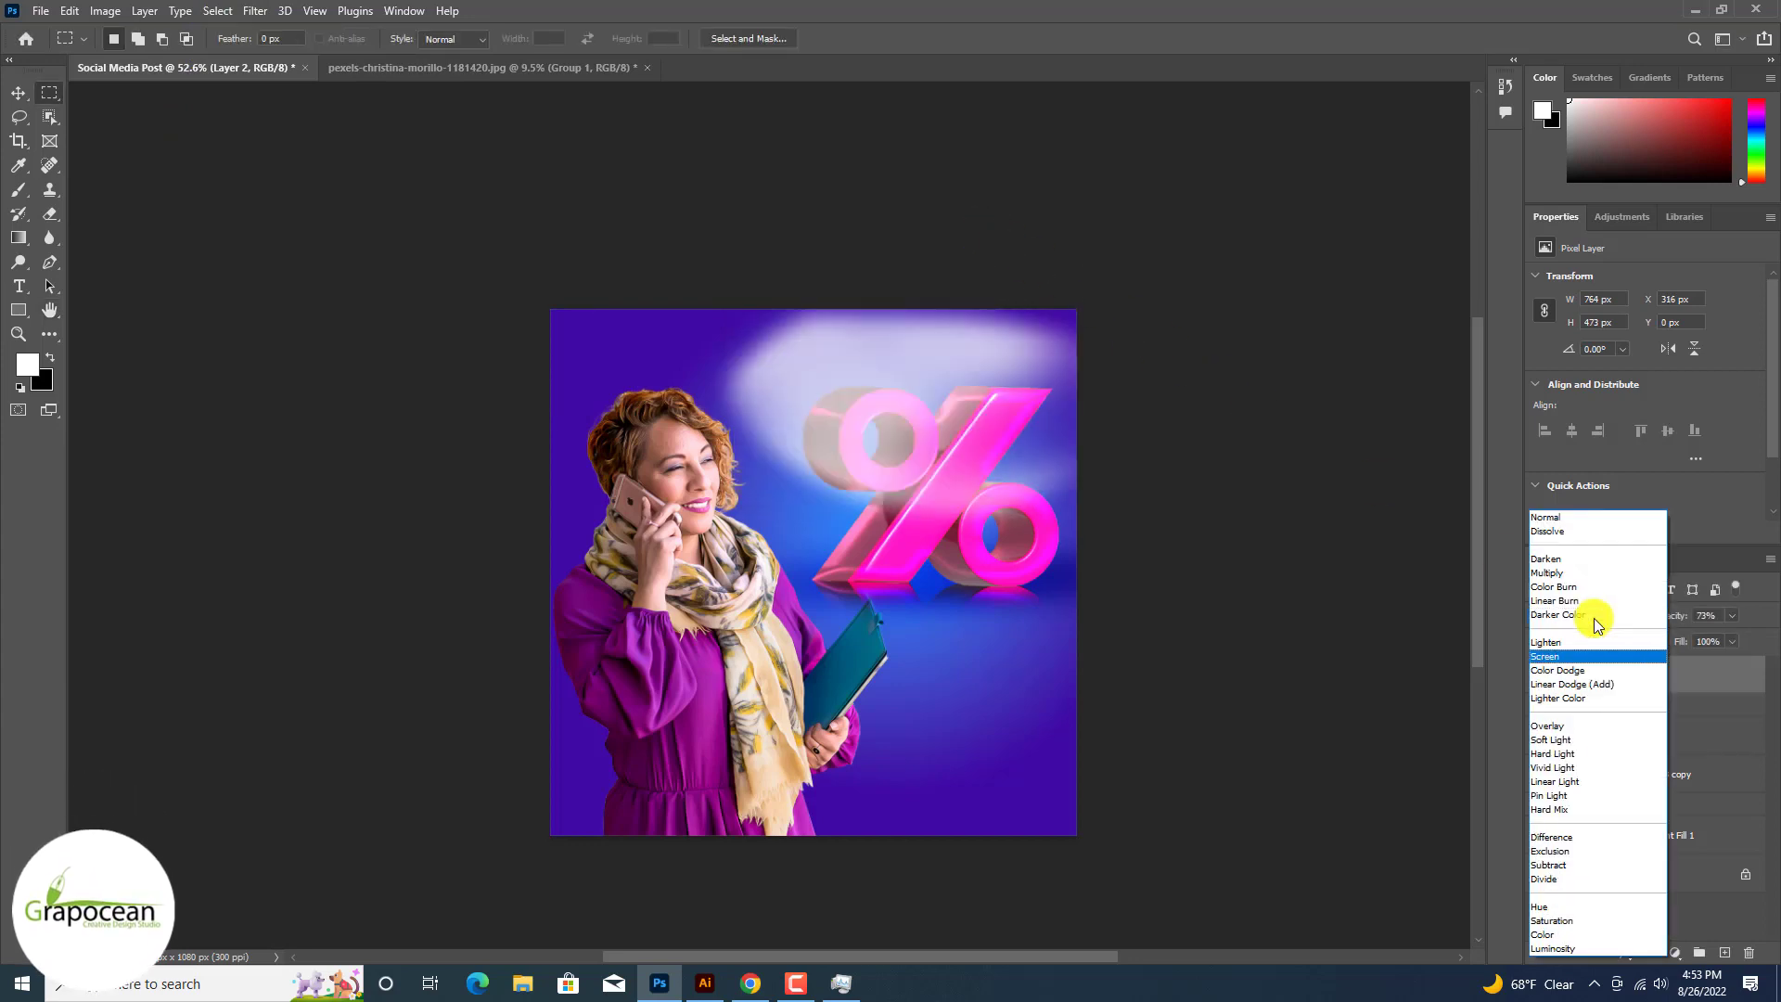
scroll(1594, 618, "up", 2)
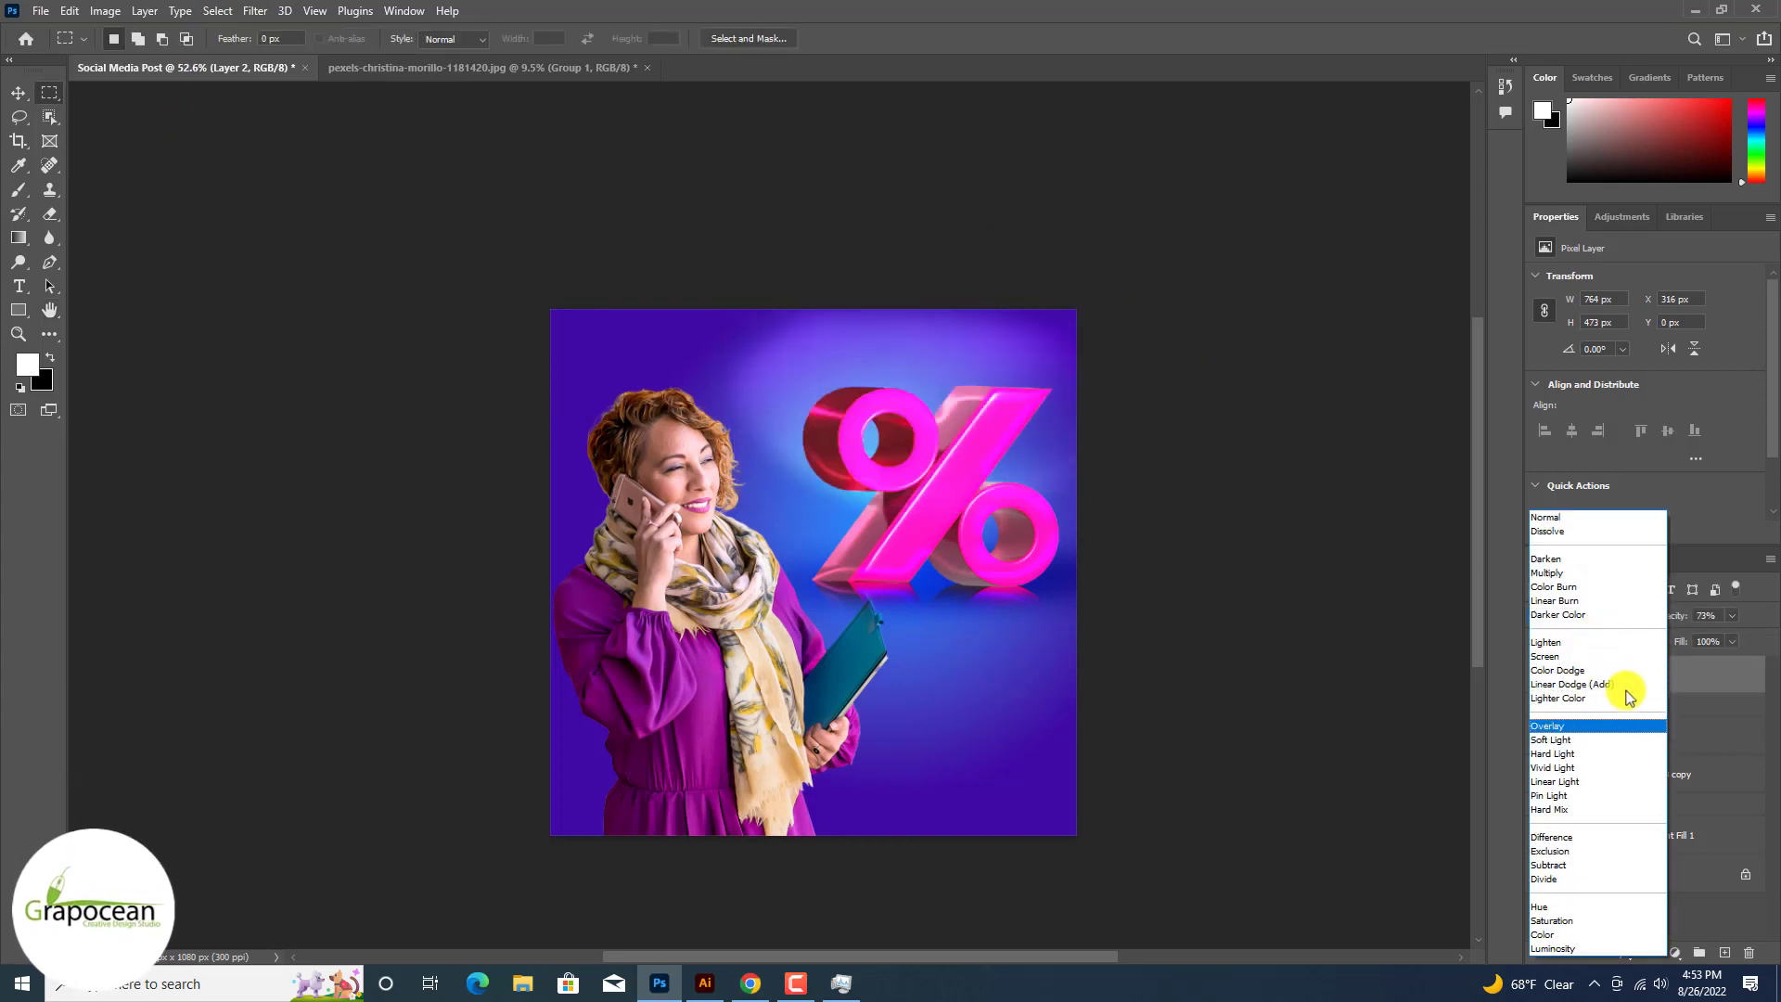
left_click(1640, 724)
Step: Duplicate Group 3 and convert the duplicate to a smart object
left_click(18, 93)
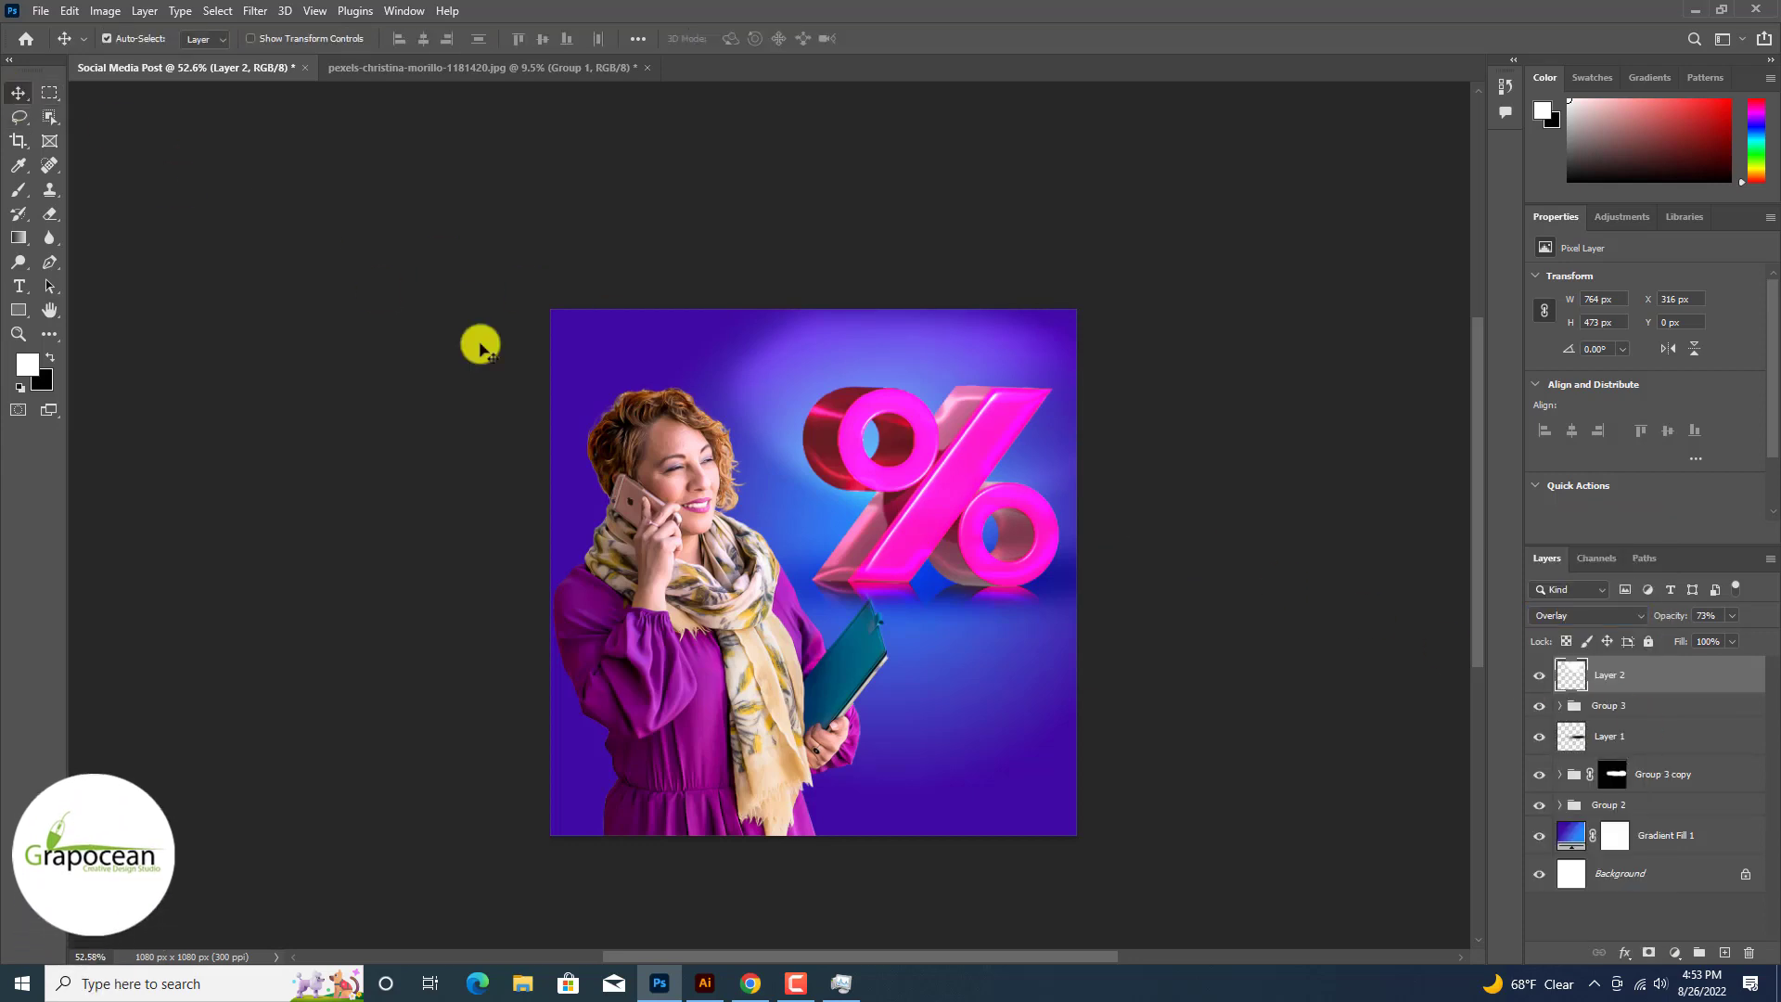
scroll(991, 617, "up", 1)
left_click(1654, 712)
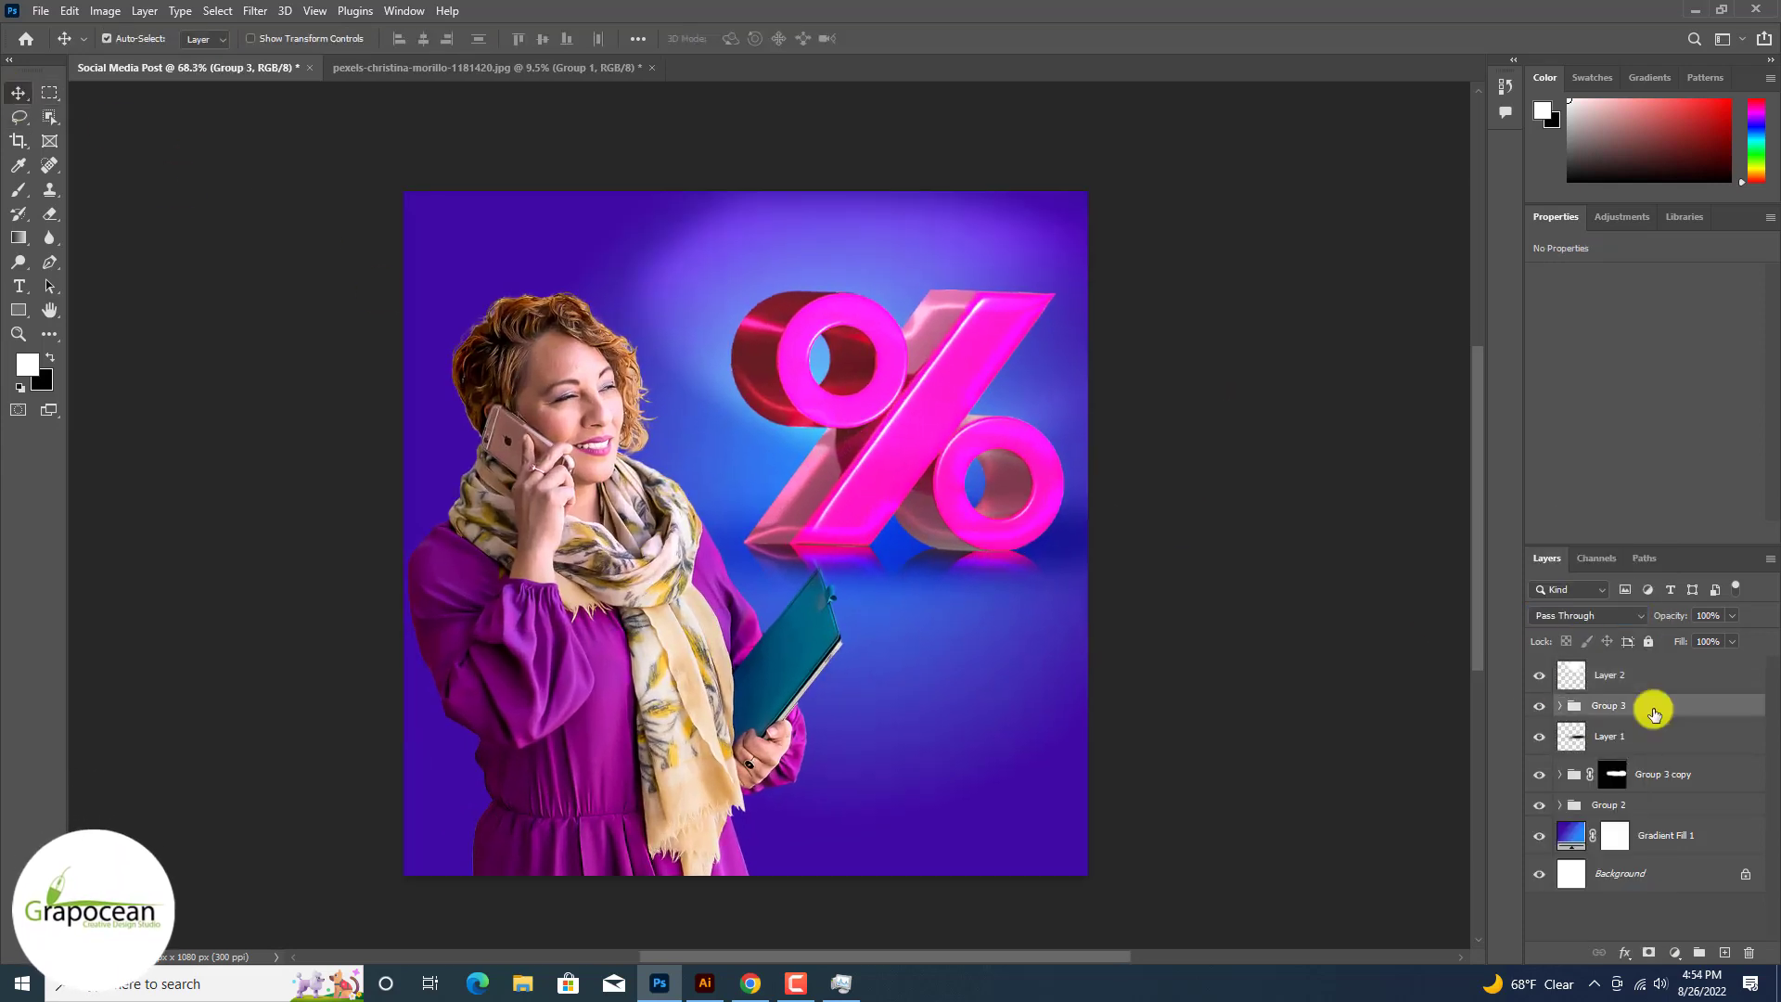
key("ctrl+j")
right_click(1657, 709)
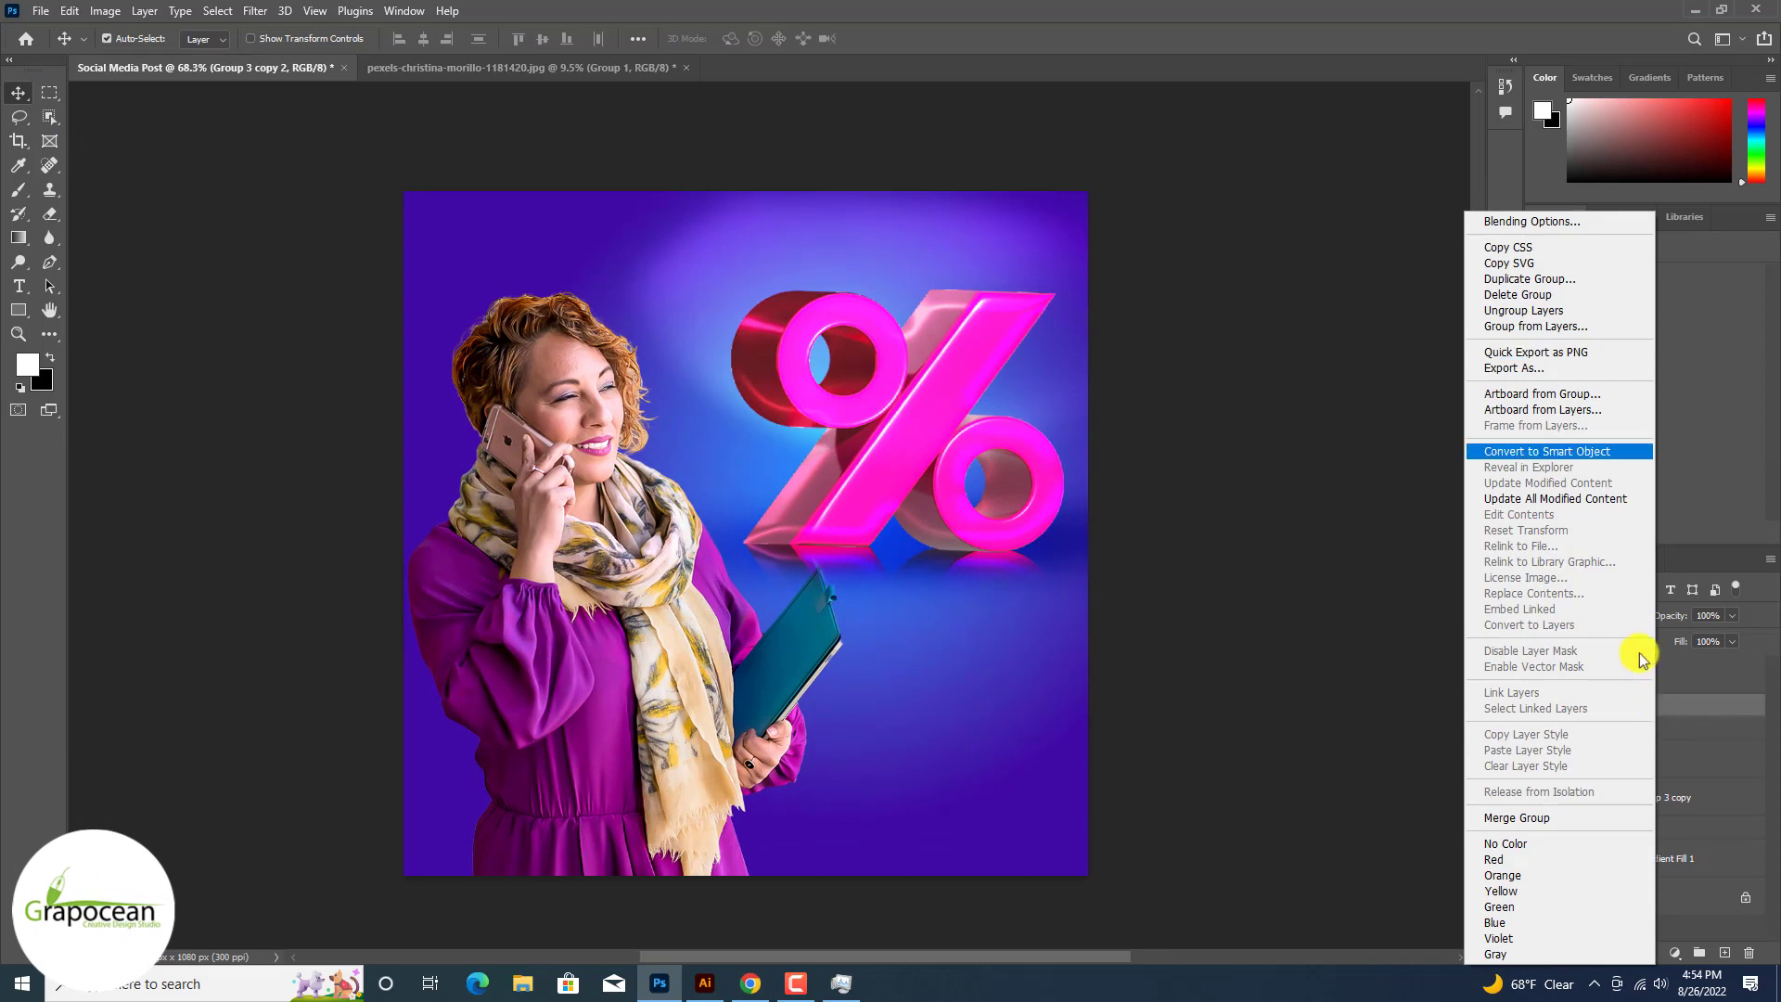
left_click(1574, 451)
Step: Liquify the smart object with a size 100 brush, pulling the lower left side of the slash outward into flame-like tongues
left_click(256, 11)
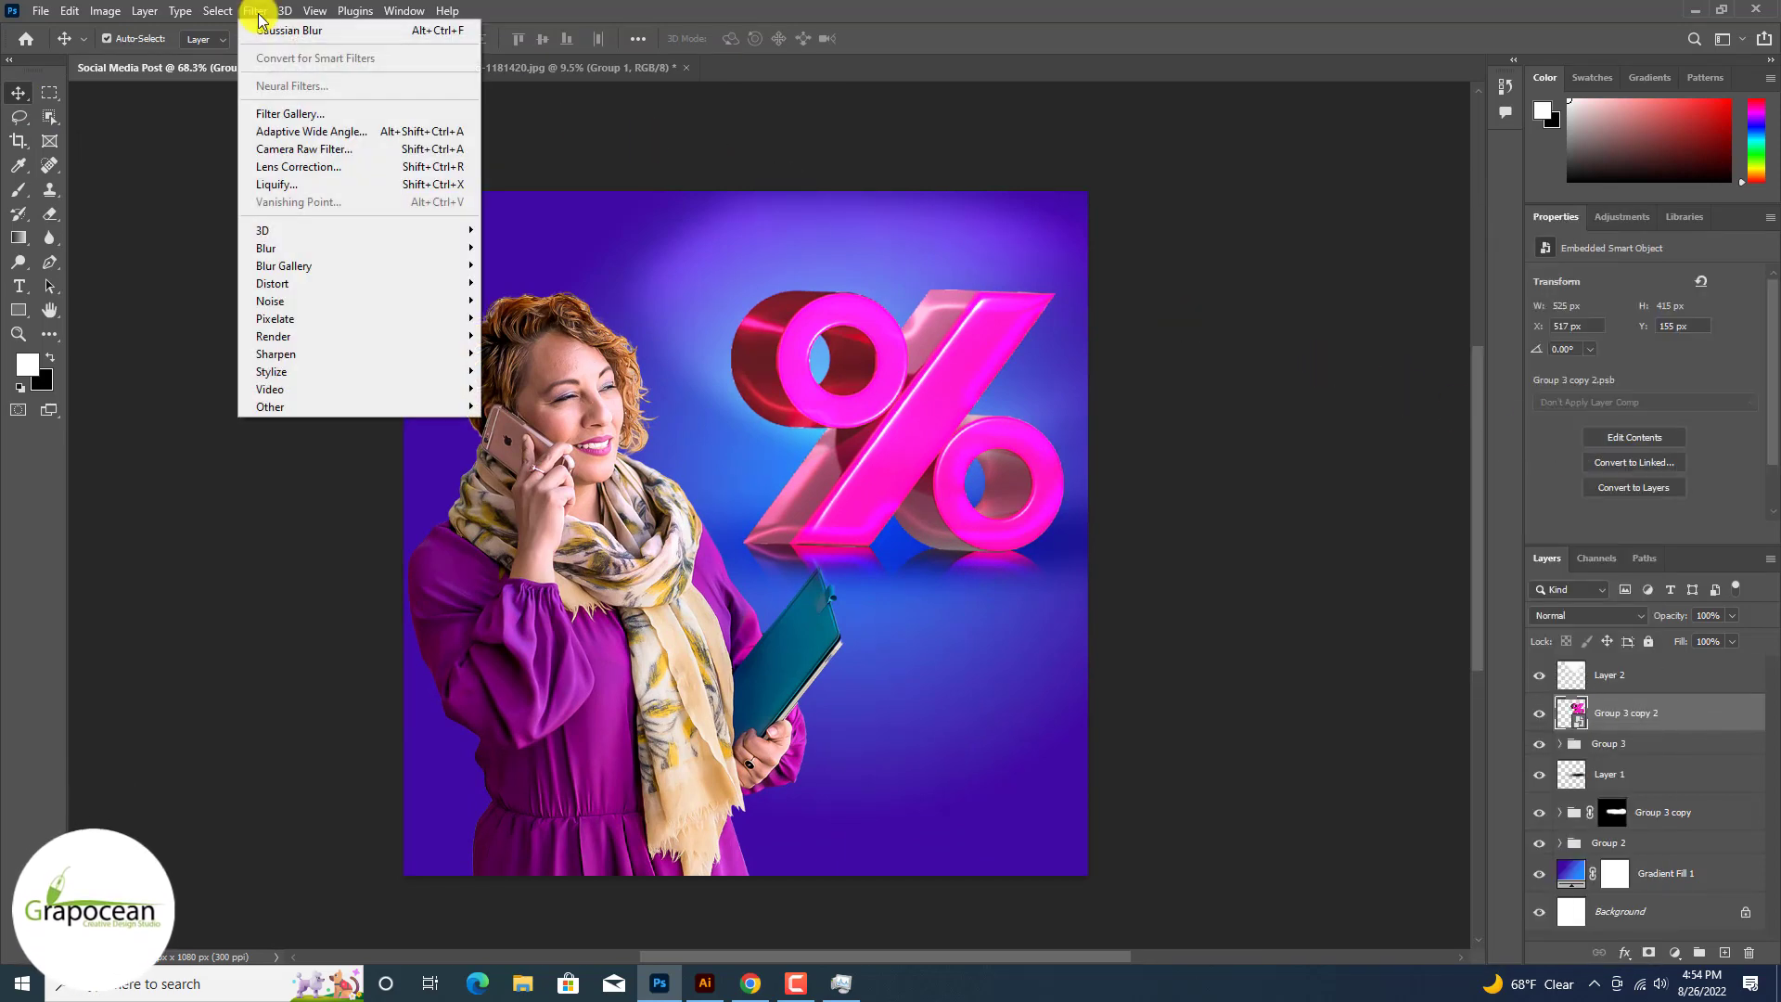
left_click(314, 183)
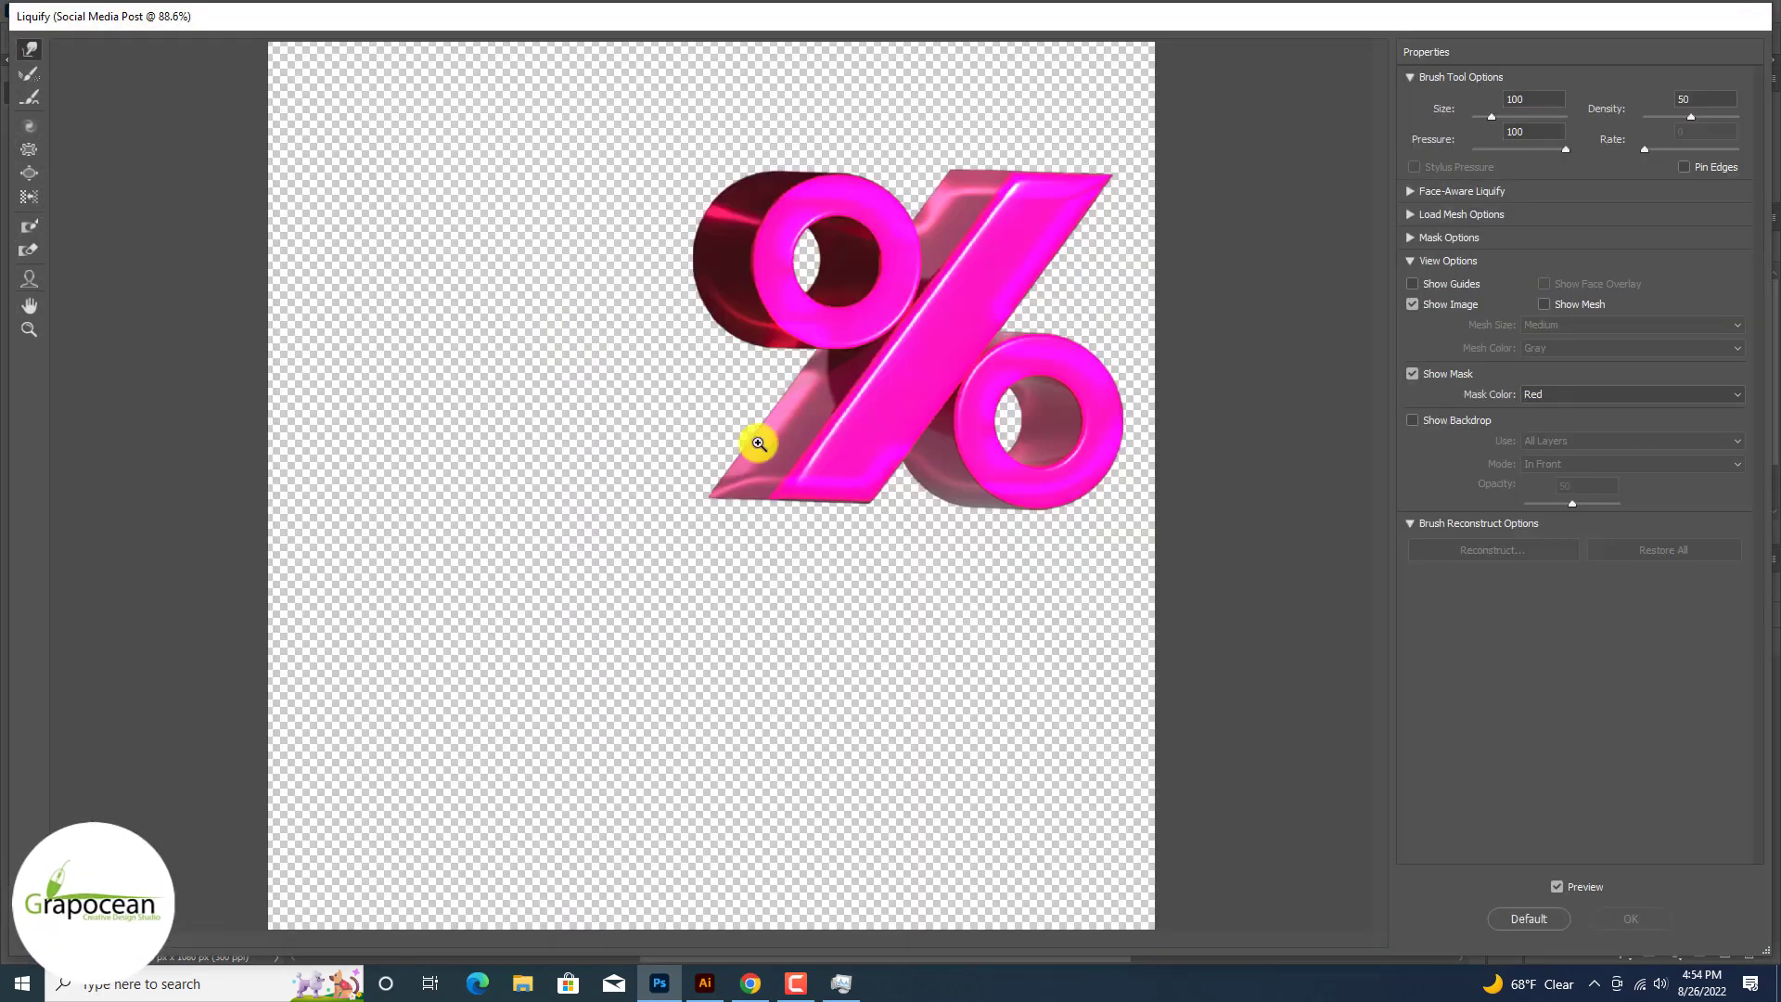
left_click(759, 446, "ctrl")
left_click(759, 447, "ctrl")
mouse_move(765, 508)
left_mouse_down()
mouse_move(691, 507)
mouse_move(460, 435)
left_mouse_up()
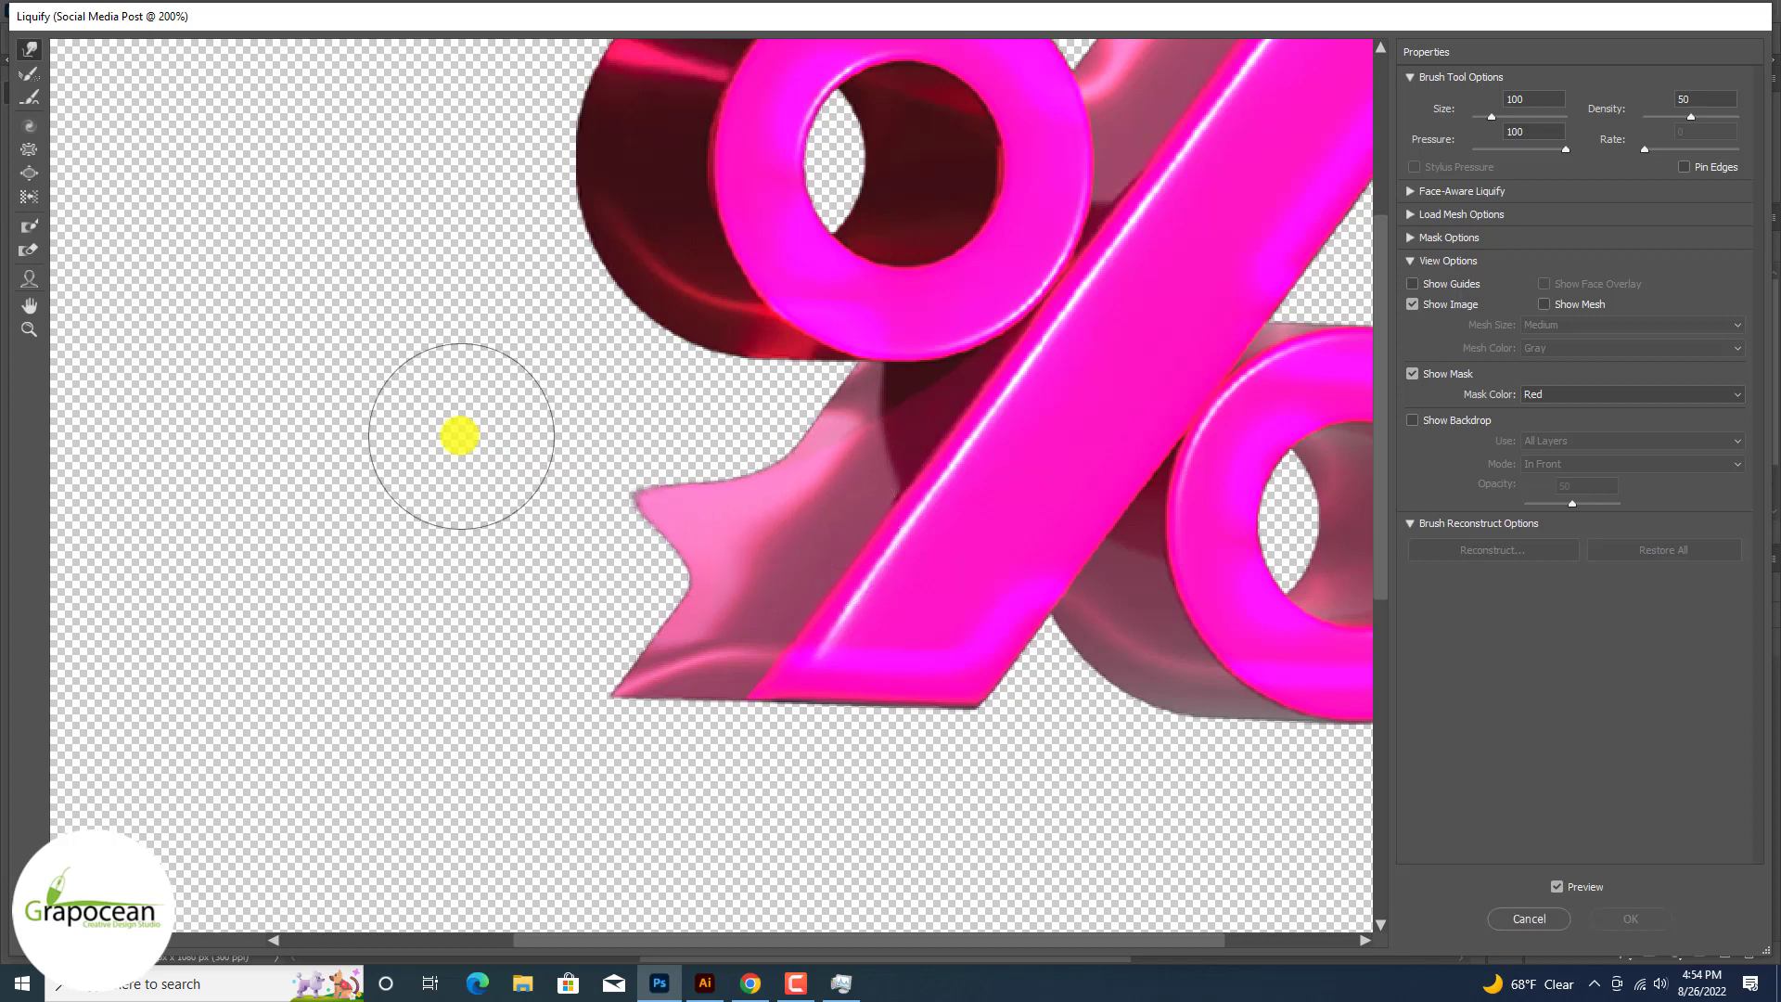
mouse_move(648, 510)
left_mouse_down()
mouse_move(397, 430)
mouse_move(475, 465)
mouse_move(423, 400)
left_mouse_up()
mouse_move(761, 470)
left_mouse_down()
mouse_move(759, 431)
mouse_move(640, 404)
mouse_move(631, 385)
mouse_move(673, 399)
mouse_move(522, 343)
left_mouse_up()
left_click_drag(556, 529, 377, 485)
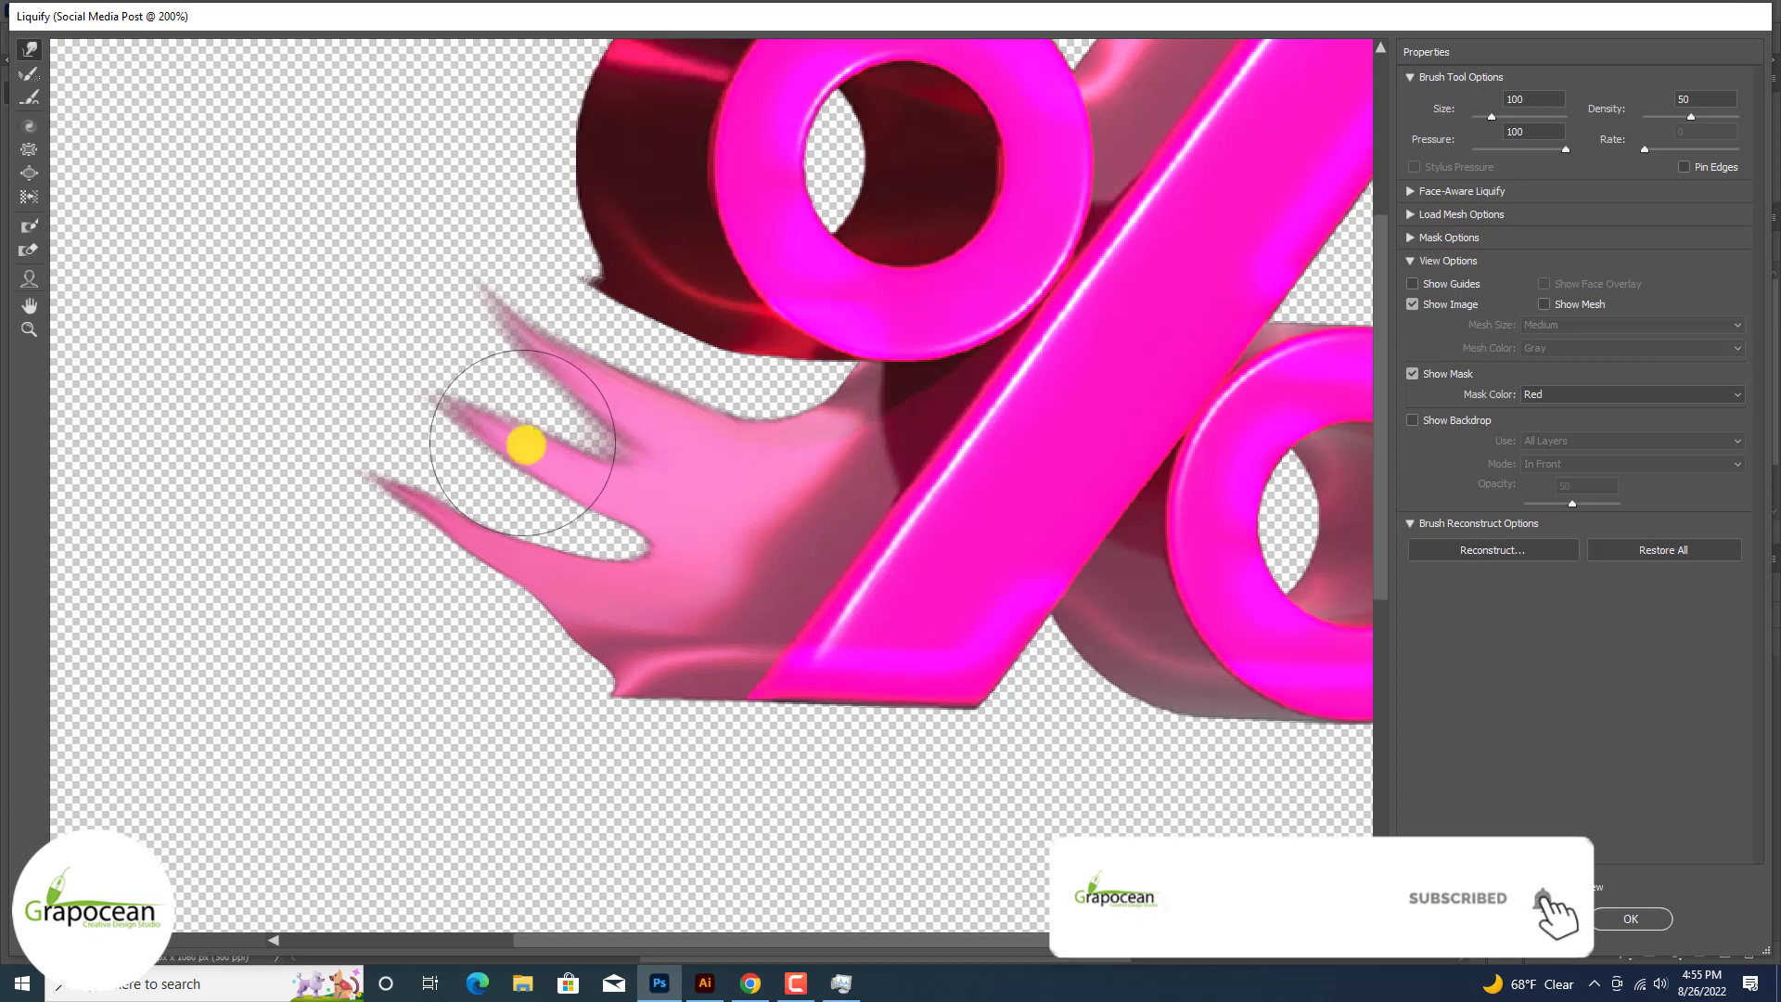
Step: Pull the left side of the upper ring outward into matching flame-like tongues and apply the Liquify filter
scroll(516, 446, "up", 5)
mouse_move(517, 446)
left_mouse_down()
mouse_move(331, 374)
mouse_move(316, 434)
mouse_move(293, 316)
left_mouse_up()
mouse_move(613, 422)
left_mouse_down()
mouse_move(430, 270)
mouse_move(389, 272)
left_mouse_up()
mouse_move(705, 260)
left_mouse_down()
mouse_move(544, 184)
mouse_move(583, 186)
mouse_move(601, 221)
mouse_move(482, 162)
left_mouse_up()
left_click(1630, 919)
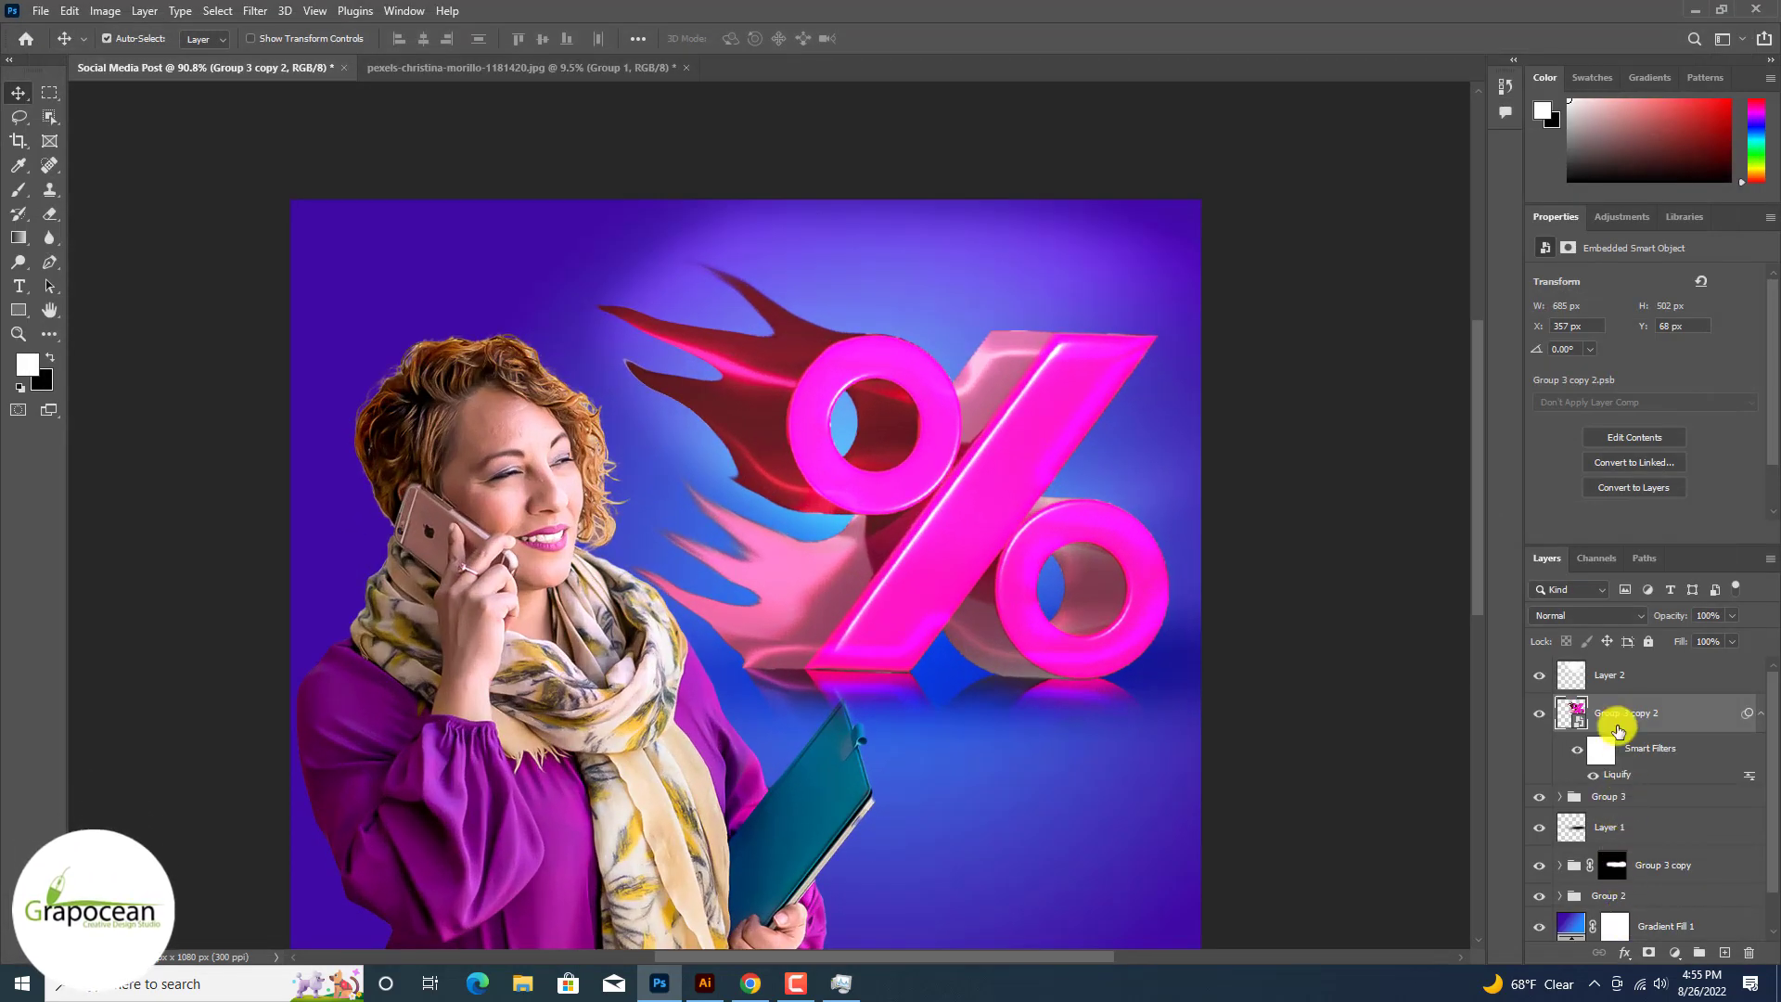
Step: Add a Bevel & Emboss style to the flame-tailed smart object Group 3 copy 2 with a depth of 188%
right_click(1629, 723)
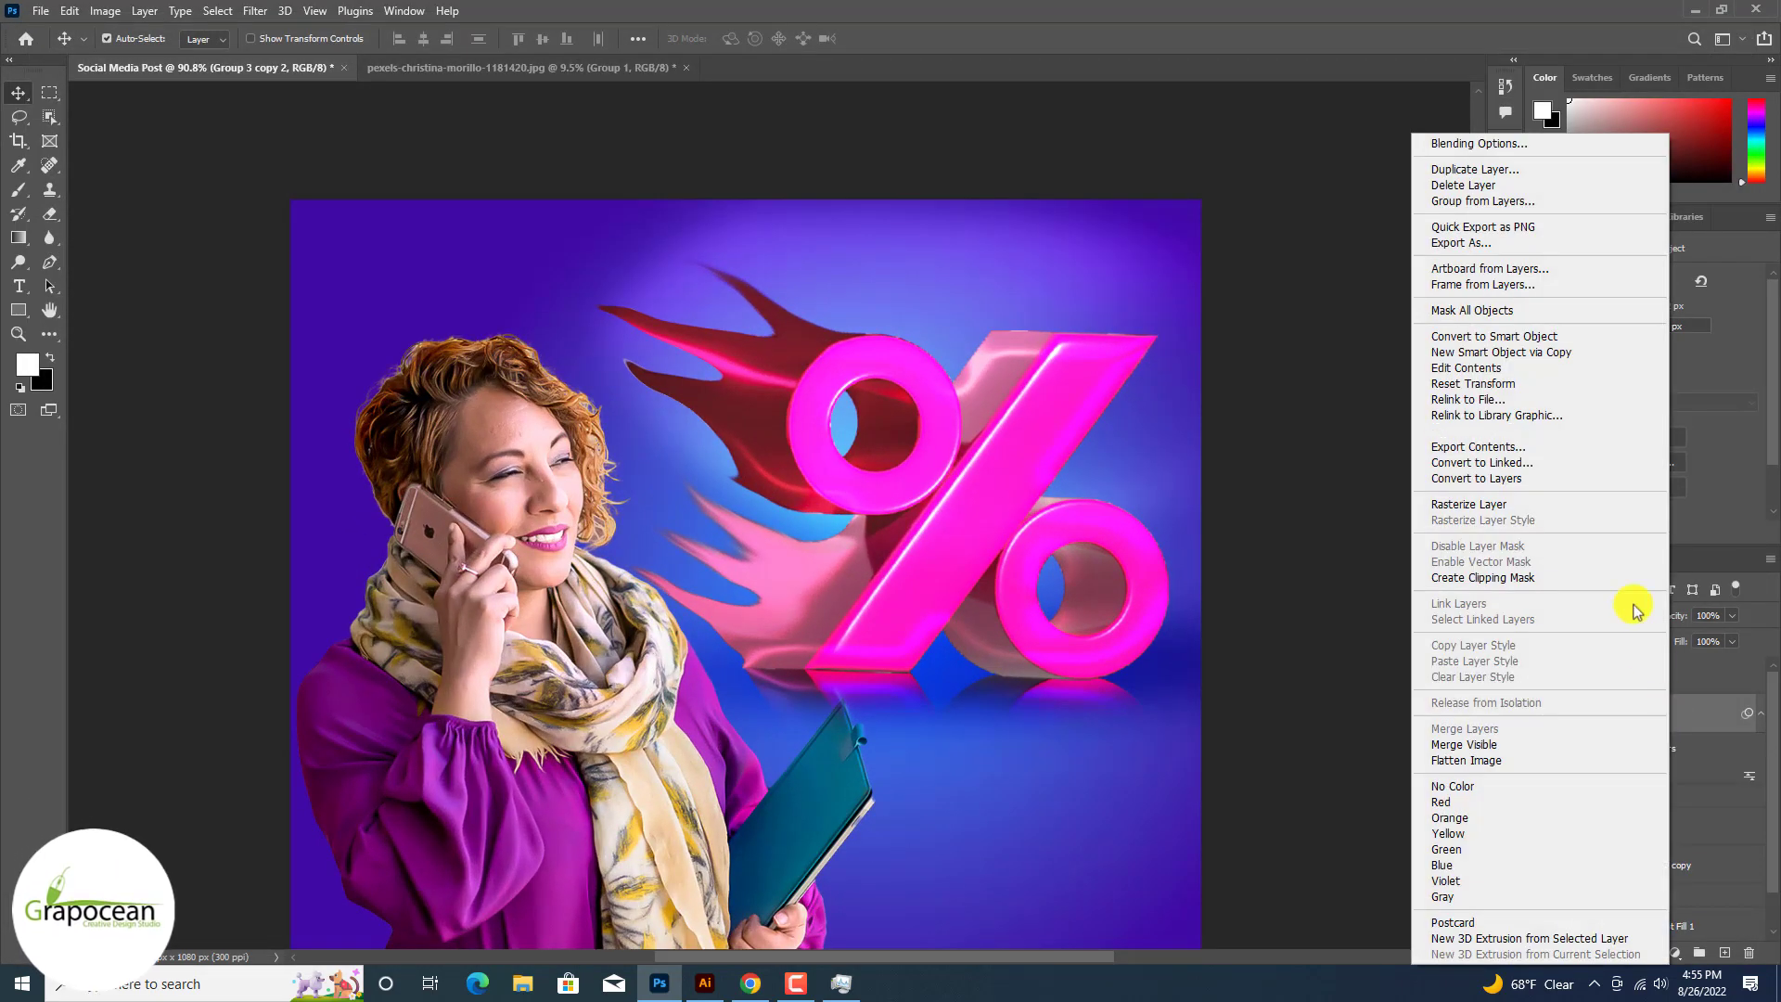
left_click(1481, 145)
left_click(1122, 574)
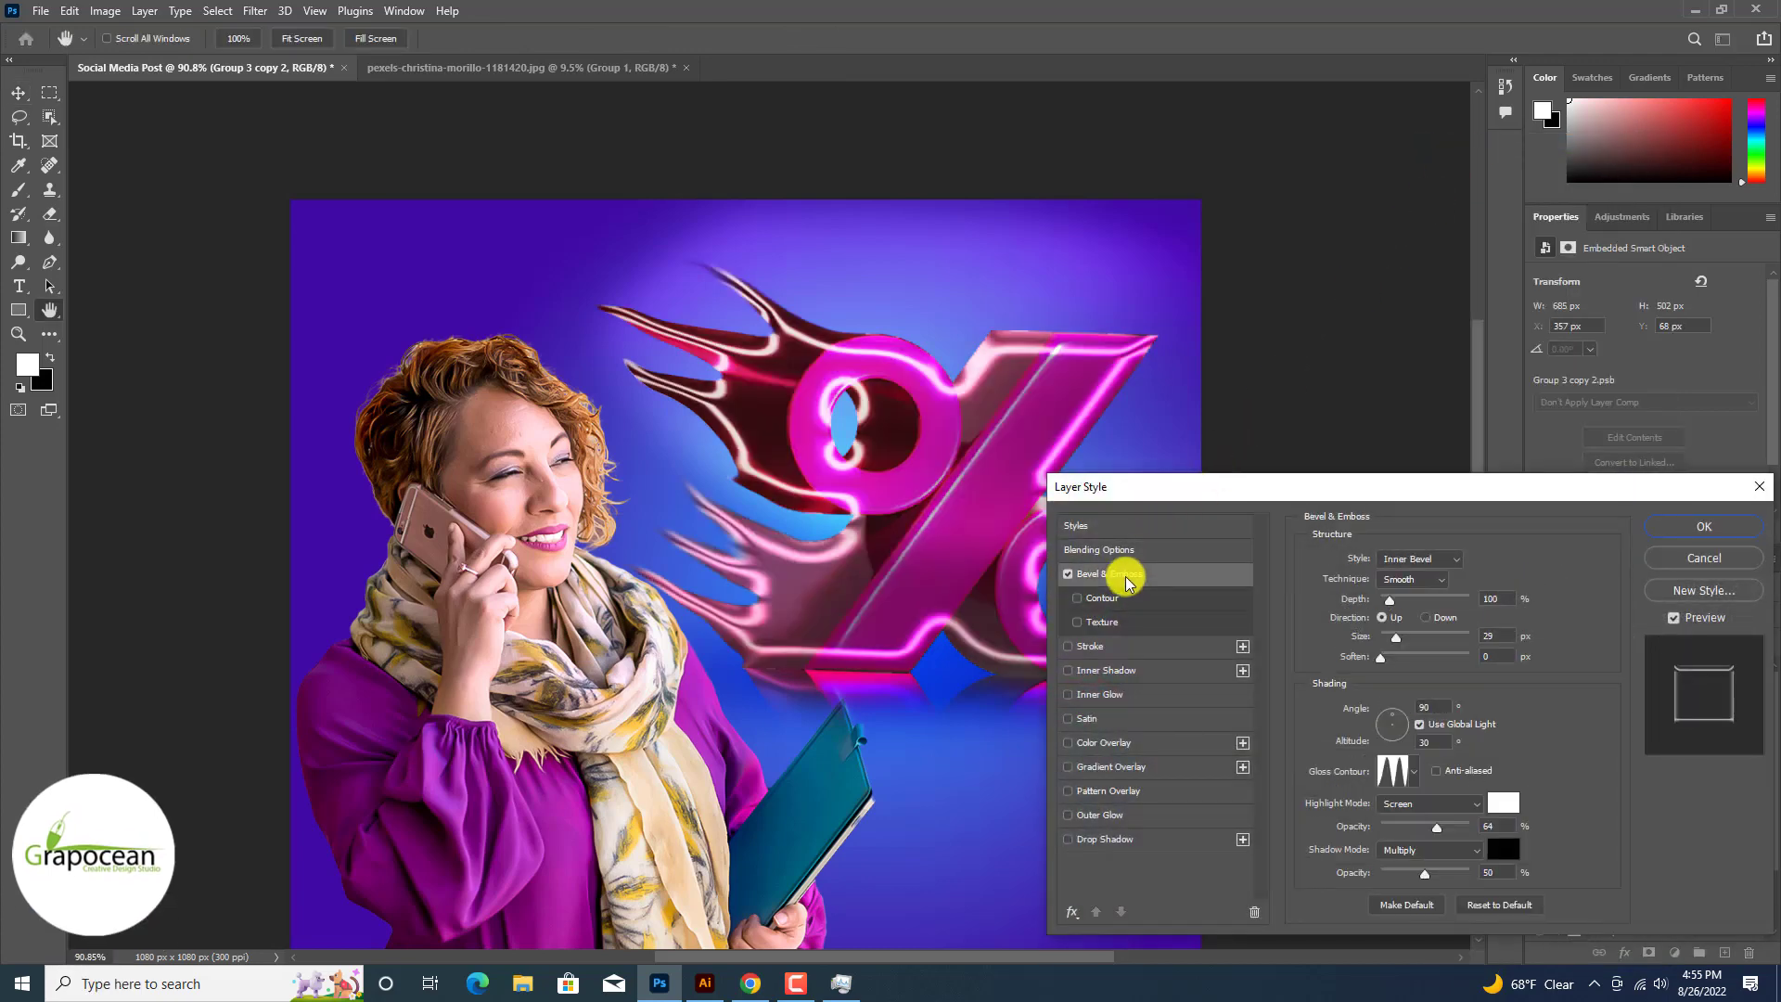
mouse_move(1389, 600)
left_mouse_down()
mouse_move(1432, 604)
mouse_move(1397, 599)
left_mouse_up()
Step: Choose a different wave-shaped gloss contour, adjust the global light direction and apply the Bevel & Emboss style
left_click(1406, 772)
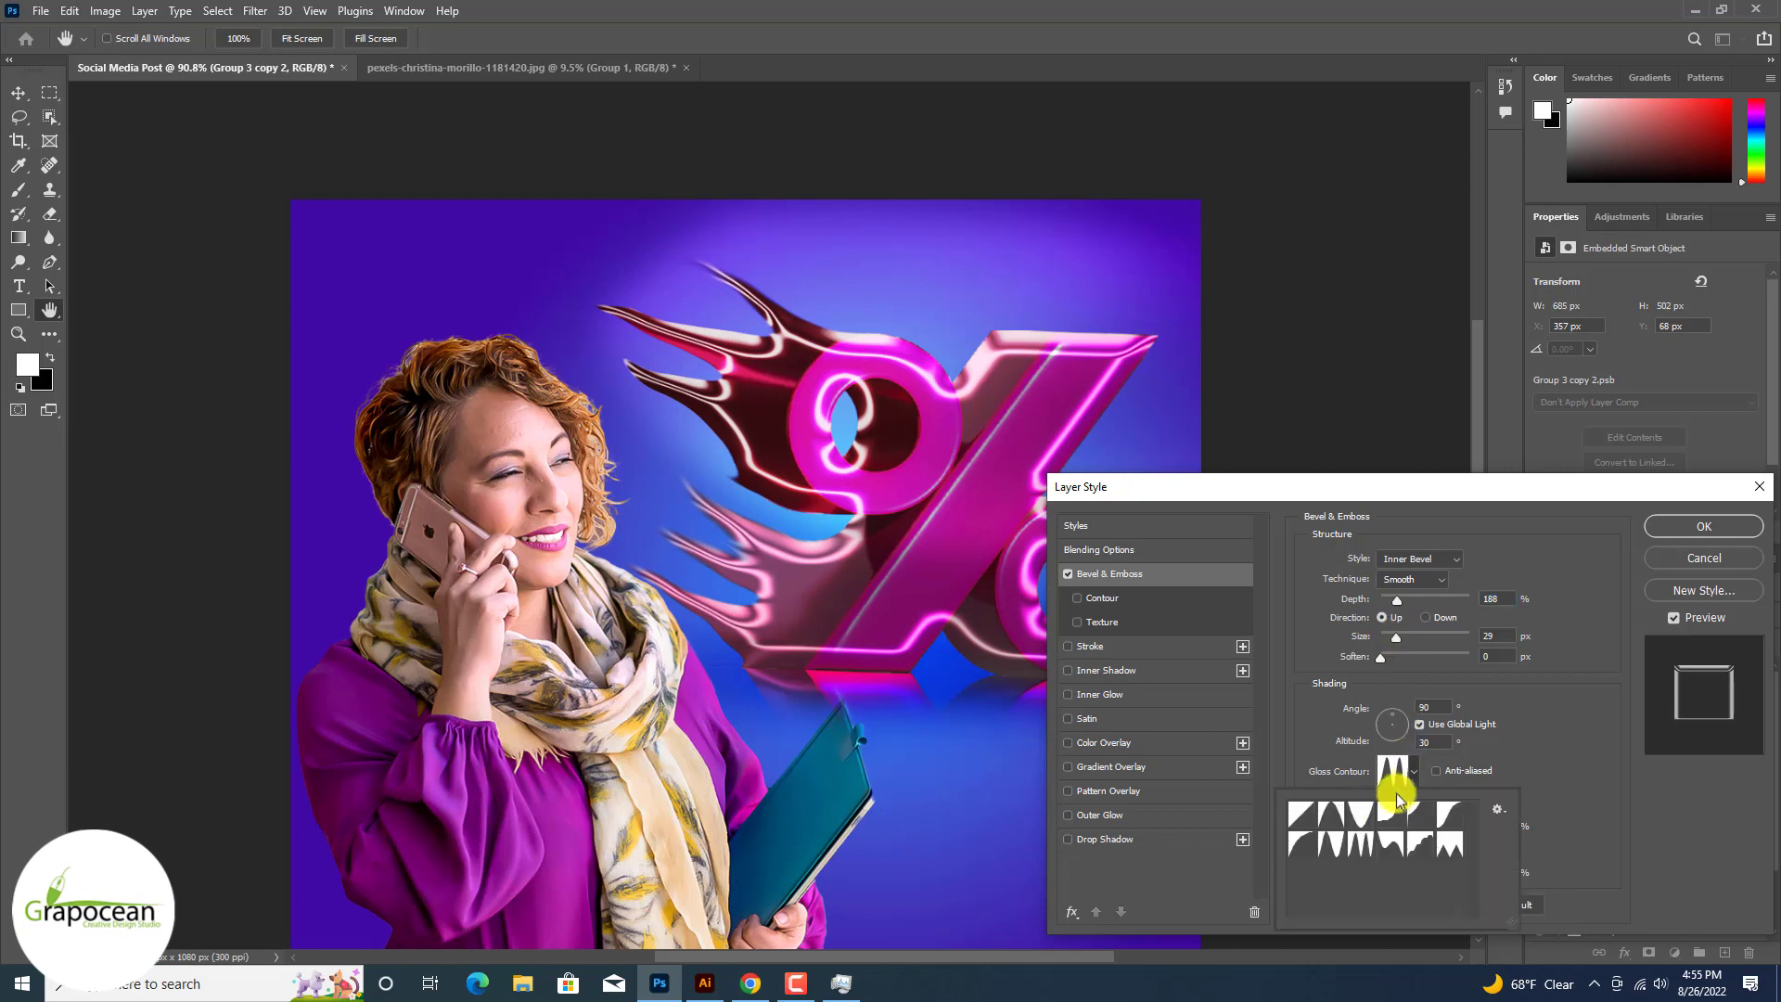
left_click(1361, 815)
left_click(1346, 844)
left_click(1392, 718)
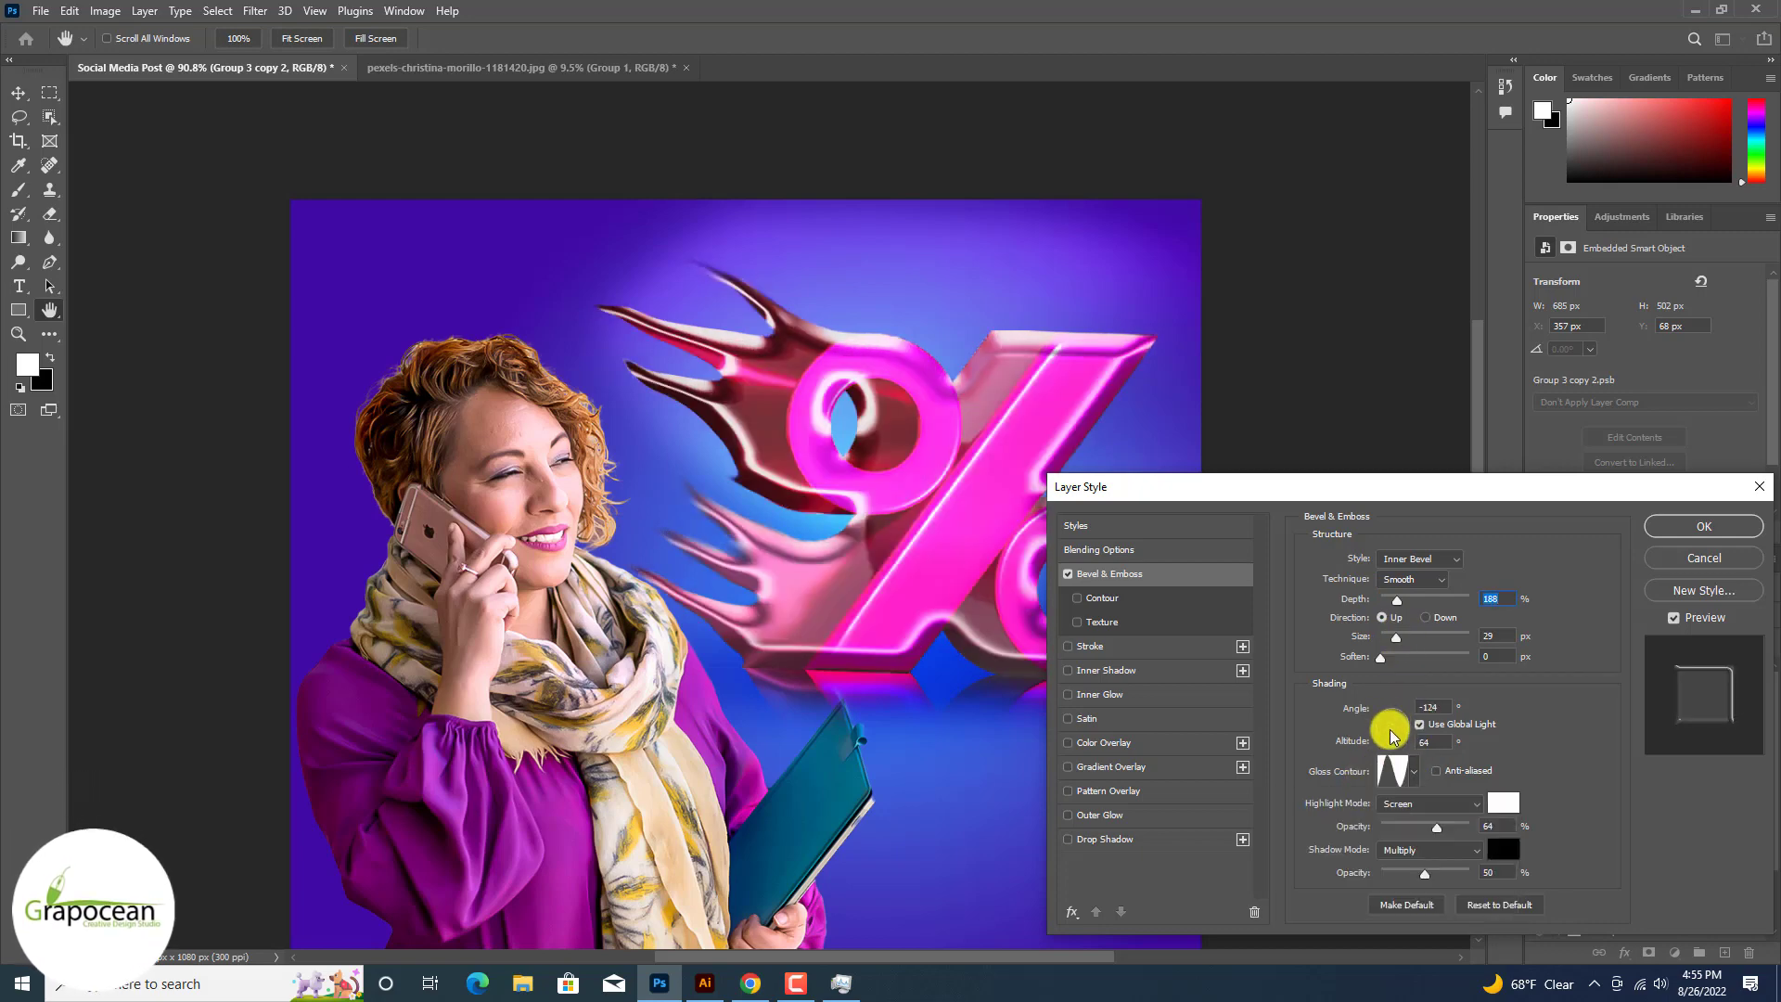
left_click_drag(1388, 727, 1414, 726)
left_click(1705, 526)
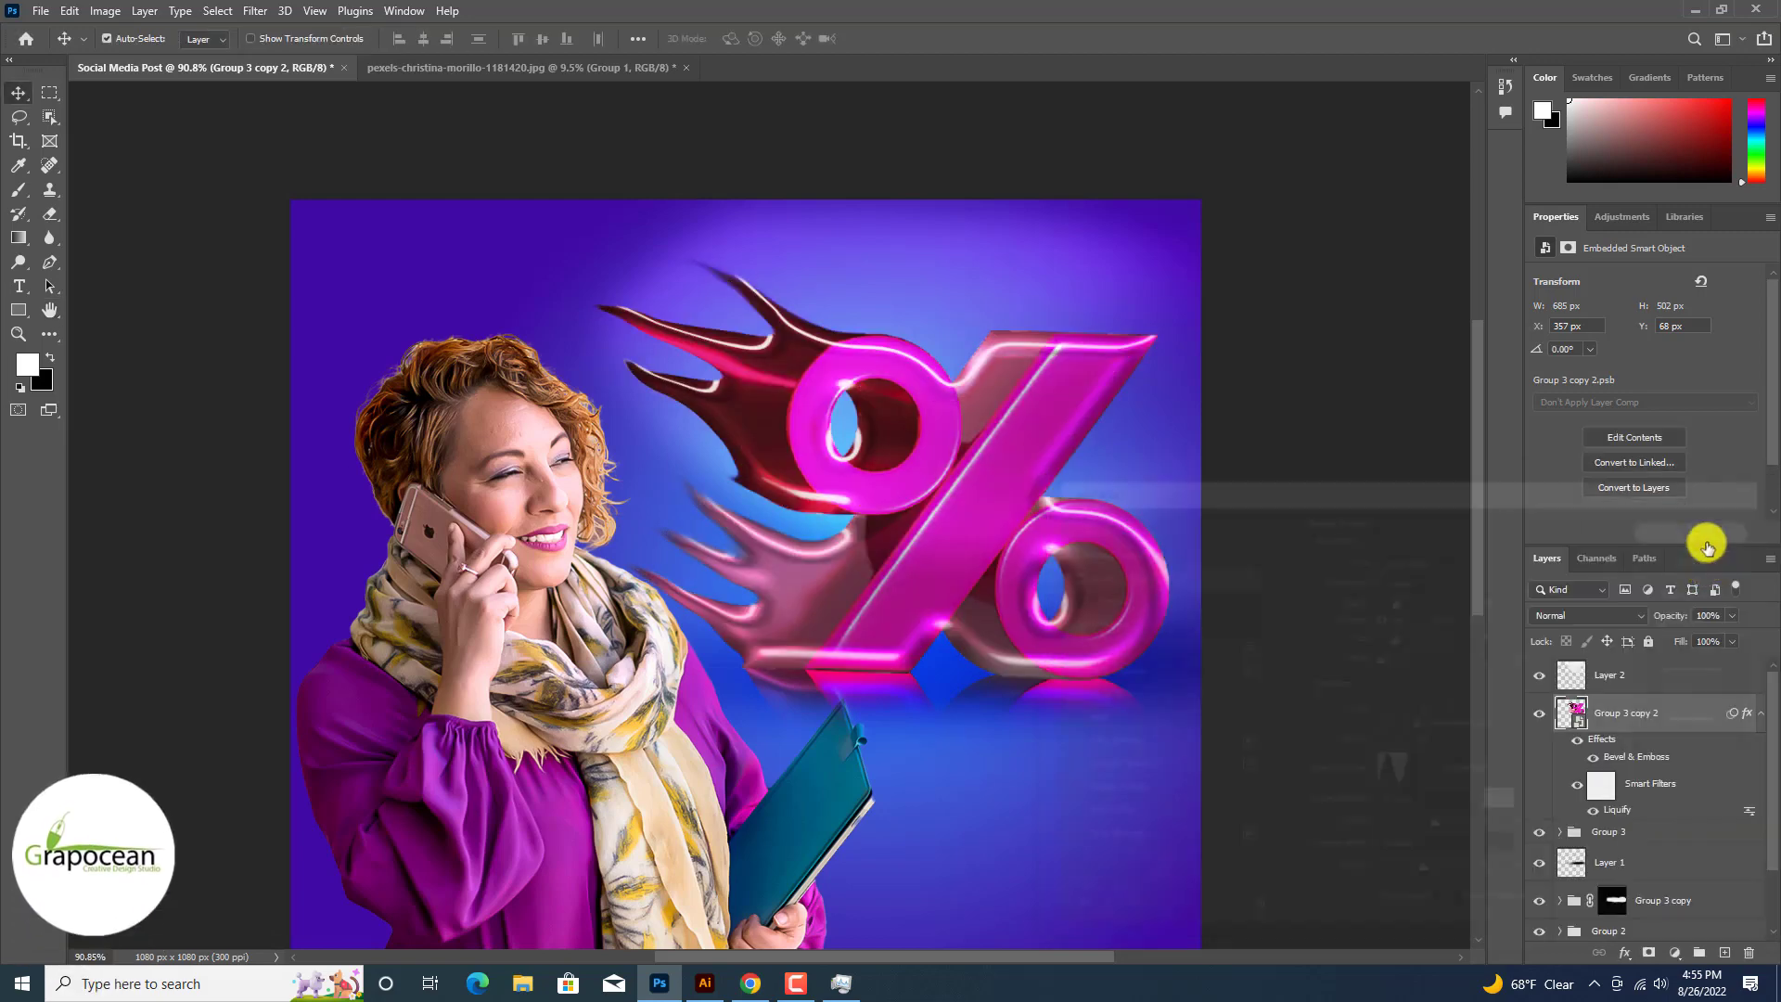
Step: Add an inverted black mask to Group 3 copy 2 and reveal the upper ring's flames with a soft 175 px white brush
left_click(1650, 953)
key("ctrl+i")
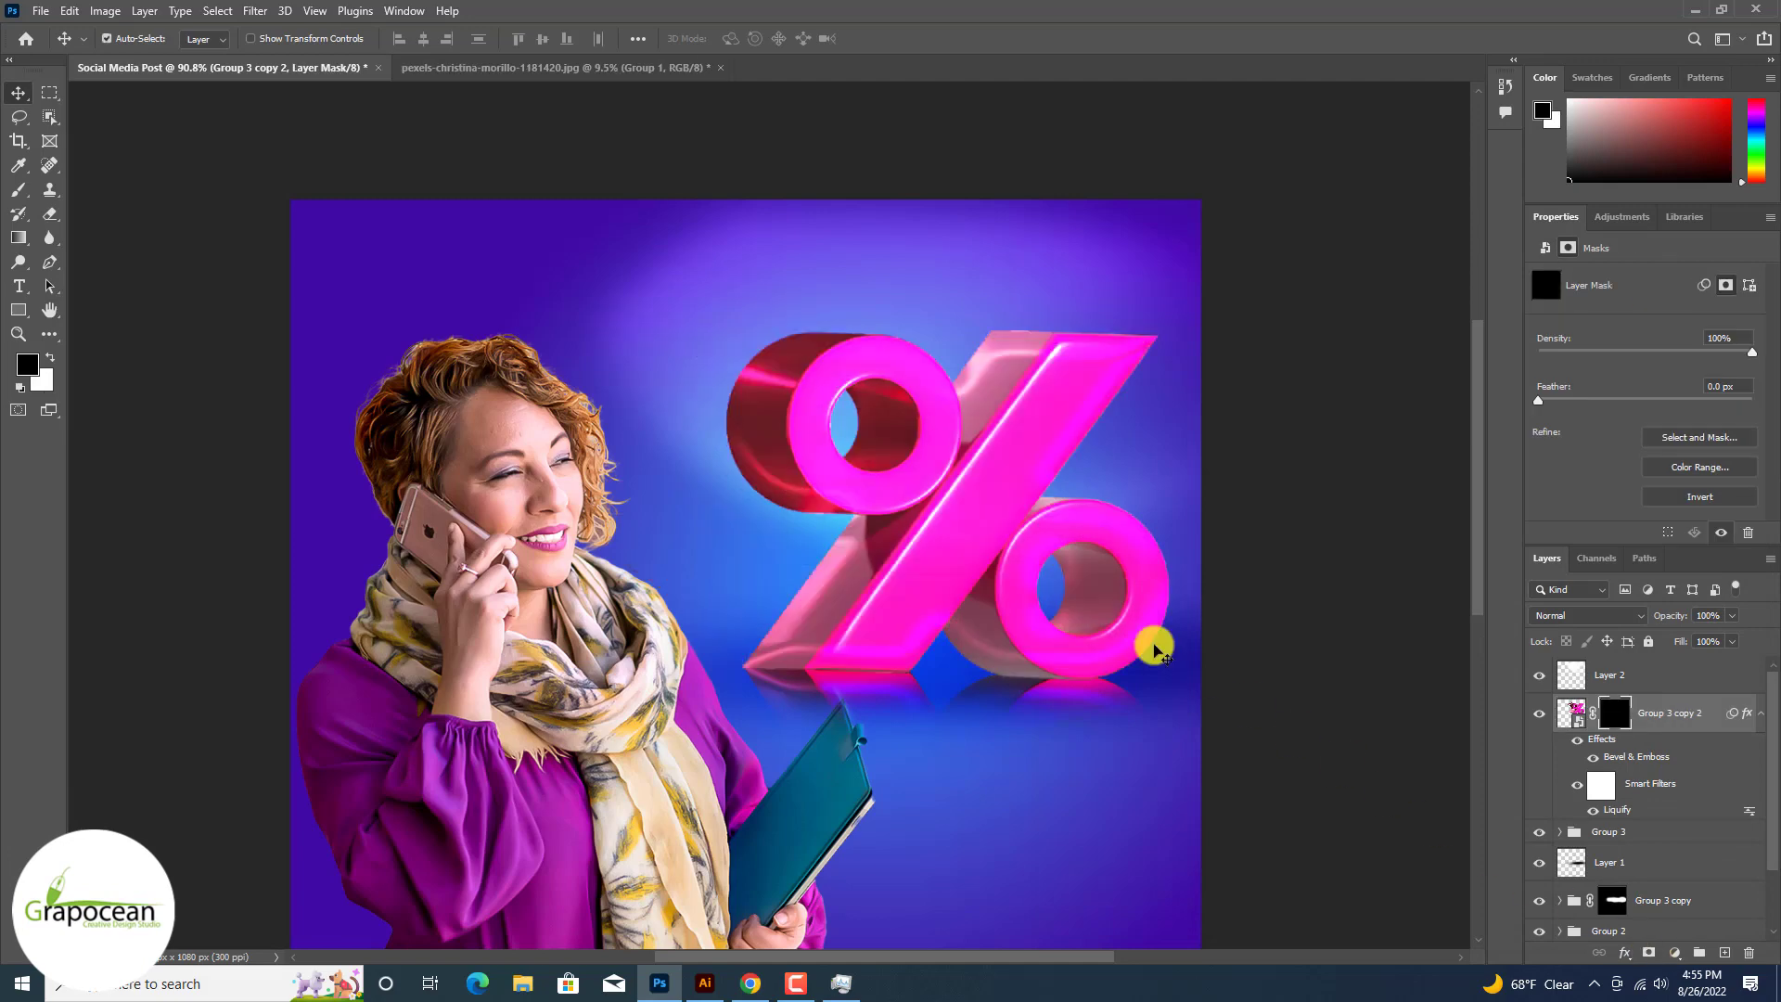
left_click(733, 385, "ctrl")
left_click(733, 385, "ctrl")
left_click(23, 191)
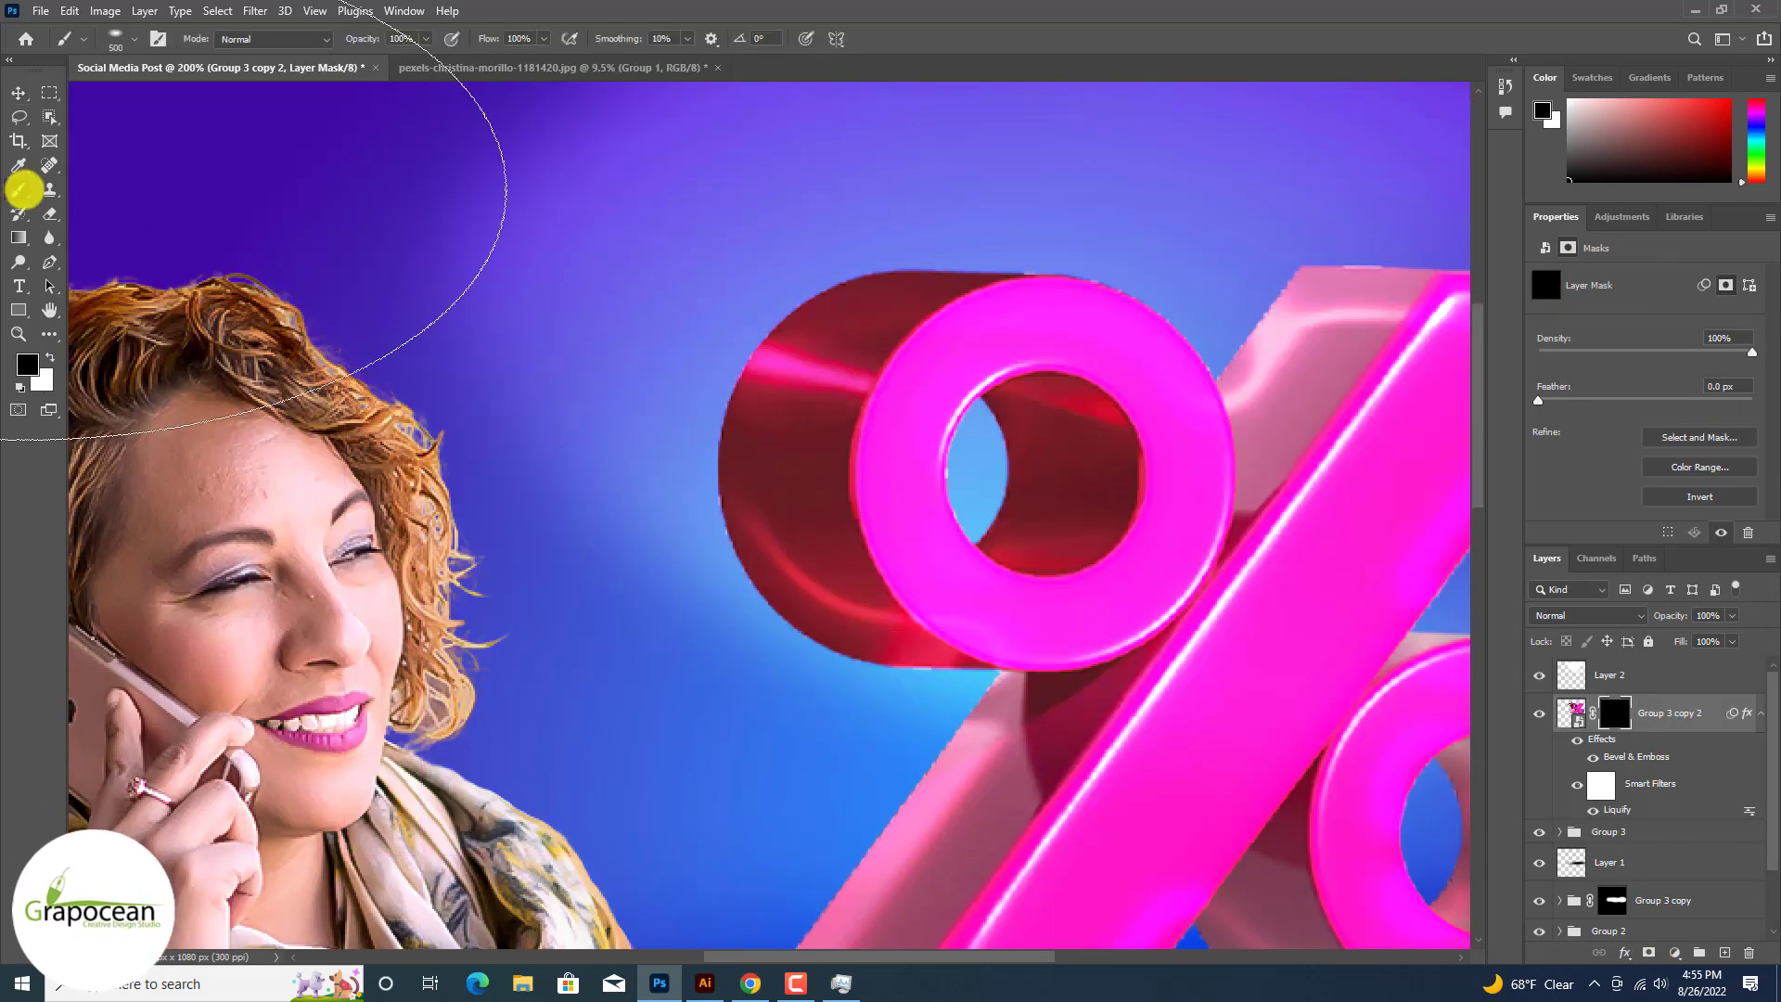
right_click(670, 299)
left_click(720, 381)
key("Return")
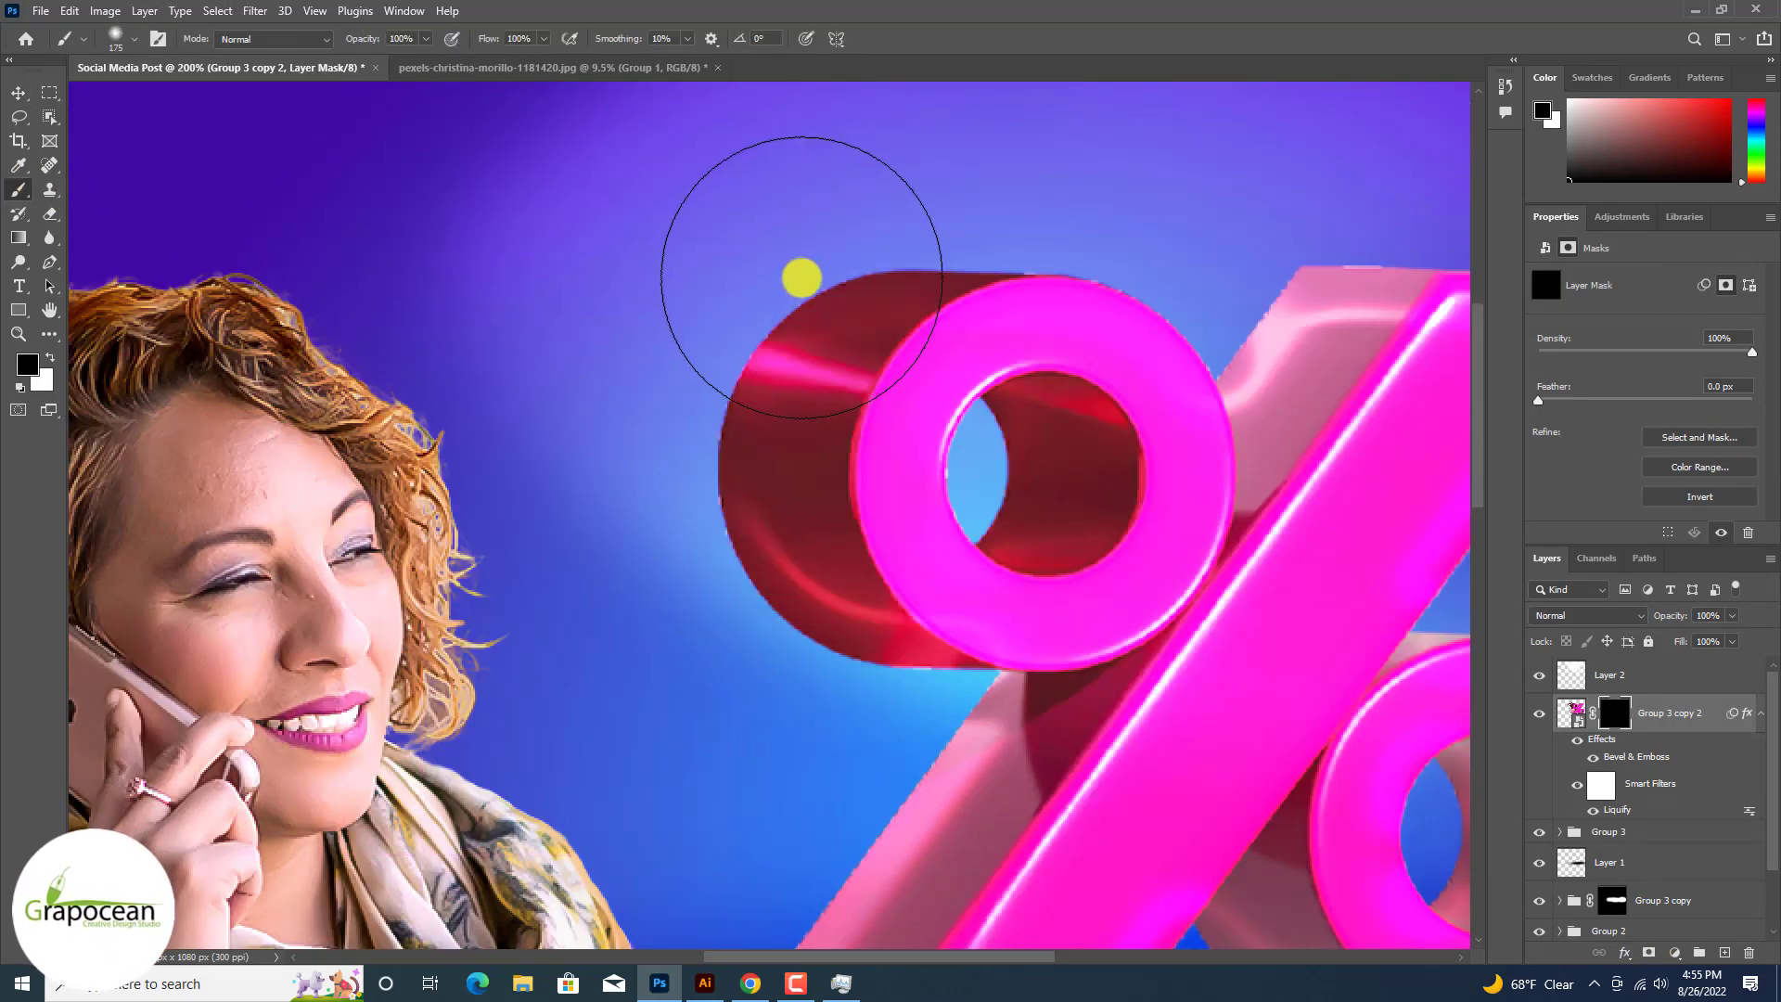
key("x")
mouse_move(670, 289)
left_mouse_down()
mouse_move(624, 286)
mouse_move(664, 386)
mouse_move(510, 286)
mouse_move(584, 210)
left_mouse_up()
Step: Paint white on the mask along the lower side of the ring and the slash to reveal the lower flame tongues
scroll(665, 385, "down", 1)
scroll(730, 202, "down", 1)
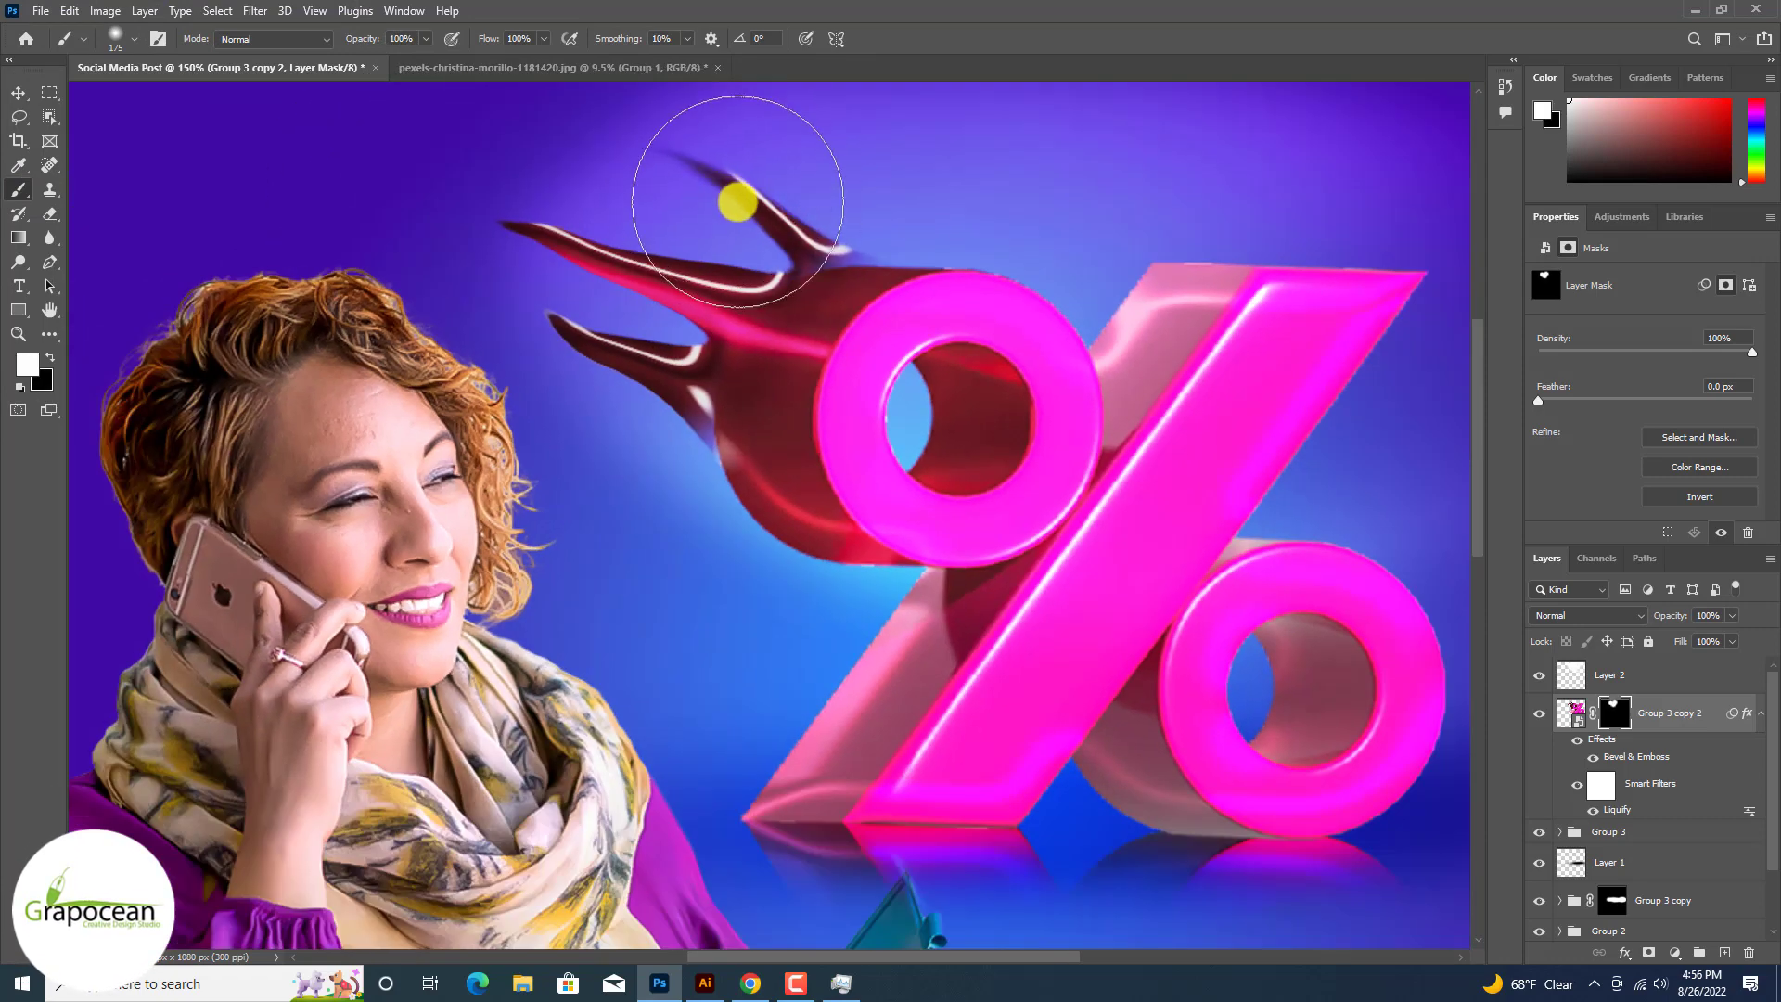
scroll(692, 460, "down", 2)
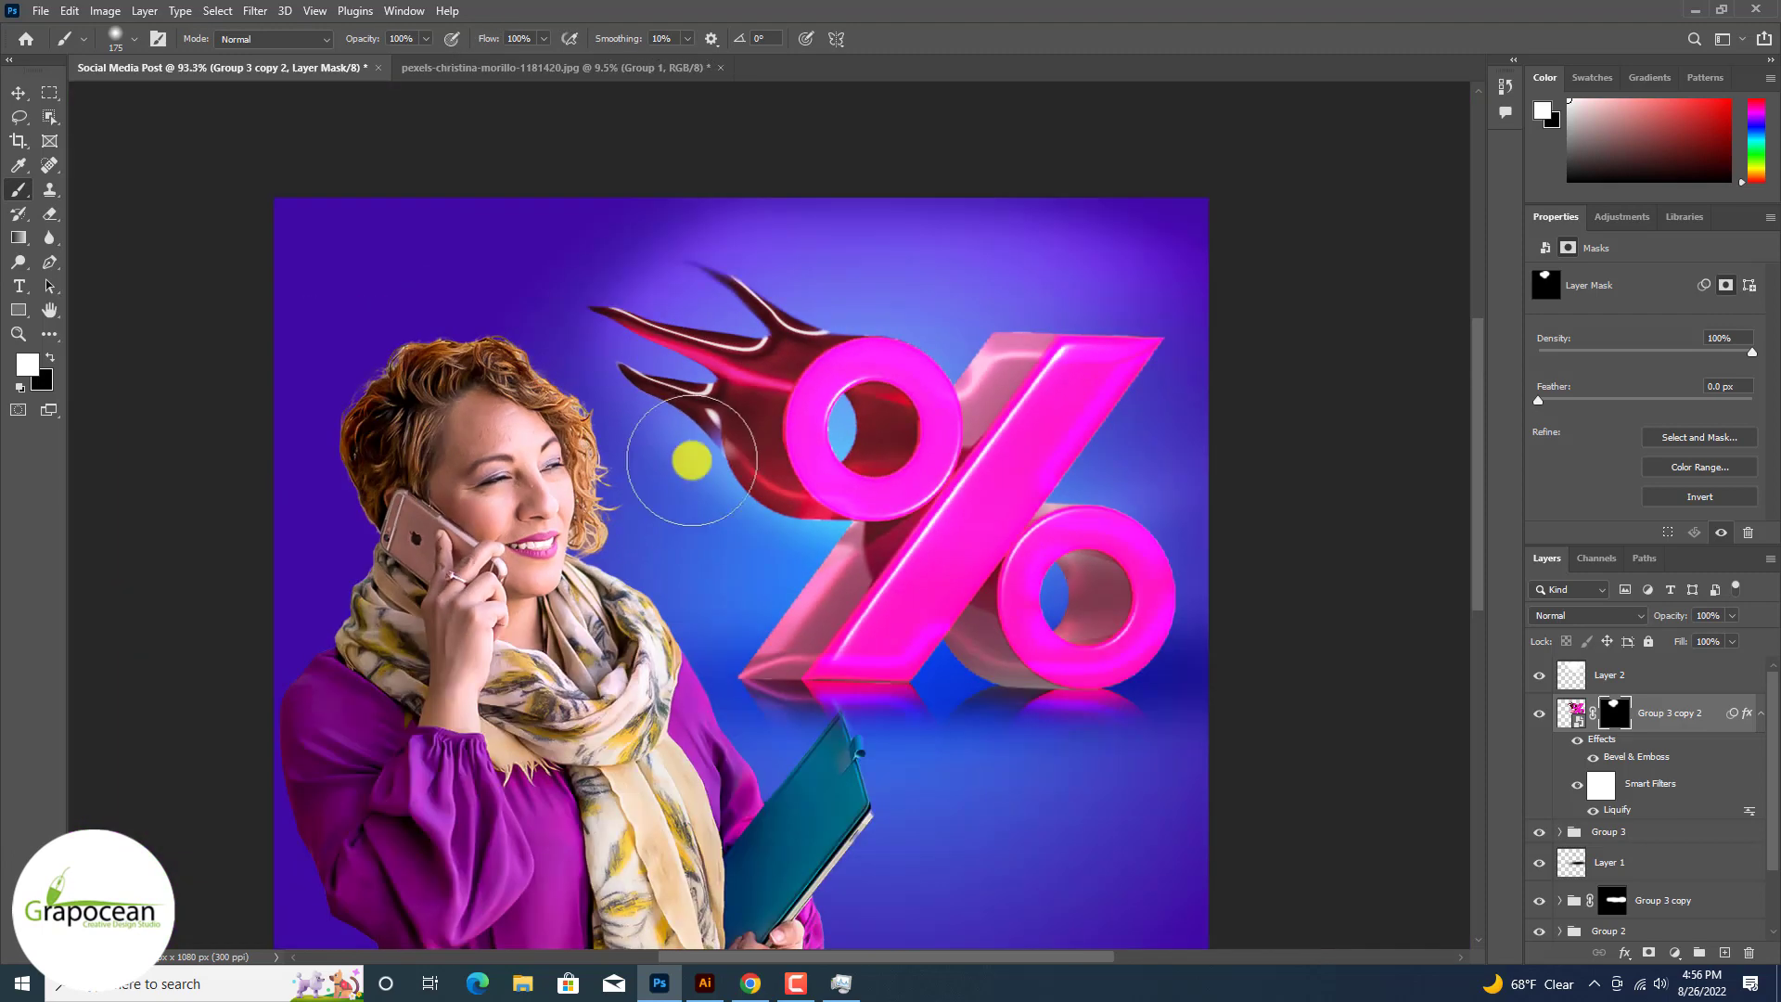
mouse_move(691, 461)
left_mouse_down()
mouse_move(741, 586)
mouse_move(785, 596)
mouse_move(705, 555)
mouse_move(685, 506)
mouse_move(653, 505)
mouse_move(680, 577)
mouse_move(647, 596)
left_mouse_up()
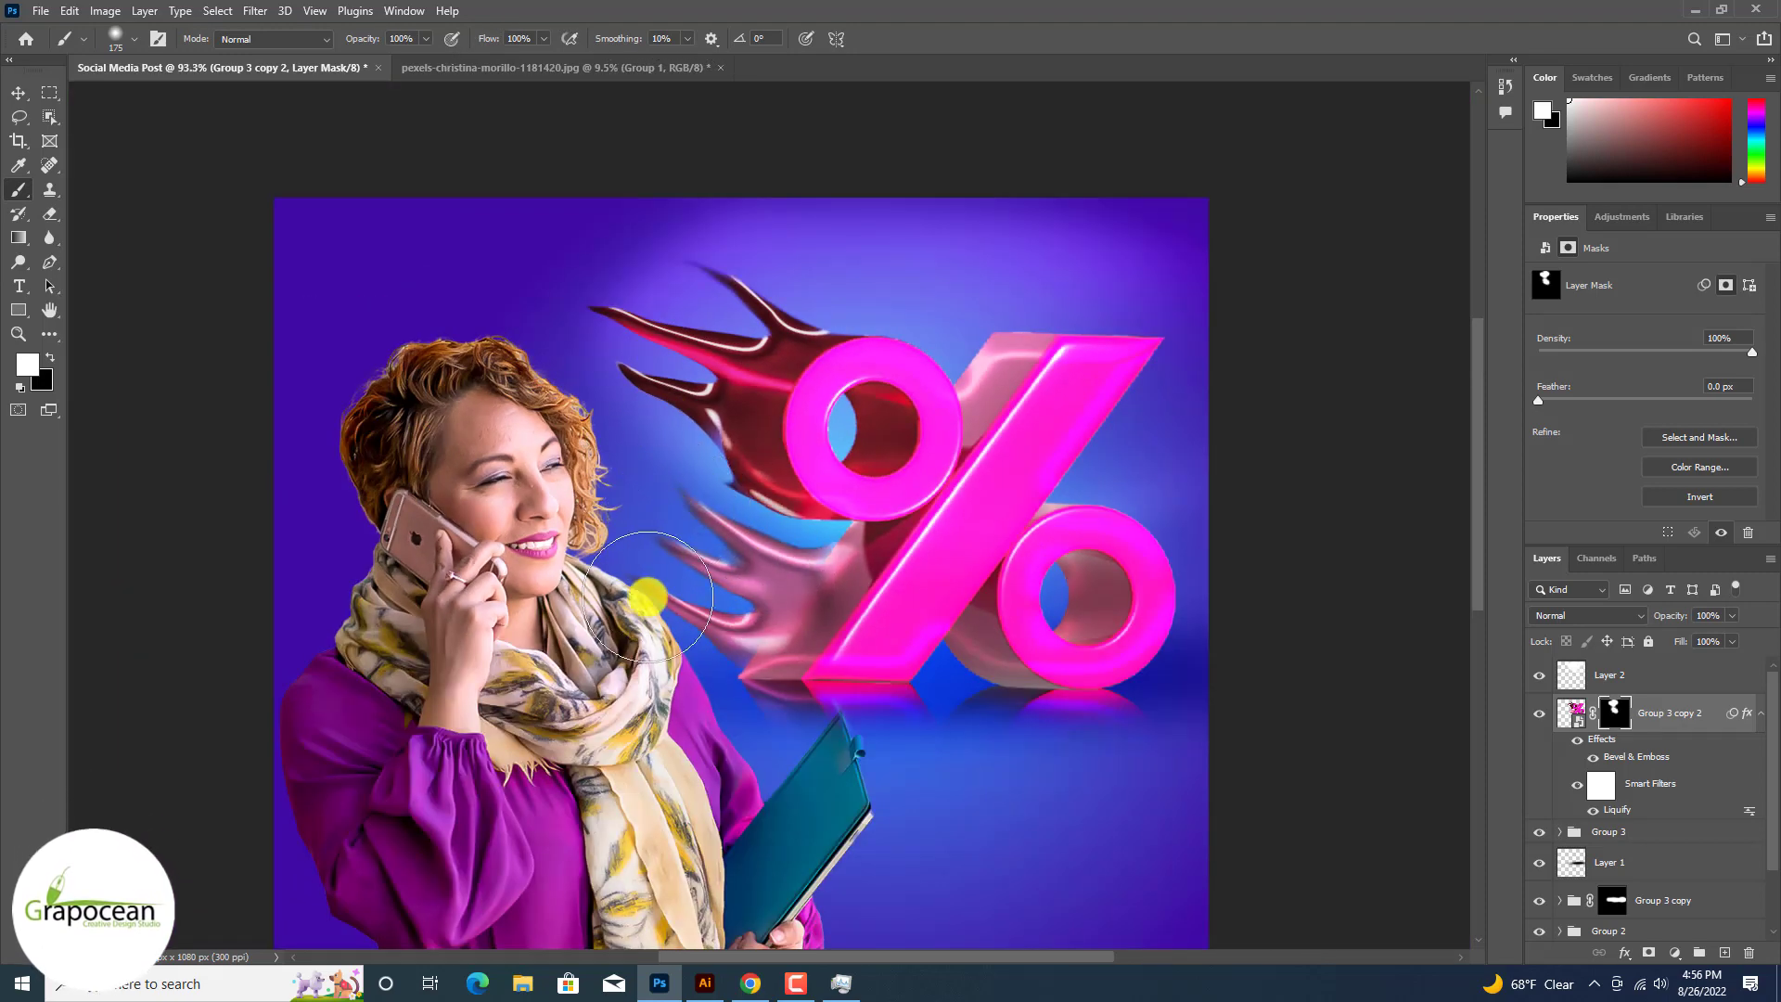
scroll(612, 688, "down", 1)
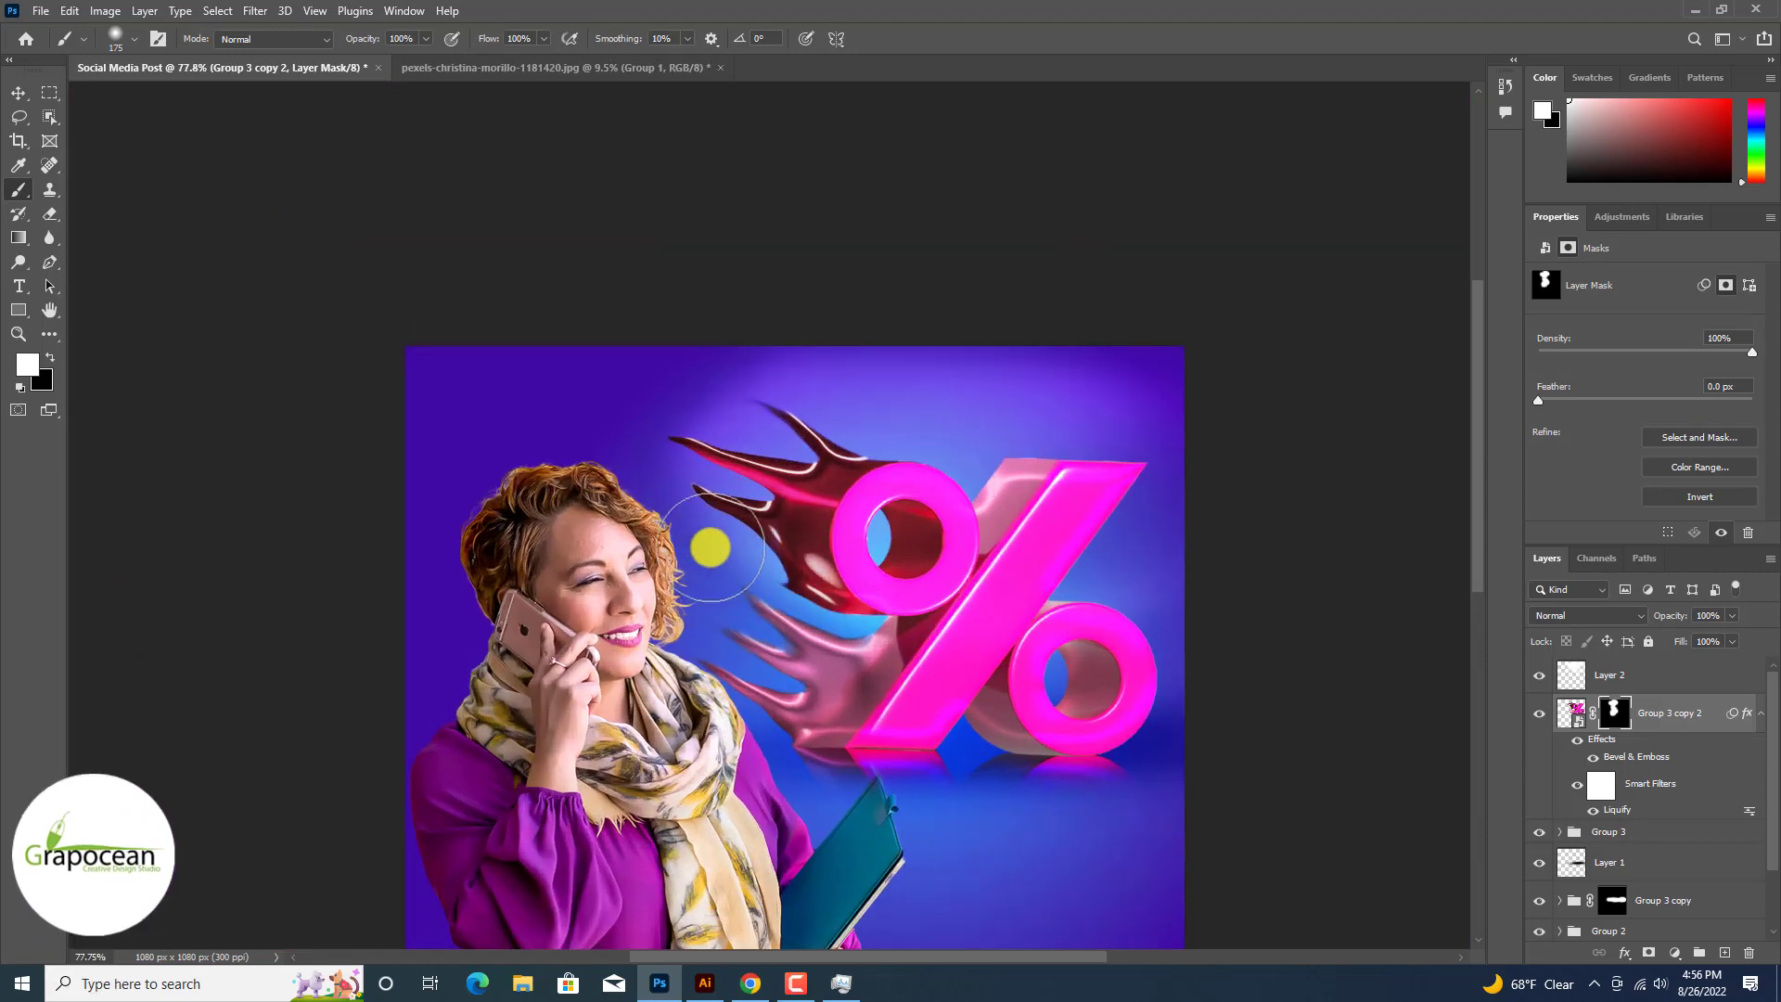
scroll(477, 394, "down", 2)
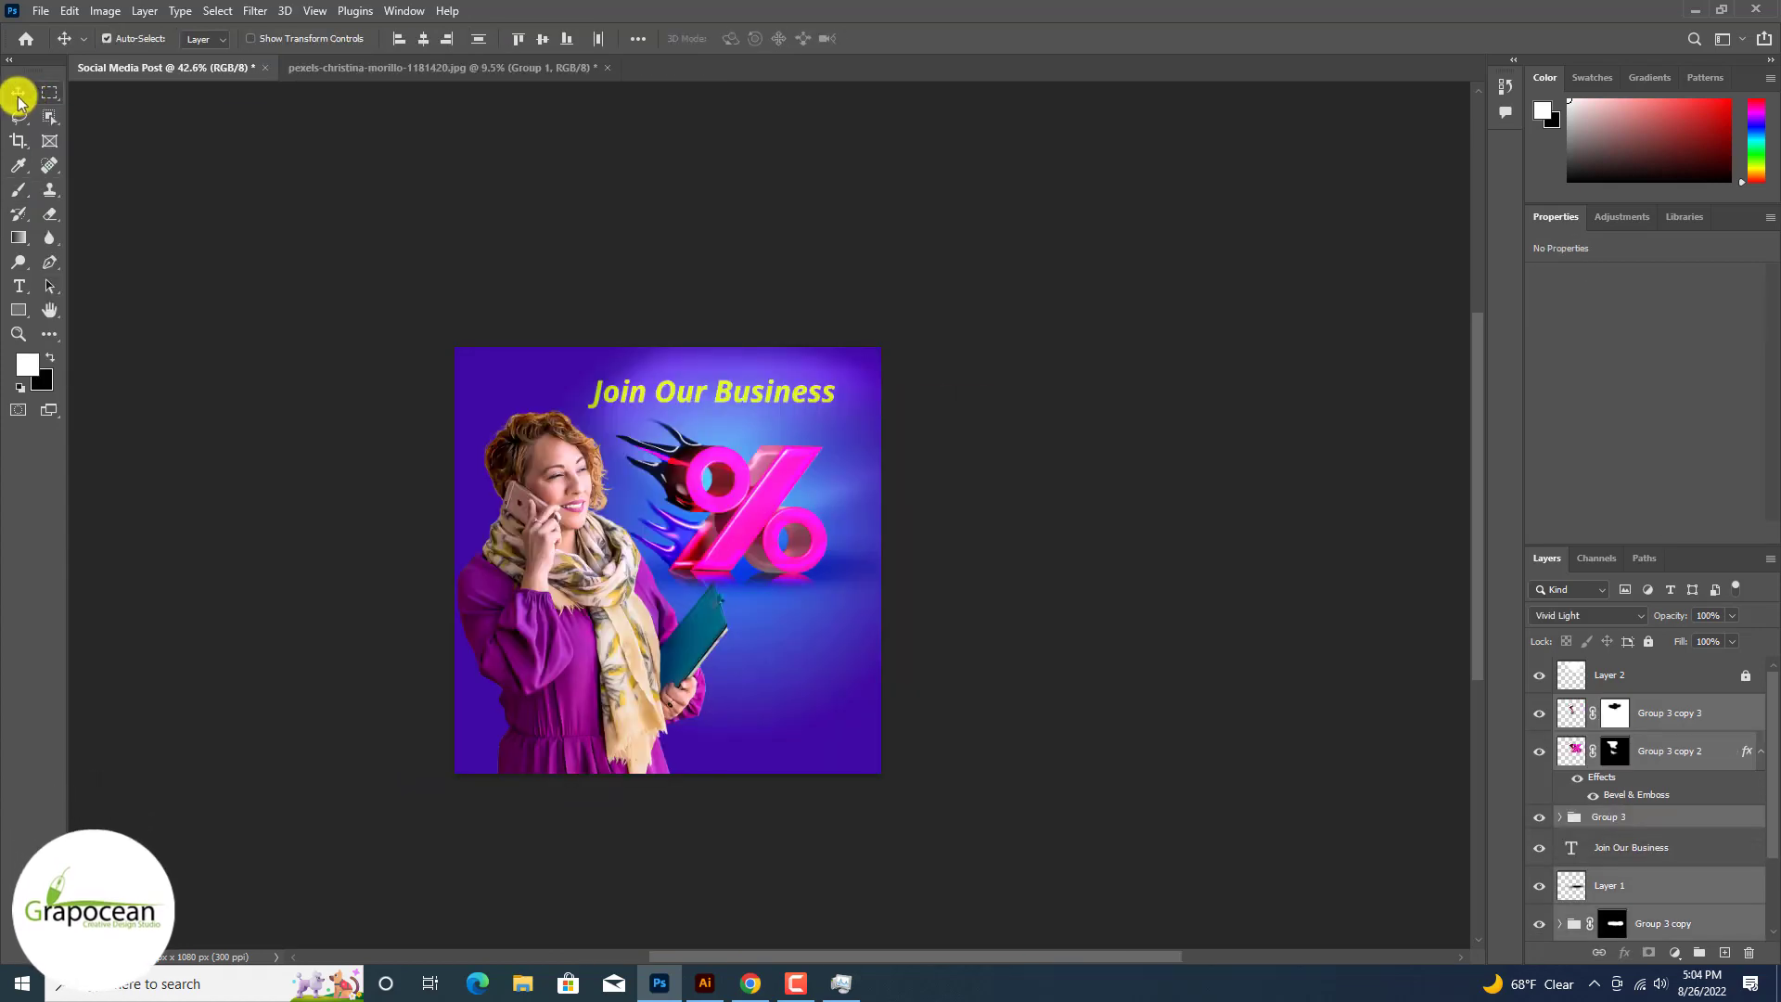
scroll(743, 399, "up", 3)
left_click(739, 405)
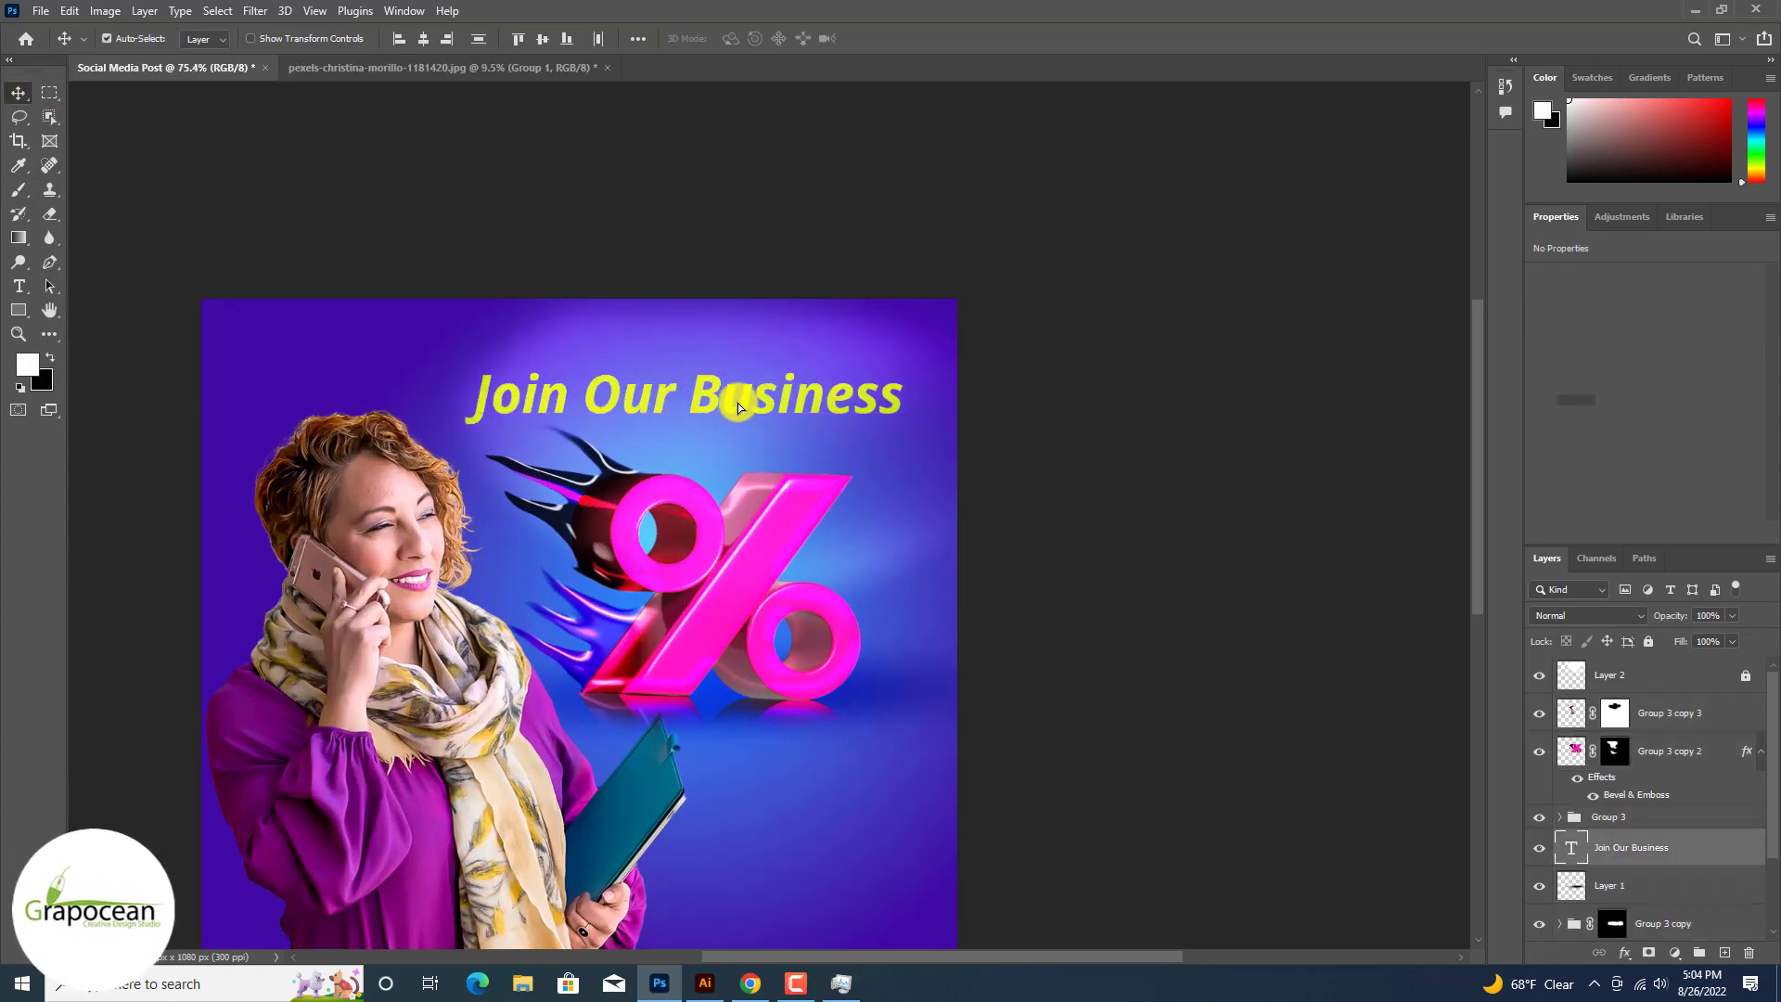
key("t")
left_click_drag(471, 394, 1038, 398)
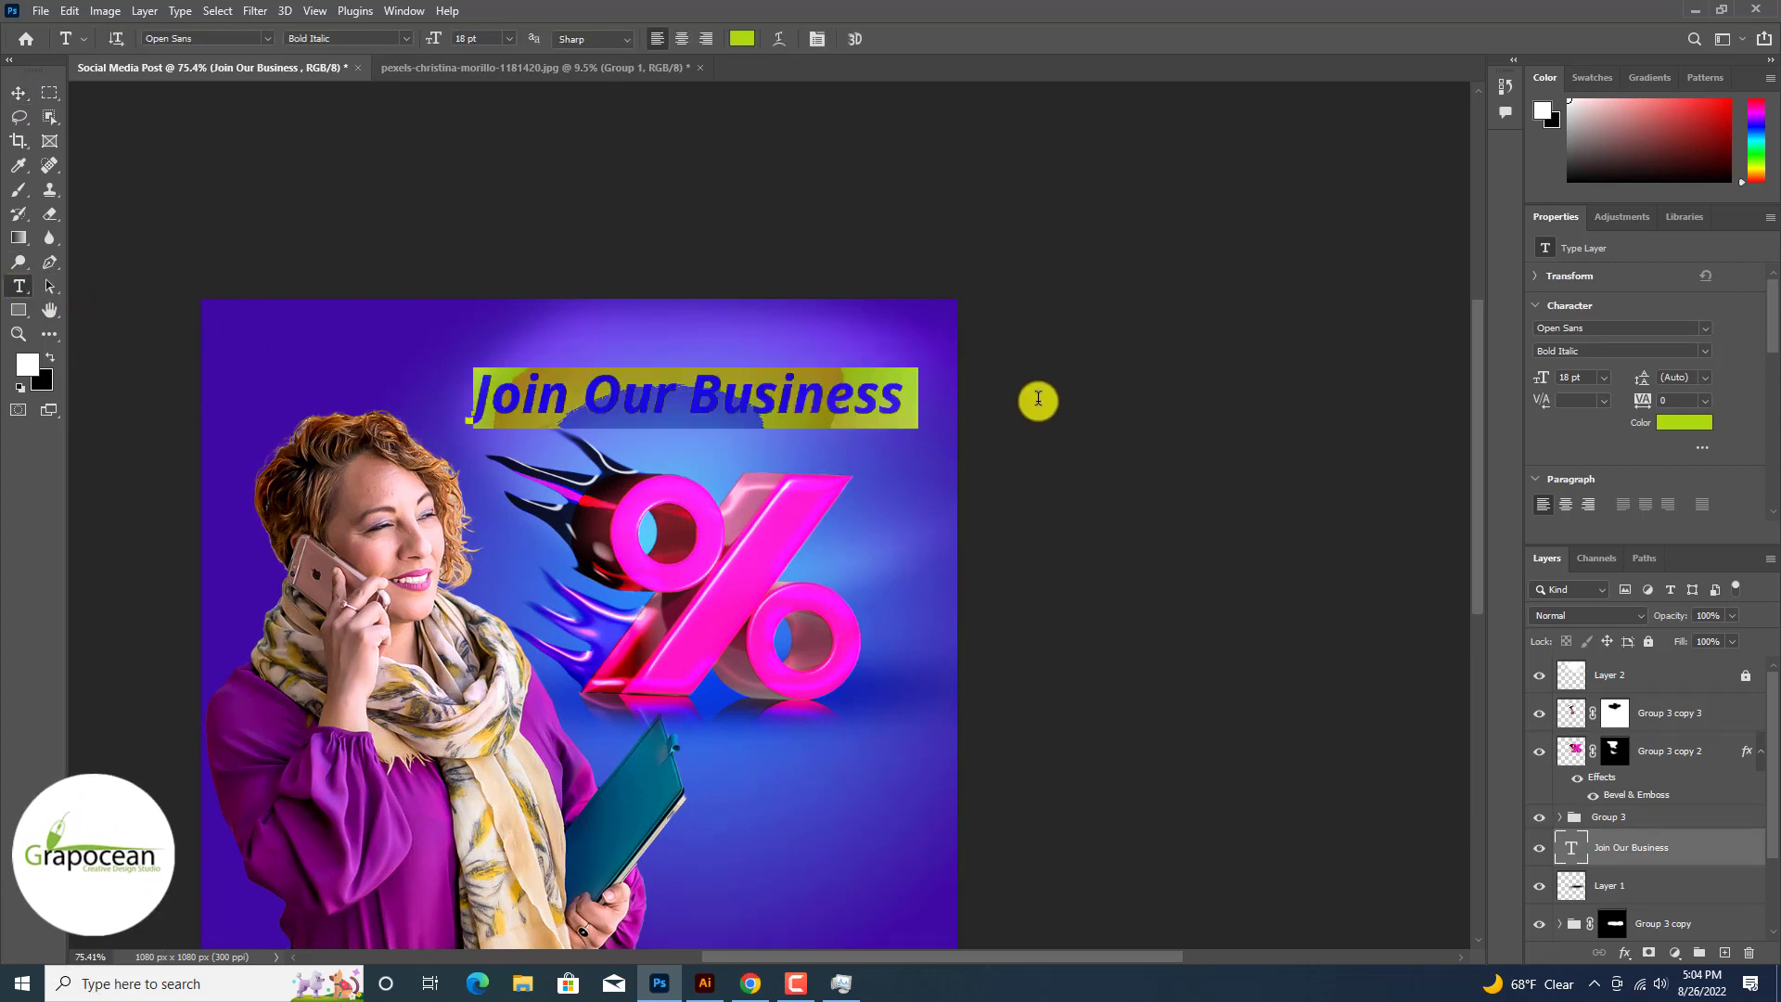
left_click(742, 38)
left_click_drag(1030, 630, 1044, 553)
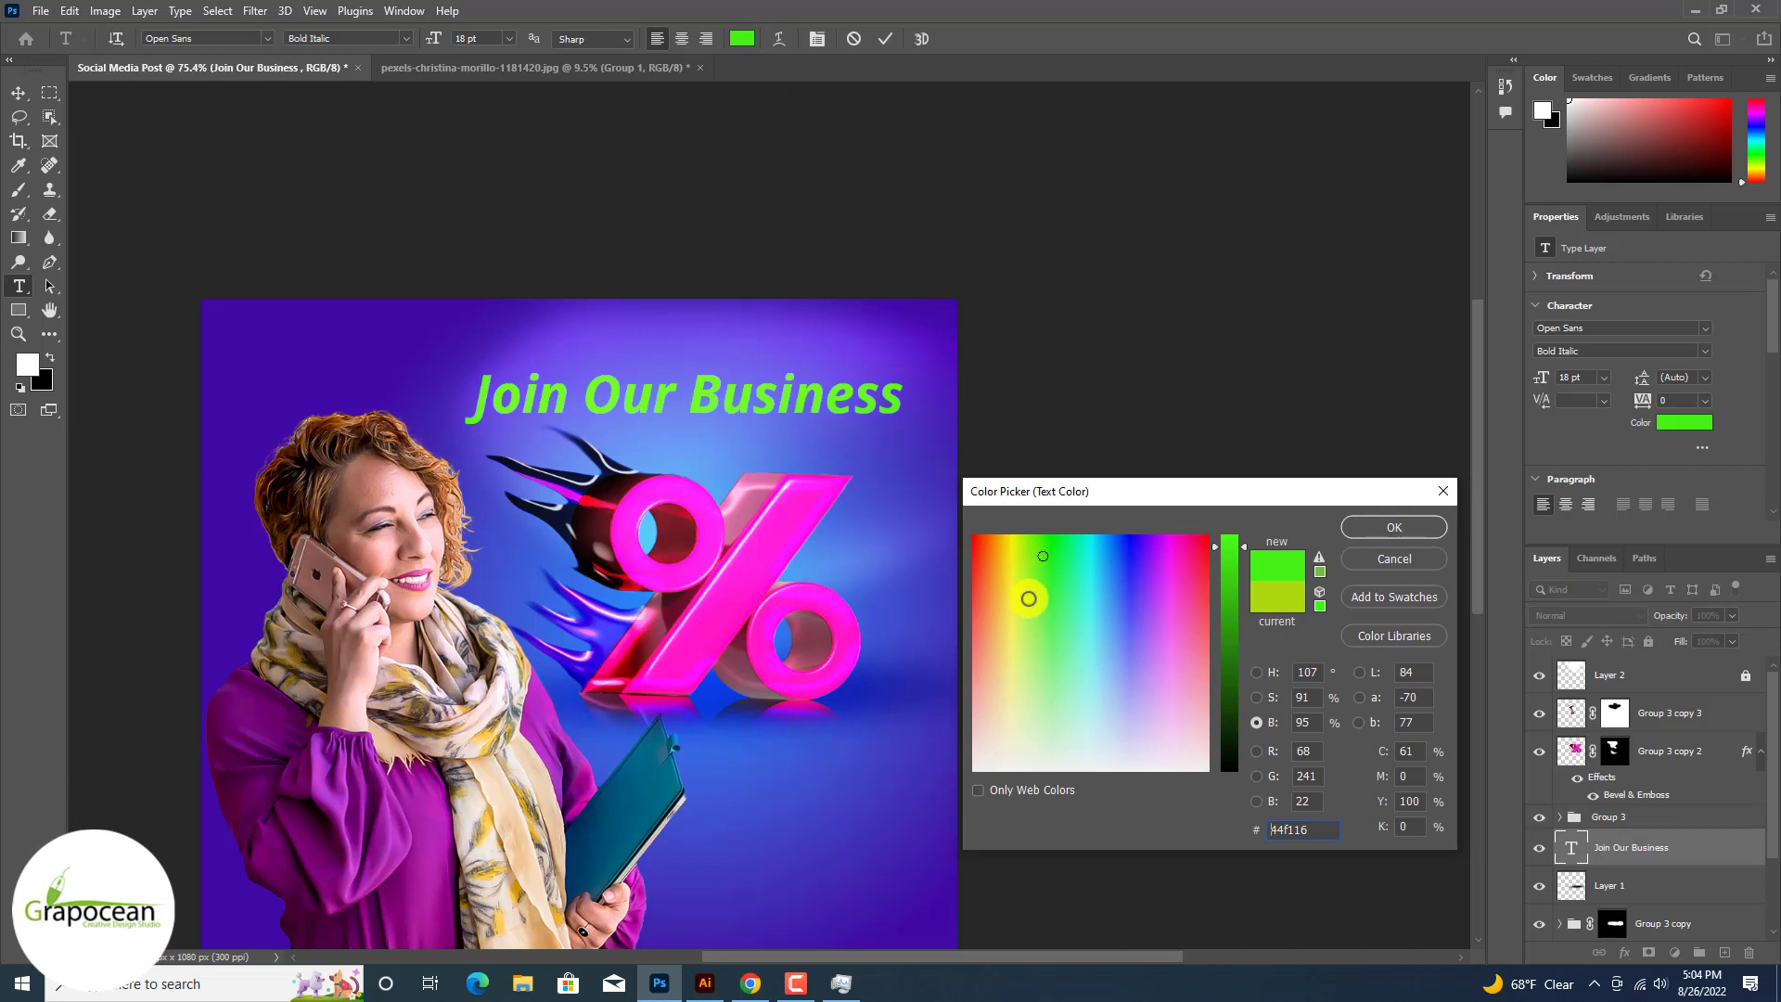
left_click(1387, 557)
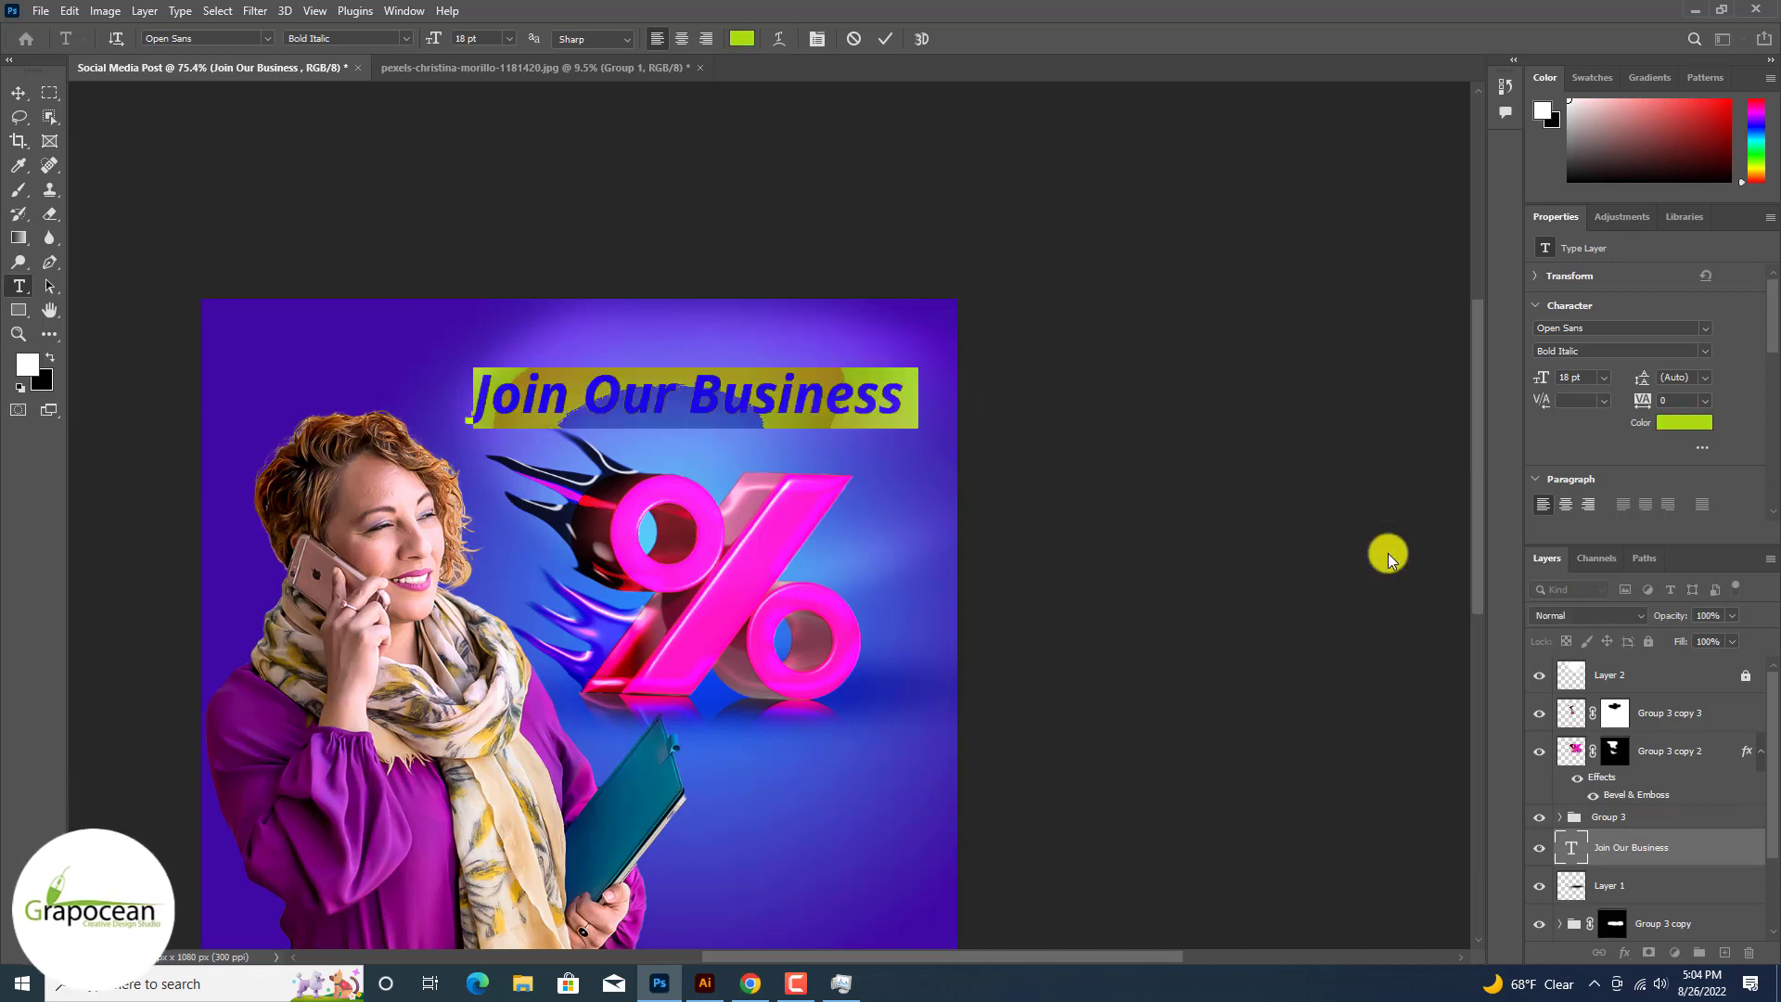
Step: Break the headline before "Business" onto a second line and enlarge "Join Our" to 33 pt
left_click(694, 385)
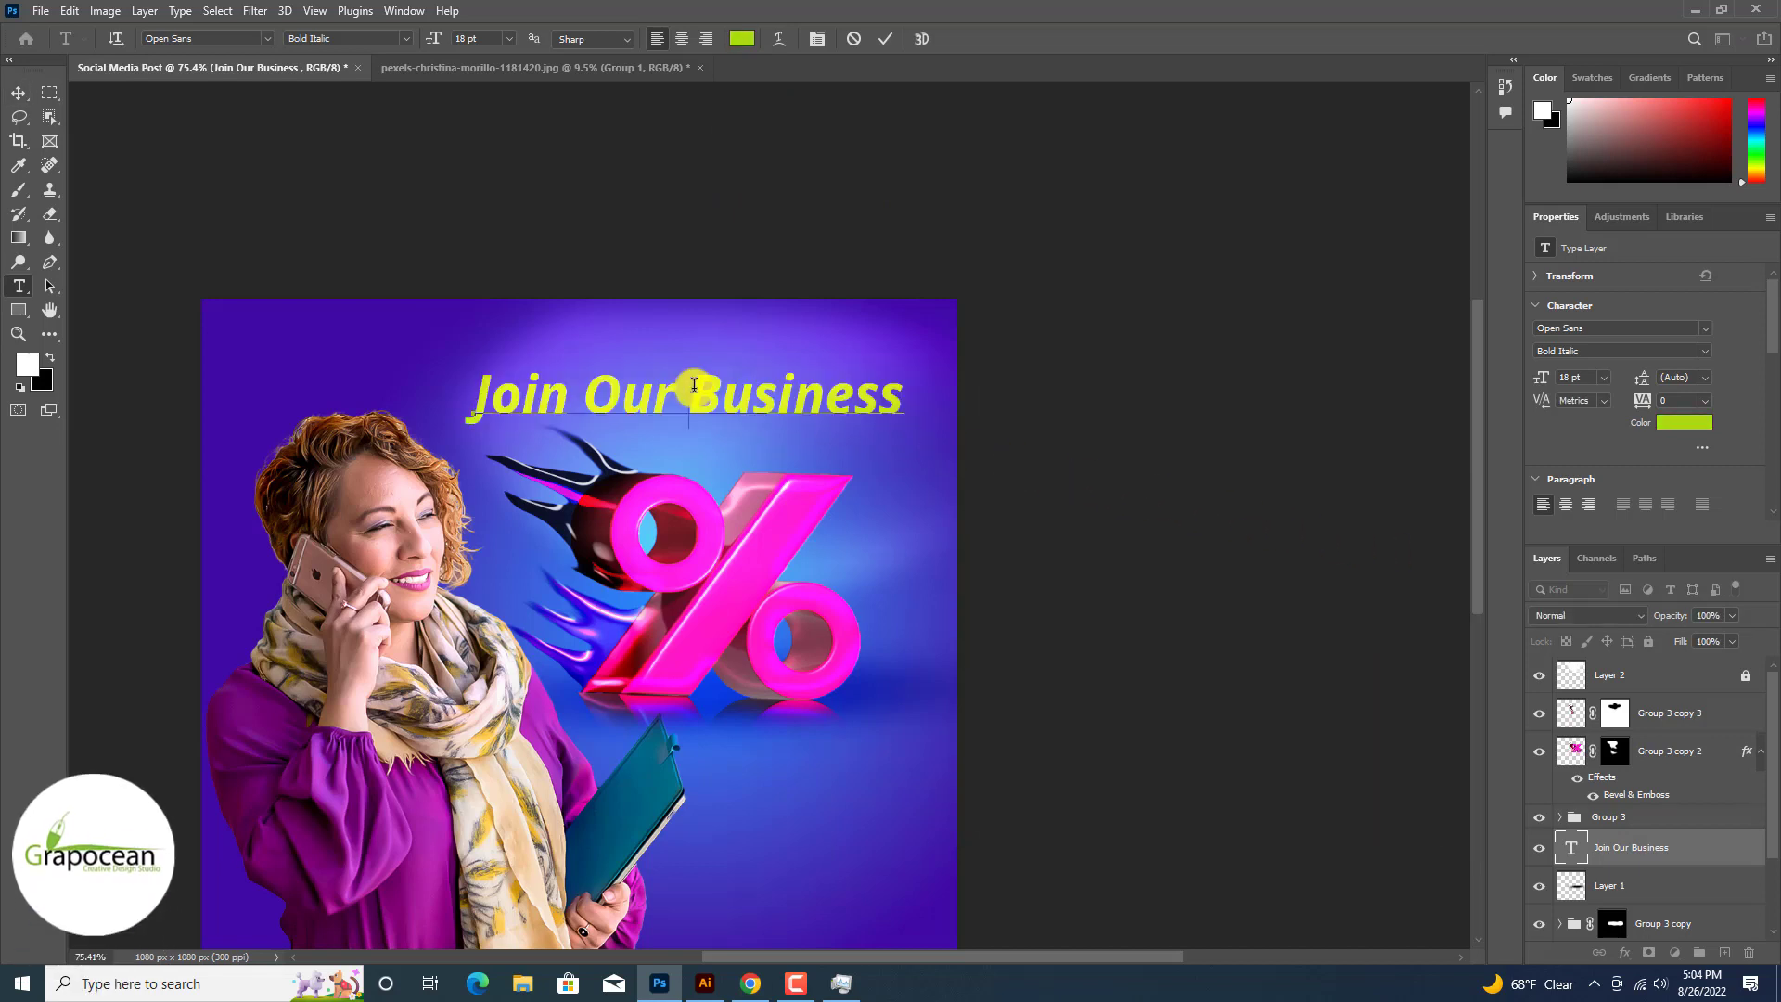
key("Return")
left_click_drag(684, 463, 783, 402)
left_click_drag(435, 39, 450, 50)
left_click(19, 94)
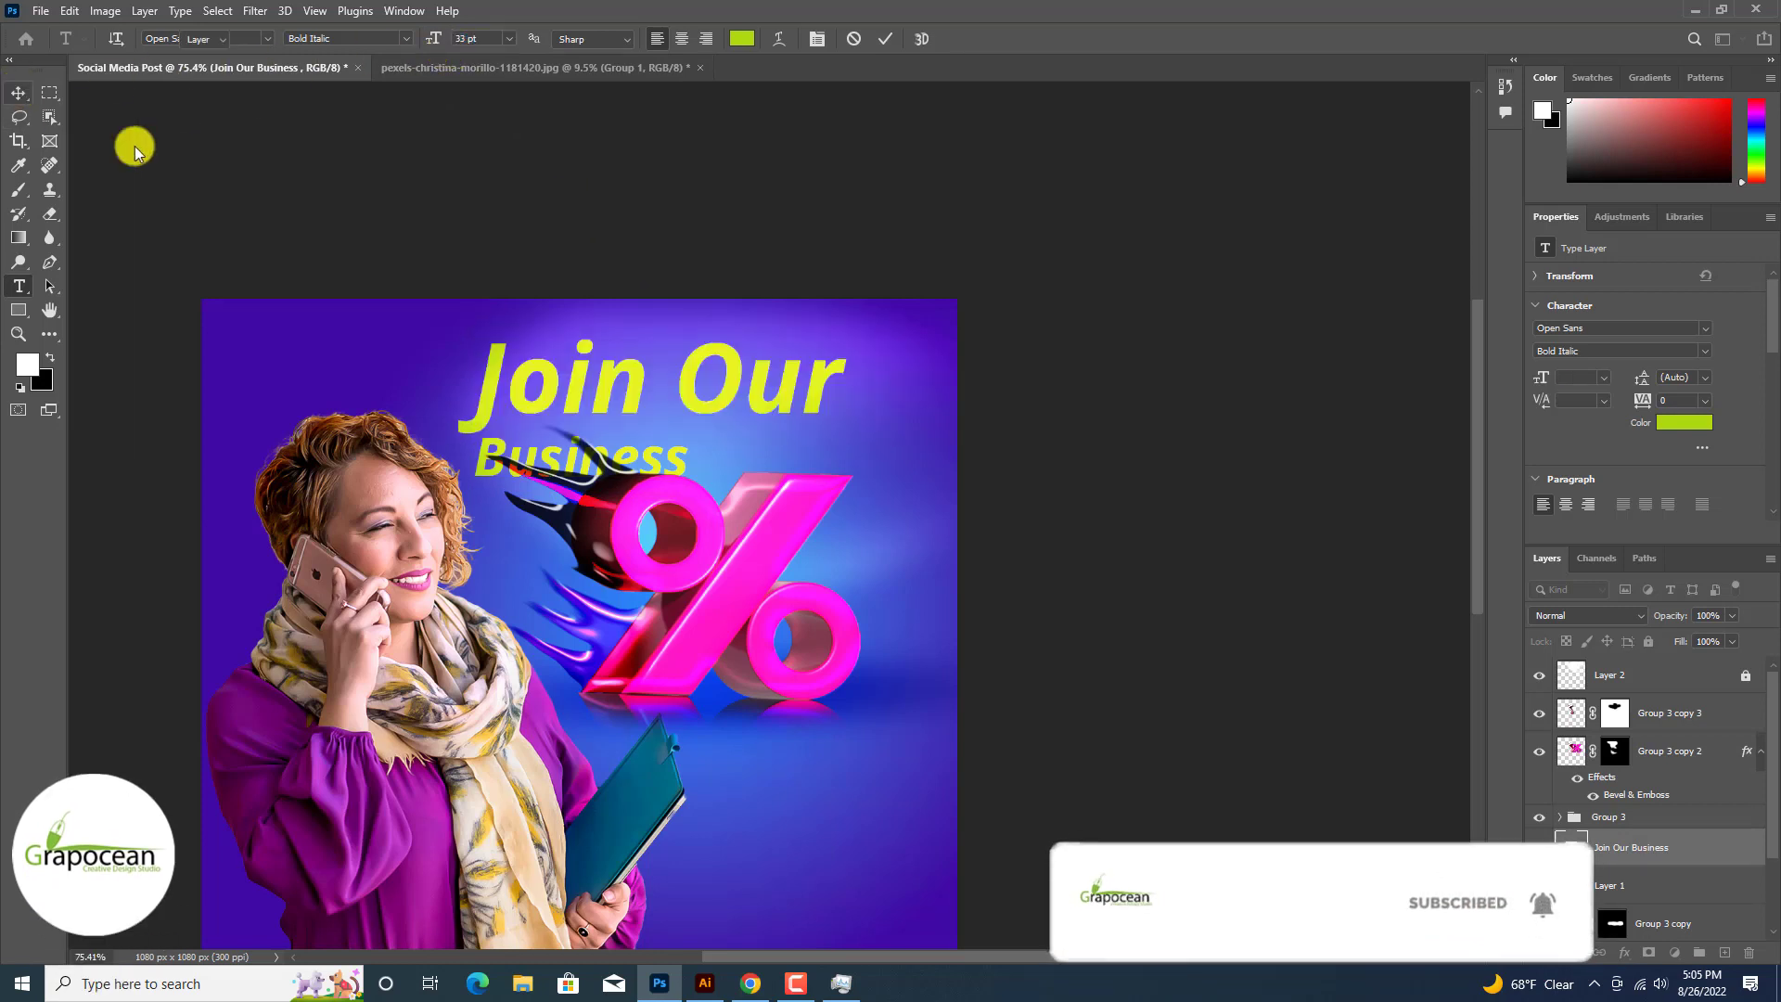
Step: Scale the two-line text block down and position it above the percent sign
left_click_drag(723, 394, 777, 373)
key("ctrl+t")
left_click_drag(922, 461, 841, 452)
left_click_drag(775, 378, 564, 365)
Step: Set the "Join Our" line in Poppins Black with all caps
left_click(22, 287)
left_click(266, 40)
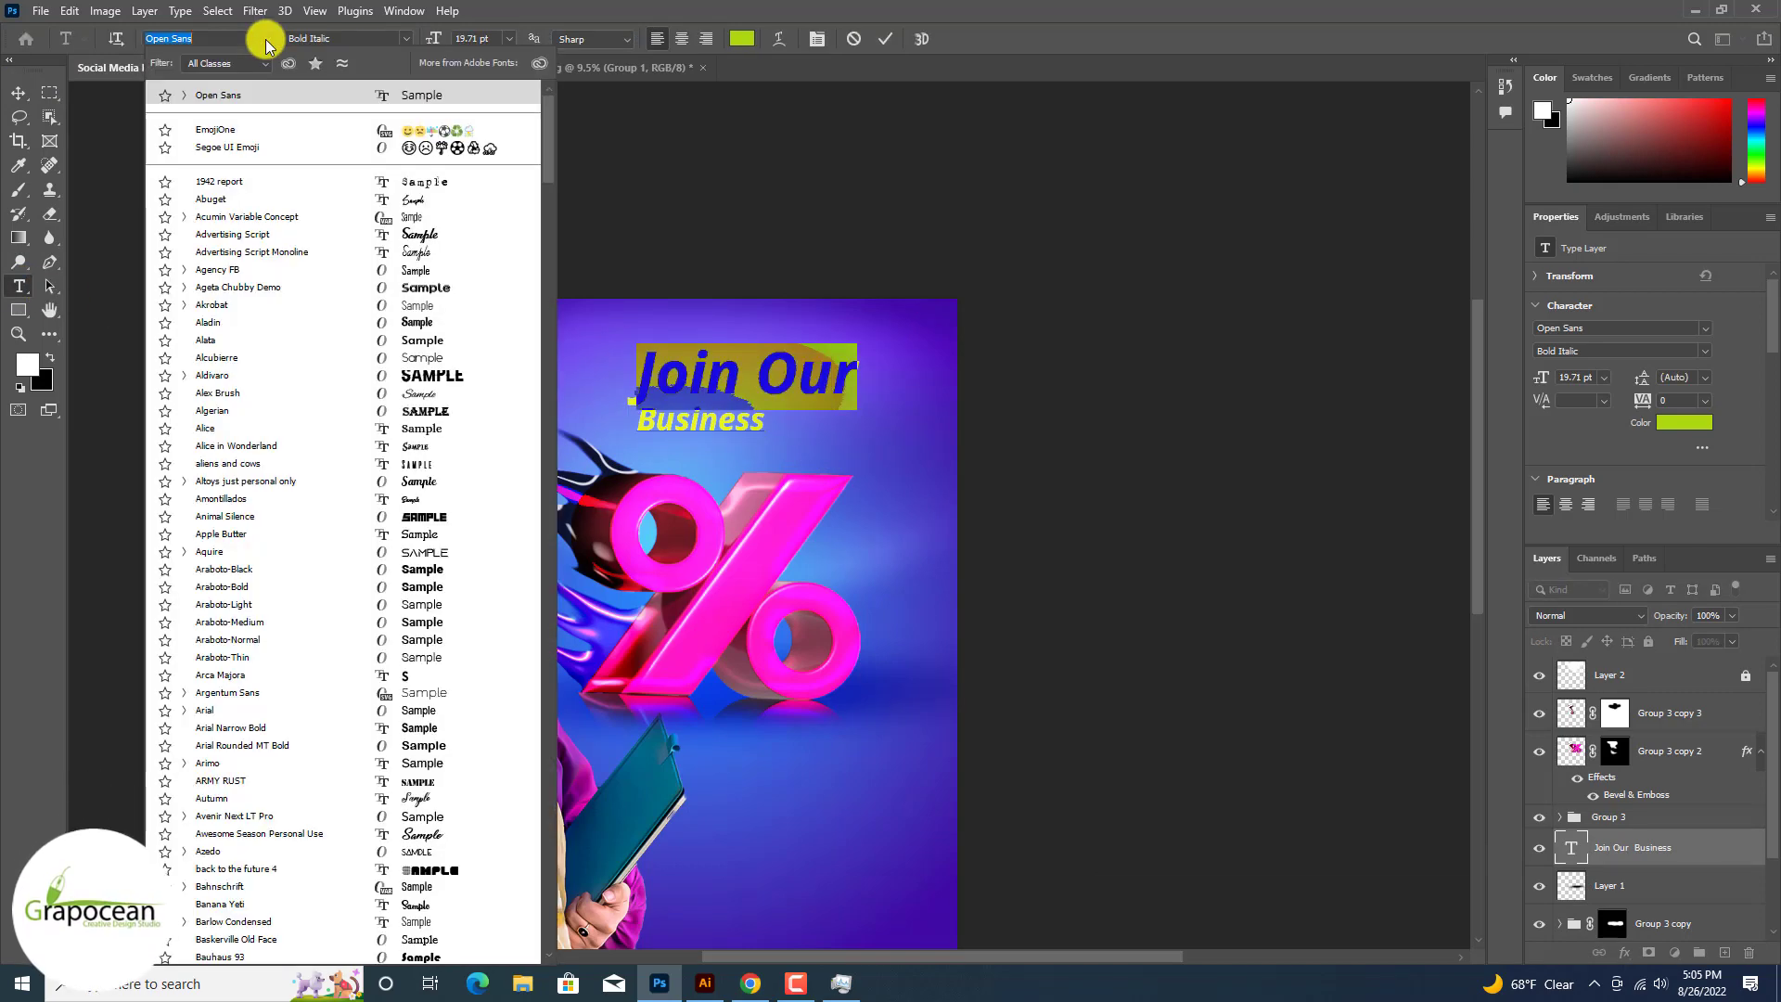
type("po")
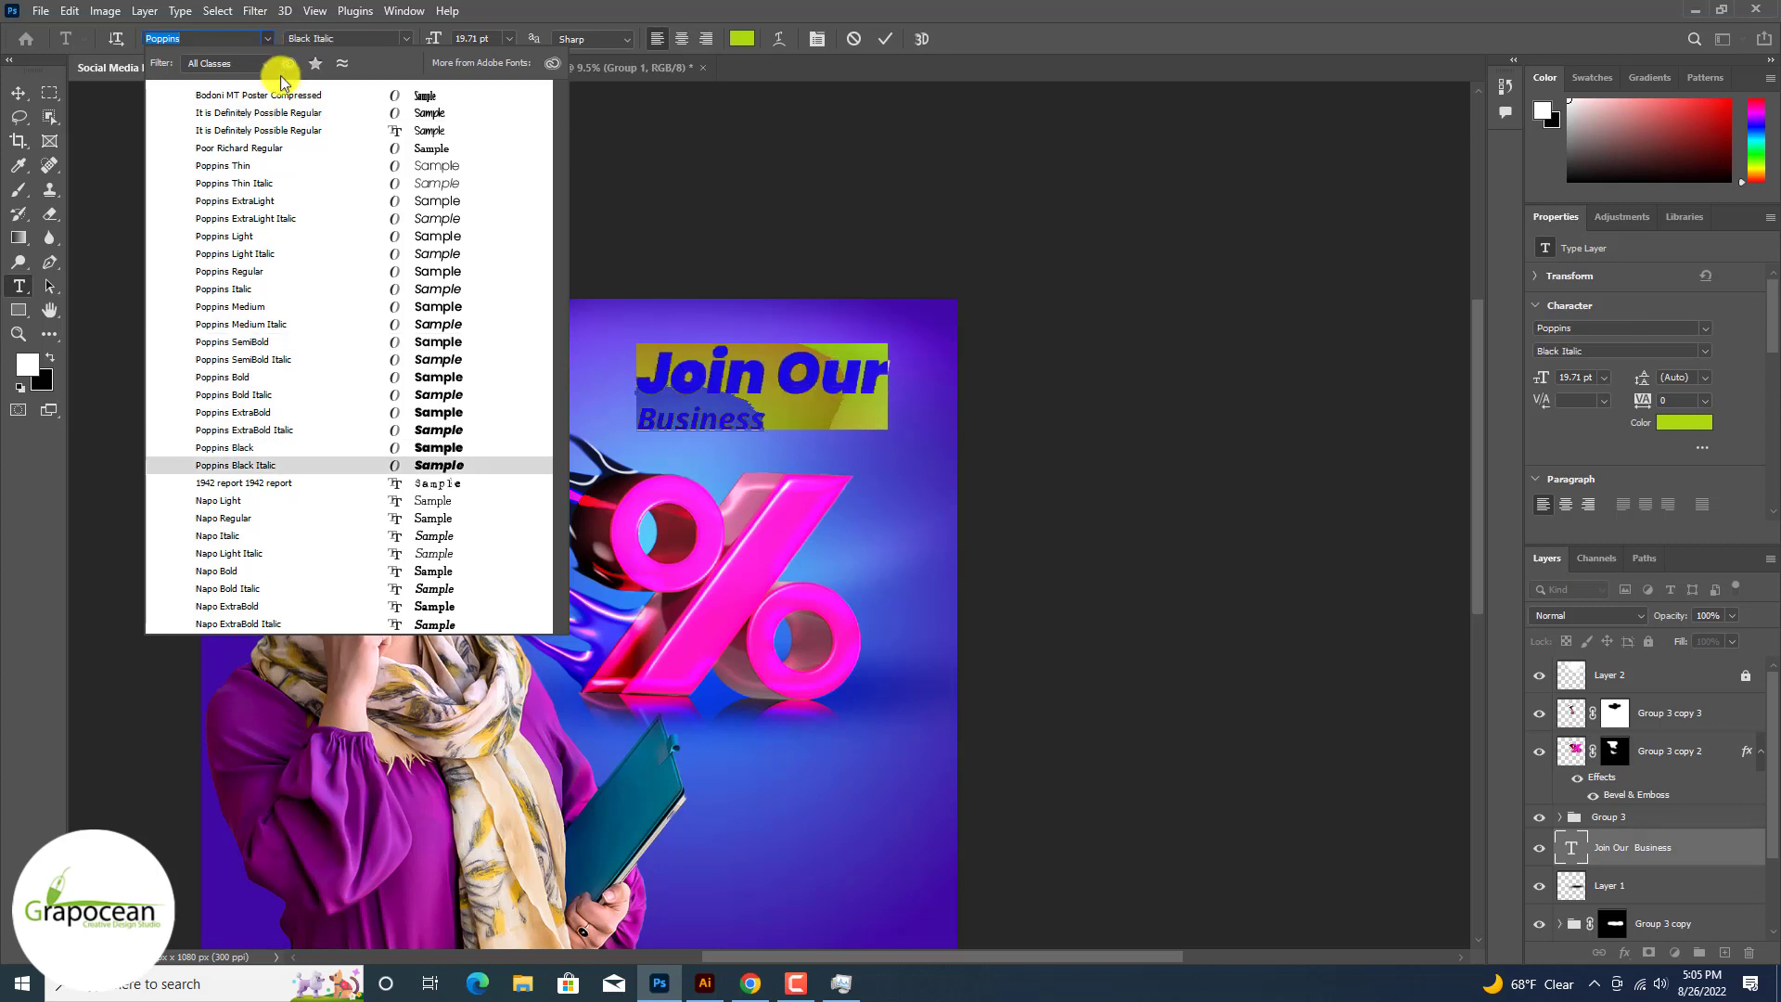
left_click(437, 452)
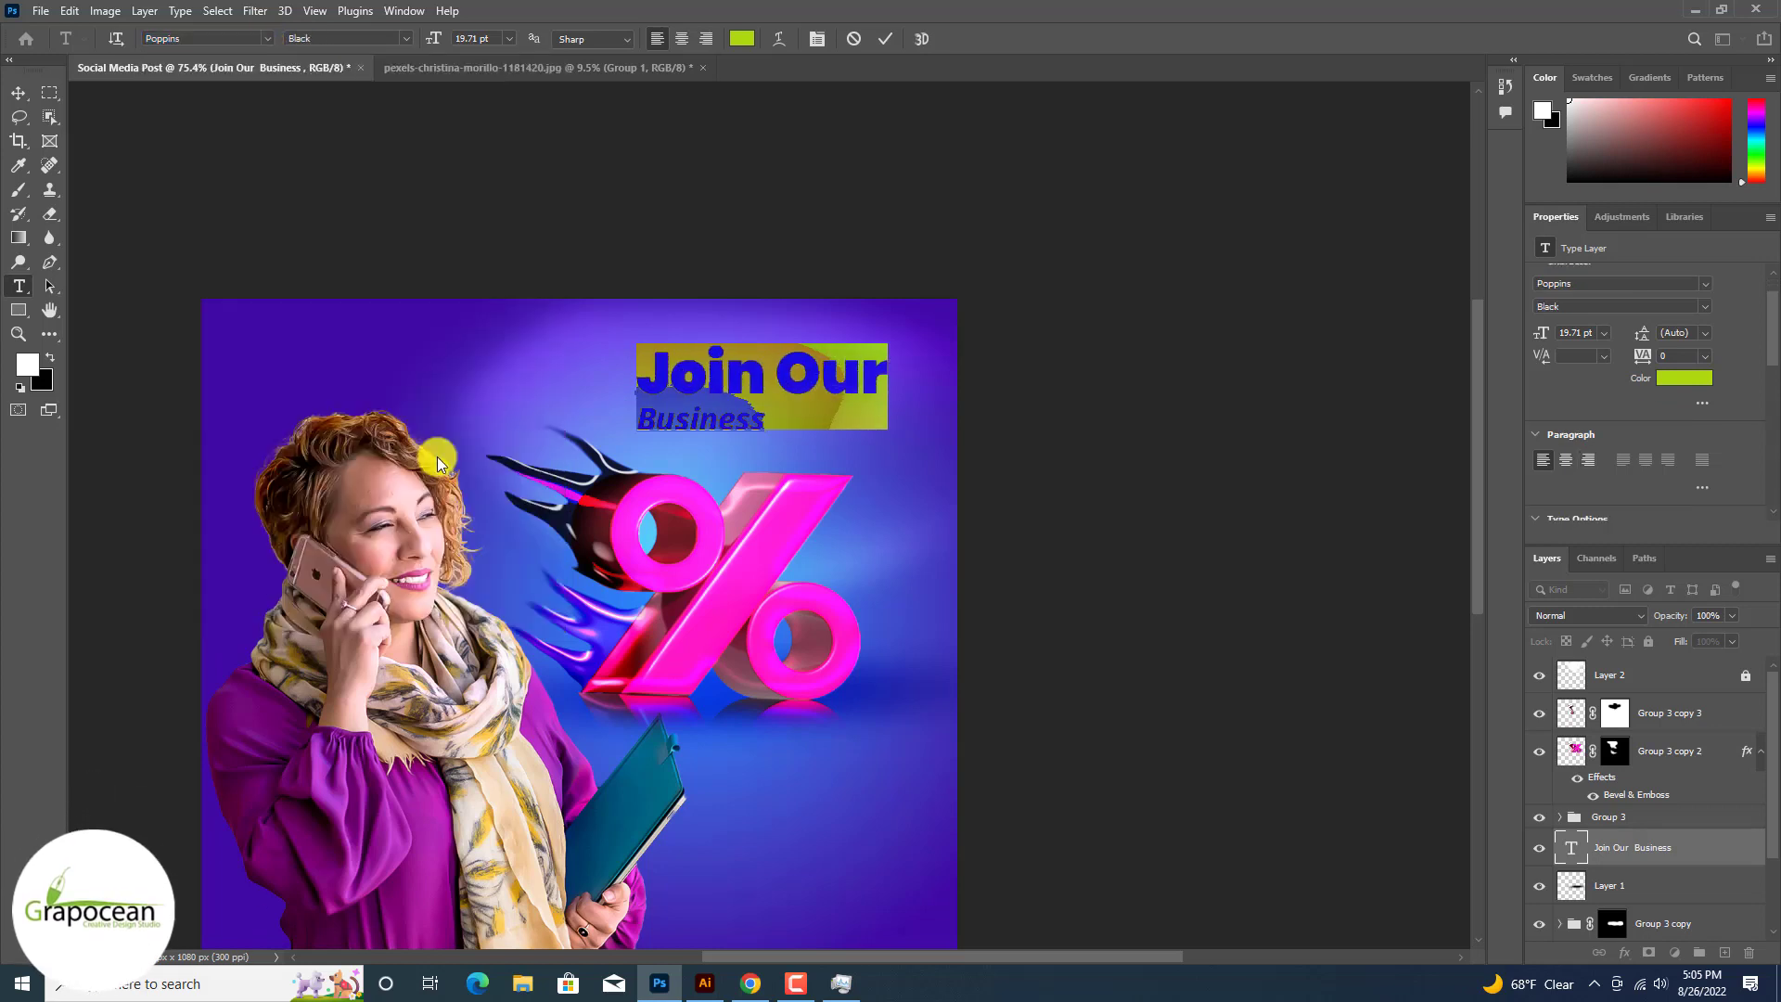
left_click(1547, 396)
Step: Add "program" after "Business" on the second line and shift the text block slightly left
left_click(770, 426)
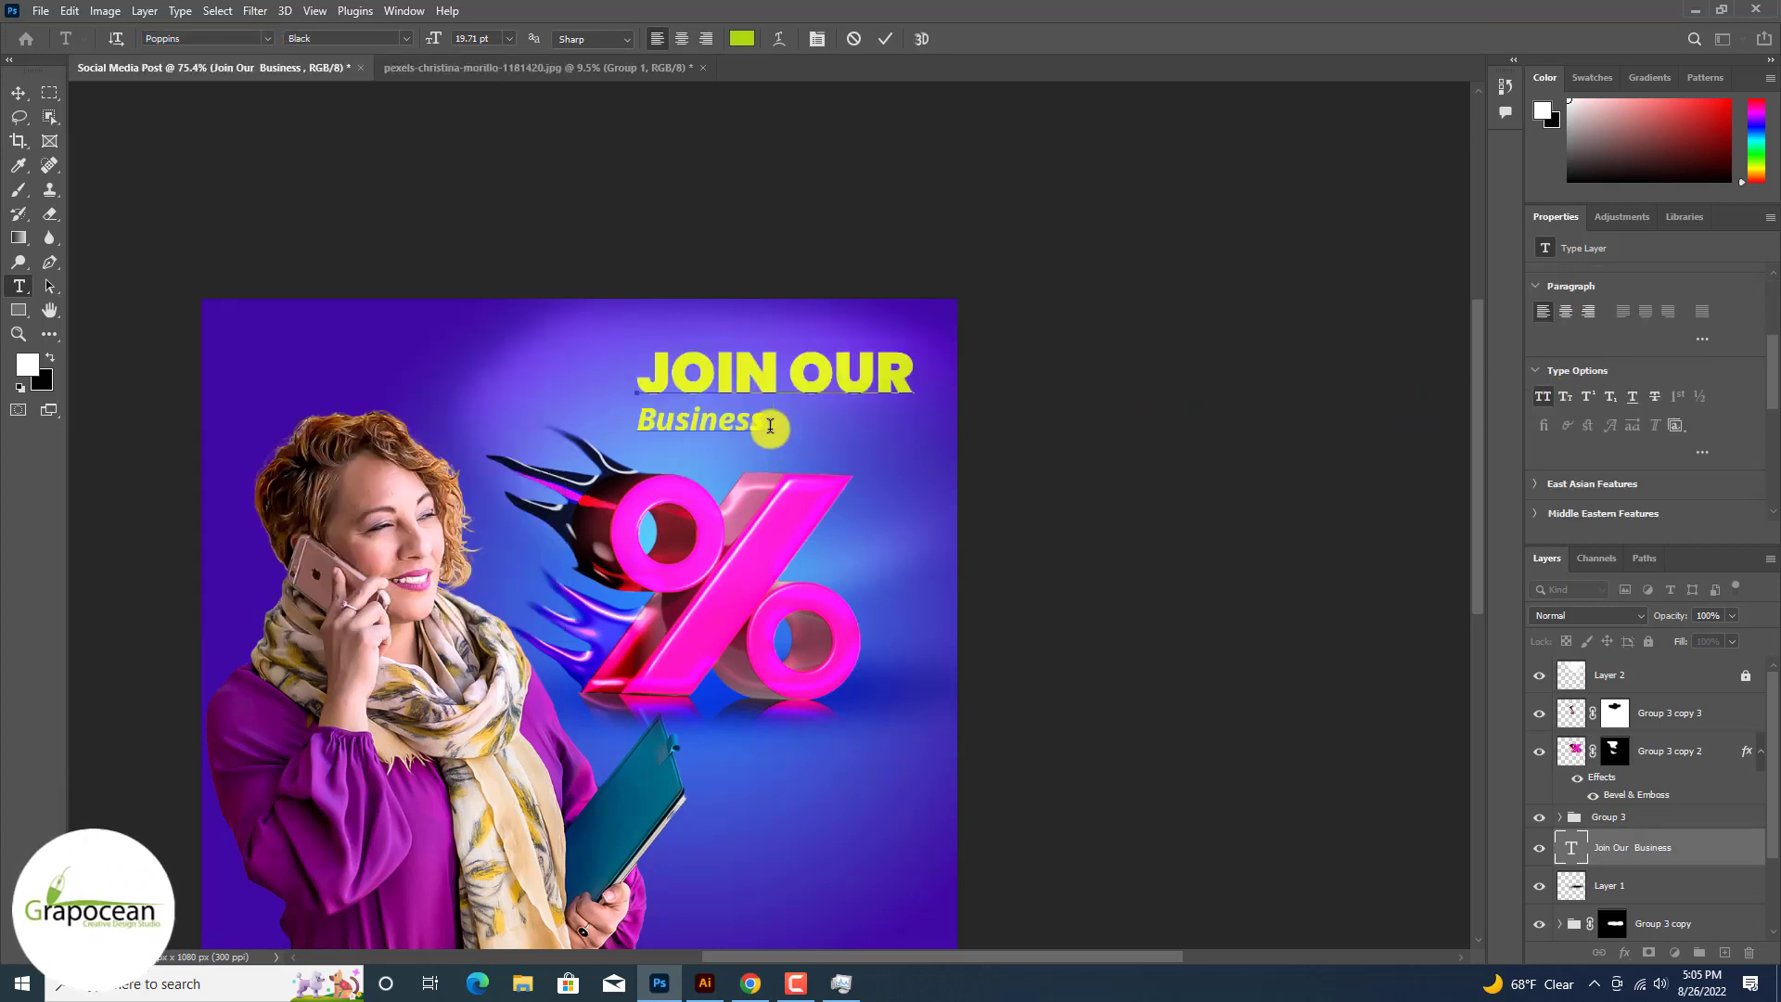
type("program")
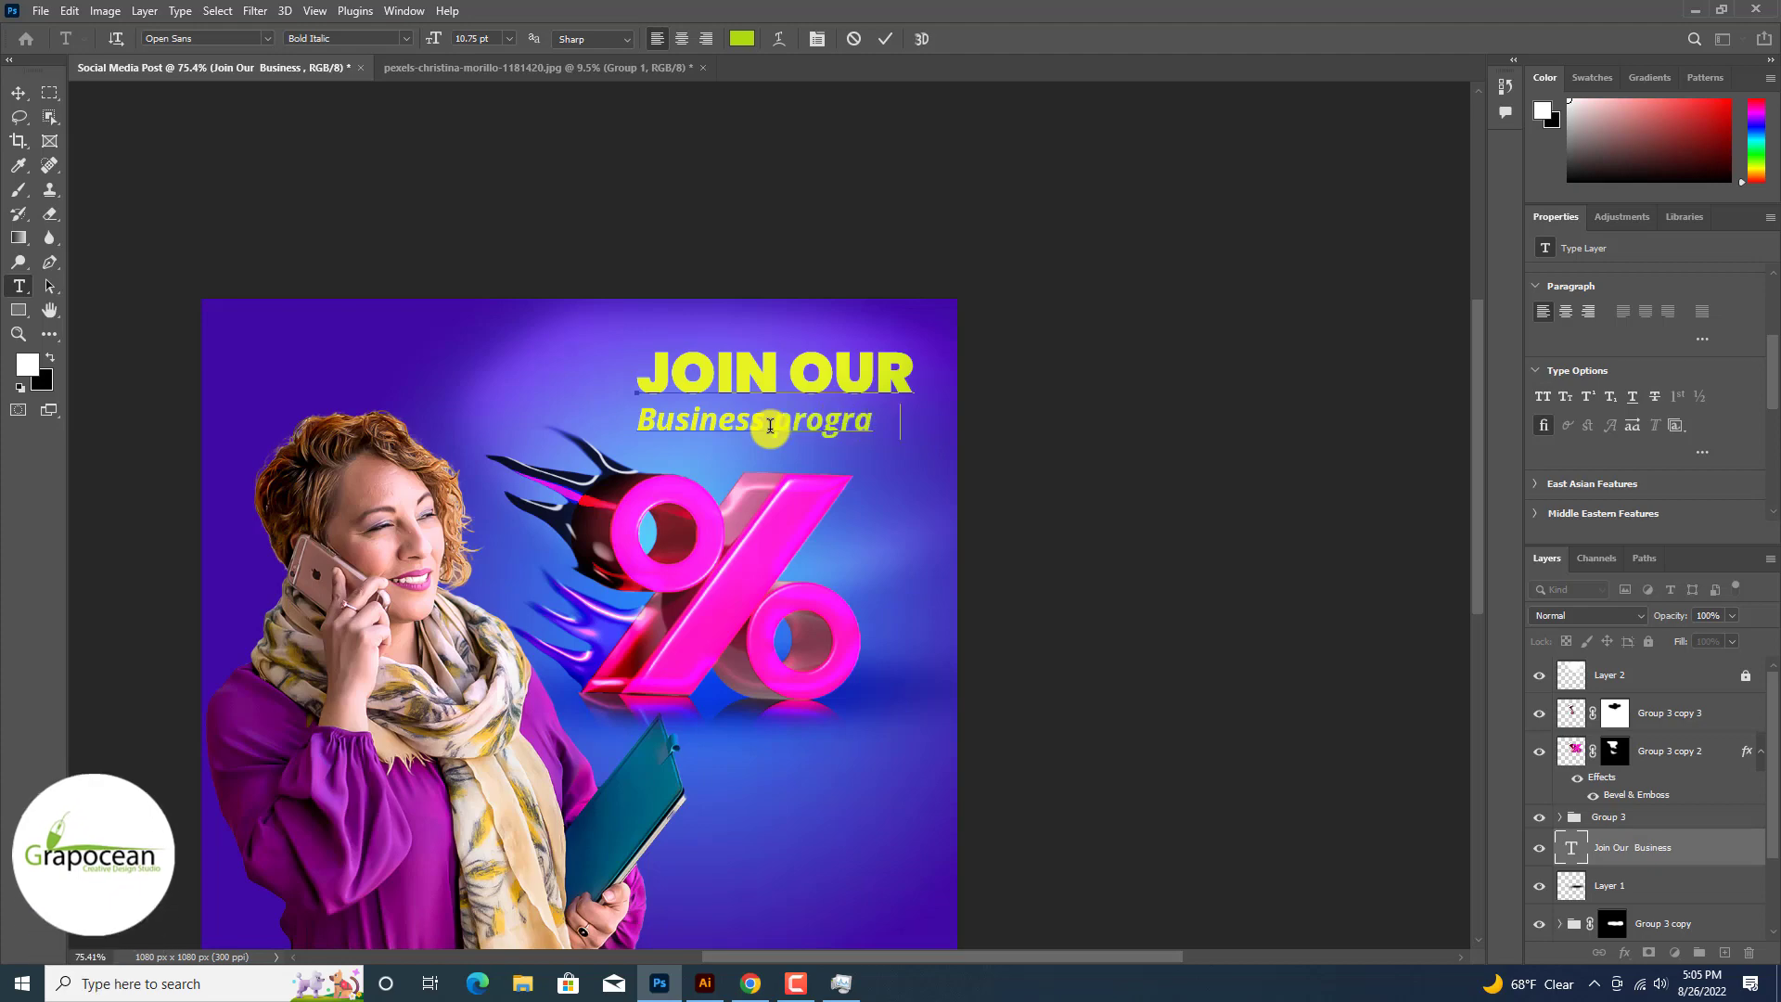
left_click(16, 95)
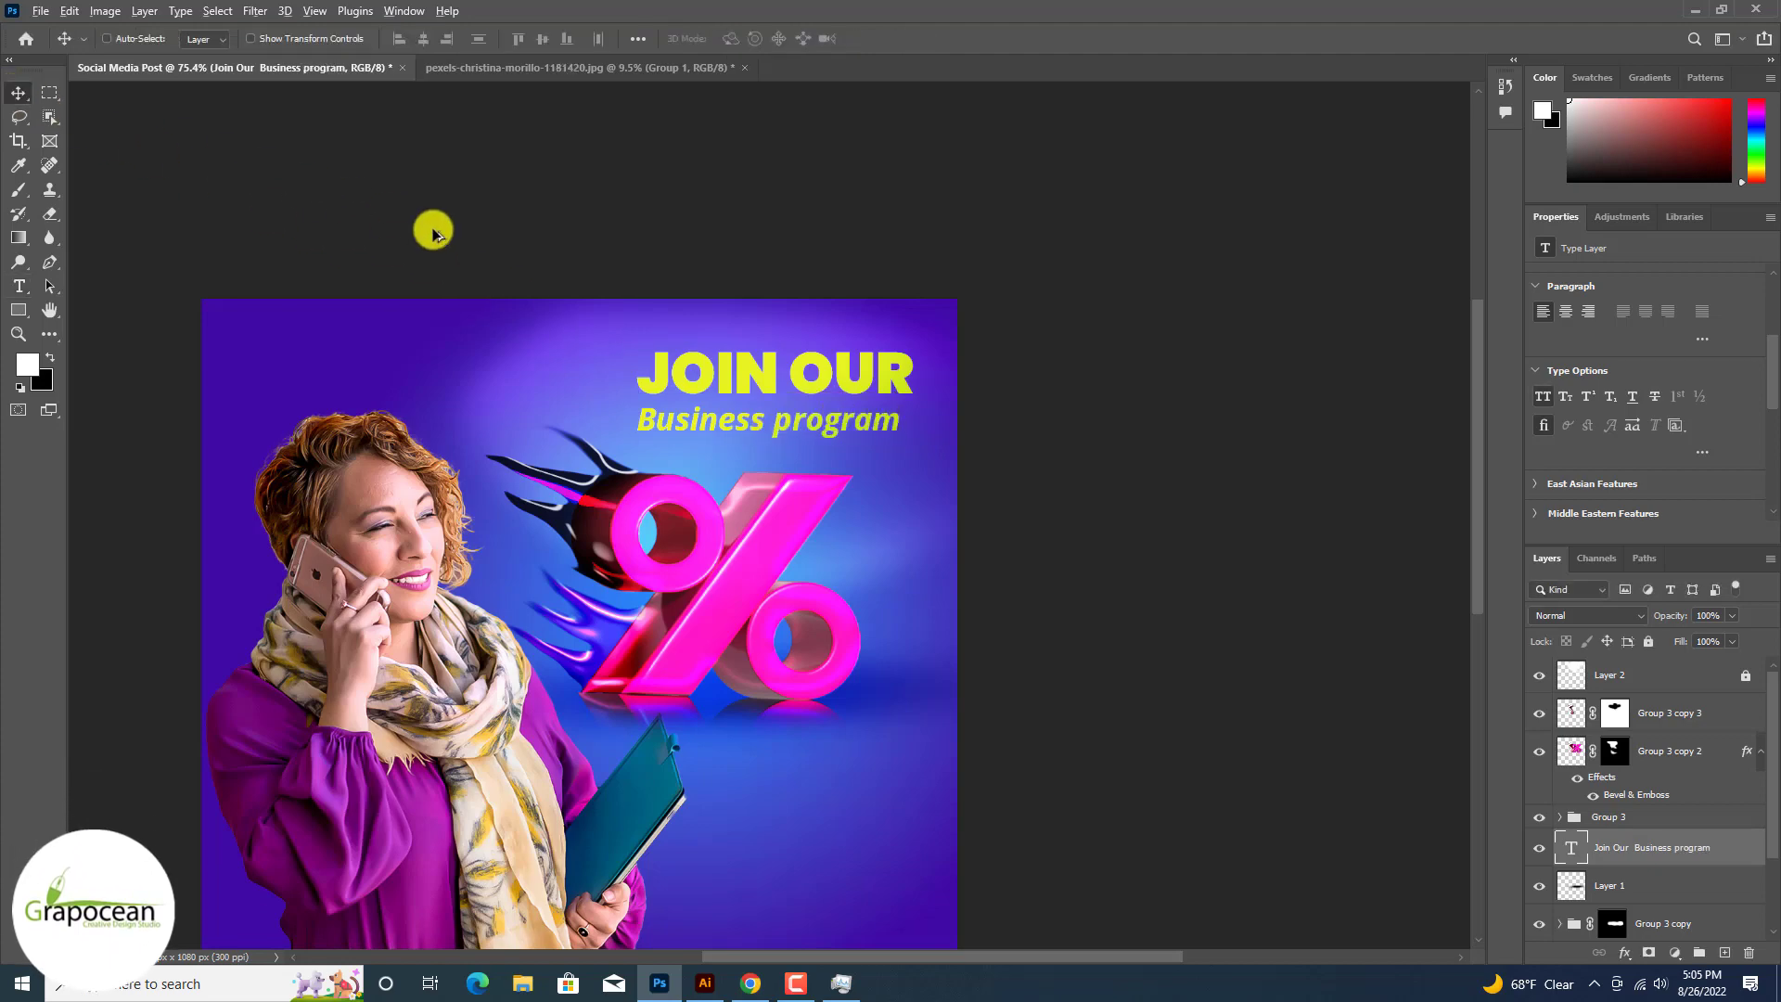
scroll(890, 423, "up", 4)
left_click_drag(809, 359, 749, 349)
Step: Cut the "JOIN OUR" line out of the text block and paste it into a separate 33 pt text layer
left_click(24, 286)
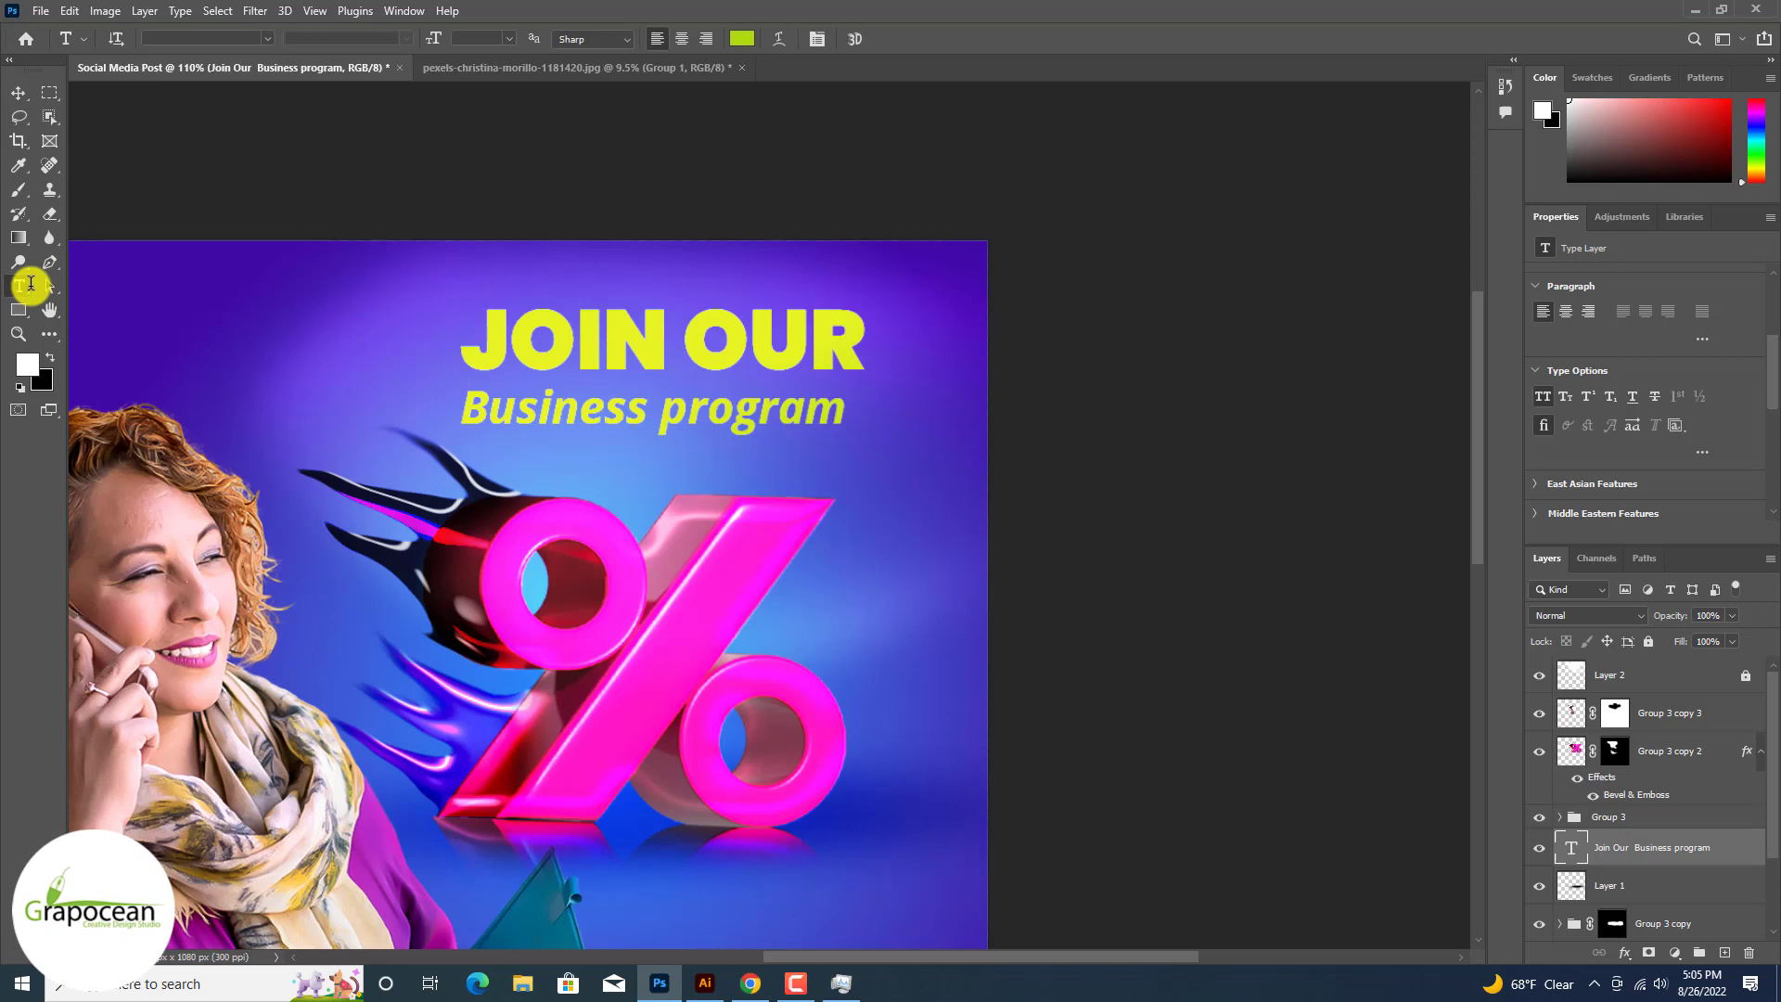
left_click(446, 348)
key("ctrl+a")
left_click(508, 327)
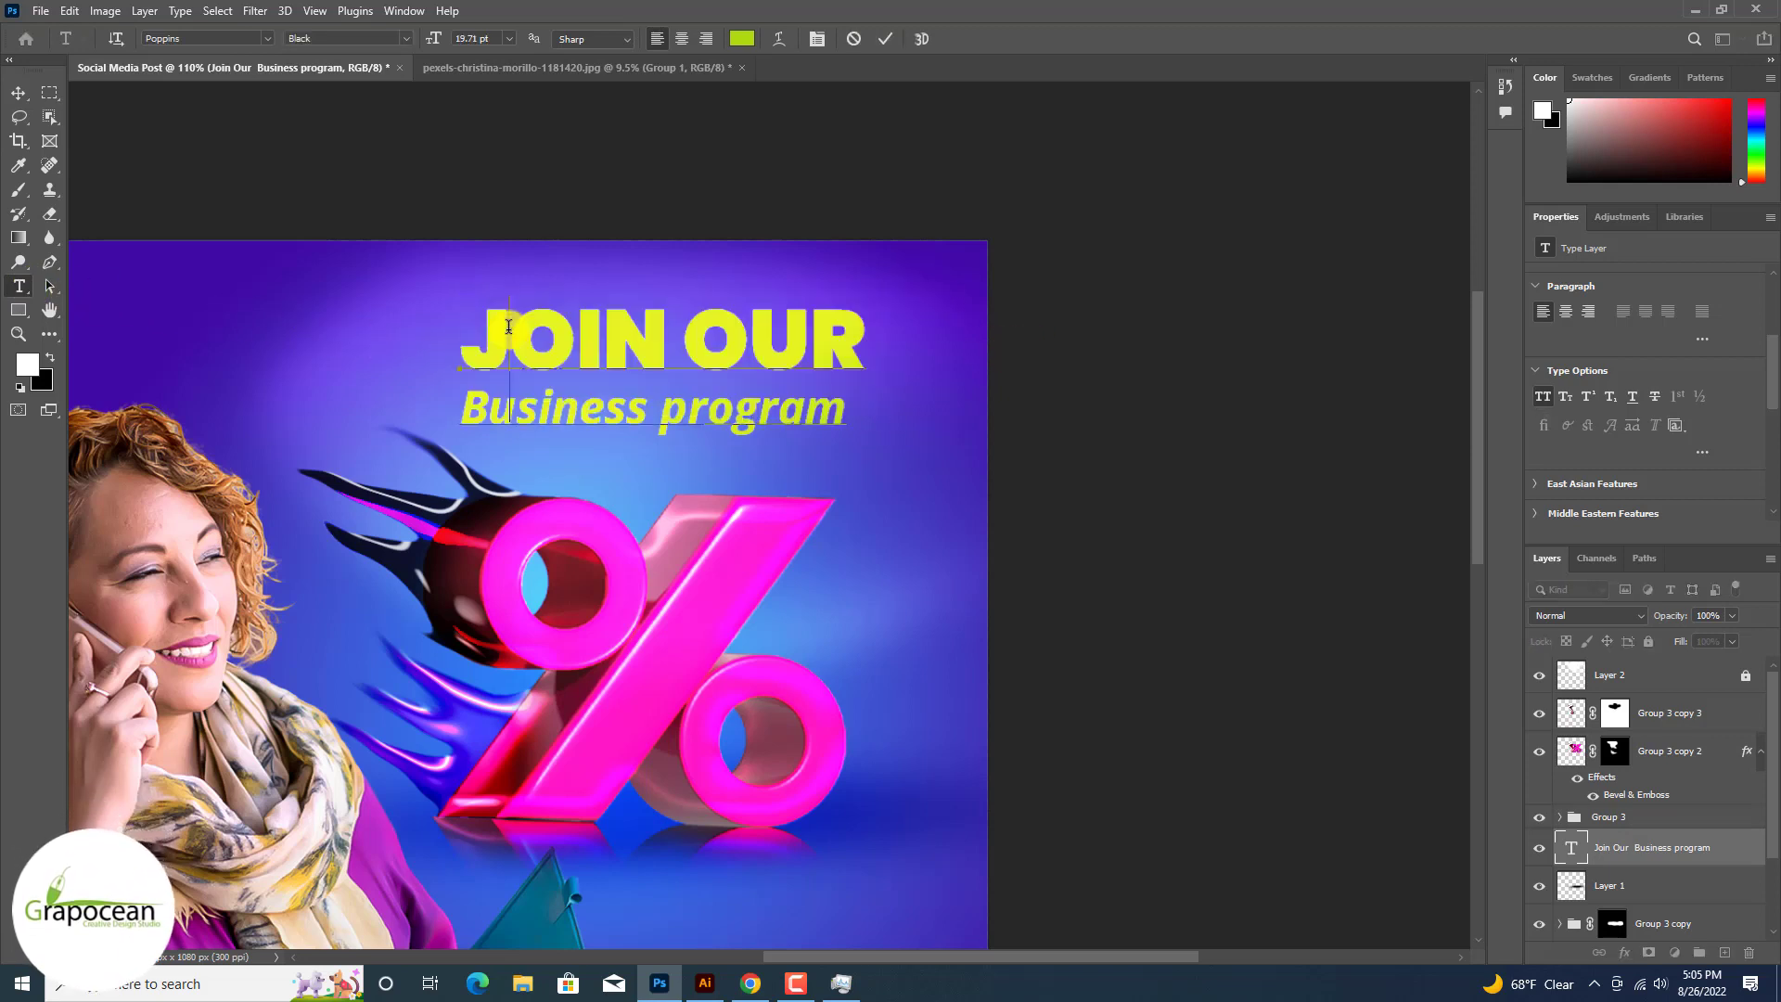
key("ctrl+a")
key("ctrl+x")
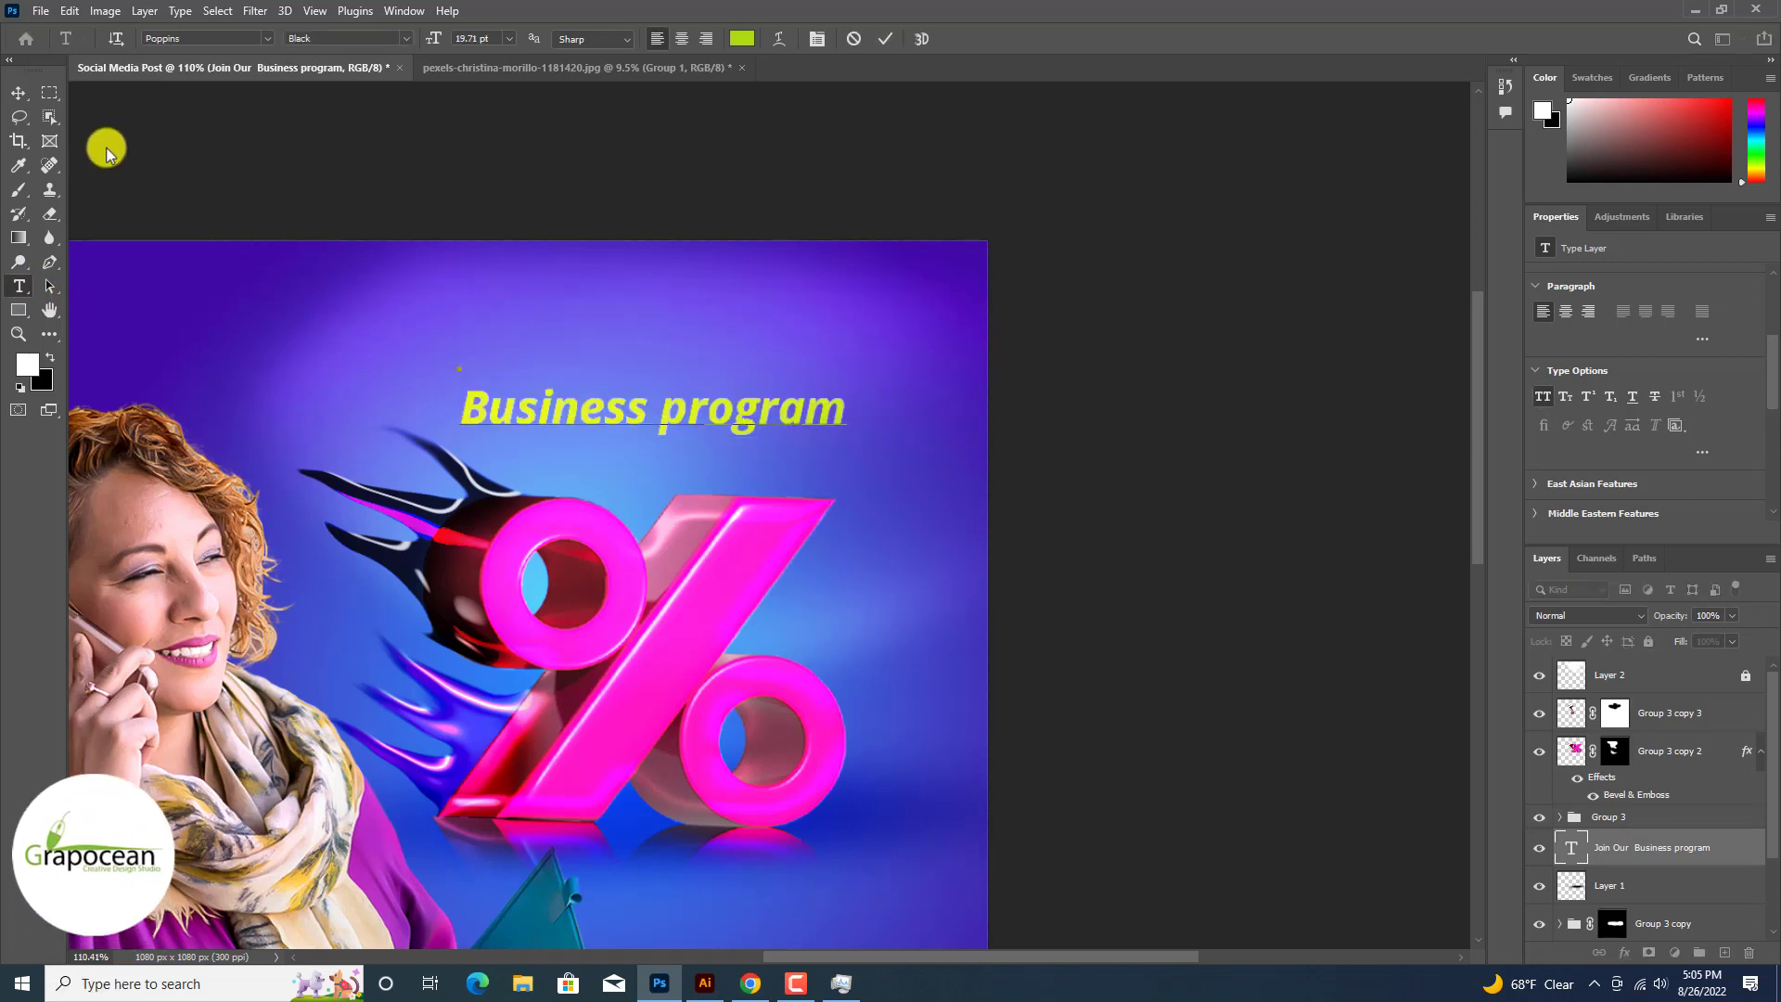
left_click(18, 94)
left_click(19, 286)
key("ctrl+v")
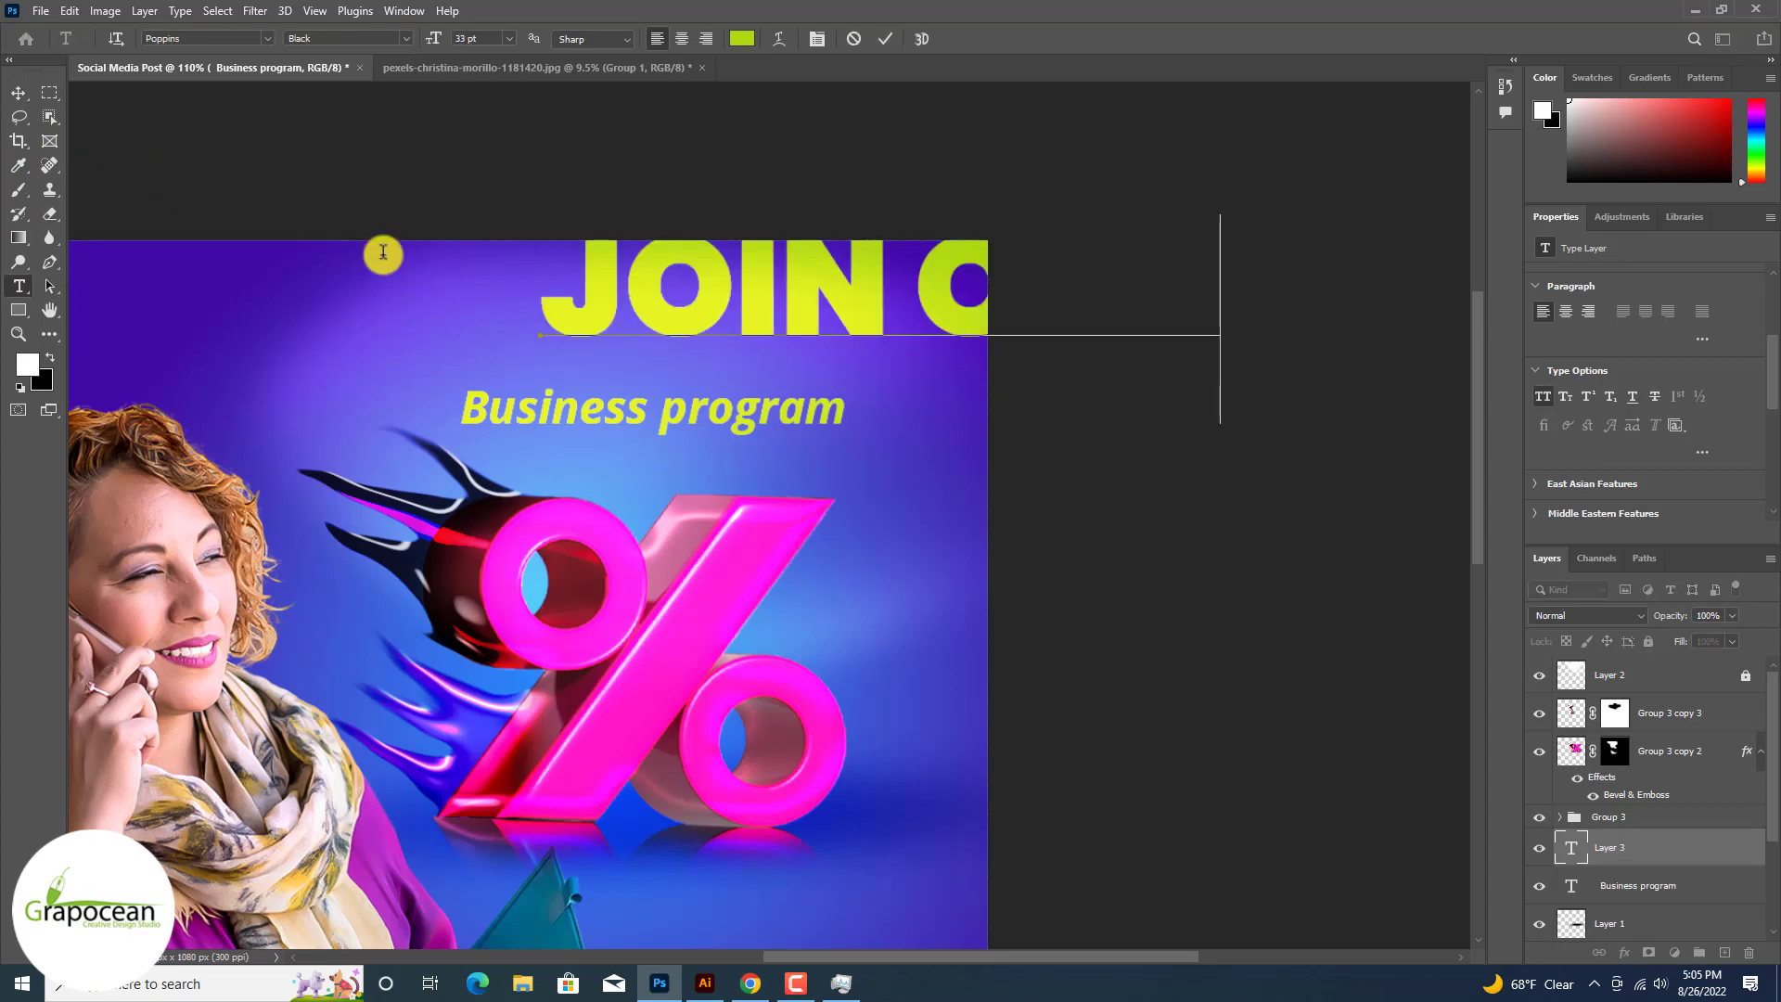
Step: Move the separate "JOIN OUR" headline directly above the "Business program" line
left_click(18, 93)
left_click_drag(868, 308, 546, 351)
scroll(546, 351, "down", 4)
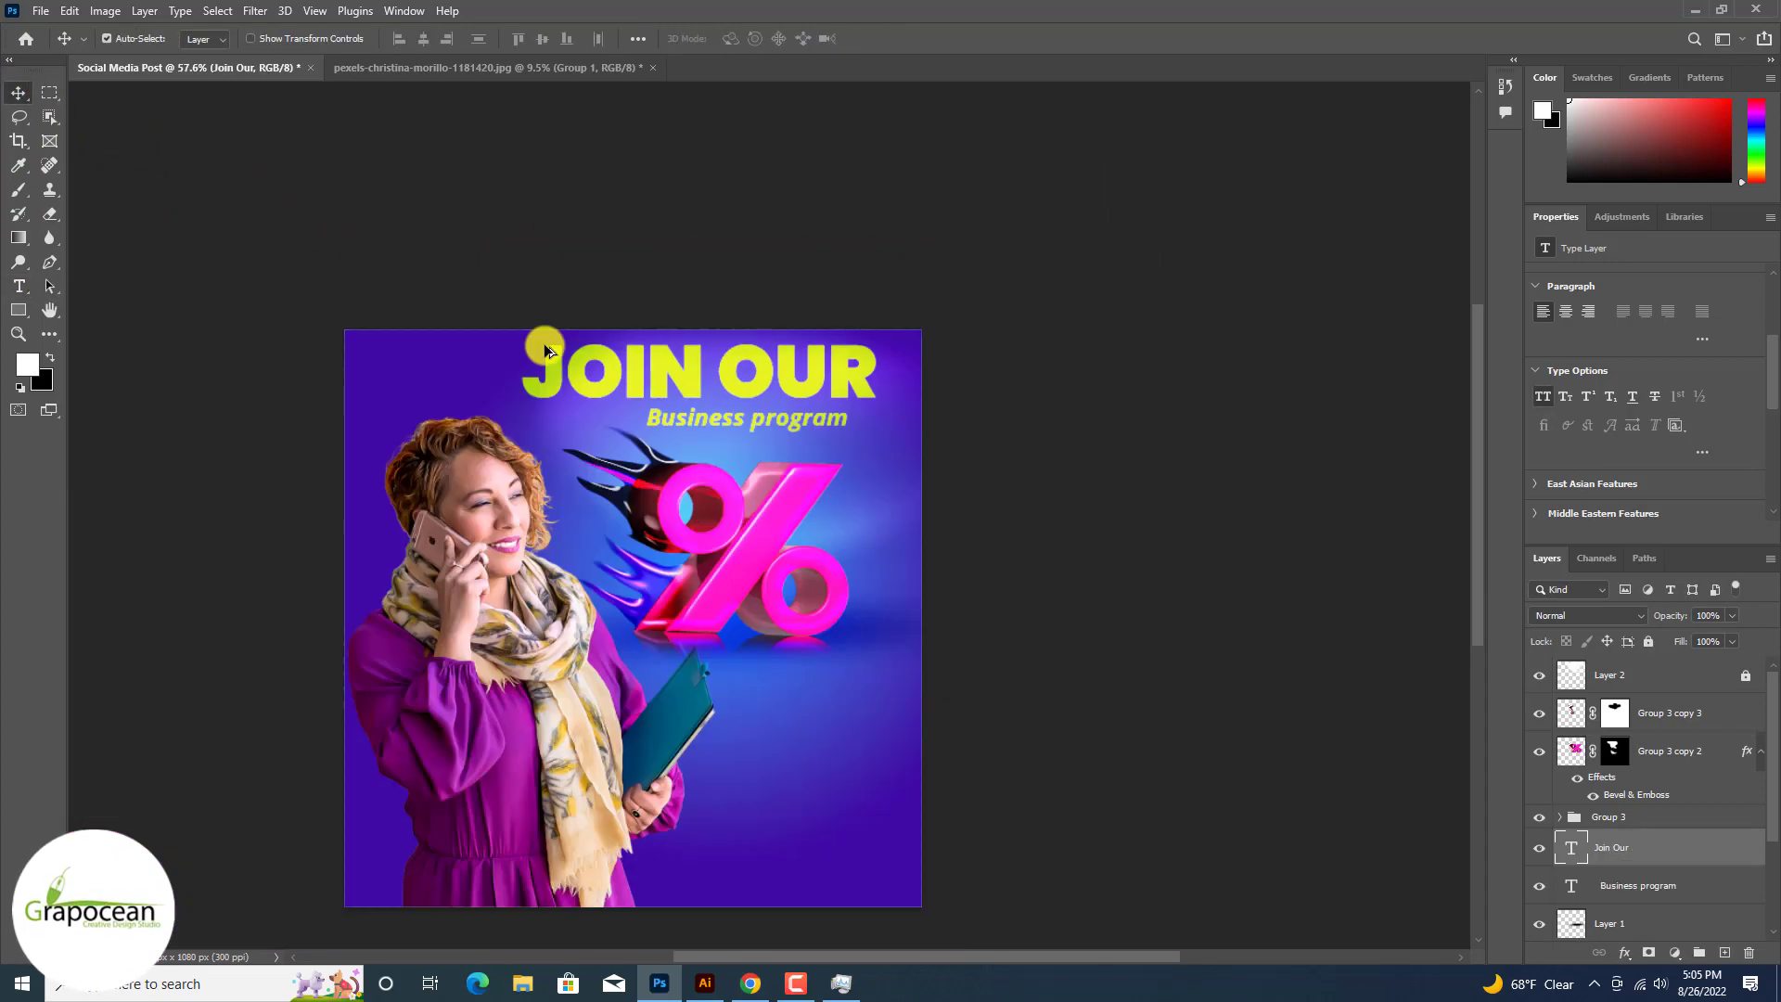
Step: Select all percent-sign layers including Layer 1 and Group 3 copy, and move them together slightly down and to the right
scroll(546, 350, "down", 1)
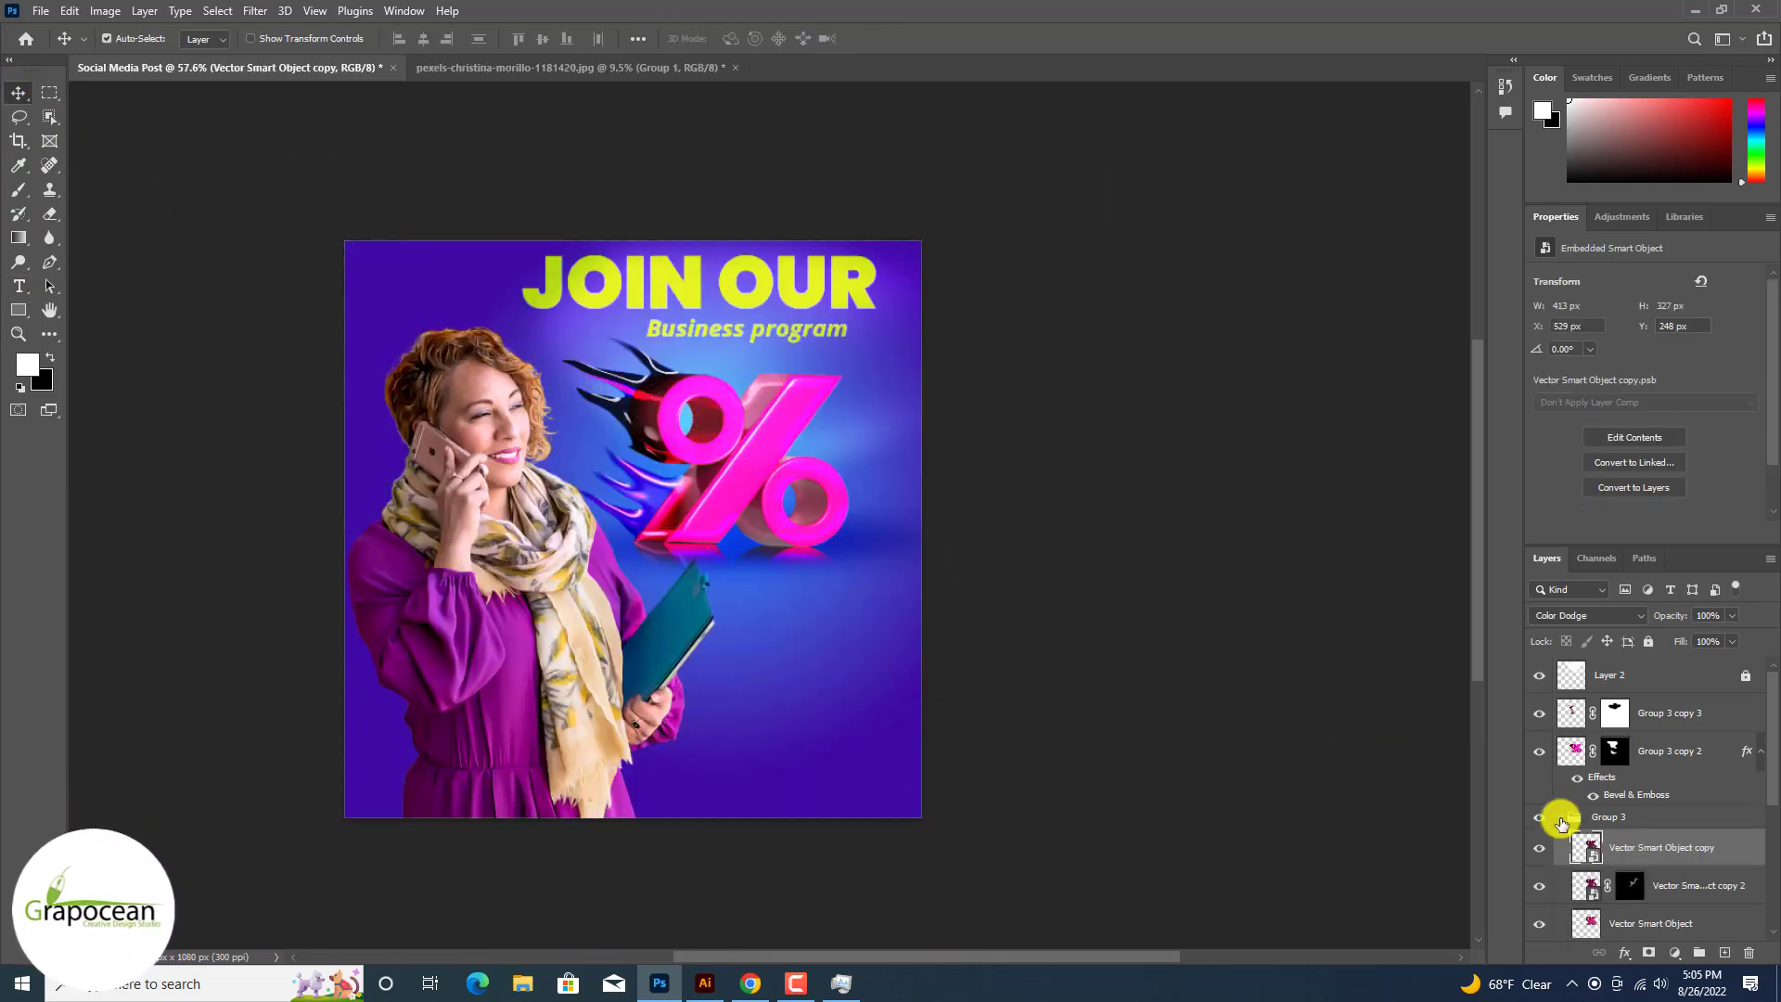
left_click(1658, 715)
left_click(1662, 755, "shift")
left_click(1635, 823, "ctrl")
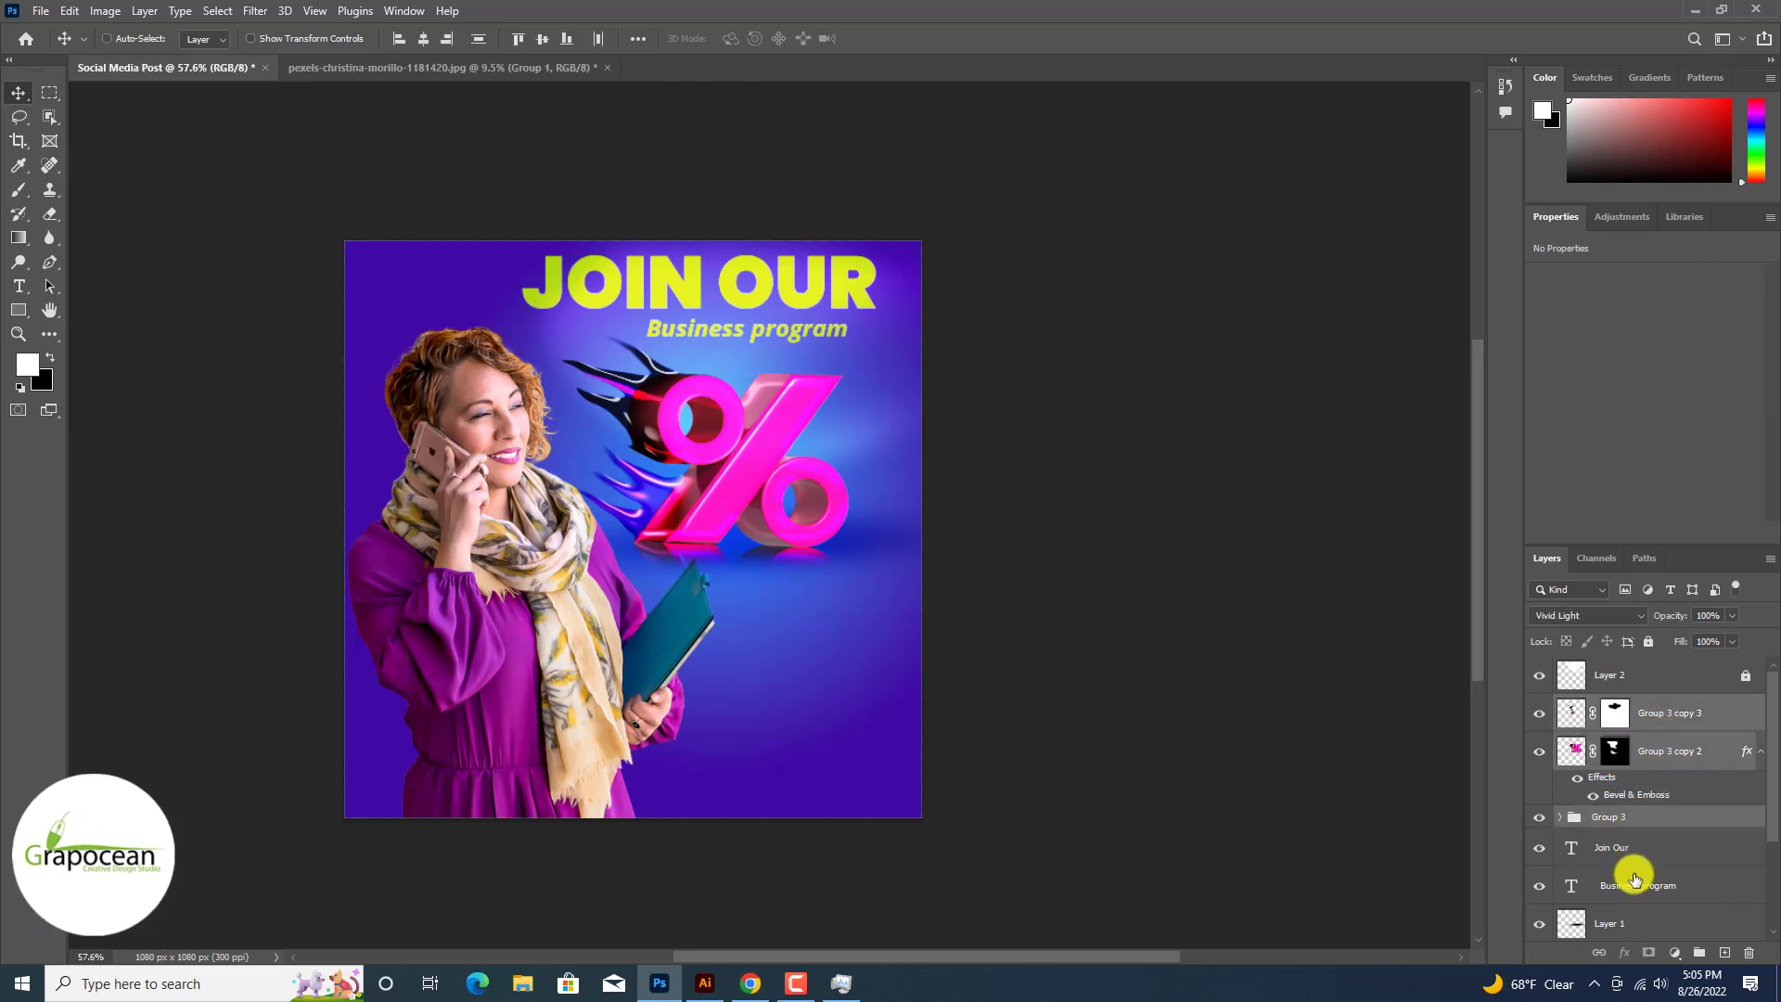
left_click(1633, 927, "ctrl")
scroll(1661, 909, "down", 2)
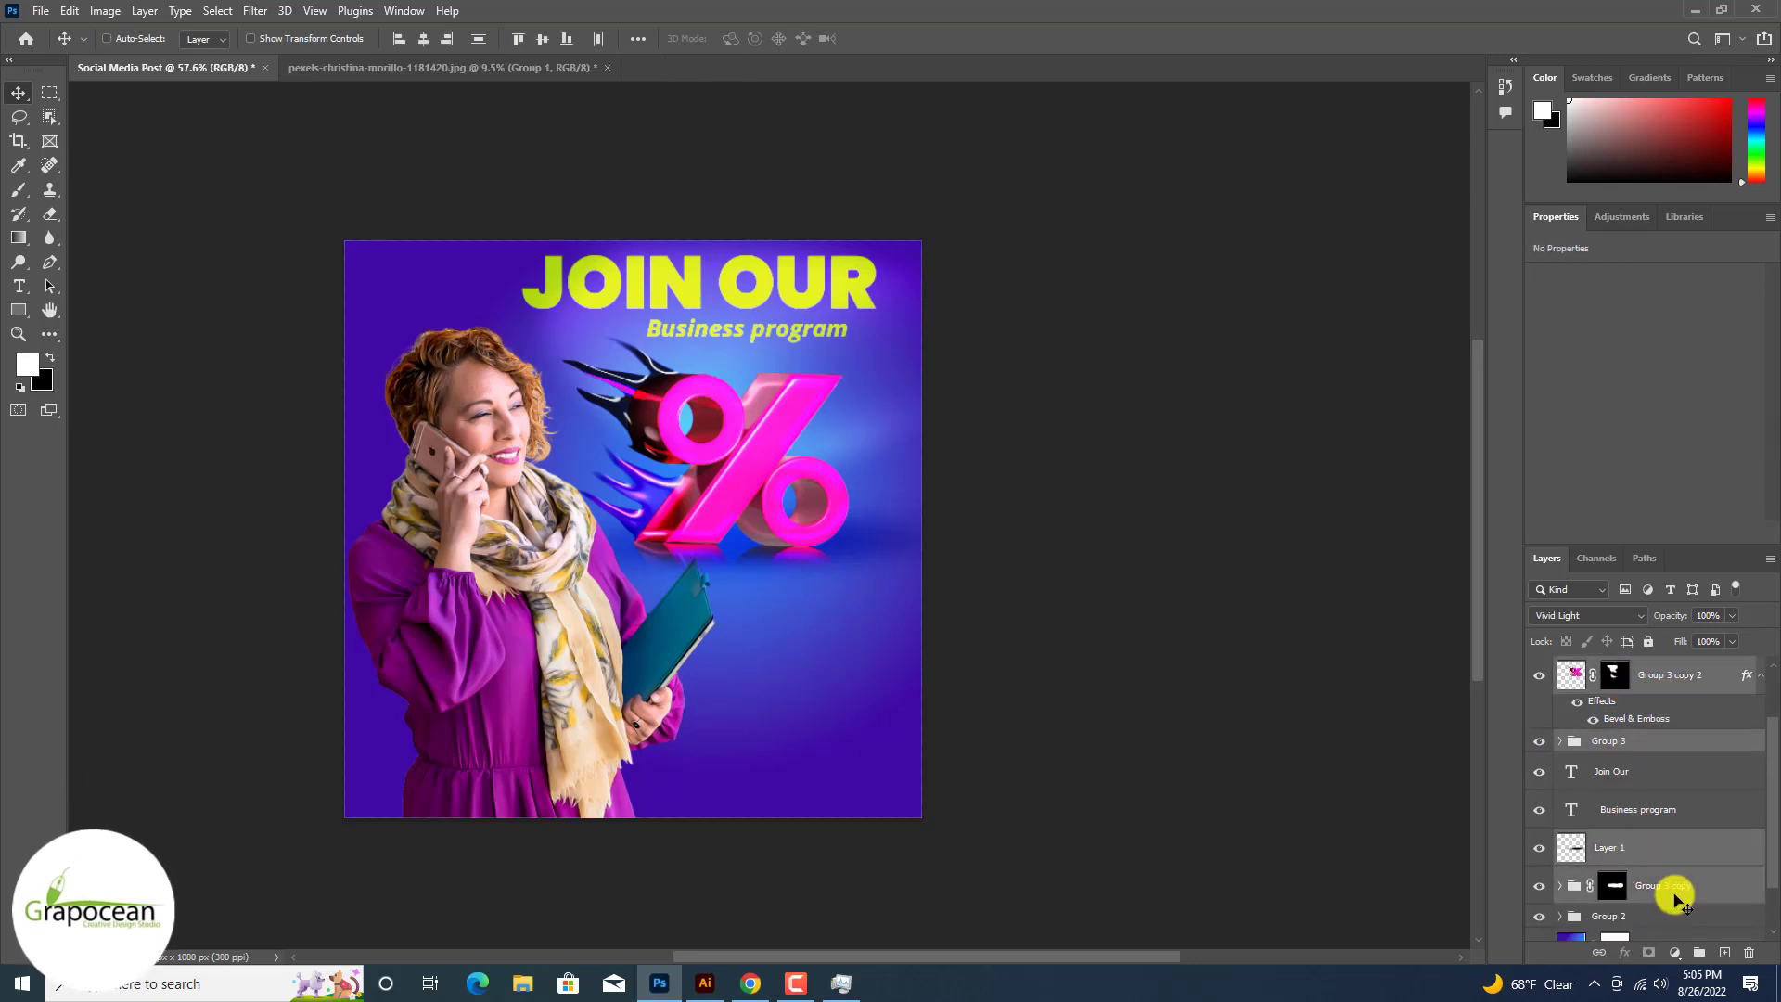
key("ctrl+t")
left_click_drag(730, 465, 744, 497)
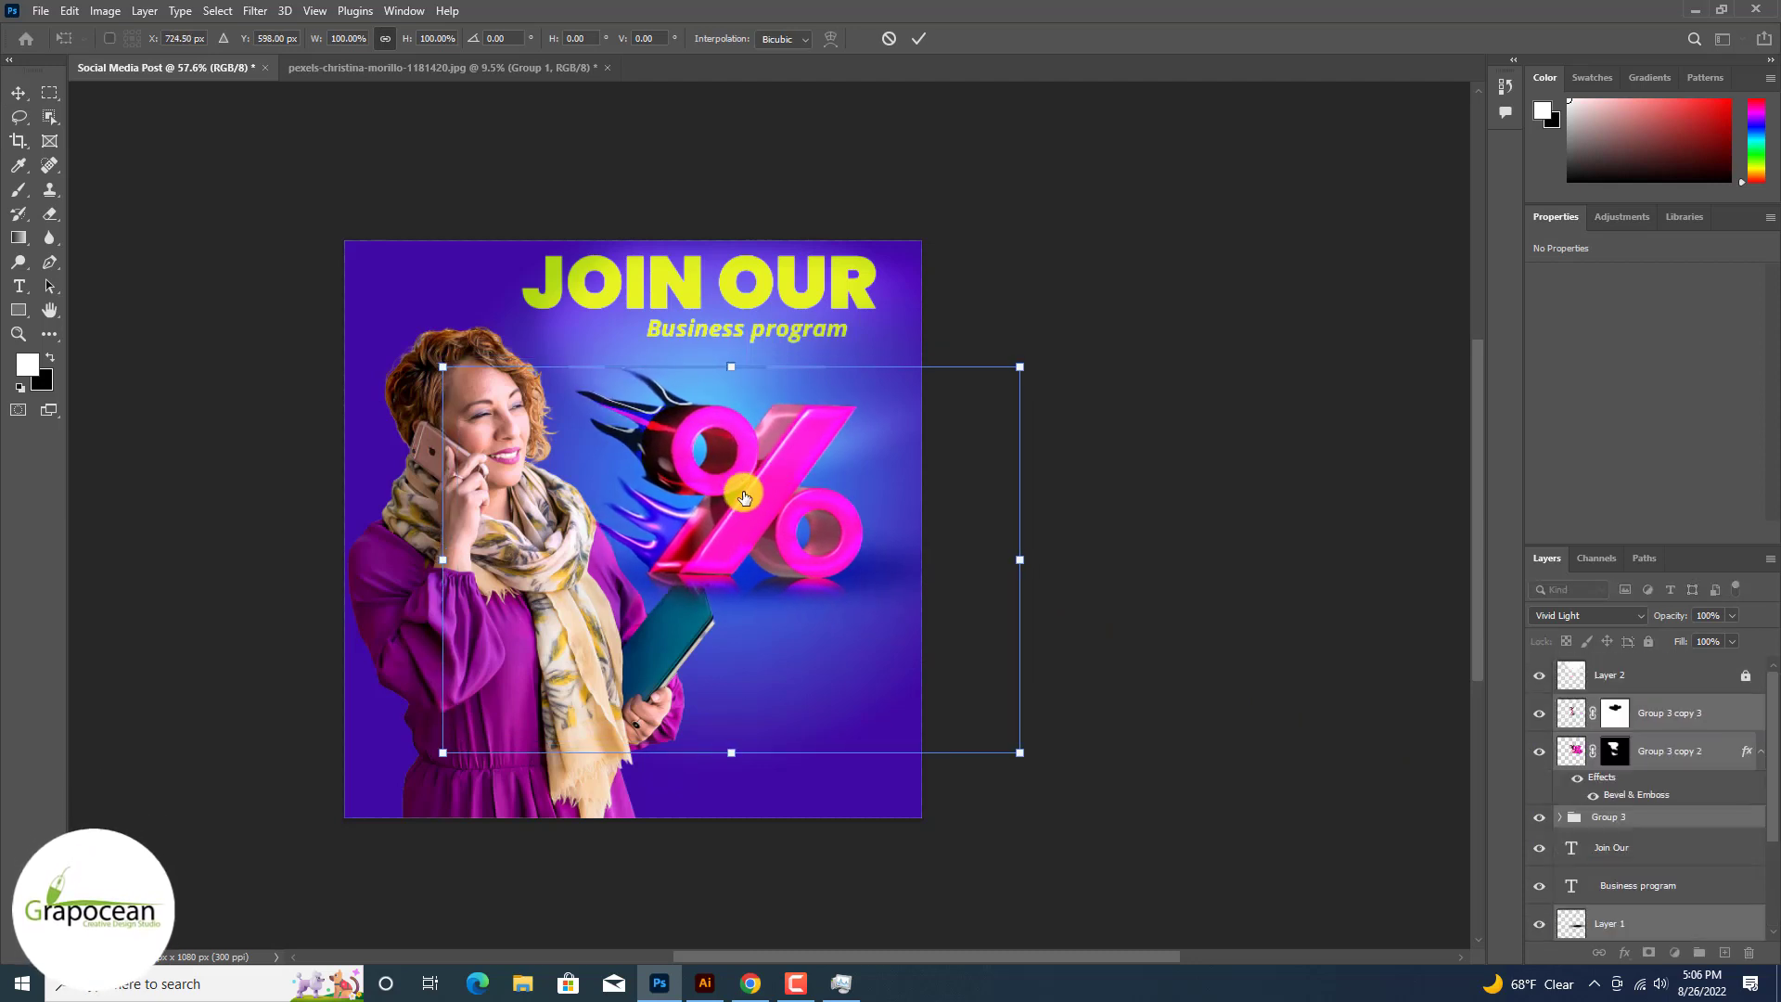
key("Return")
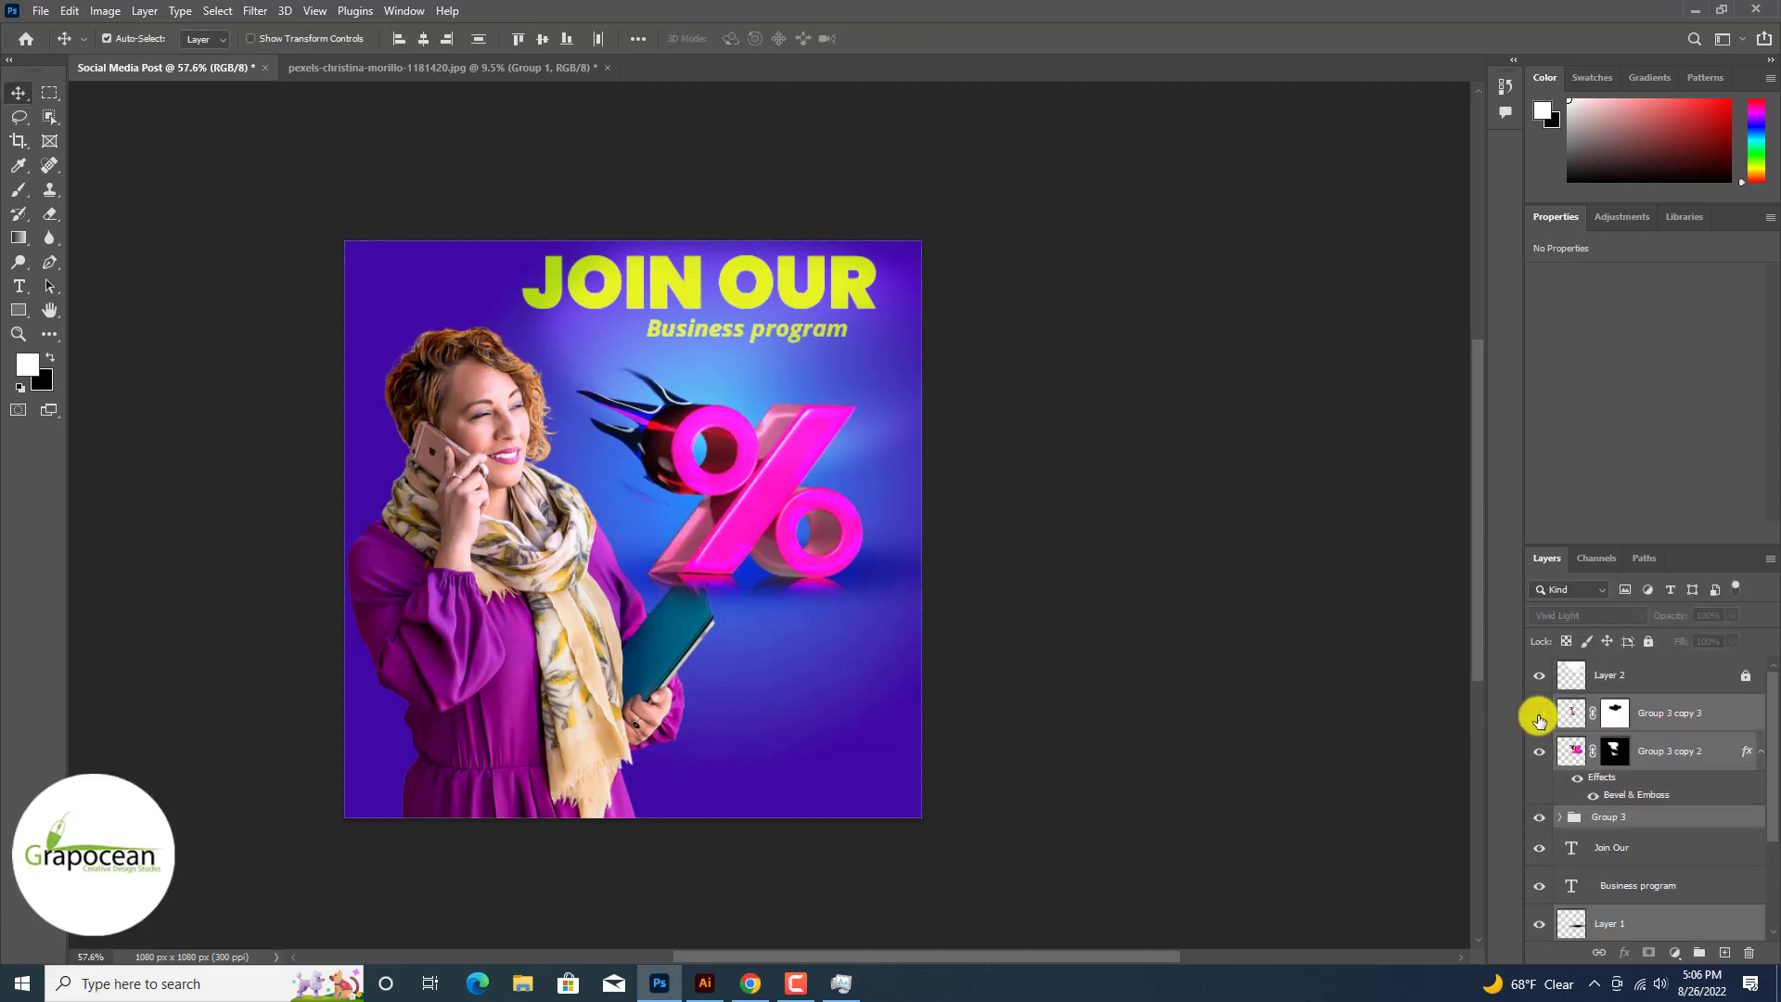
Step: Move Group 2, containing the woman, up the layer stack so she sits in front of the percent sign
scroll(1540, 835, "down", 3)
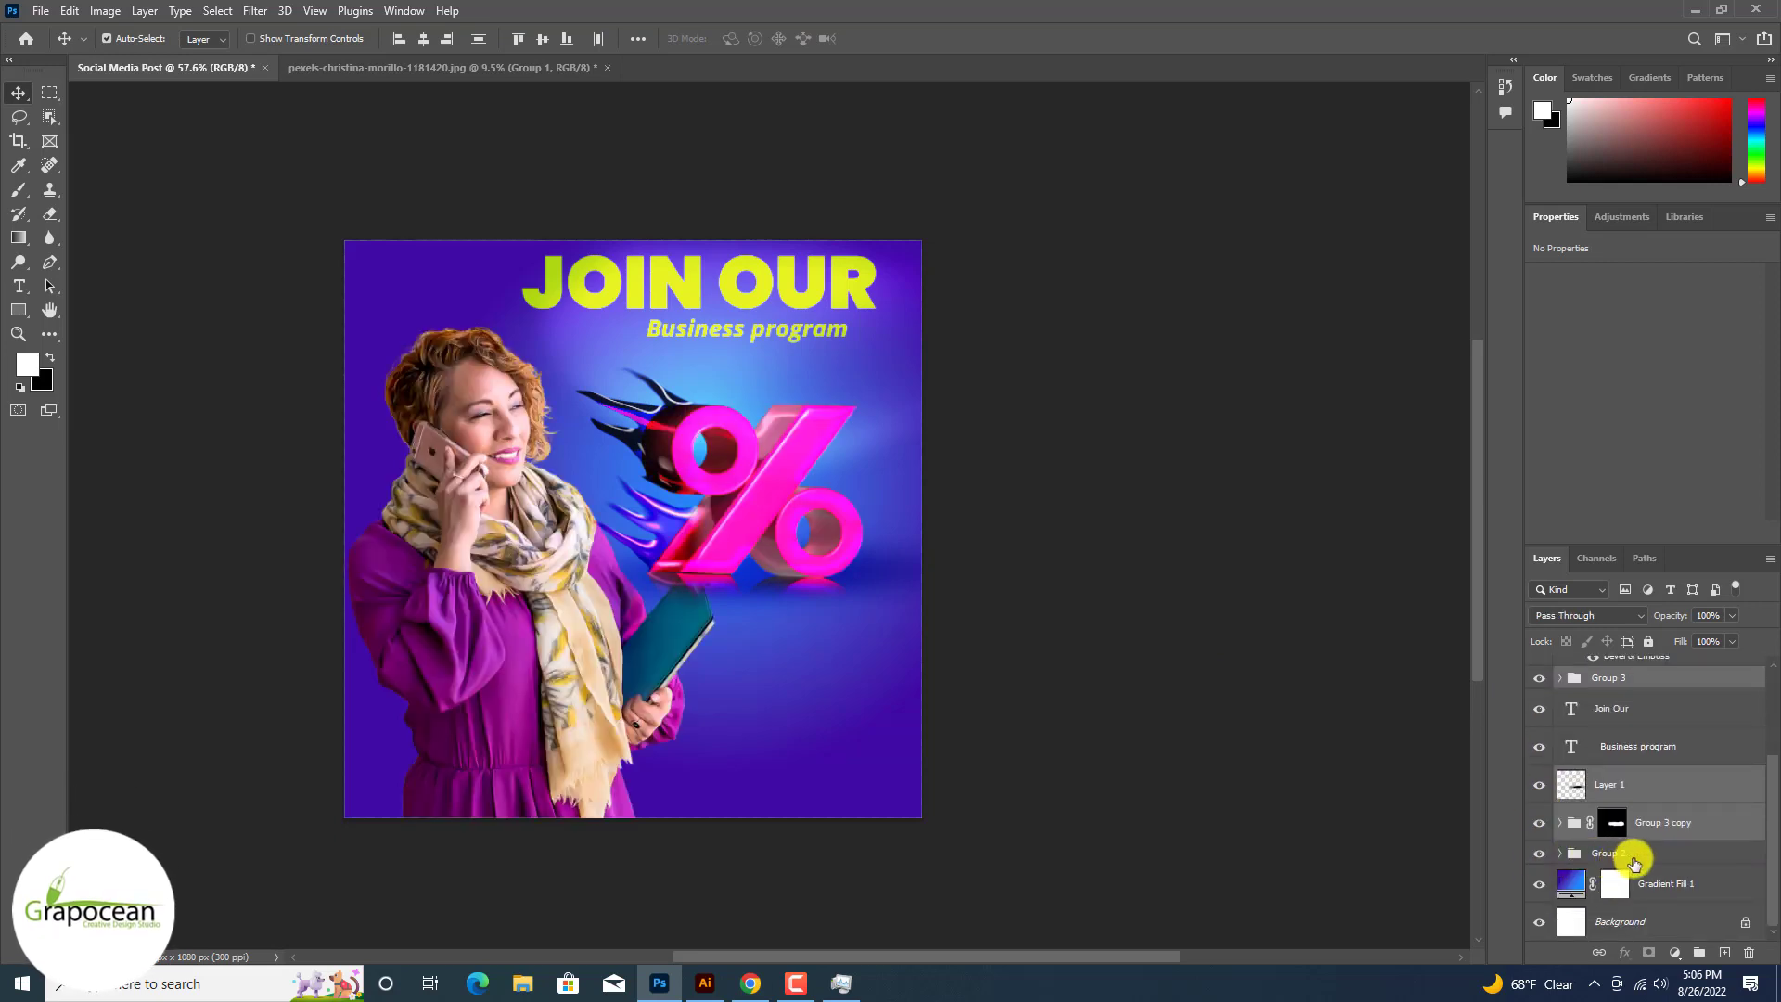
left_click_drag(1634, 863, 1630, 707)
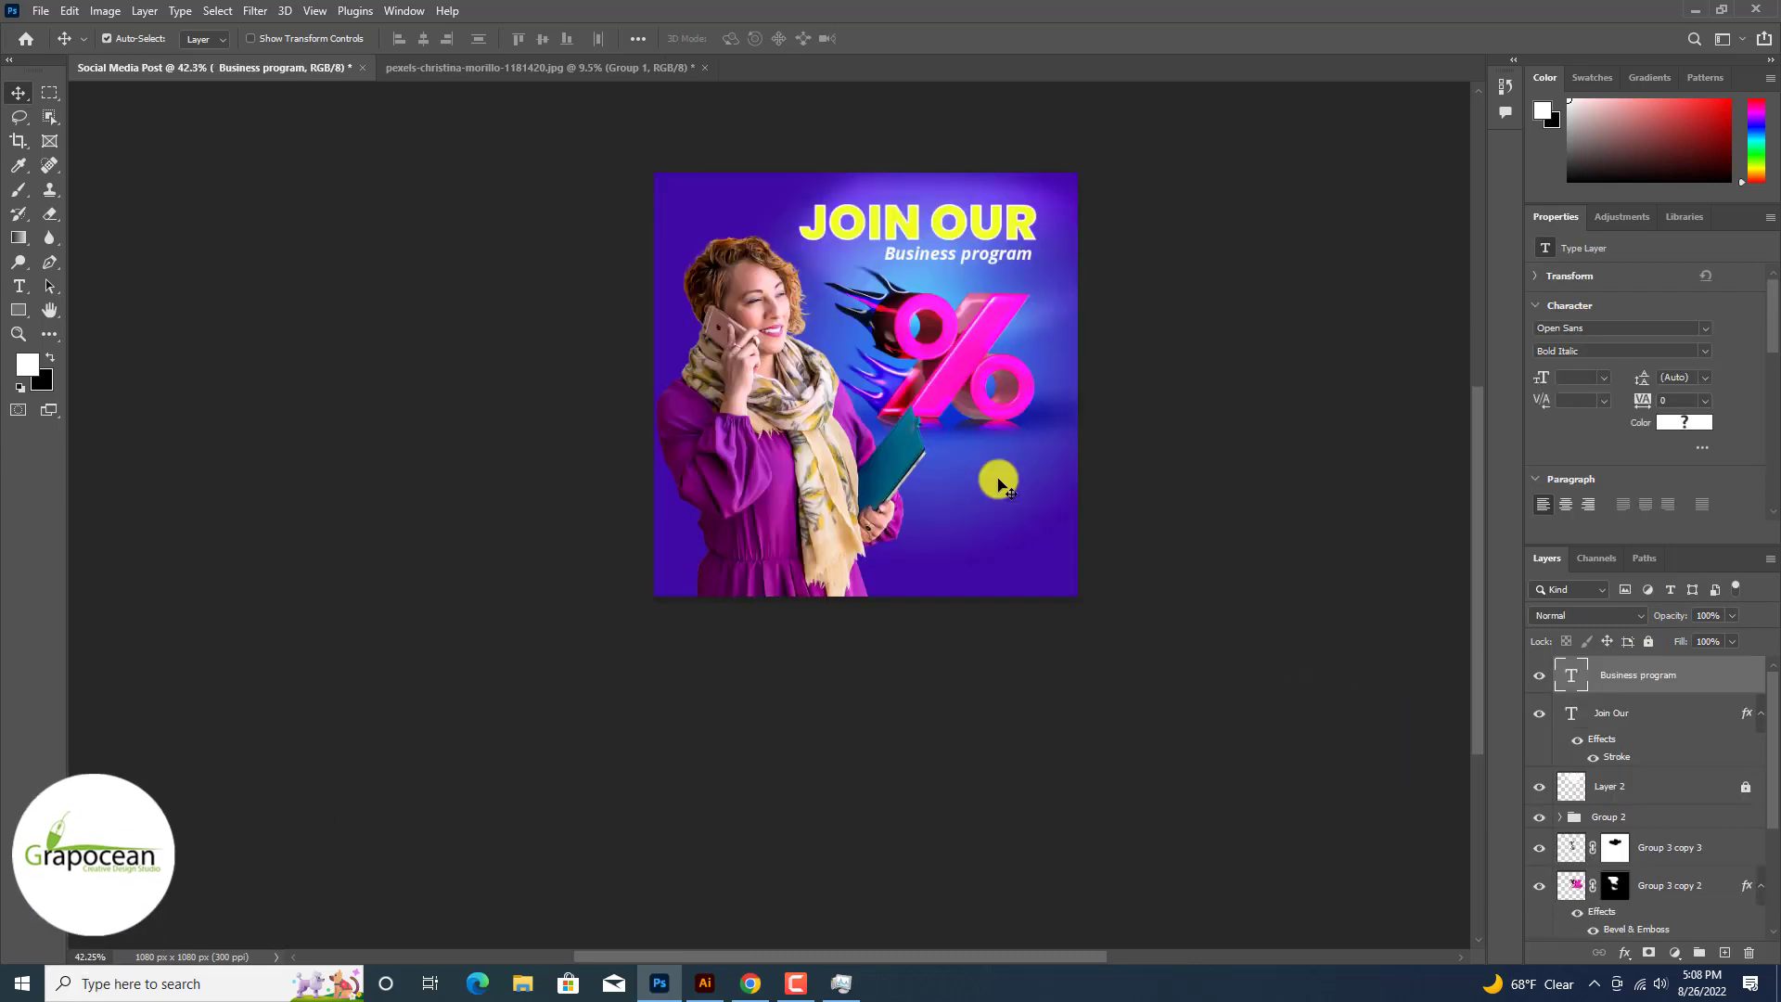
Step: Choose a spatter brush from the Special Effects Brushes and add a new layer above the "Business program" text
right_click(21, 190)
left_click(102, 183)
left_click(134, 39)
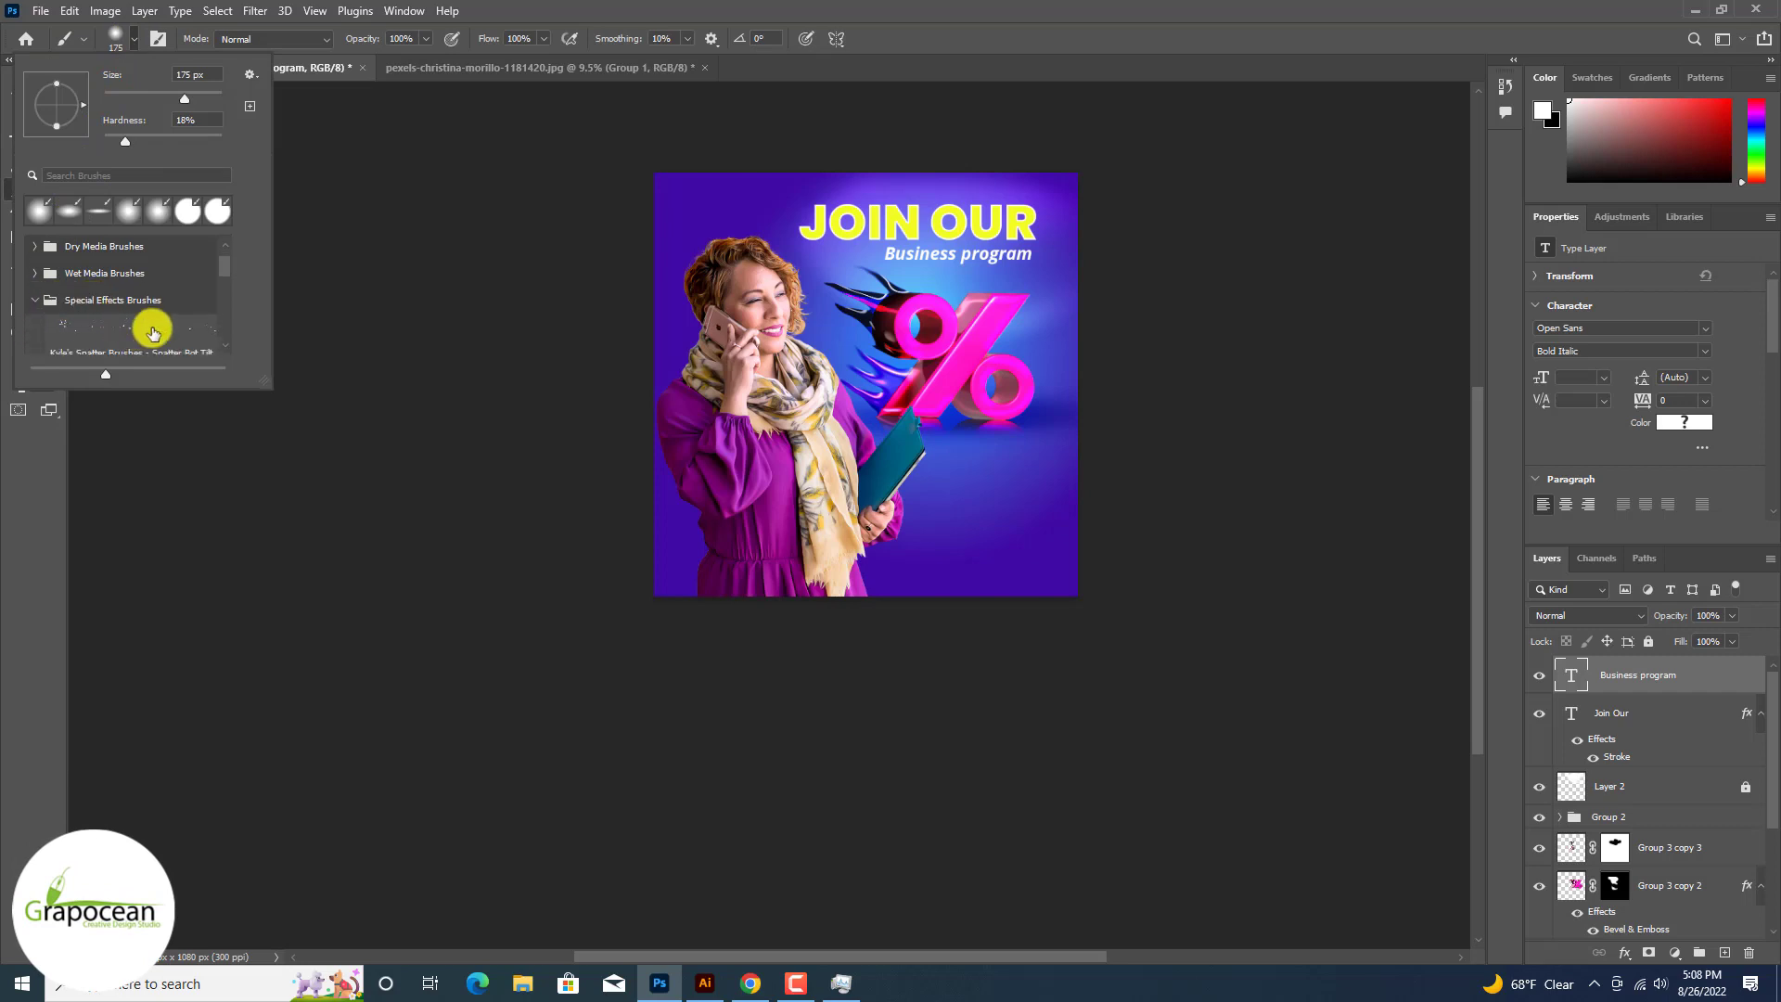
left_click(1724, 952)
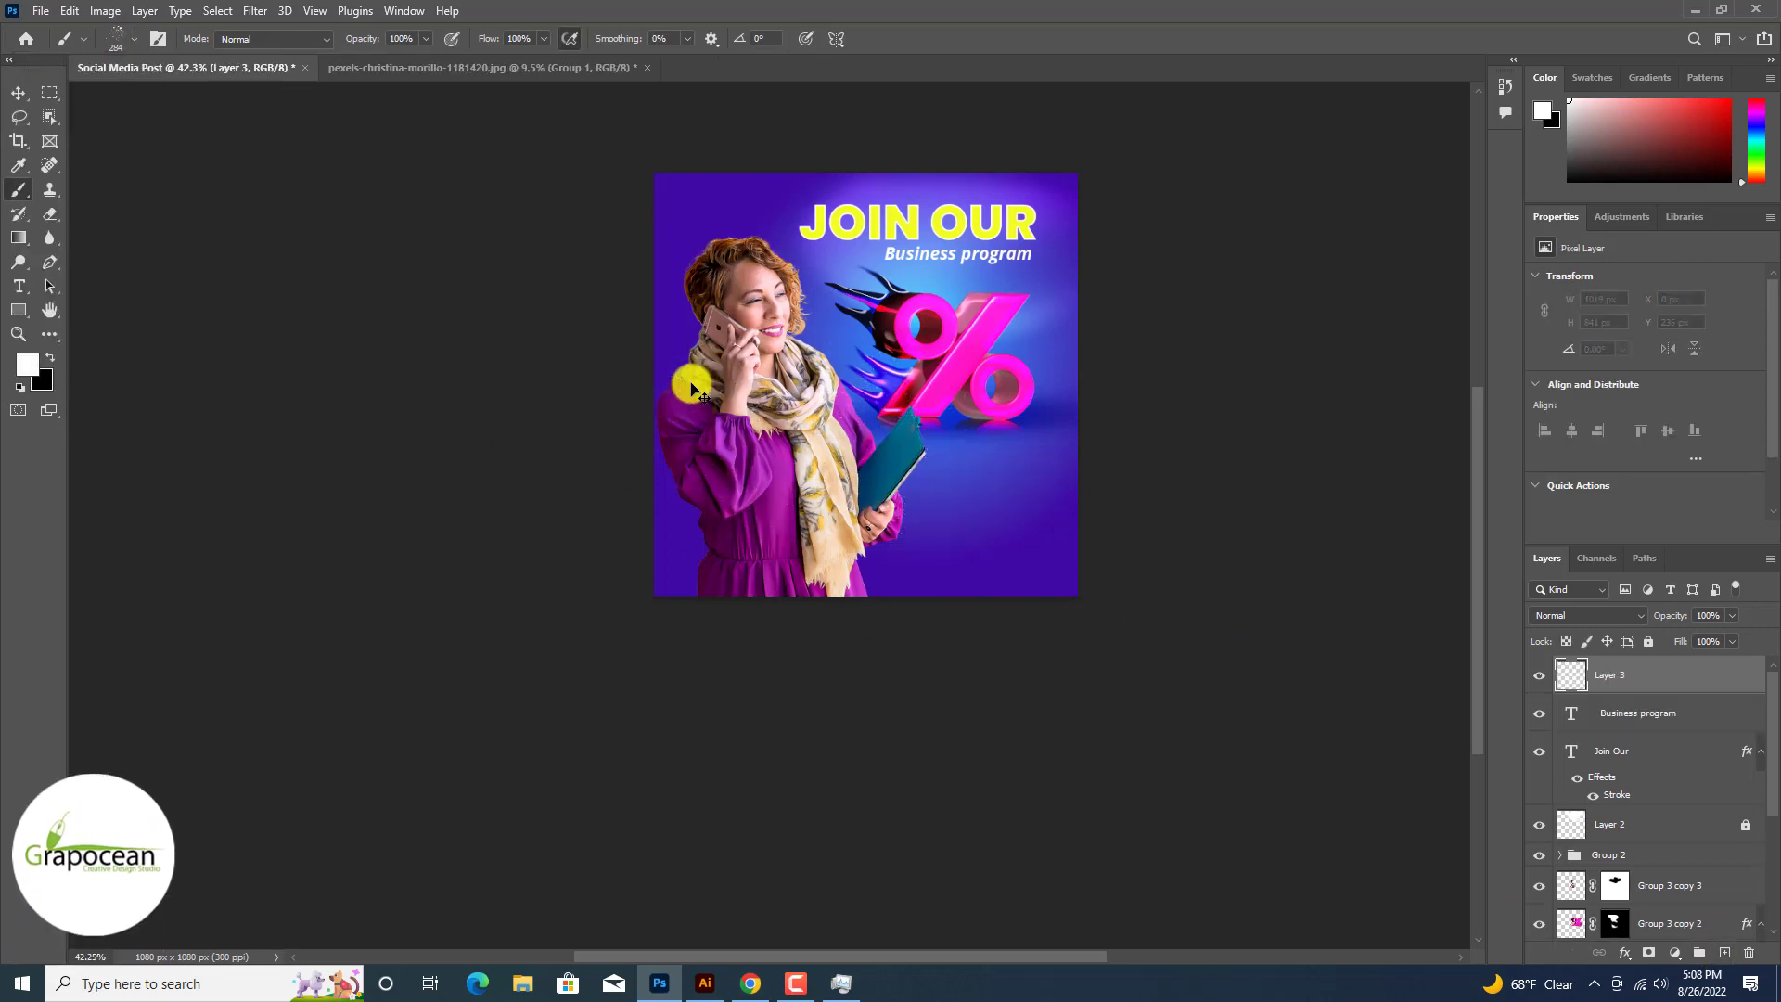
Step: Try to paint spatter with the brush on Group 3
left_click(1663, 772)
left_click(860, 269)
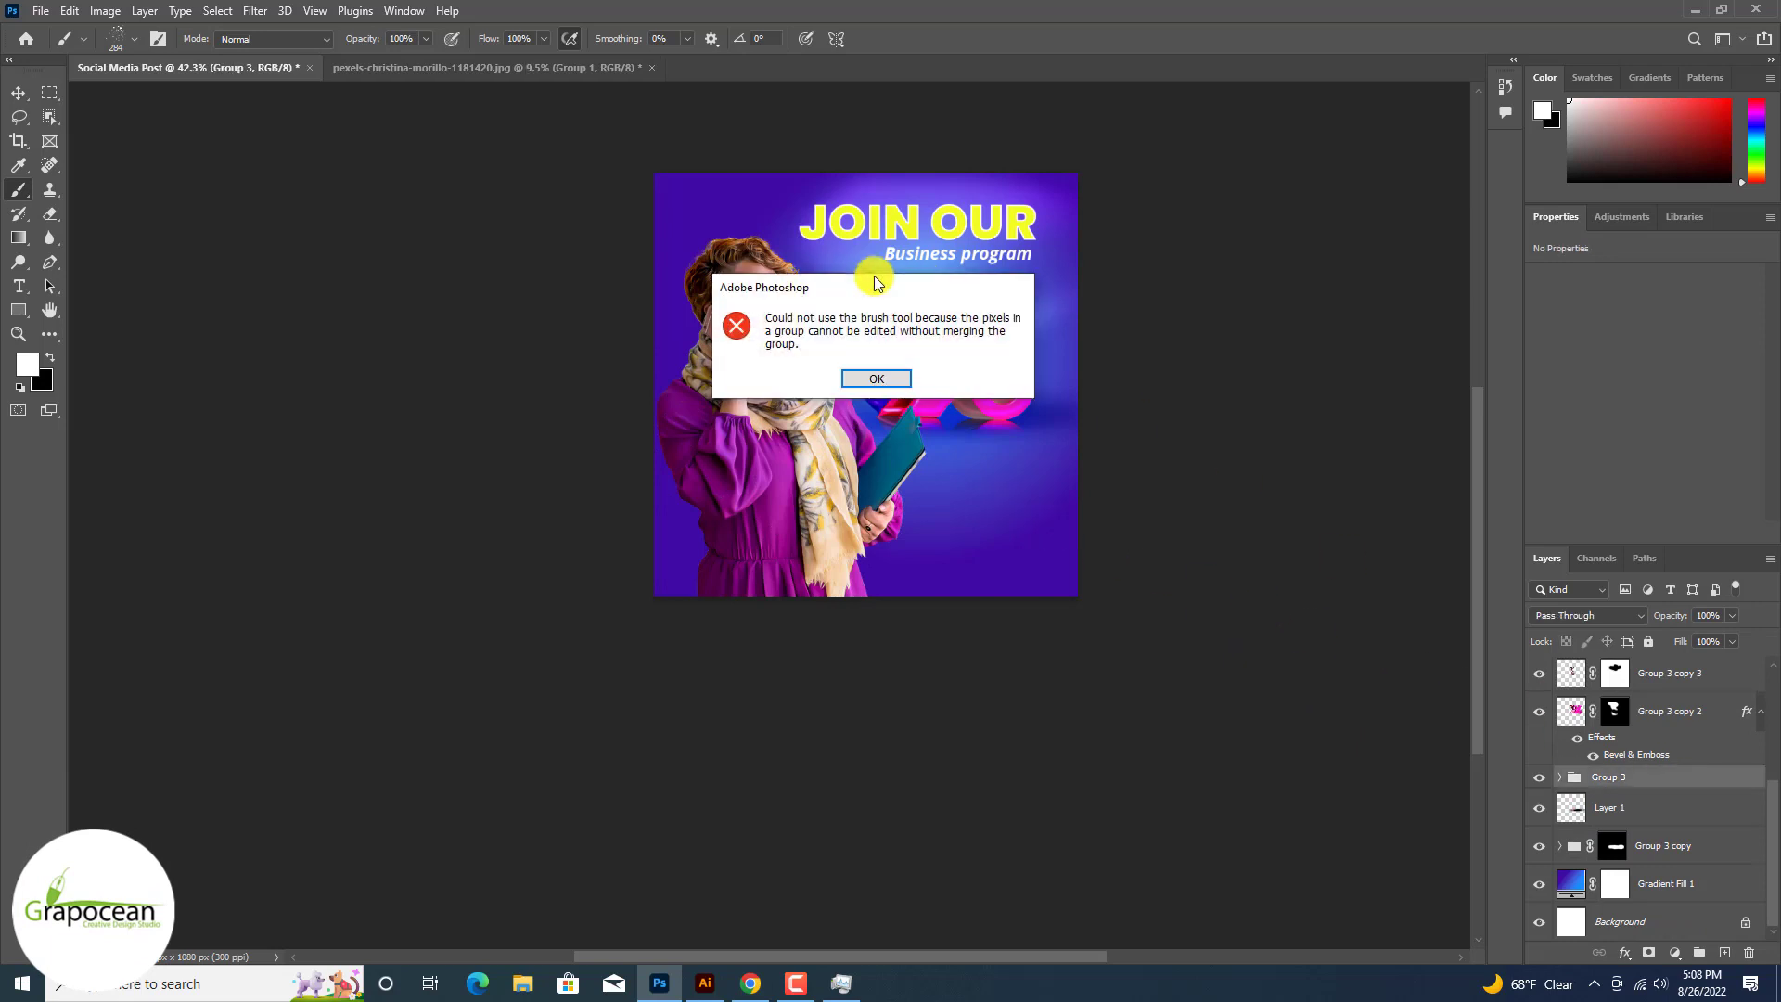
left_click(884, 375)
Step: Add a new layer directly above Group 3 copy and paint white spatter across the background behind the woman and percent sign
left_click(1698, 849)
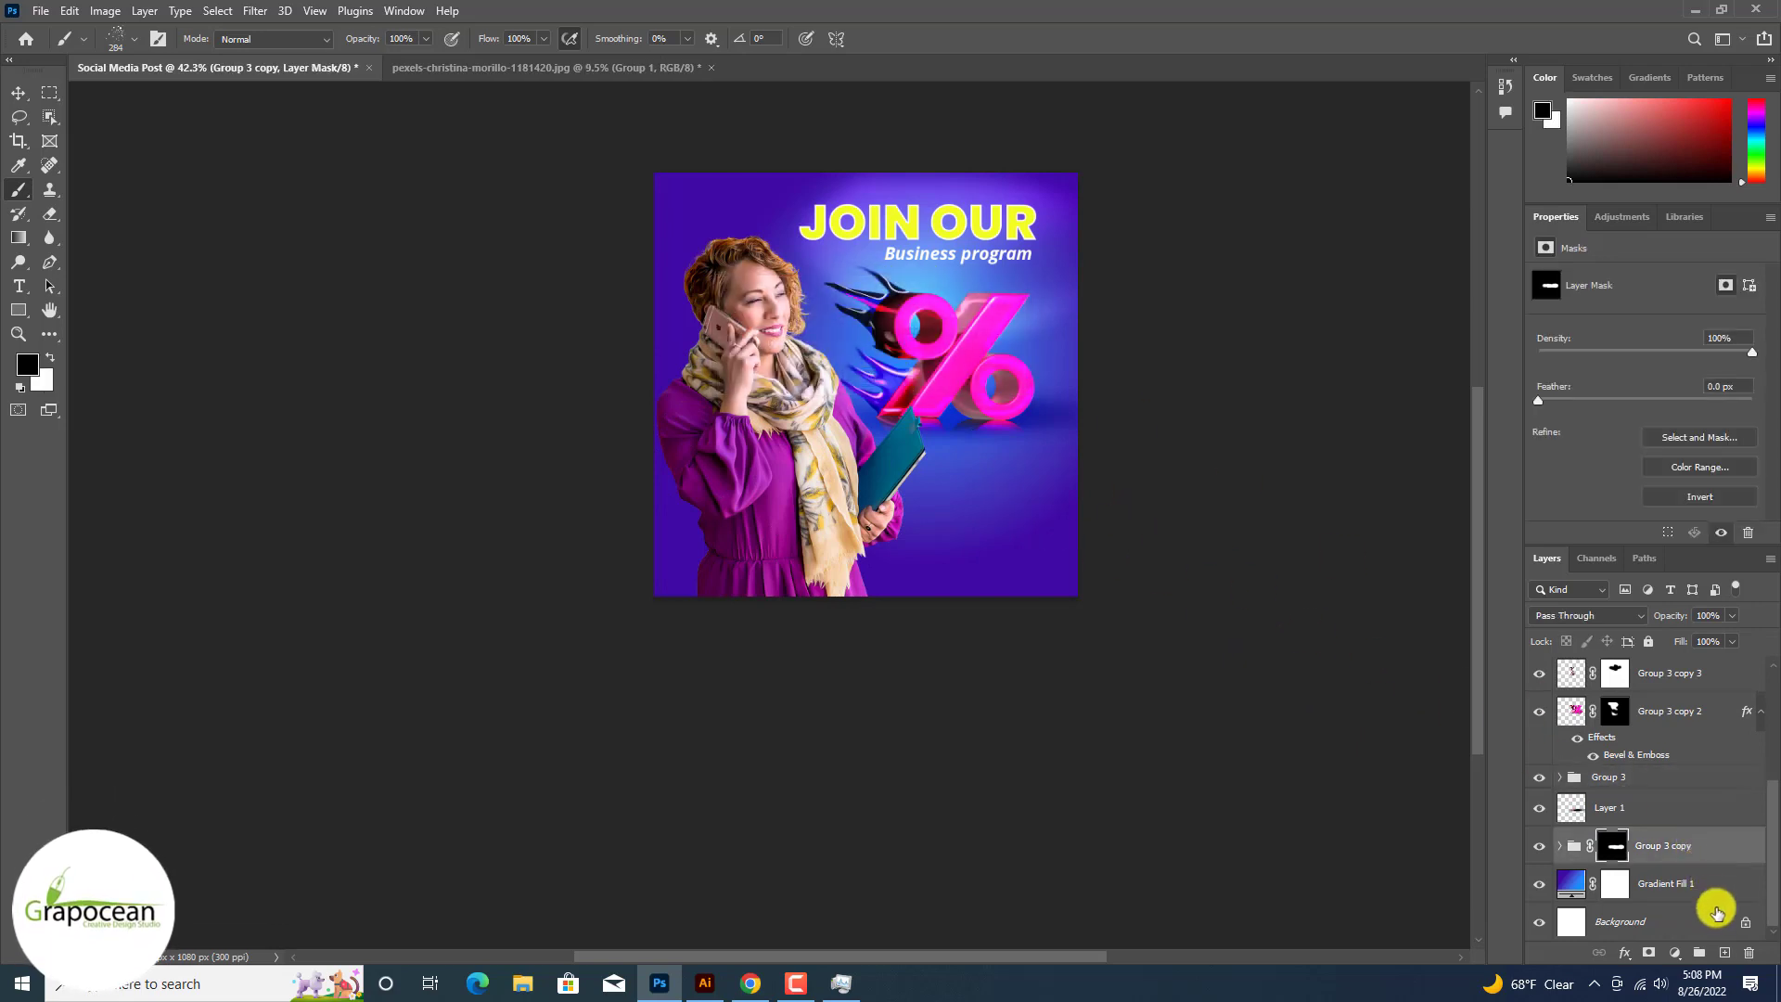
left_click(1727, 954)
mouse_move(961, 355)
left_mouse_down()
mouse_move(649, 325)
mouse_move(603, 290)
left_mouse_up()
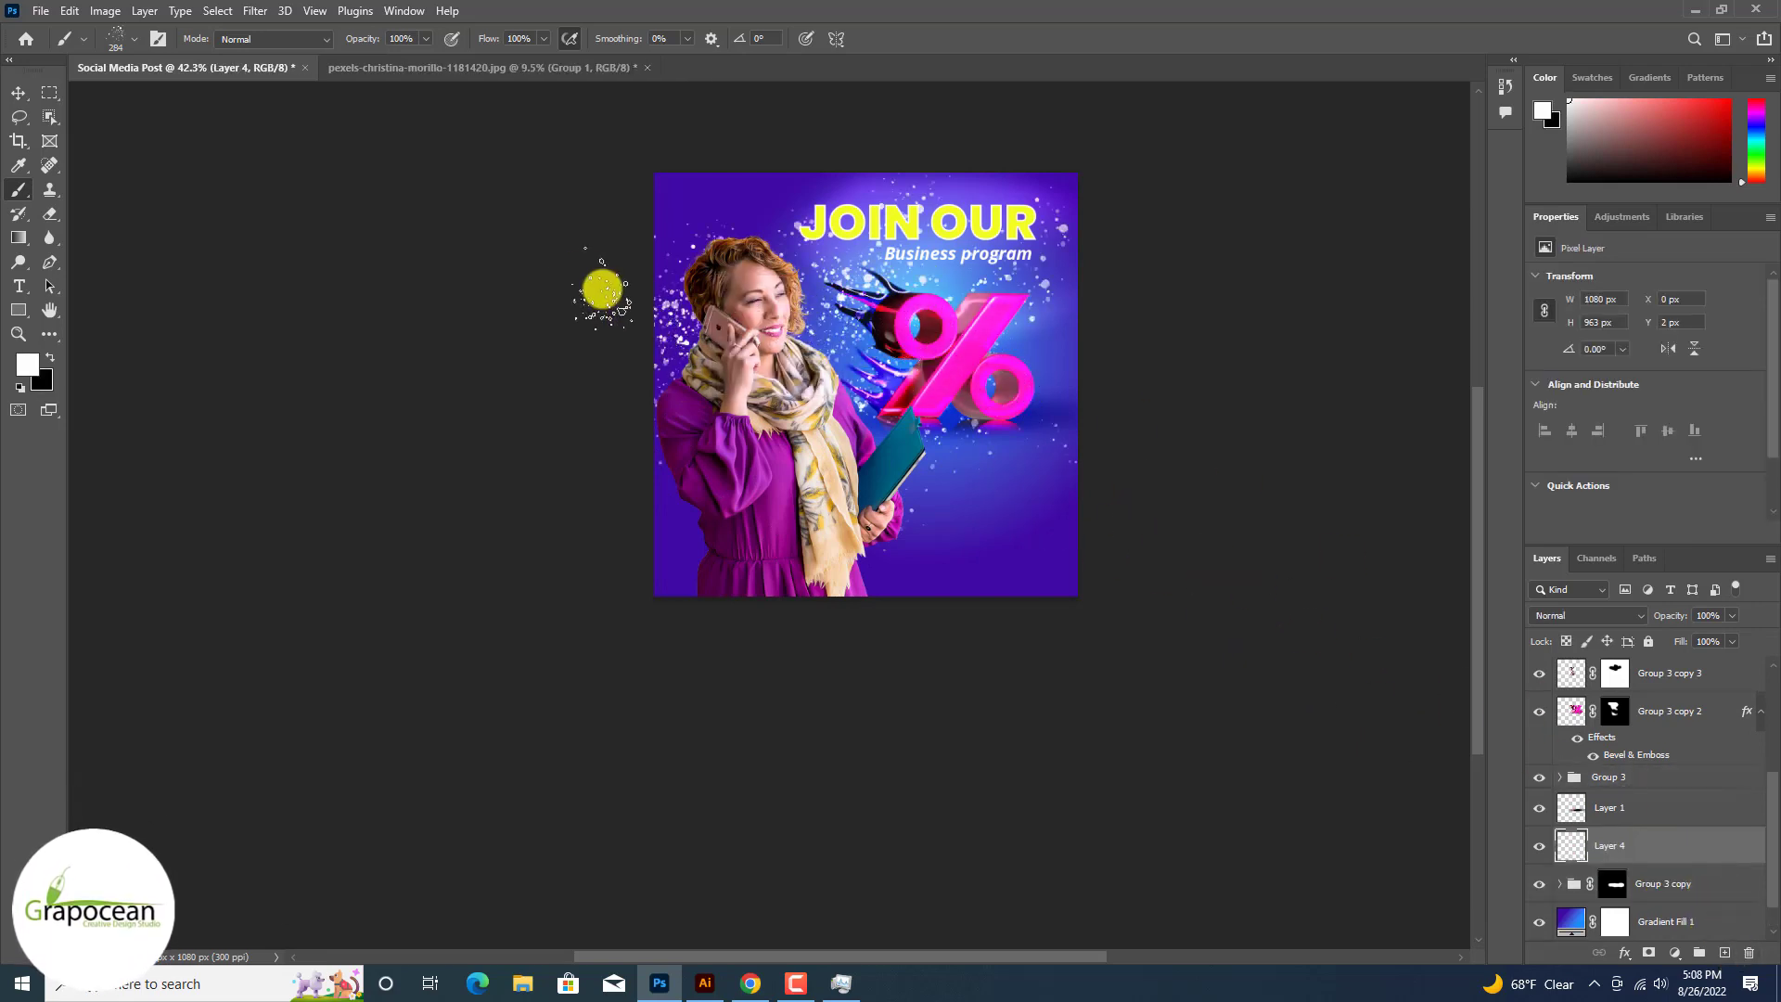
Step: Apply a Gaussian Blur with a 19.4 pixel radius to the white spatter on Layer 4
left_click(257, 12)
mouse_move(371, 247)
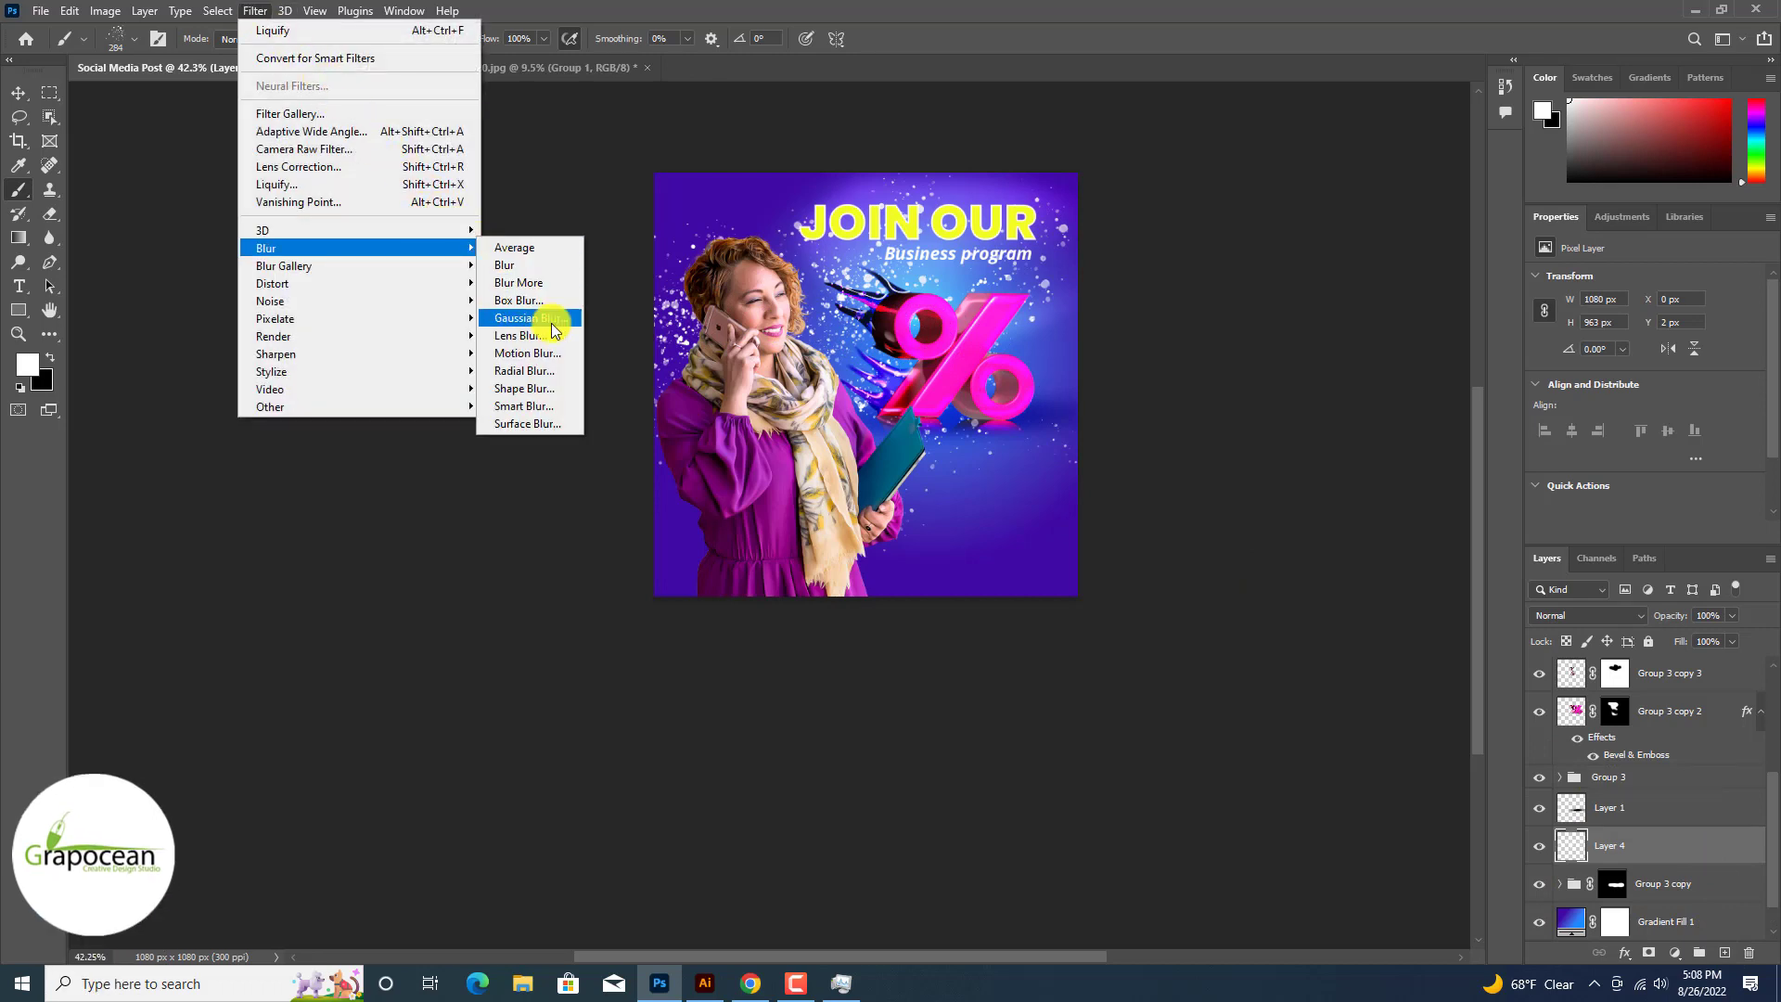
left_click(547, 318)
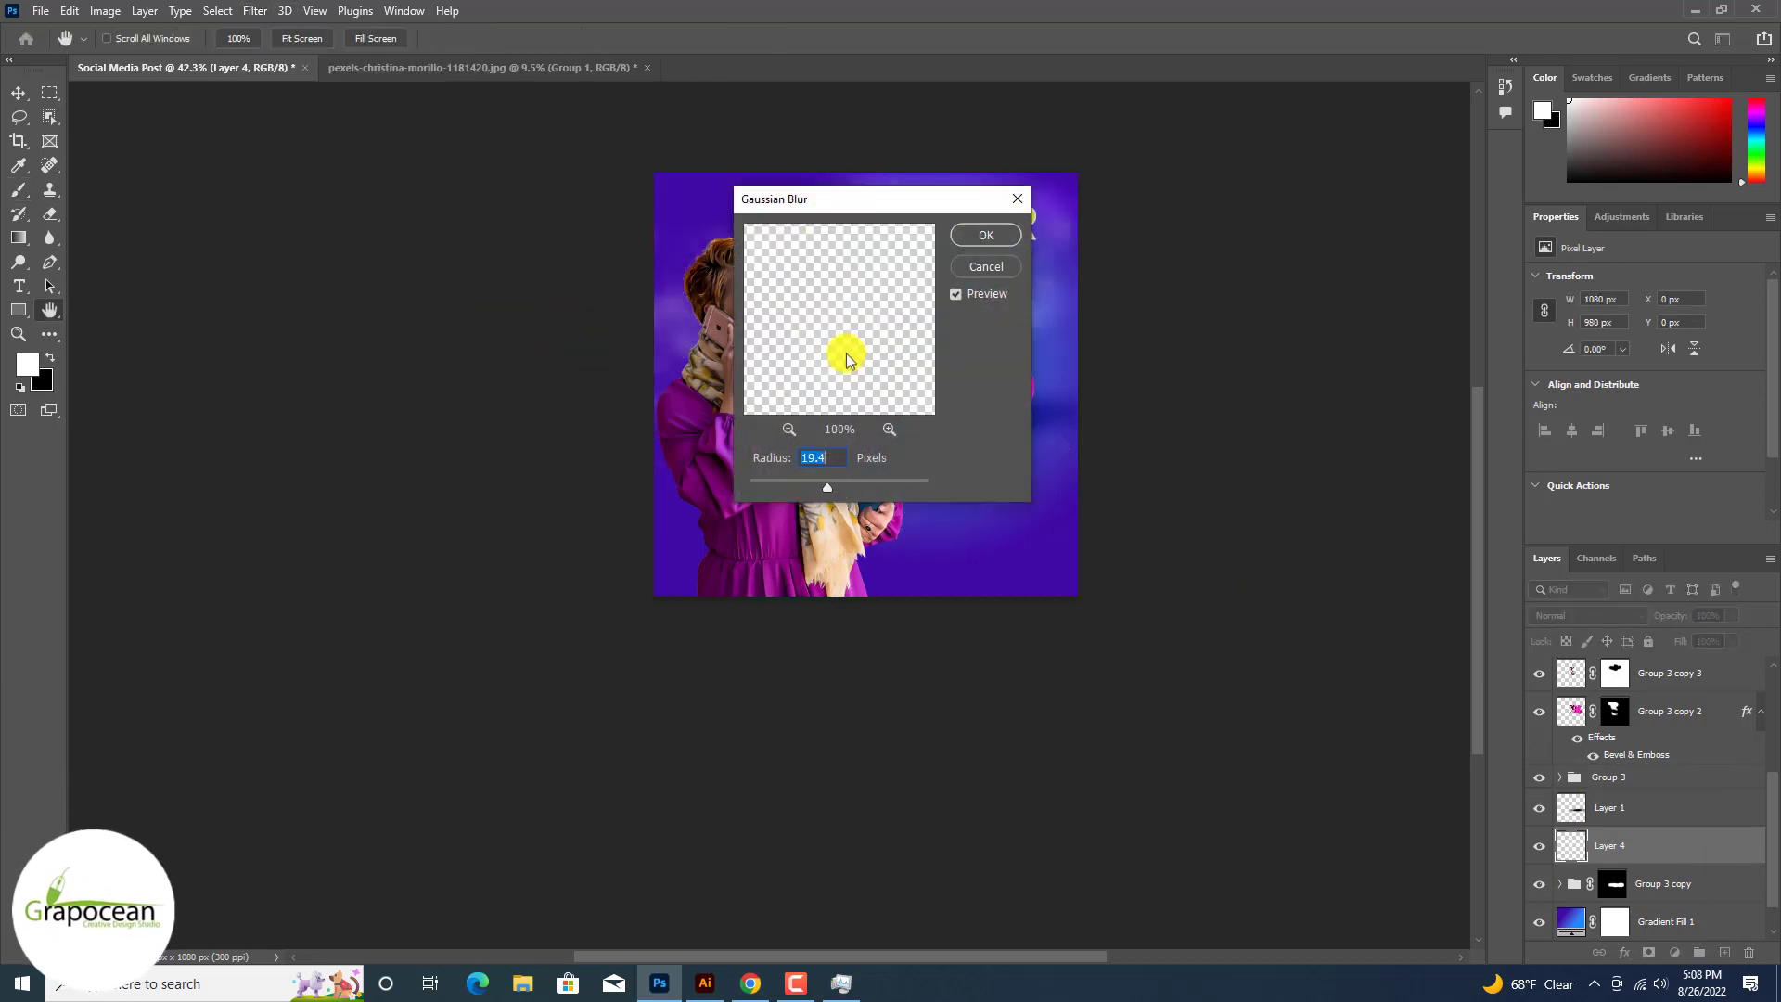
left_click_drag(884, 201, 760, 521)
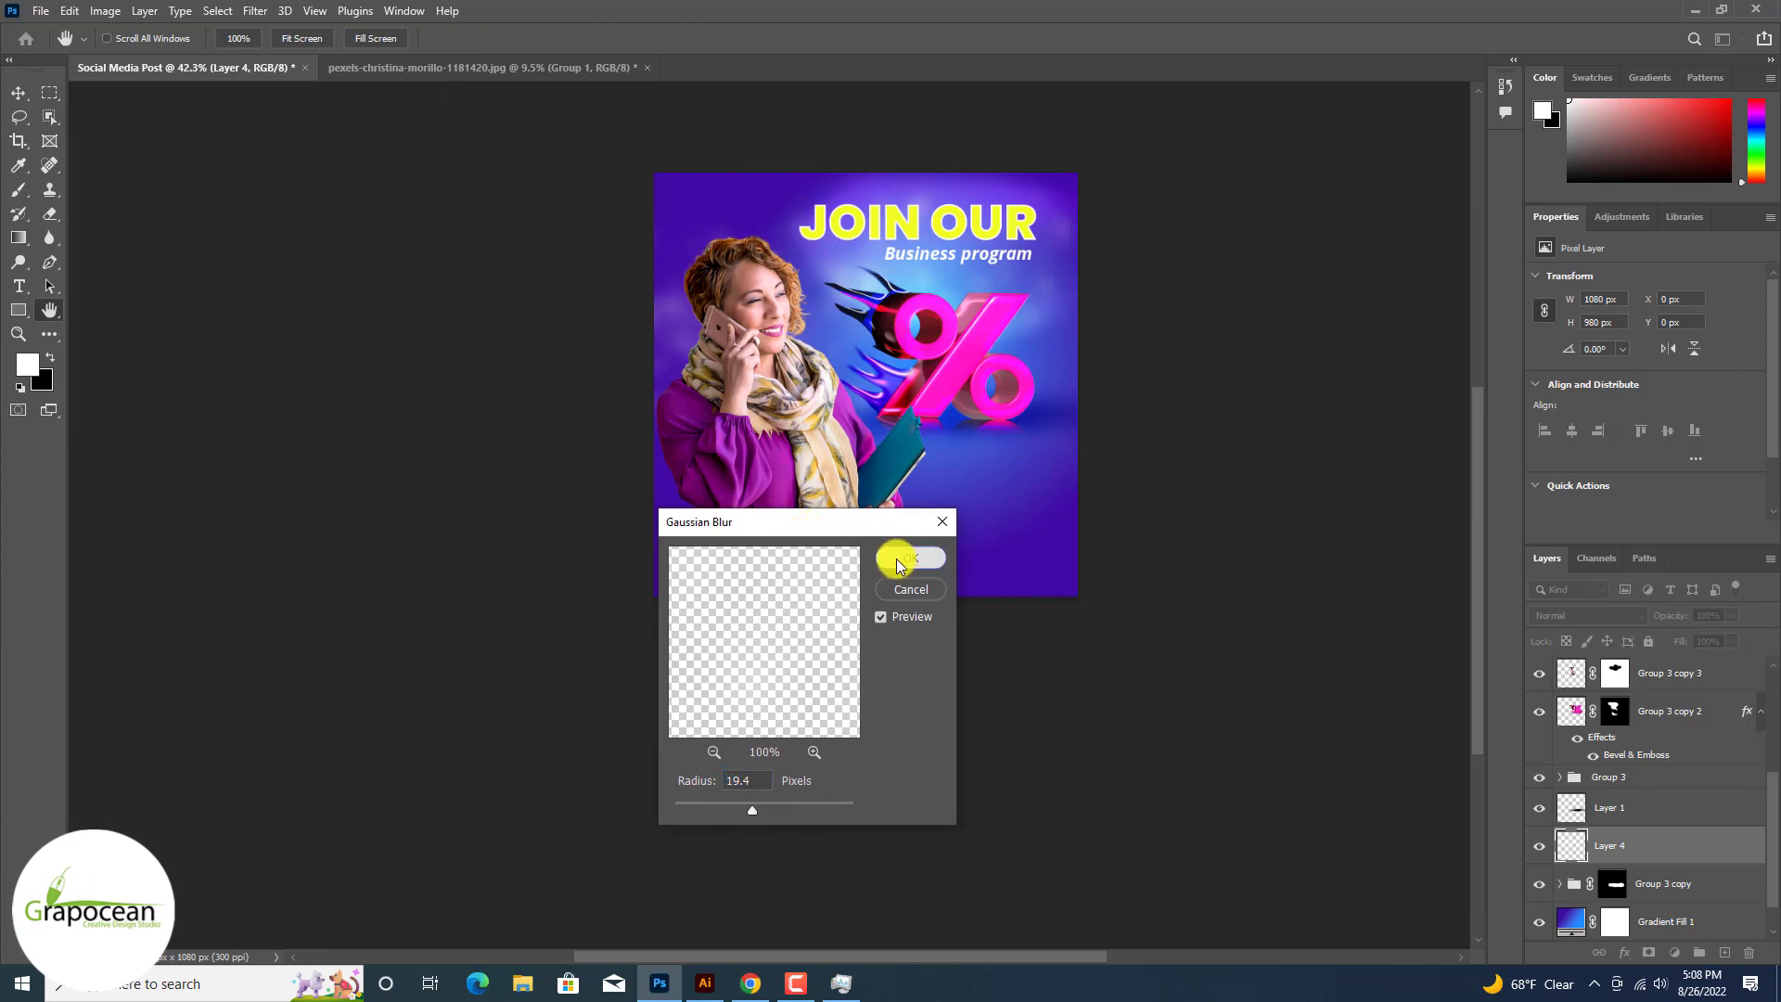
left_click(898, 560)
key("b")
left_click(19, 93)
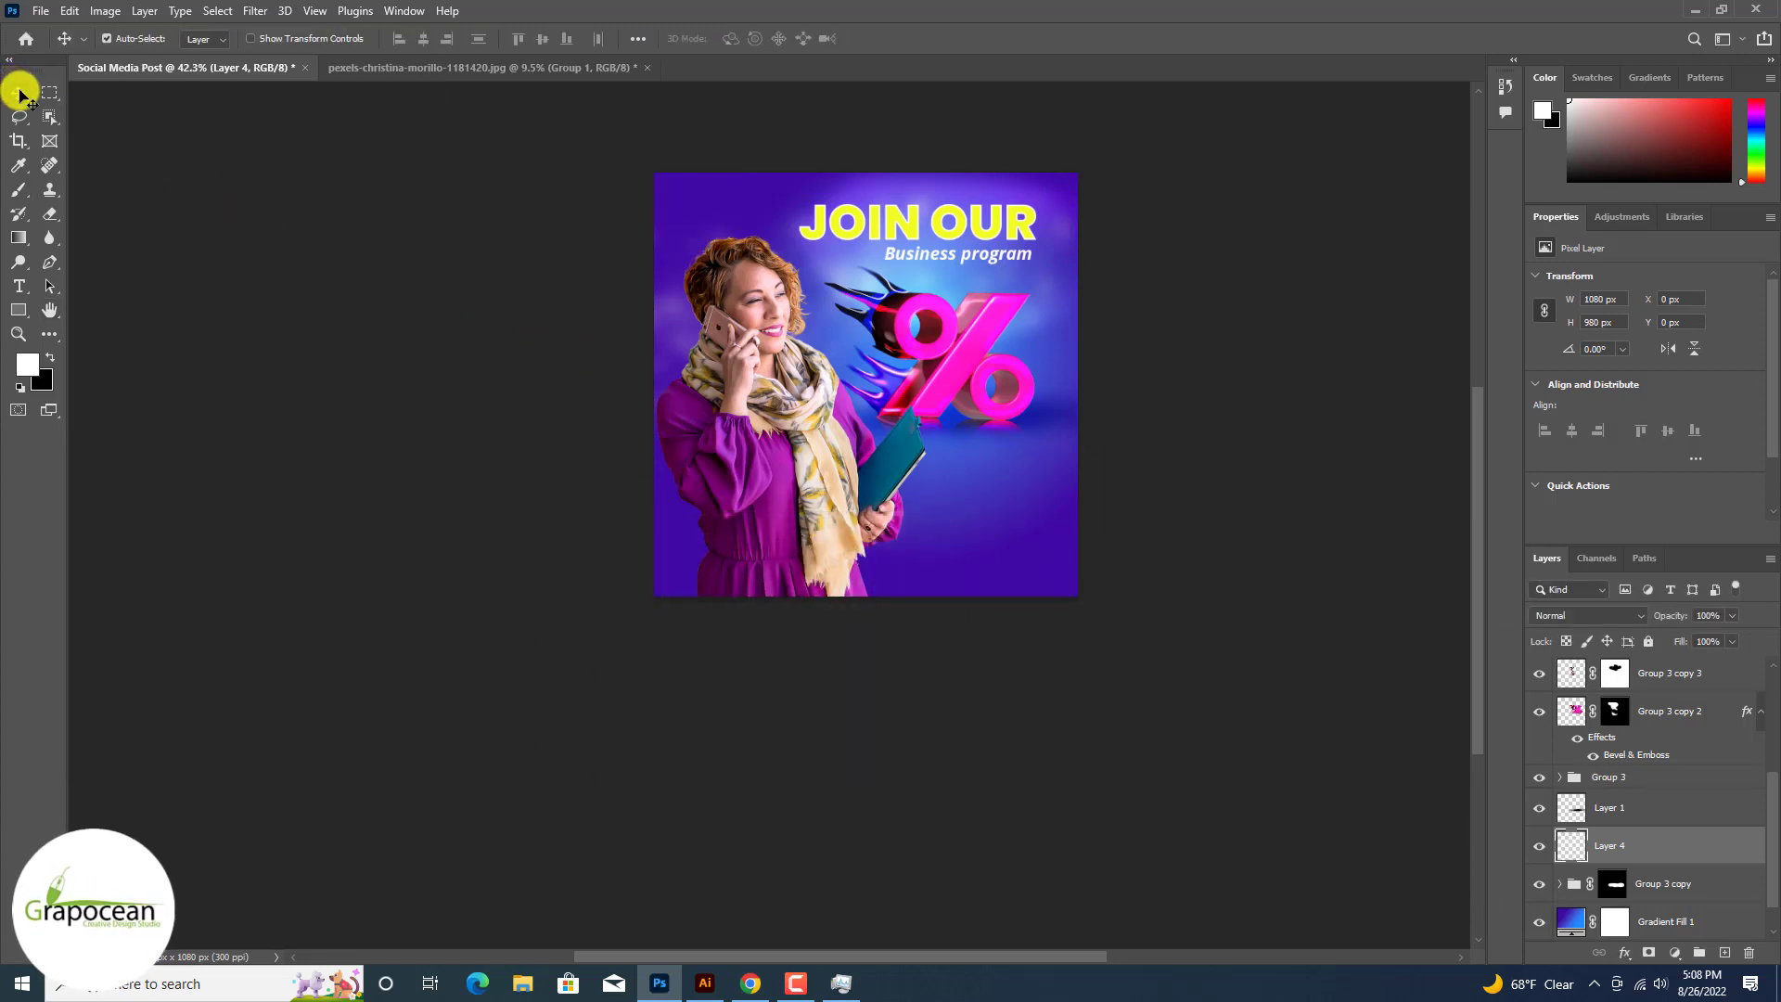
Step: Draw a rectangle about 235 by 74 px below the percent sign, beside the woman's folder
scroll(19, 94, "up", 3)
scroll(20, 94, "up", 1)
right_click(15, 318)
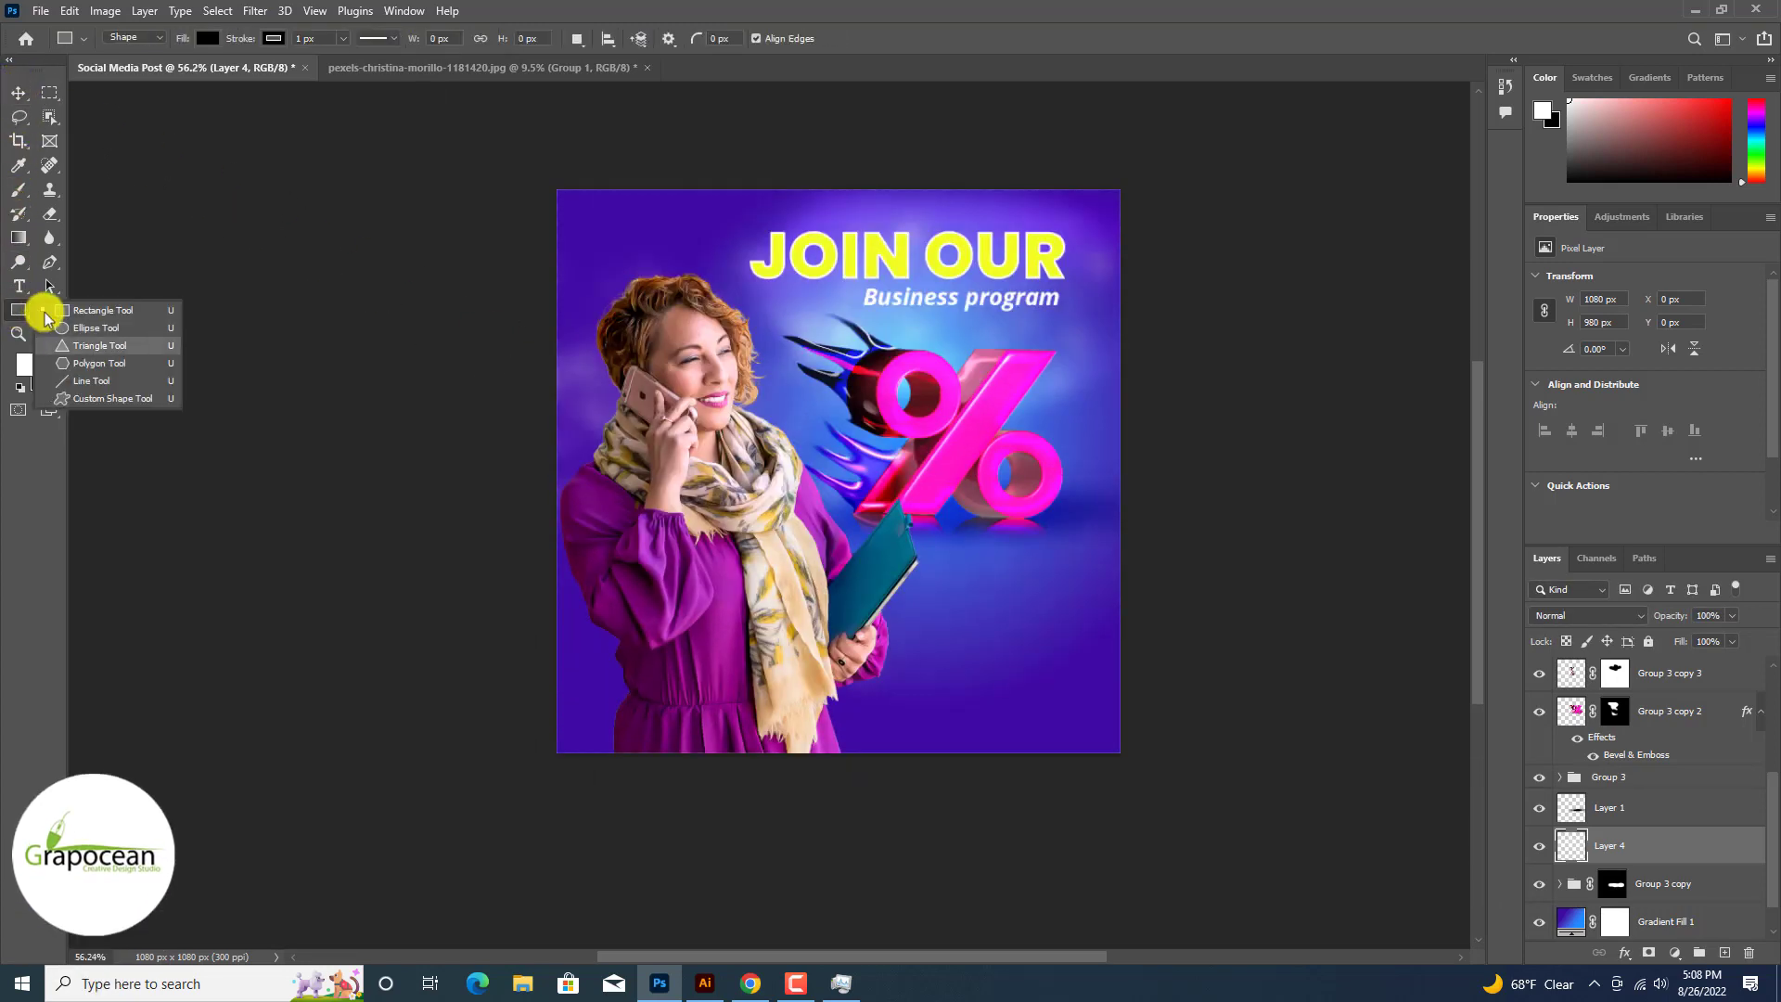
left_click(80, 309)
scroll(449, 421, "up", 2)
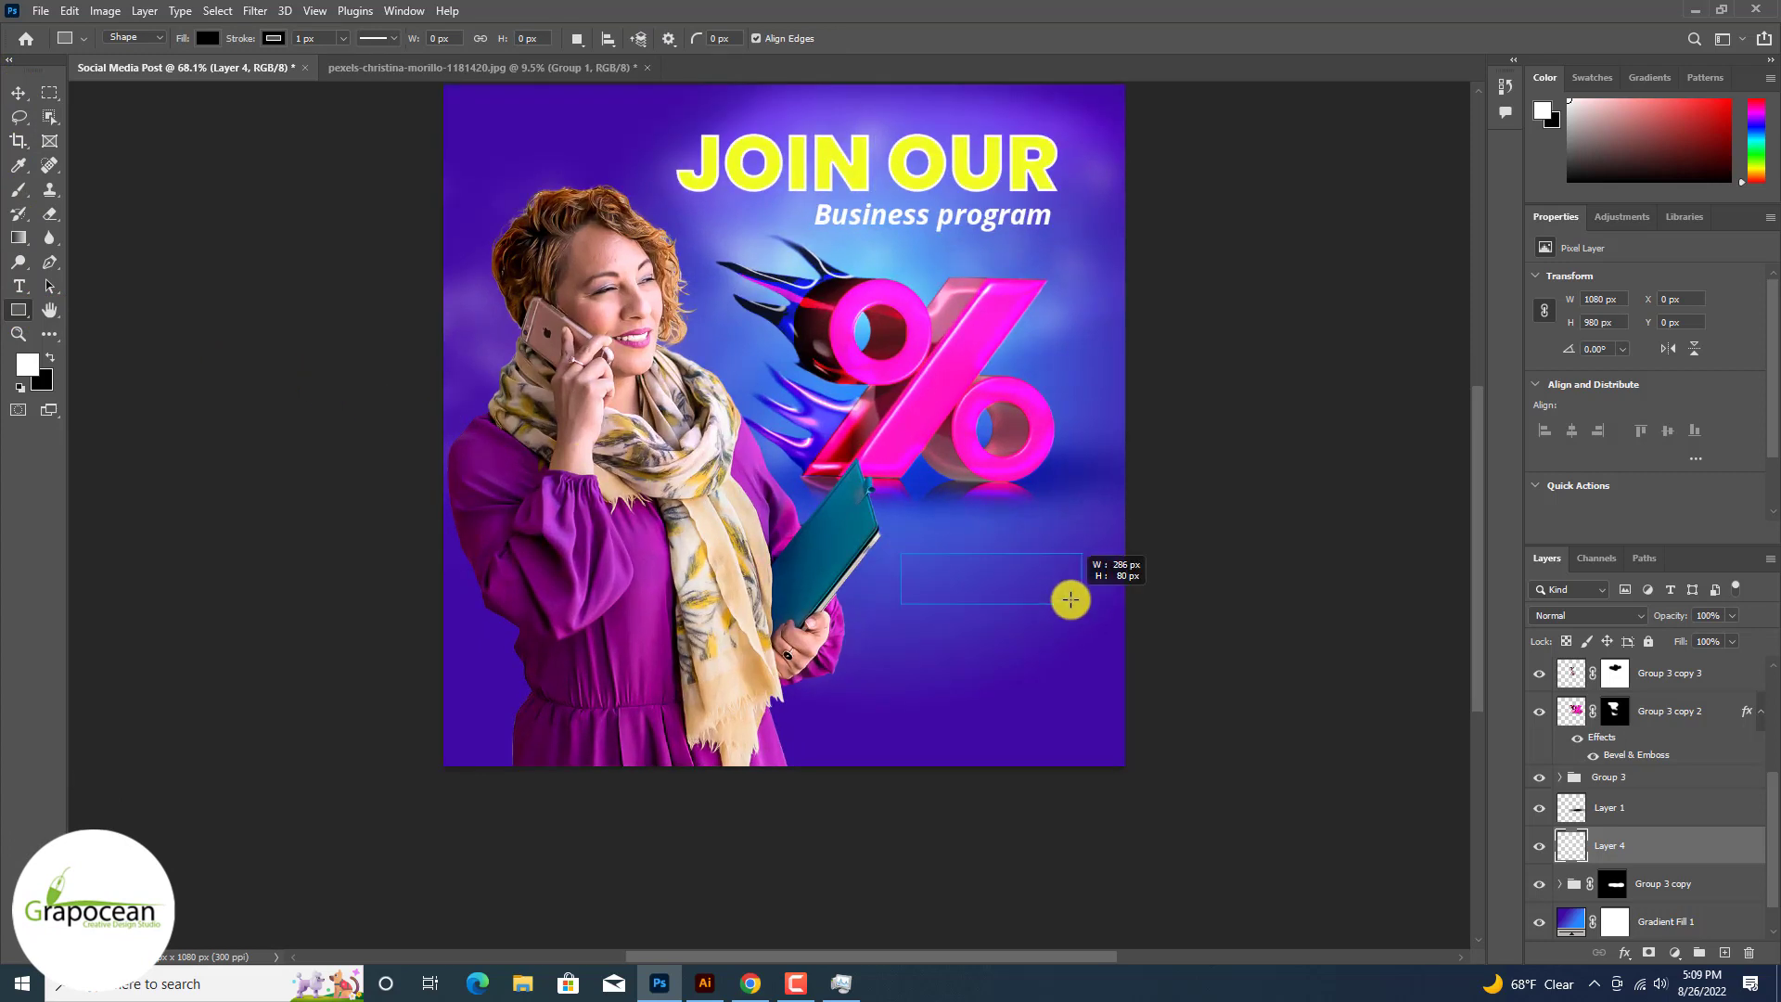
left_click_drag(1071, 600, 1050, 600)
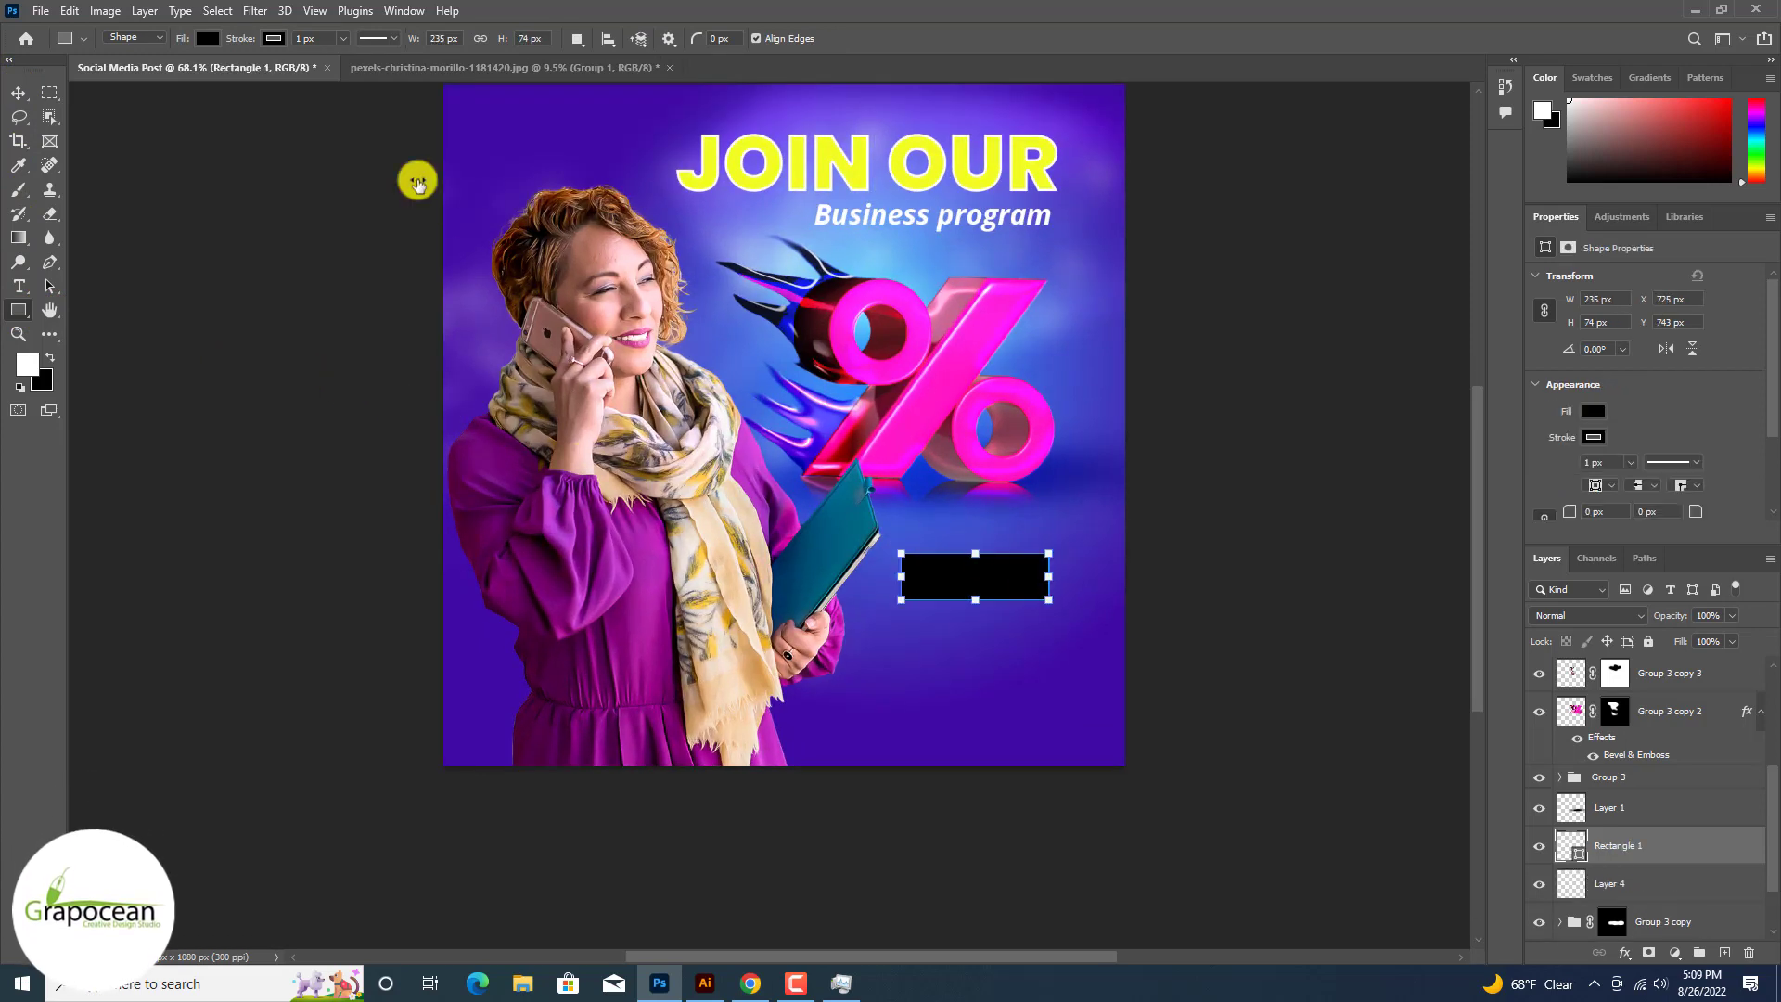
Step: Remove the rectangle's fill and stroke, and round its corners to 37 px
left_click(207, 38)
left_click(98, 73)
left_click(273, 38)
left_click(167, 74)
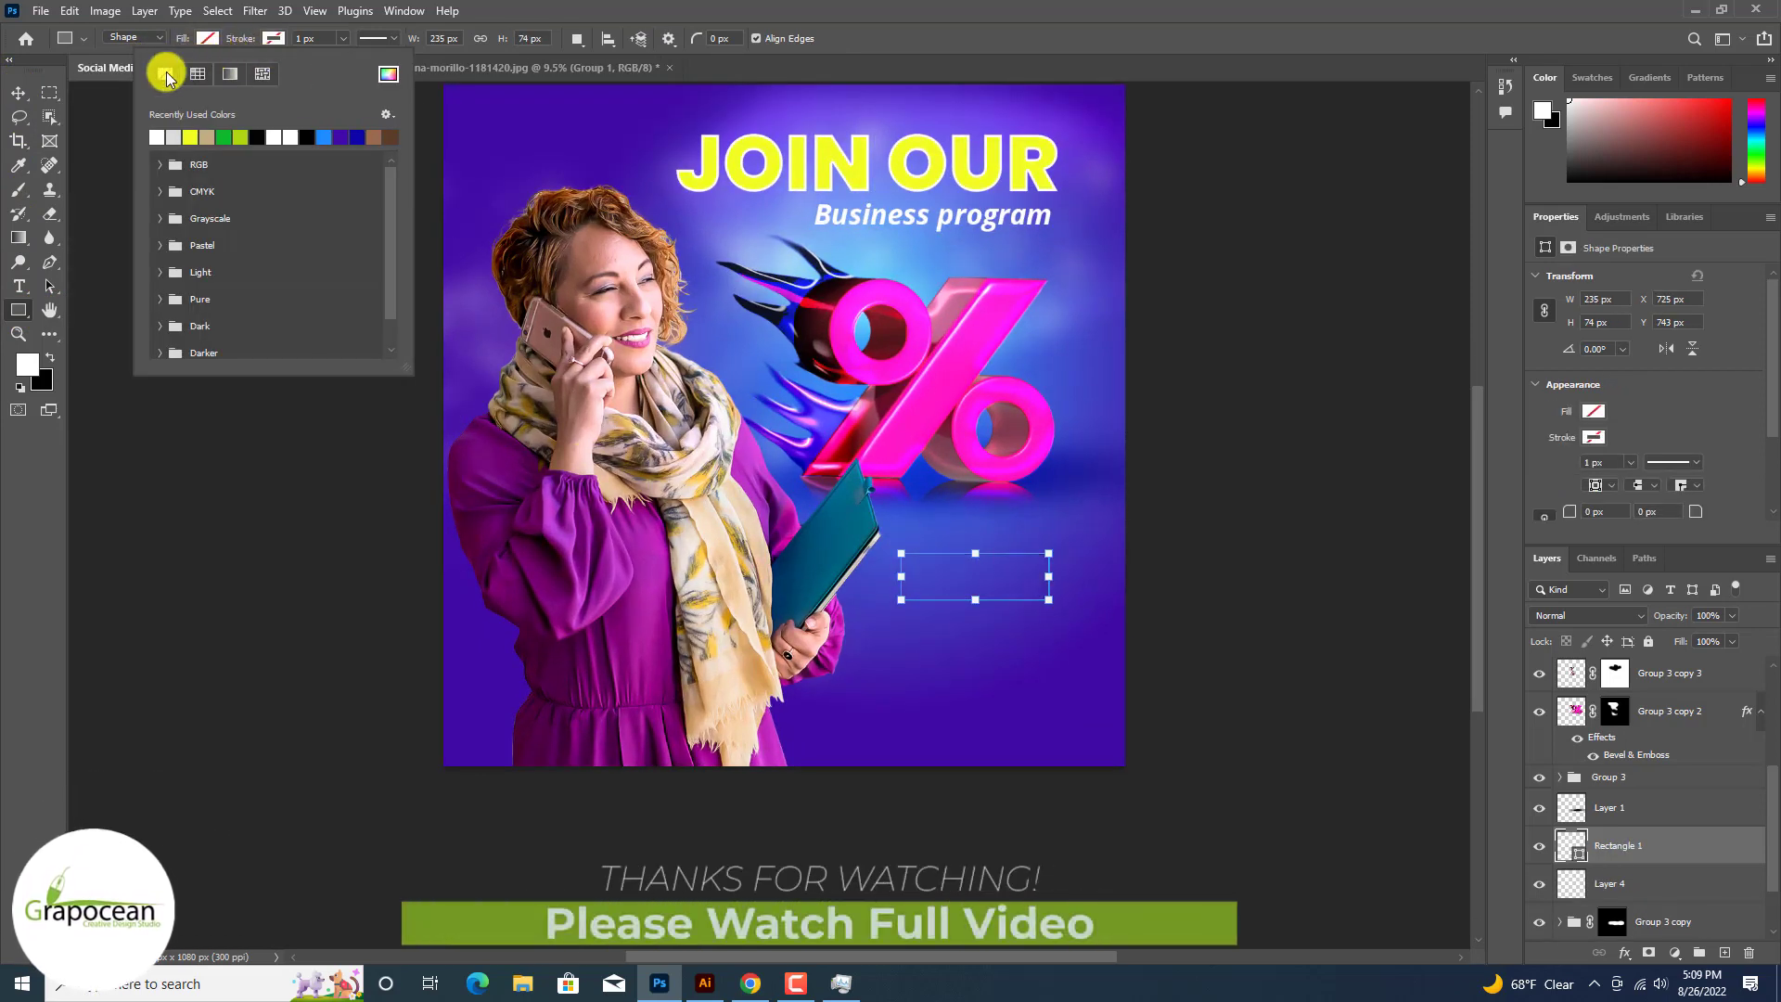
left_click_drag(1570, 511, 1623, 509)
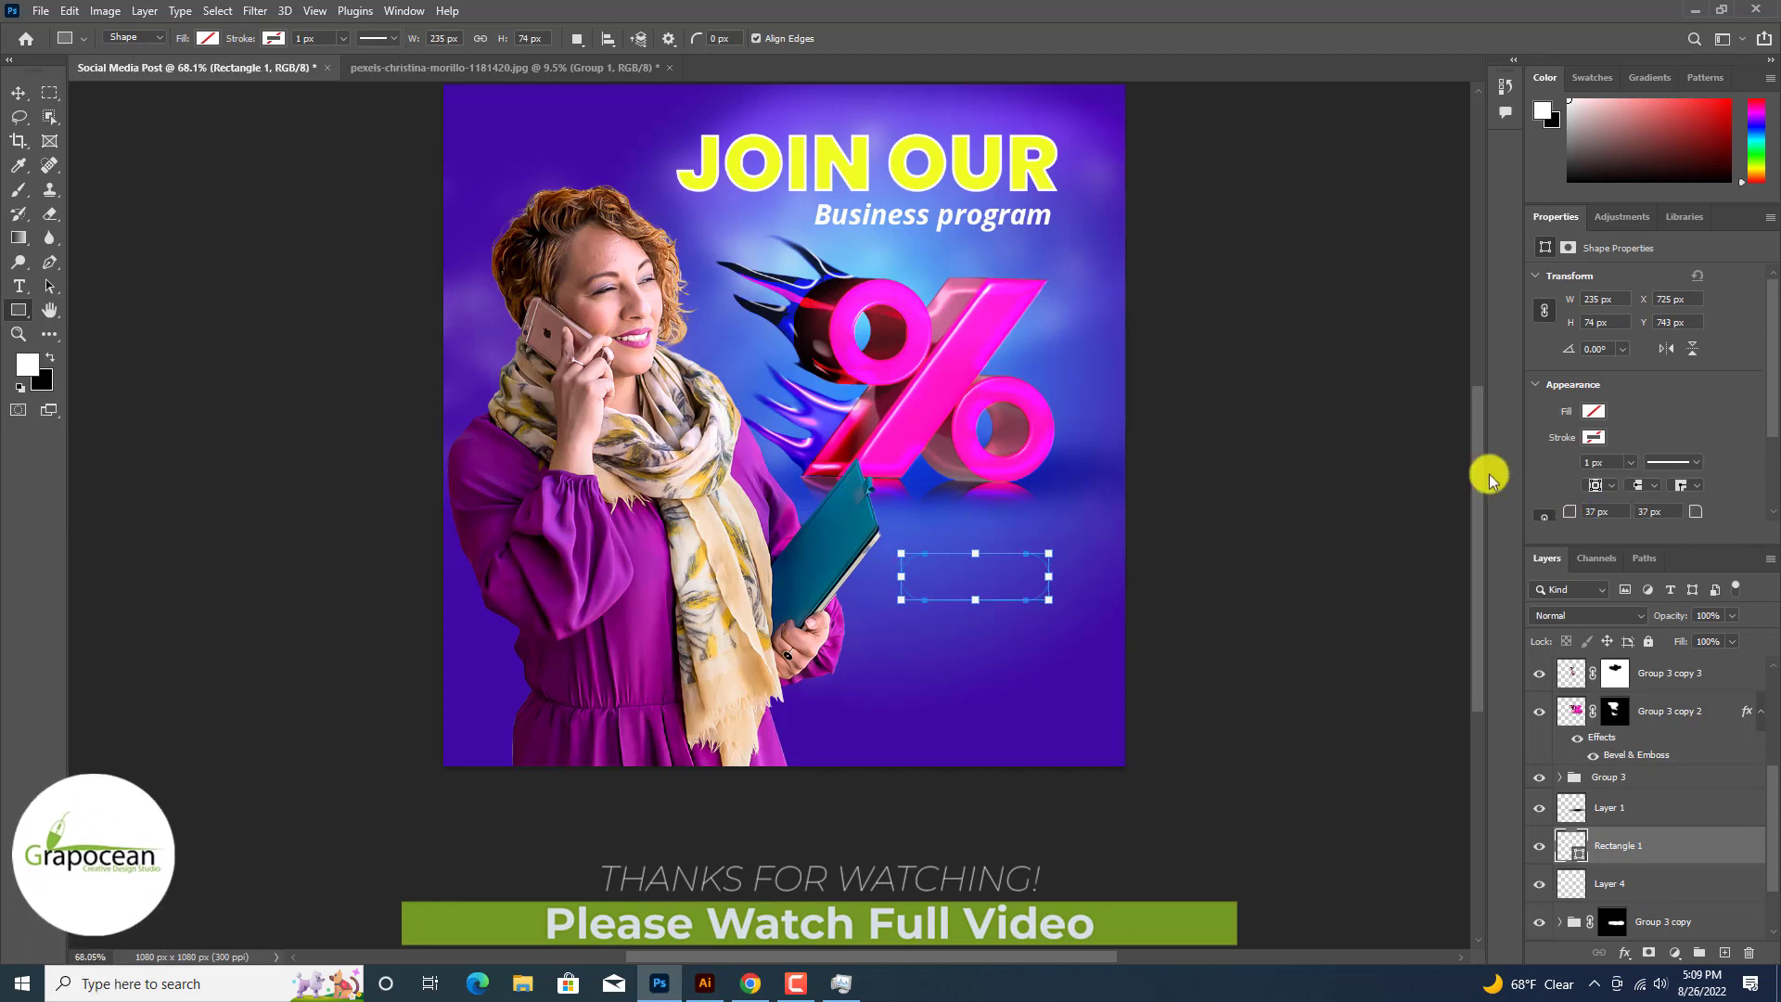
Step: Give the rounded rectangle a white stroke
left_click(18, 93)
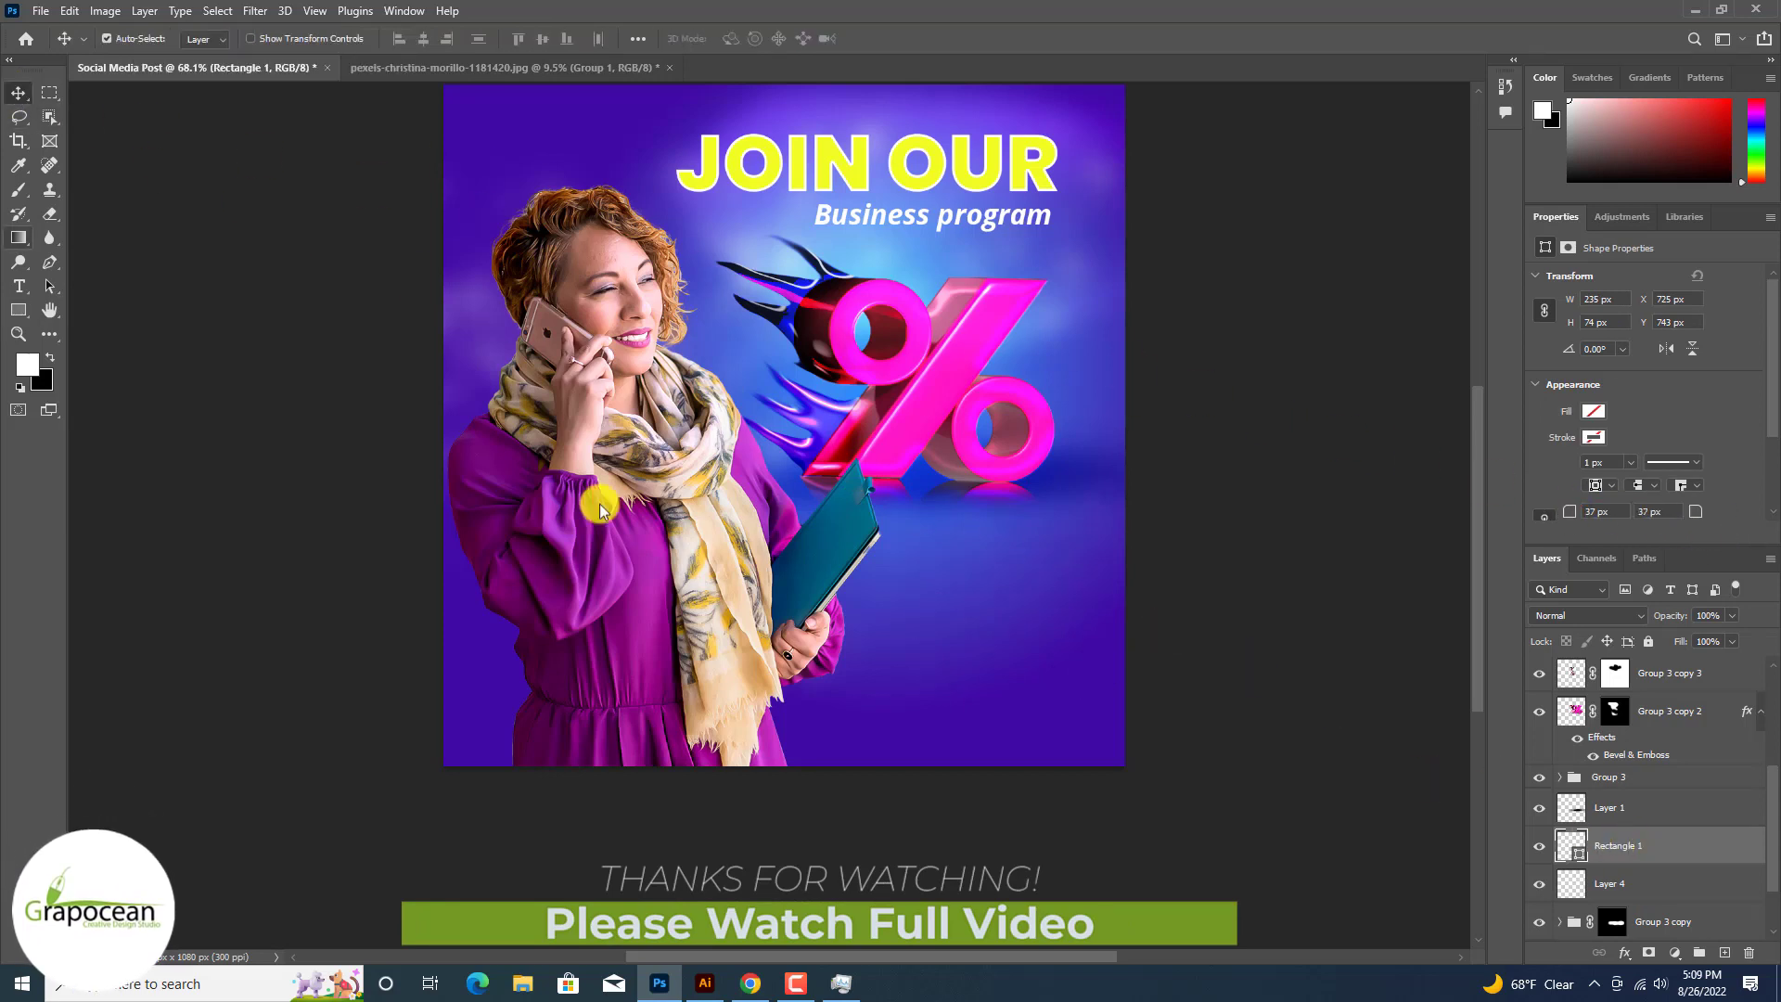
key("u")
left_click(271, 38)
left_click(155, 137)
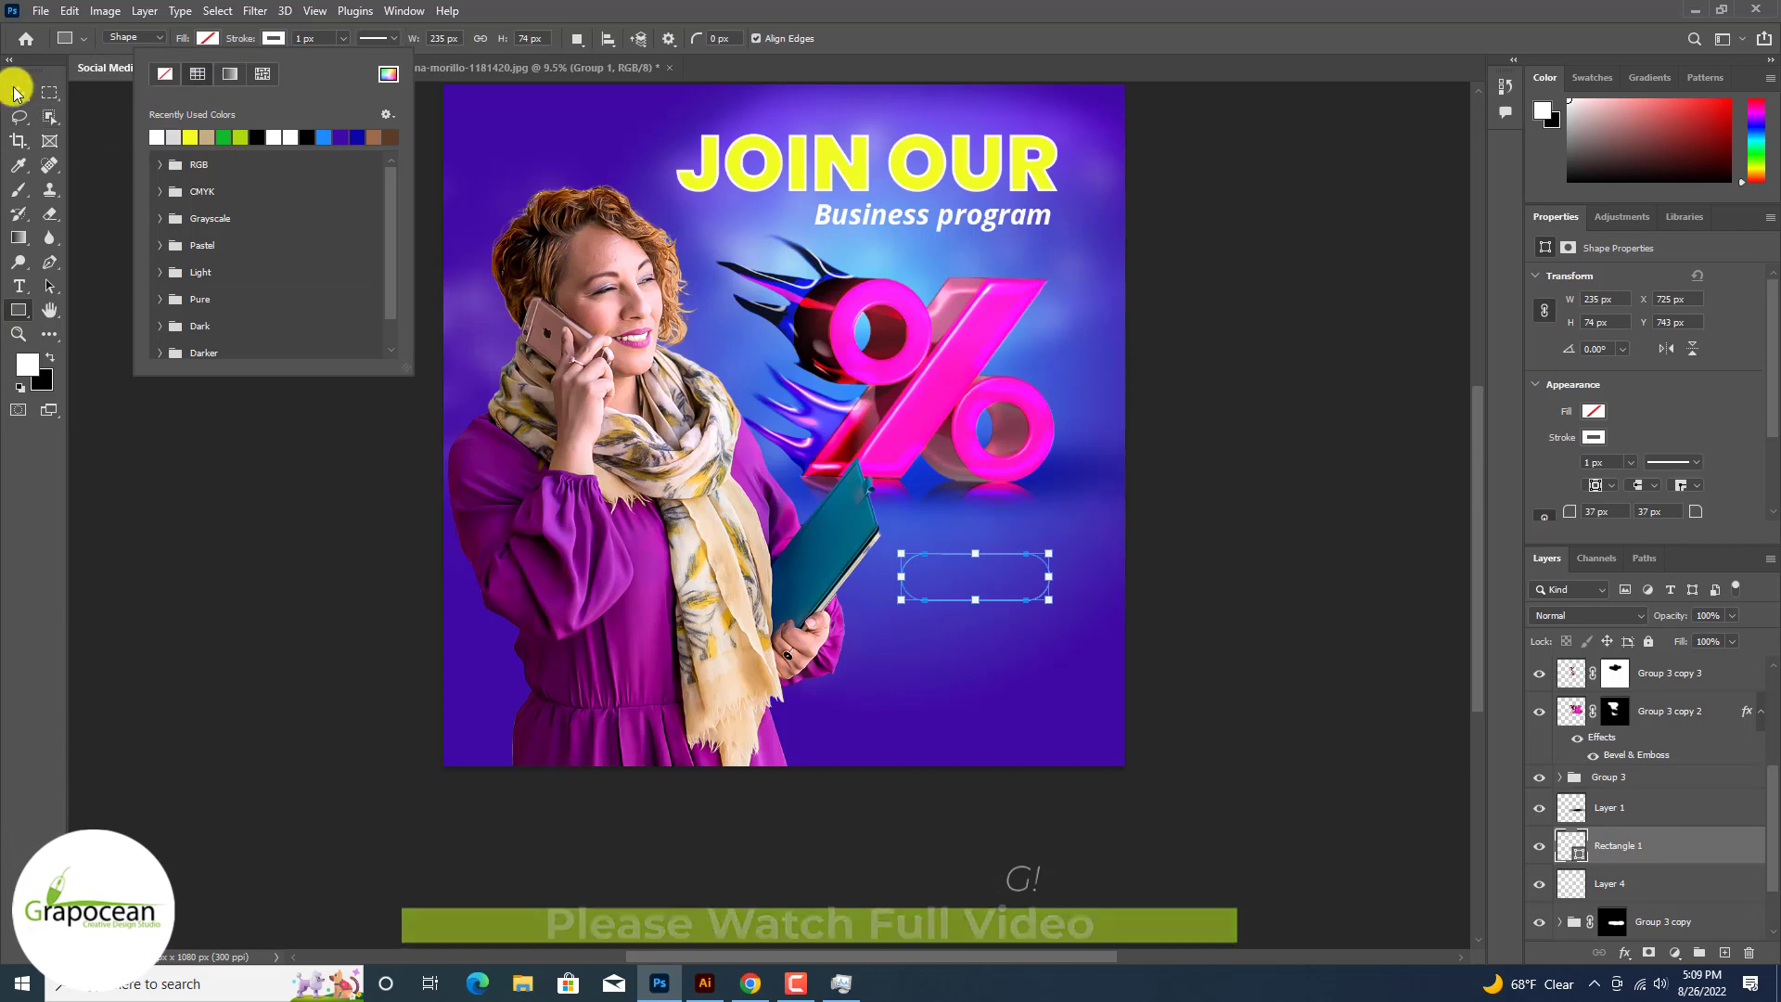
left_click(17, 93)
Step: Add a white "Start Now" text layer at 9 pt and position it inside the rounded outline
left_click(17, 287)
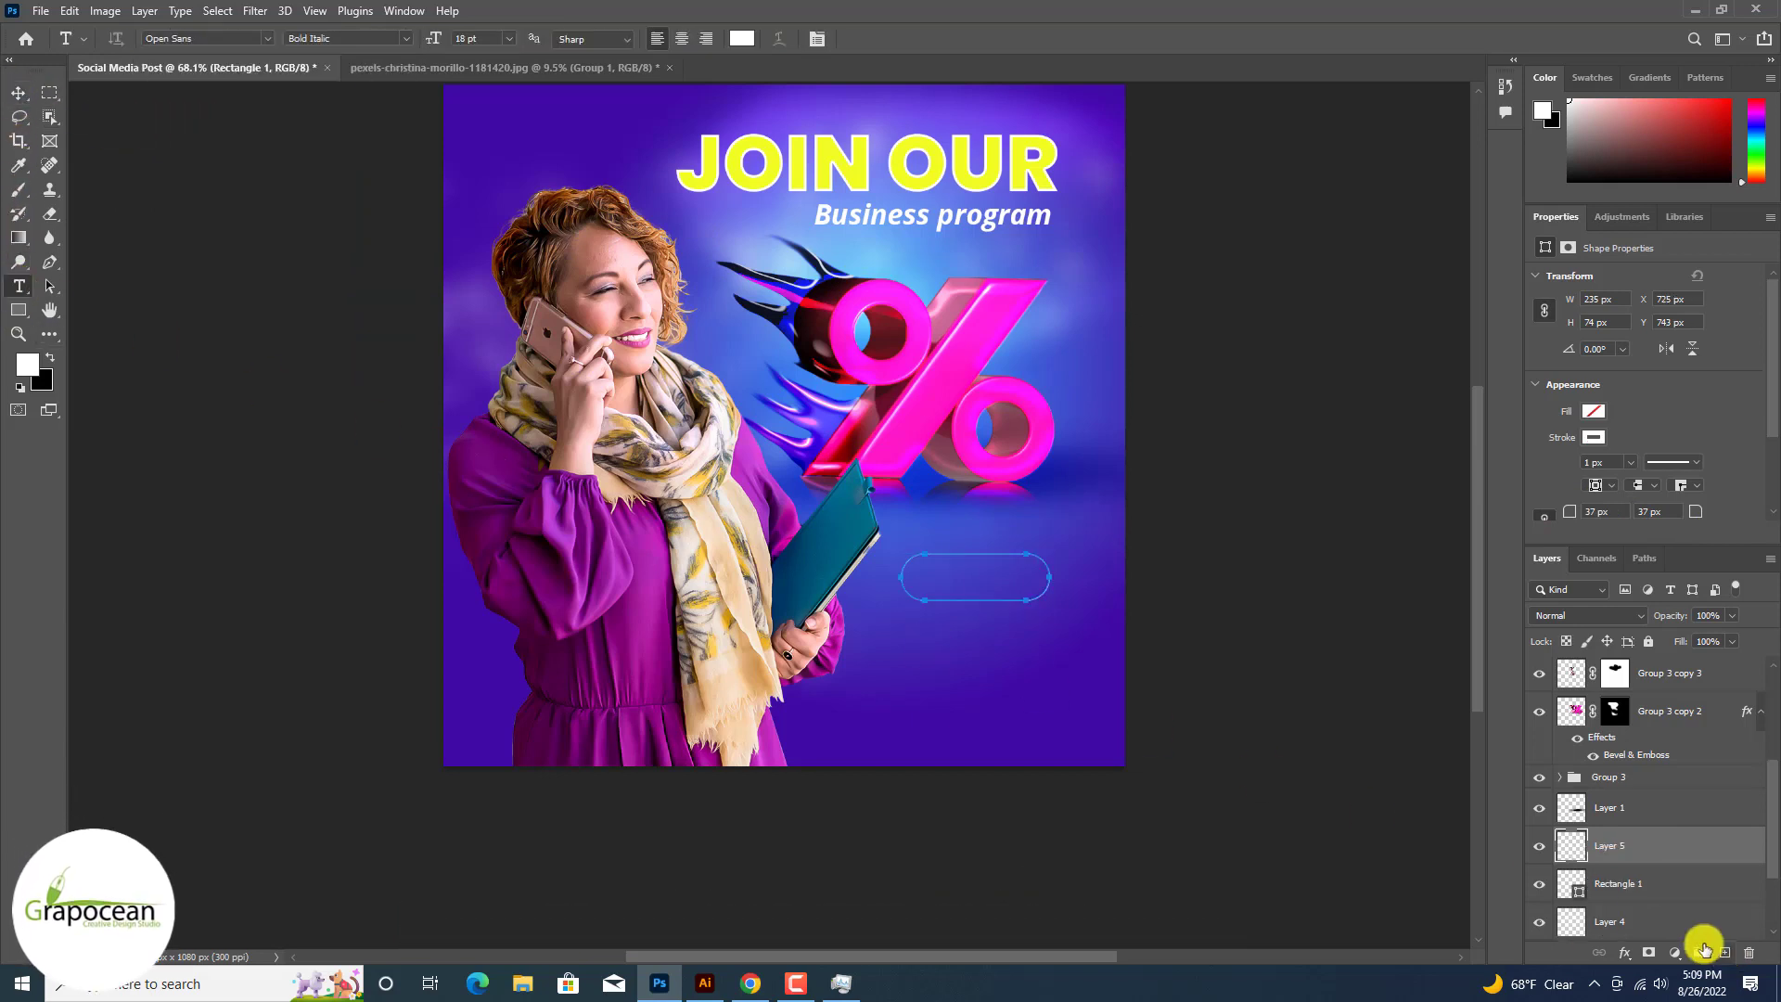
left_click(981, 702)
type("start N")
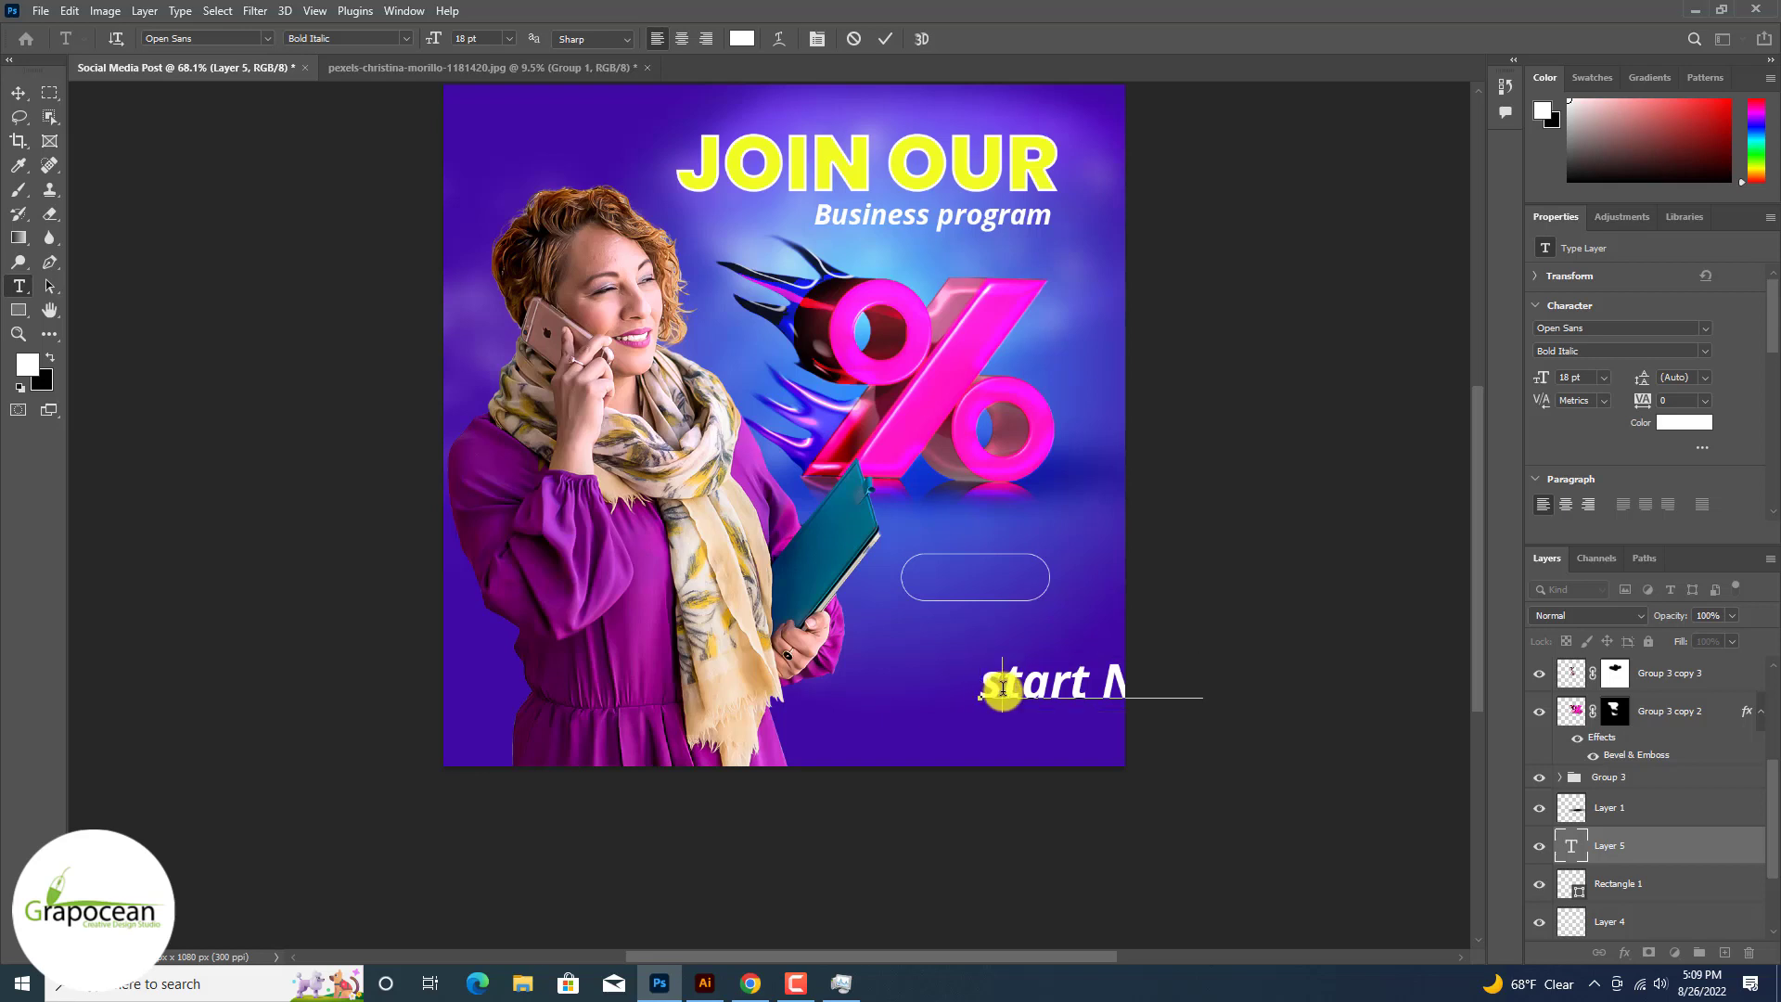
key("BackSpace")
type("S")
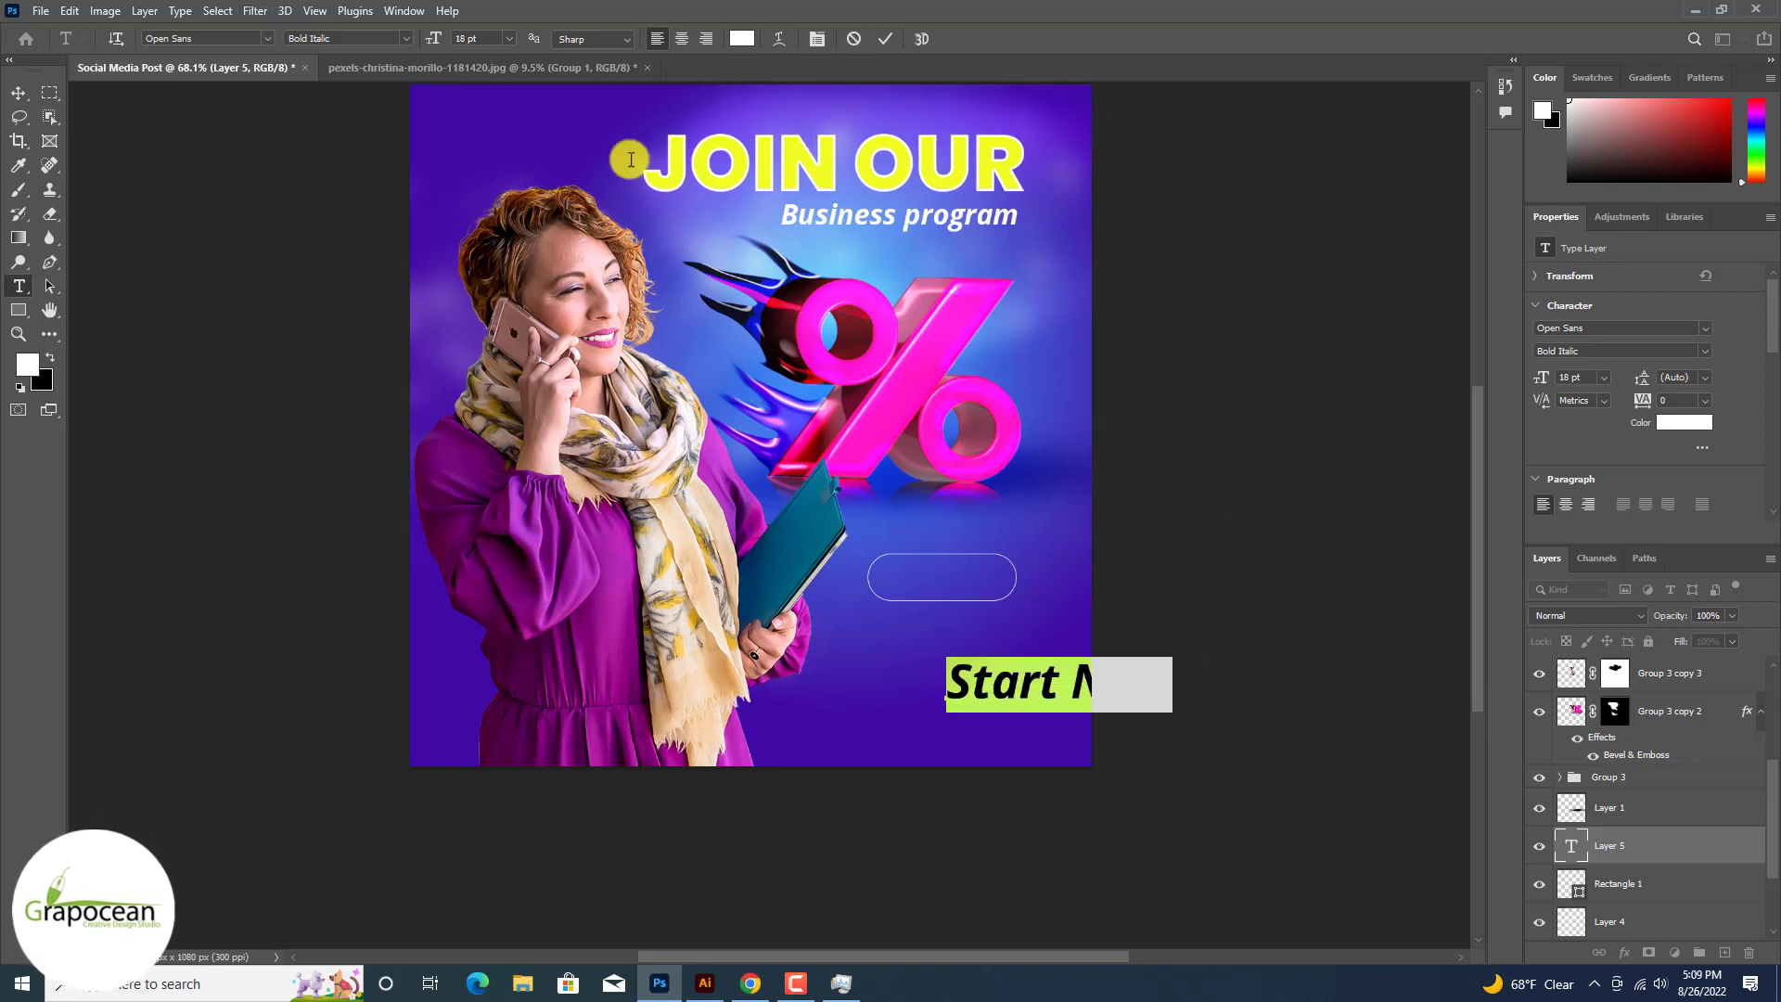
left_click_drag(434, 40, 424, 44)
left_click(18, 92)
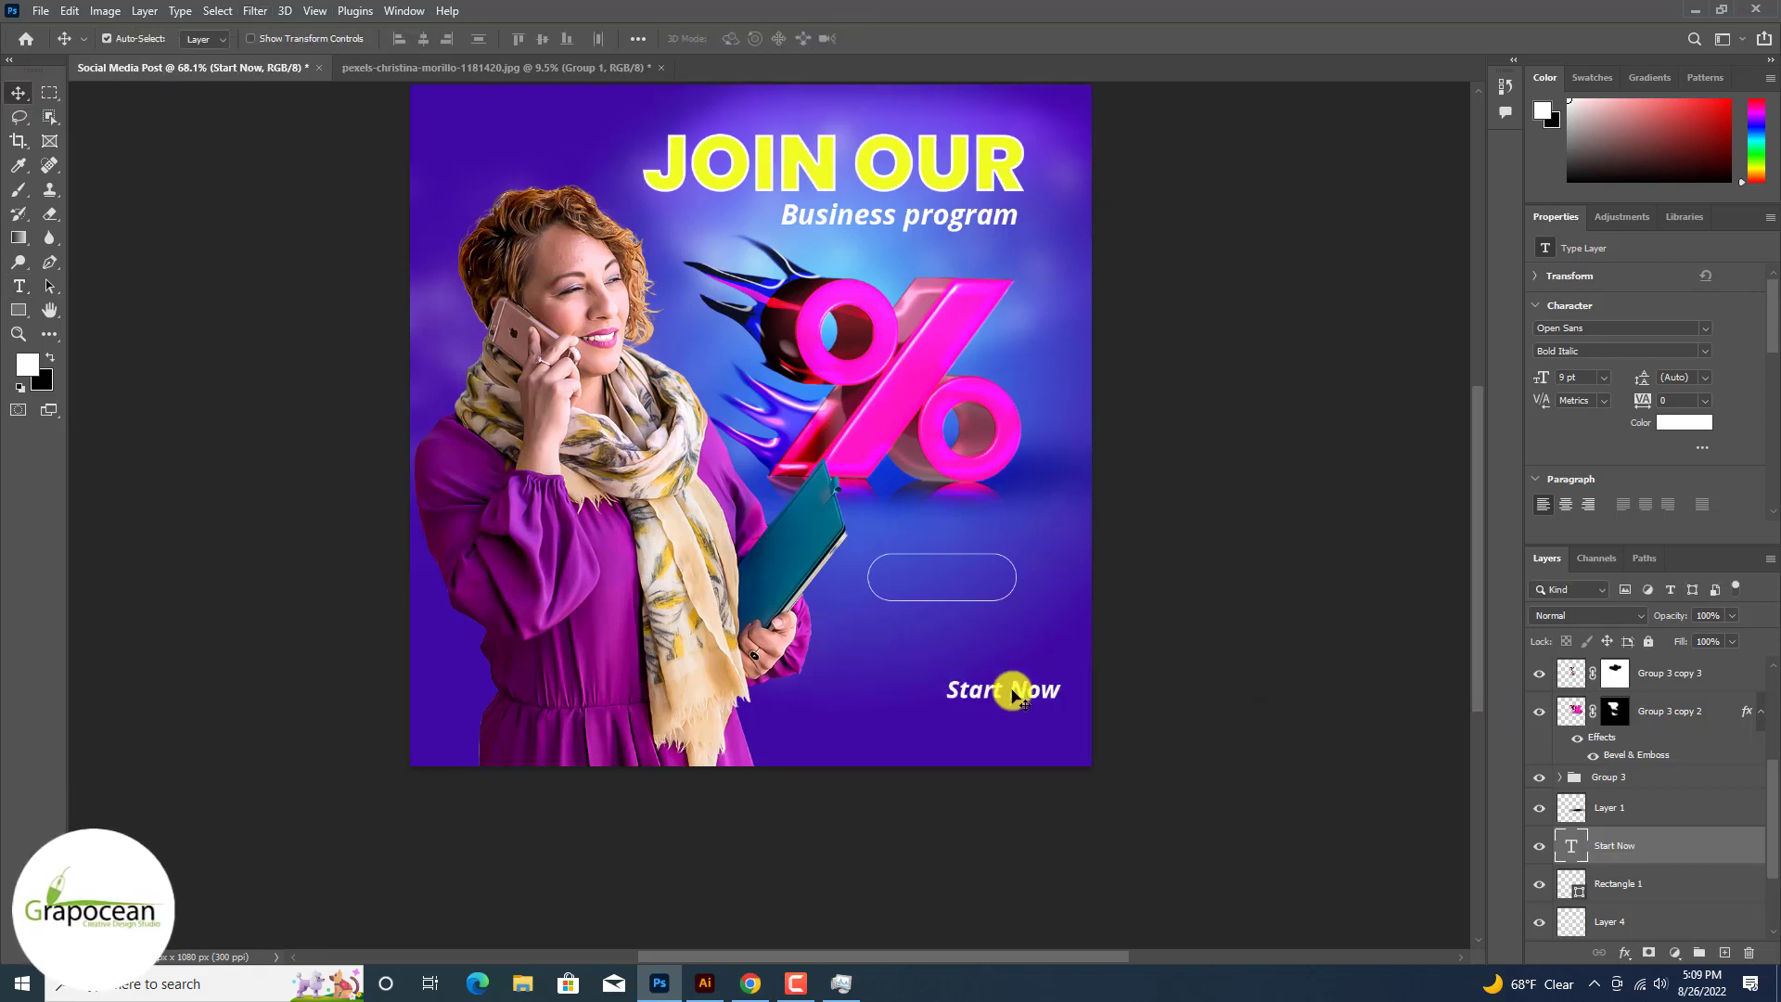
scroll(955, 587, "up", 5)
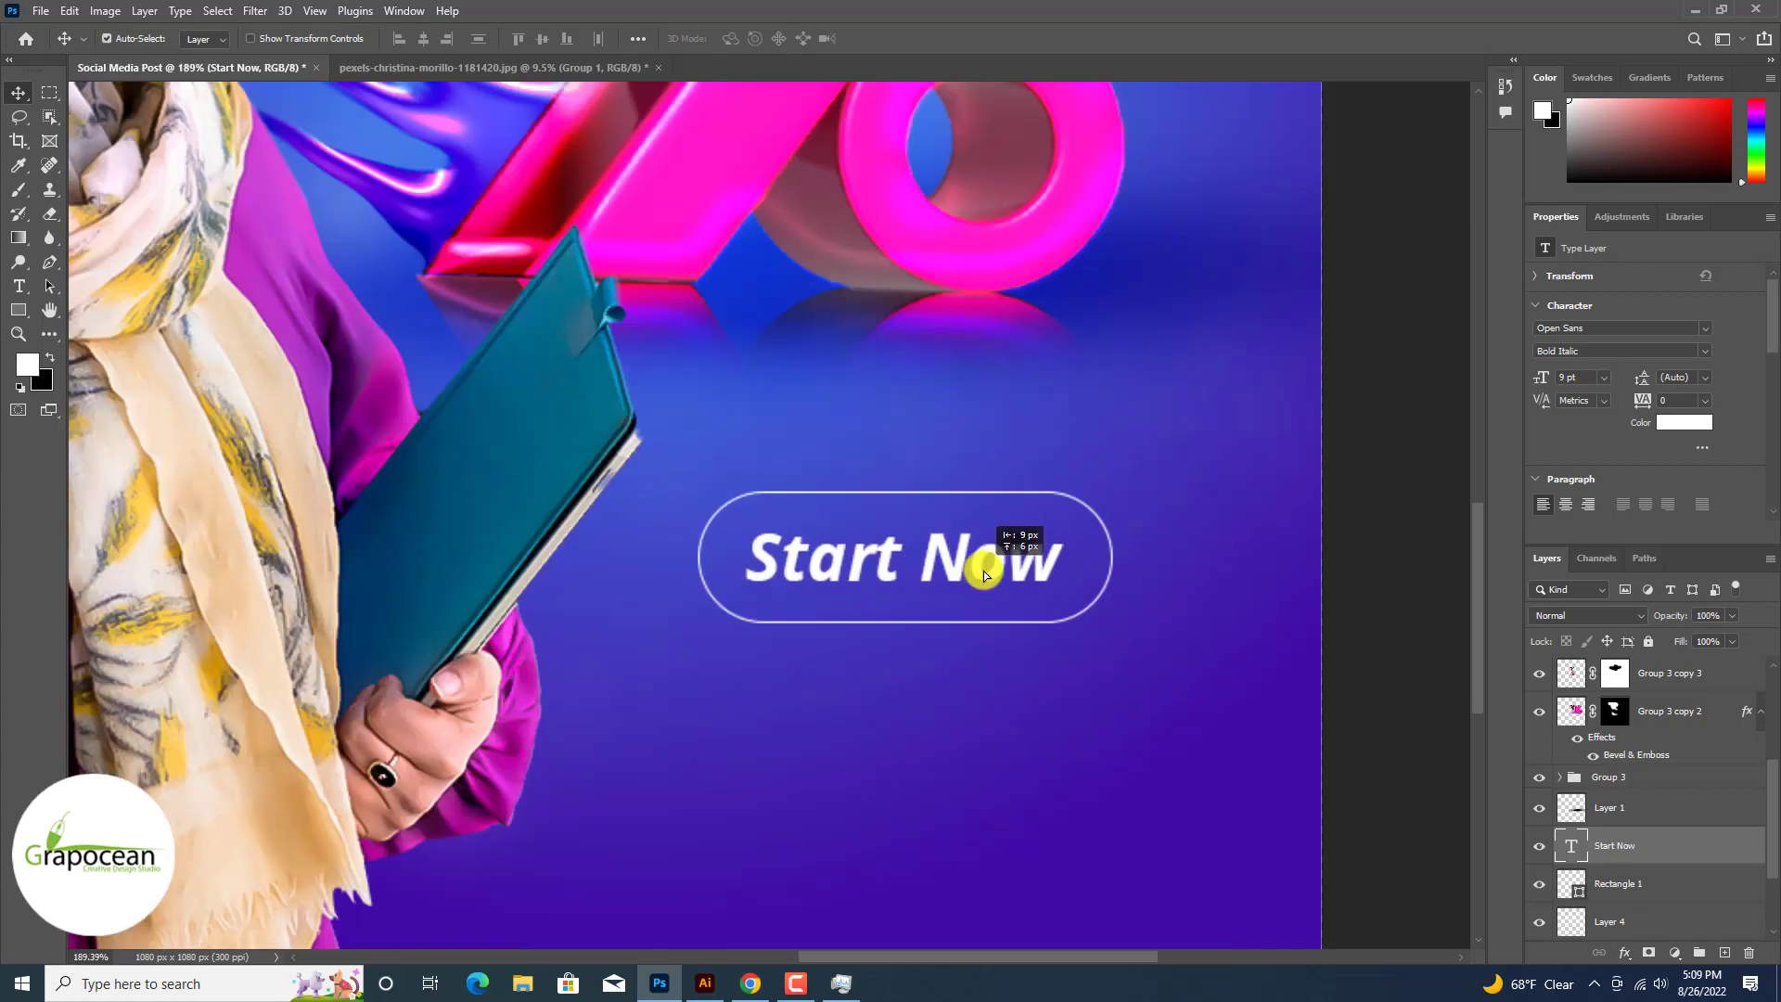
Step: Change the wording inside the rounded outline to "Join Now"
key("t")
left_click_drag(928, 558, 696, 554)
key("BackSpace")
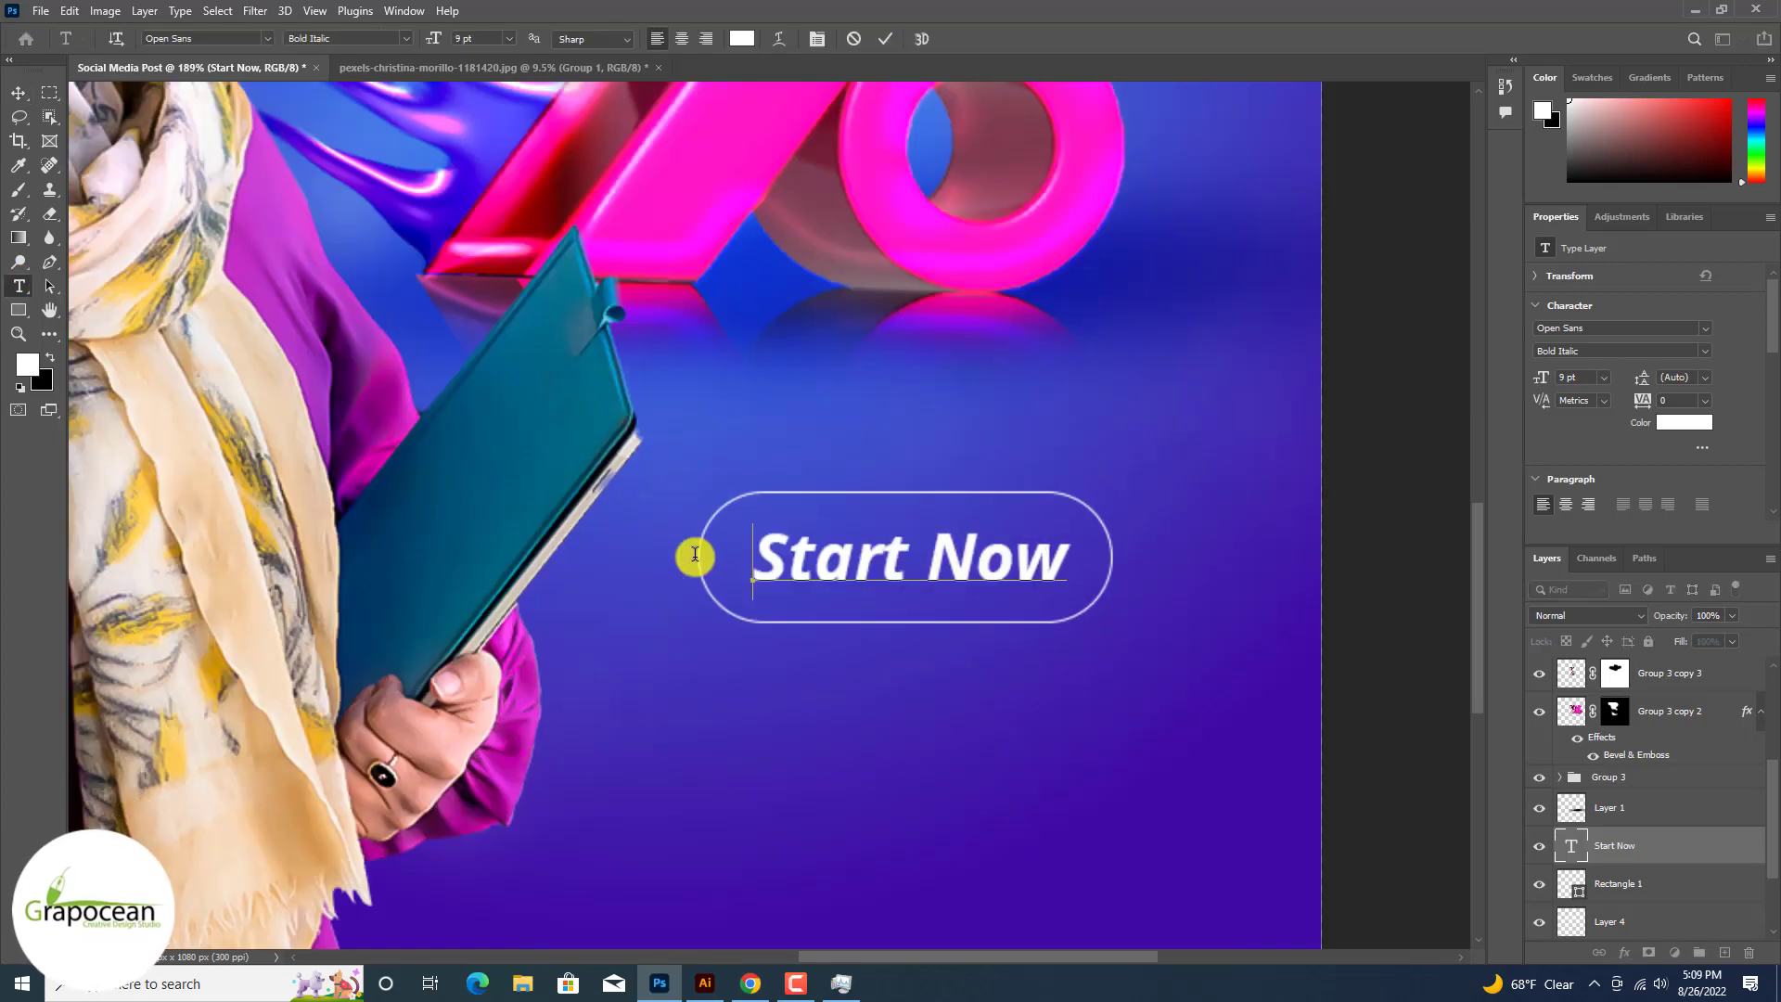
type("Jon")
key("BackSpace")
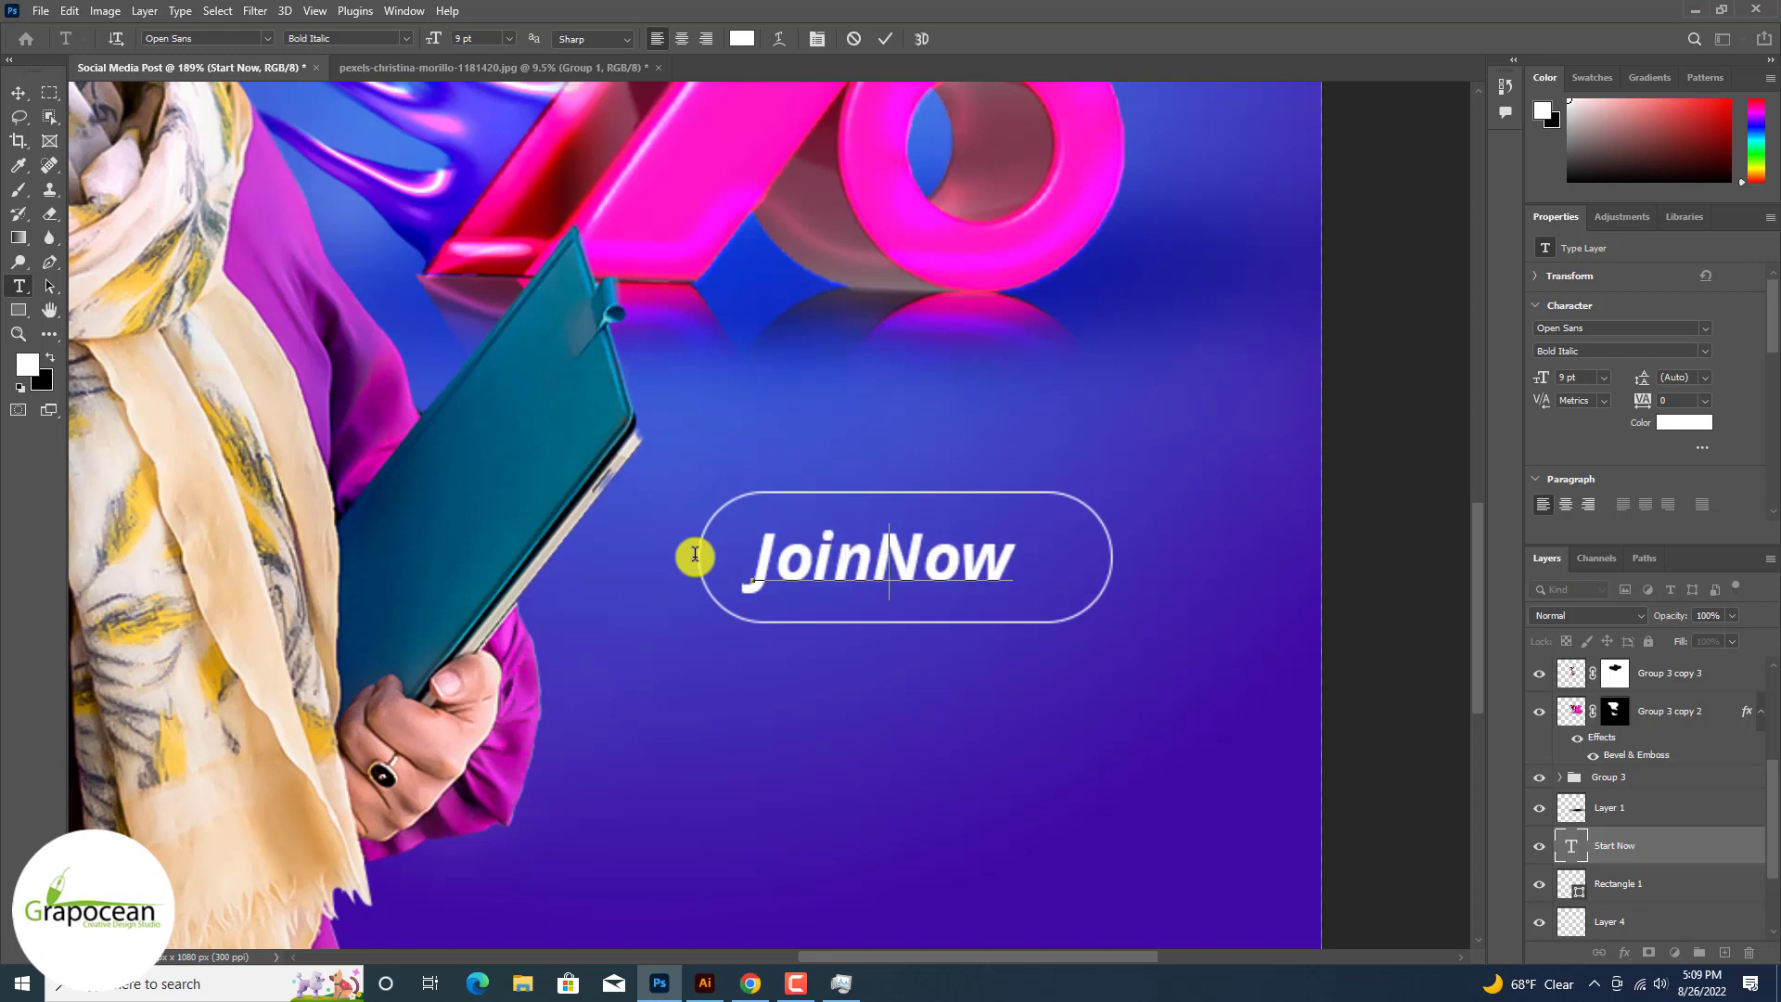
Step: Set the "Join Now" text in the Poppins Bold Italic font
left_click_drag(759, 561, 1042, 530)
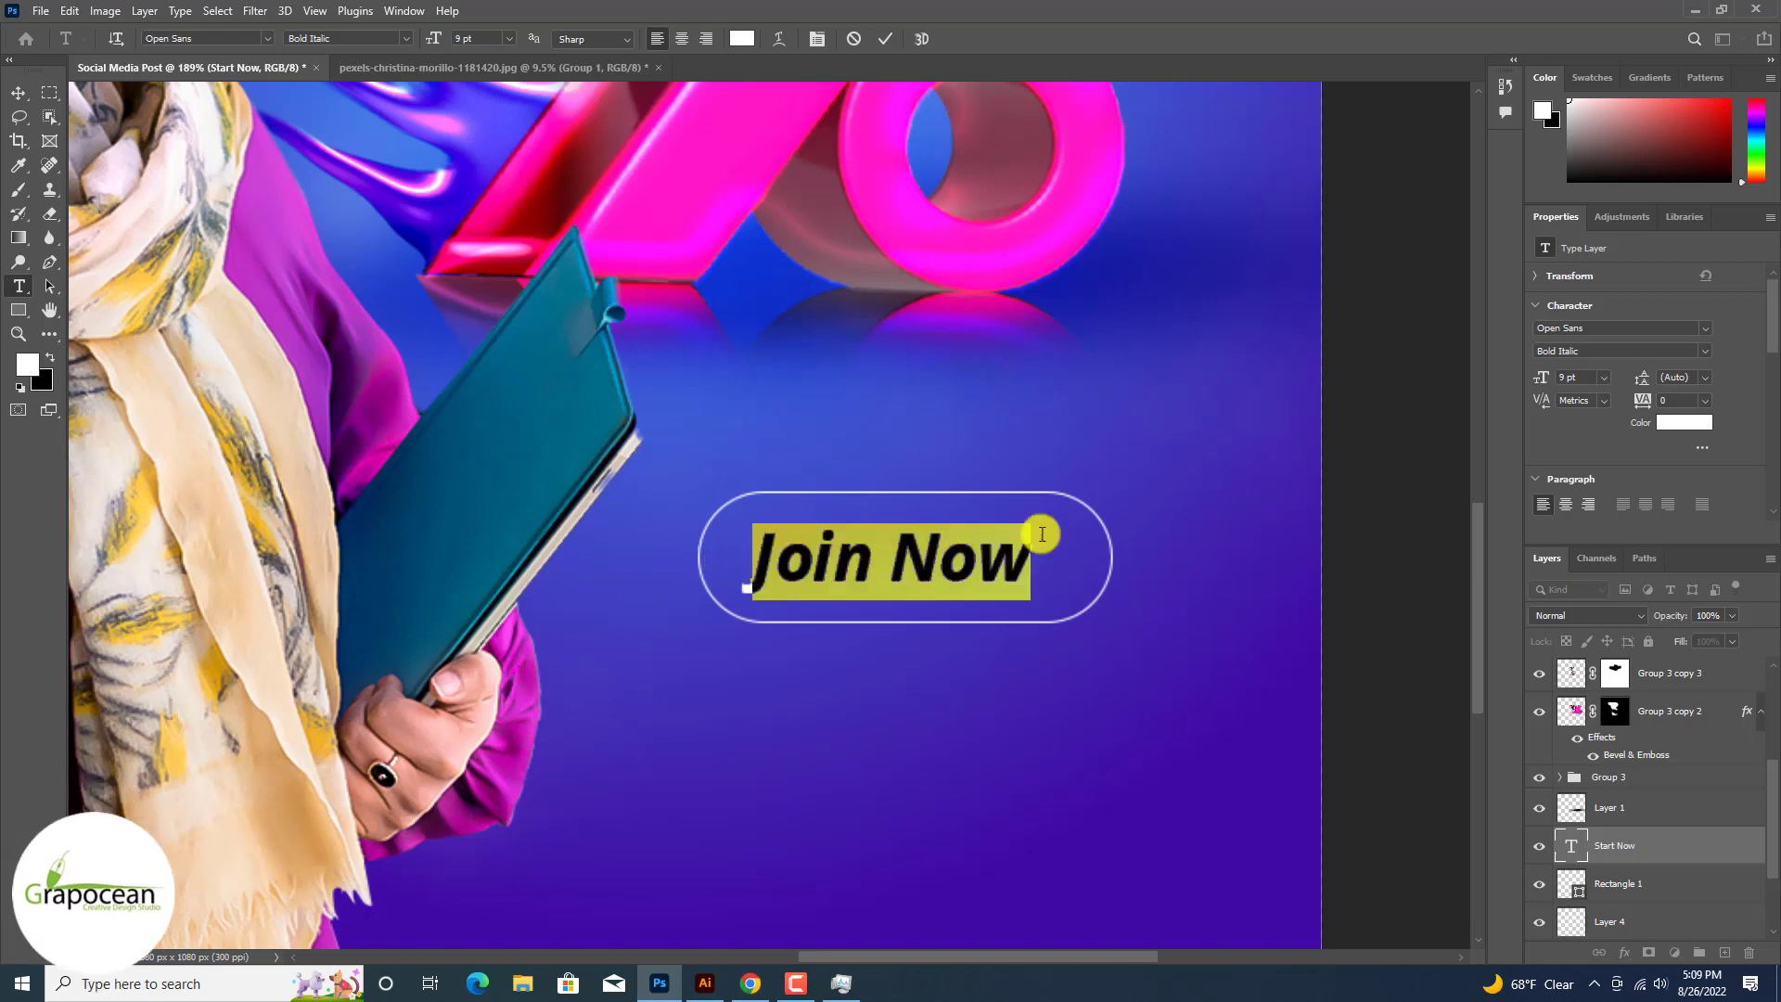
left_click(266, 39)
left_click(420, 100)
left_click(21, 88)
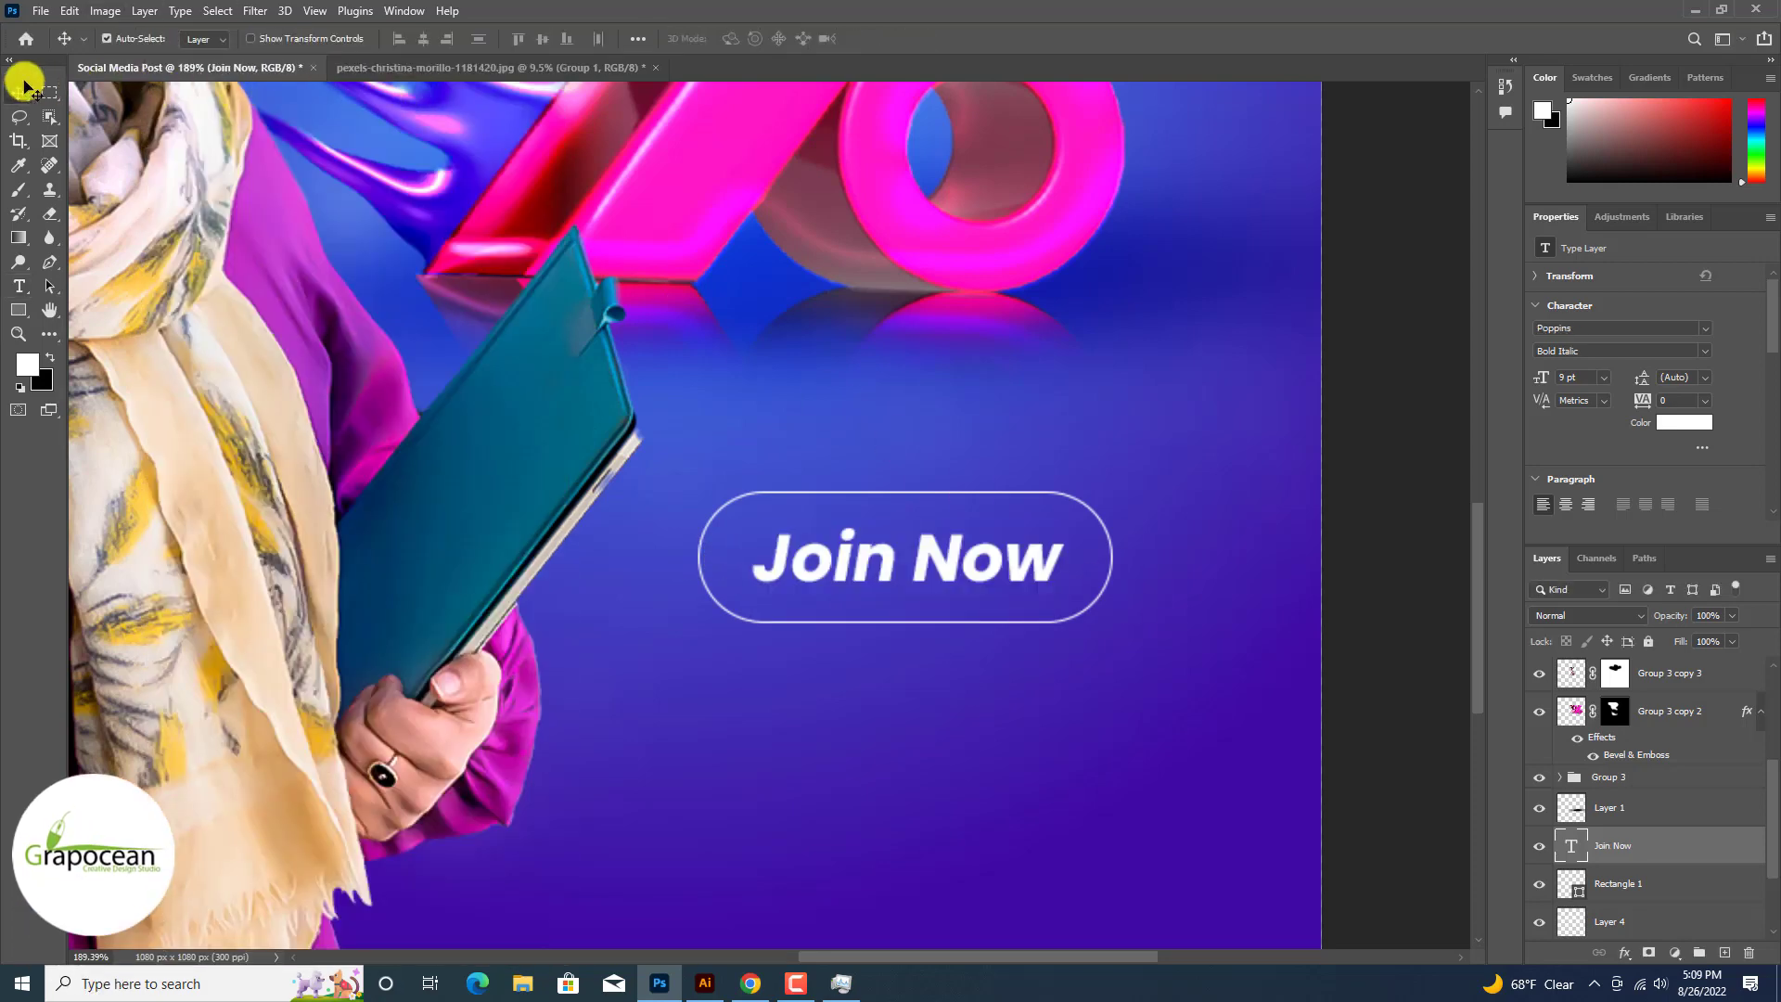
key("ctrl+0")
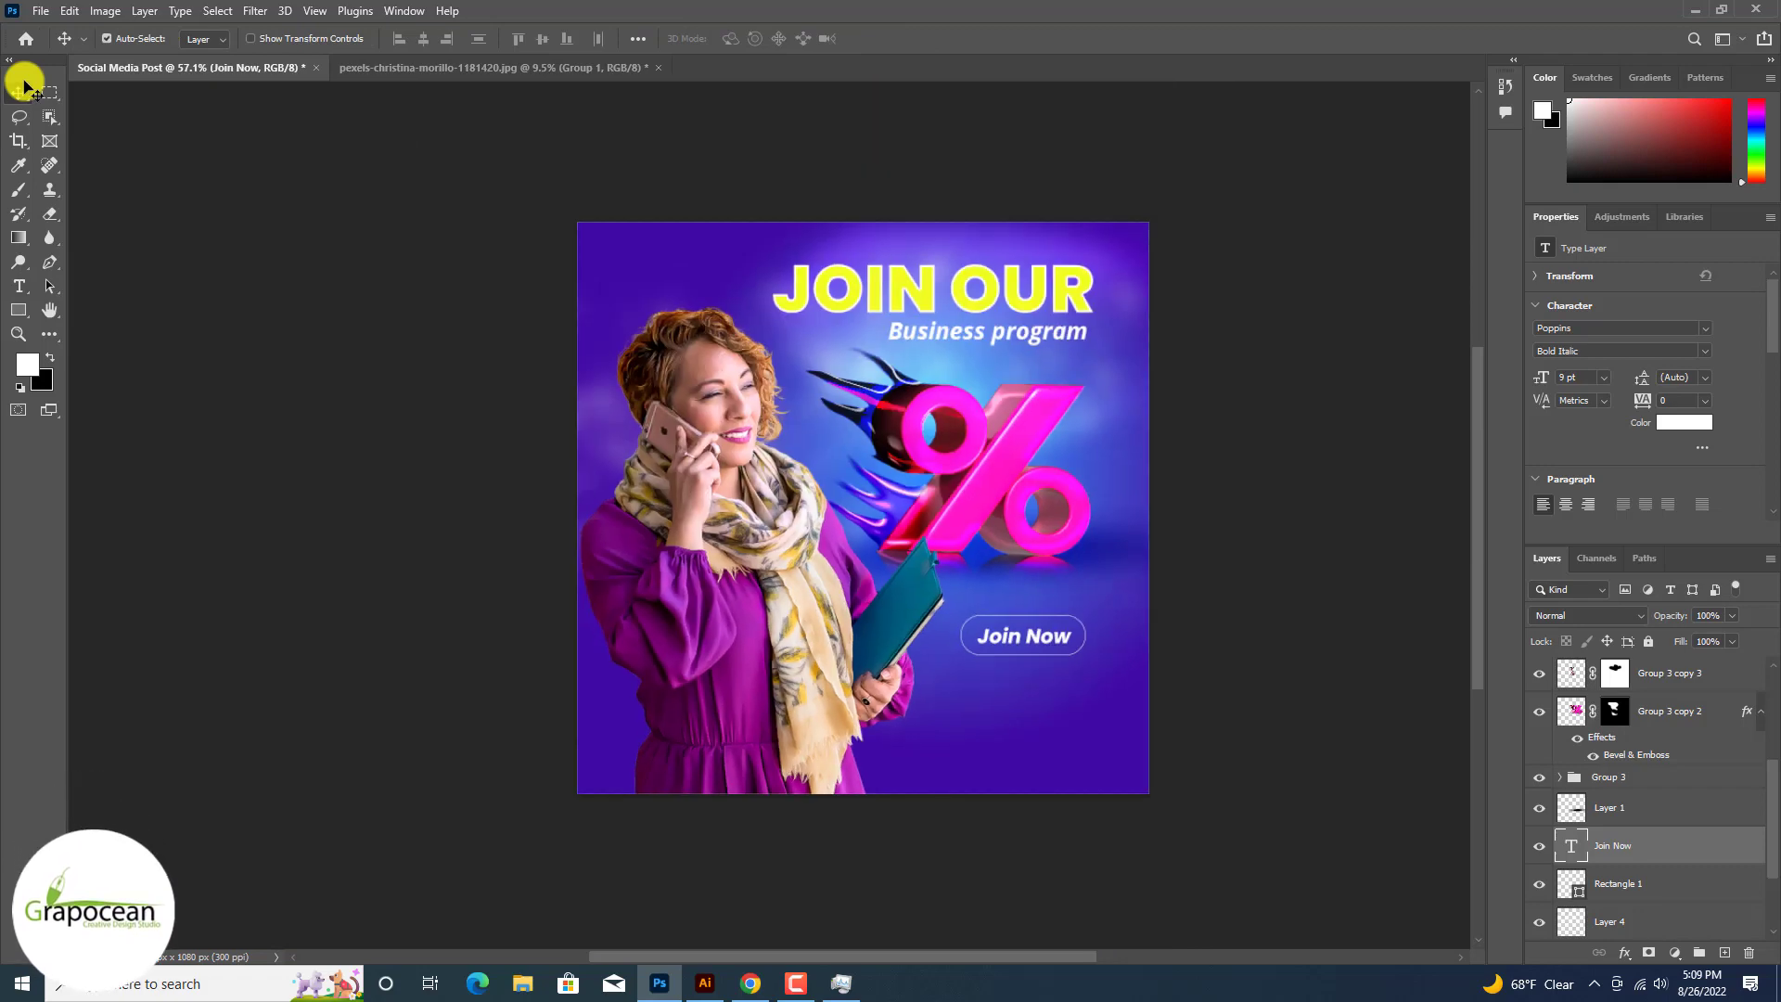
key("ctrl+plus")
left_click(19, 285)
left_click(920, 766)
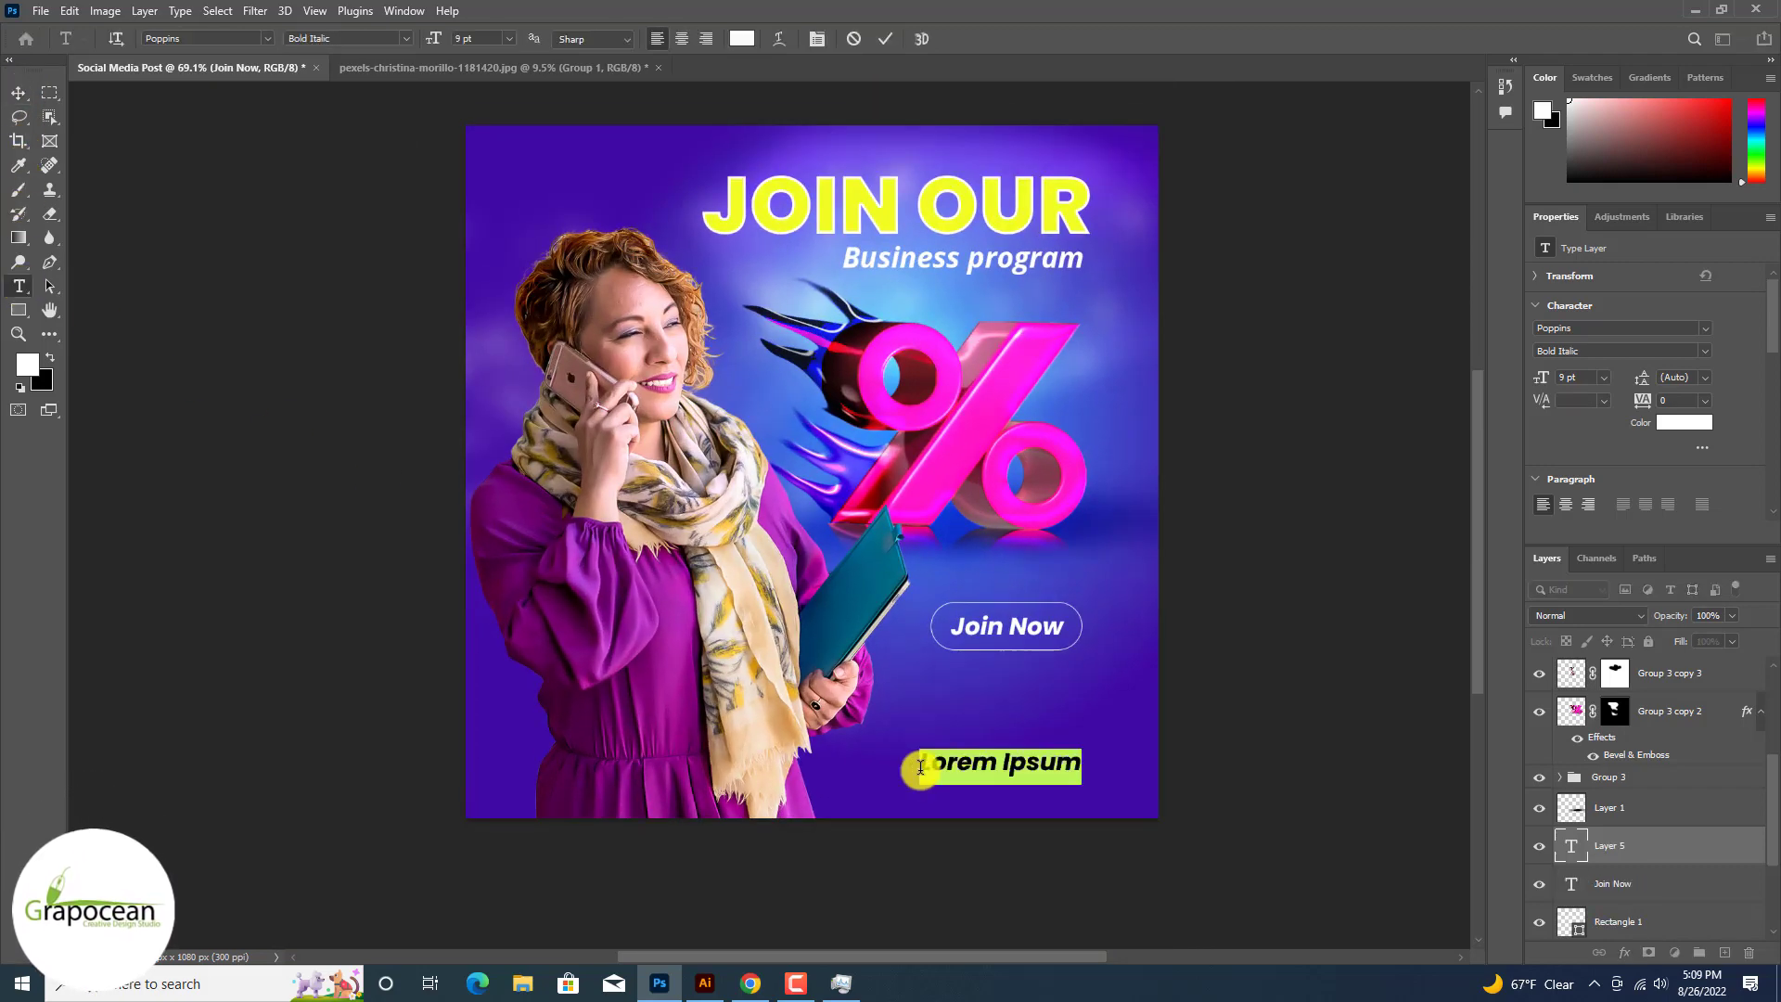
type("www.grapocean.co")
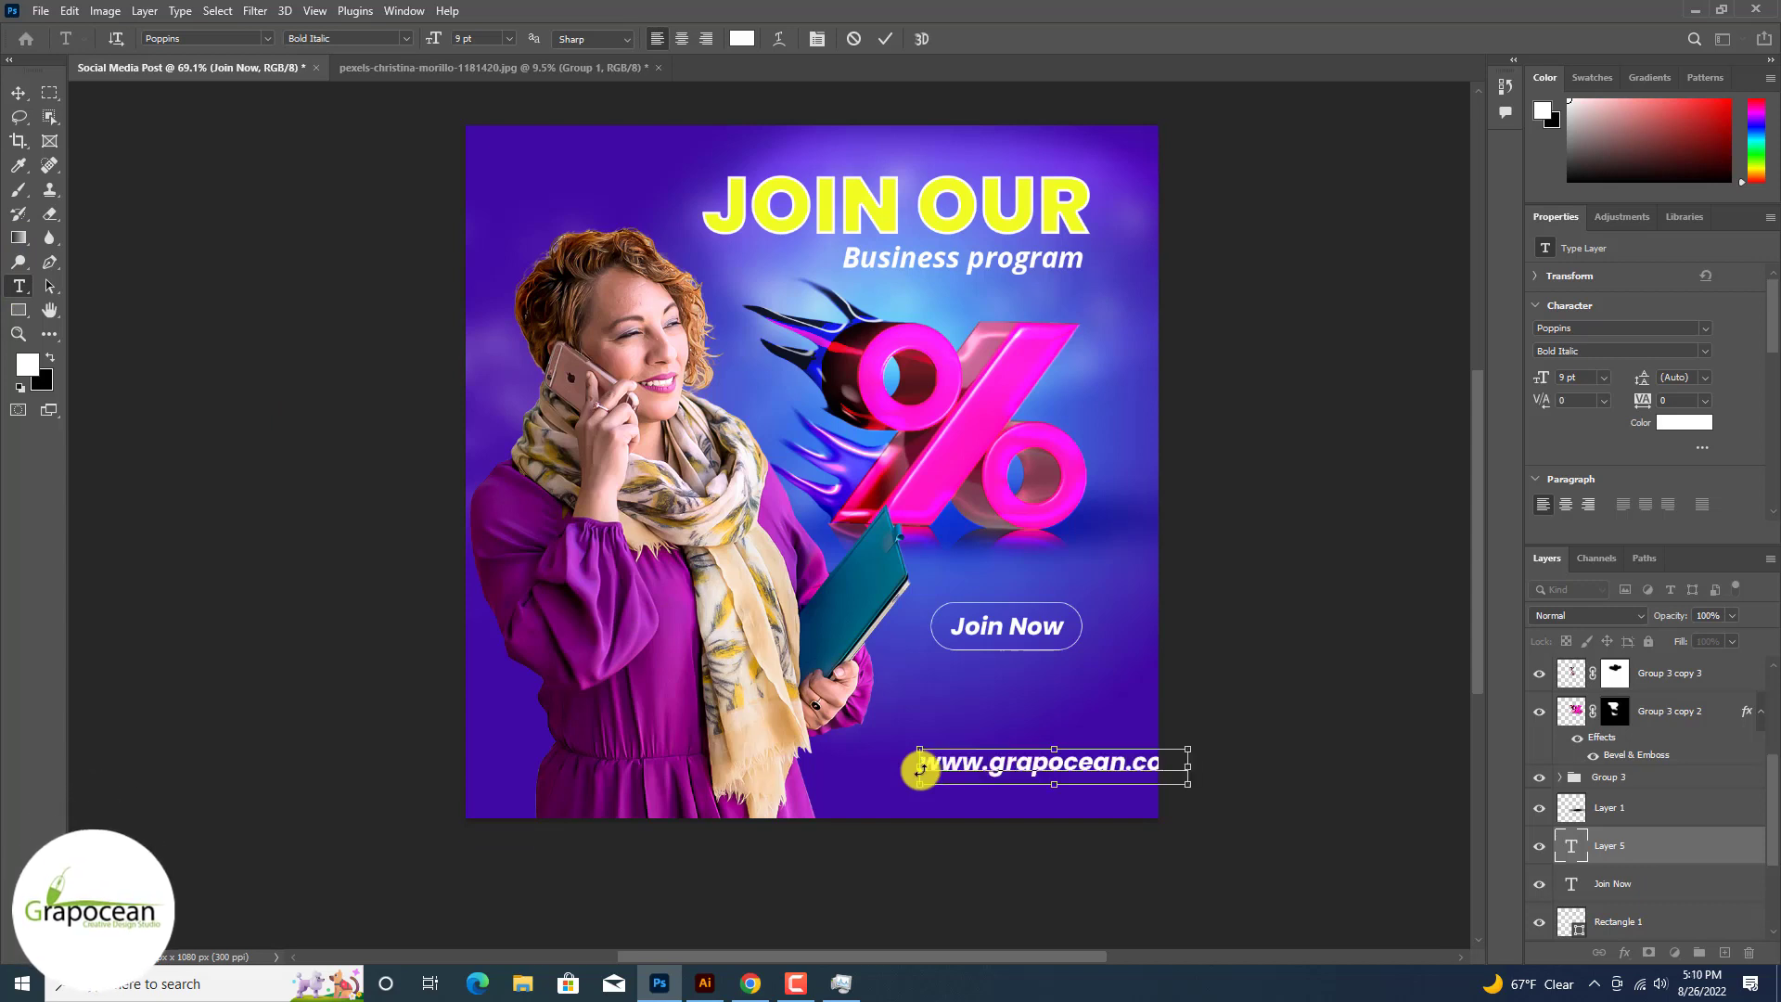
Step: Set the website line to Poppins Regular at 6 pt
key("ctrl+a")
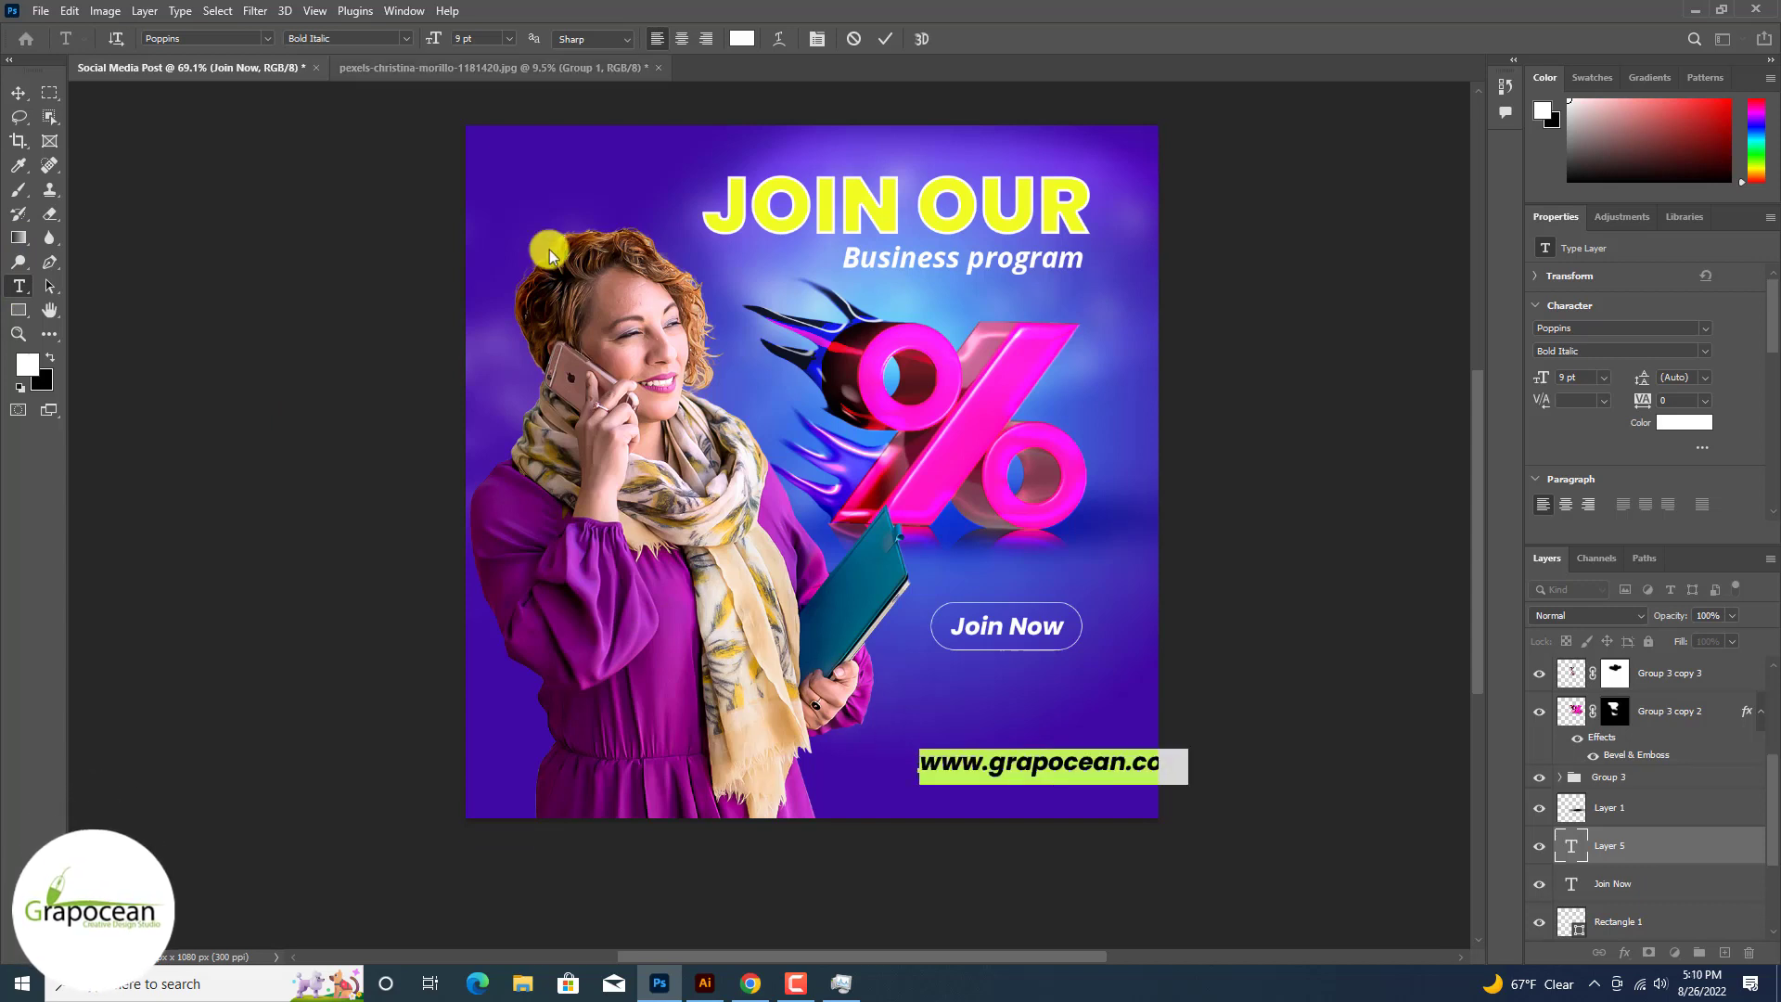
left_click(406, 38)
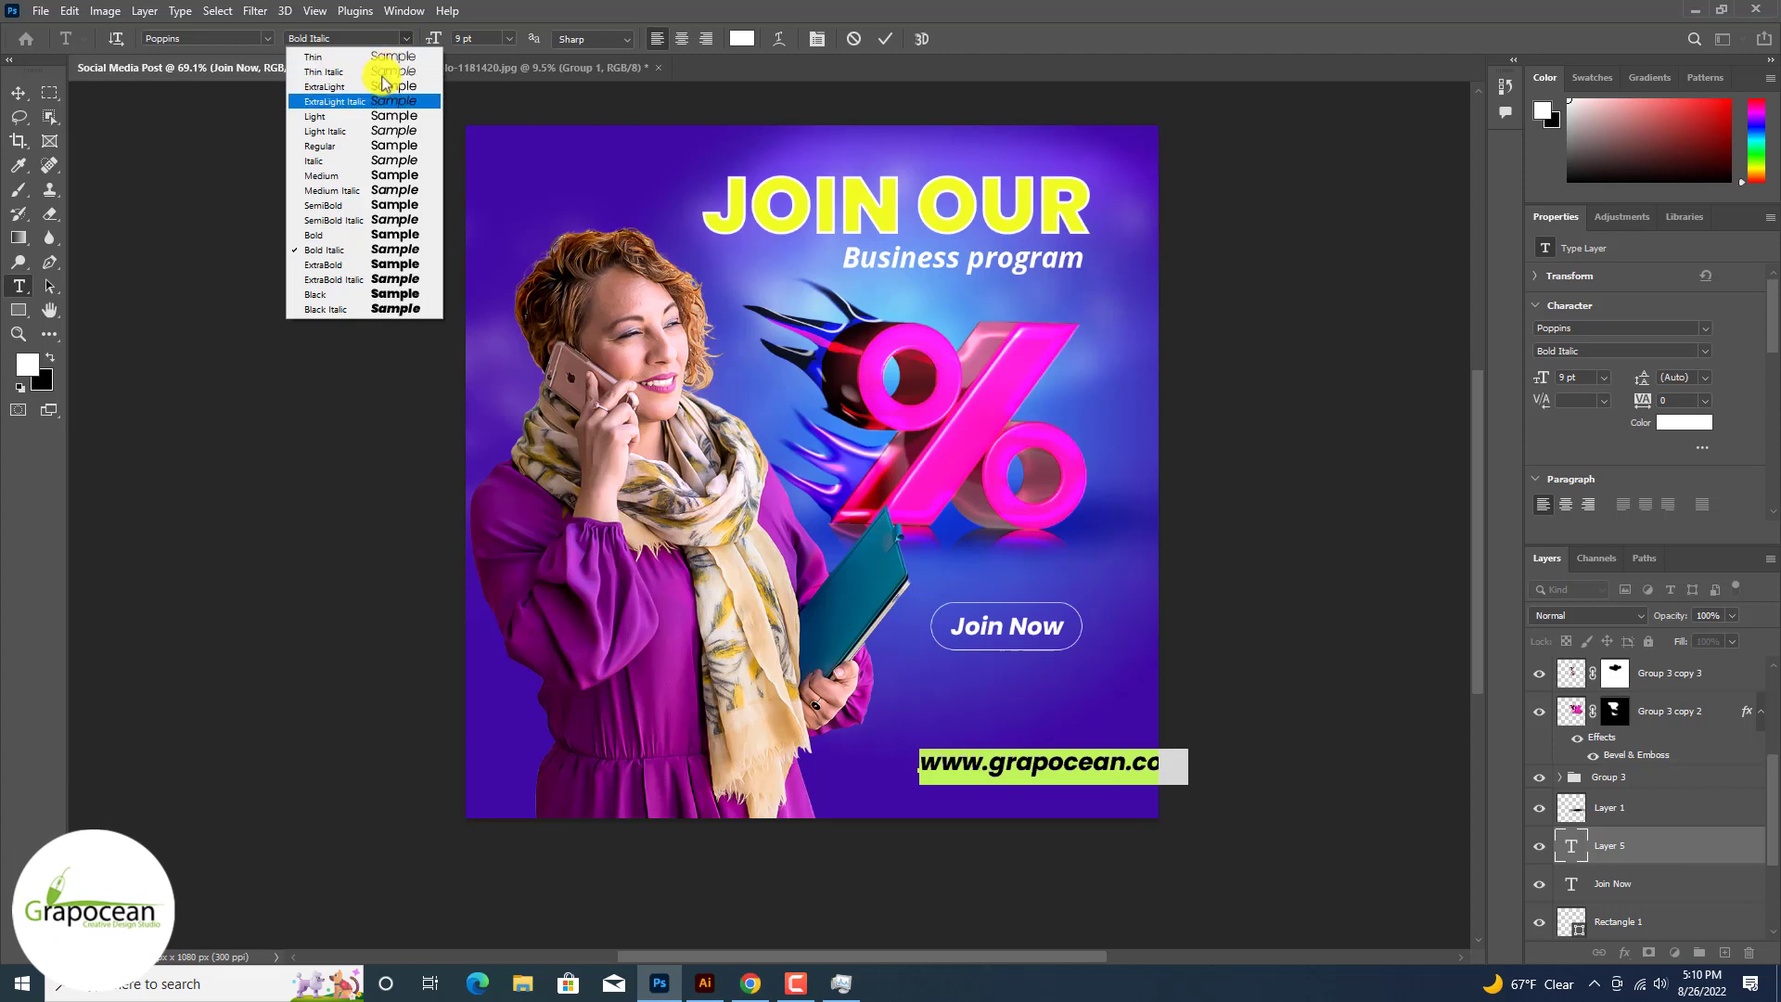
left_click(350, 149)
left_click_drag(441, 40, 431, 42)
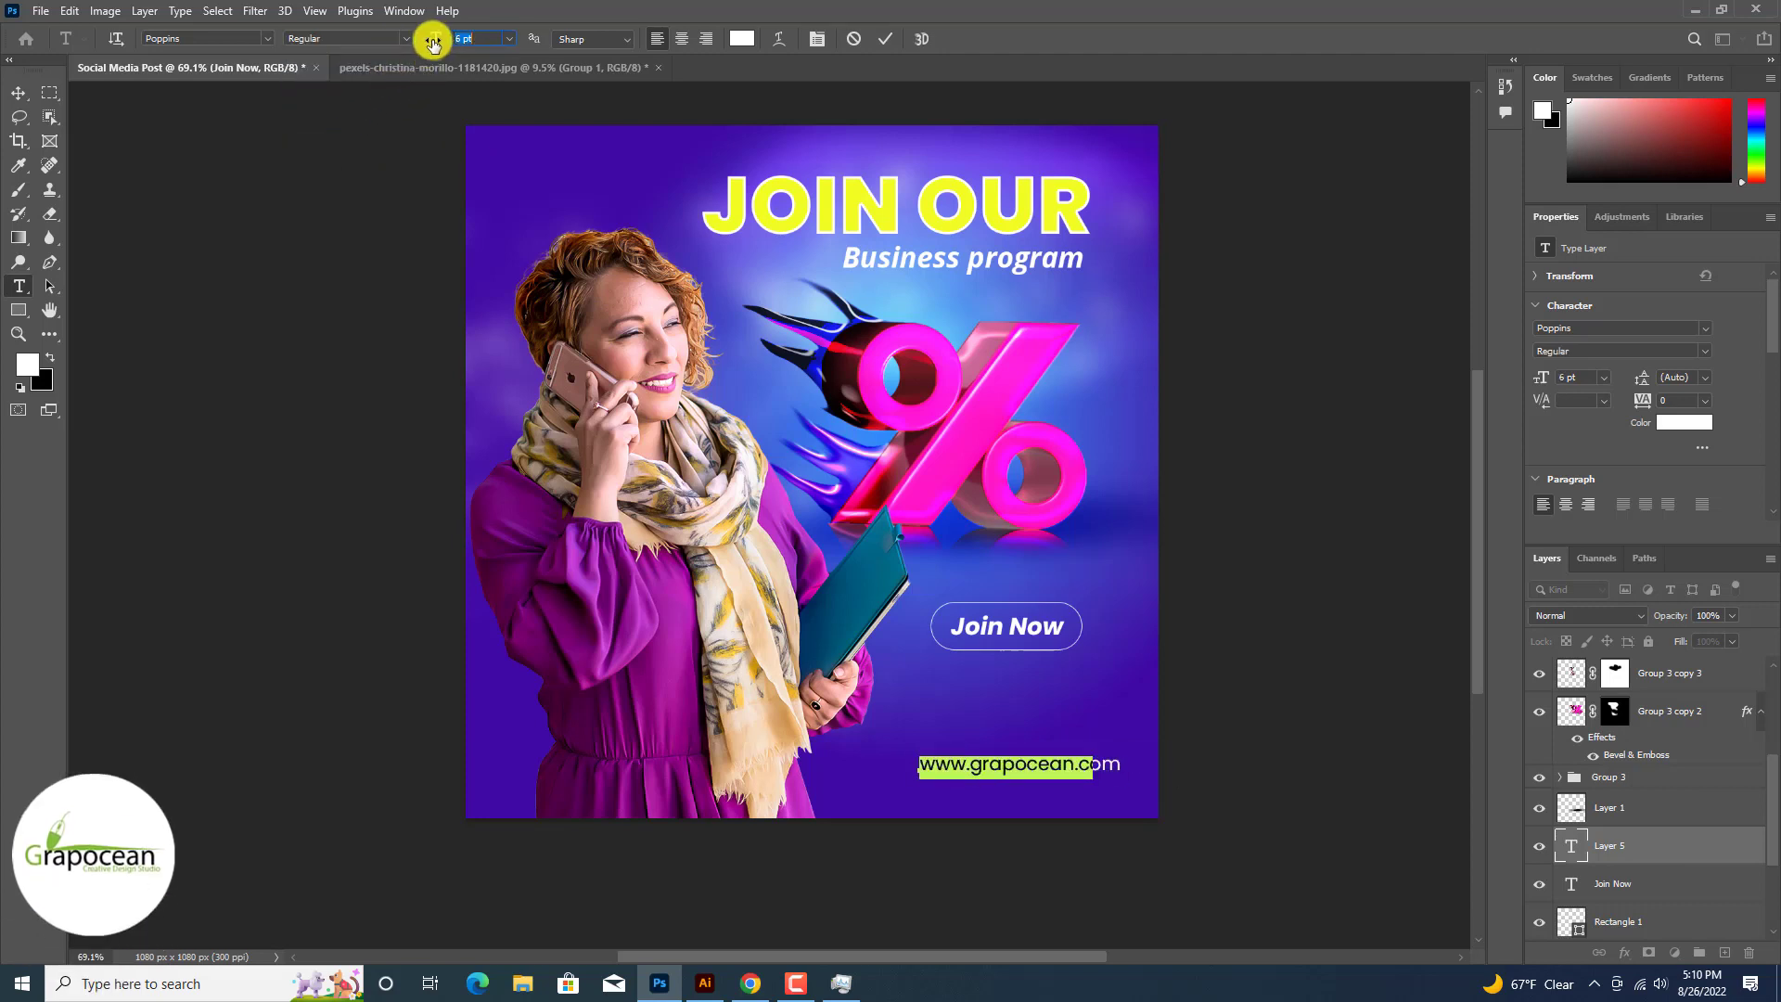
left_click(19, 94)
scroll(289, 225, "up", 1)
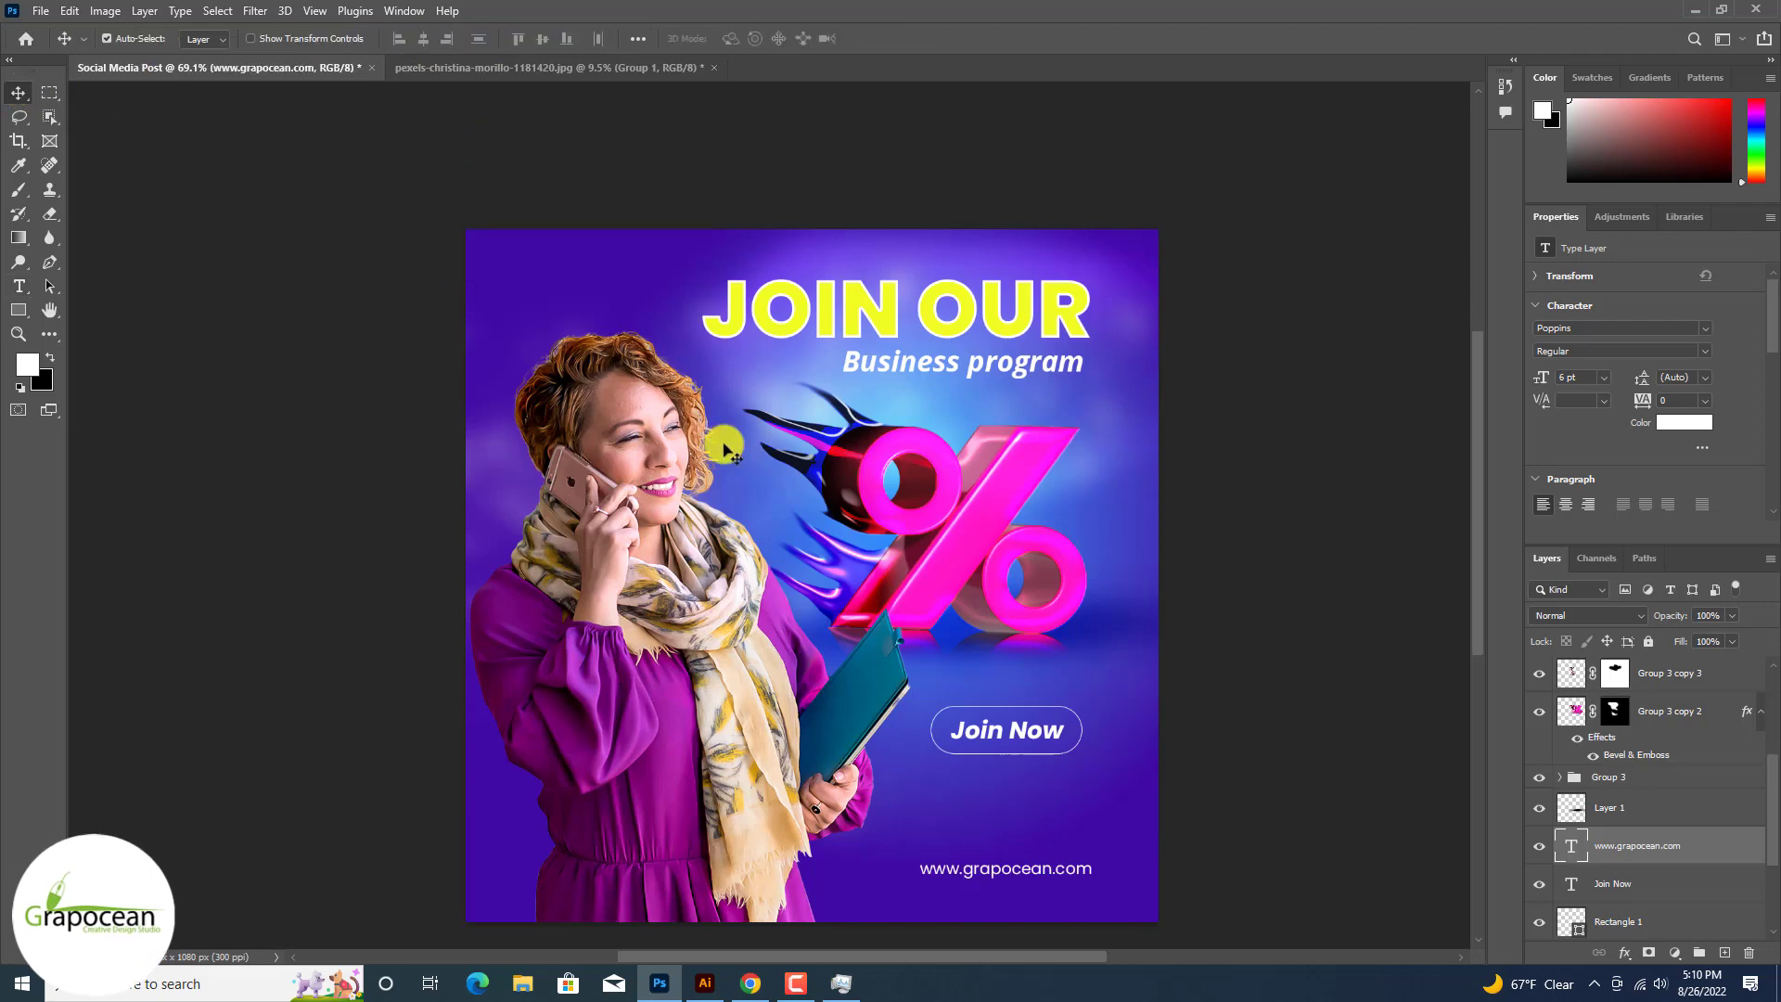
left_click_drag(926, 586, 798, 545)
scroll(798, 544, "down", 6)
scroll(834, 538, "up", 4)
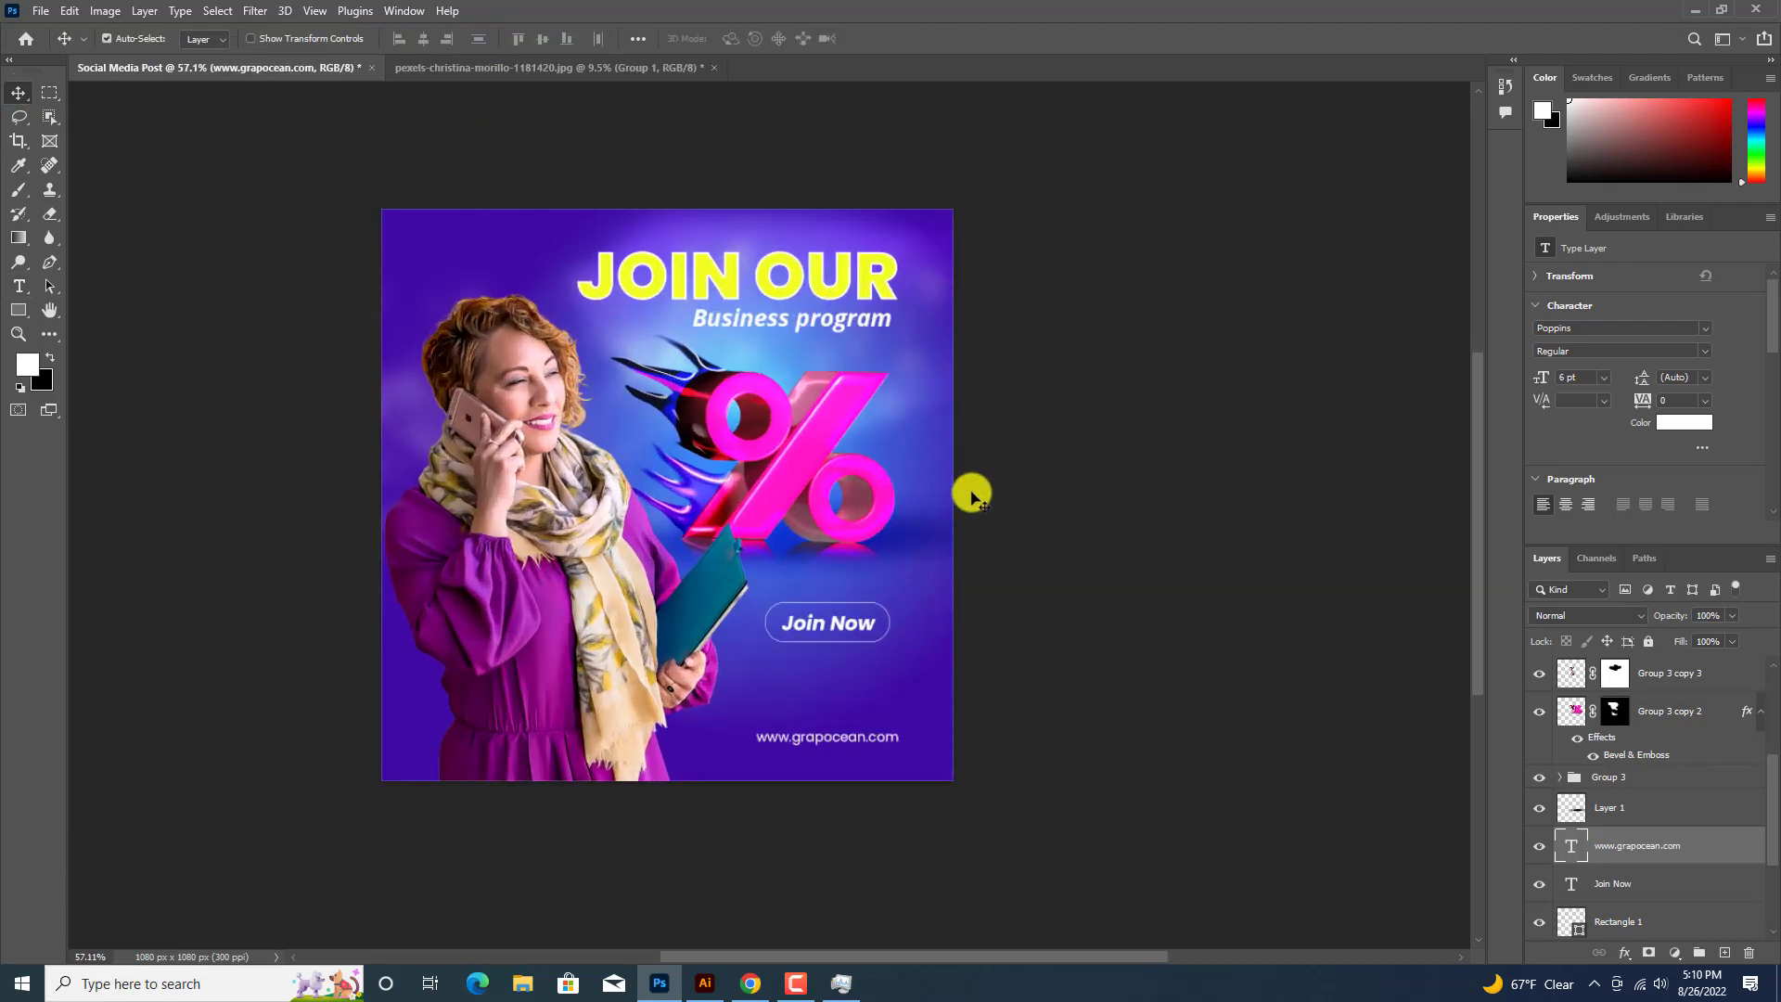